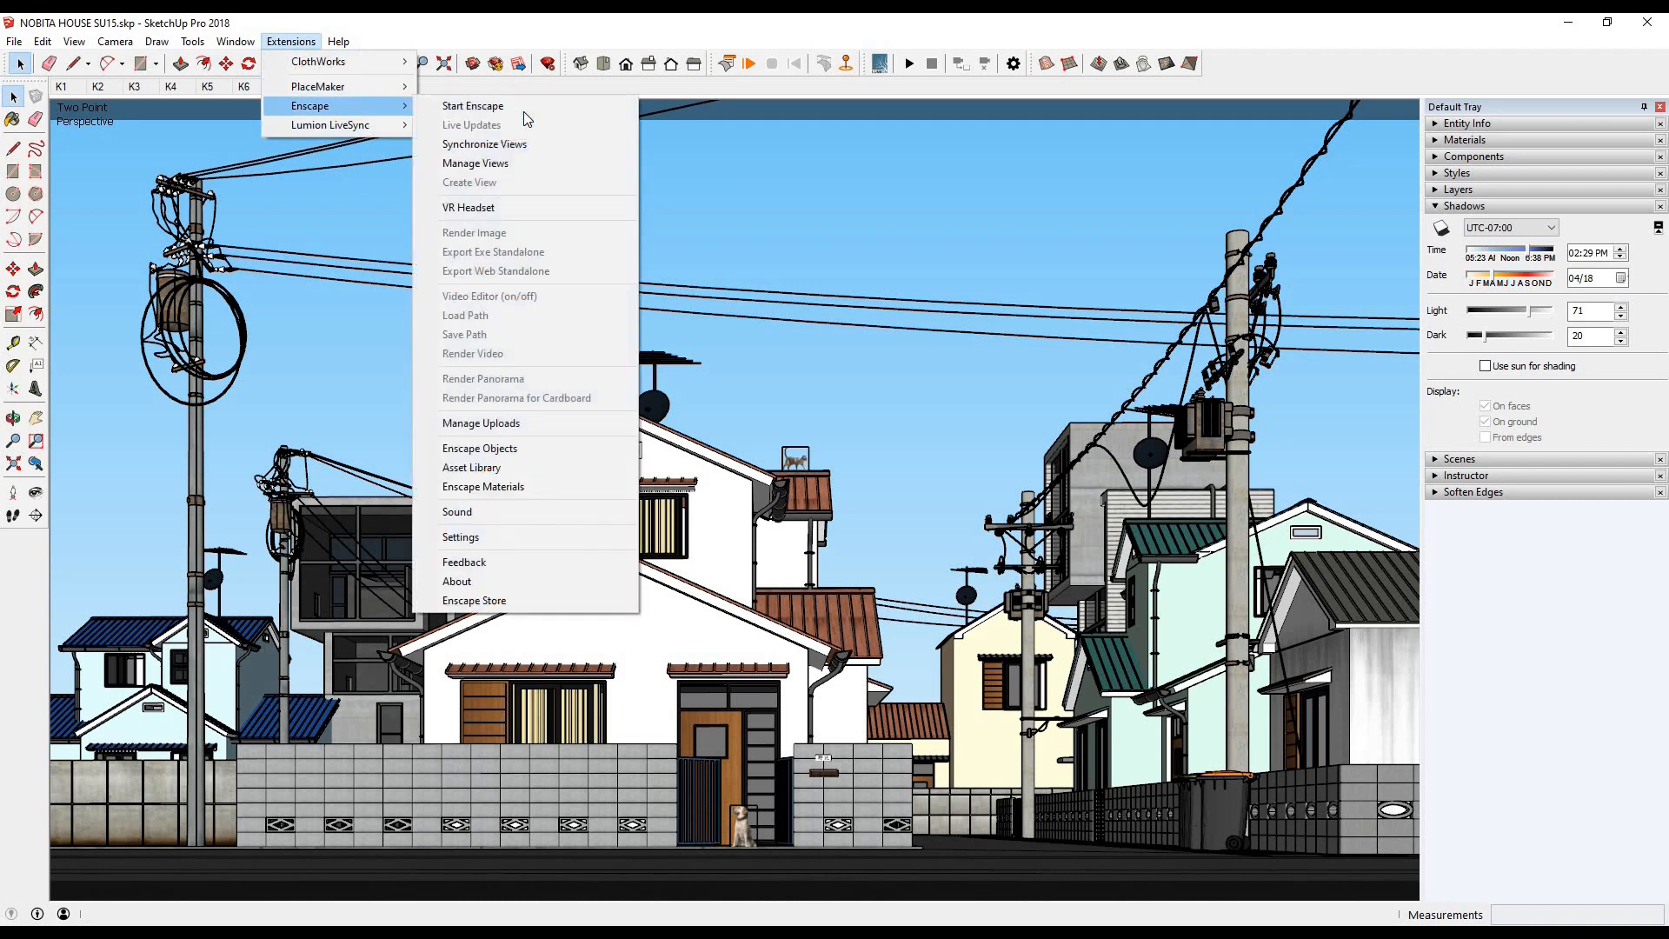
# - Start Enscape, turn on Synchronize Views and bring the render window to the front
pyautogui.click(522, 106)
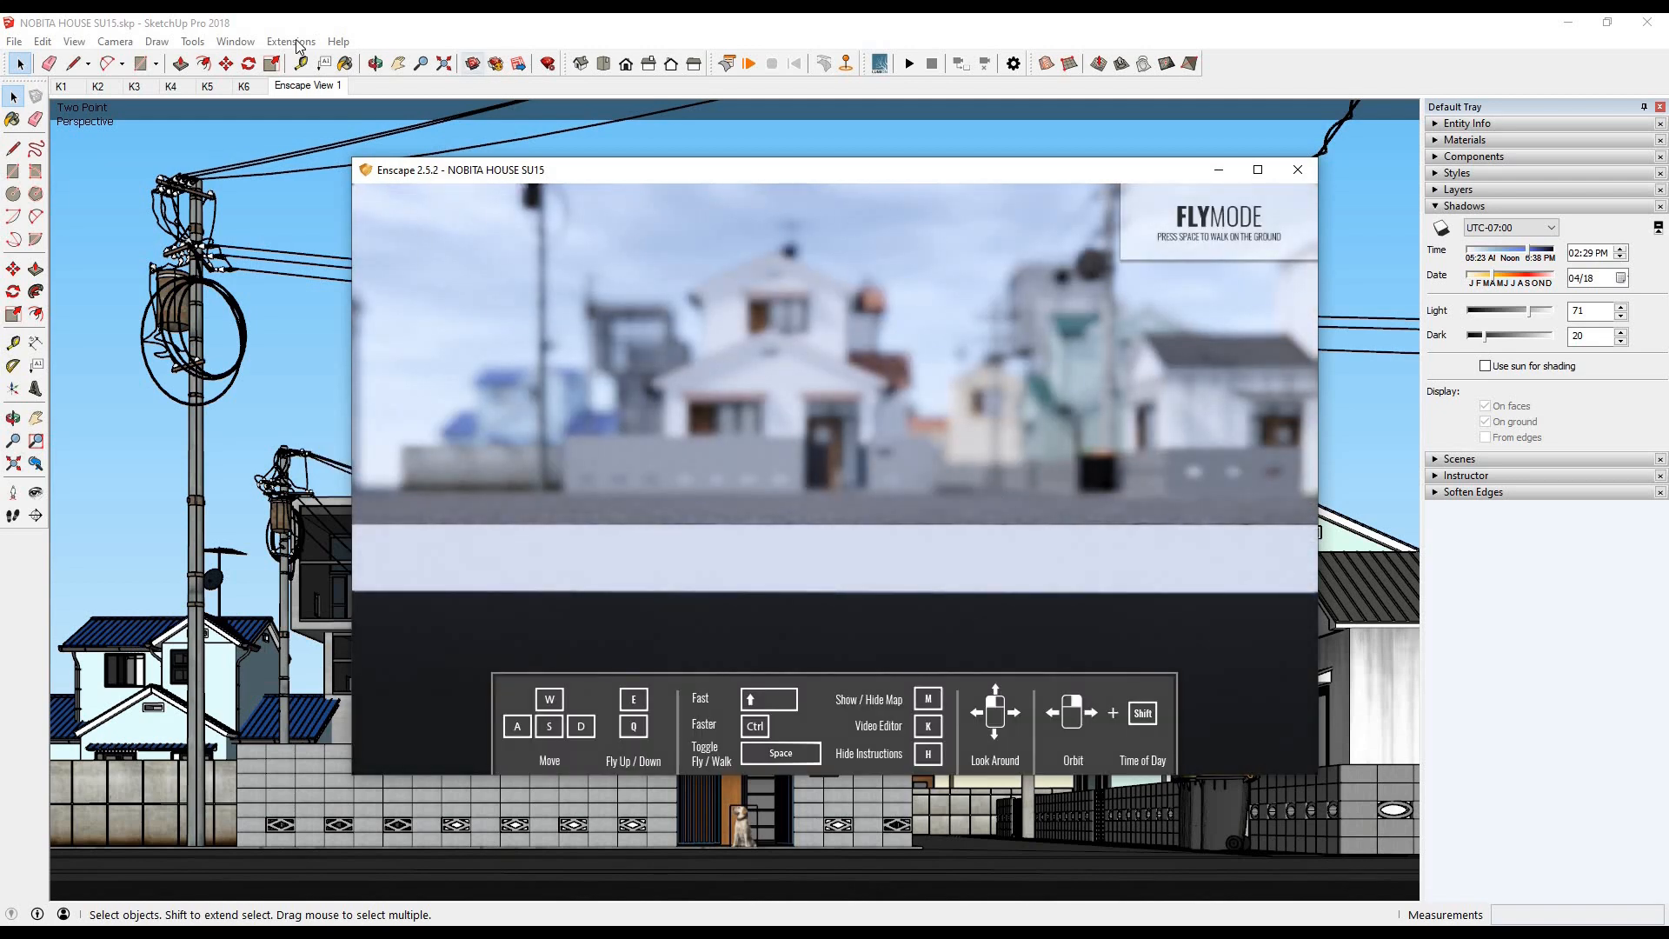
pyautogui.click(296, 42)
pyautogui.moveTo(315, 105)
pyautogui.click(491, 146)
pyautogui.click(403, 933)
pyautogui.click(550, 854)
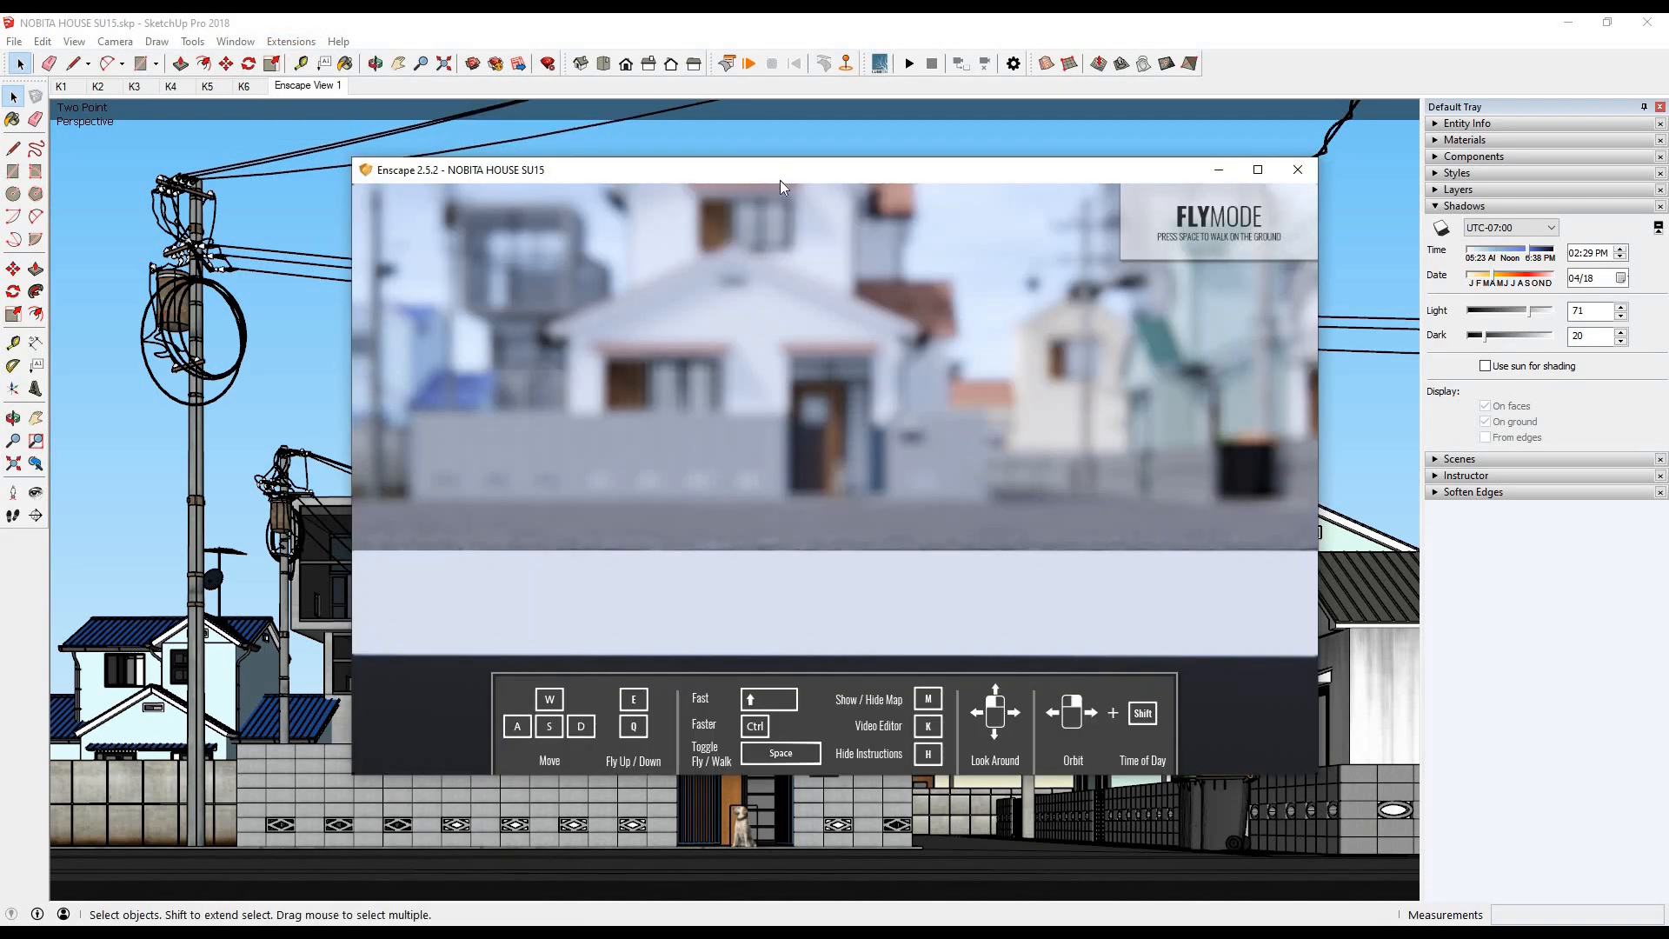
# - Open the Enscape general settings and move the render window beside them so both are visible
pyautogui.click(296, 42)
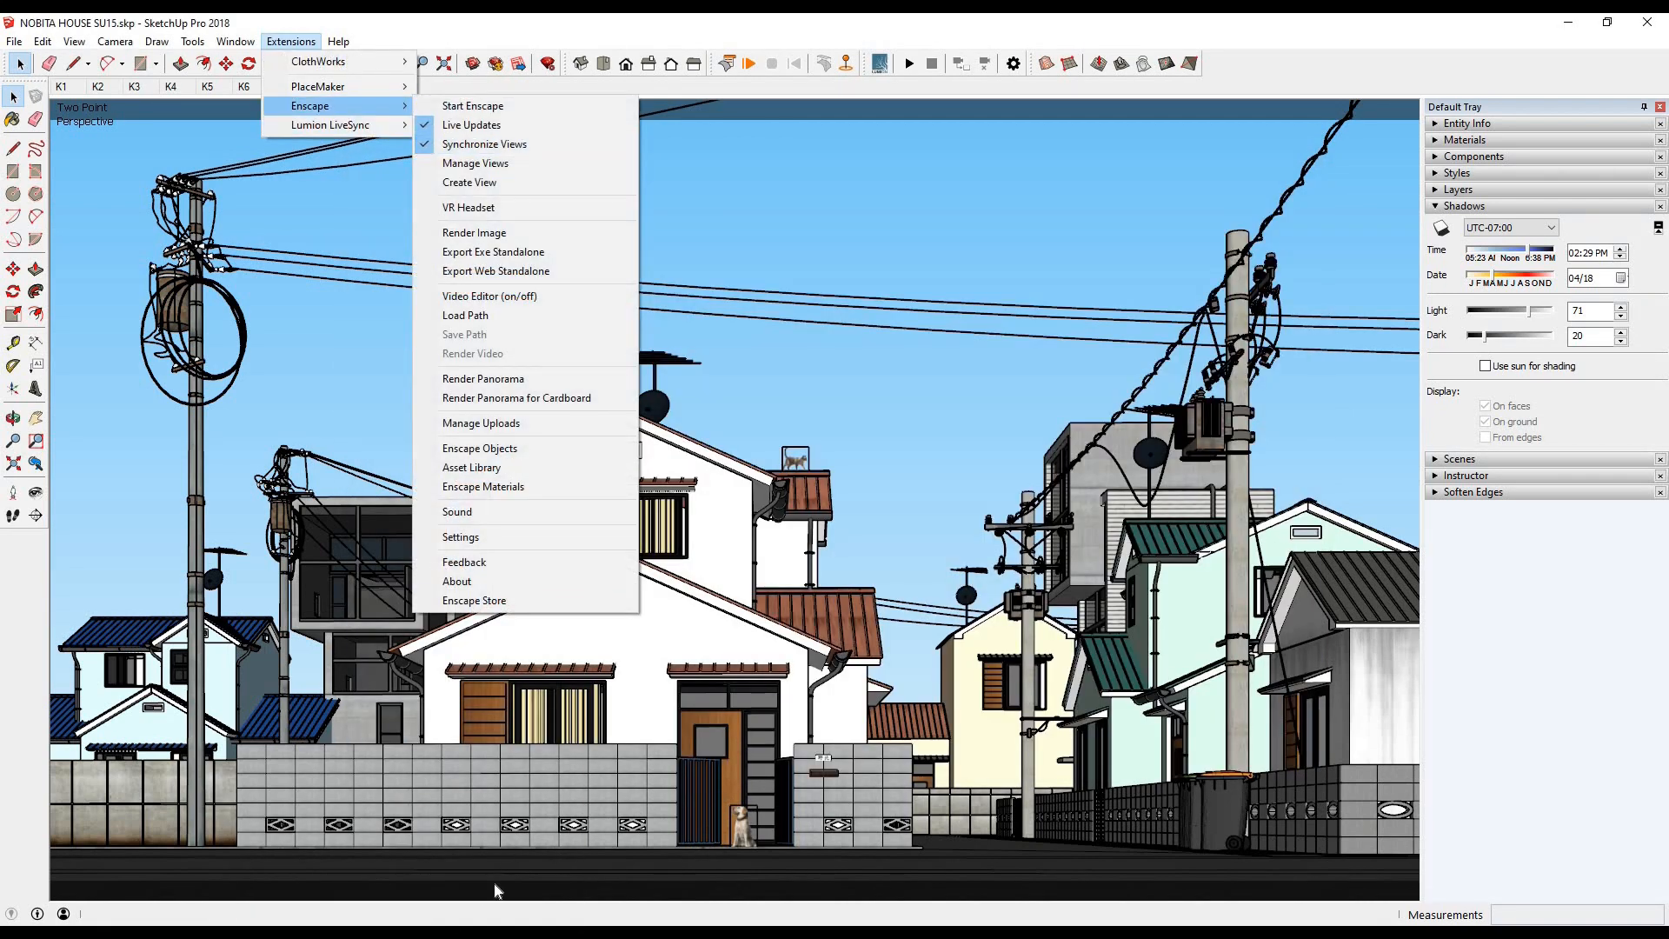
pyautogui.click(404, 933)
pyautogui.click(535, 857)
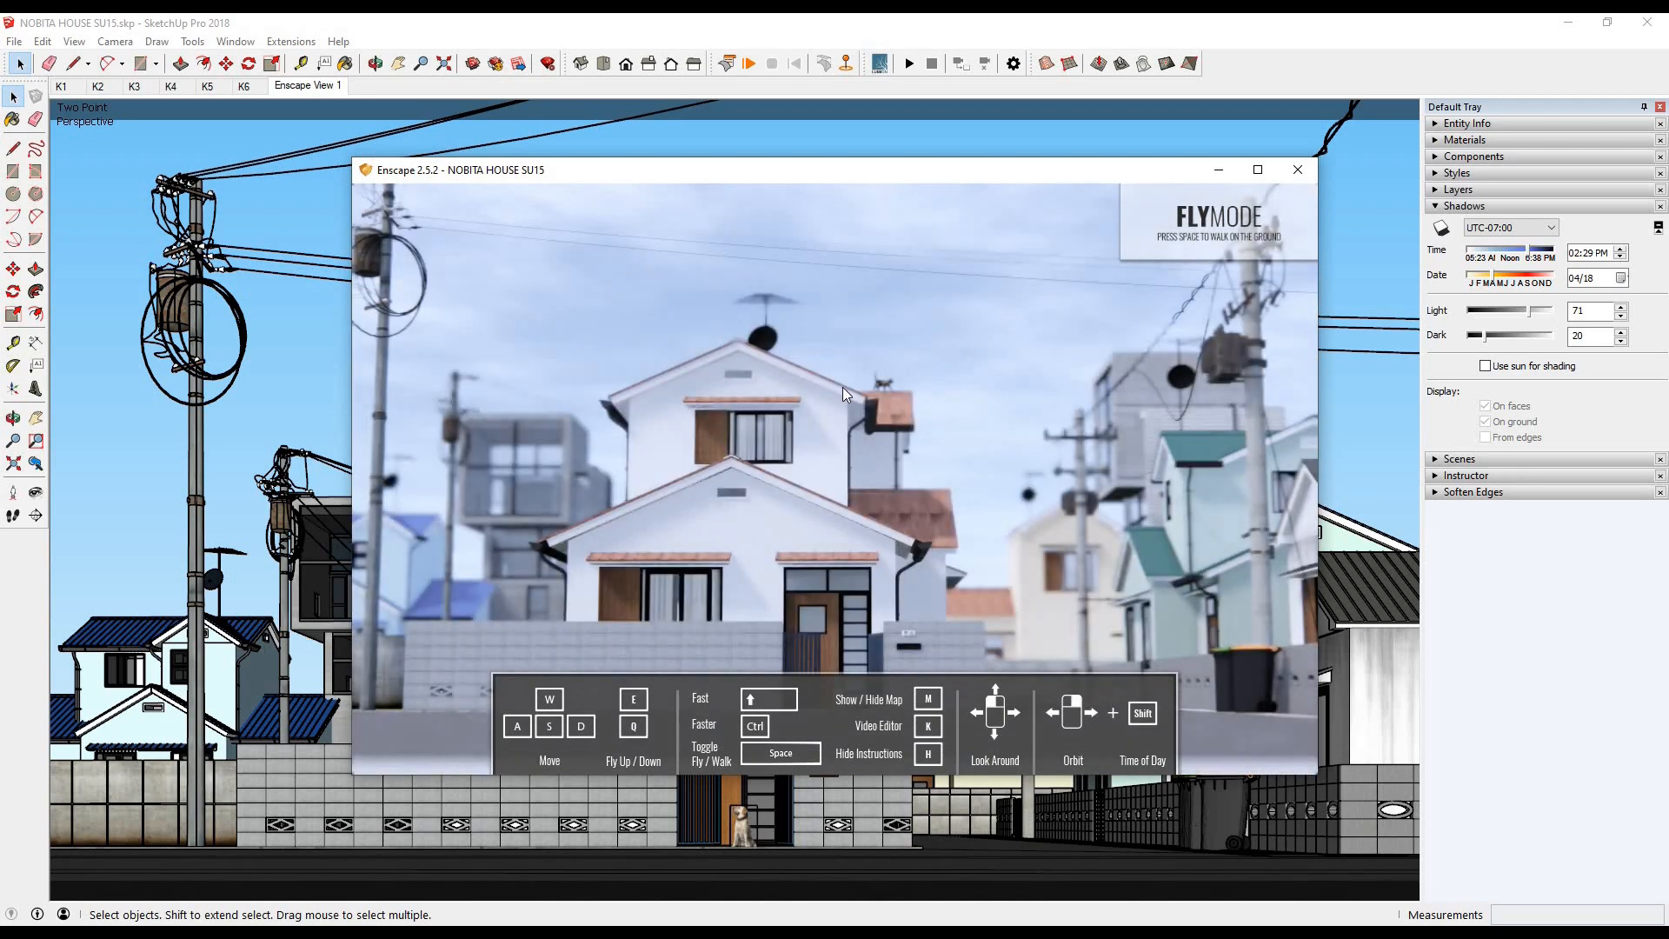
pyautogui.click(295, 42)
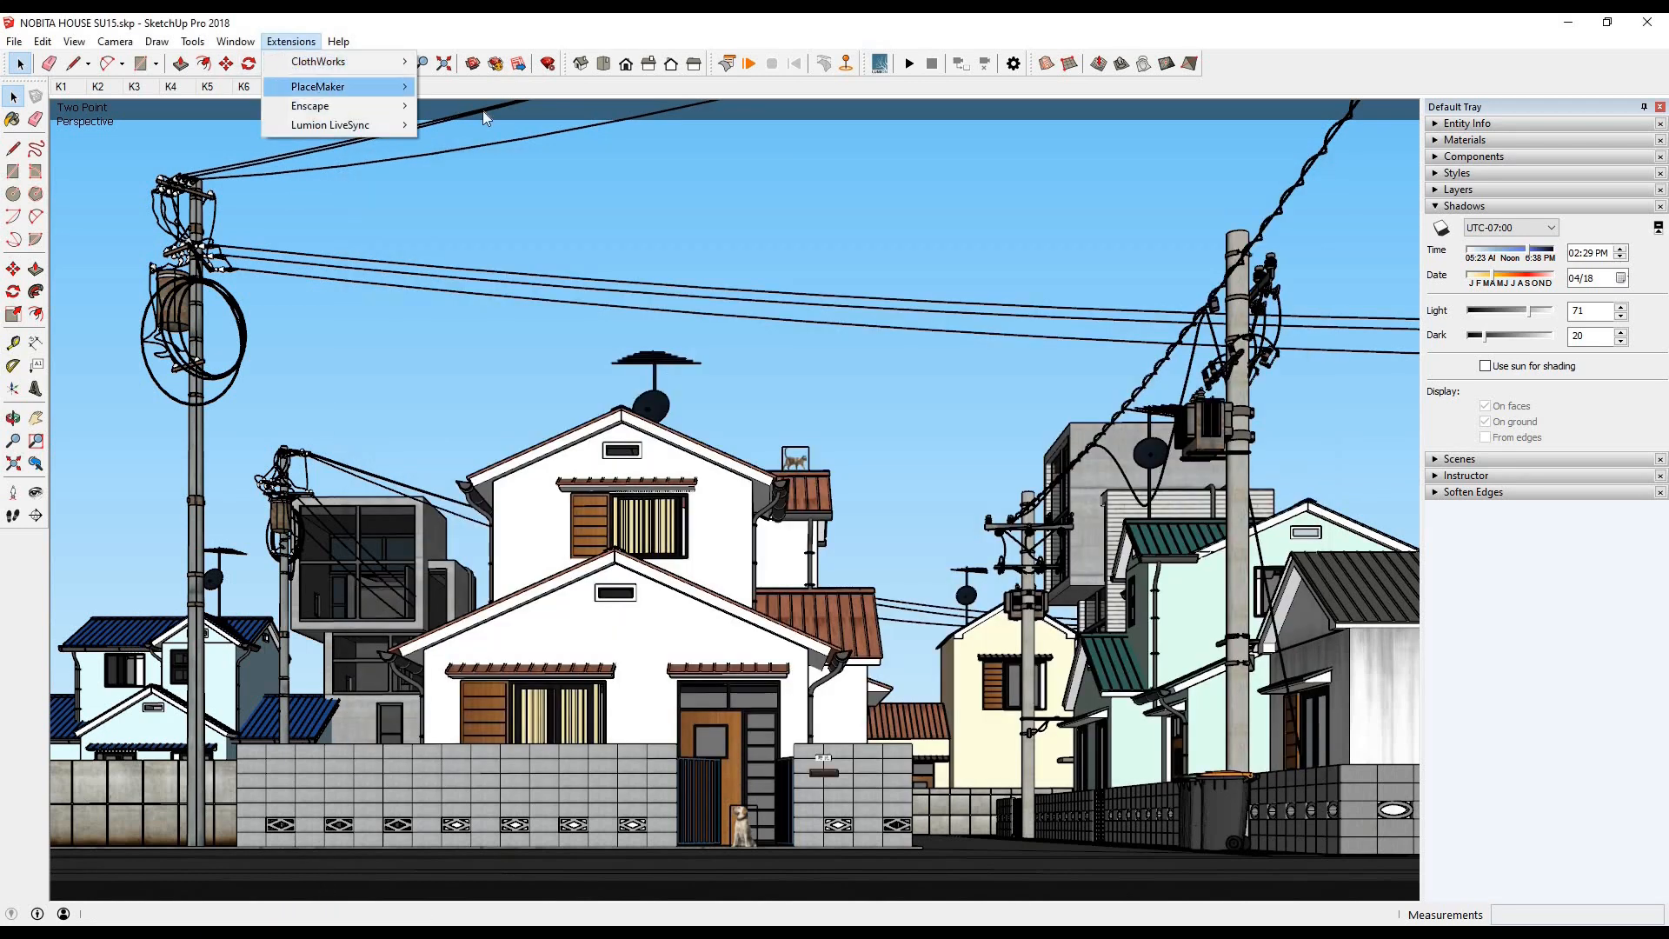
pyautogui.moveTo(330, 105)
pyautogui.click(514, 538)
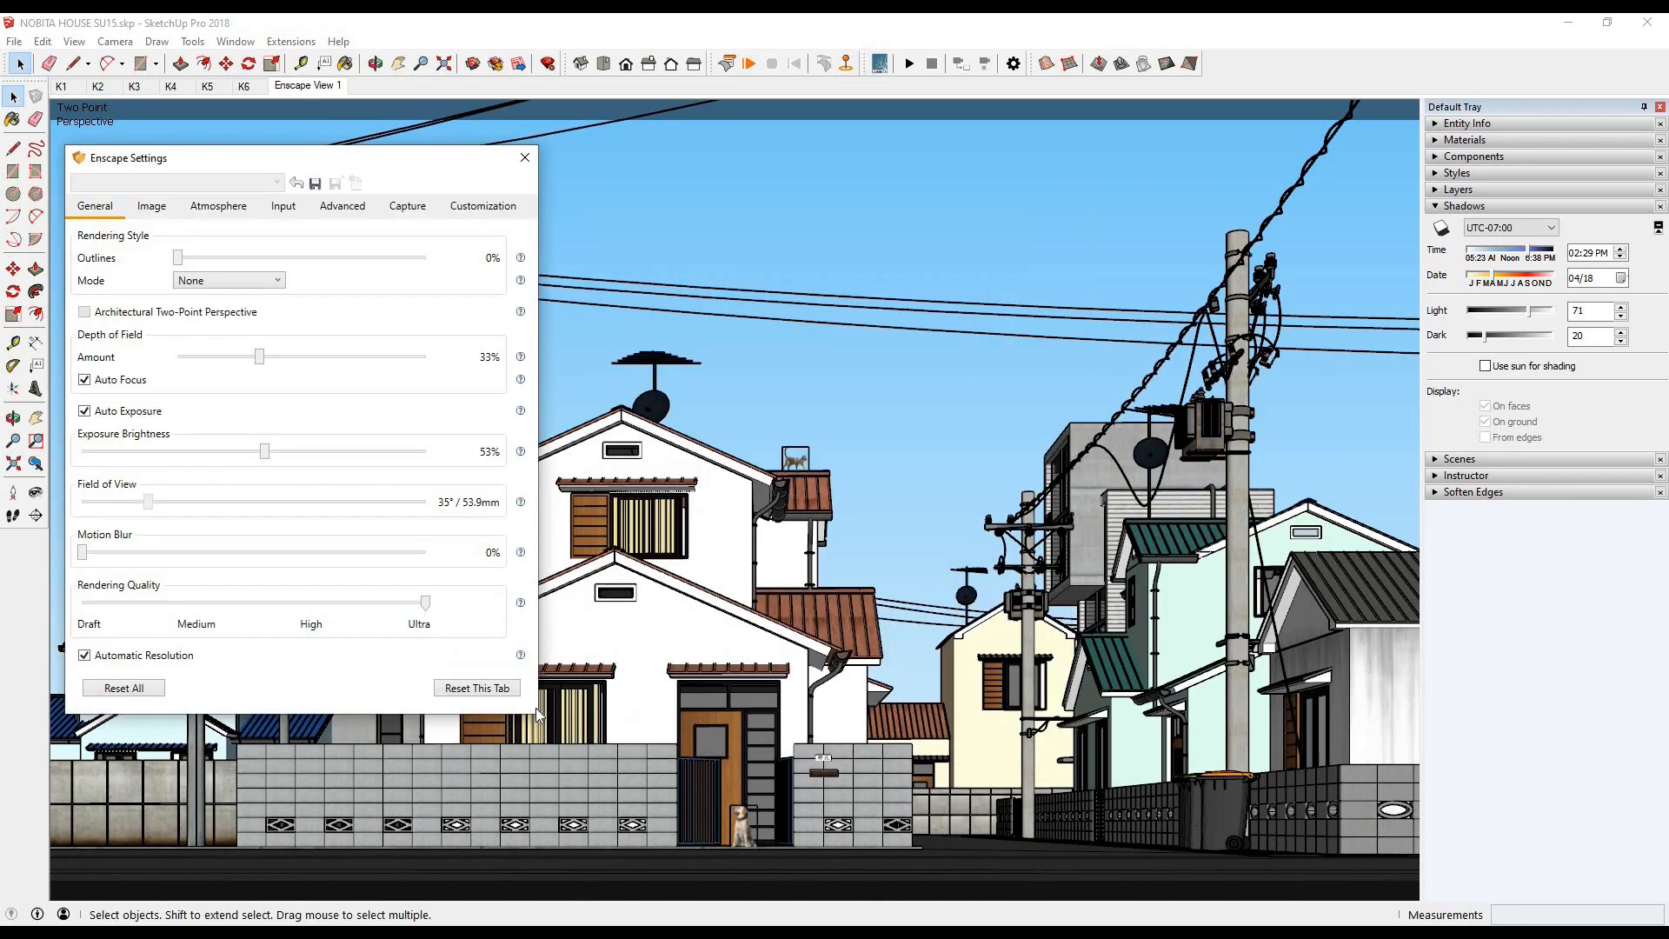
pyautogui.click(465, 881)
pyautogui.moveTo(779, 172); pyautogui.dragTo(1030, 108)
pyautogui.click(96, 208)
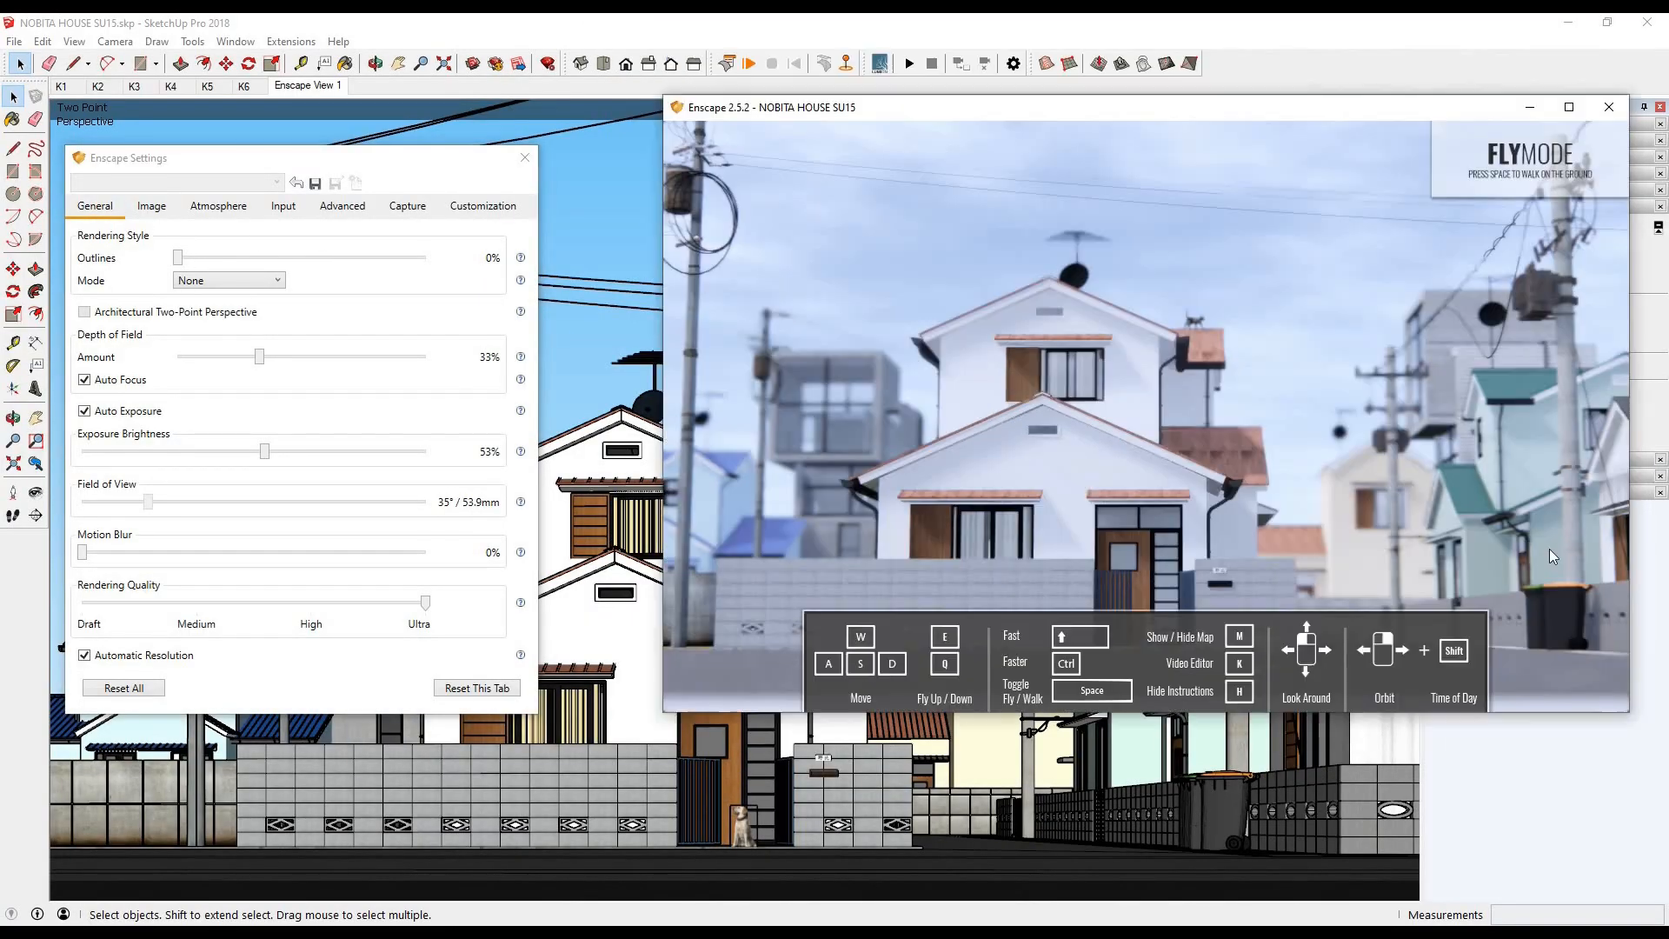
# - Turn off Synchronize Views and return to the Enscape render window beside the general settings
pyautogui.press('s')
pyautogui.press('s')
pyautogui.press('s')
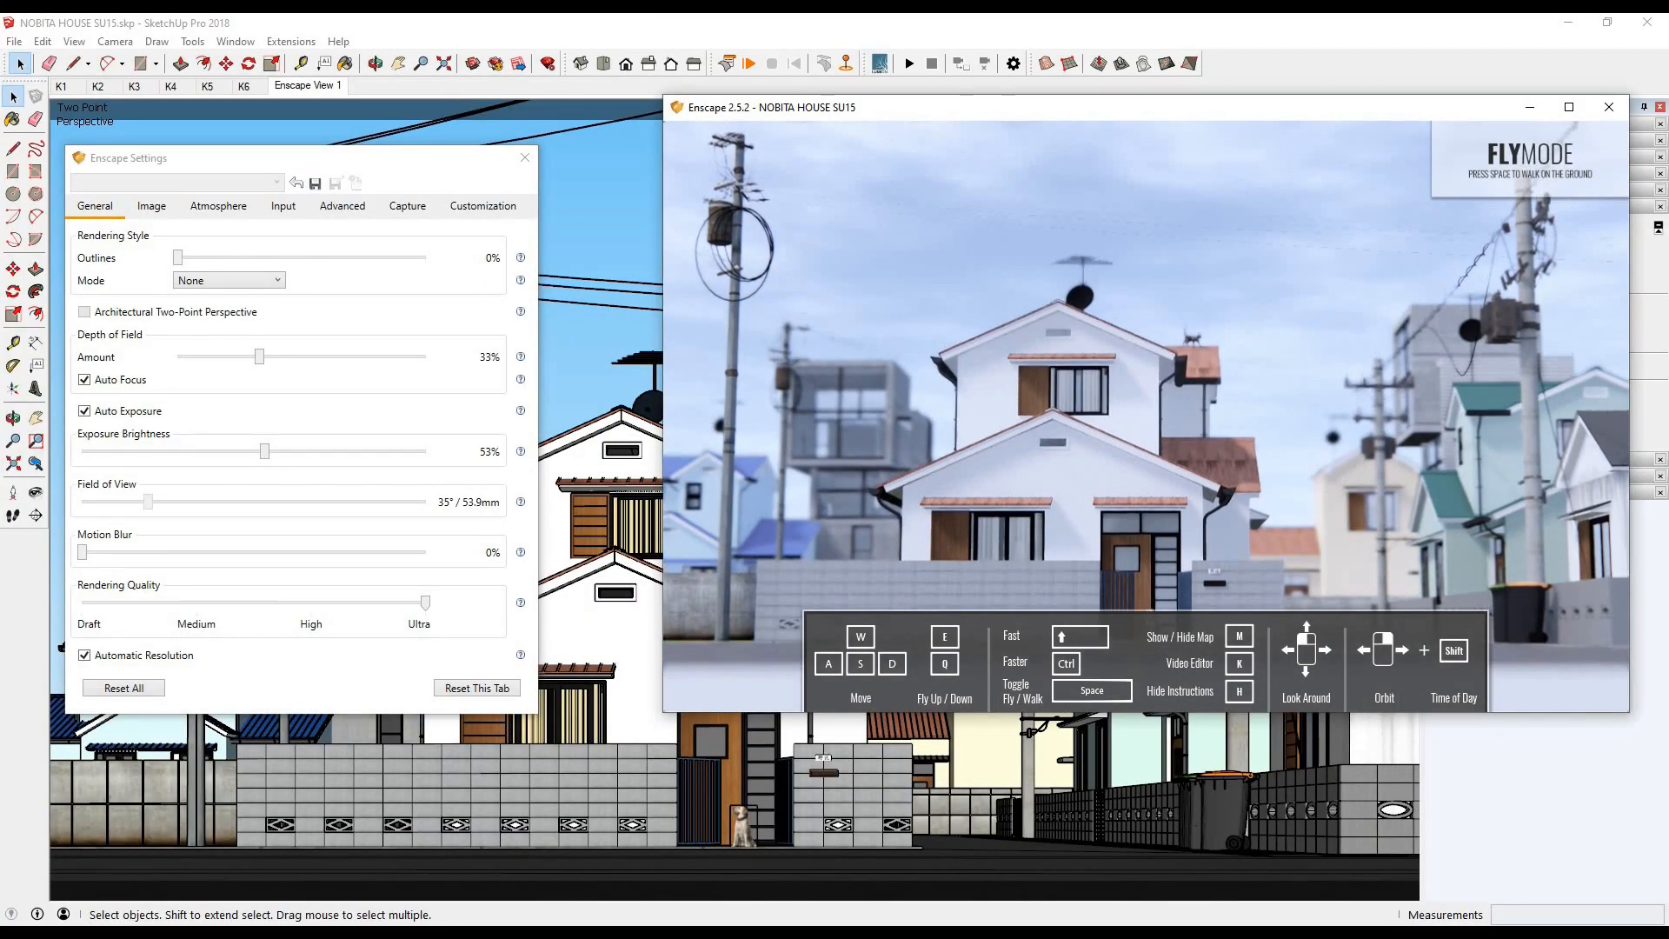
pyautogui.click(218, 206)
pyautogui.click(101, 208)
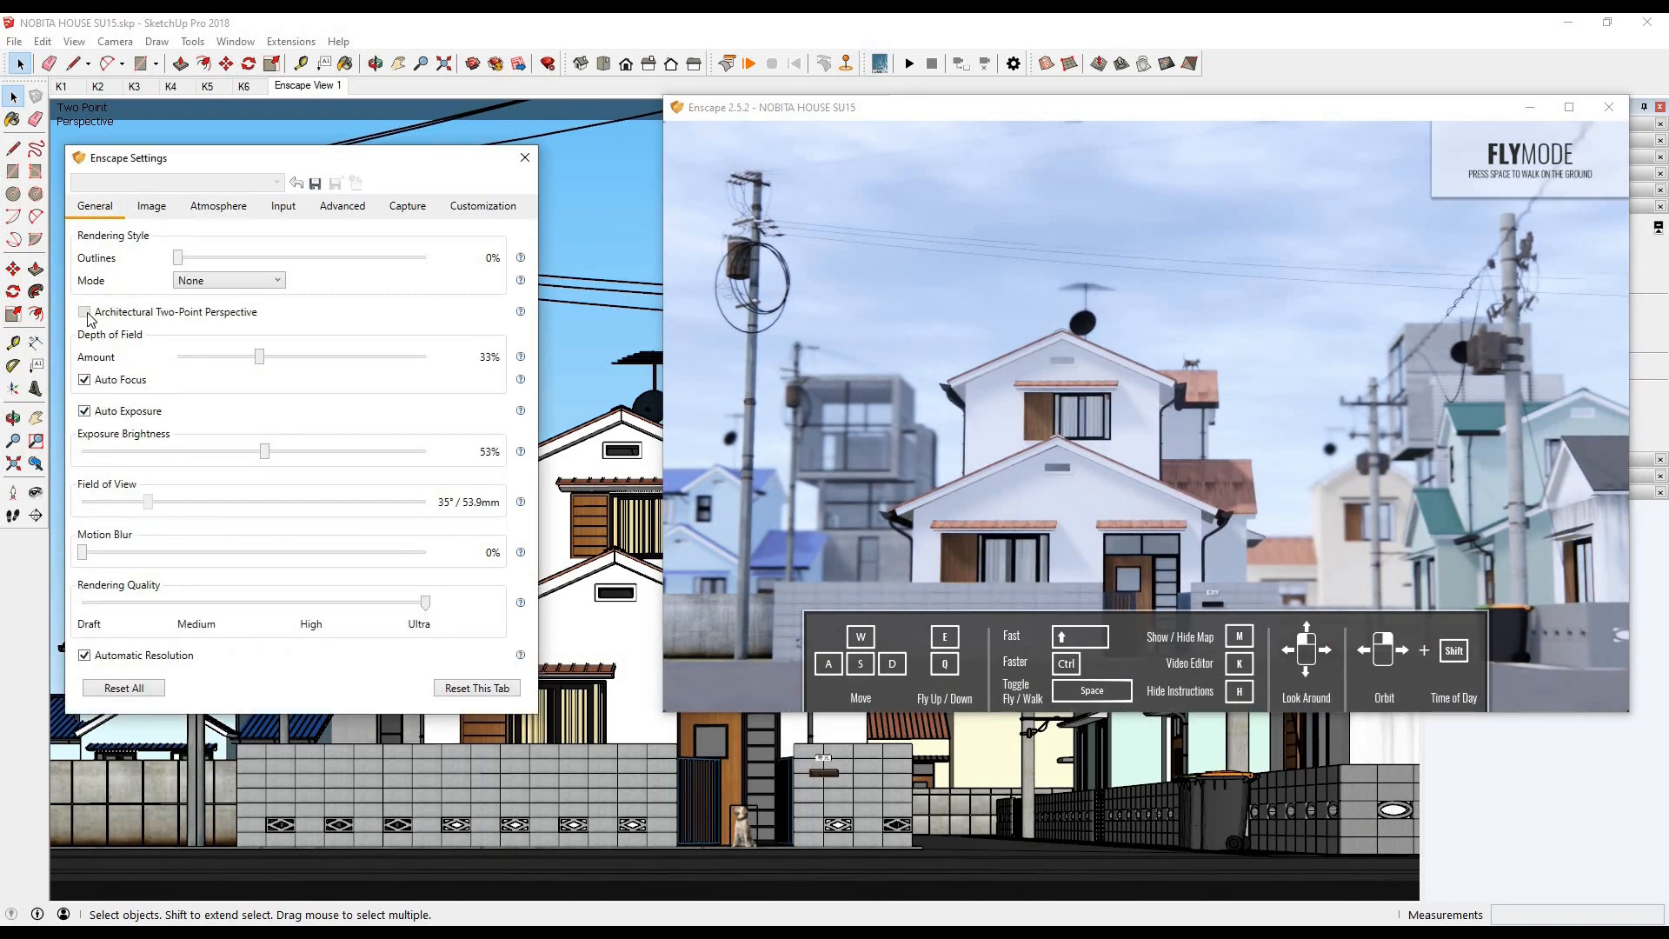
pyautogui.click(296, 42)
pyautogui.moveTo(347, 106)
pyautogui.click(483, 144)
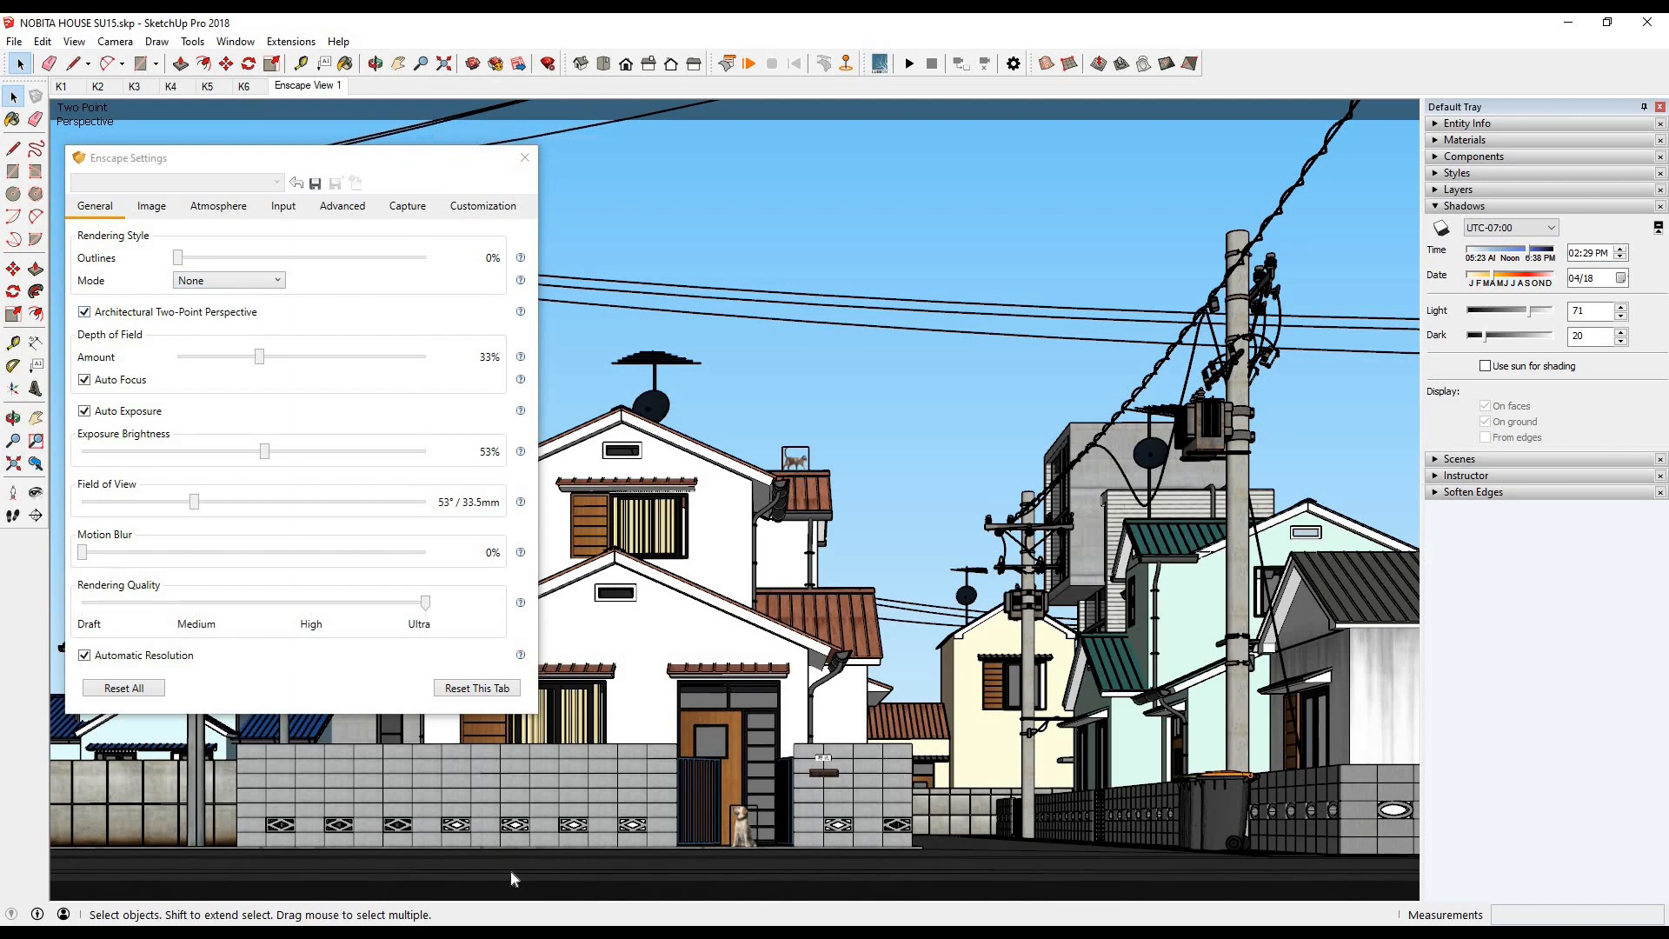
pyautogui.click(403, 932)
pyautogui.click(474, 871)
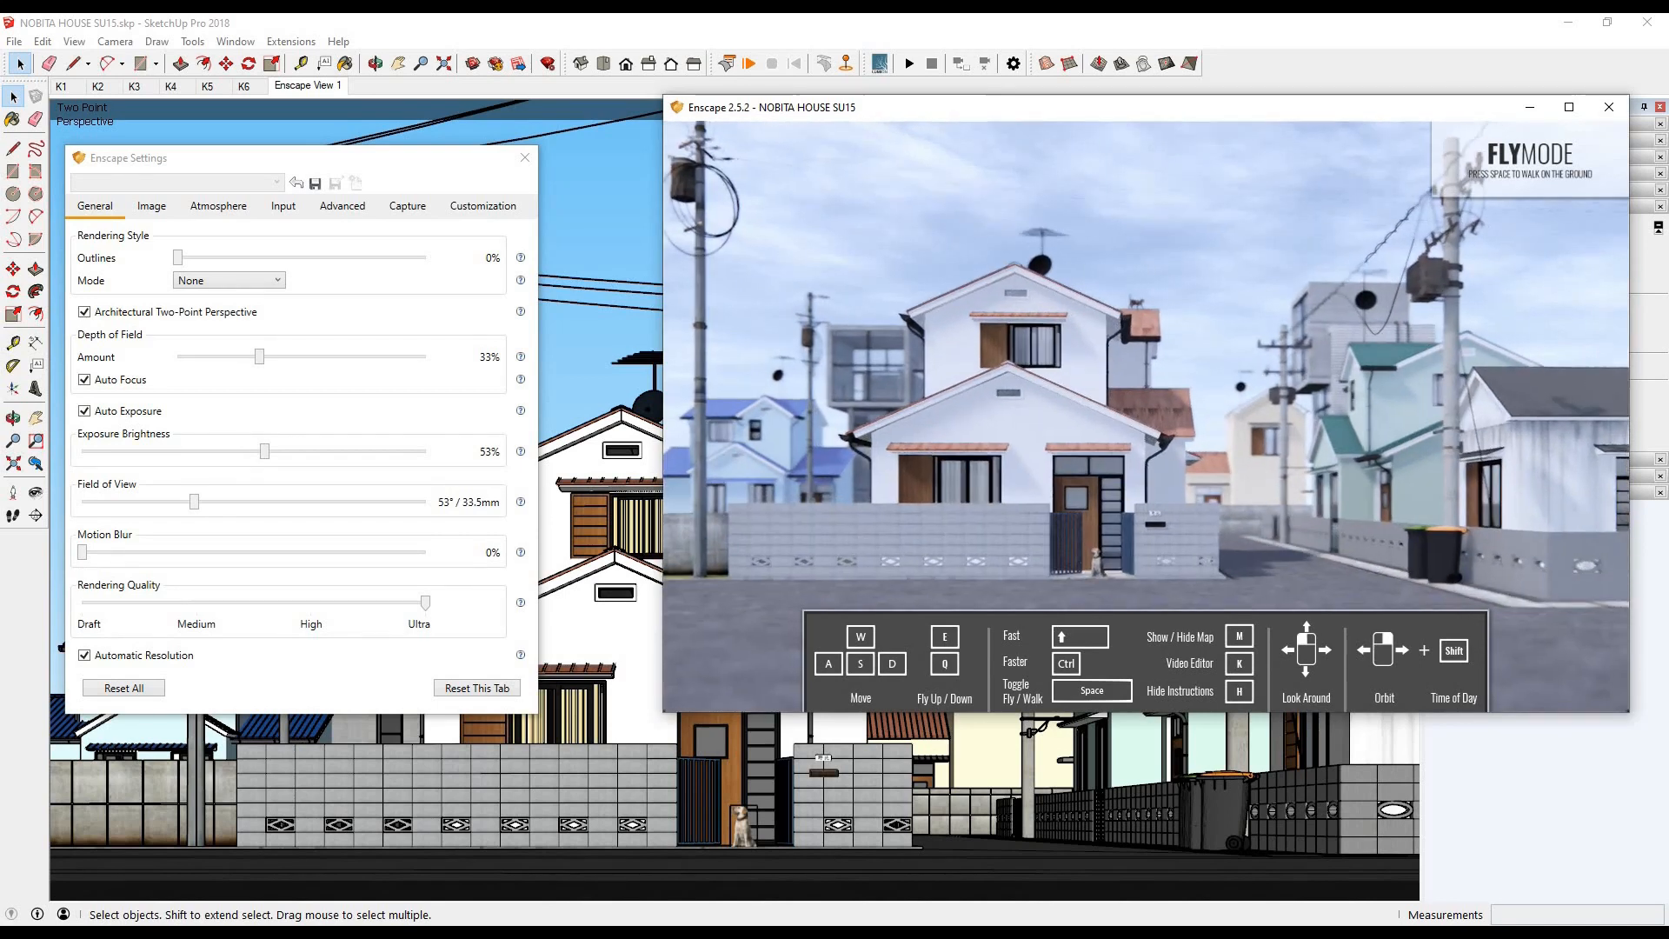
# - Set the field of view to 43° and move the render camera back to frame the house between the utility poles
pyautogui.moveTo(193, 501); pyautogui.dragTo(168, 501)
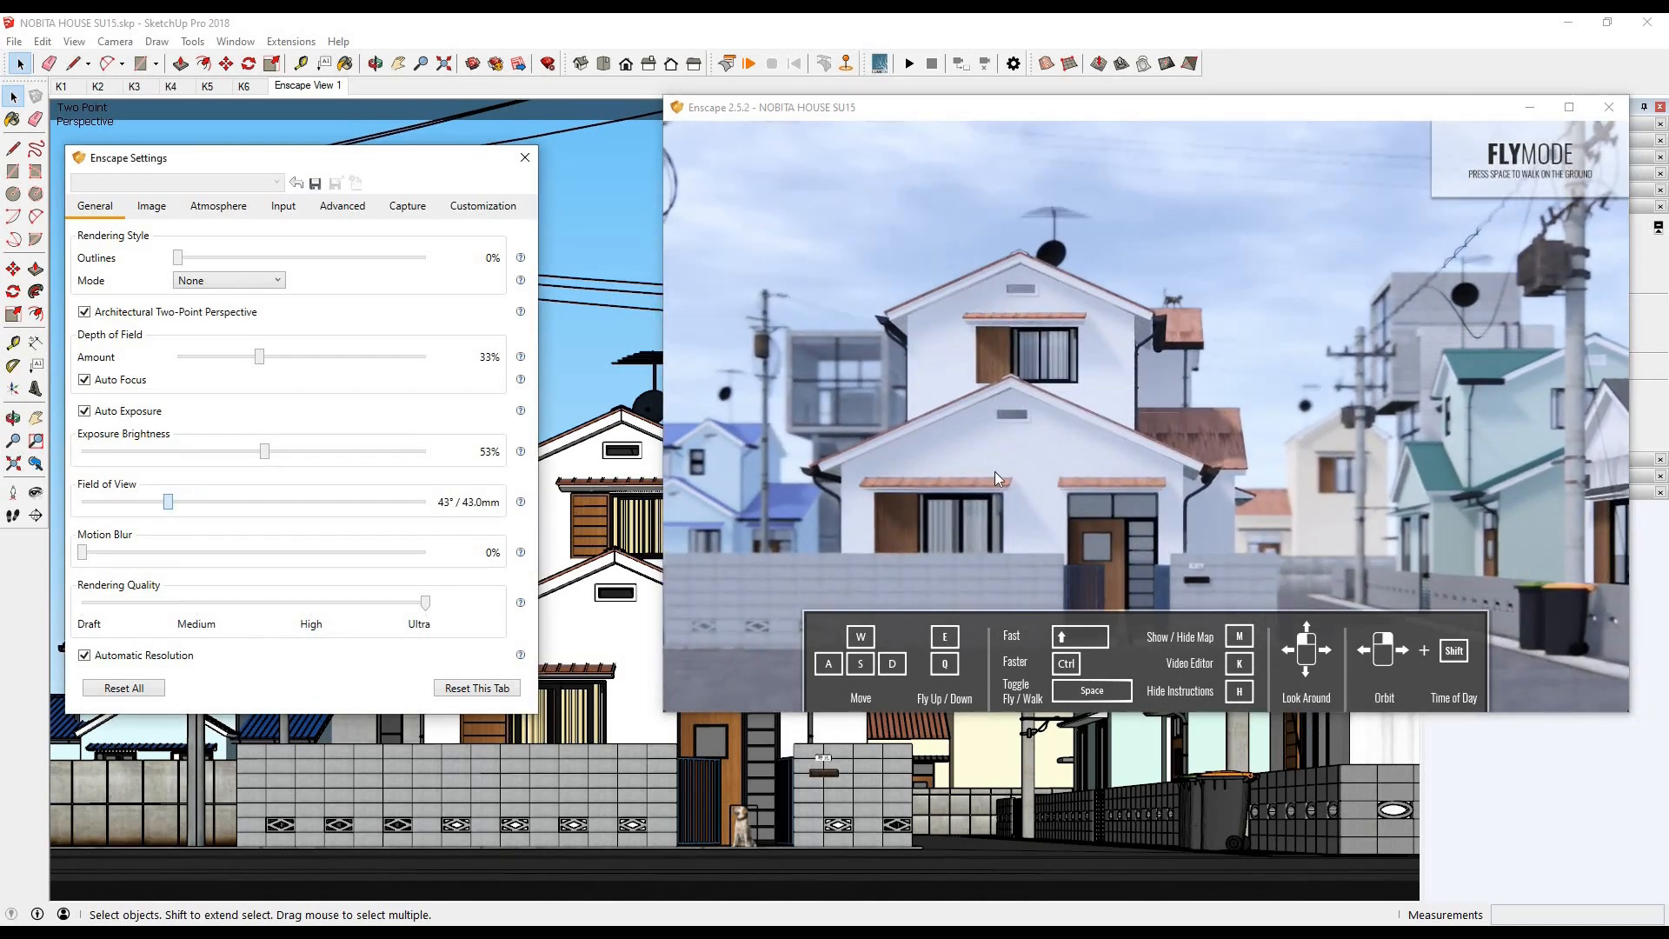
pyautogui.moveTo(1146, 417); pyautogui.dragTo(1146, 360)
pyautogui.press('s')
pyautogui.moveTo(1146, 417)
pyautogui.mouseDown()
pyautogui.moveTo(1156, 439)
pyautogui.moveTo(1146, 417)
pyautogui.mouseUp()
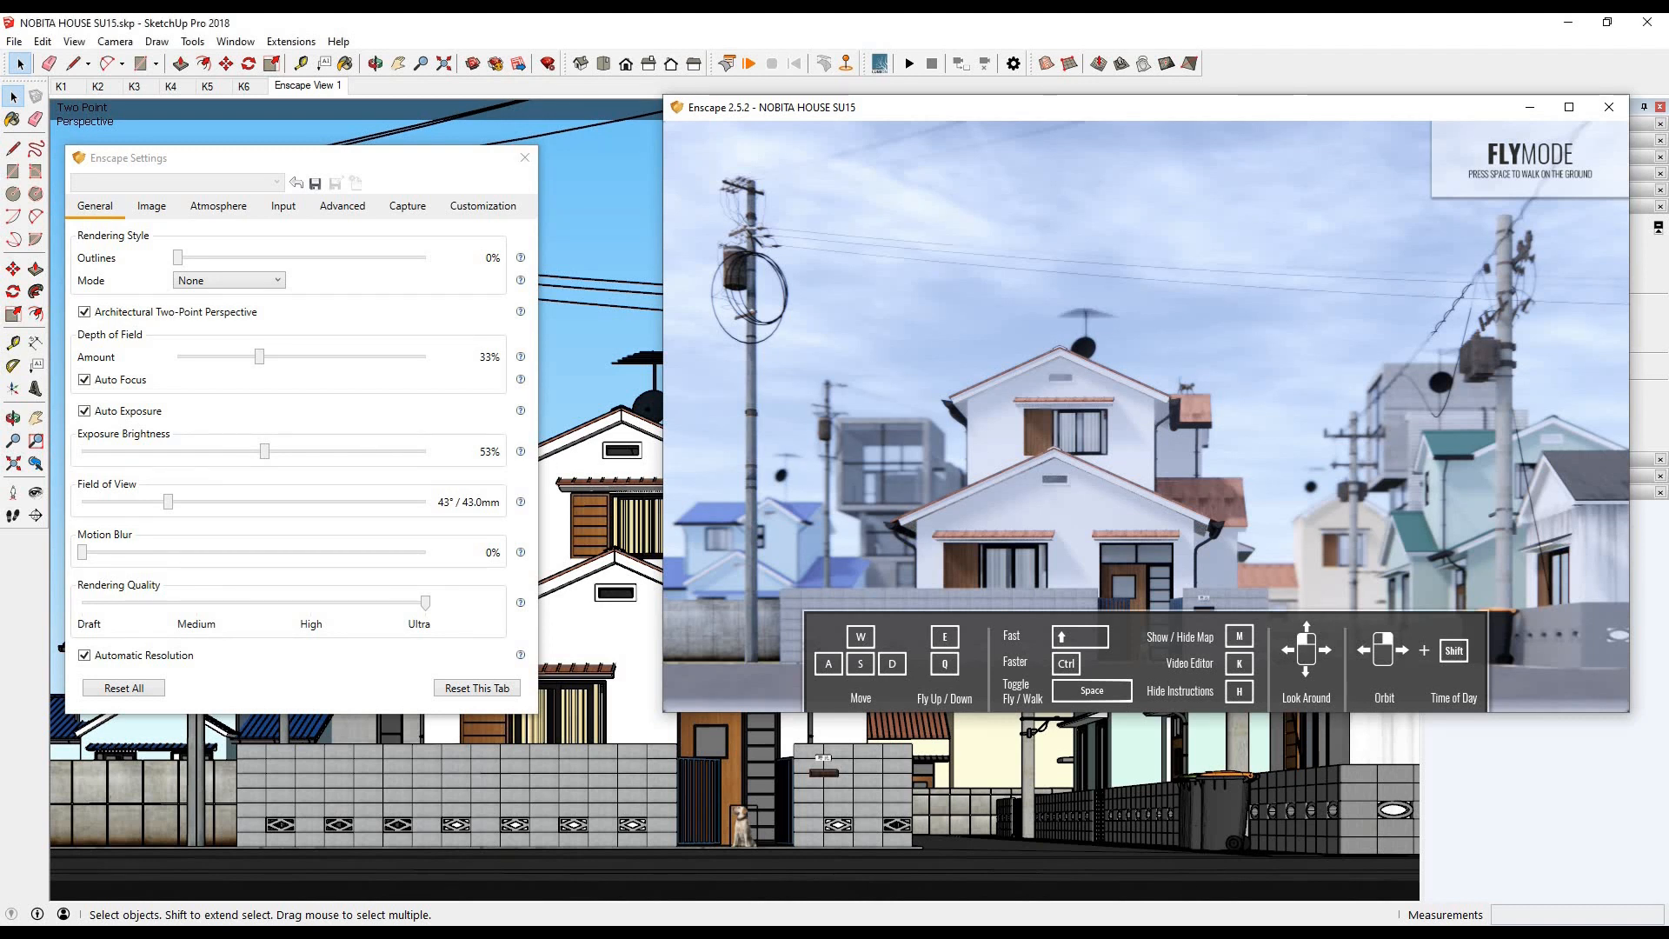
# - Set the depth of field amount to 31% for the render view
pyautogui.click(898, 506)
pyautogui.moveTo(261, 364)
pyautogui.mouseDown()
pyautogui.moveTo(214, 366)
pyautogui.moveTo(316, 363)
pyautogui.moveTo(257, 366)
pyautogui.mouseUp()
pyautogui.click(408, 932)
pyautogui.click(466, 876)
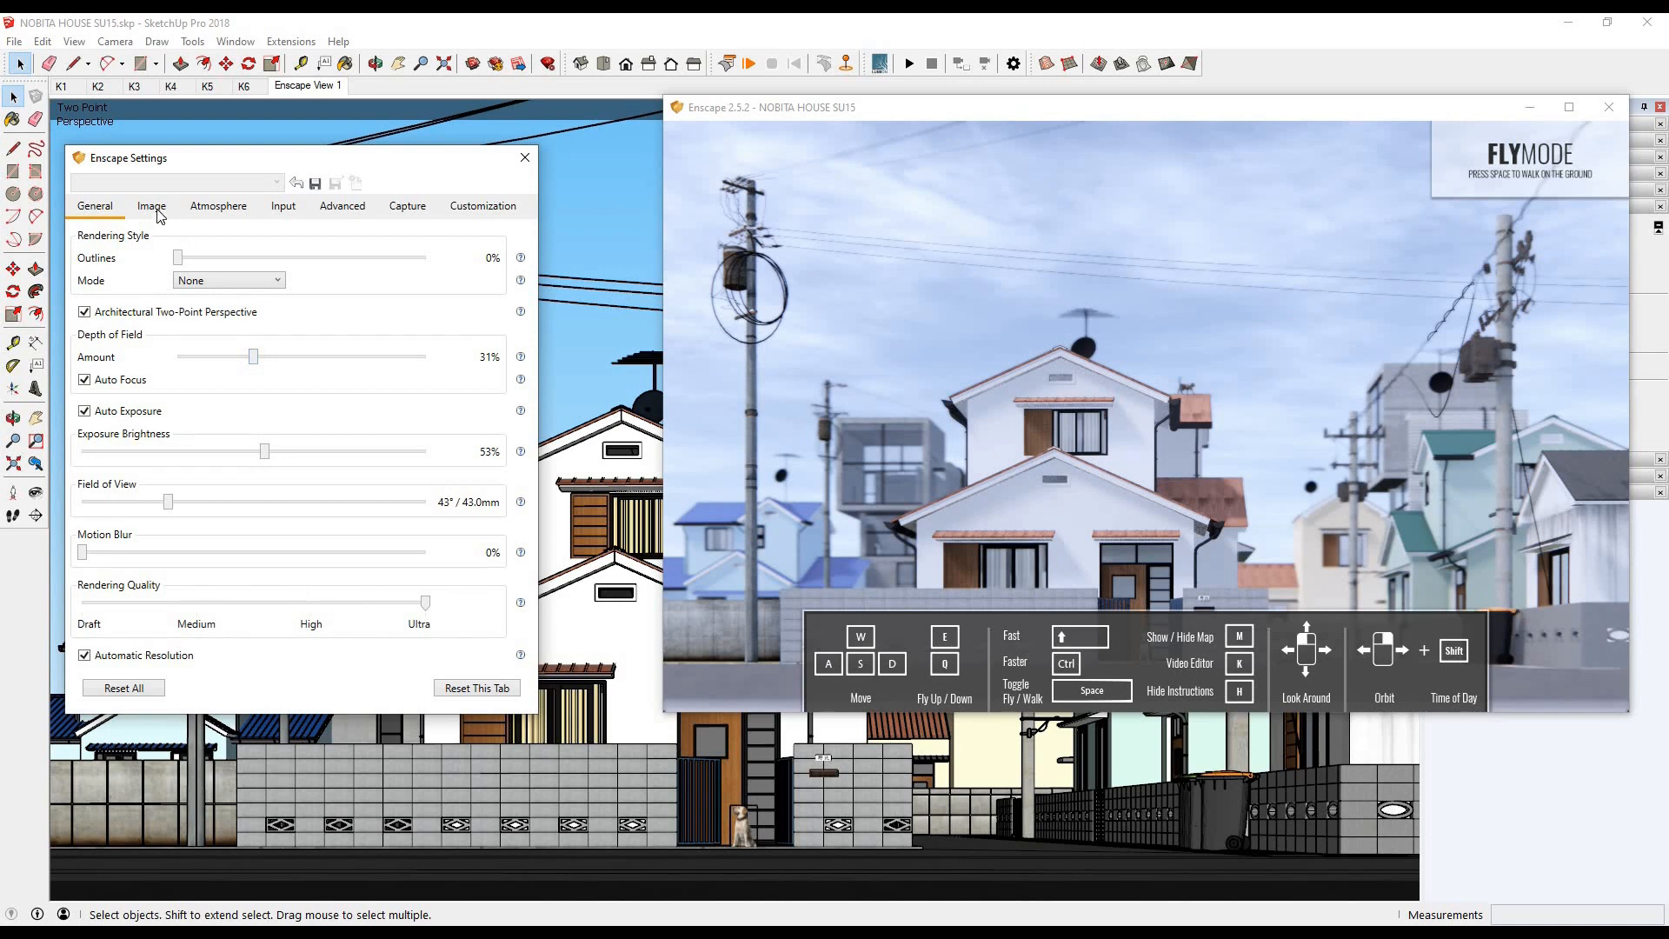
# - Try the Polystyrol rendering mode and set the mode back to None
pyautogui.click(224, 281)
pyautogui.click(227, 334)
pyautogui.click(233, 279)
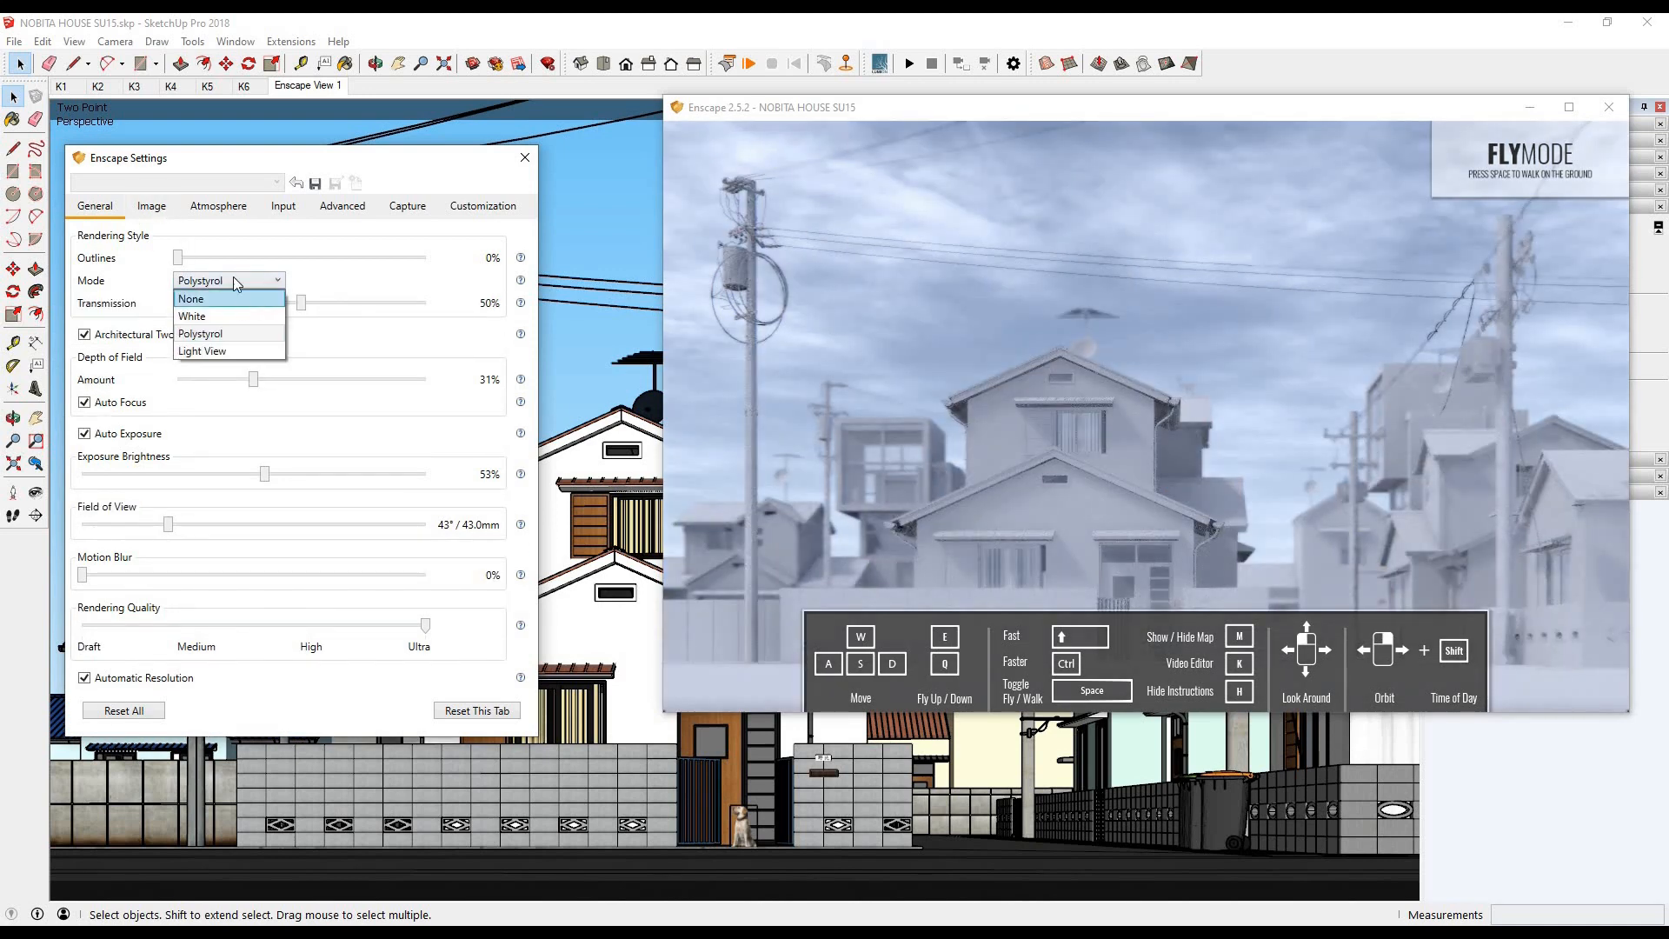
pyautogui.click(230, 300)
# - Set the image saturation to 80%, bloom to 6% and color temperature to 9703K
pyautogui.click(162, 206)
pyautogui.moveTo(213, 277); pyautogui.dragTo(220, 276)
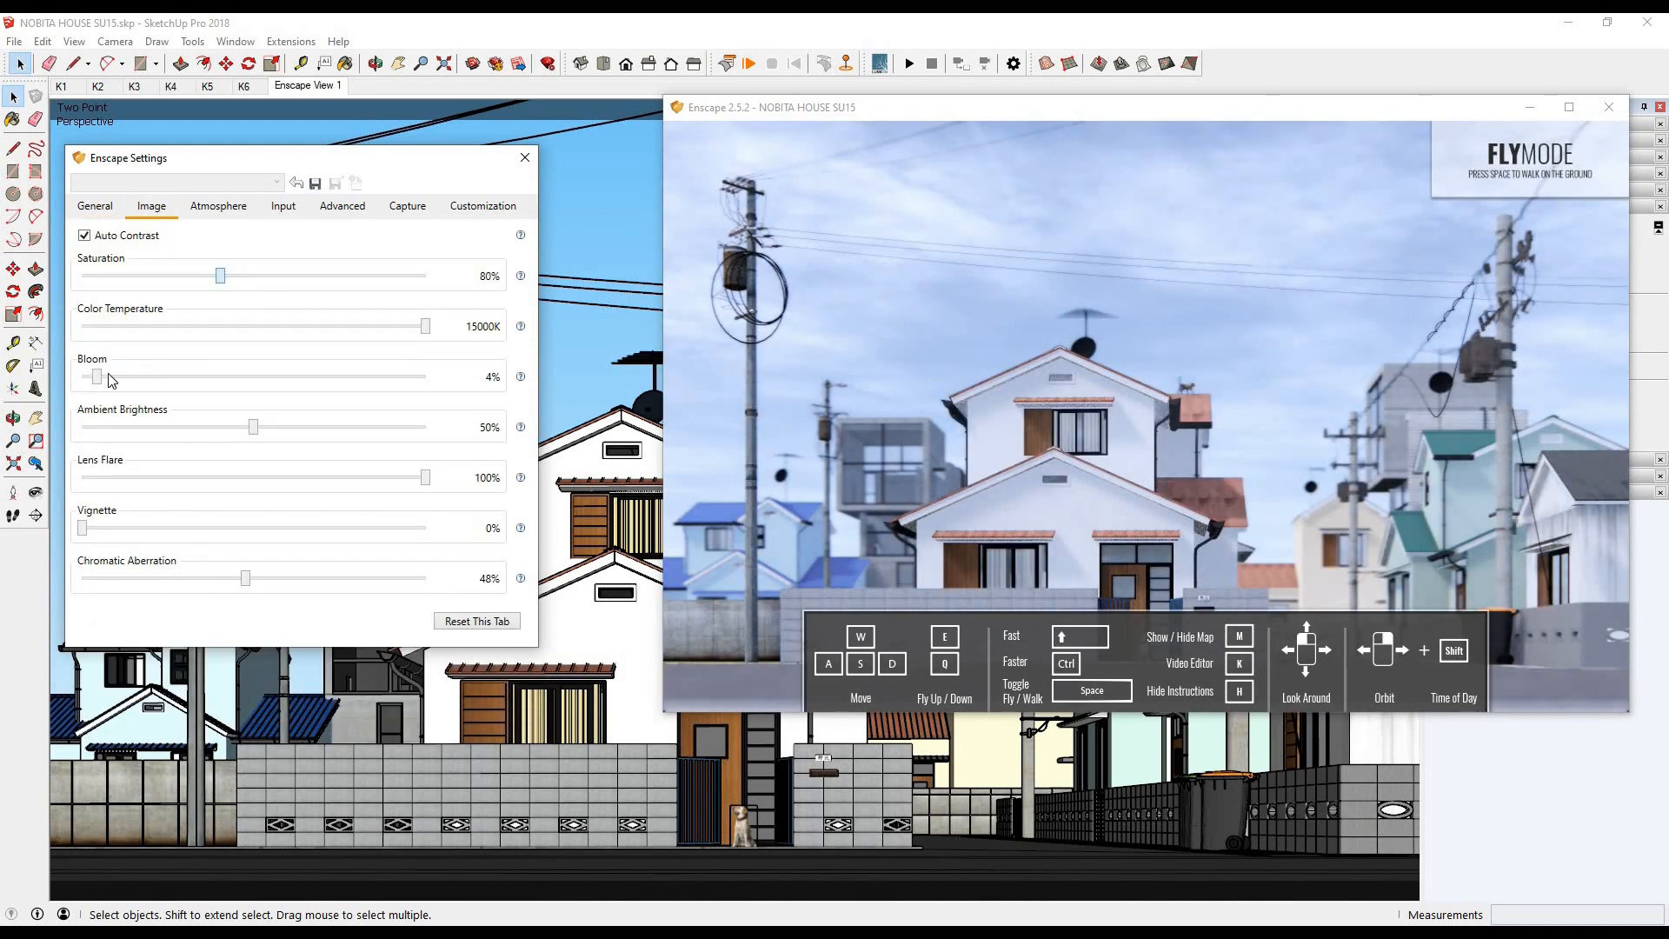
pyautogui.moveTo(103, 375)
pyautogui.mouseDown()
pyautogui.moveTo(132, 375)
pyautogui.moveTo(101, 376)
pyautogui.mouseUp()
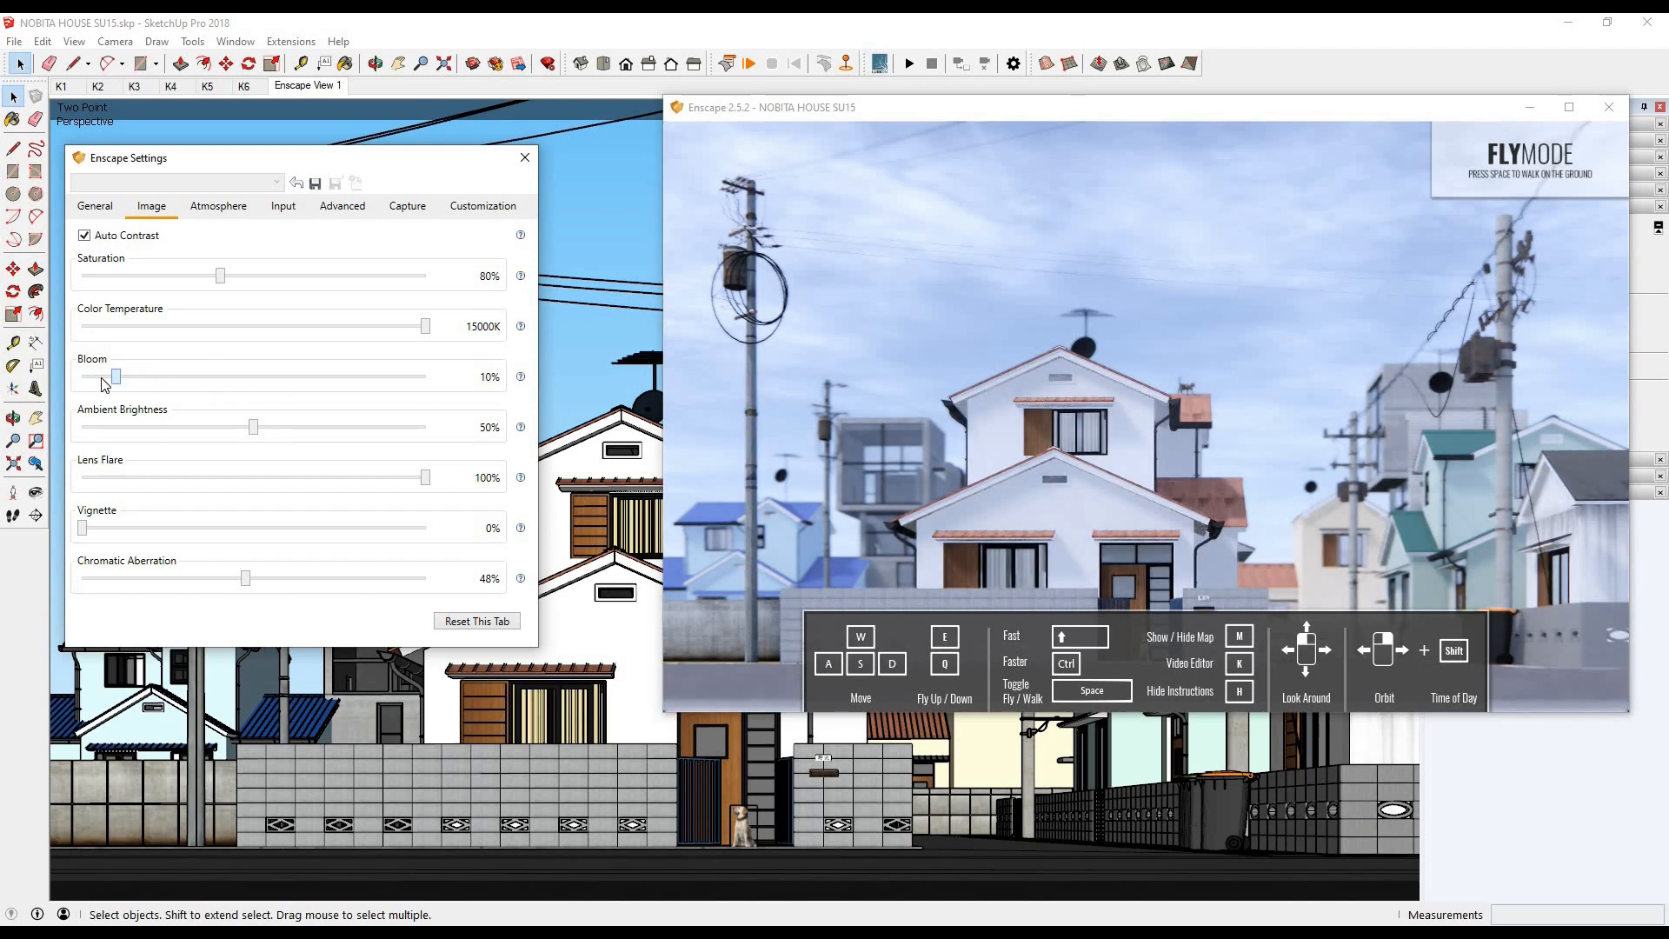
pyautogui.moveTo(426, 326); pyautogui.dragTo(293, 336)
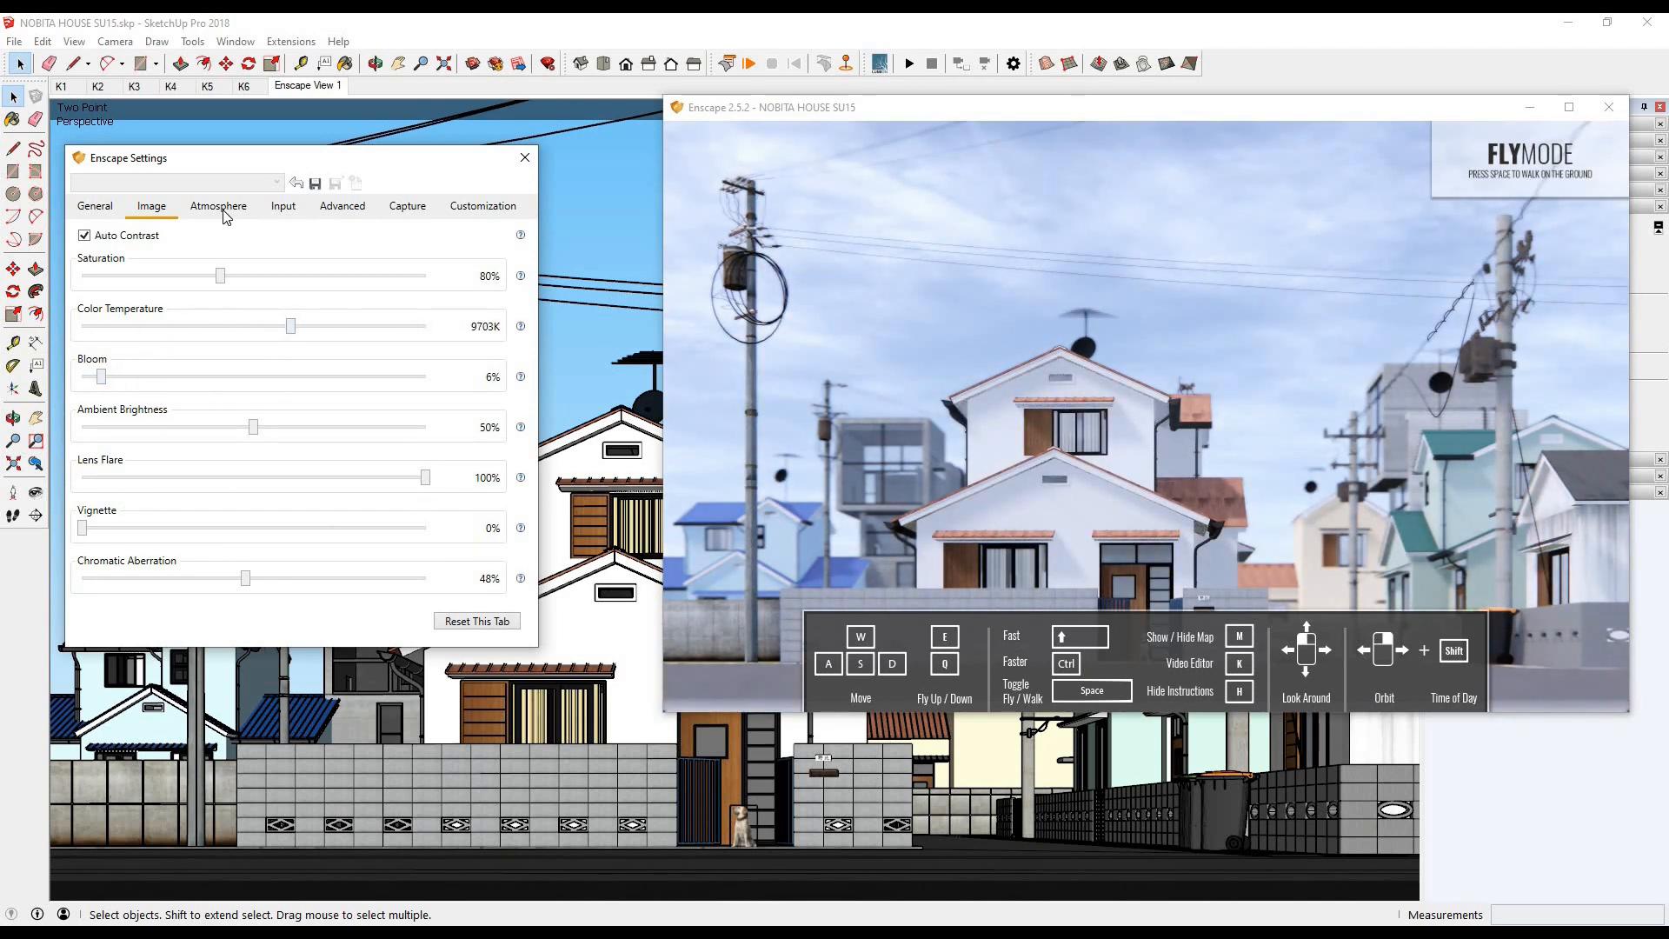
# - Try the Urban horizon preset in the atmosphere settings and restore the Clear preset
pyautogui.click(219, 206)
pyautogui.click(261, 303)
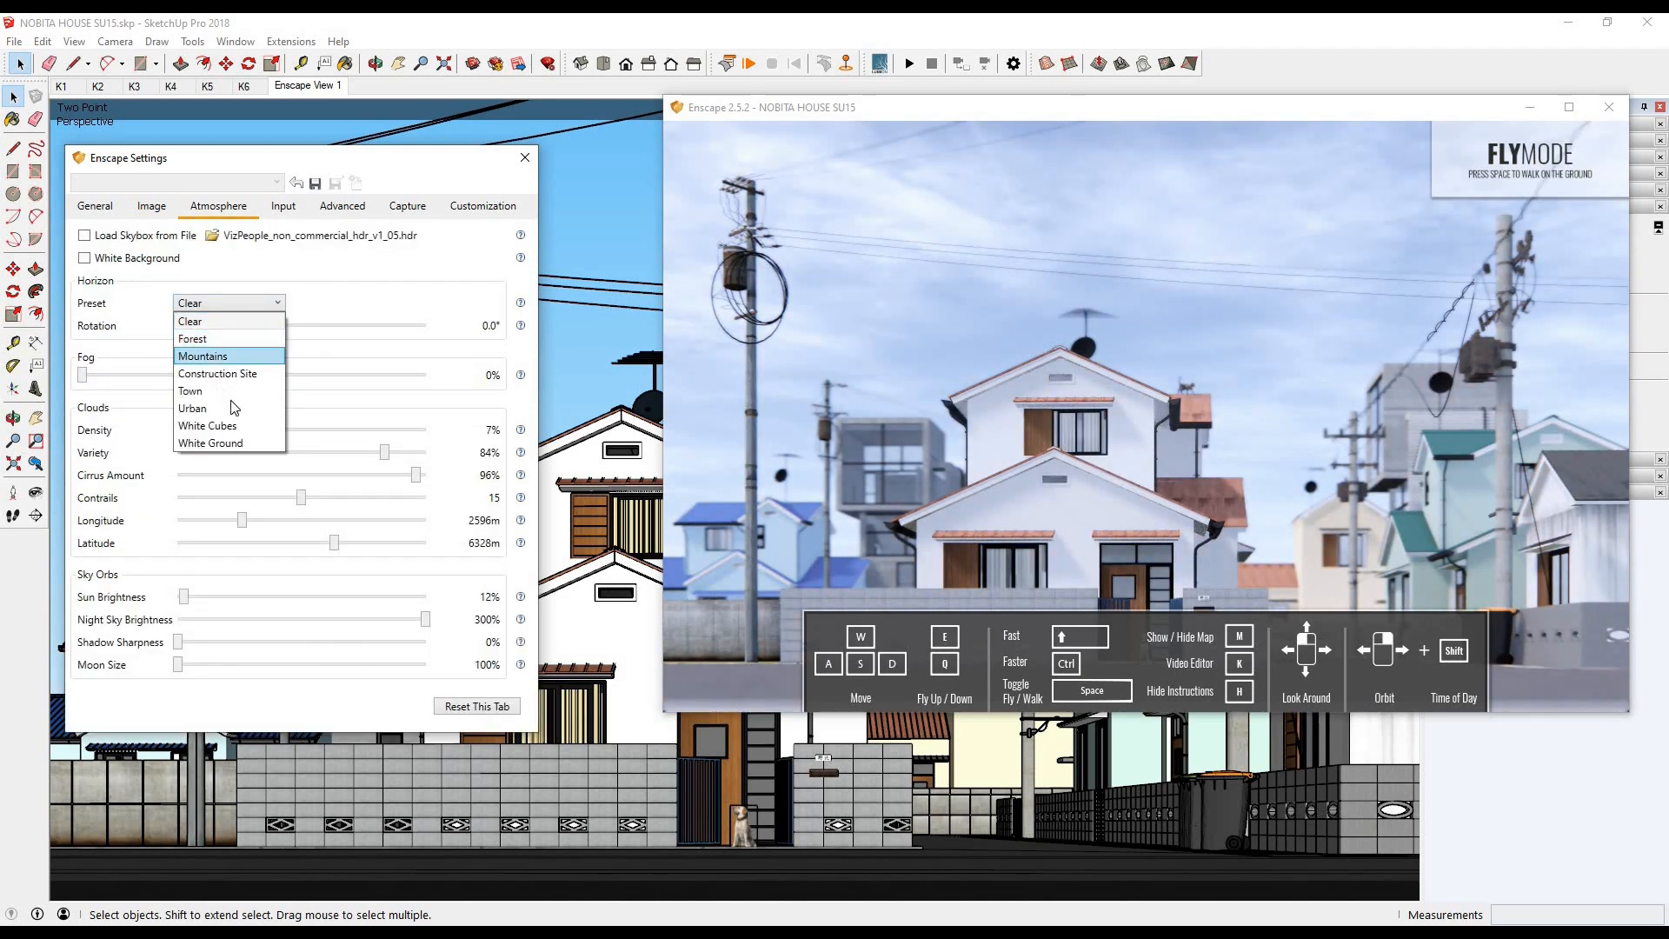
pyautogui.click(235, 407)
pyautogui.click(260, 303)
pyautogui.click(187, 322)
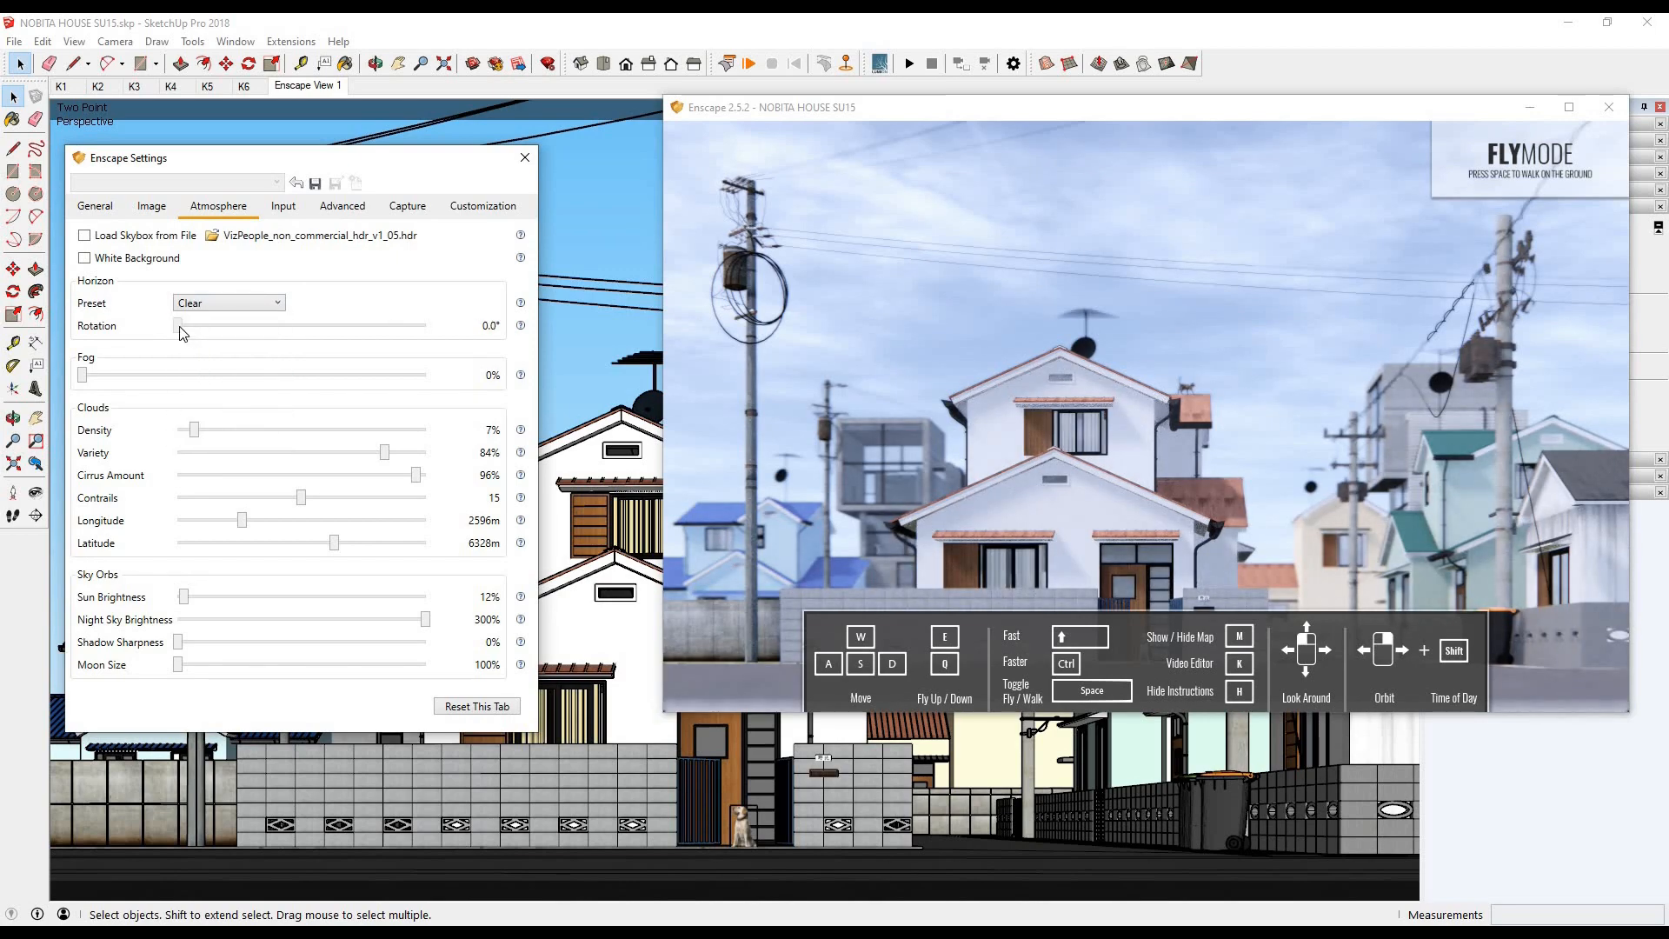
# - Try a sun brightness of 351% on the scene and settle on 21%
pyautogui.moveTo(184, 597); pyautogui.dragTo(192, 598)
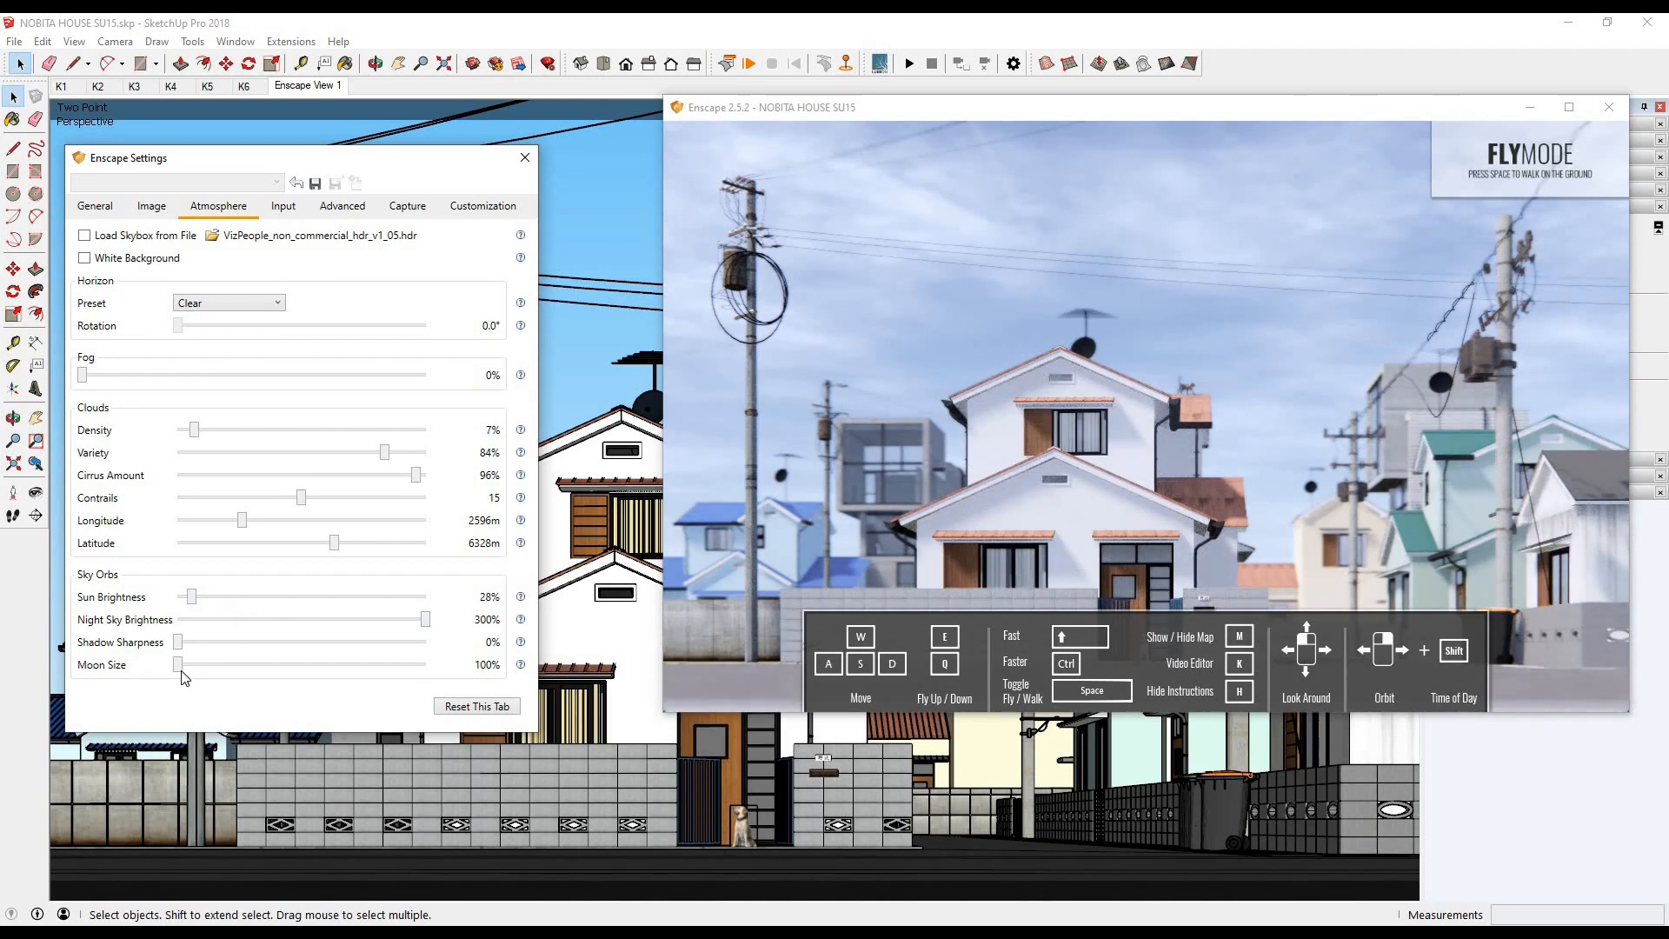
pyautogui.click(393, 598)
pyautogui.click(353, 598)
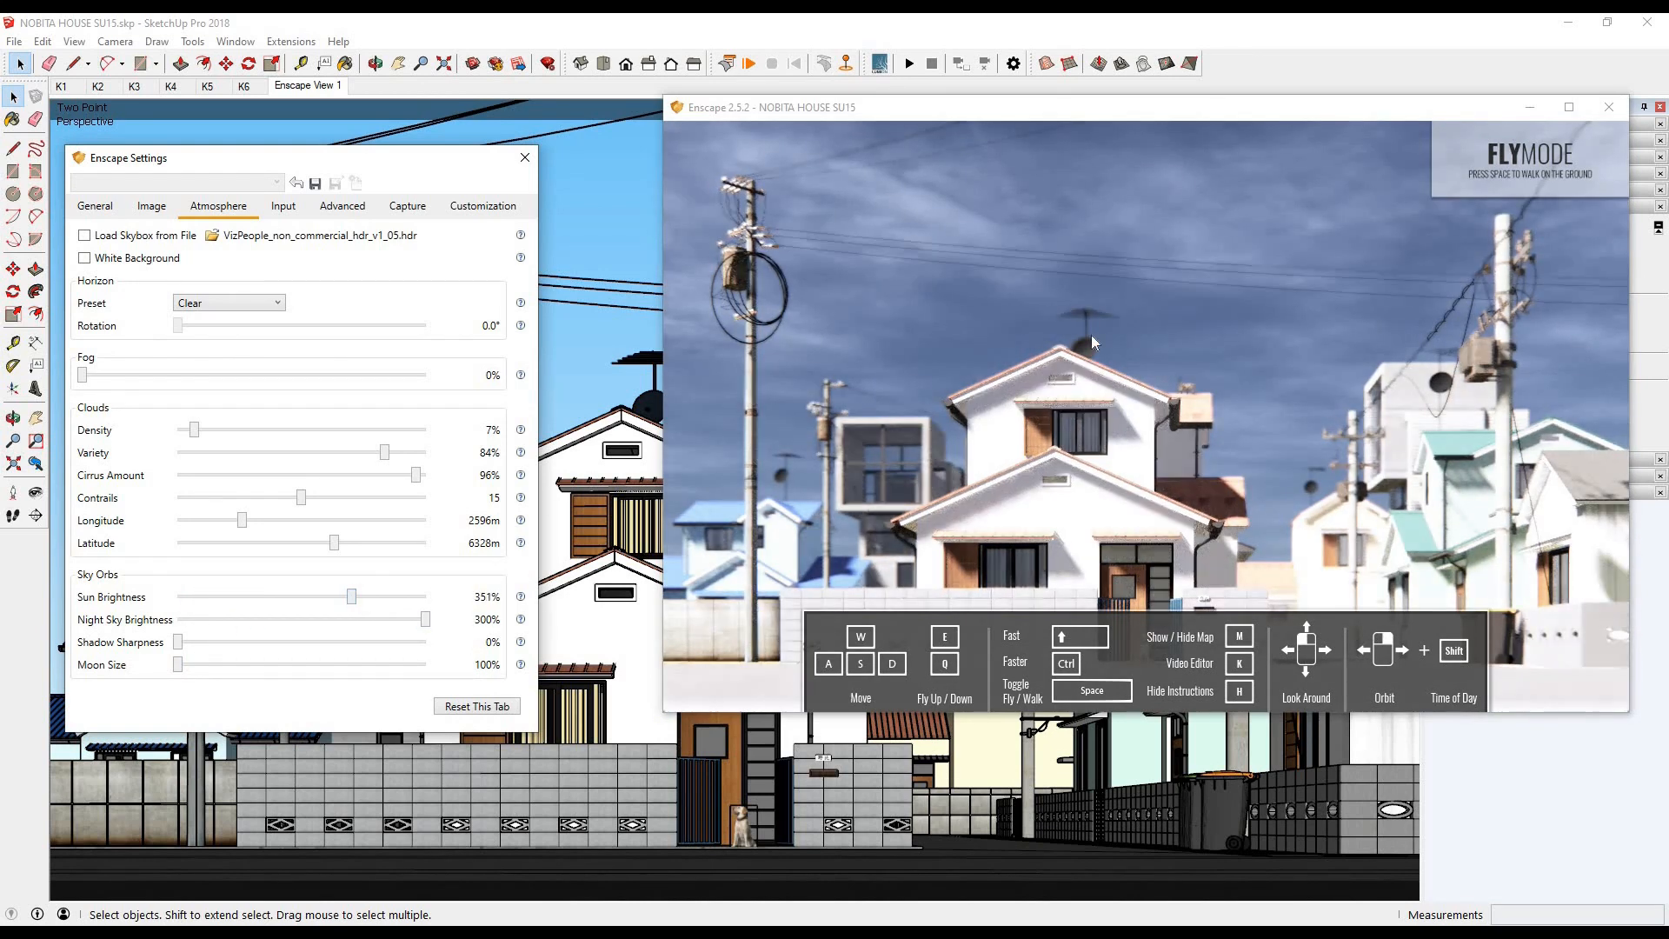
pyautogui.click(1146, 295)
pyautogui.click(189, 598)
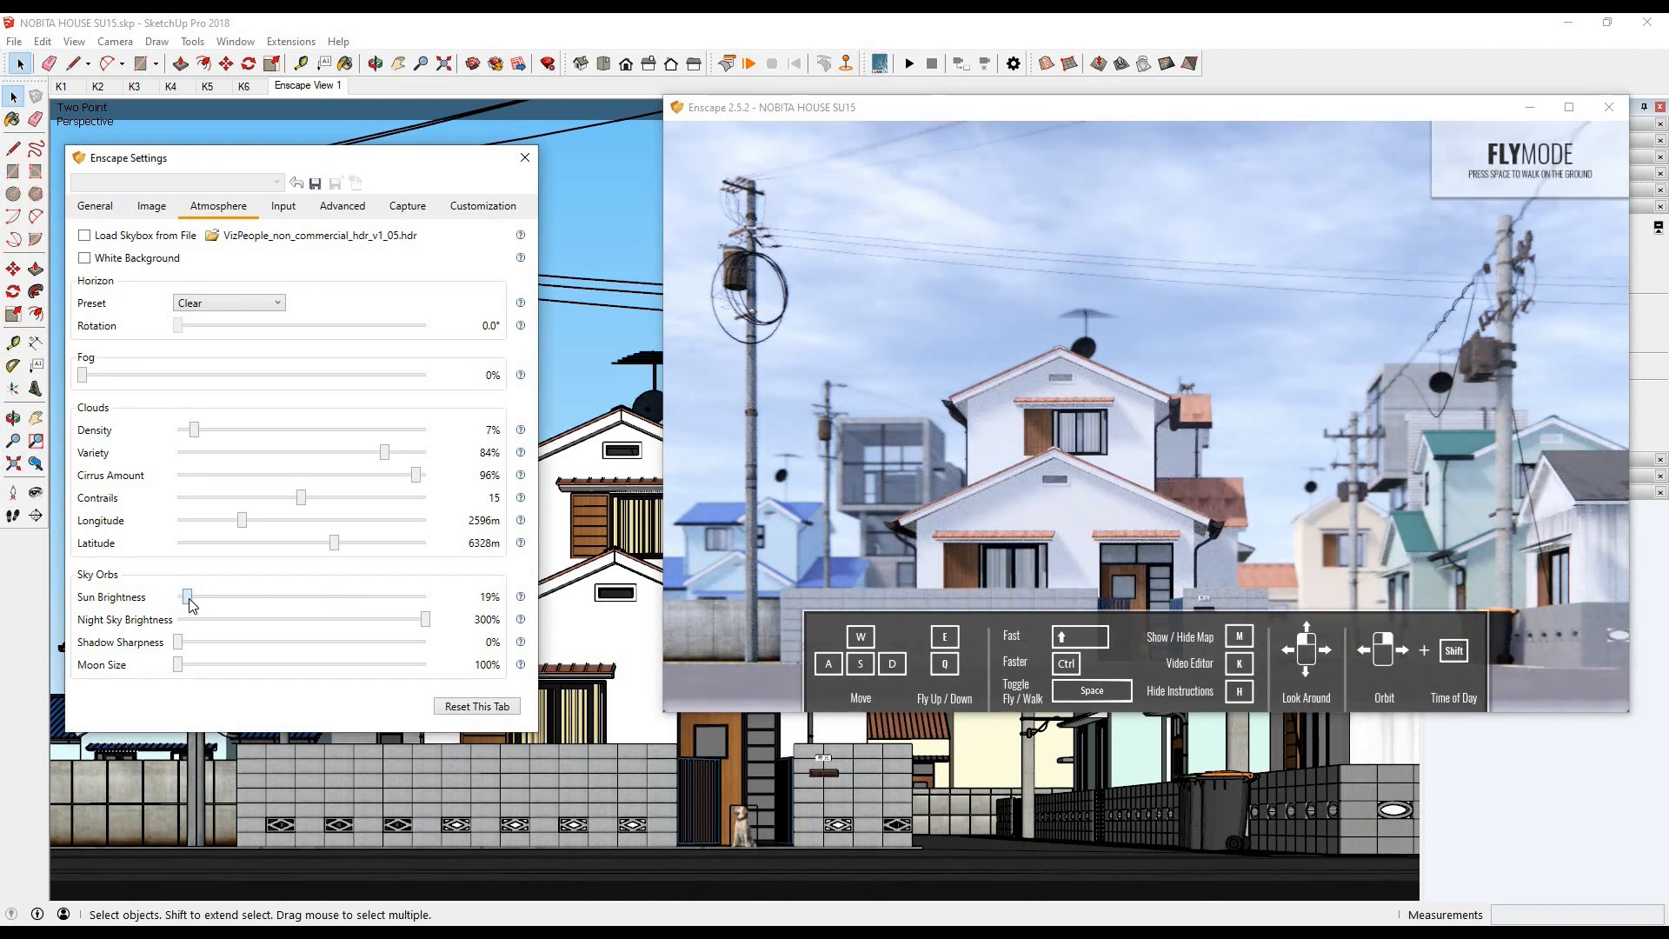
pyautogui.click(283, 206)
pyautogui.press('Right')
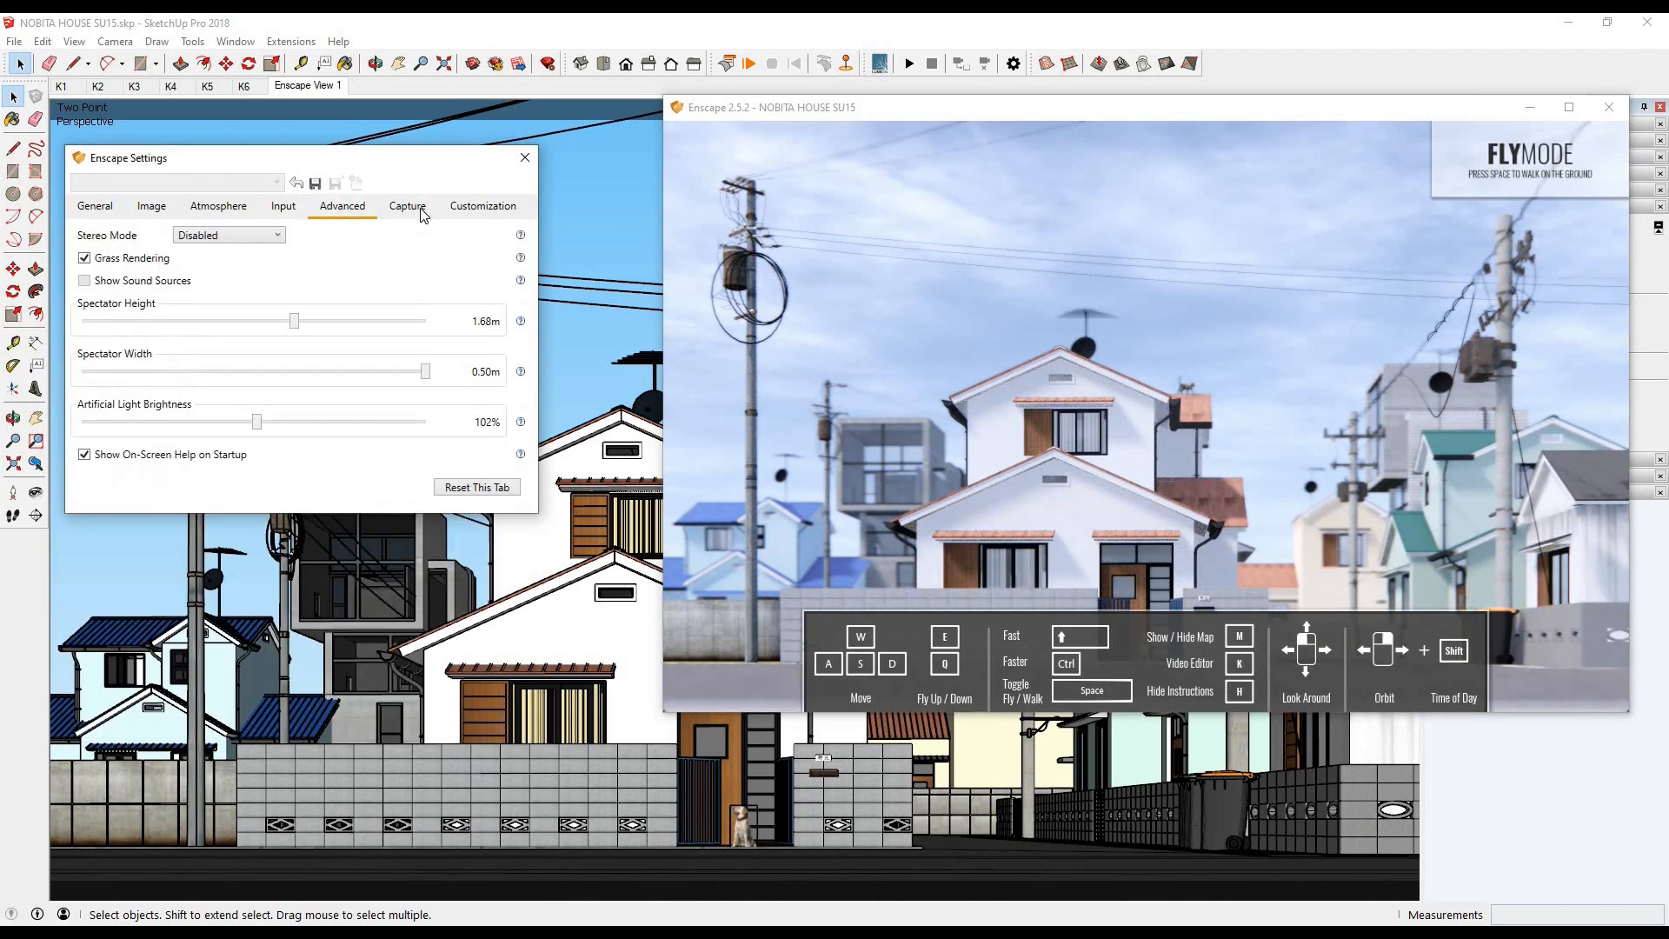
pyautogui.press('Right')
pyautogui.click(483, 212)
pyautogui.click(219, 209)
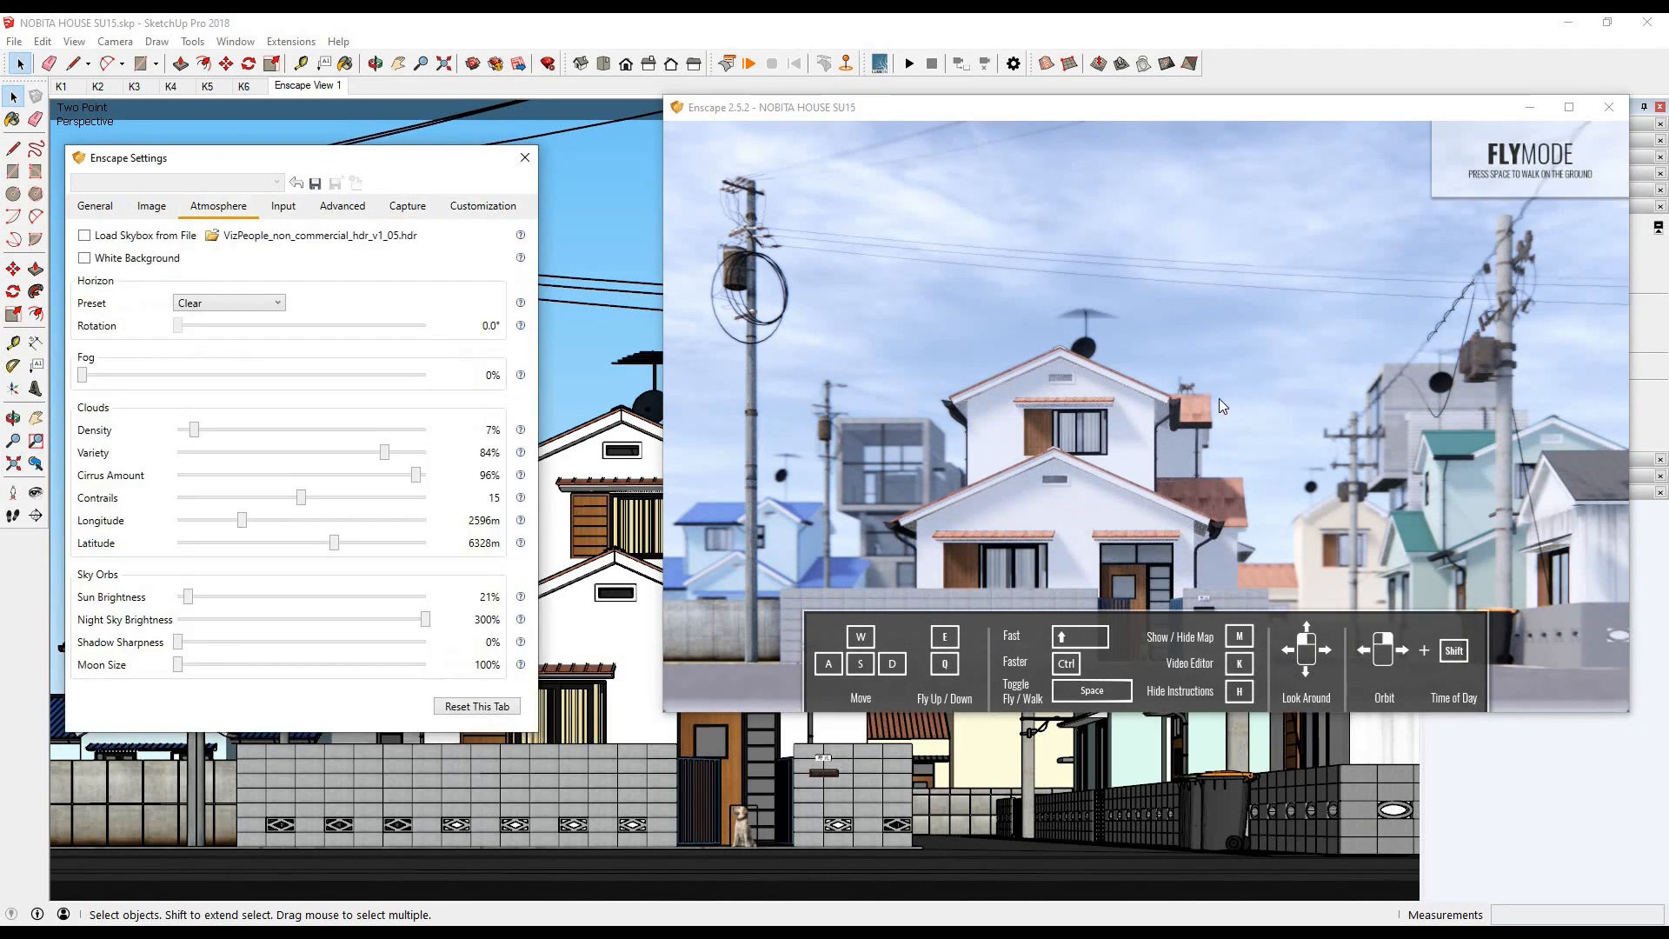
# - Render the current Enscape view and save it as the JPEG image "Nobita House_ensca" in the LATIHAN folder
pyautogui.click(1021, 111)
pyautogui.hotkey('shift', 'F11')
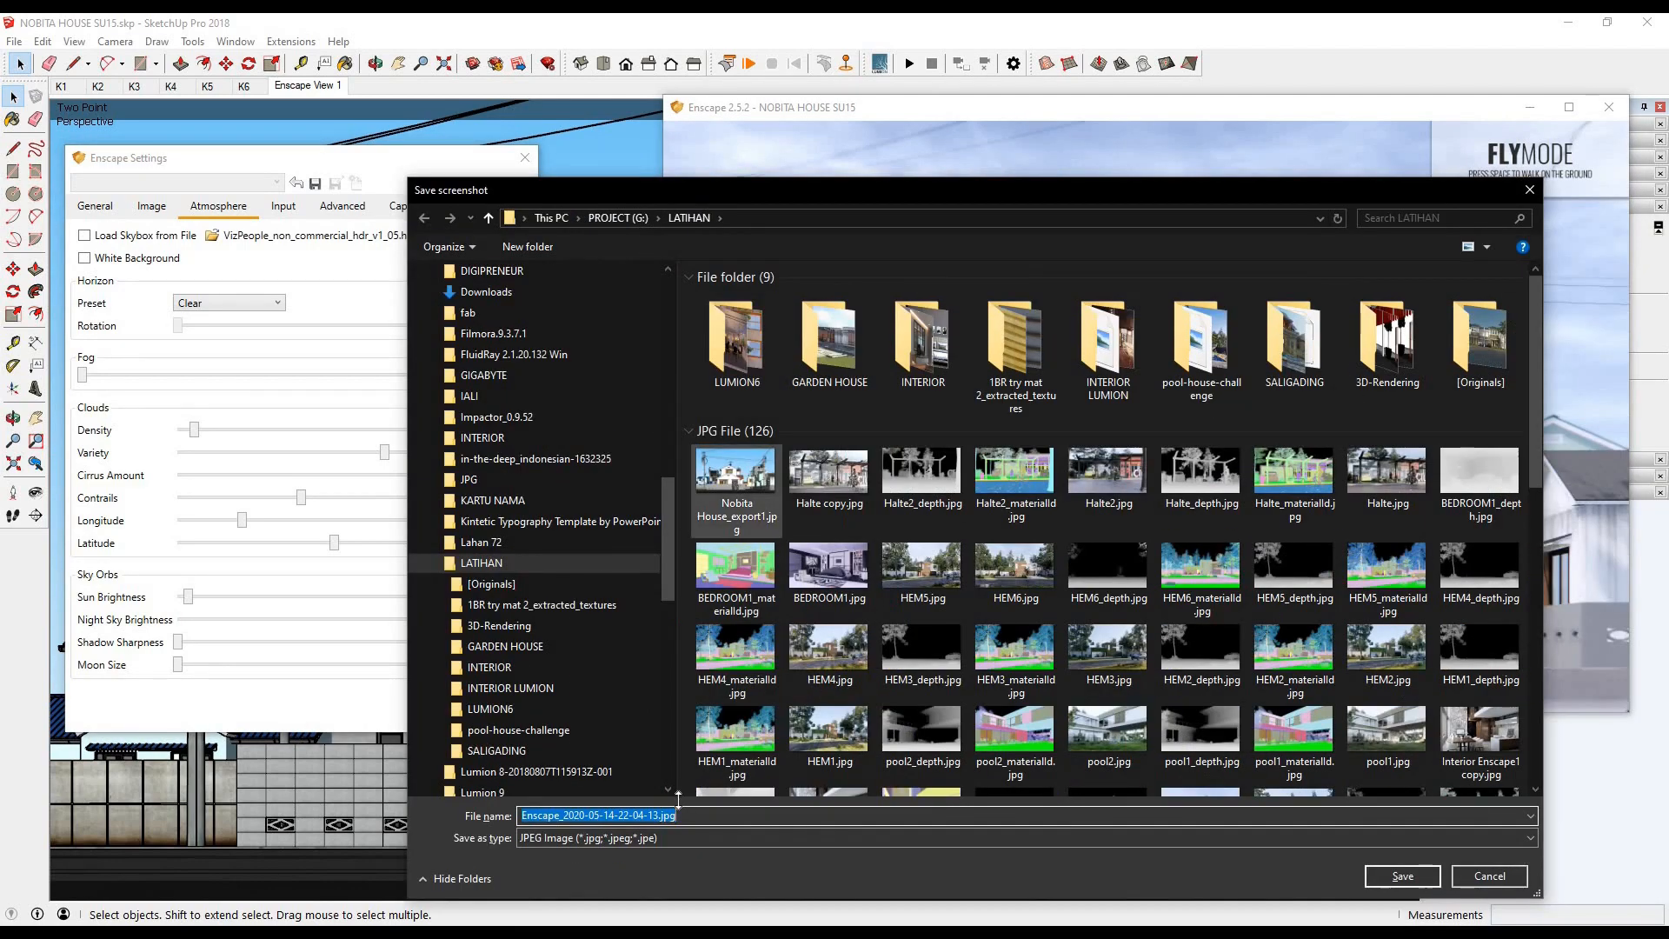
pyautogui.click(737, 478)
pyautogui.click(591, 816)
pyautogui.moveTo(589, 815); pyautogui.dragTo(1017, 853)
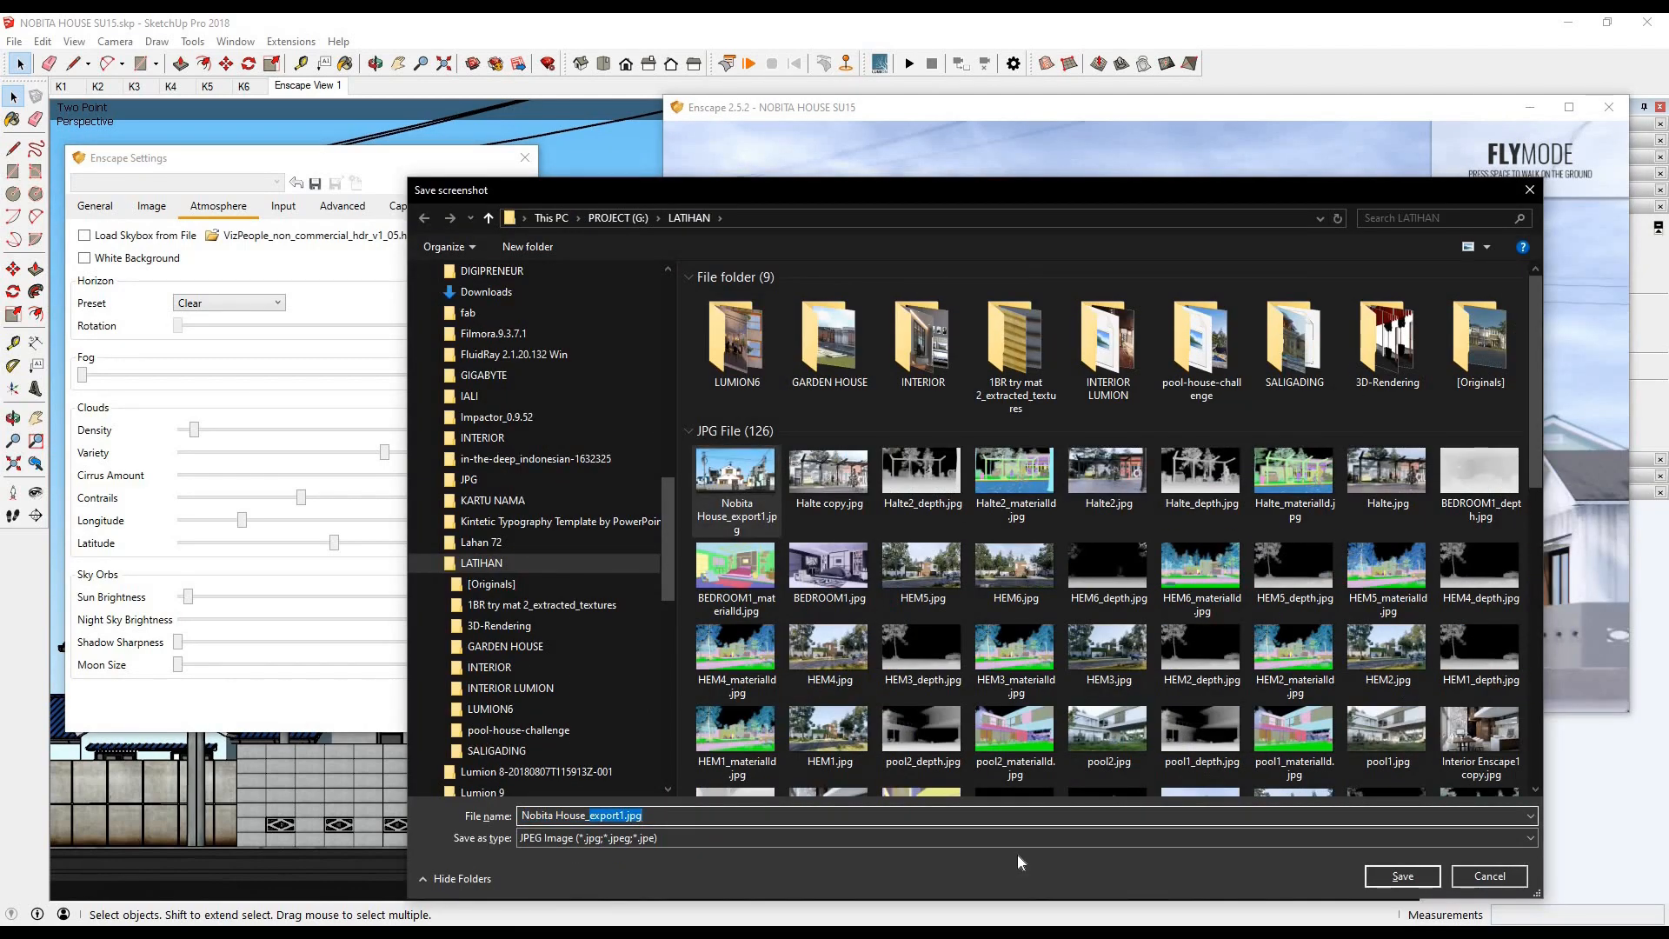
pyautogui.write('enscape')
pyautogui.press('Return')
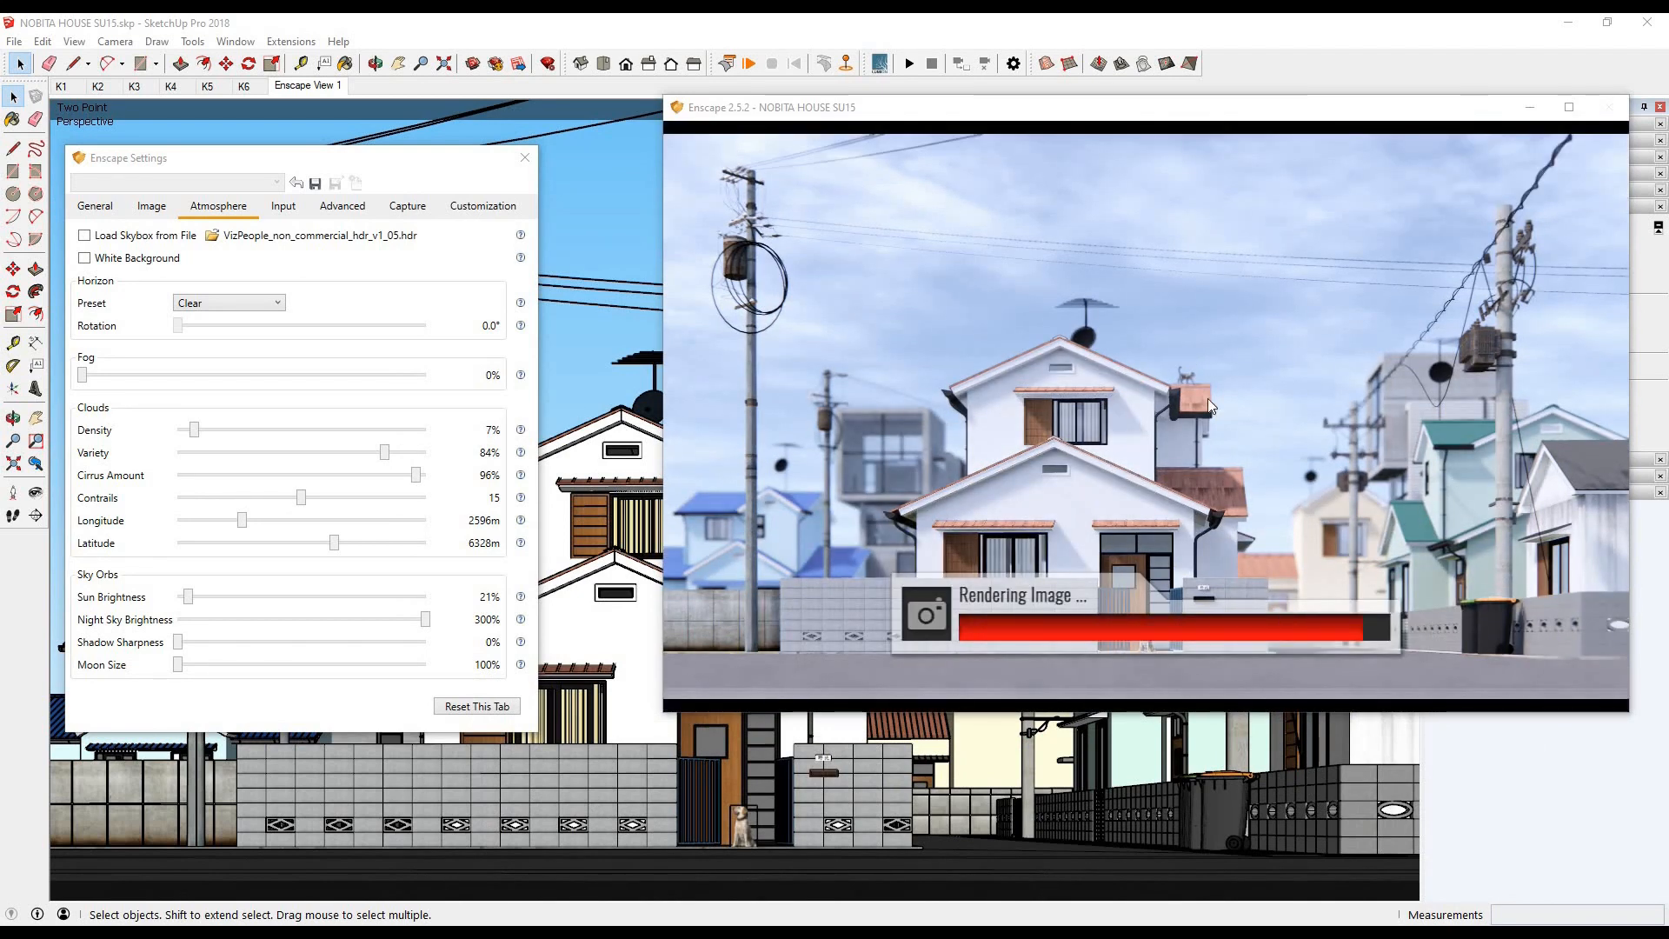
# - Minimize the render window and open the Enscape Materials editor
pyautogui.click(1531, 109)
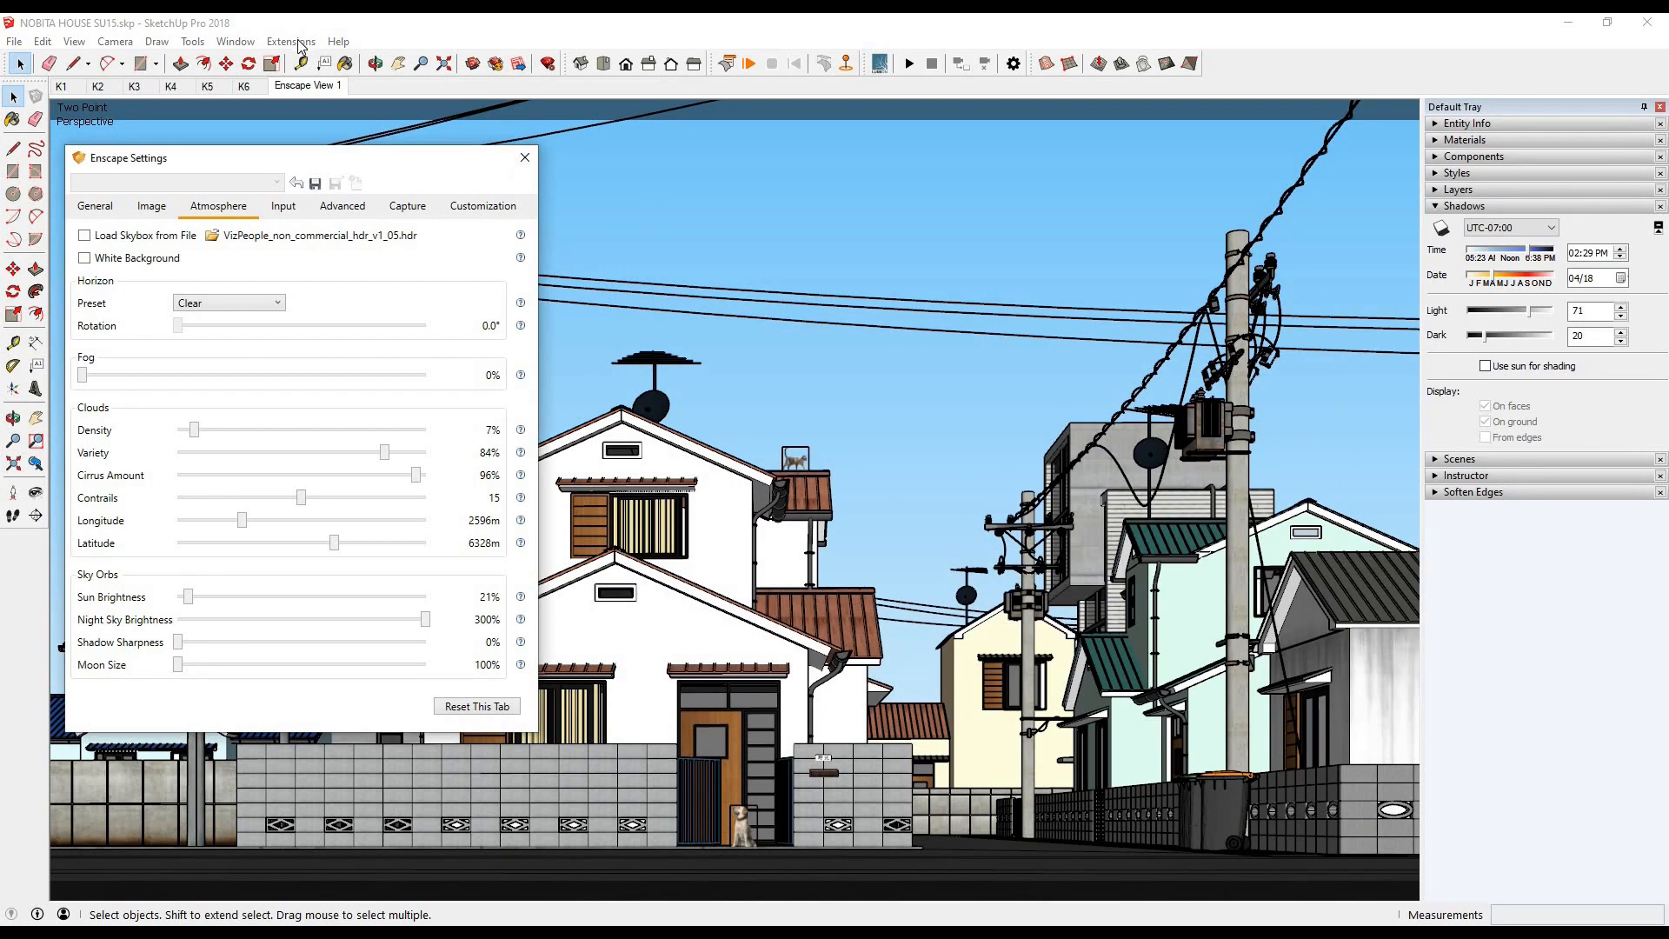
pyautogui.click(296, 41)
pyautogui.moveTo(321, 105)
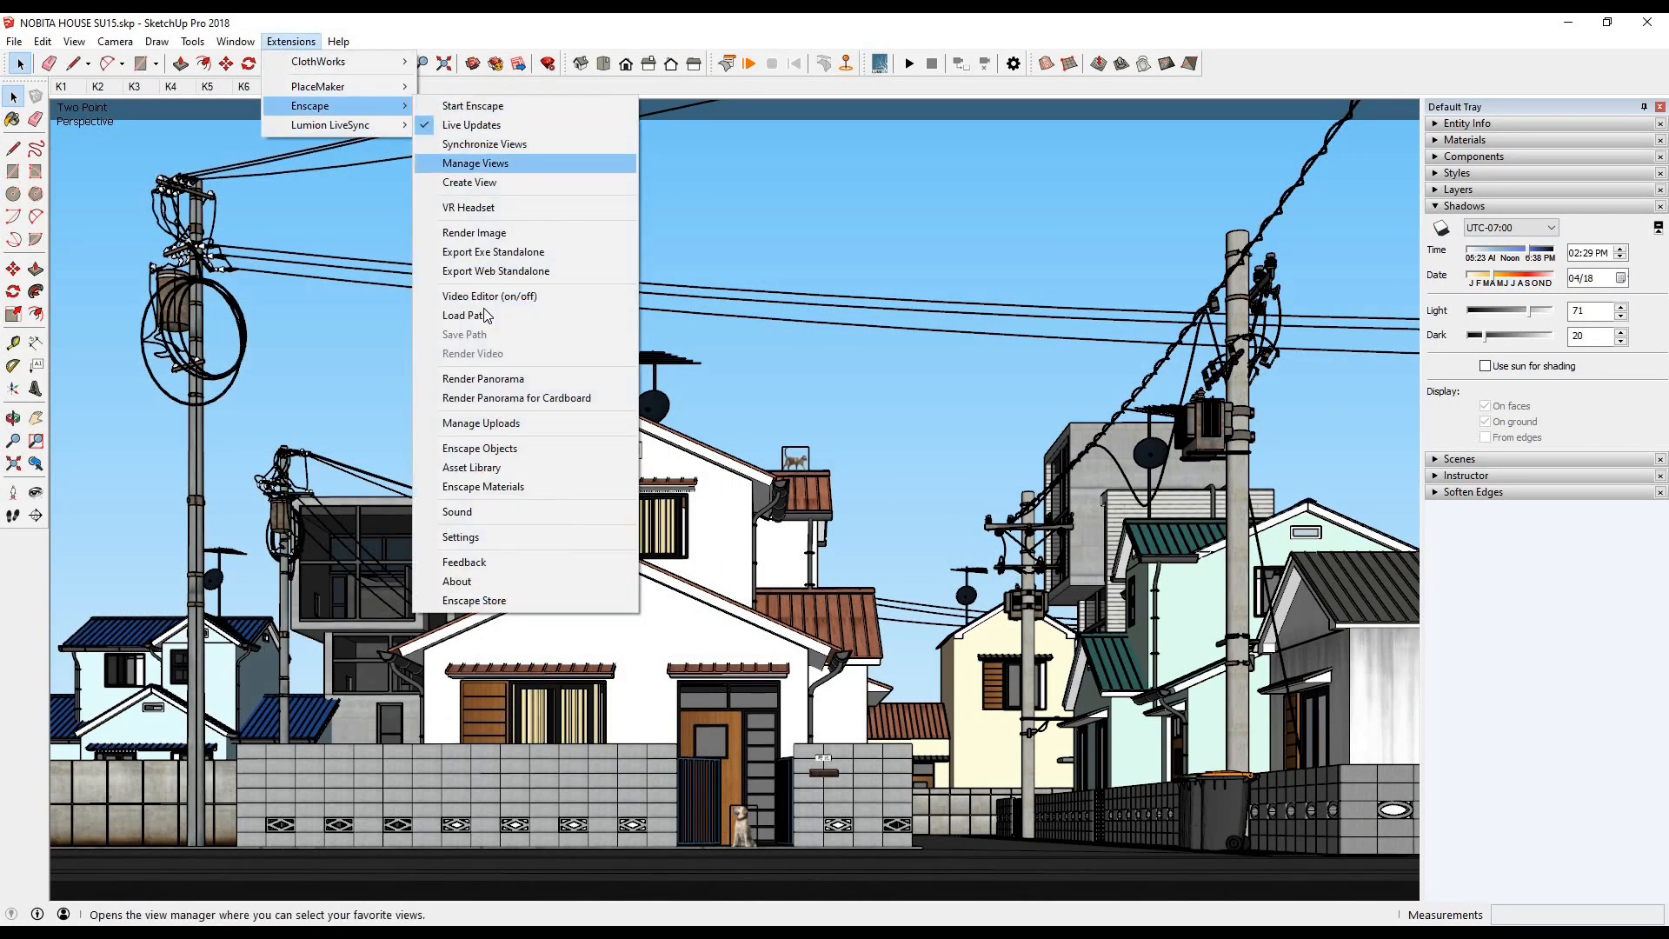
pyautogui.click(501, 487)
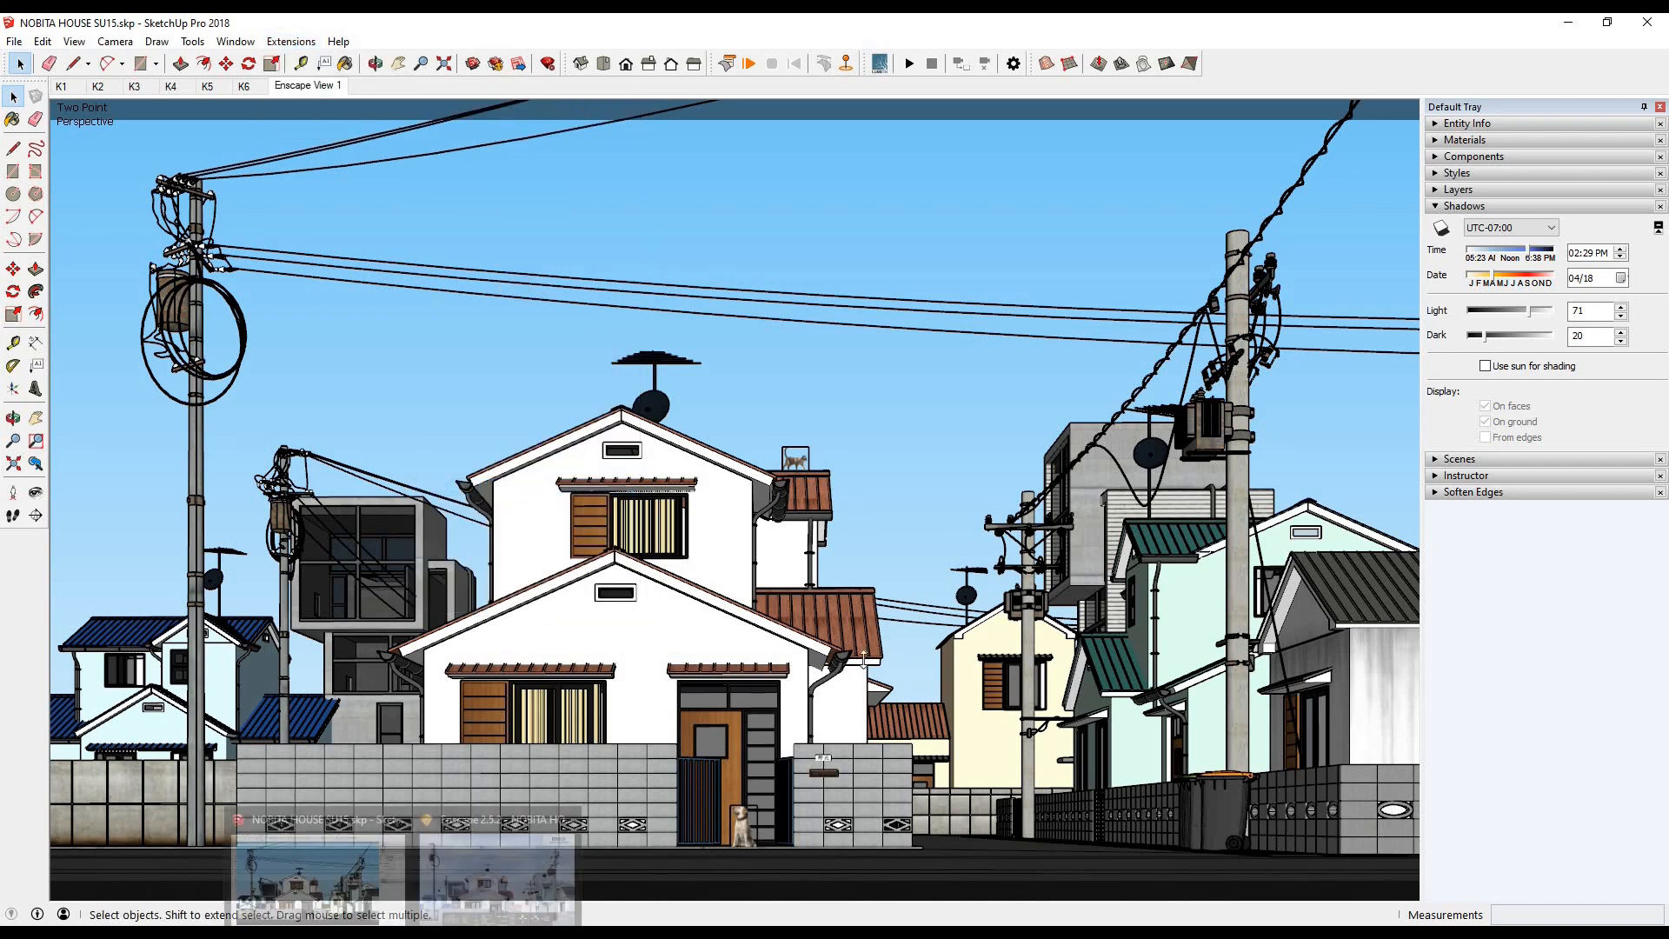
pyautogui.click(155, 177)
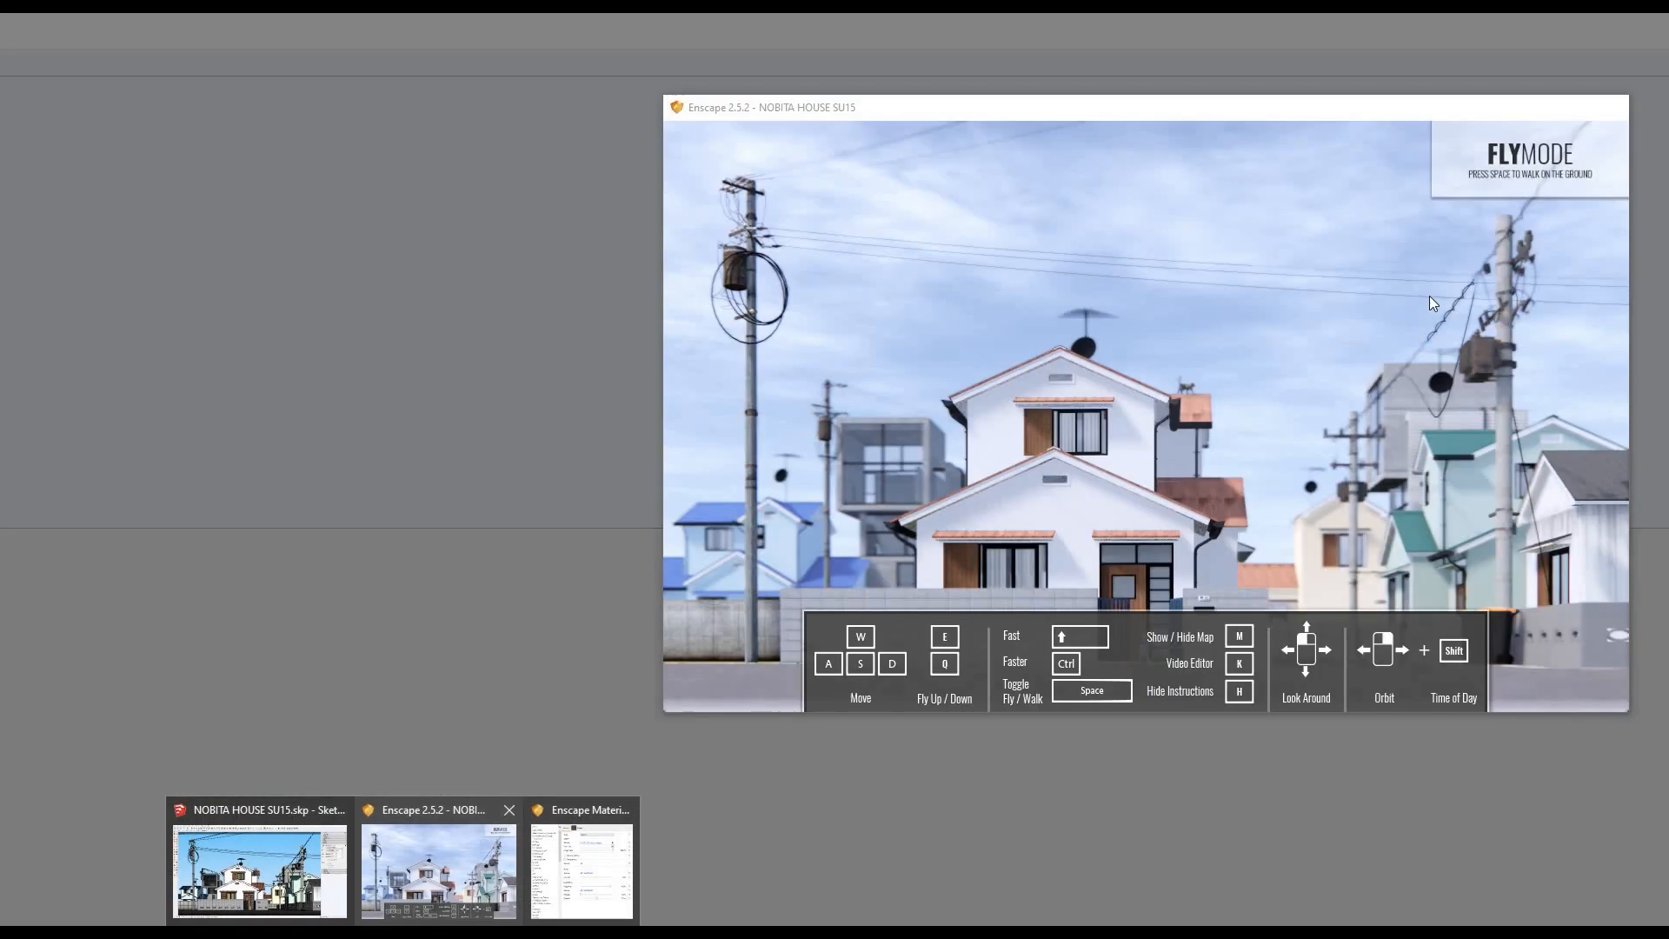
# - Restore the render window, move it lower over the model and expand SketchUp's material browser
pyautogui.click(439, 872)
pyautogui.moveTo(965, 108); pyautogui.dragTo(954, 417)
pyautogui.click(1434, 140)
pyautogui.click(1434, 140)
pyautogui.click(1434, 140)
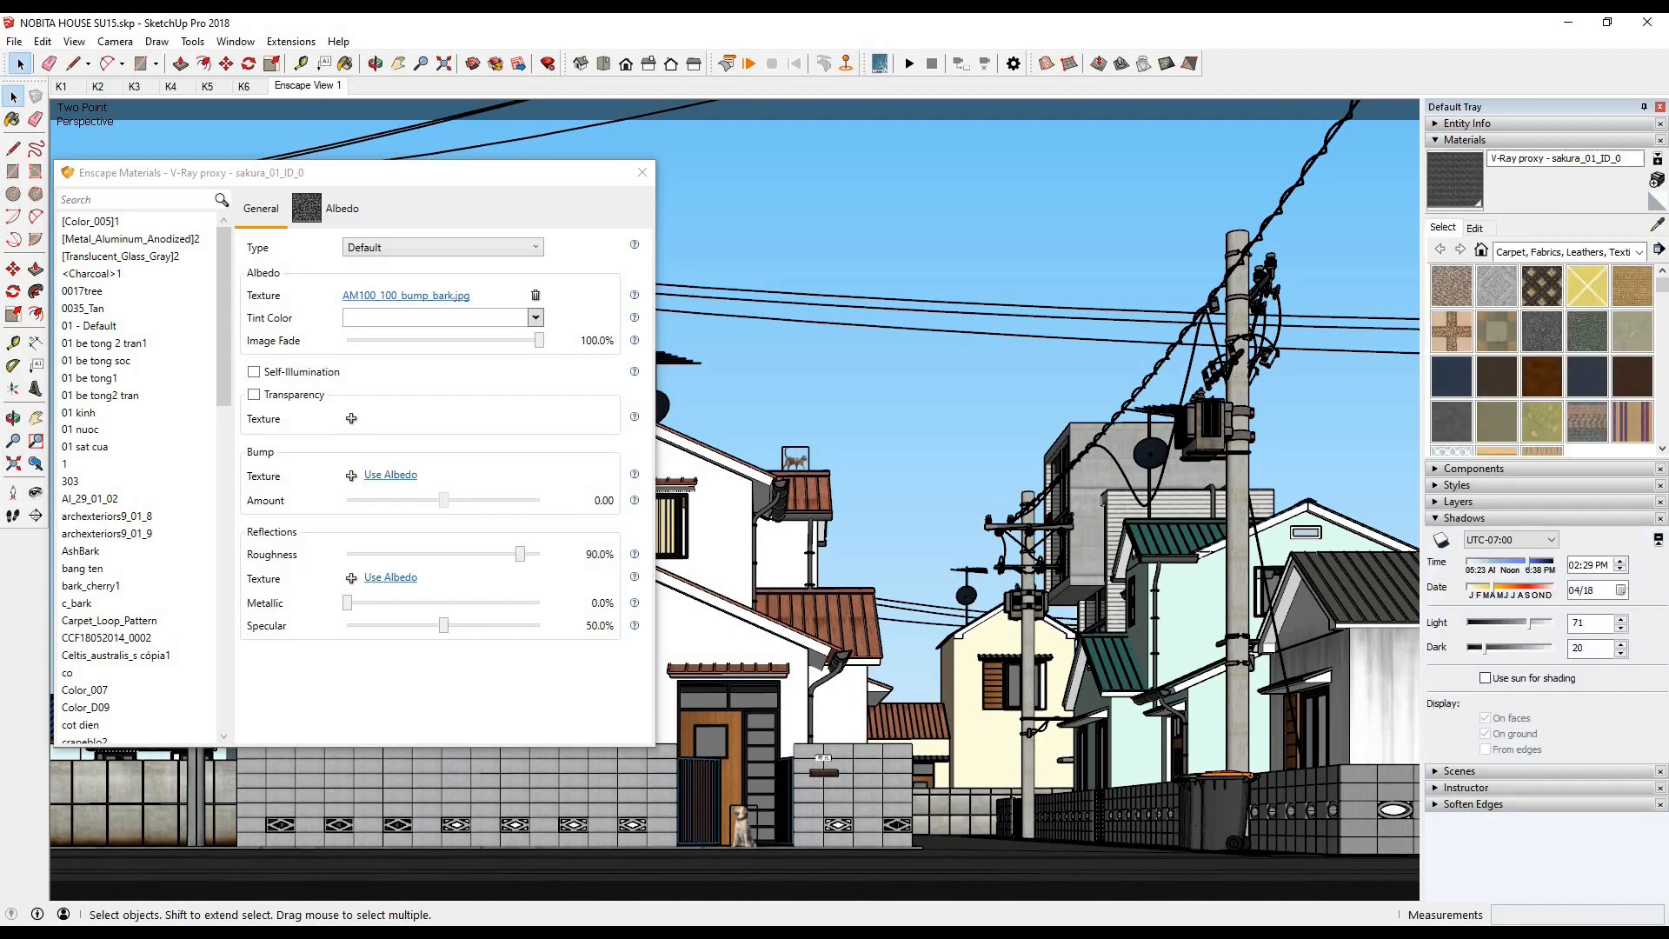
pyautogui.moveTo(417, 928)
pyautogui.click(444, 872)
# - Sample the road surface's material from the model so it loads in the Enscape Materials editor, and bring the render window back
pyautogui.click(1658, 225)
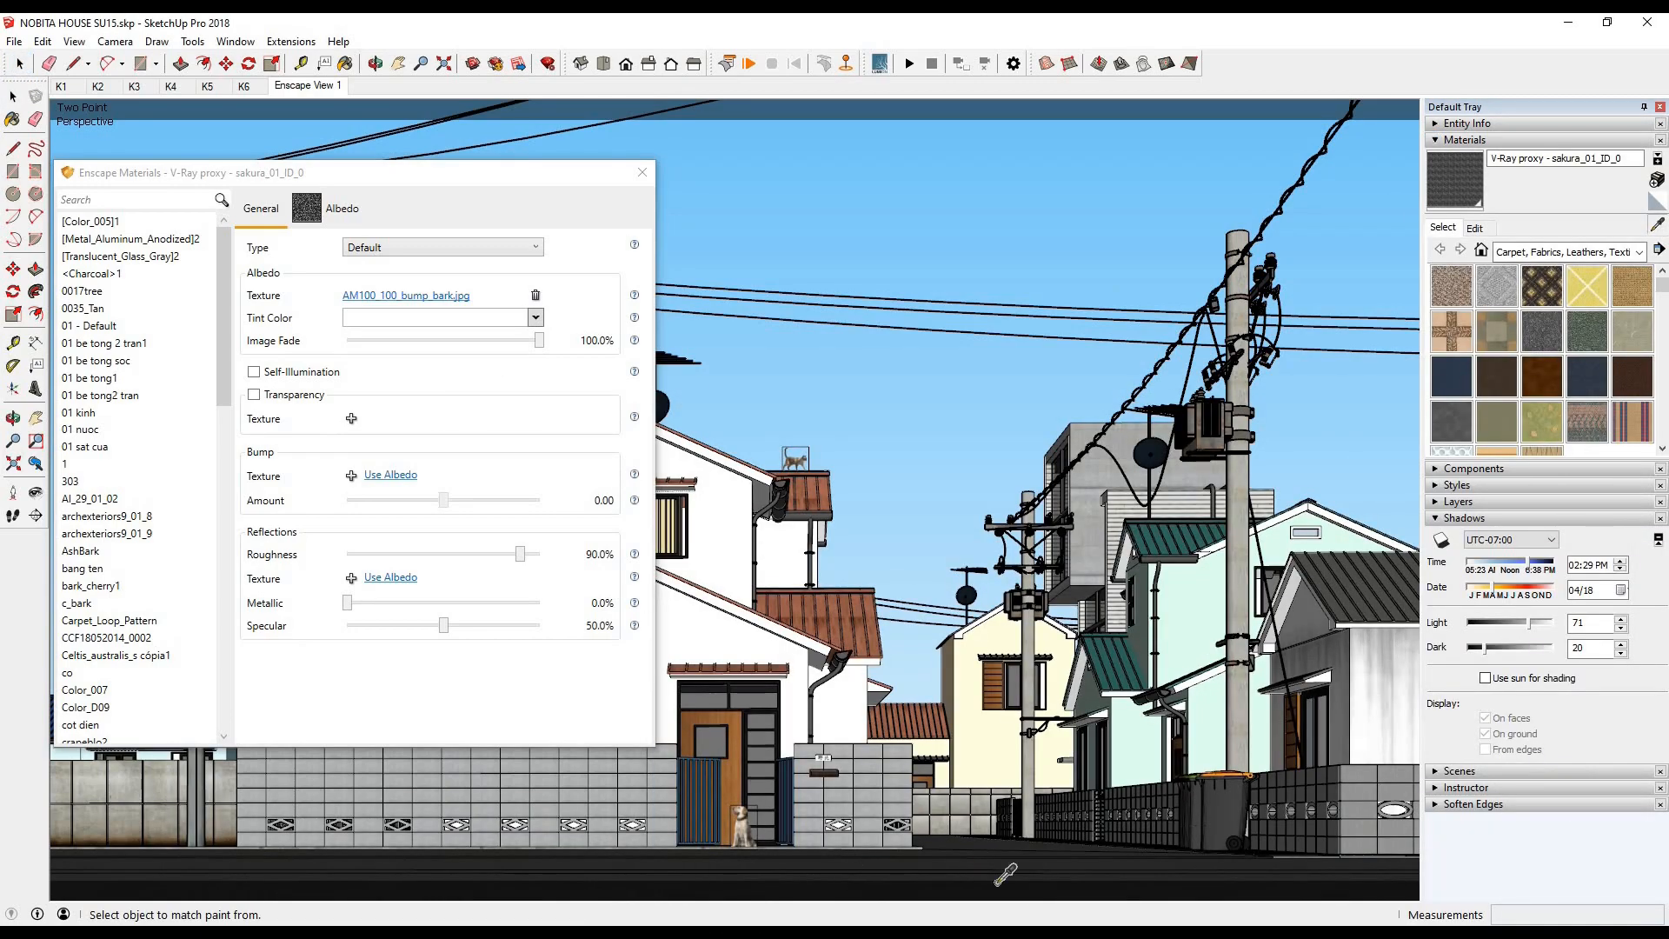
pyautogui.moveTo(1064, 722)
pyautogui.mouseDown(button='middle')
pyautogui.moveTo(1043, 826)
pyautogui.moveTo(1118, 616)
pyautogui.moveTo(1010, 647)
pyautogui.mouseUp(button='middle')
pyautogui.scroll(5, 1009, 647)
pyautogui.click(1009, 647)
pyautogui.moveTo(417, 929)
pyautogui.click(439, 870)
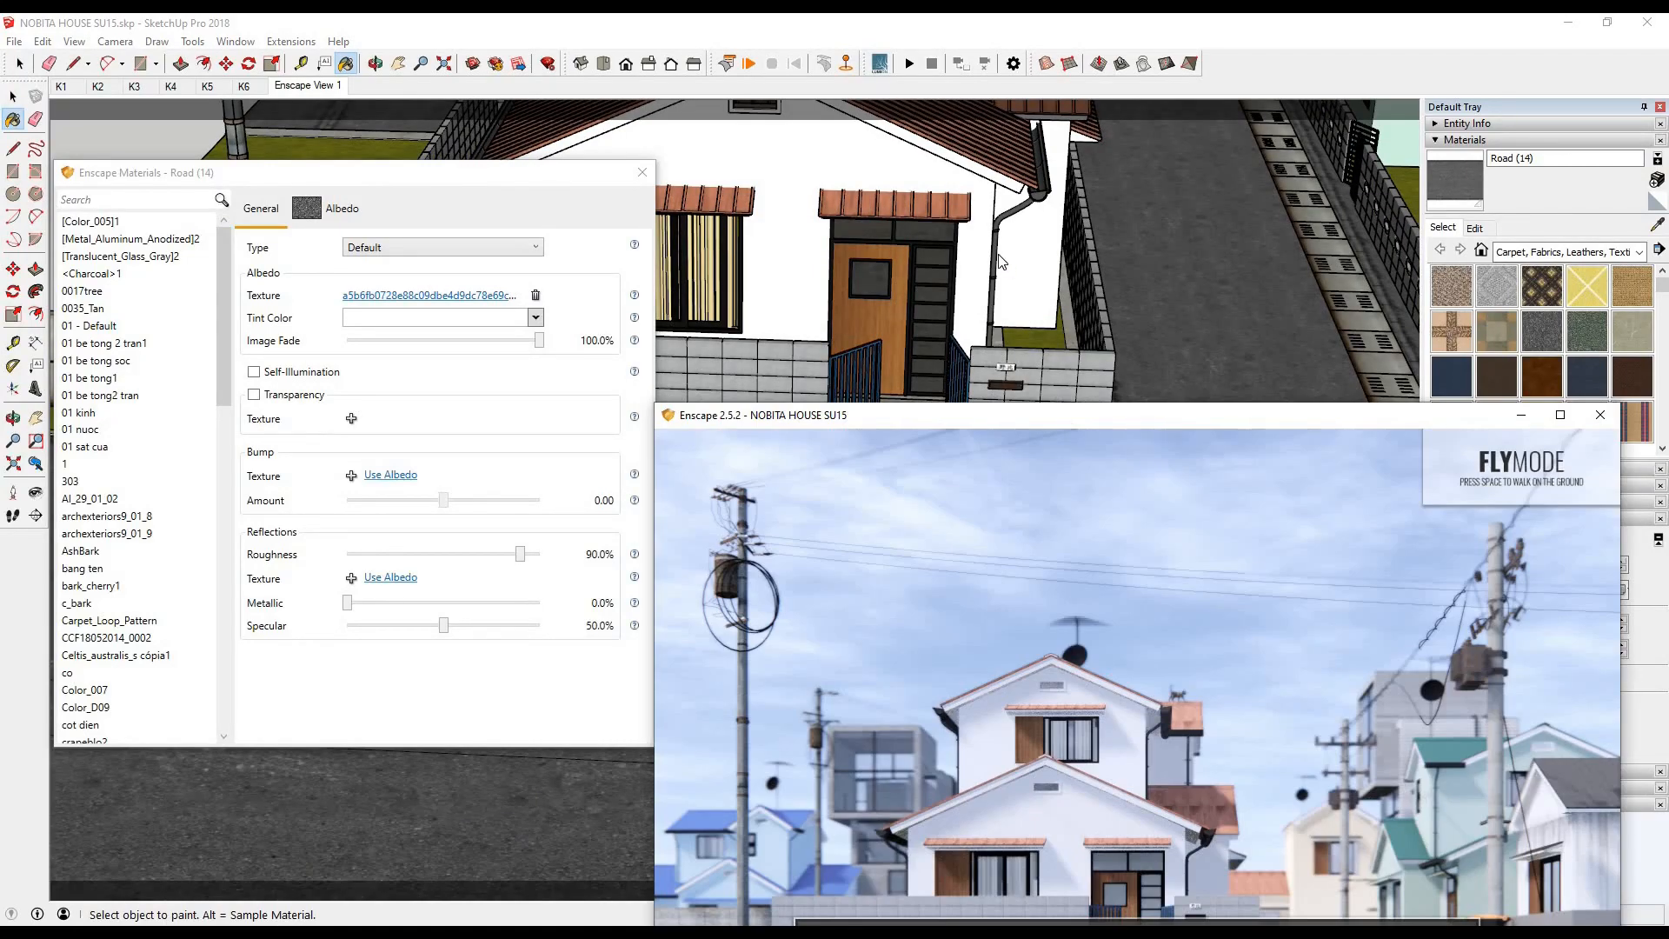
# - Use the Road (14) material's albedo as its bump texture with an amount of 6.71, and set the roughness to 35.2%
pyautogui.click(391, 475)
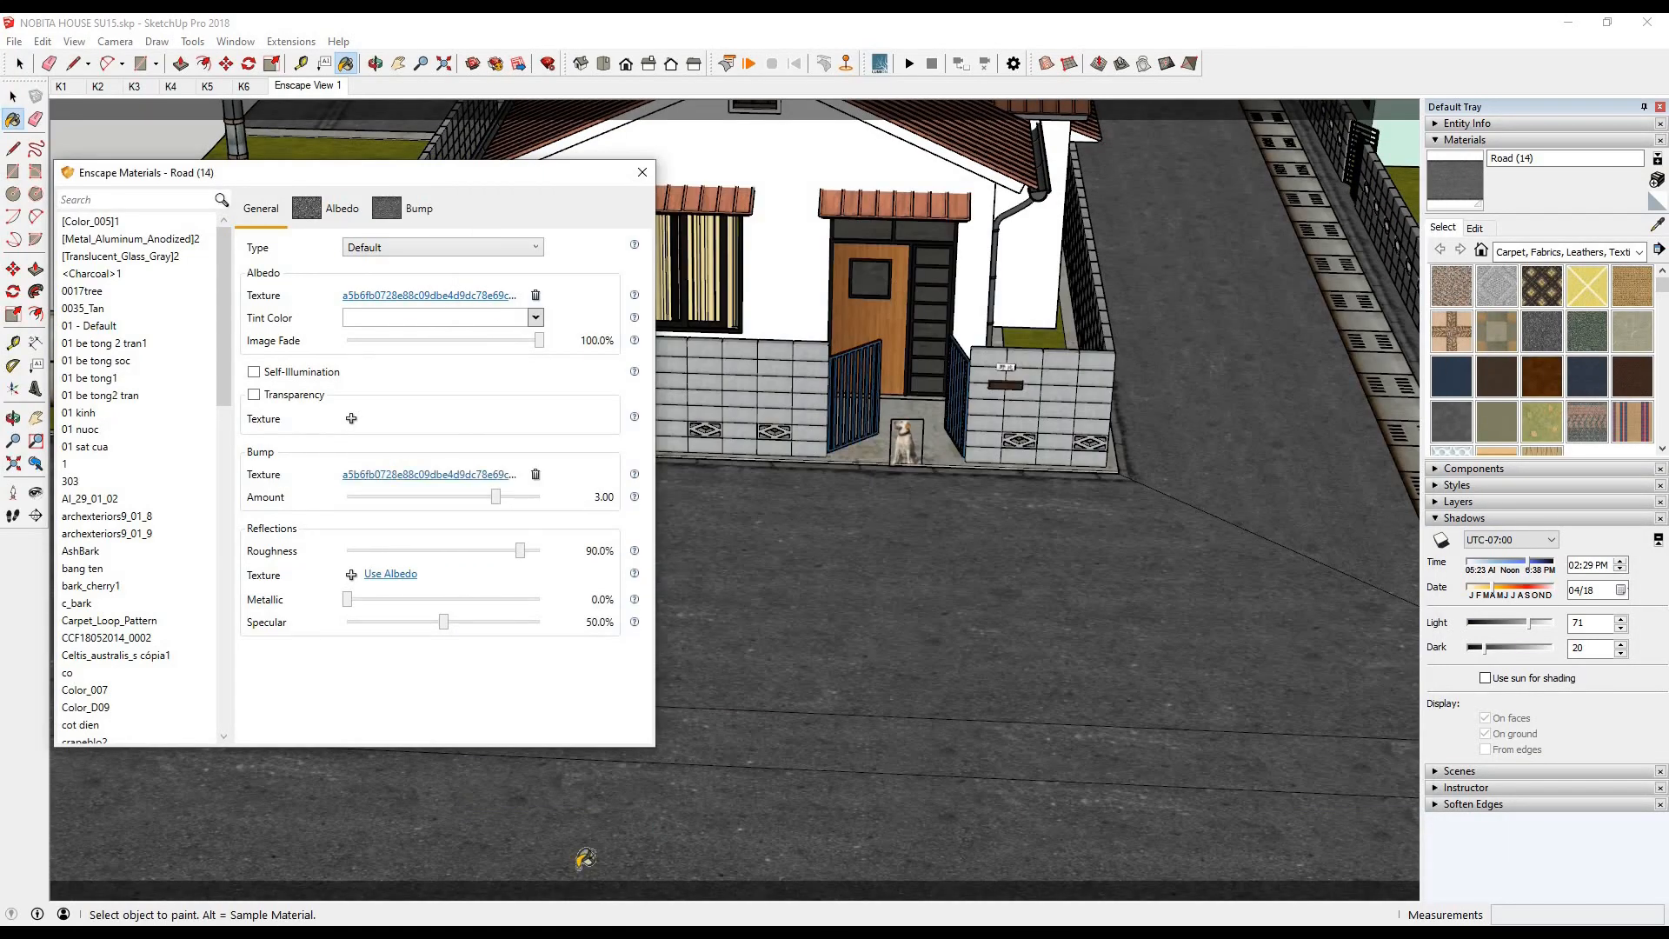
pyautogui.click(446, 878)
pyautogui.click(360, 517)
pyautogui.click(461, 874)
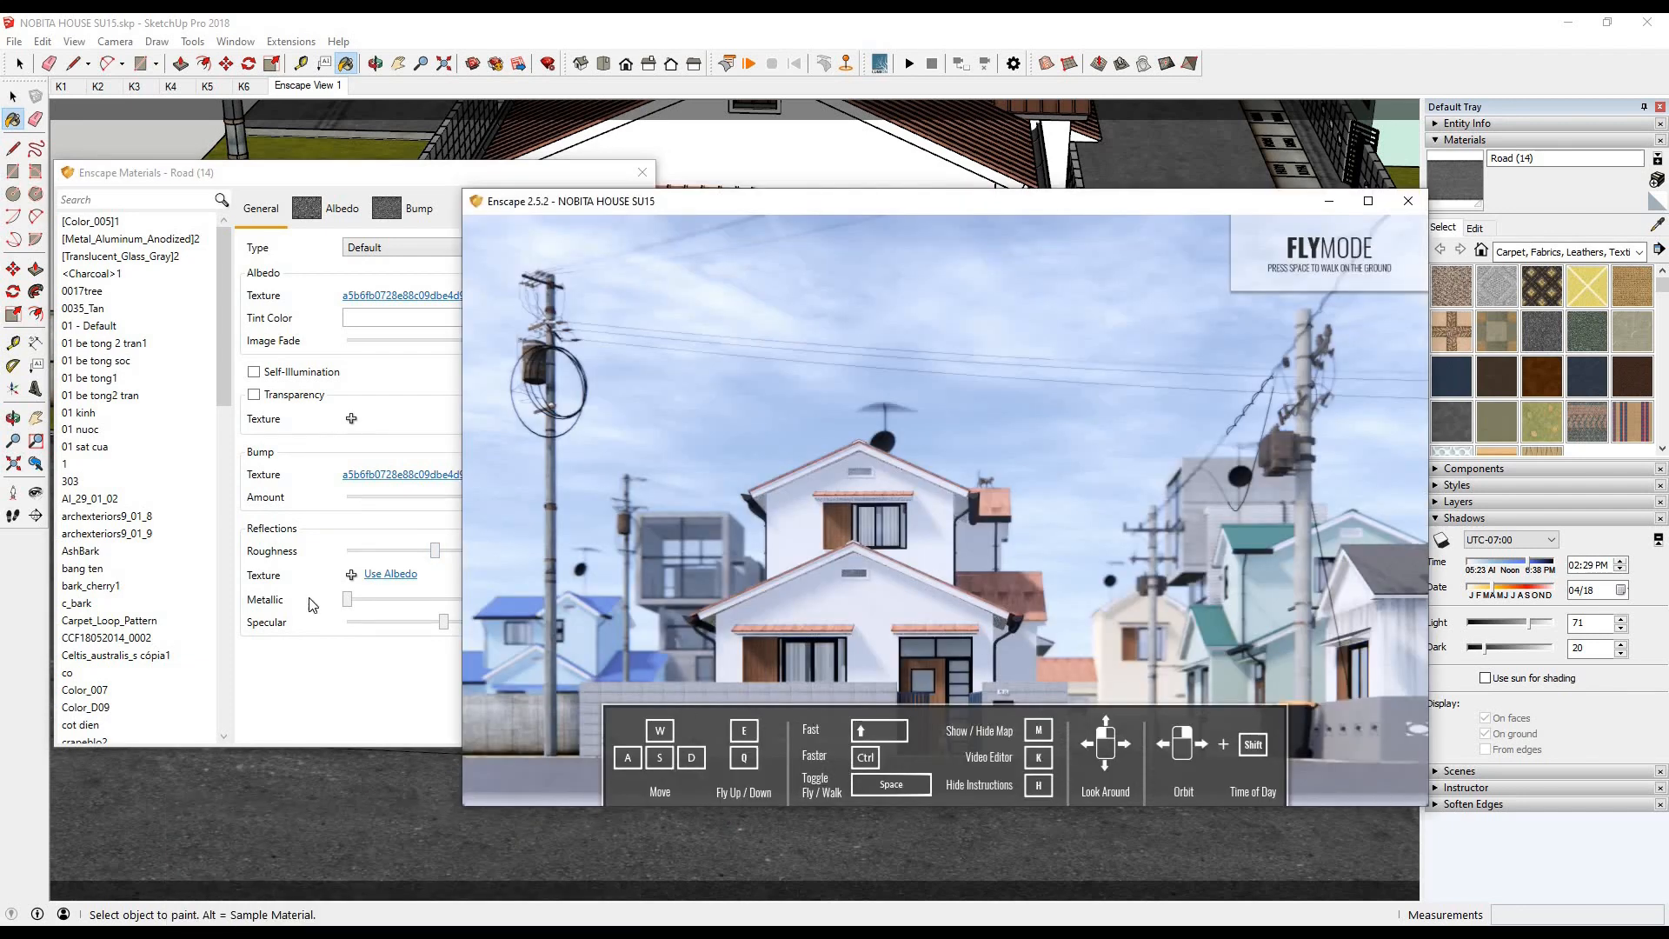
pyautogui.click(419, 550)
pyautogui.moveTo(511, 499); pyautogui.dragTo(522, 499)
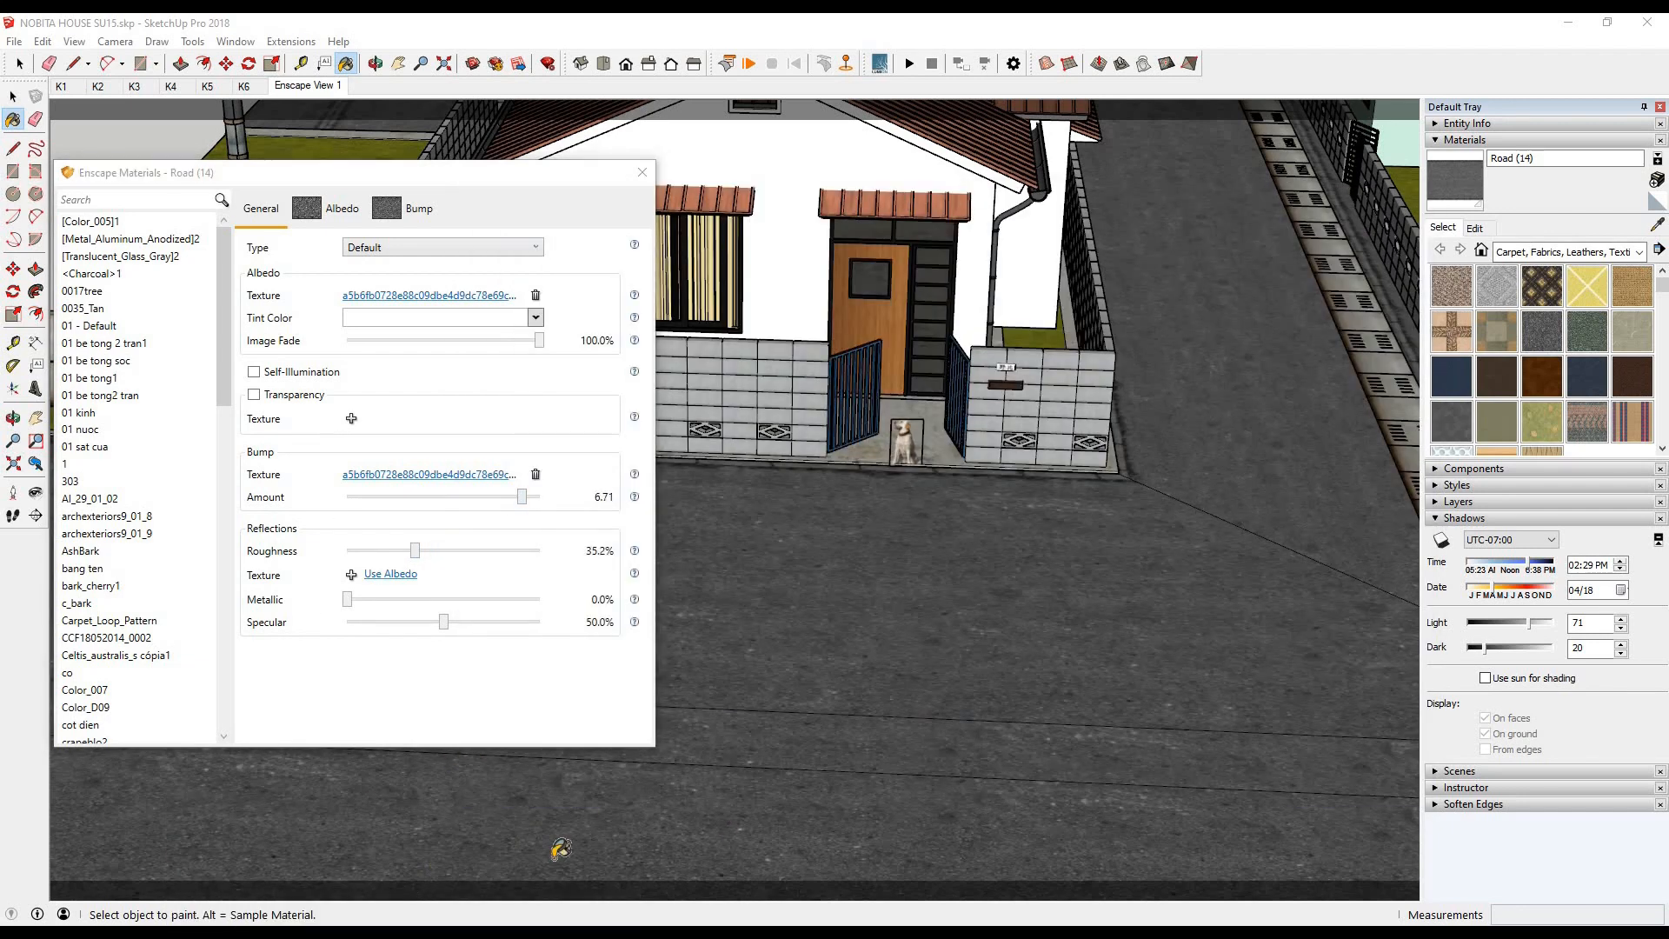
pyautogui.click(461, 874)
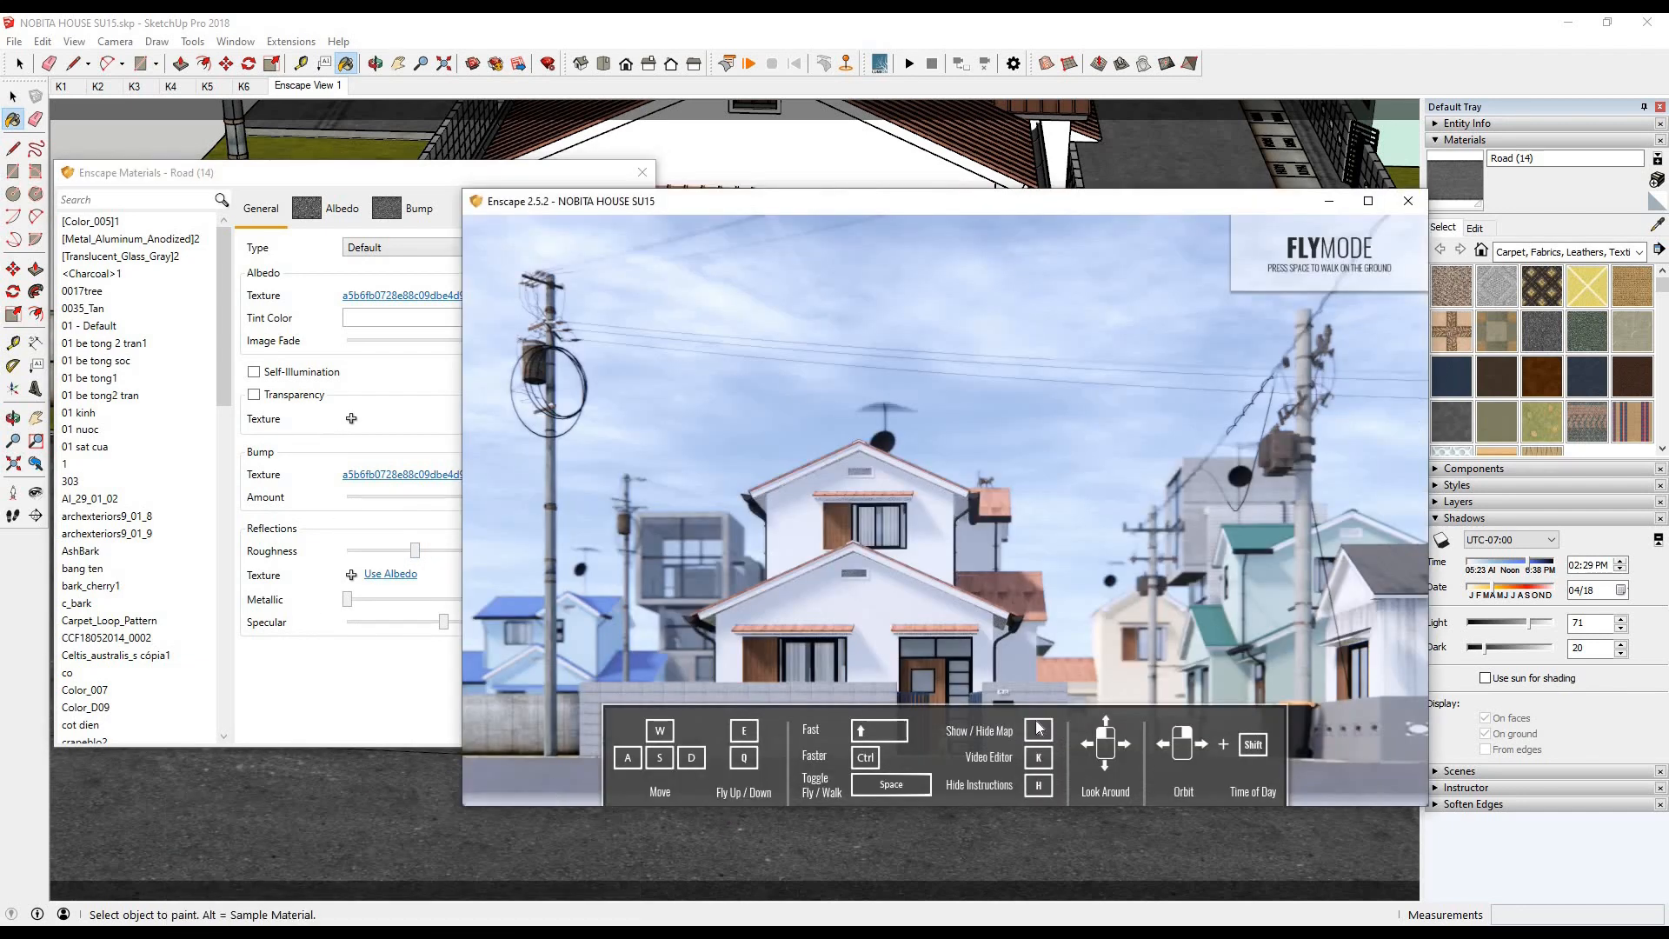
# - Sample the glass beside the front door so its "kinh" material loads in the Enscape Materials editor
pyautogui.click(1655, 230)
pyautogui.scroll(3, 924, 710)
pyautogui.scroll(-3, 927, 706)
pyautogui.scroll(2, 1024, 478)
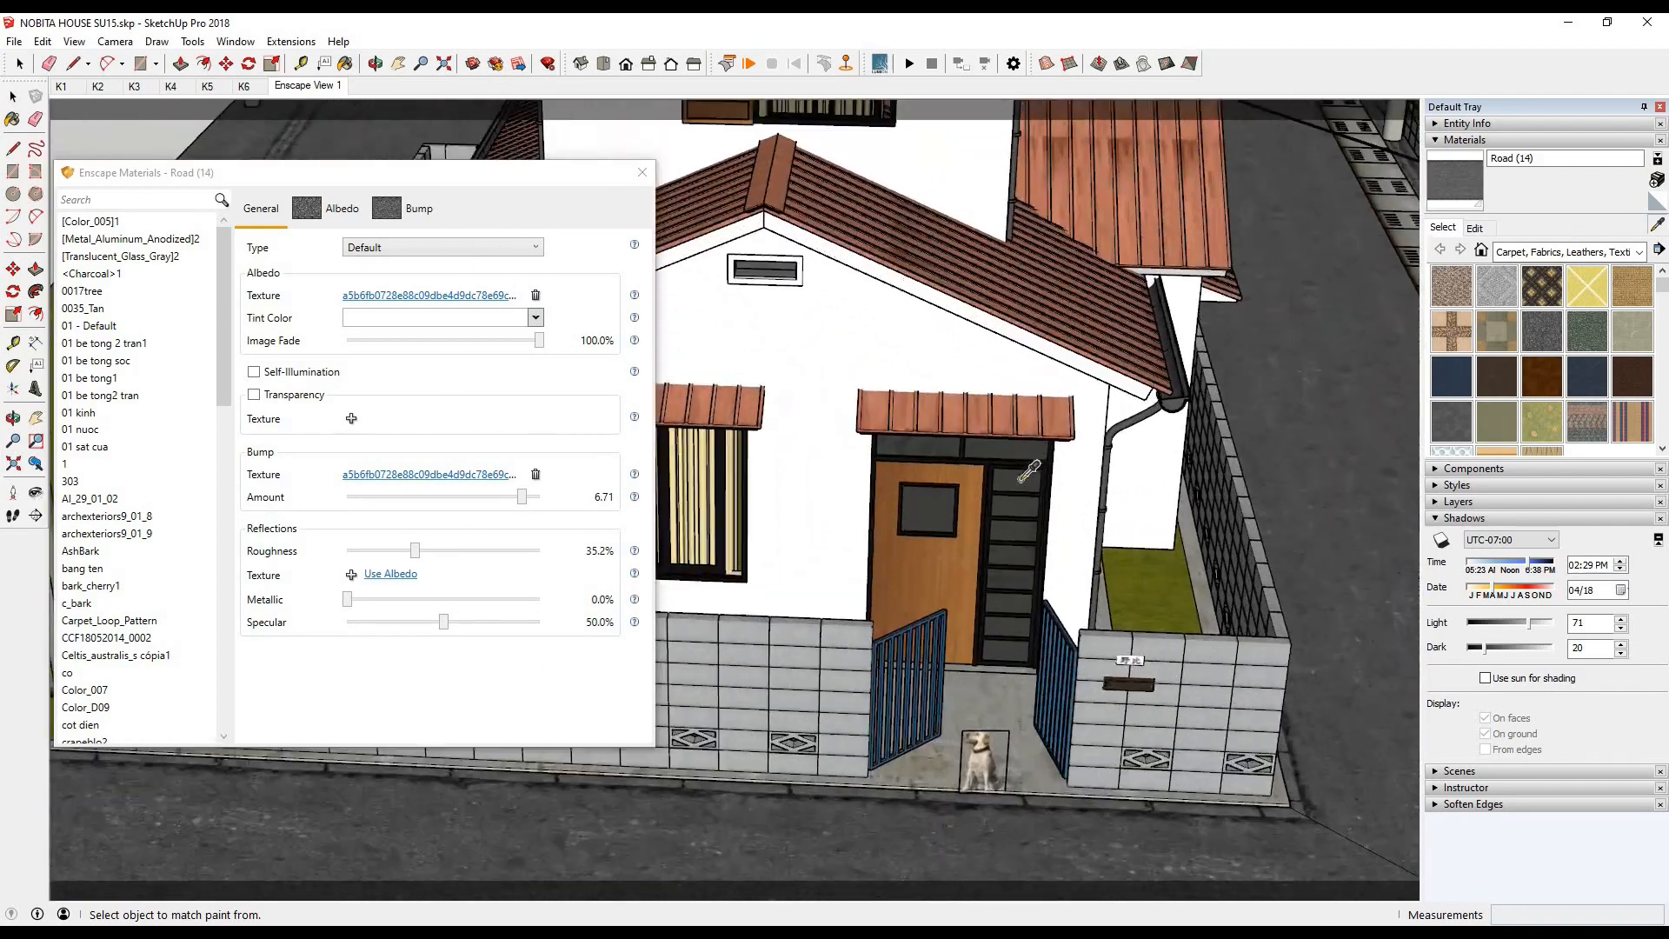
pyautogui.click(1022, 478)
pyautogui.scroll(2, 1029, 469)
# - Set the kinh glass material's opacity to 17.5% and refractive index to 1.63, with the render window shifted beside the material editor for checking
pyautogui.click(465, 859)
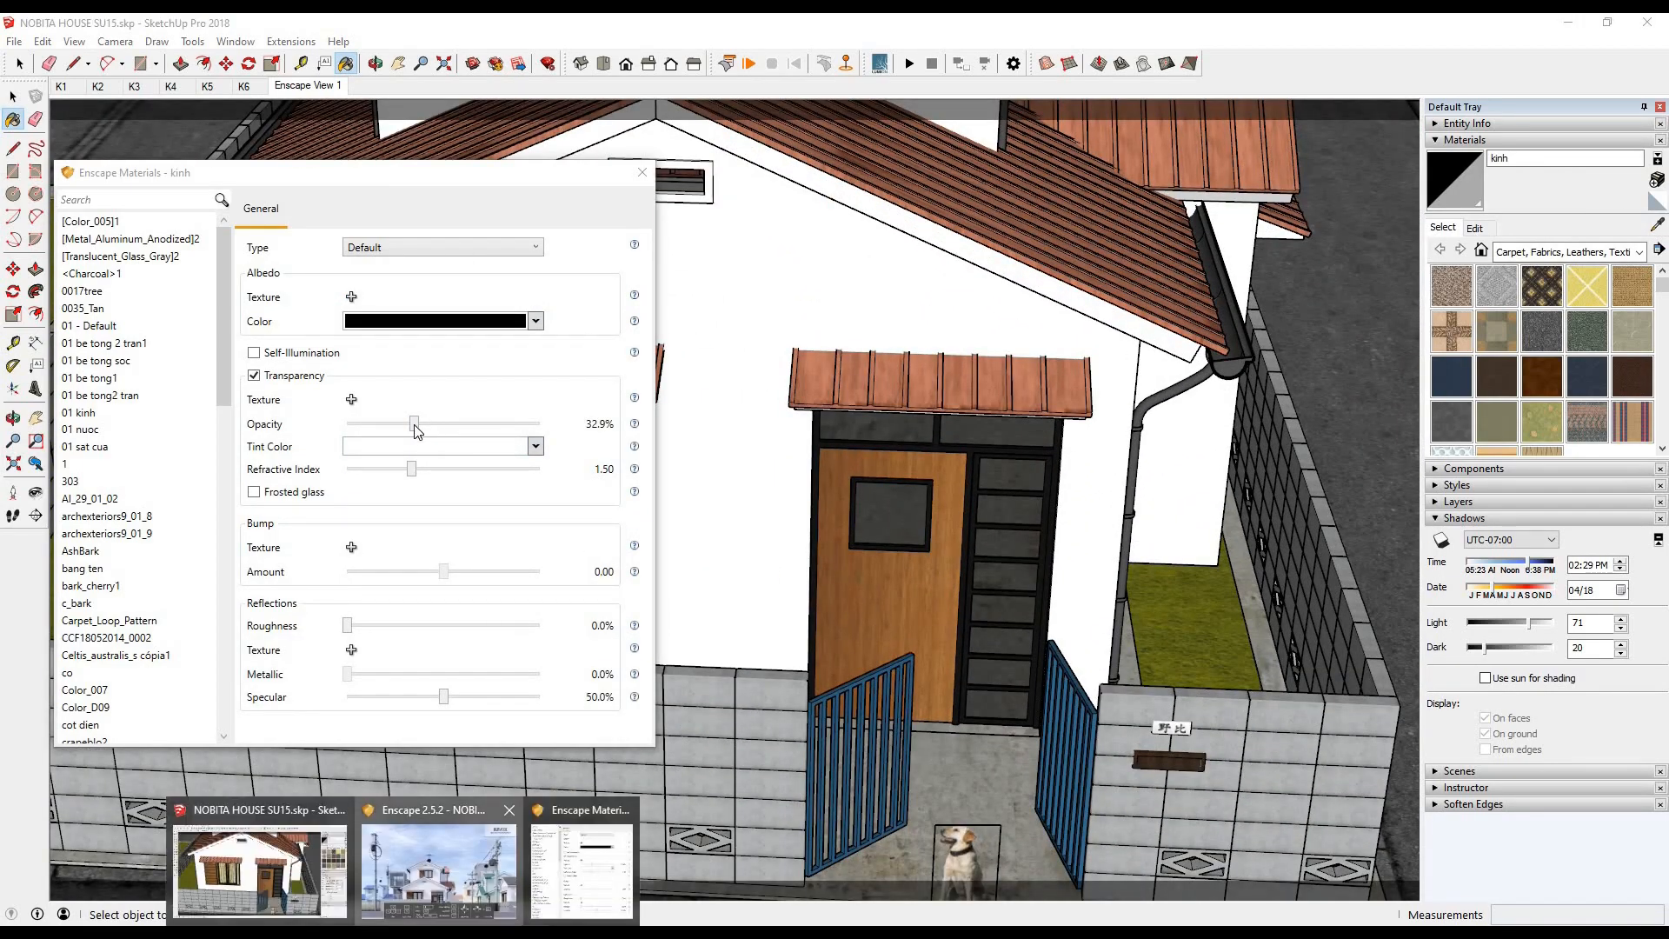
pyautogui.click(415, 426)
pyautogui.moveTo(374, 172); pyautogui.dragTo(345, 172)
pyautogui.moveTo(407, 920)
pyautogui.click(432, 865)
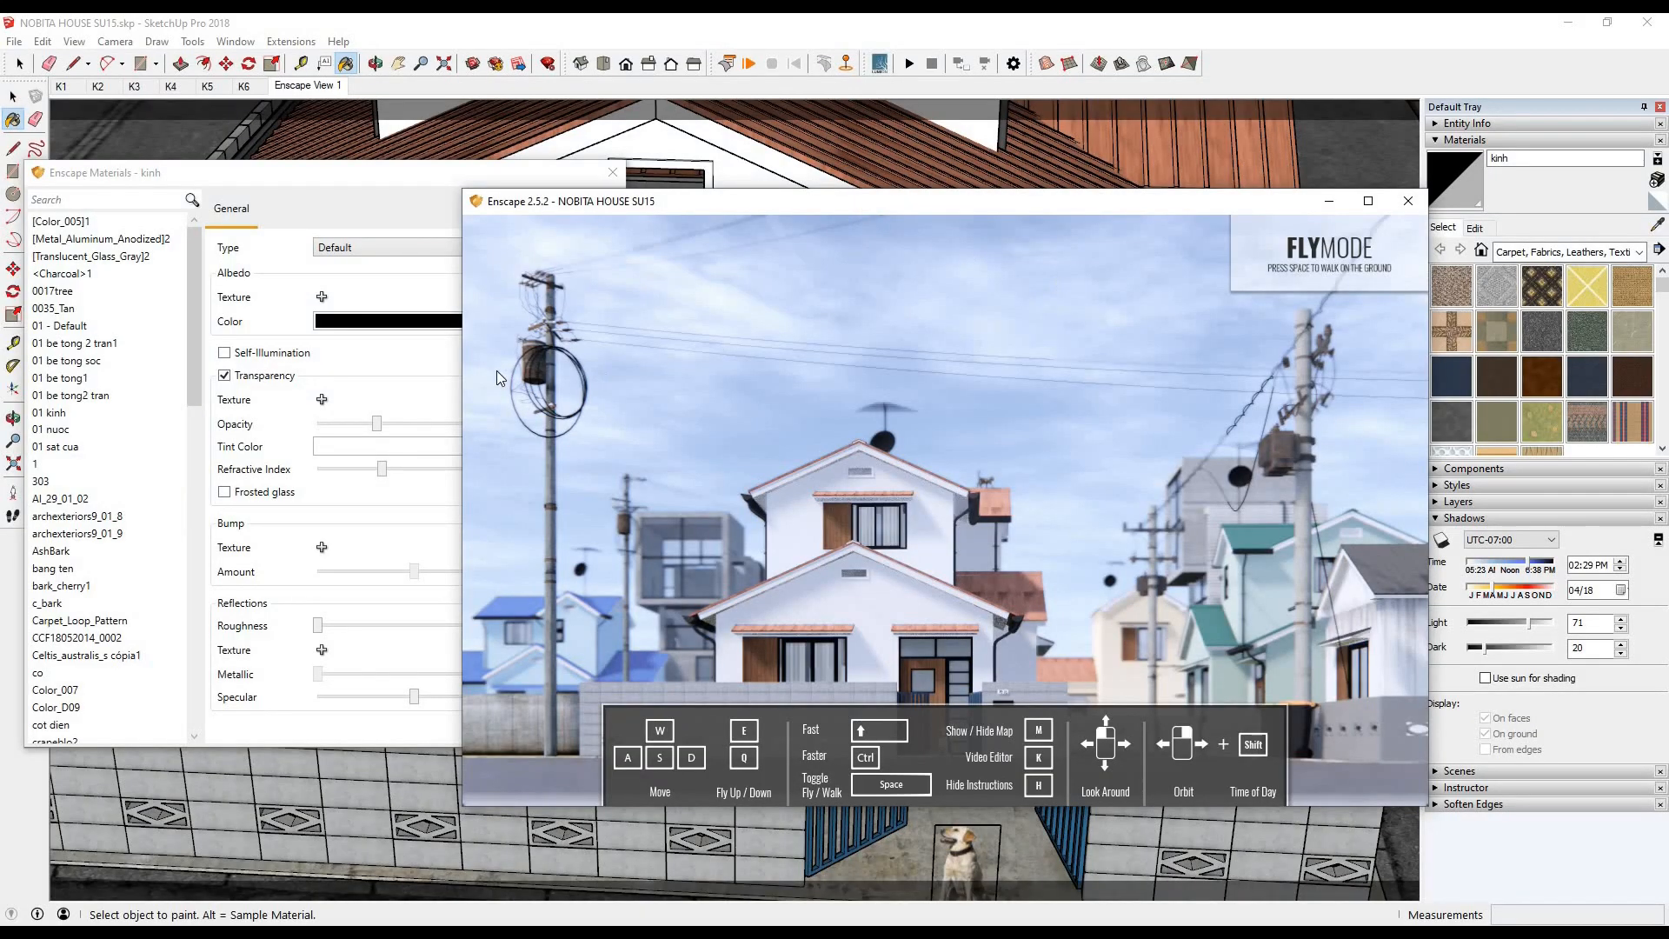
pyautogui.moveTo(660, 202); pyautogui.dragTo(851, 271)
pyautogui.moveTo(377, 426); pyautogui.dragTo(362, 426)
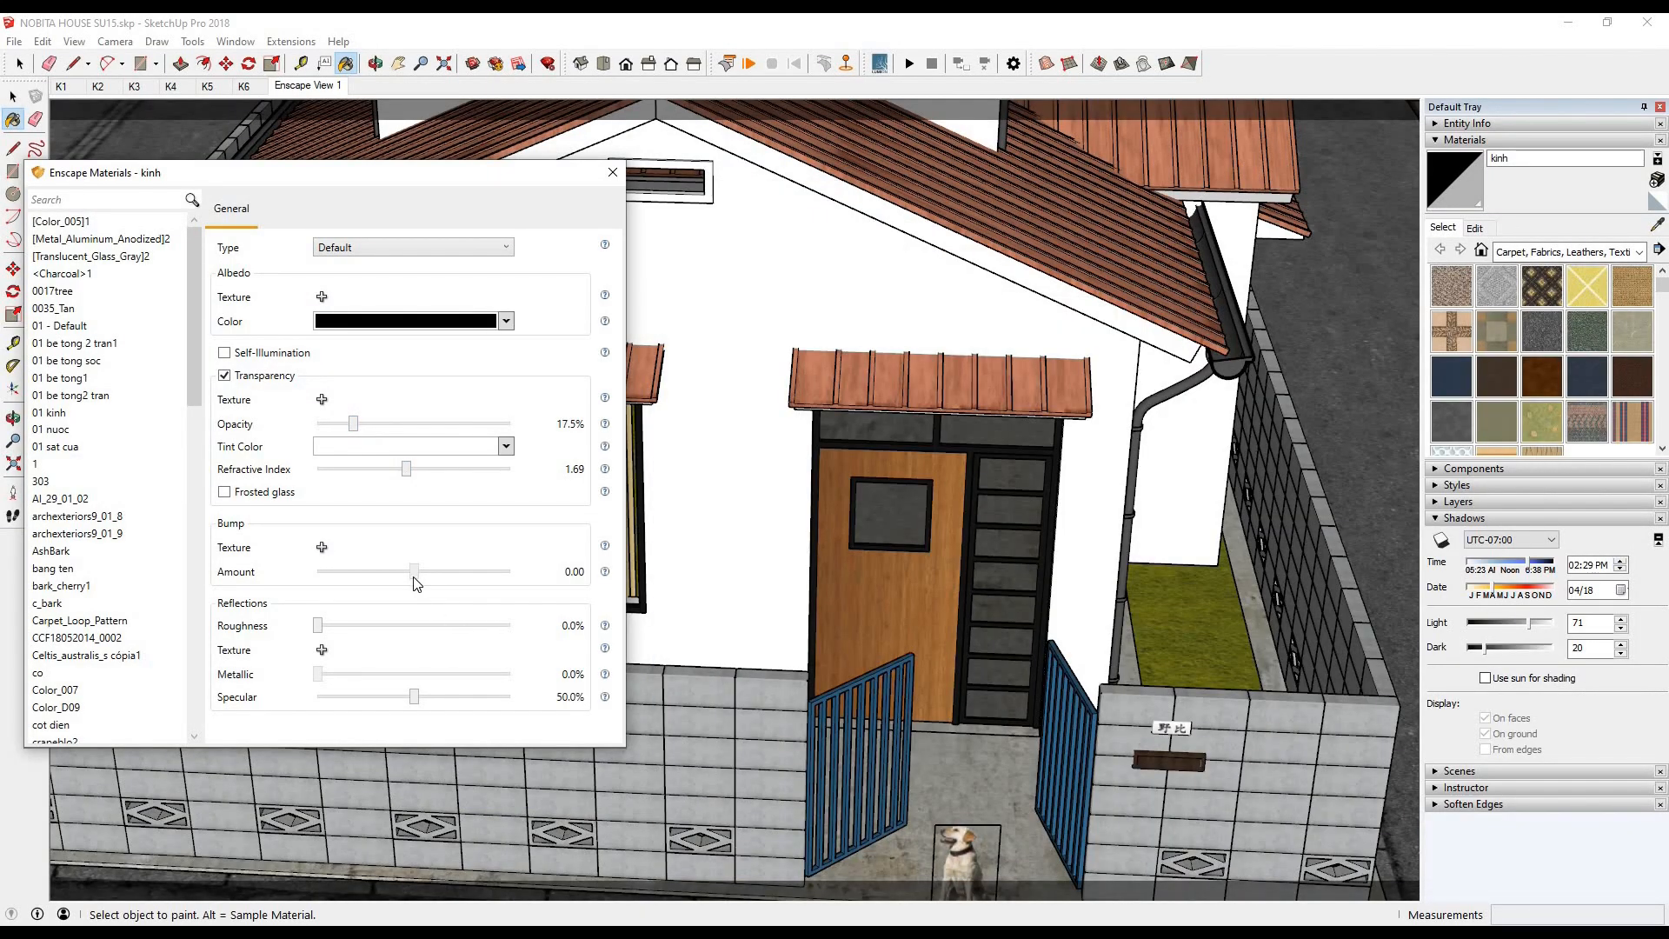
pyautogui.moveTo(407, 921)
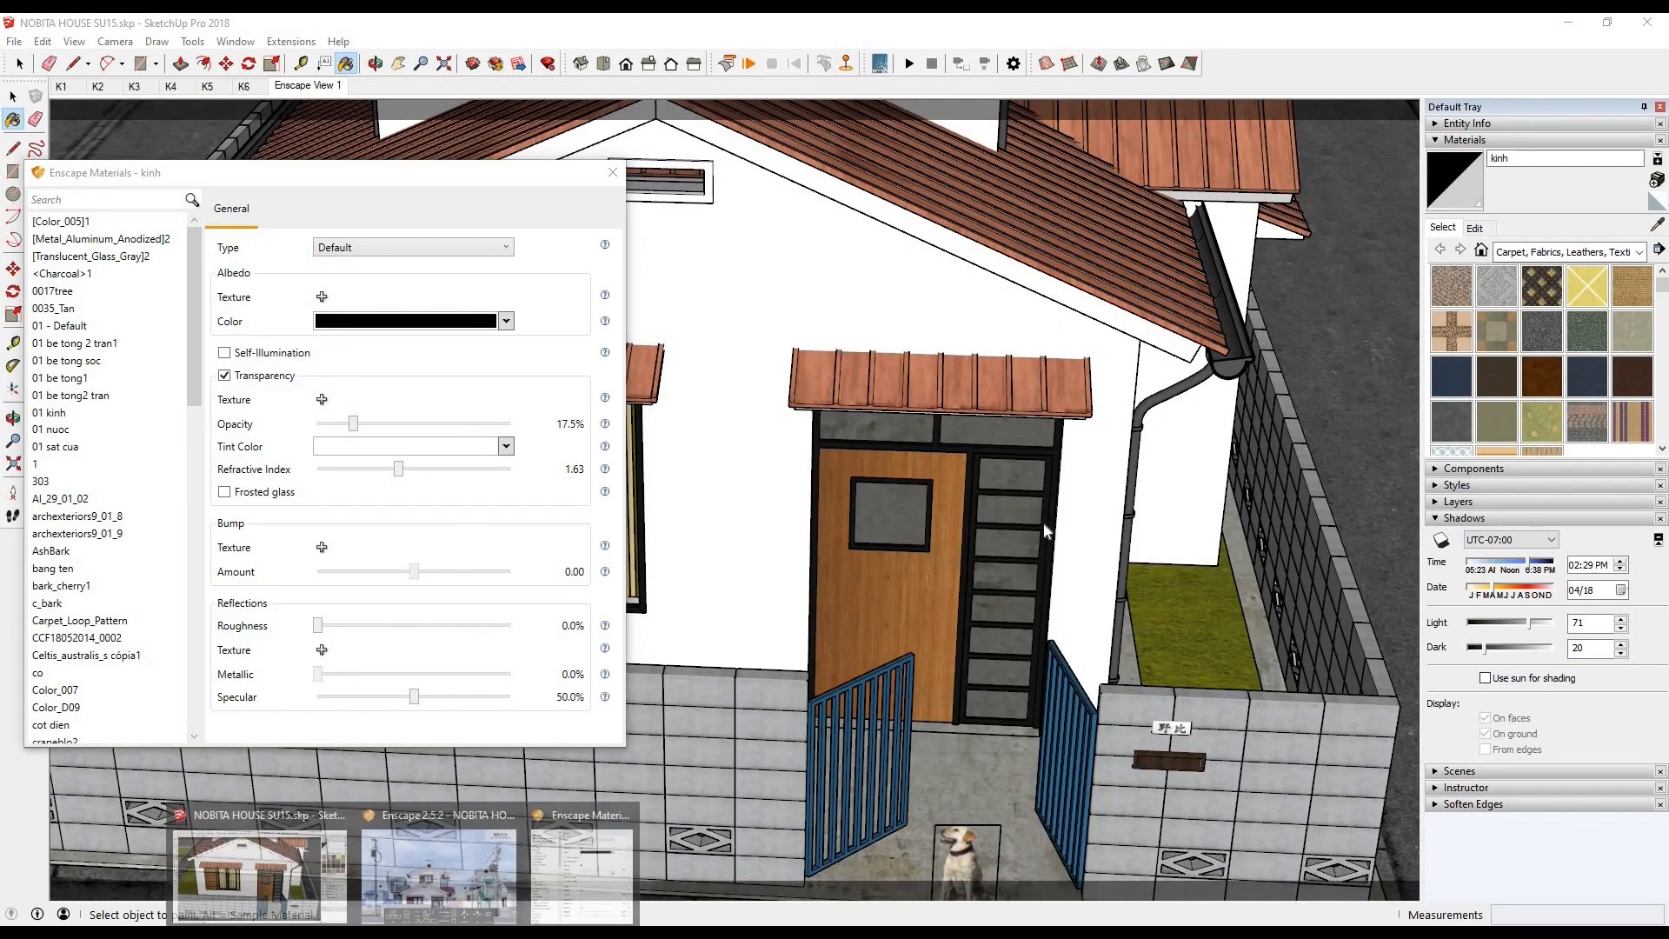
pyautogui.click(432, 860)
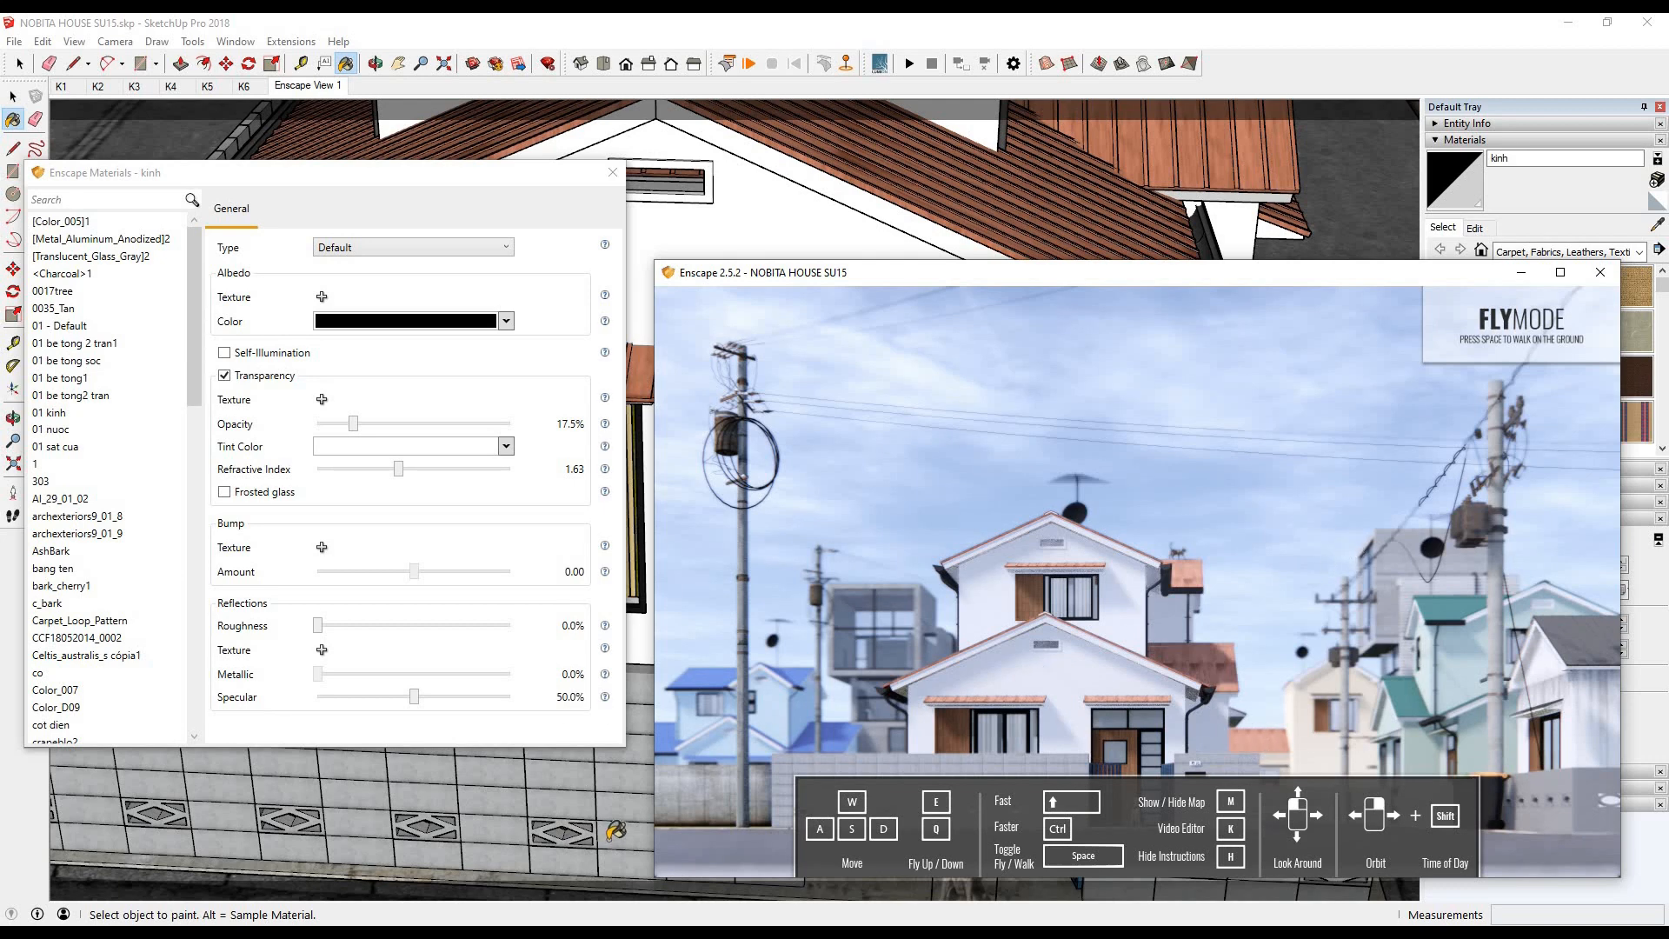
# - Open the Enscape settings and set the depth of field amount to 12% while watching the render
pyautogui.scroll(-5, 613, 832)
pyautogui.scroll(4, 1018, 250)
pyautogui.scroll(-3, 1099, 570)
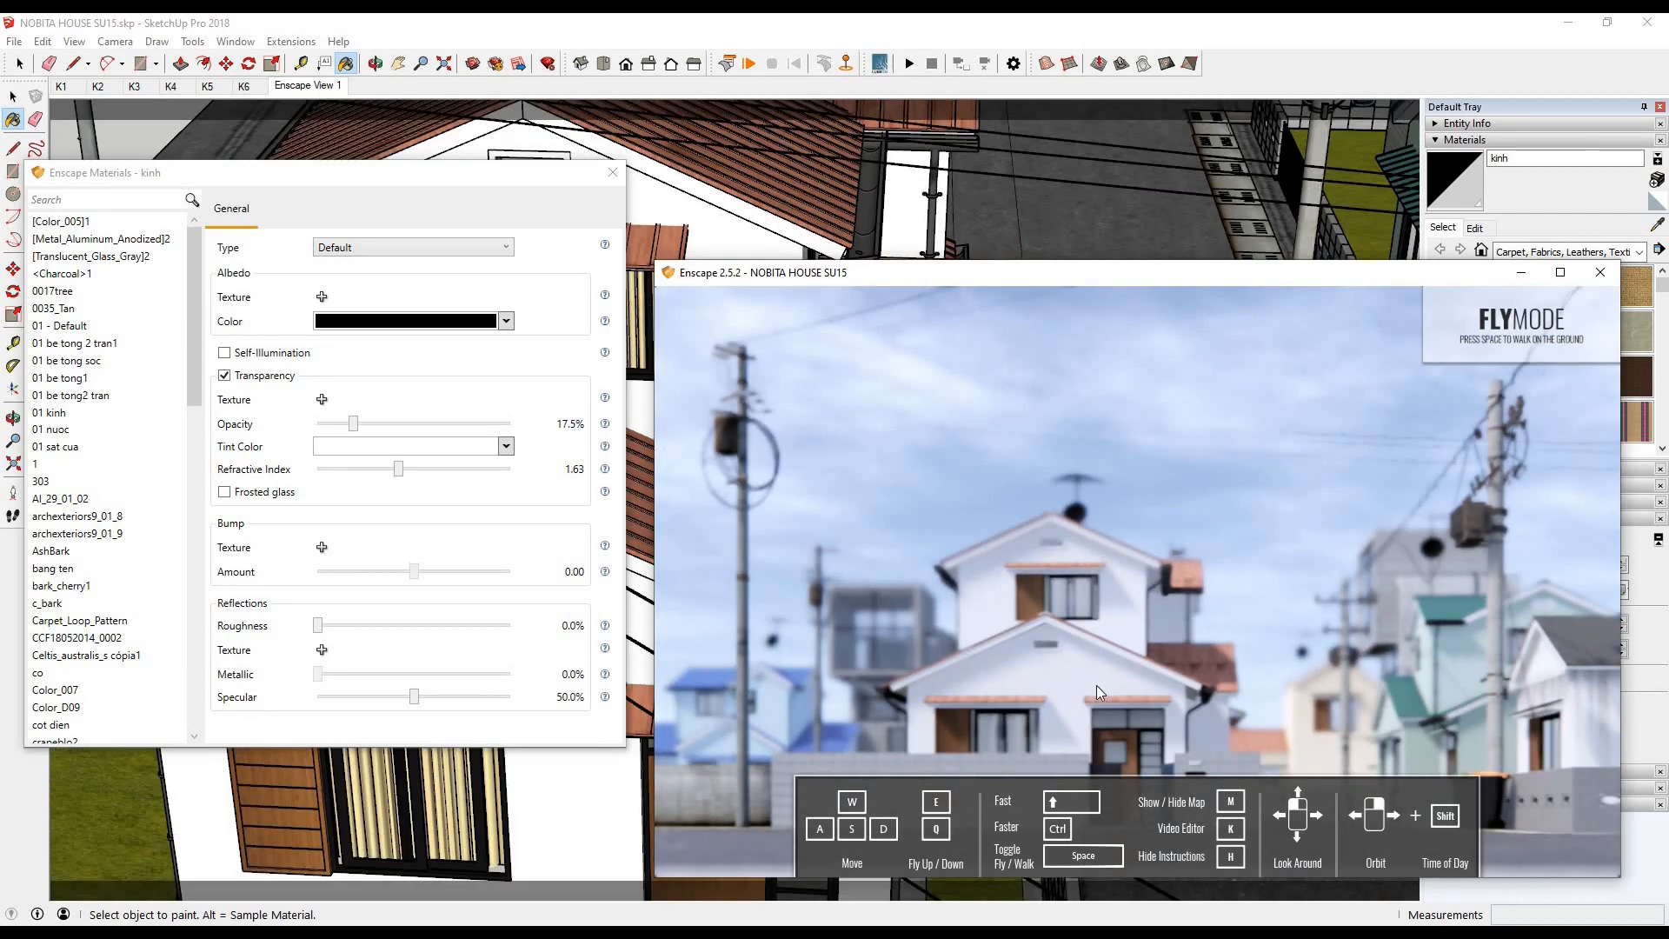
pyautogui.click(333, 179)
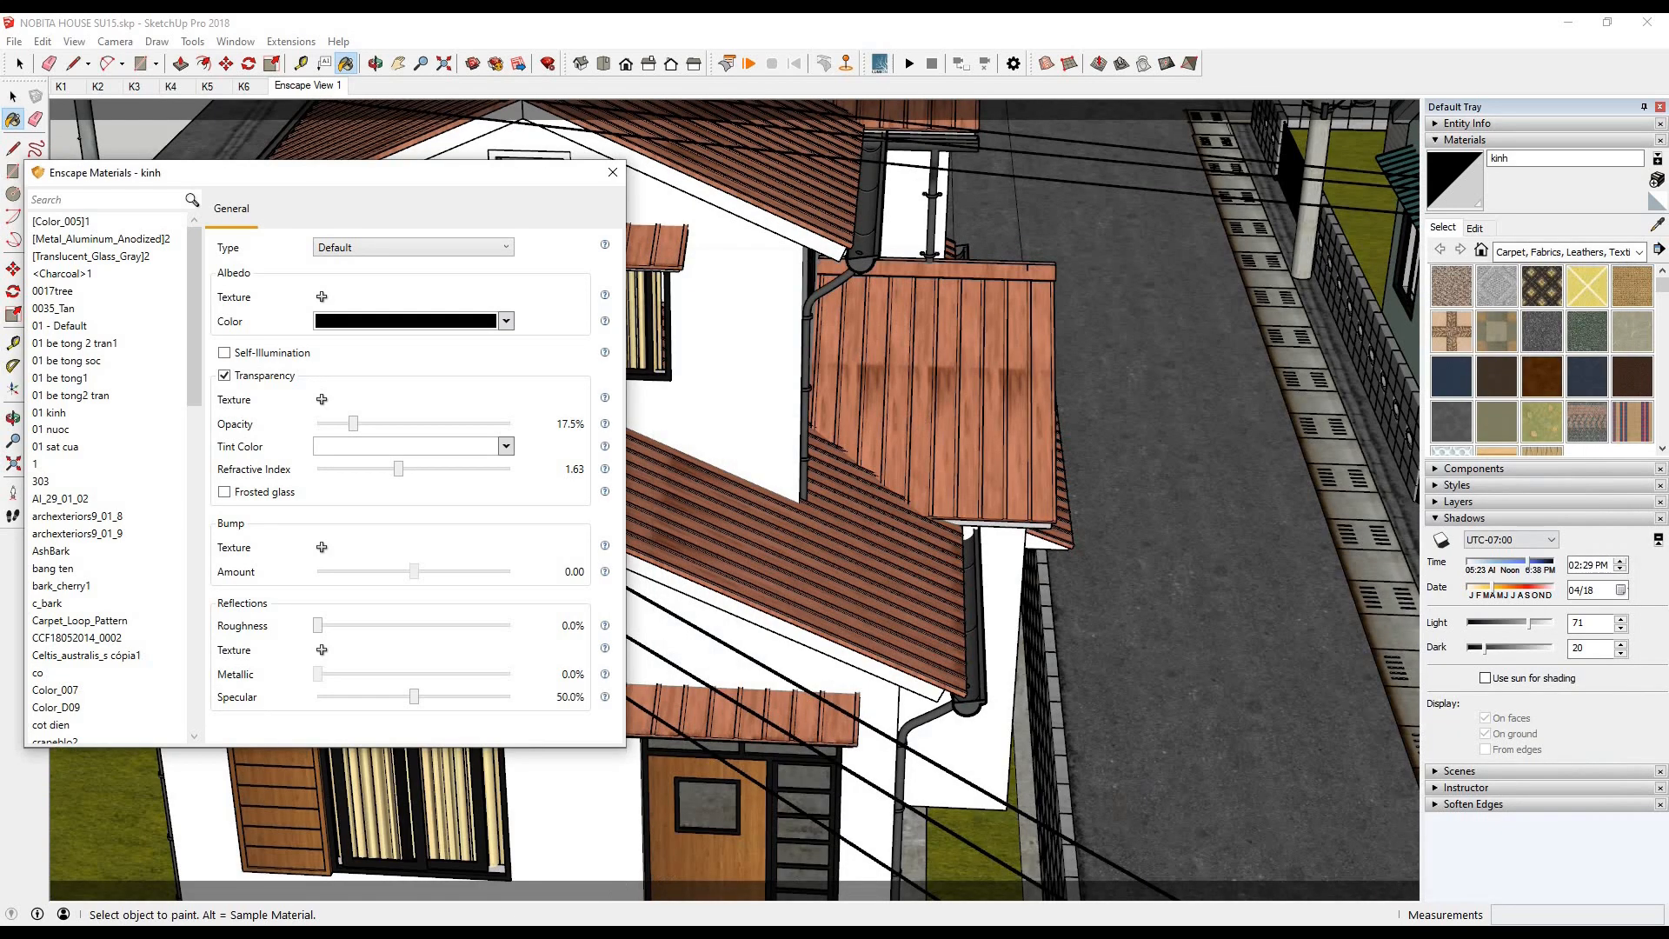
pyautogui.click(402, 932)
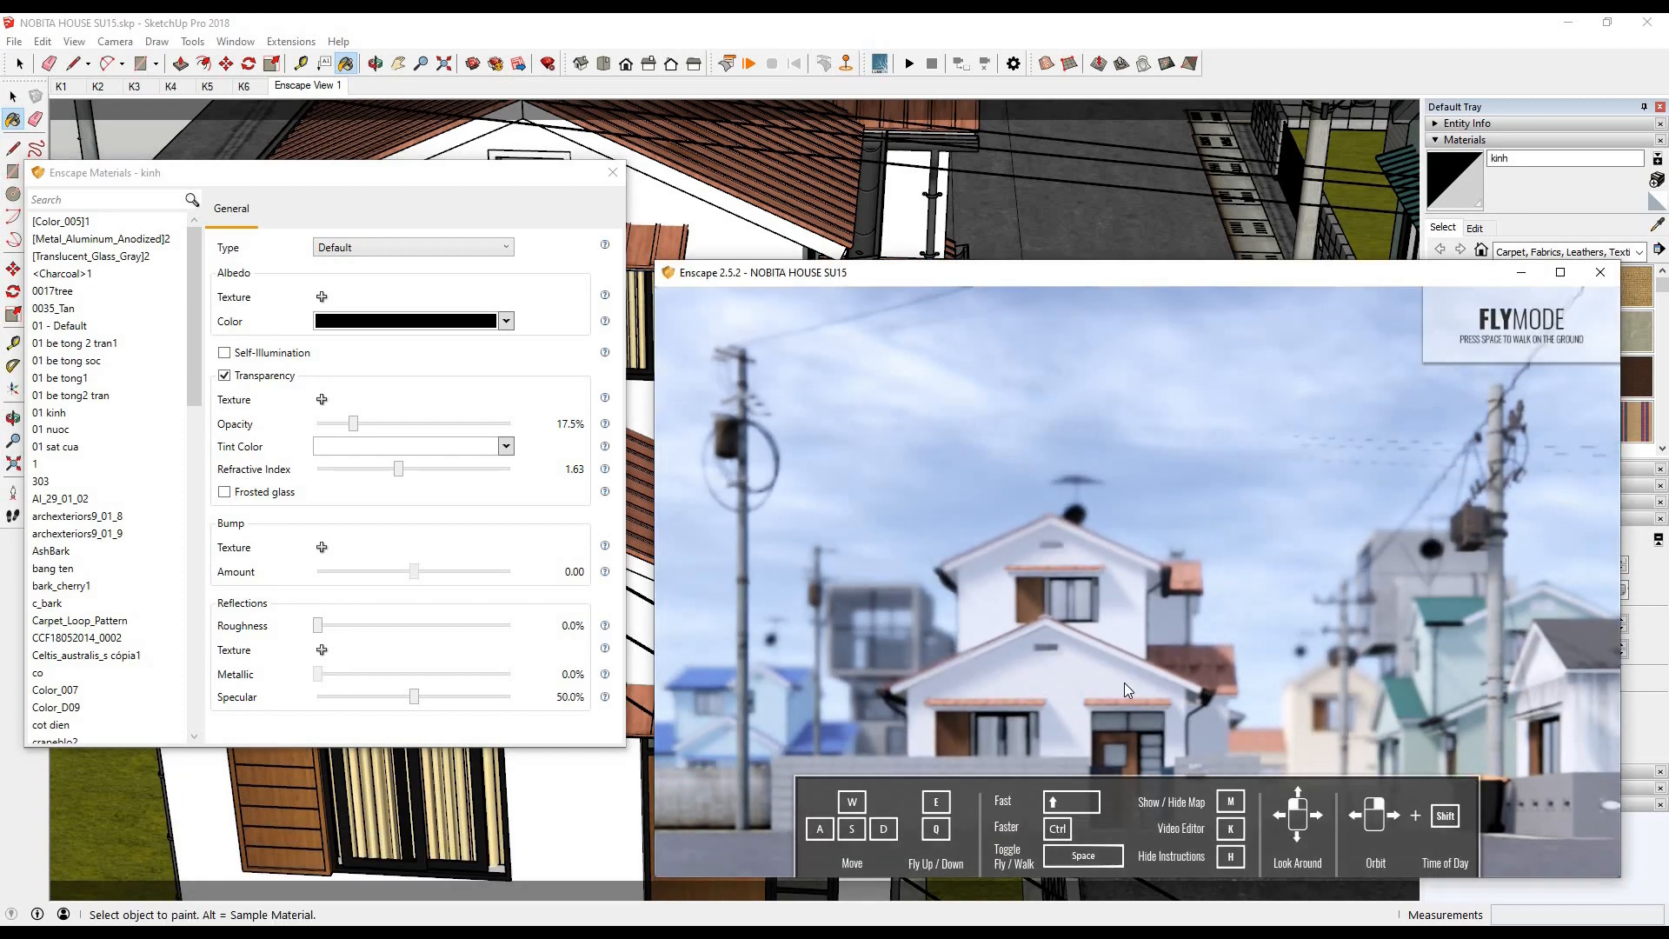
pyautogui.click(291, 42)
pyautogui.moveTo(340, 101)
pyautogui.click(470, 540)
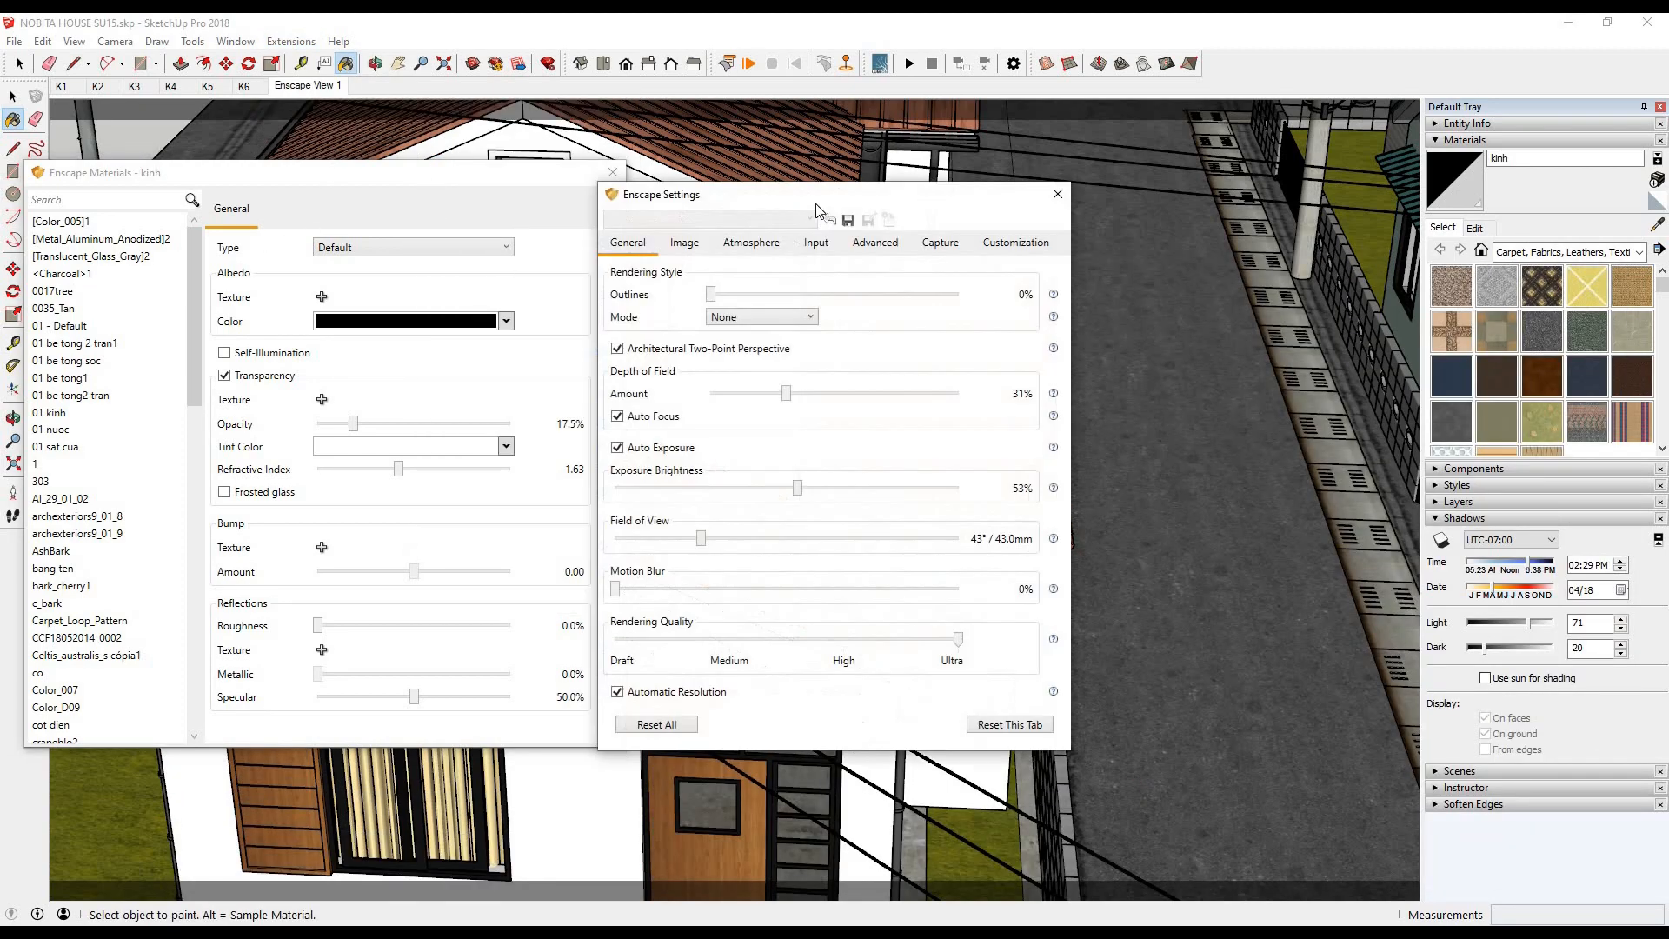
pyautogui.moveTo(402, 932)
pyautogui.click(401, 856)
pyautogui.moveTo(384, 421); pyautogui.dragTo(333, 426)
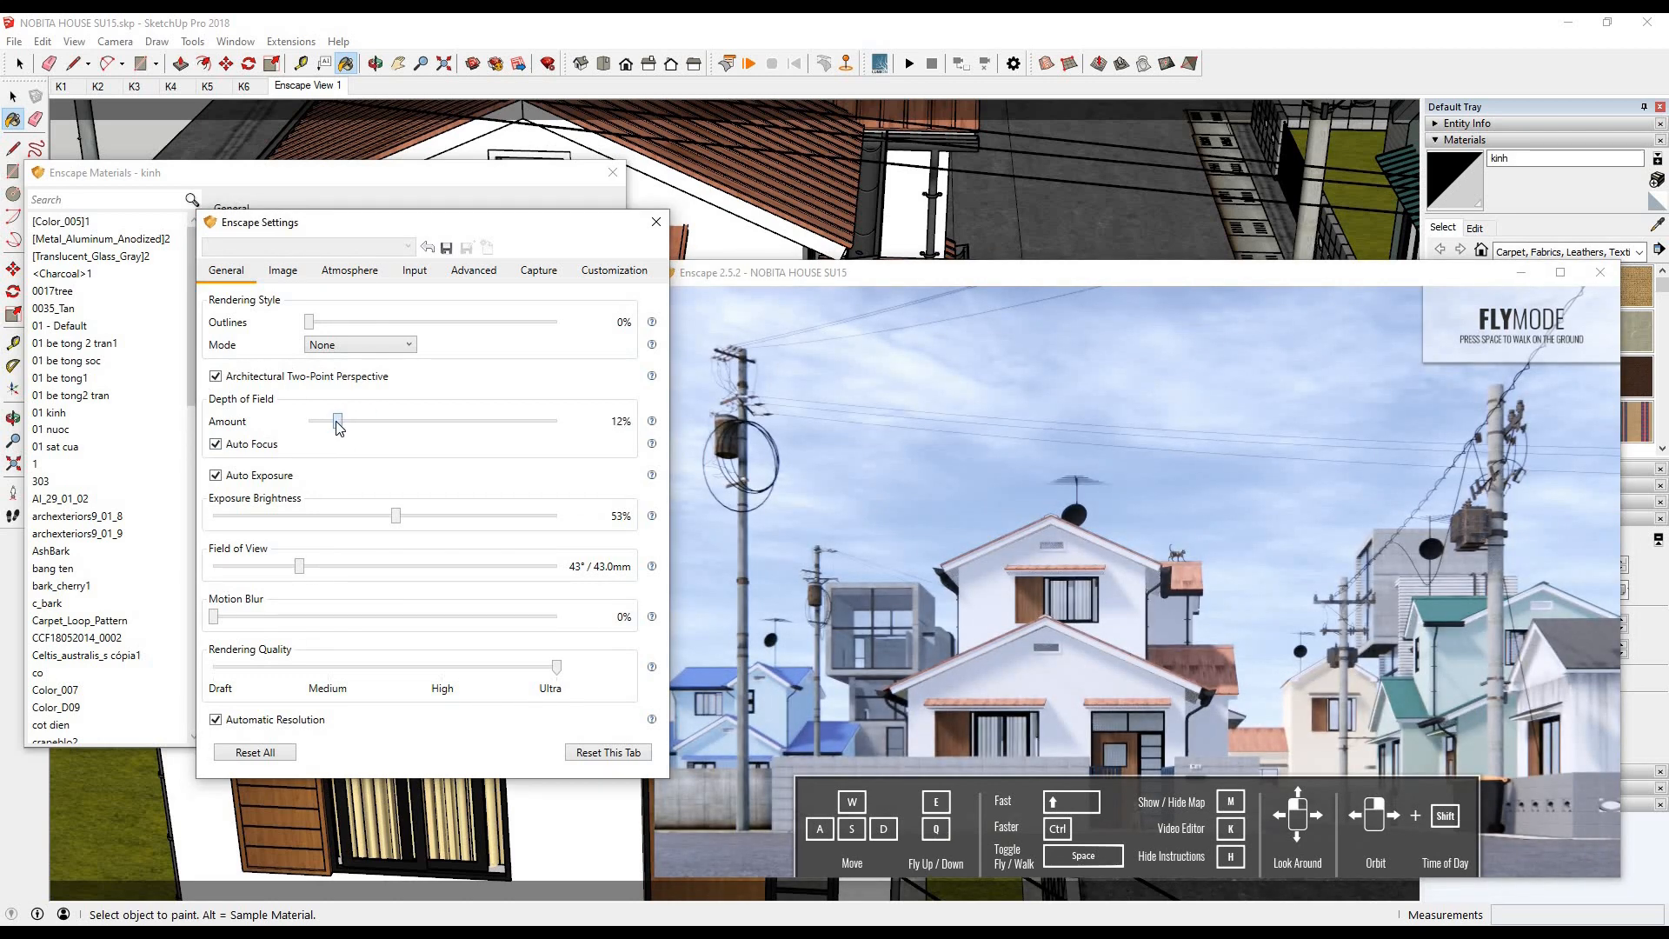
# - Move the Enscape settings window out of the way and sample the house's tiled roof so its "mai" material loads in the materials editor
pyautogui.click(837, 19)
pyautogui.moveTo(505, 223); pyautogui.dragTo(377, 804)
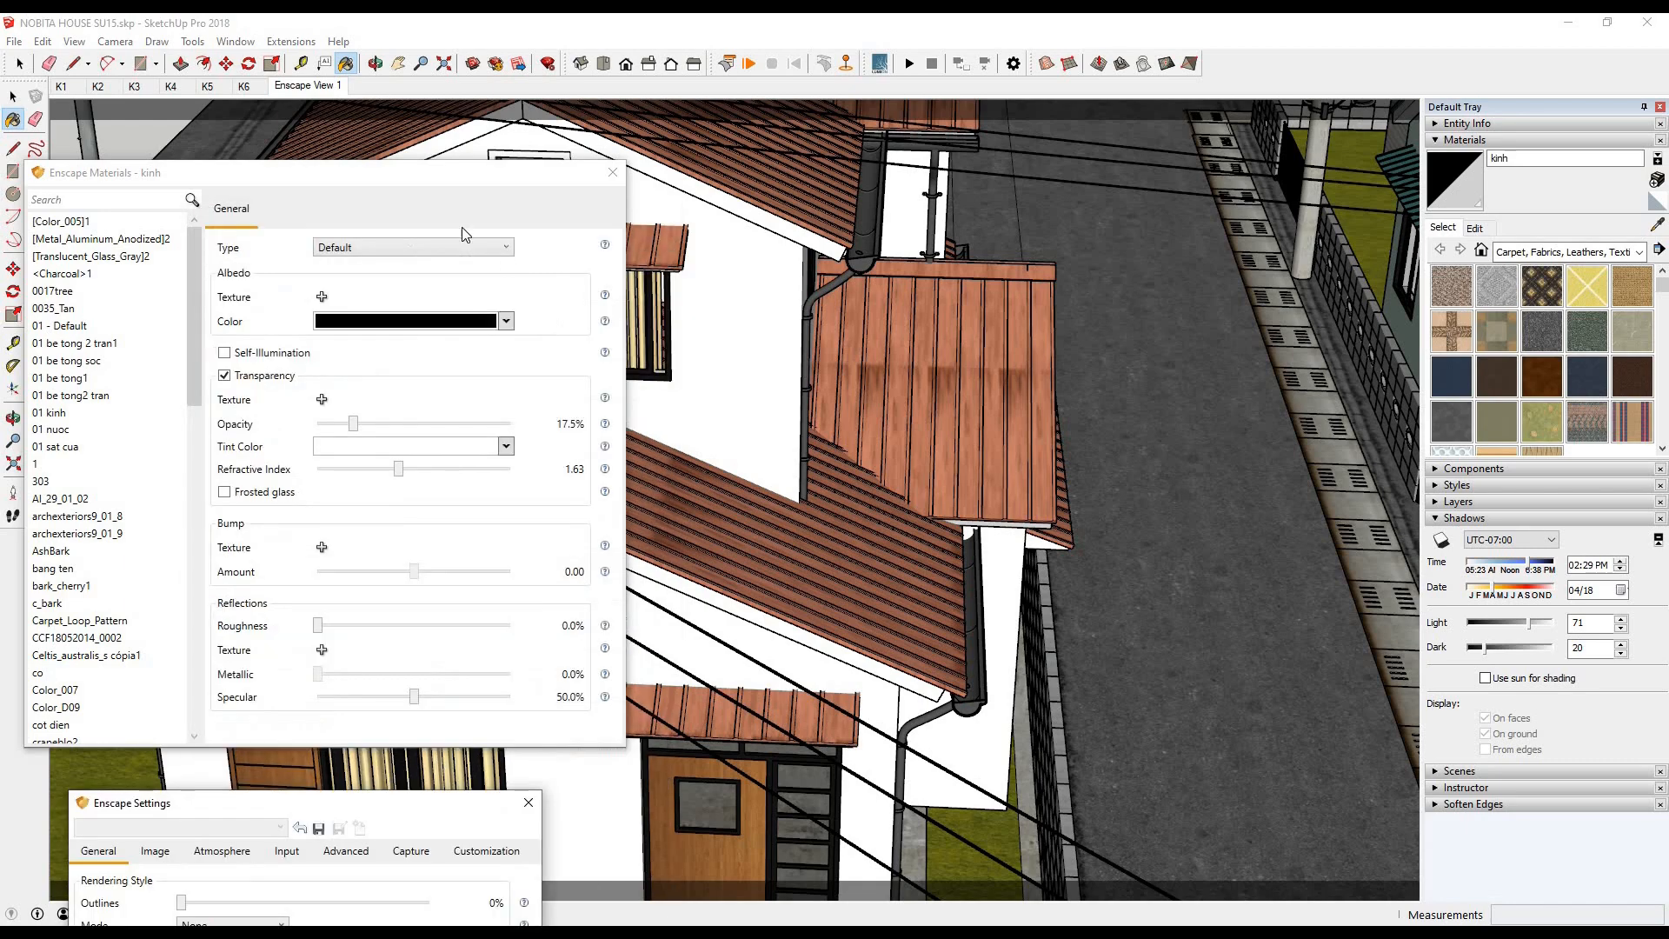
pyautogui.click(1657, 224)
pyautogui.click(968, 283)
pyautogui.press('space')
# - Start texture positioning on a middle panel of the lower side roof and move the texture's red origin pin to the roof's lower edge
pyautogui.scroll(5, 968, 306)
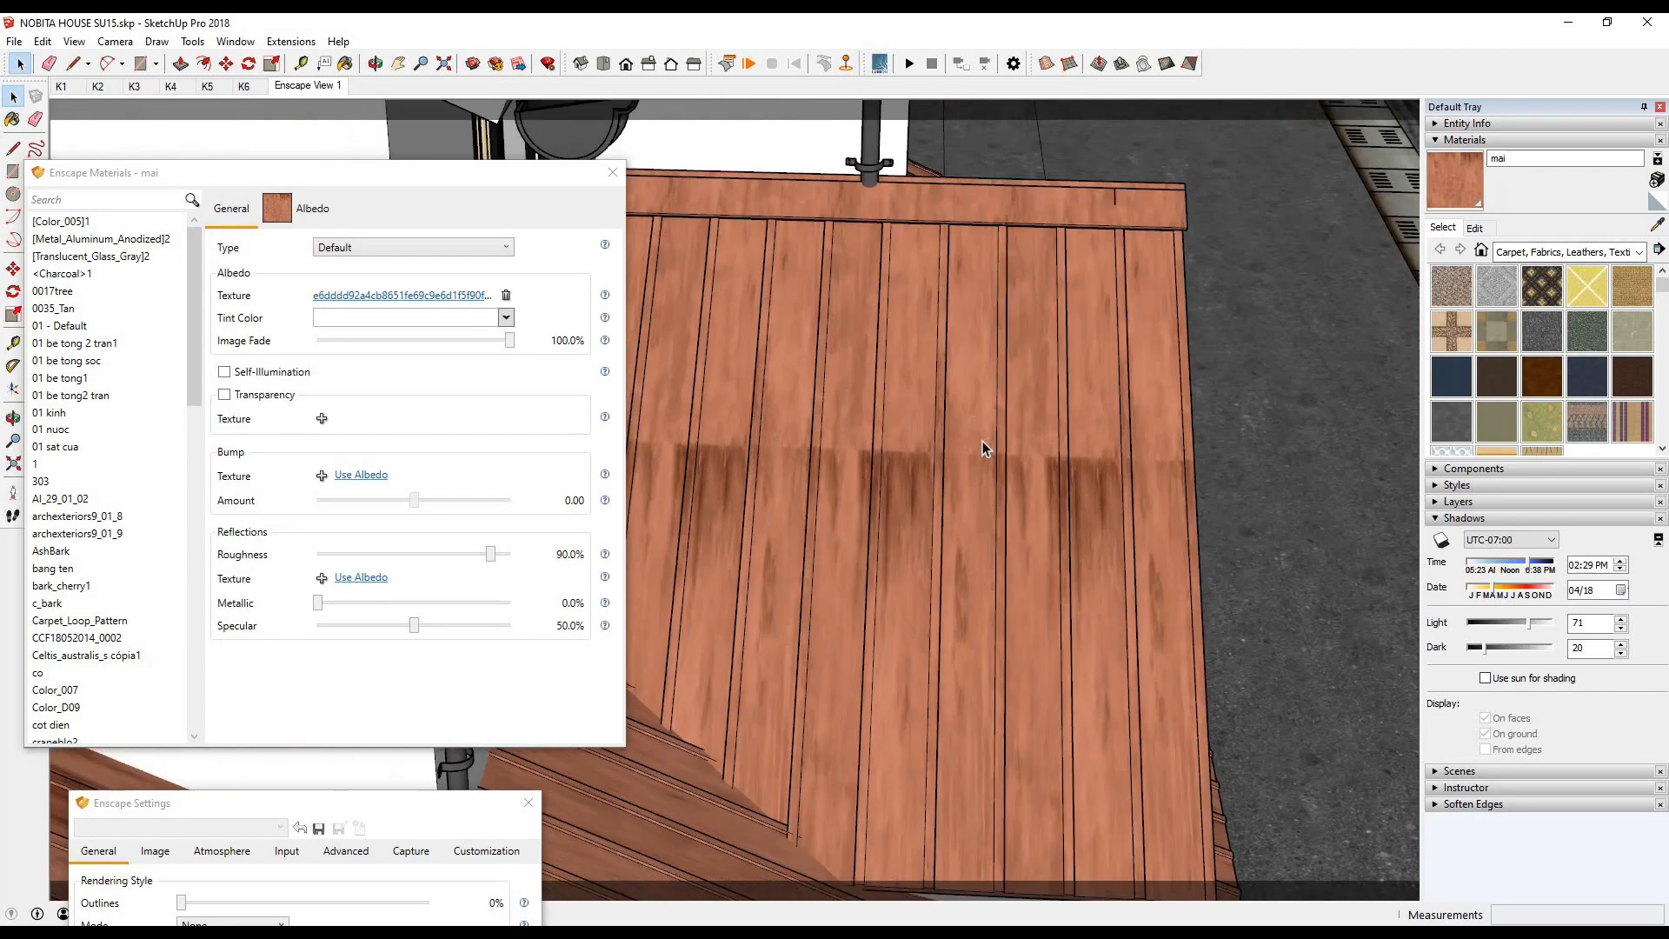
pyautogui.rightClick(991, 404)
pyautogui.click(1147, 633)
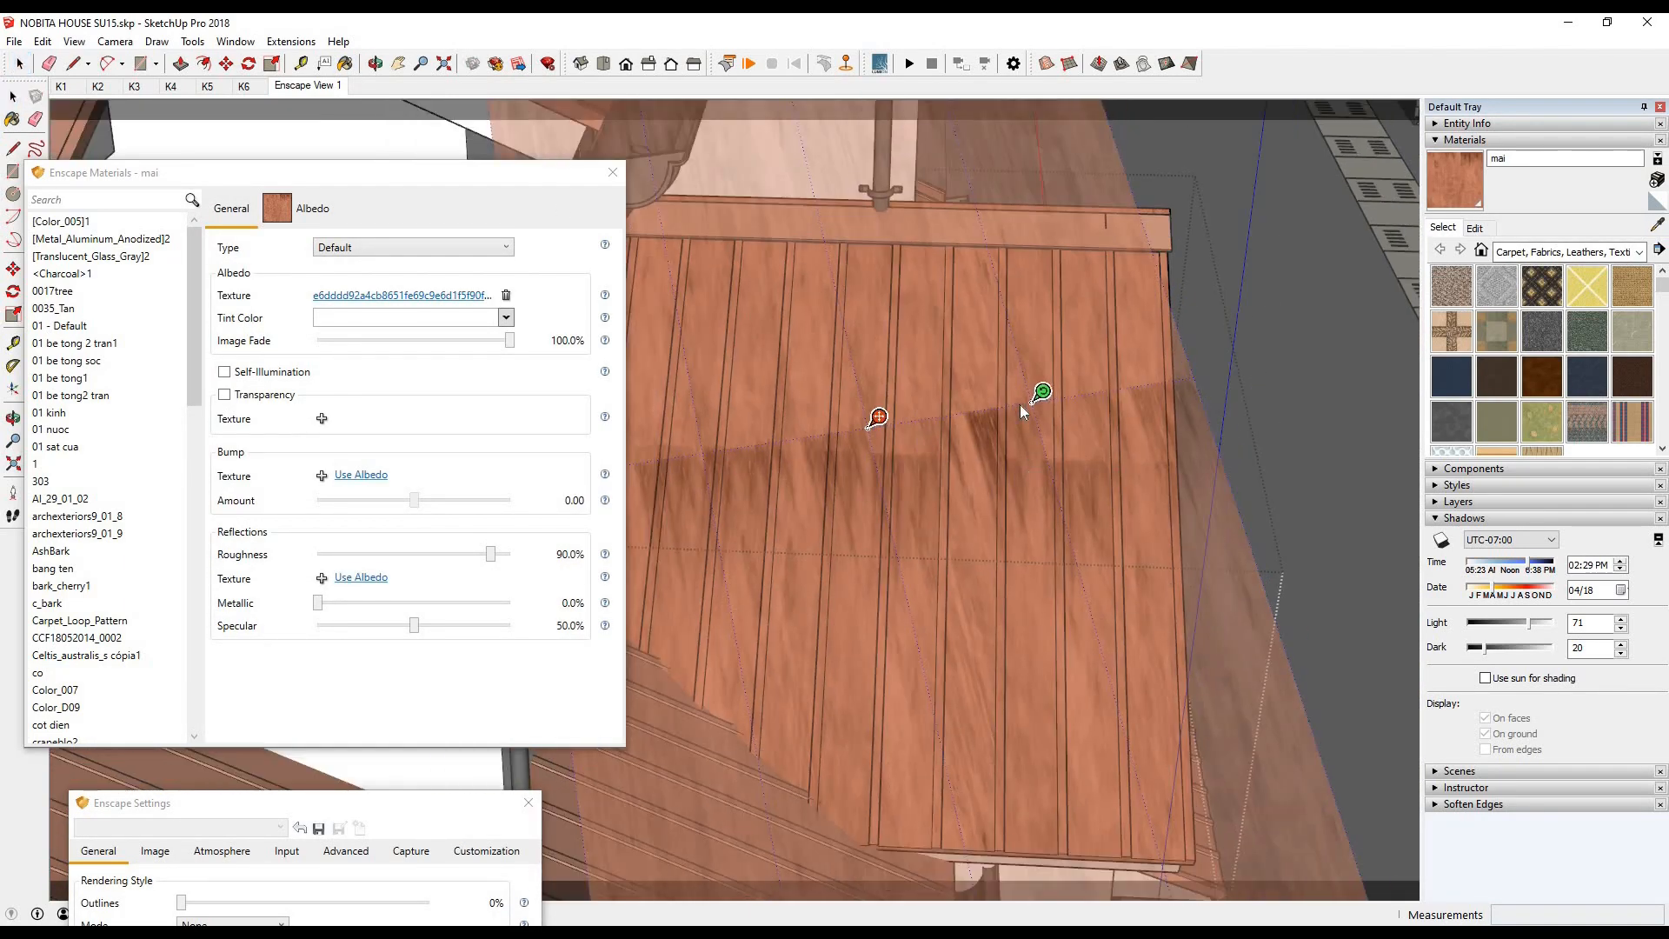
pyautogui.scroll(-1, 1020, 404)
pyautogui.moveTo(1032, 396); pyautogui.dragTo(1017, 425)
pyautogui.moveTo(884, 418); pyautogui.dragTo(965, 253)
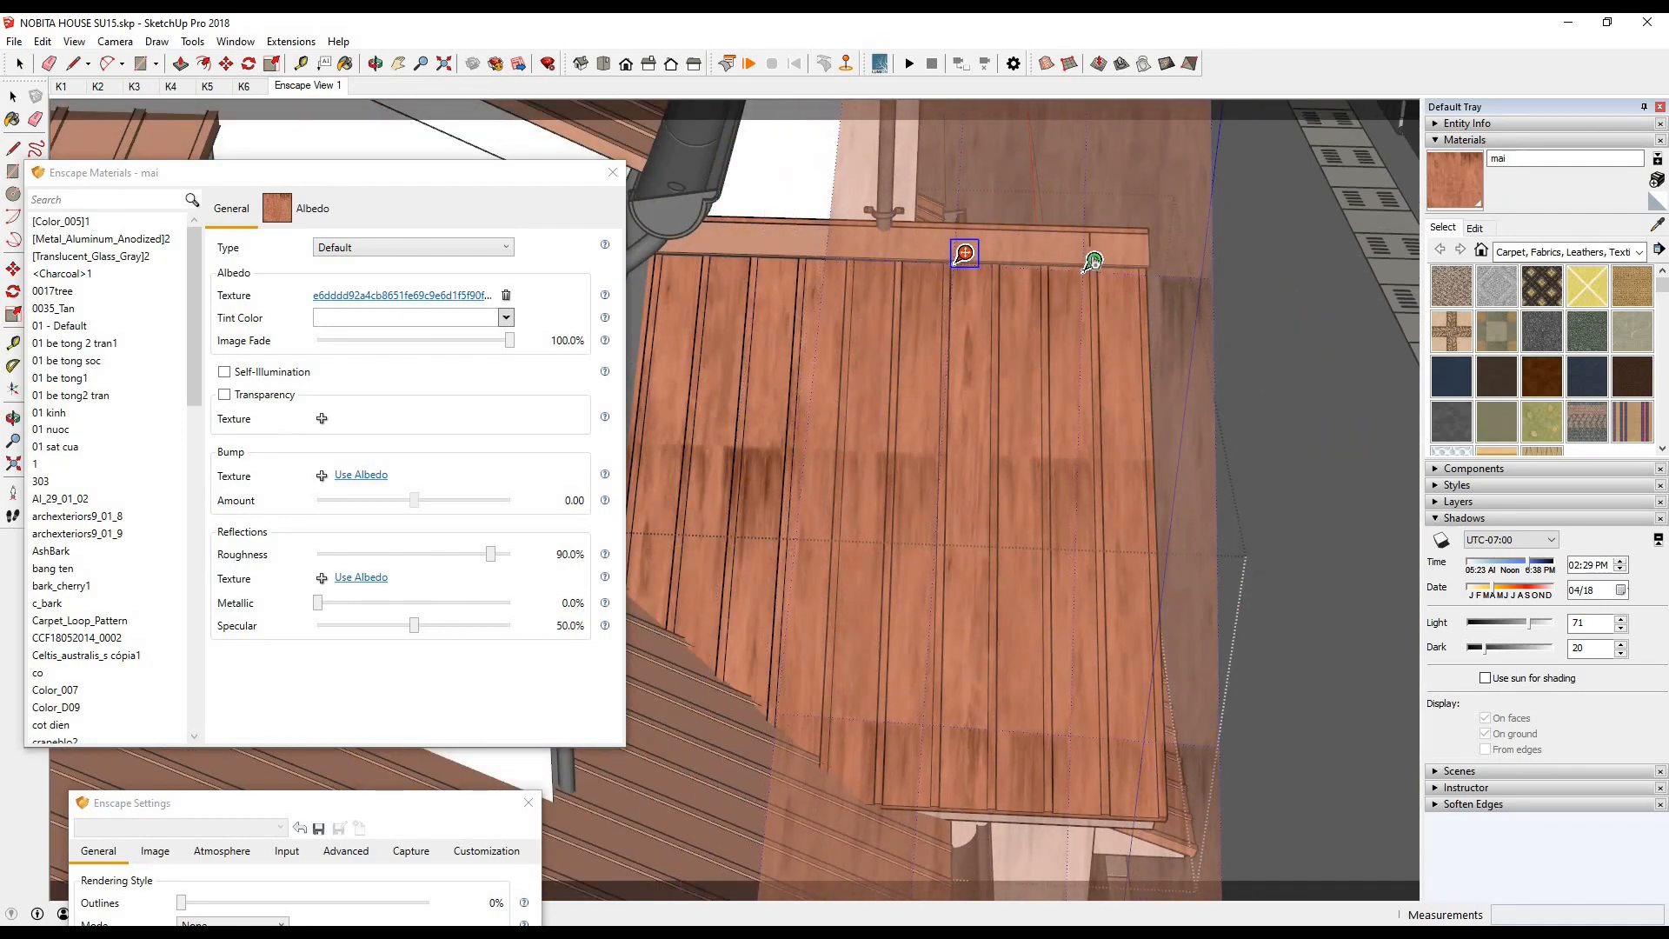
pyautogui.moveTo(1096, 263); pyautogui.dragTo(1150, 265)
pyautogui.moveTo(963, 254); pyautogui.dragTo(912, 751)
# - Adjust the texture's scale and rotation with the green pin along the roof's lower edge, and apply the new position
pyautogui.scroll(3, 950, 794)
pyautogui.scroll(-1, 907, 749)
pyautogui.scroll(-3, 1120, 758)
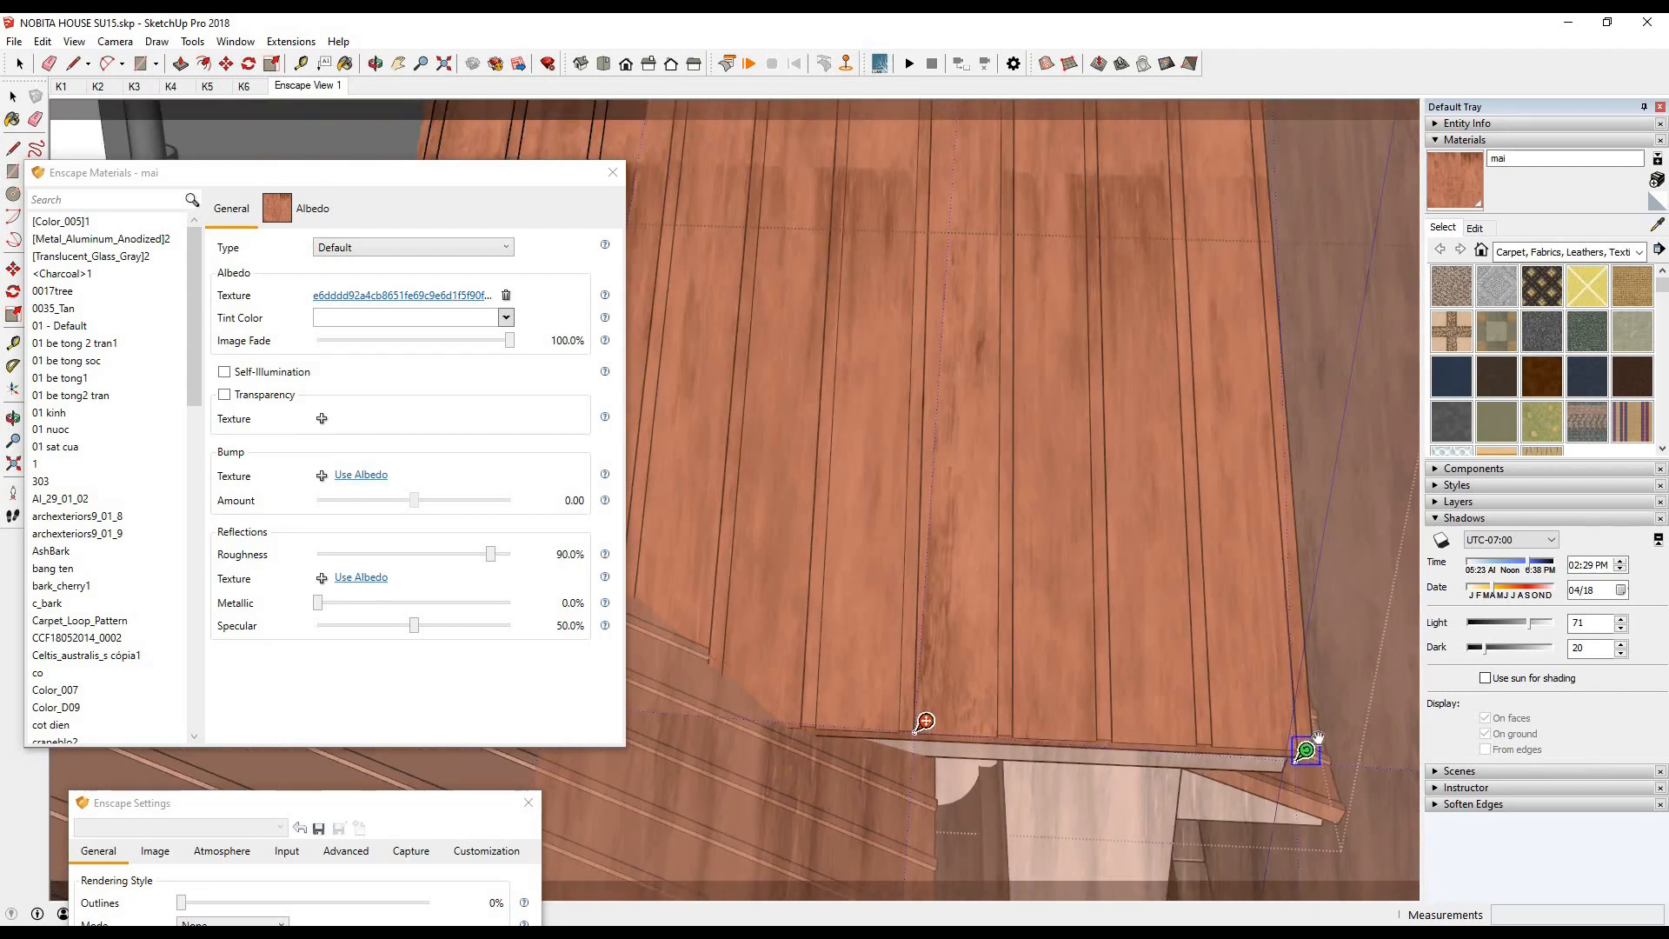
pyautogui.moveTo(1316, 740); pyautogui.dragTo(1234, 740)
pyautogui.scroll(-2, 972, 739)
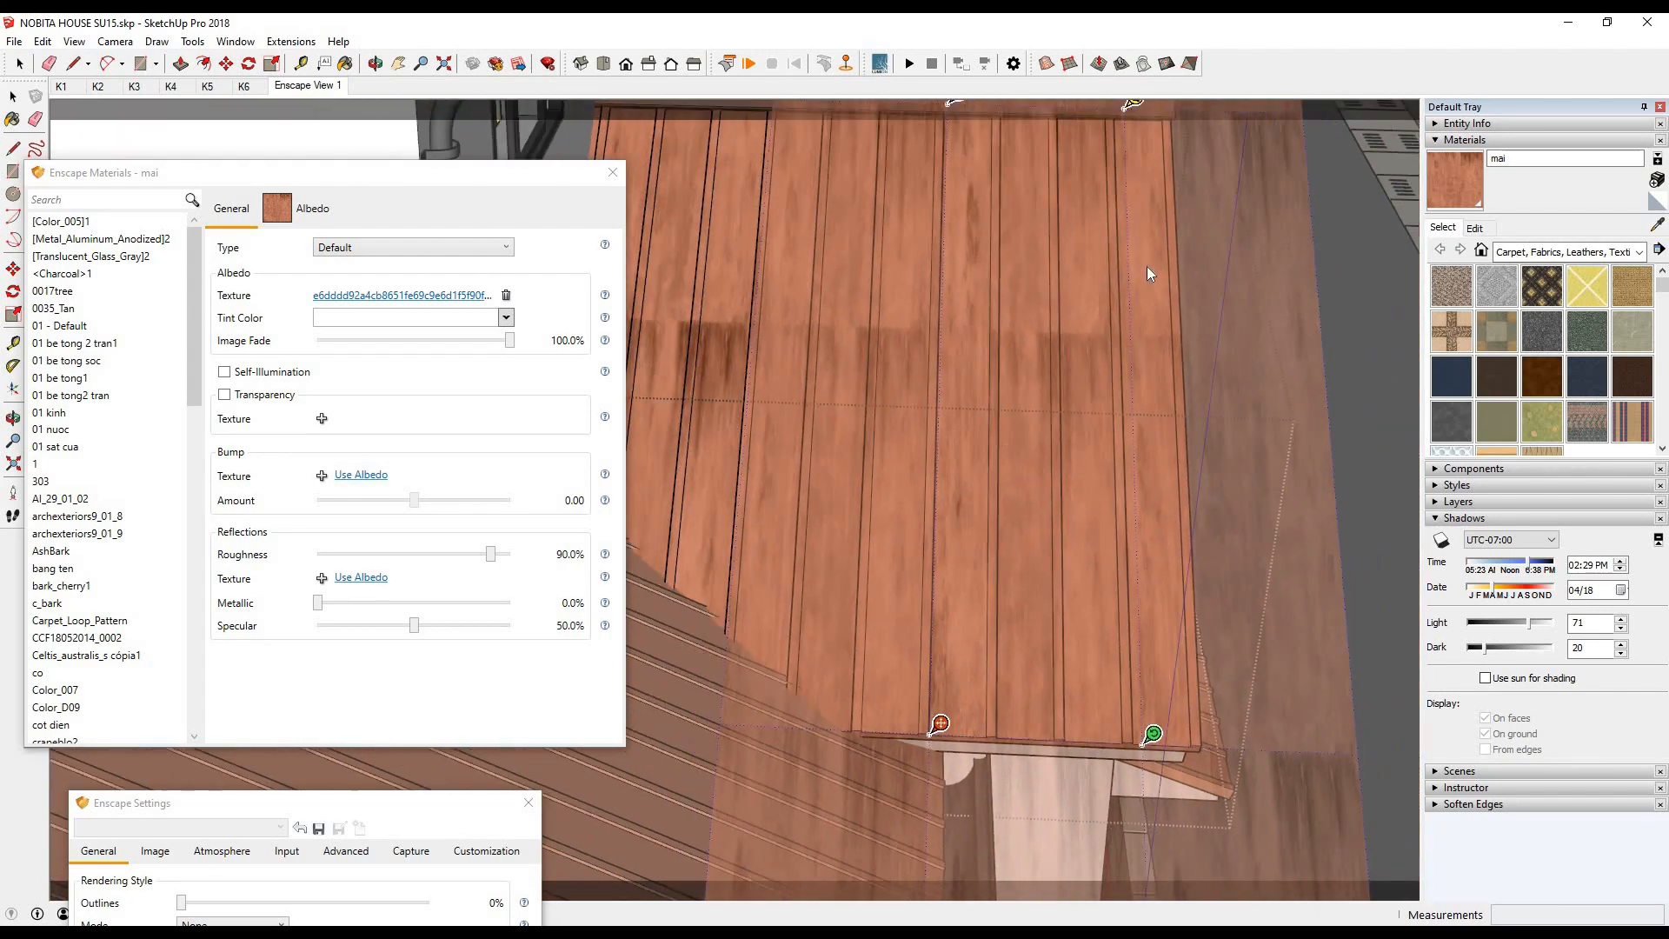
pyautogui.press('Return')
# - Paint the repositioned mai texture onto the neighbouring panels of the lower side roof and inspect the planks up close
pyautogui.press('b')
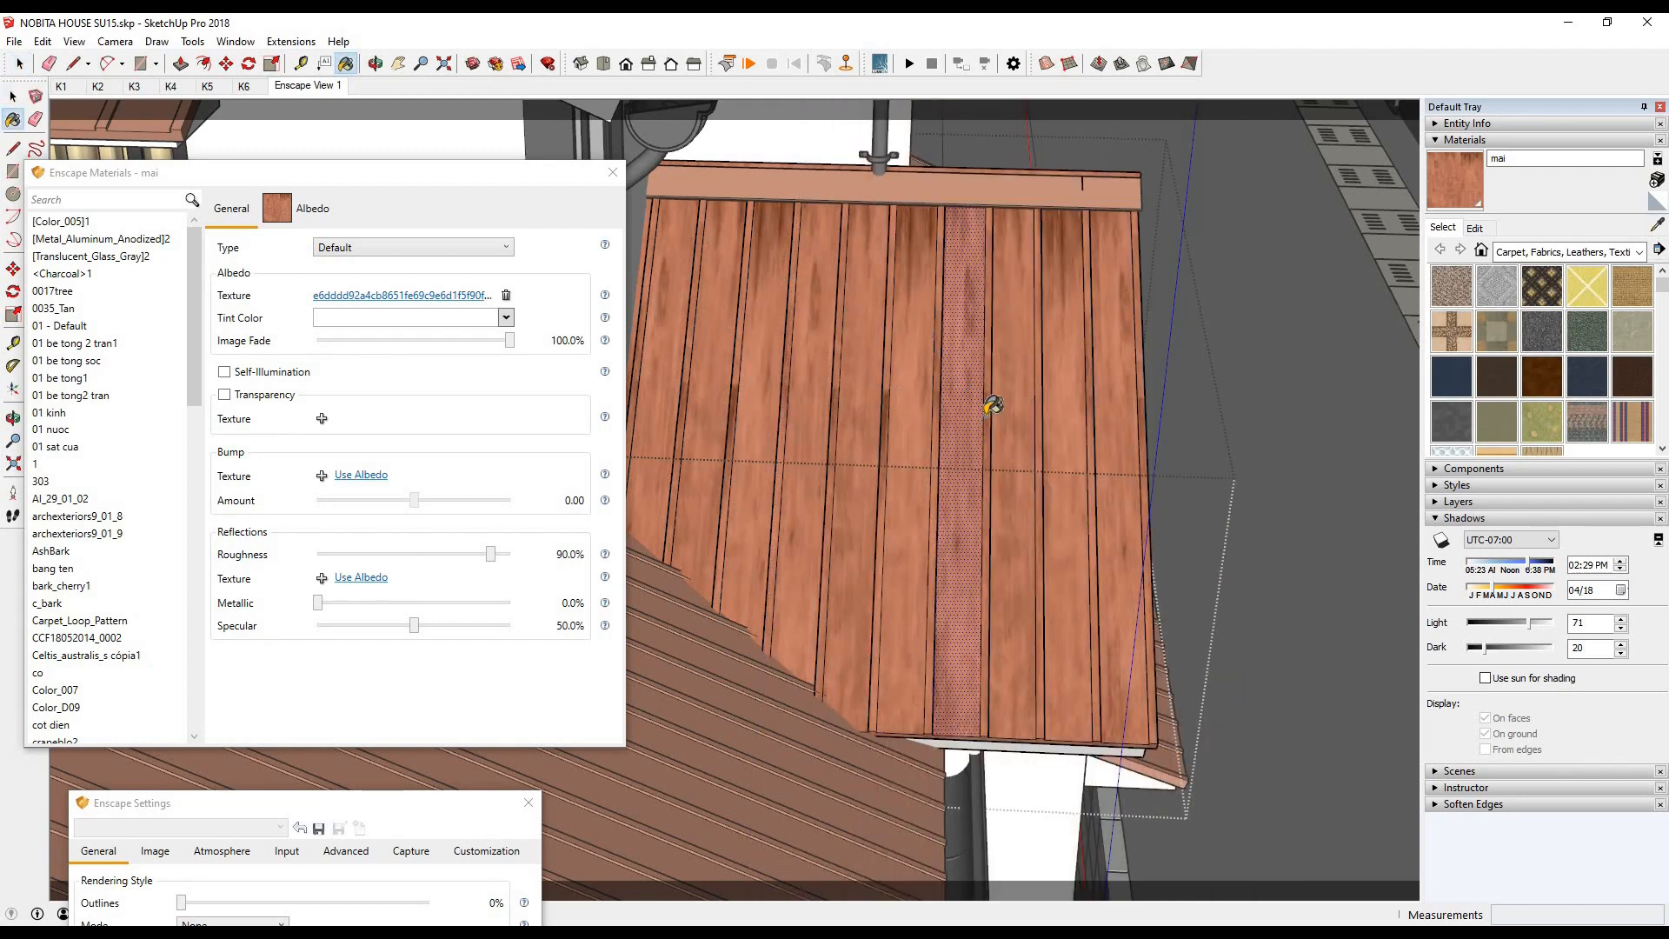
pyautogui.scroll(1, 993, 399)
pyautogui.scroll(1, 883, 381)
pyautogui.scroll(1, 882, 381)
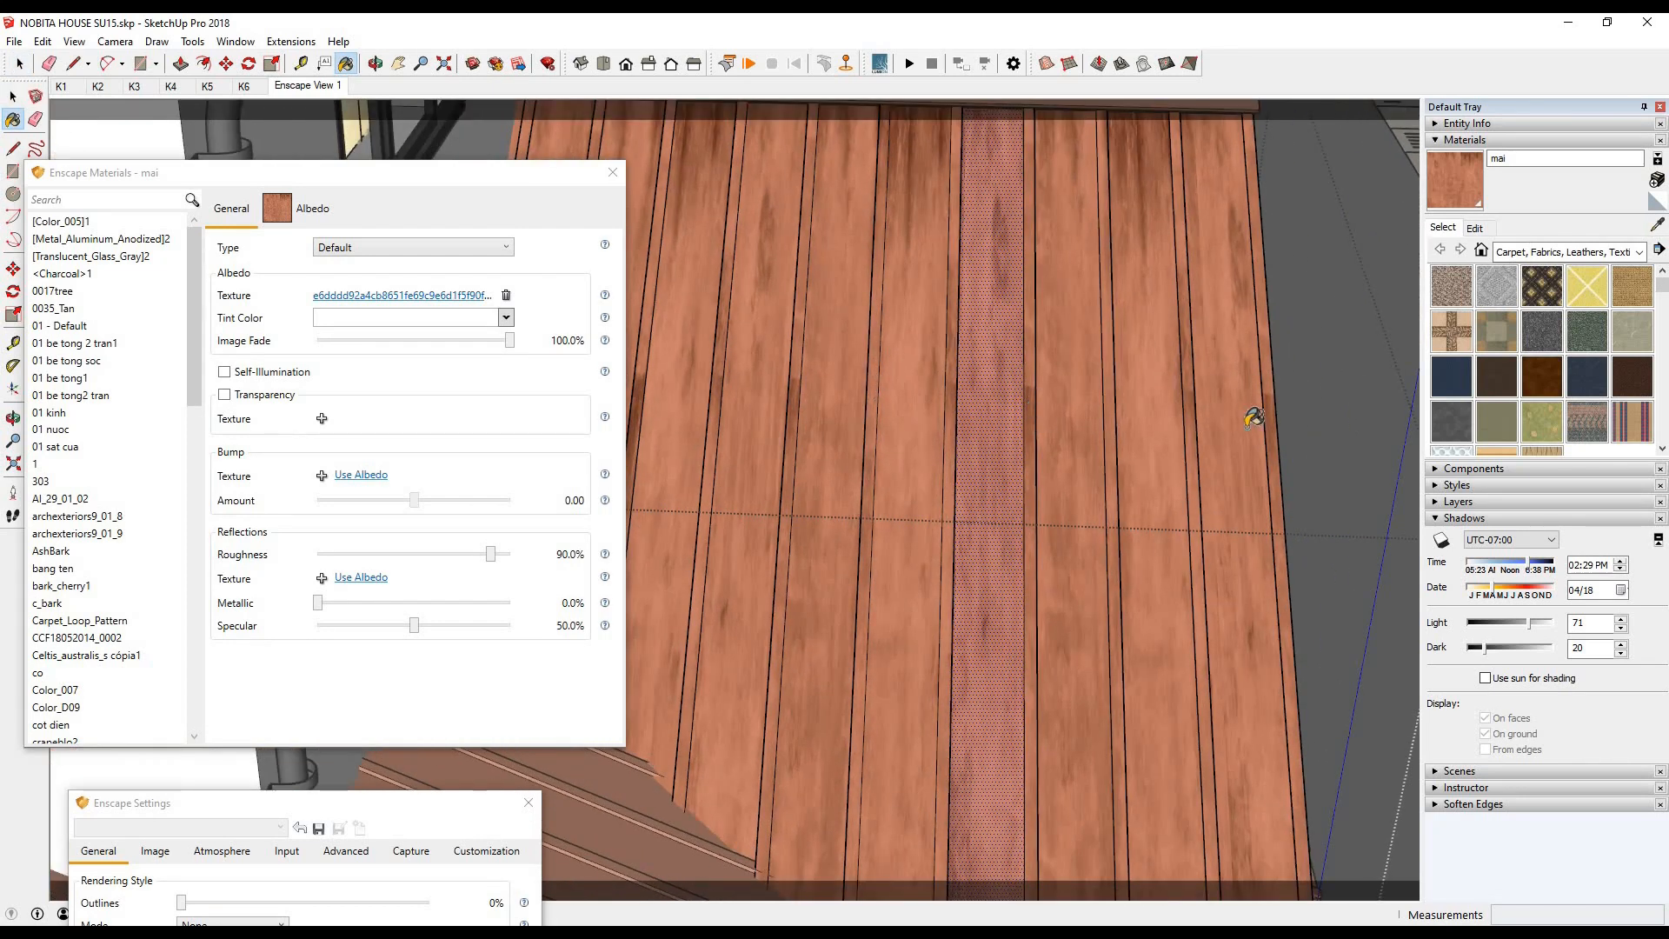
pyautogui.scroll(-3, 647, 374)
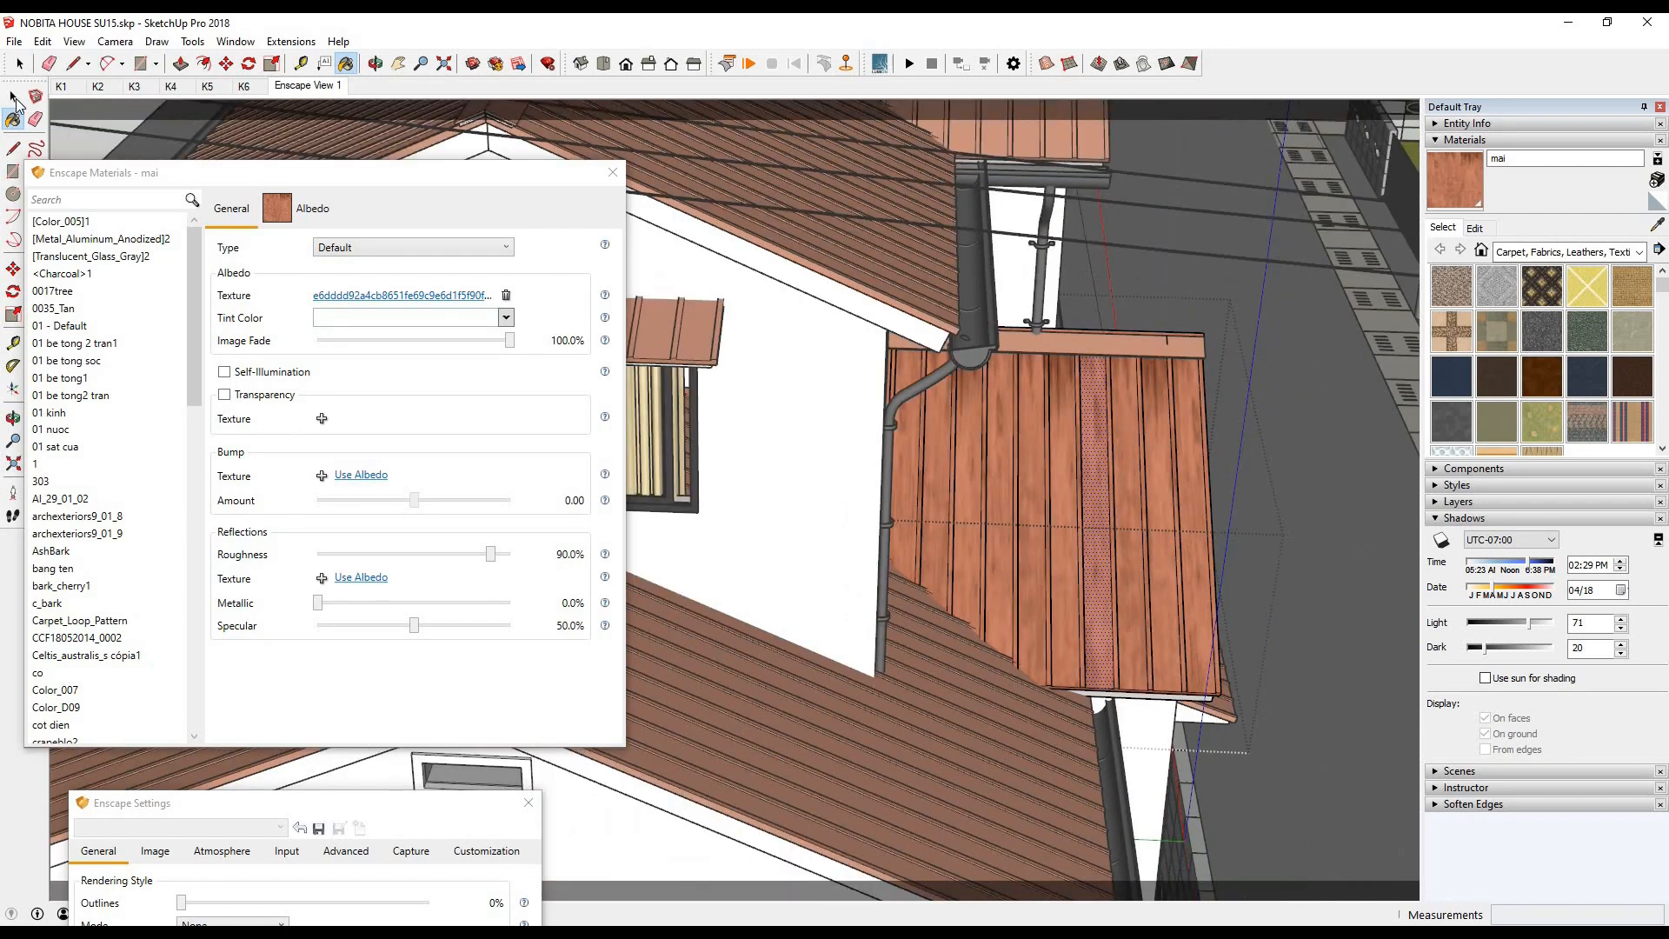
# - Bring the Enscape settings window back up, check the side roof in the render window and return to the model
pyautogui.press('space')
pyautogui.moveTo(374, 804); pyautogui.dragTo(355, 350)
pyautogui.moveTo(399, 928)
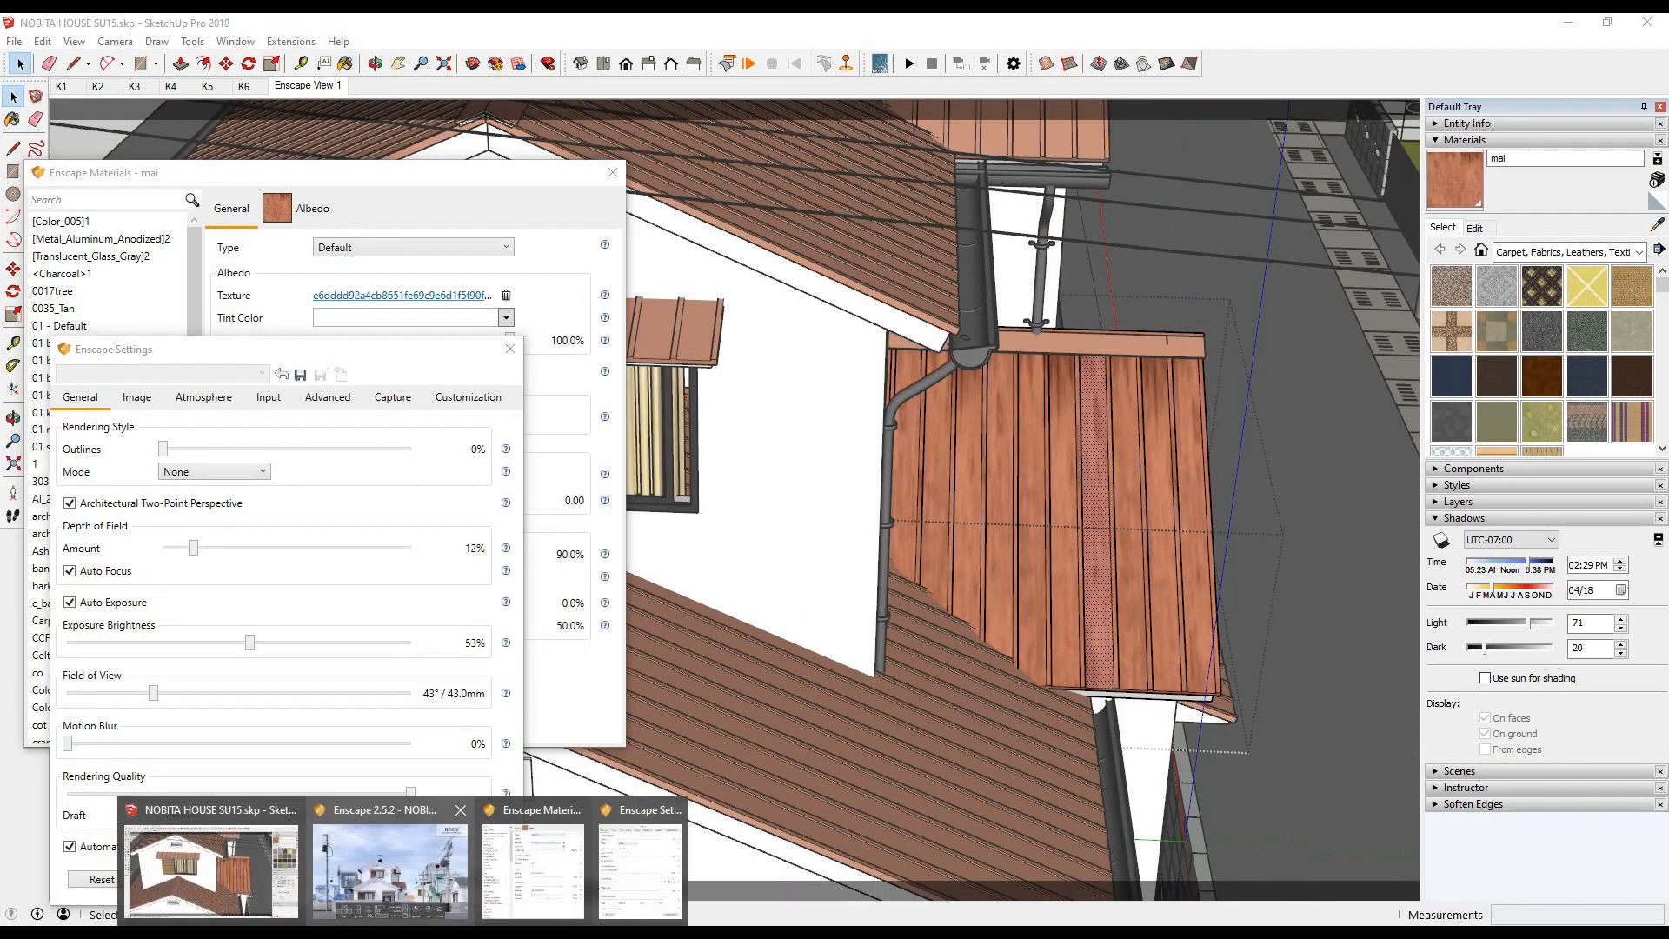
pyautogui.click(396, 874)
pyautogui.hotkey('alt', 'Tab')
# - Adjust the texture position on the lower side roof's middle panel and on the panel second from its outer edge
pyautogui.moveTo(956, 437); pyautogui.dragTo(915, 191, button='middle')
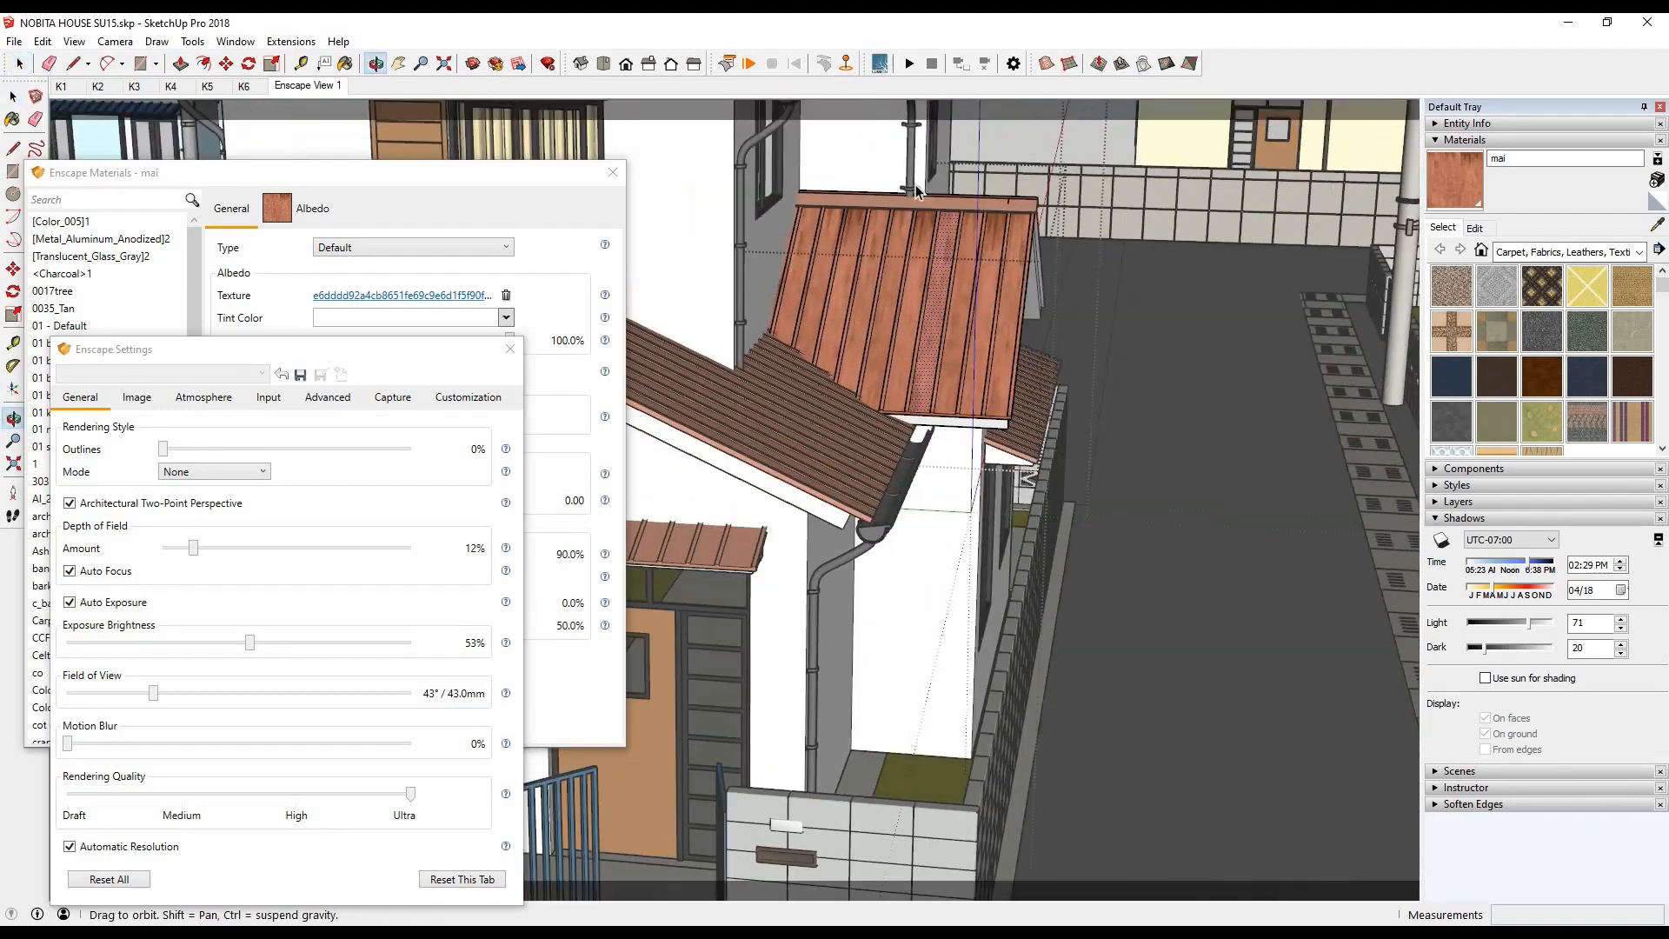
pyautogui.scroll(4, 915, 252)
pyautogui.moveTo(983, 260)
pyautogui.mouseDown(button='middle')
pyautogui.moveTo(1080, 348)
pyautogui.moveTo(1008, 300)
pyautogui.mouseUp(button='middle')
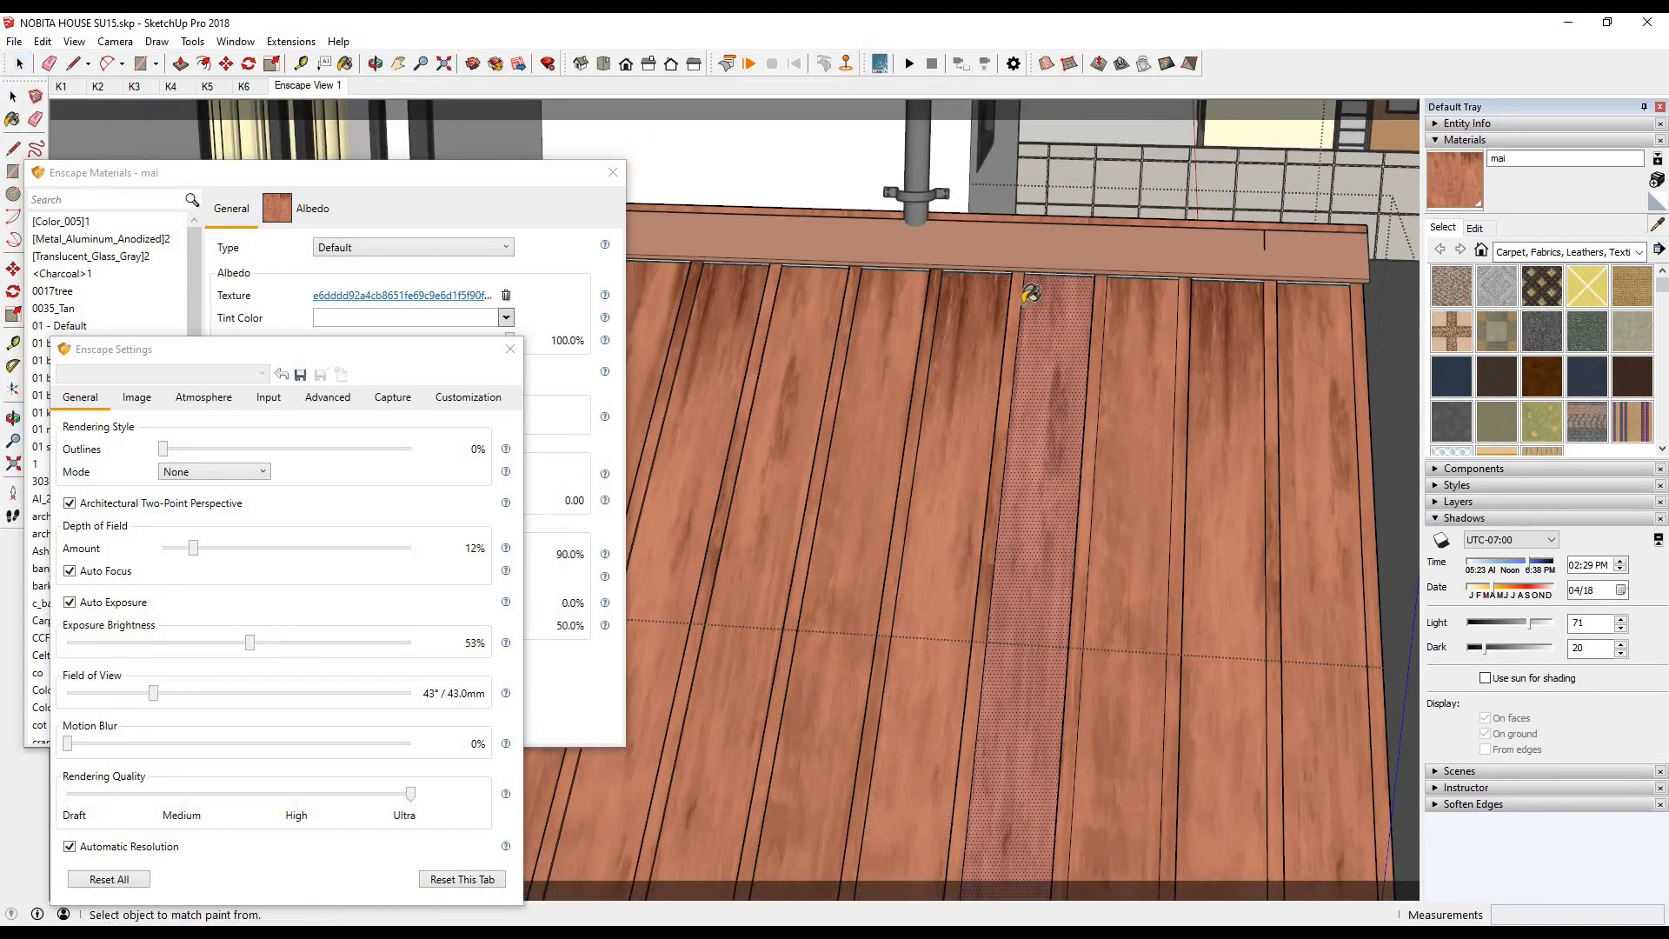
pyautogui.rightClick(952, 317)
pyautogui.moveTo(1170, 541)
pyautogui.click(1234, 540)
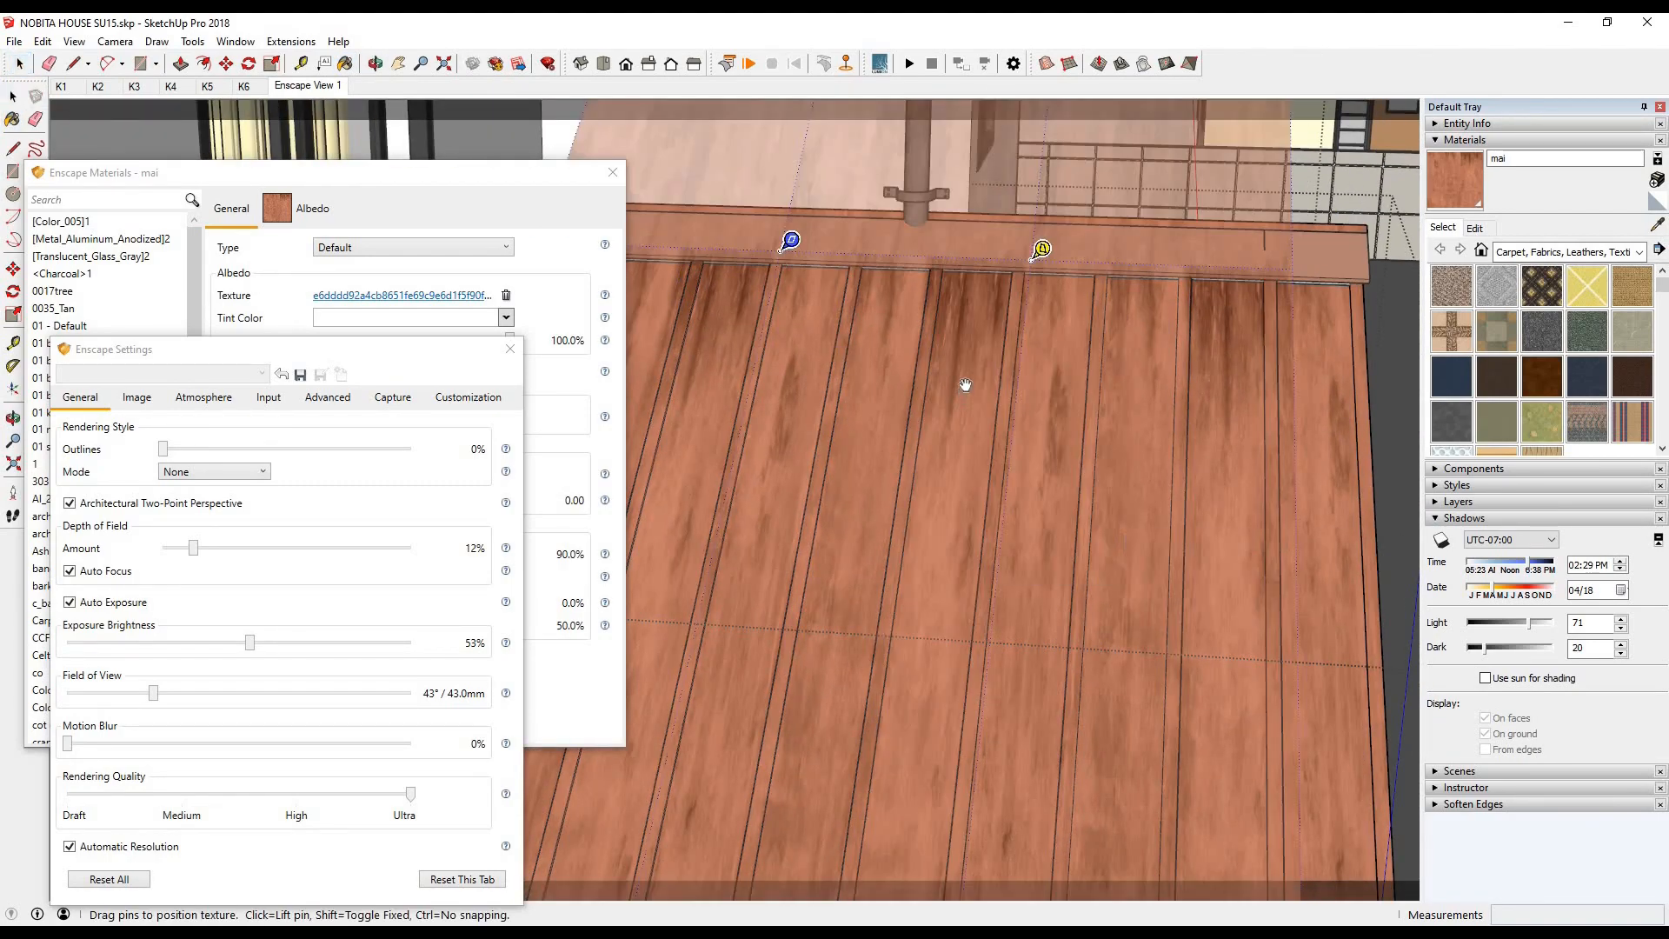
pyautogui.rightClick(1213, 352)
pyautogui.moveTo(1292, 572)
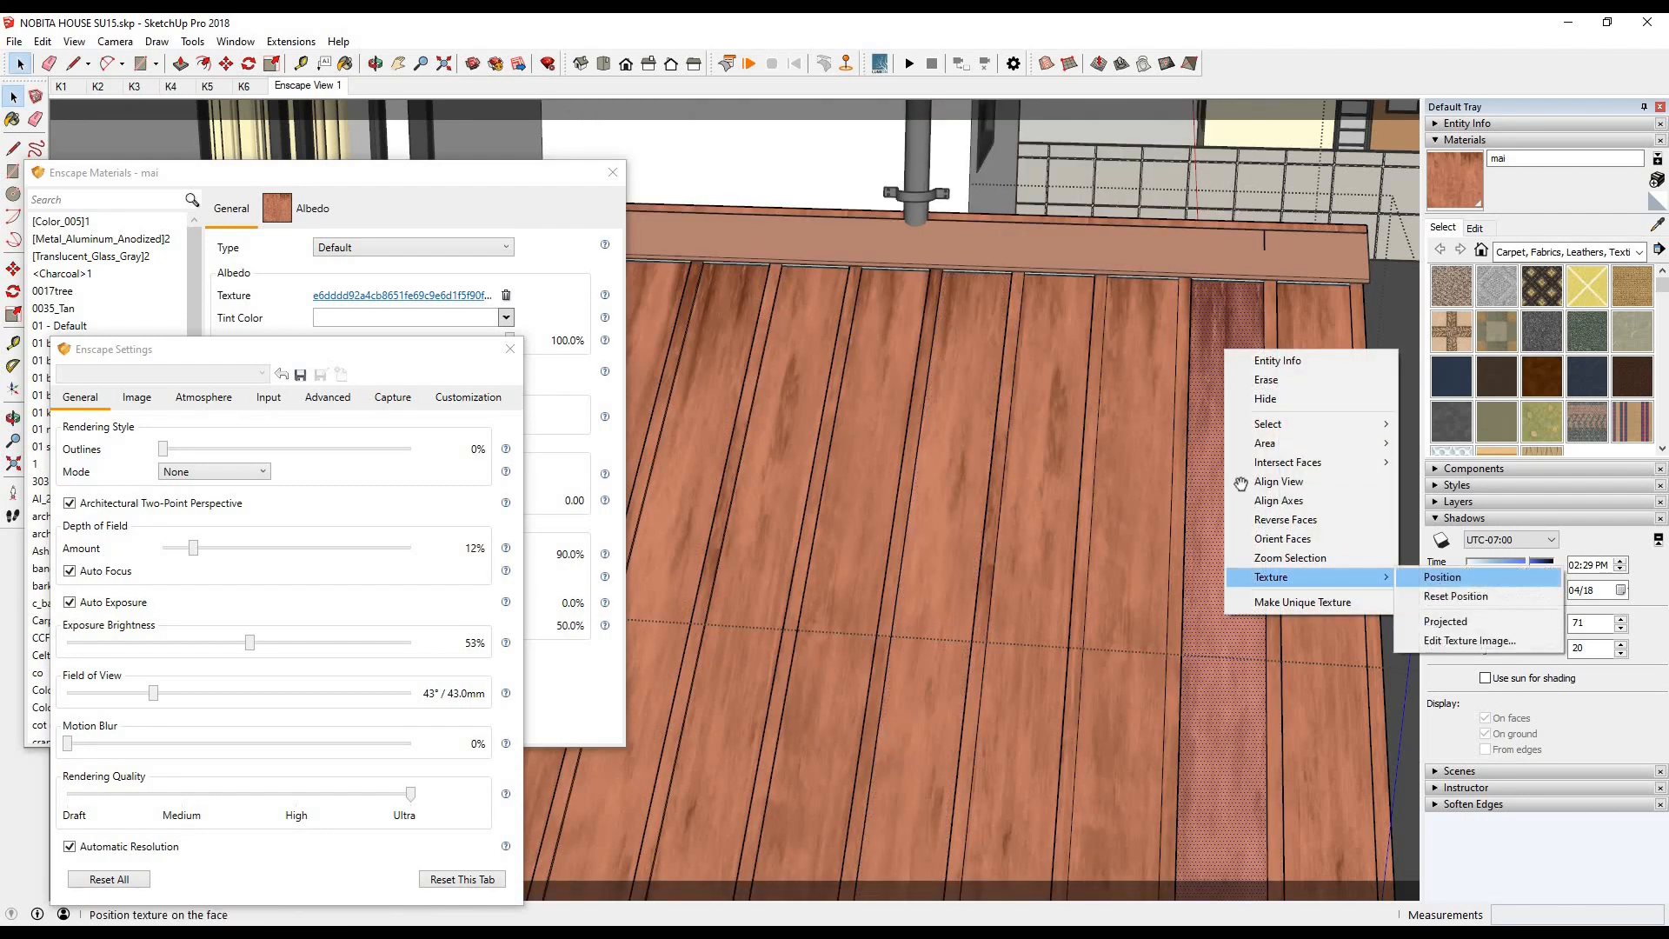
pyautogui.click(1412, 578)
pyautogui.press('Return')
pyautogui.scroll(-4, 1190, 452)
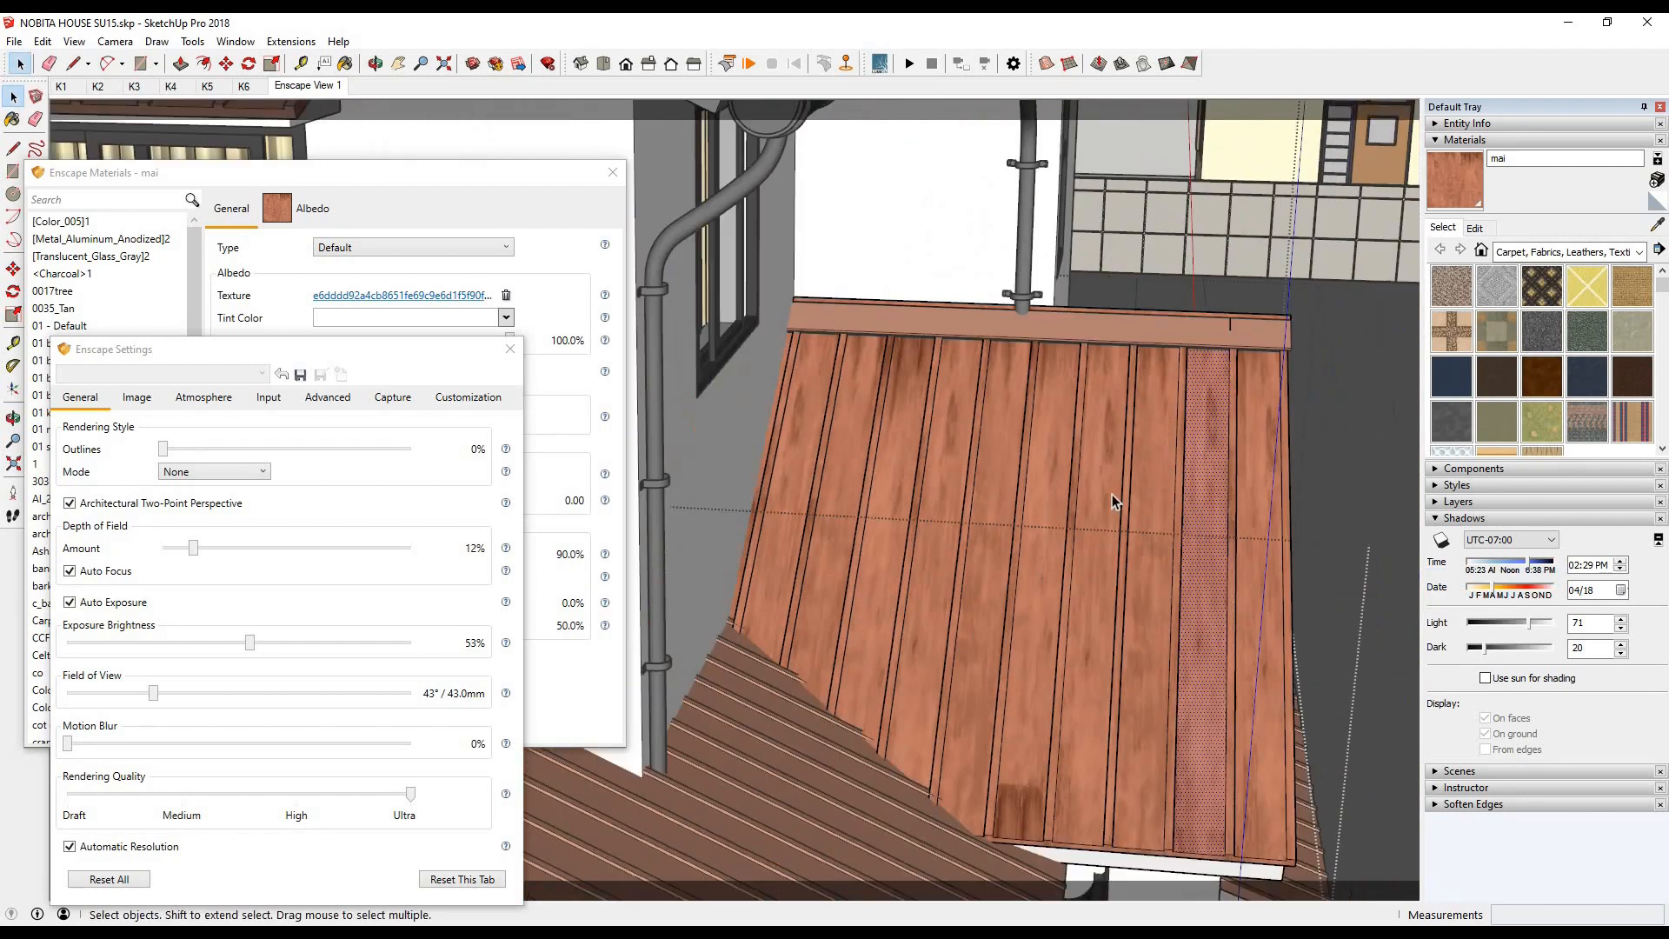
# - Realign the texture pins on the panel near the side roof's outer edge to the roof slope, apply the position and check the render
pyautogui.scroll(1, 1217, 446)
pyautogui.rightClick(1230, 428)
pyautogui.click(1435, 651)
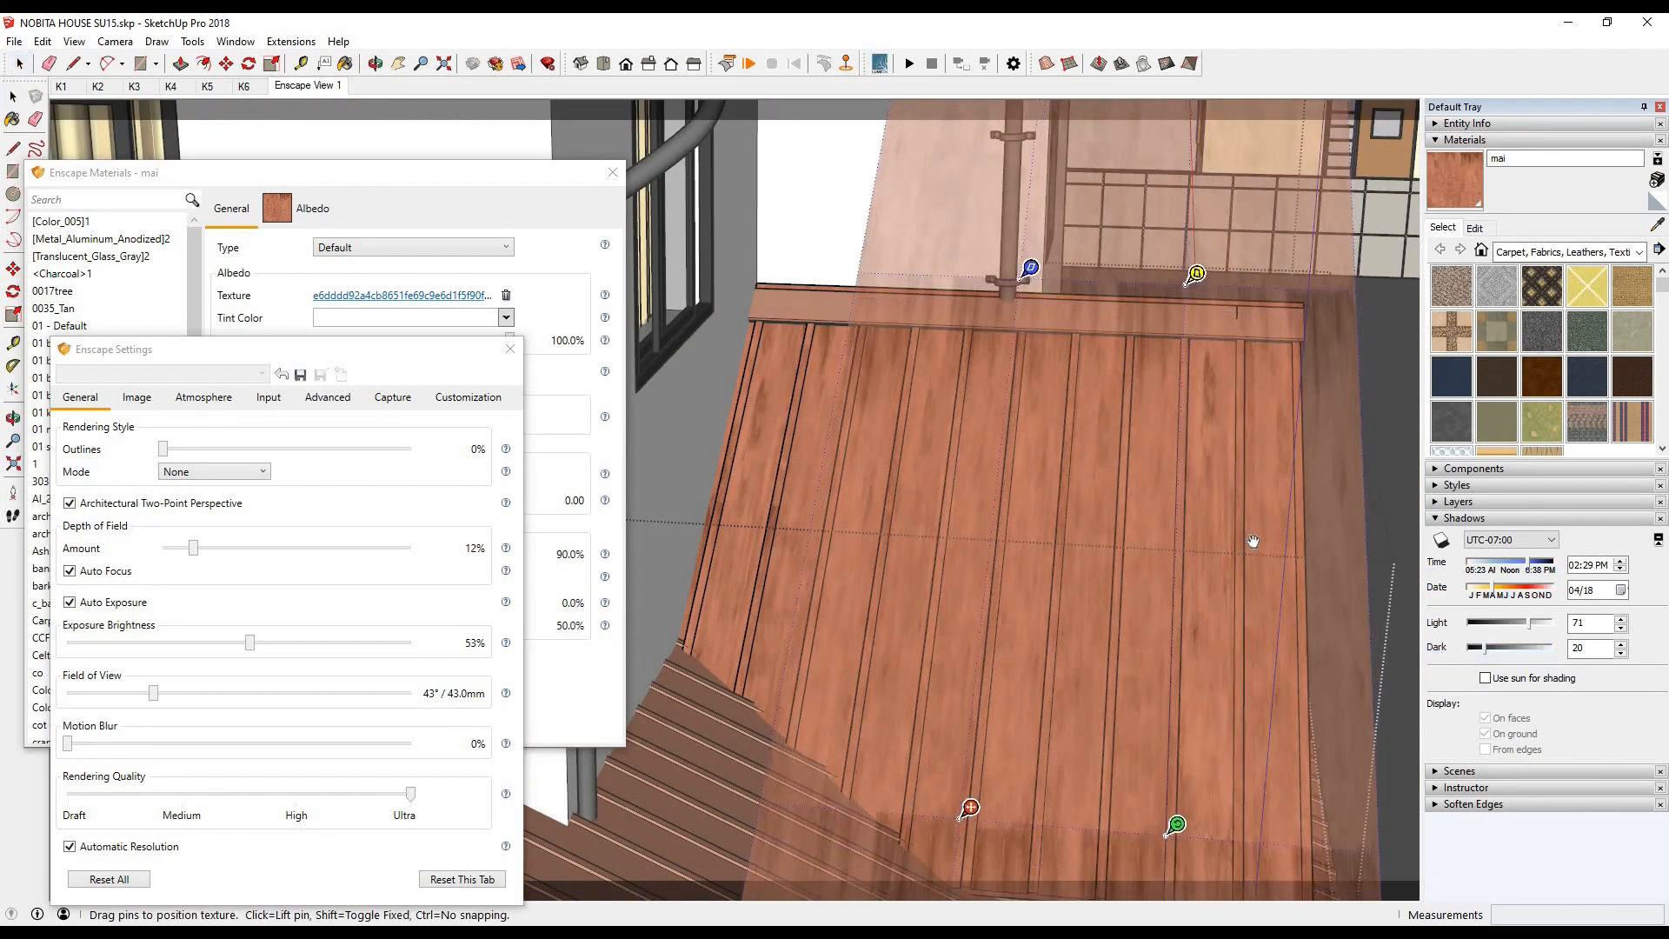
pyautogui.moveTo(1189, 768); pyautogui.dragTo(1182, 767)
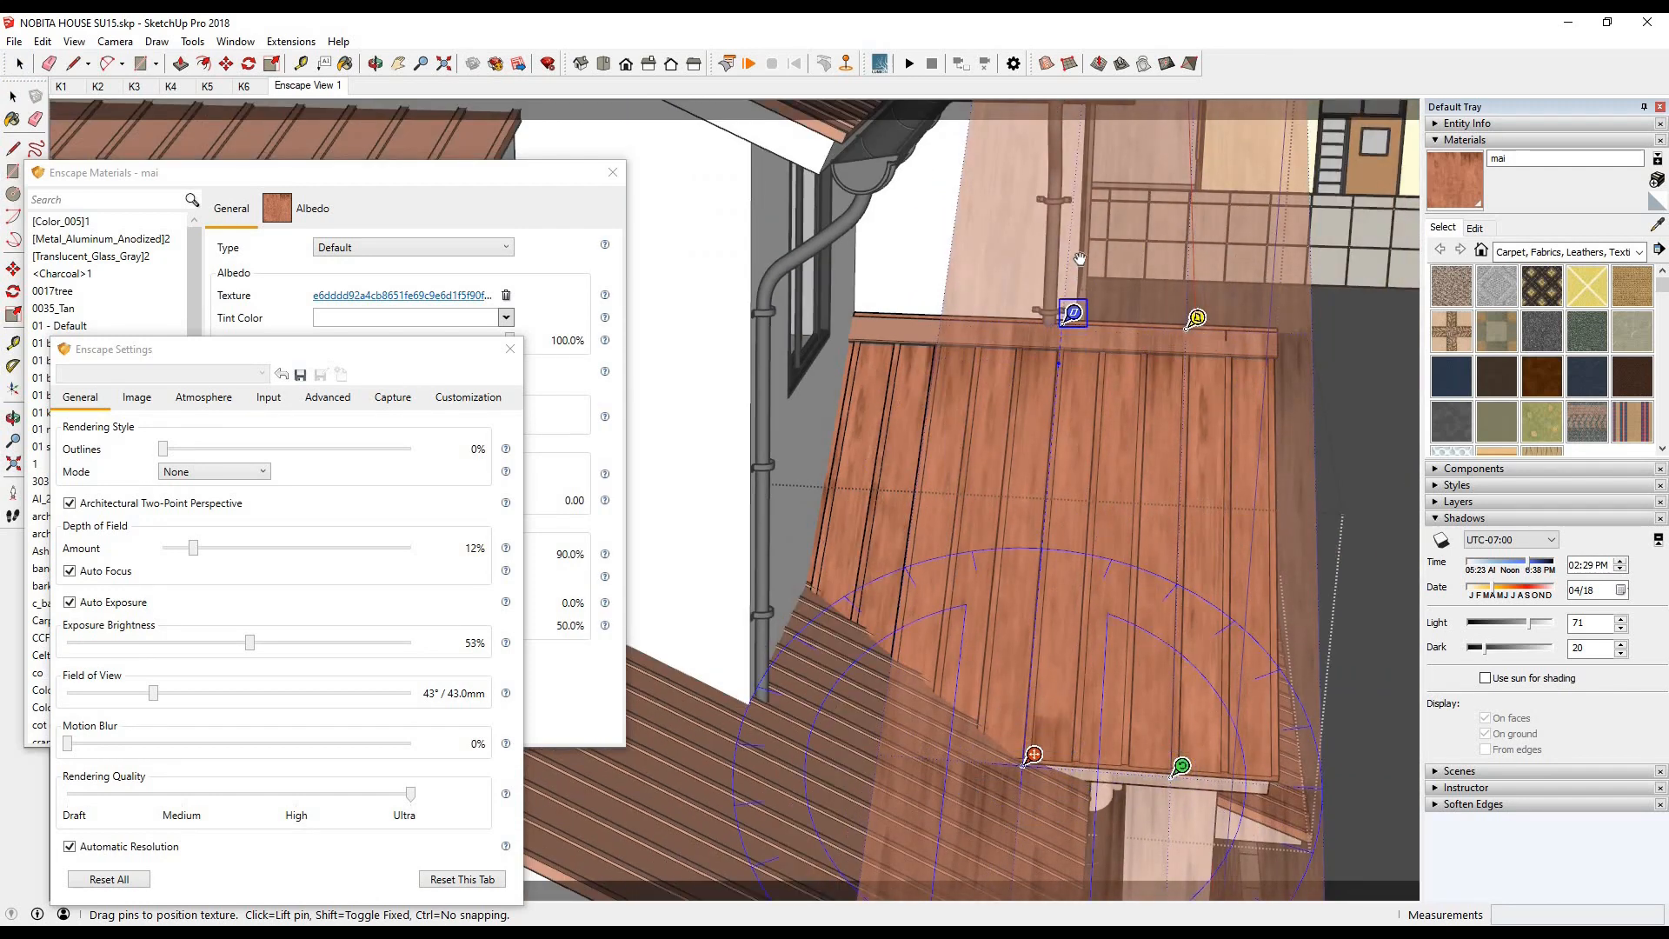
pyautogui.press('Return')
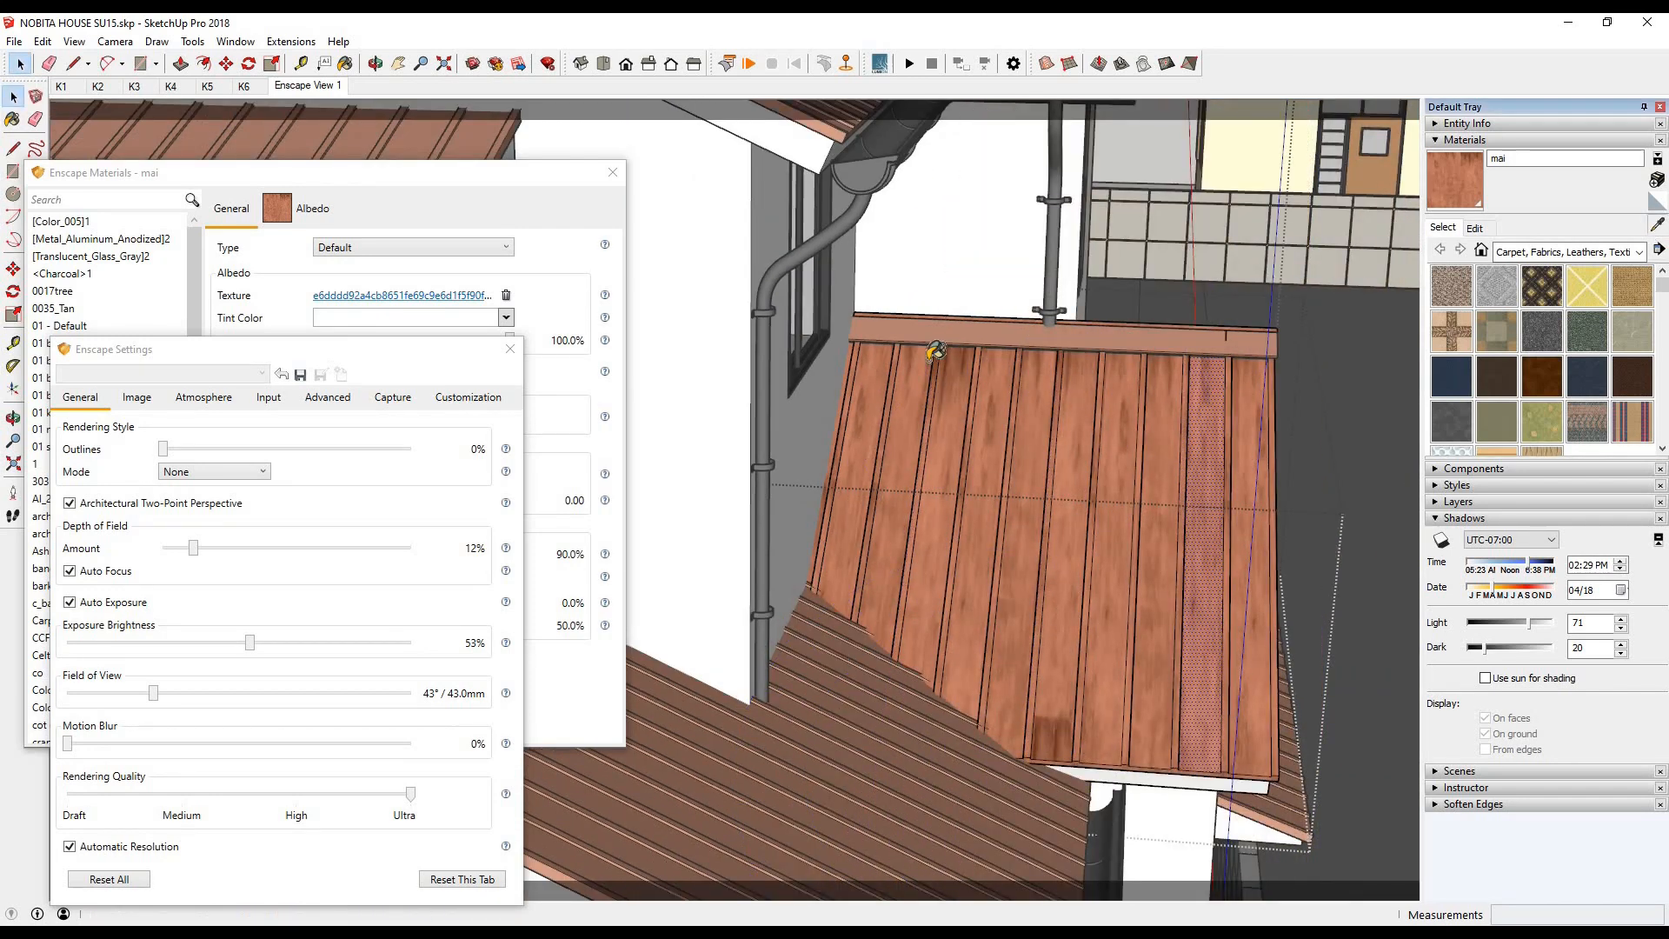
pyautogui.moveTo(440, 924)
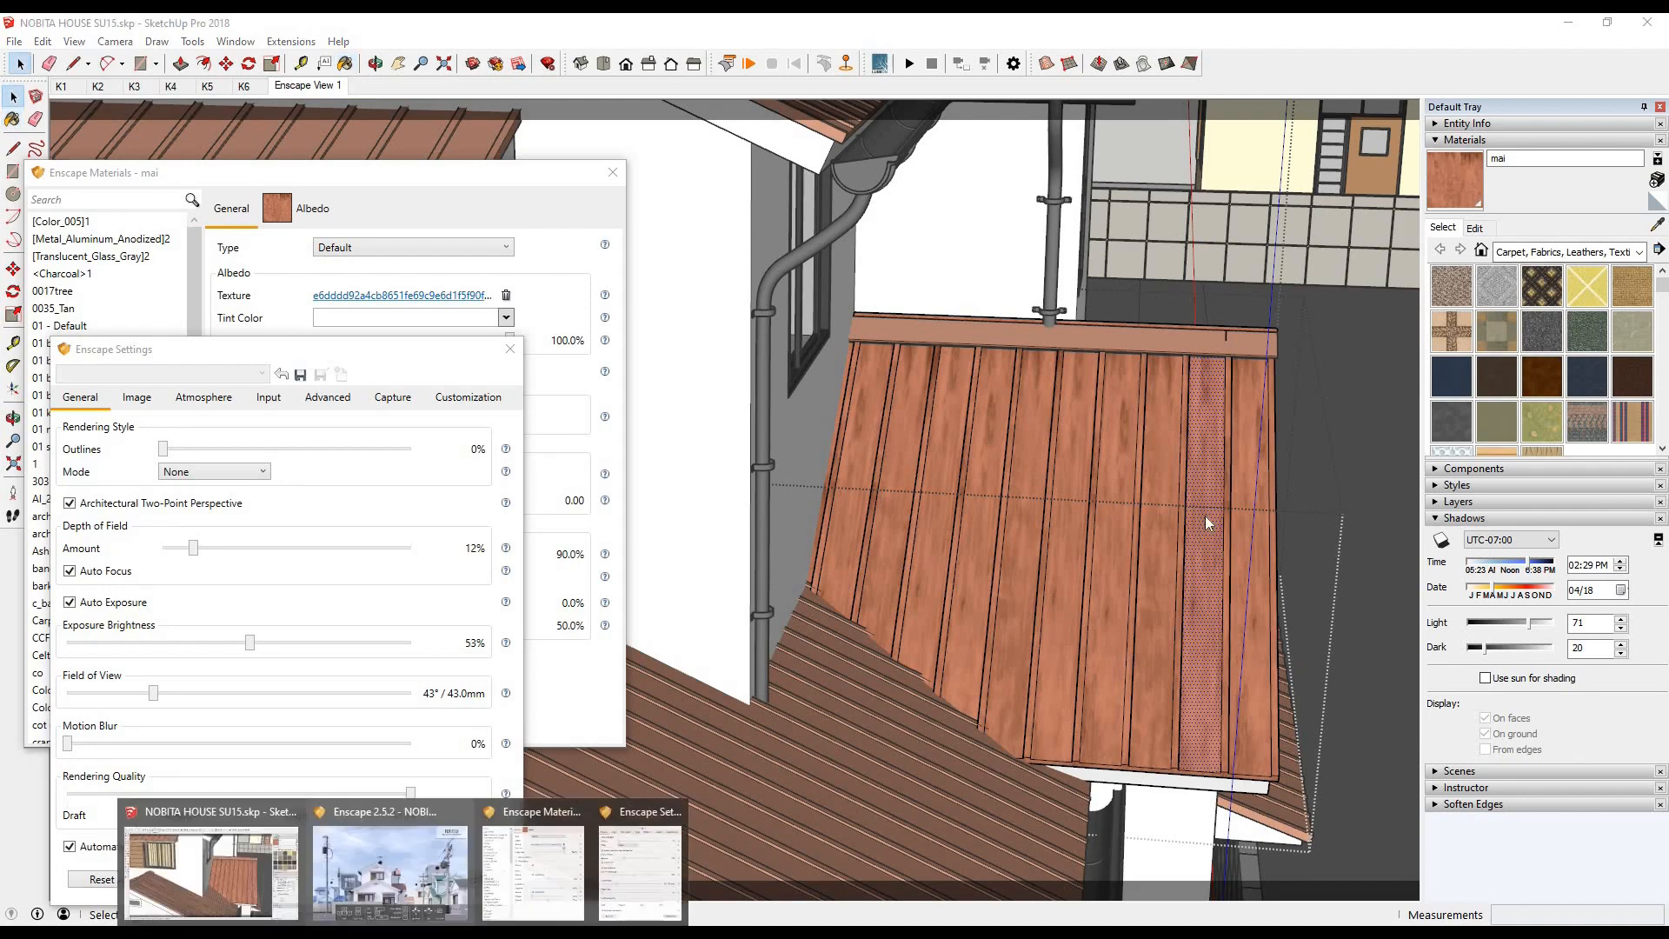
pyautogui.click(403, 866)
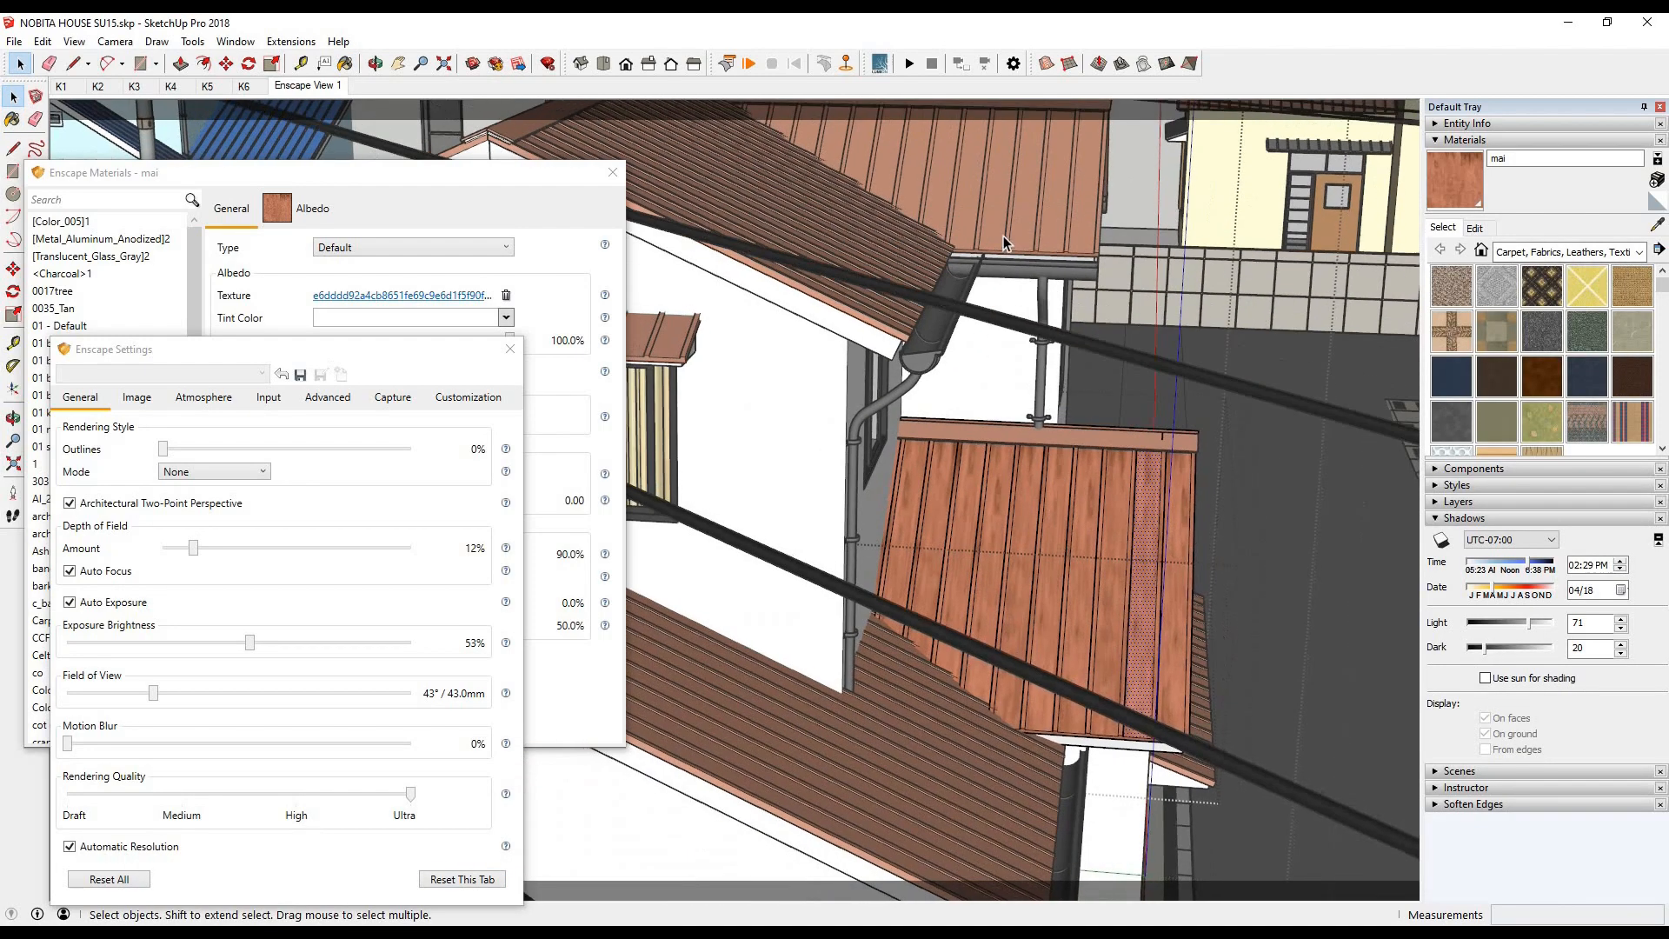
# - Hide the rest of the model around the lower side roof component being edited
pyautogui.hotkey('alt', 'v')
pyautogui.press('Up')
pyautogui.press('Up')
pyautogui.press('Right')
pyautogui.press('Return')
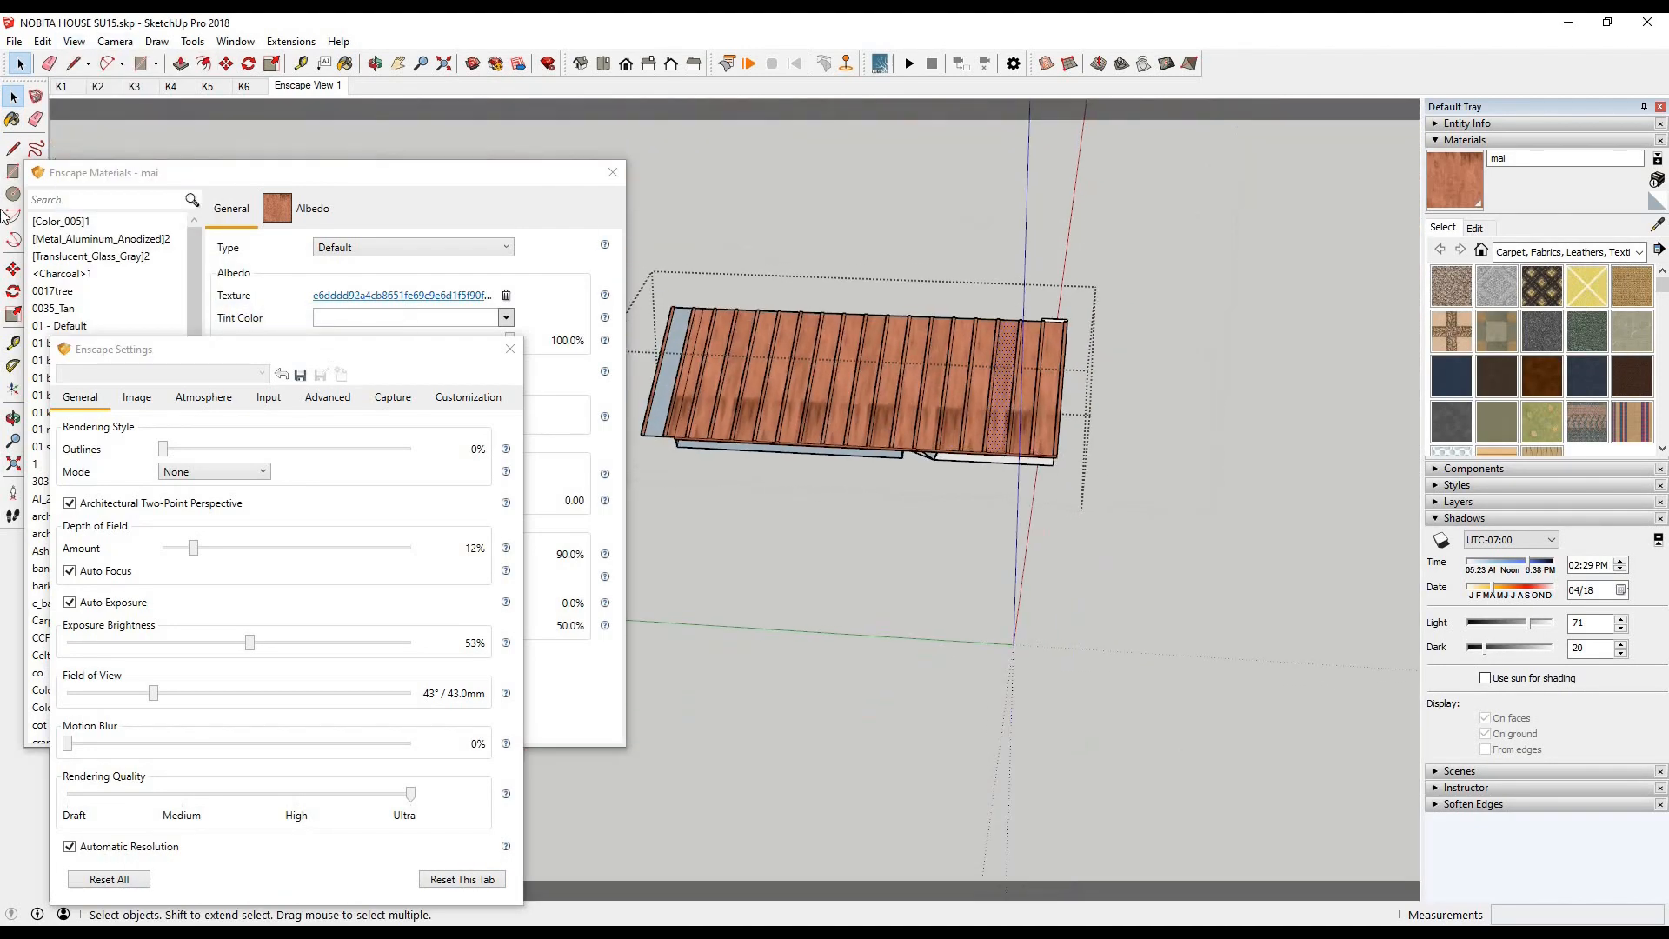
# - Adjust the texture position on the isolated side roof's panel second from its outer edge and apply it
pyautogui.press('b')
pyautogui.scroll(2, 1036, 390)
pyautogui.scroll(2, 817, 424)
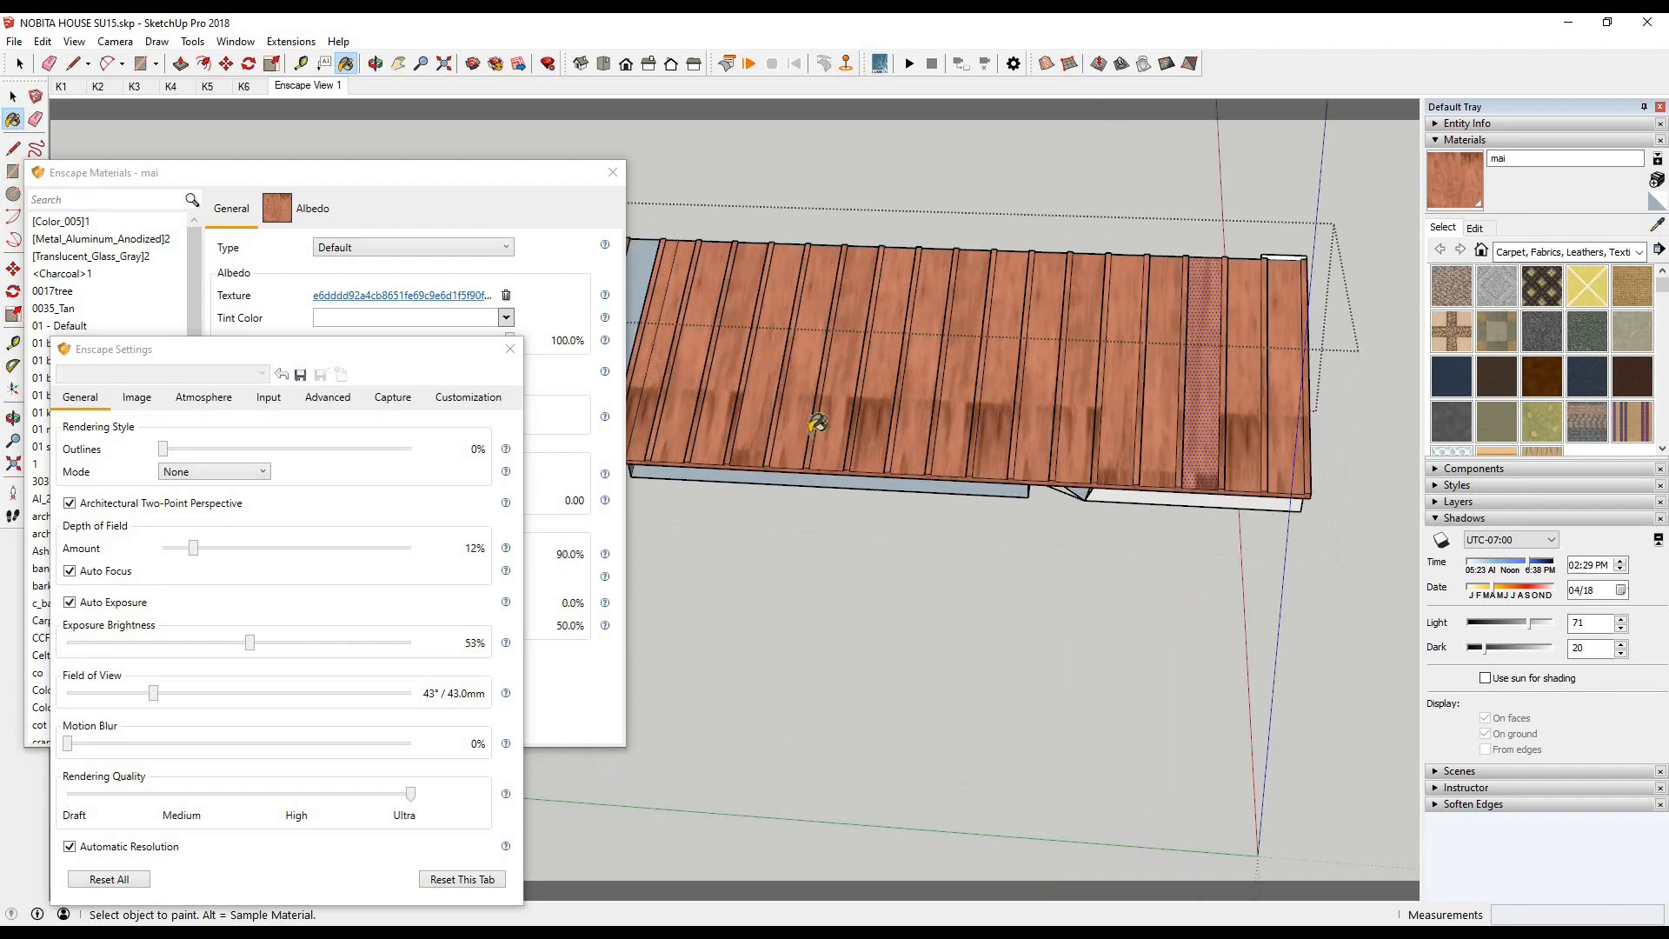
pyautogui.click(14, 98)
pyautogui.scroll(3, 1255, 417)
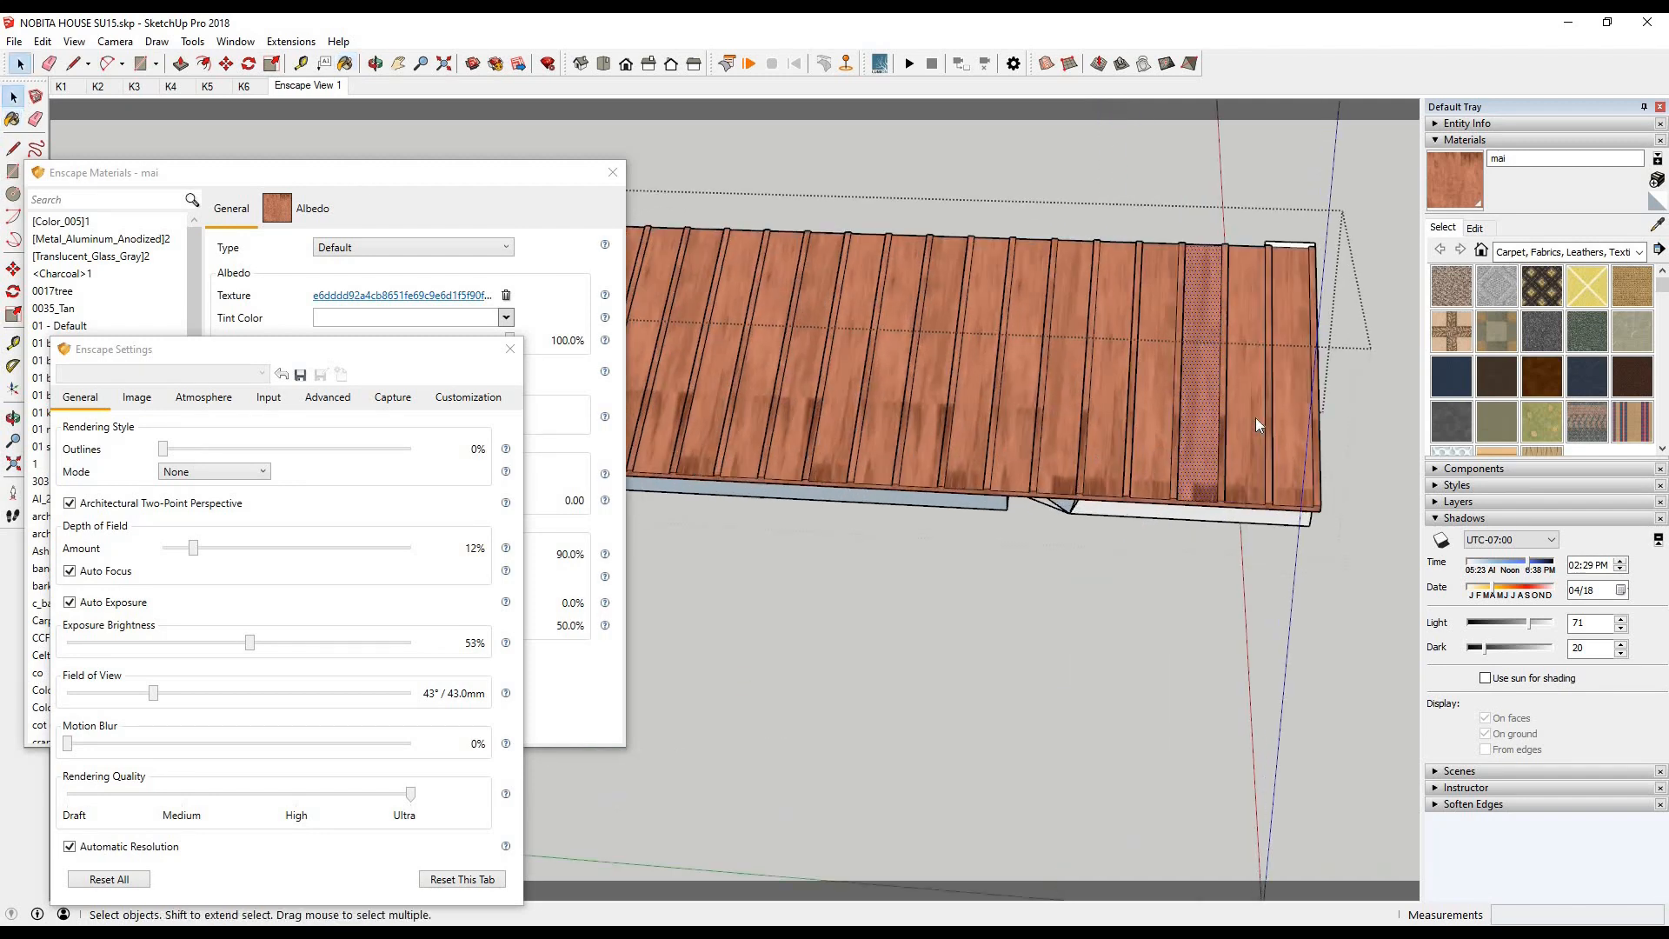
pyautogui.rightClick(1233, 413)
pyautogui.moveTo(1282, 641)
pyautogui.click(1445, 641)
pyautogui.press('Return')
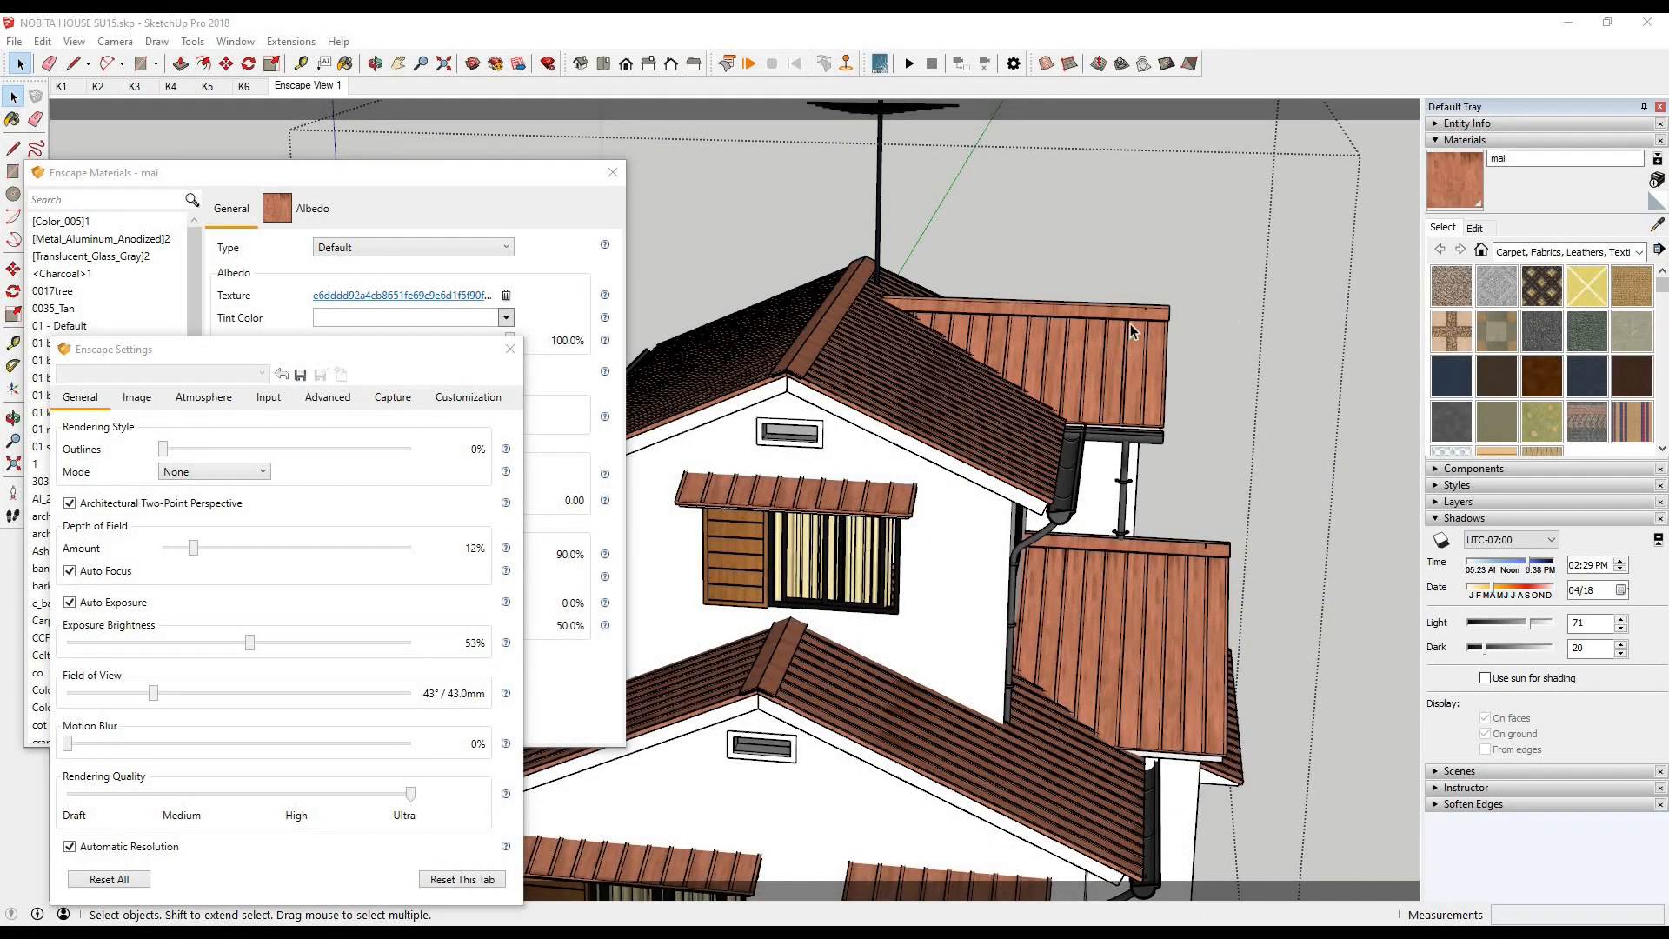
# - Leave the roof component to return to the full street model and bring up the Enscape render window
pyautogui.scroll(3, 1132, 329)
pyautogui.click(1252, 334)
pyautogui.scroll(-5, 1046, 459)
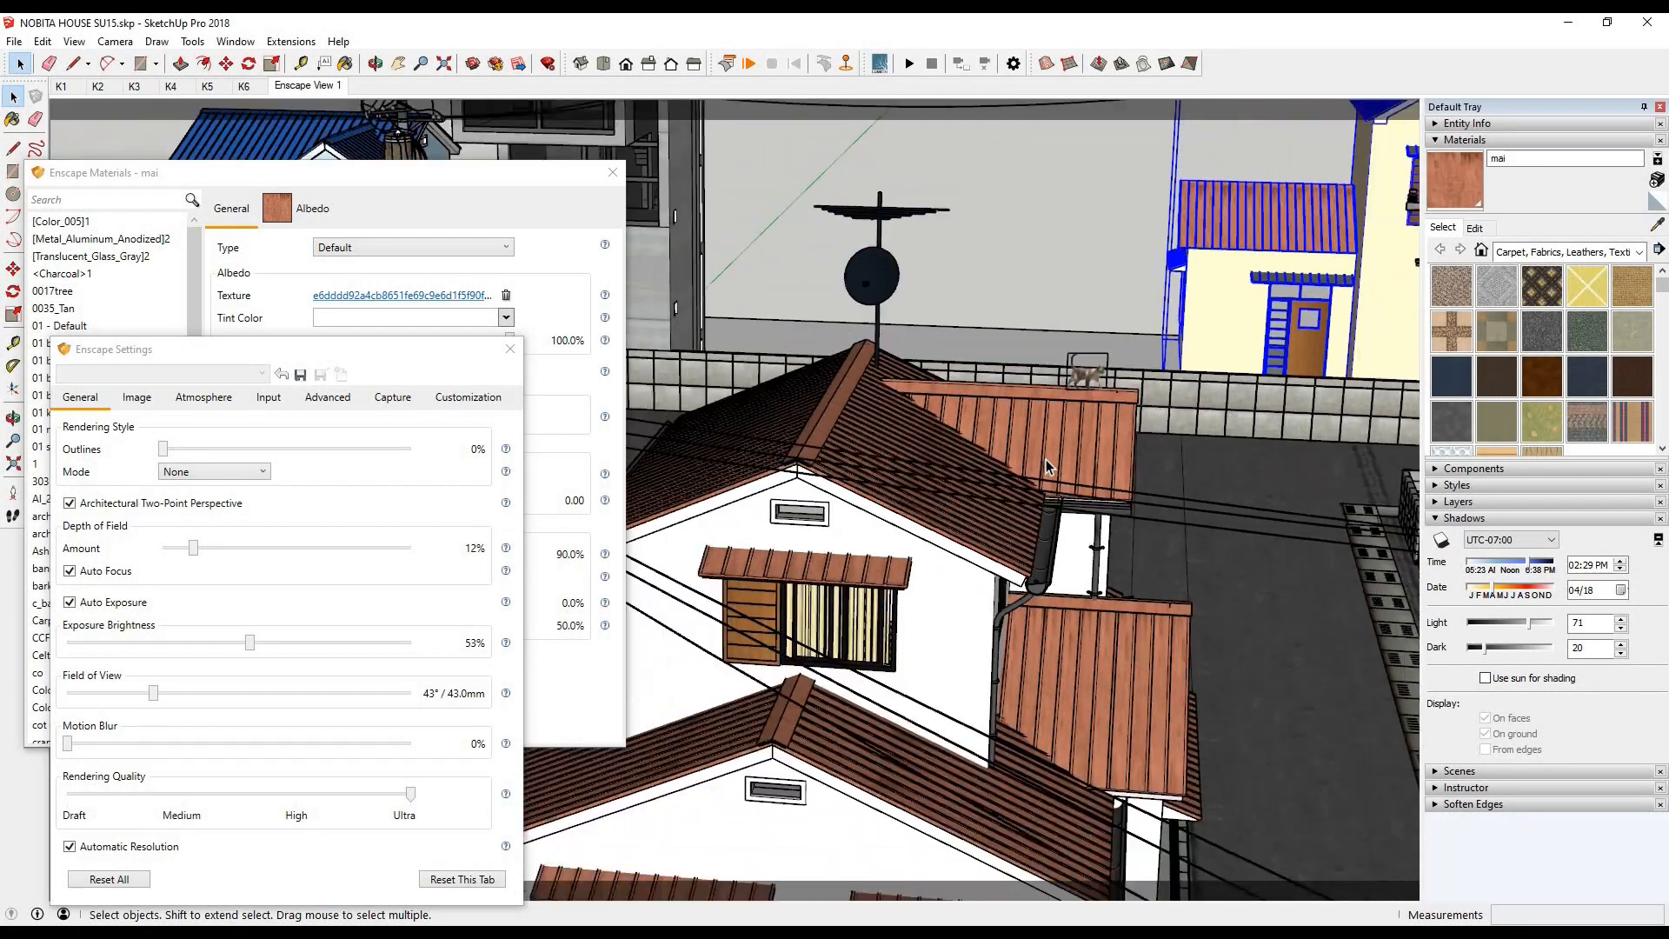
pyautogui.moveTo(1046, 459); pyautogui.dragTo(1059, 426, button='middle')
pyautogui.click(305, 90)
pyautogui.click(414, 931)
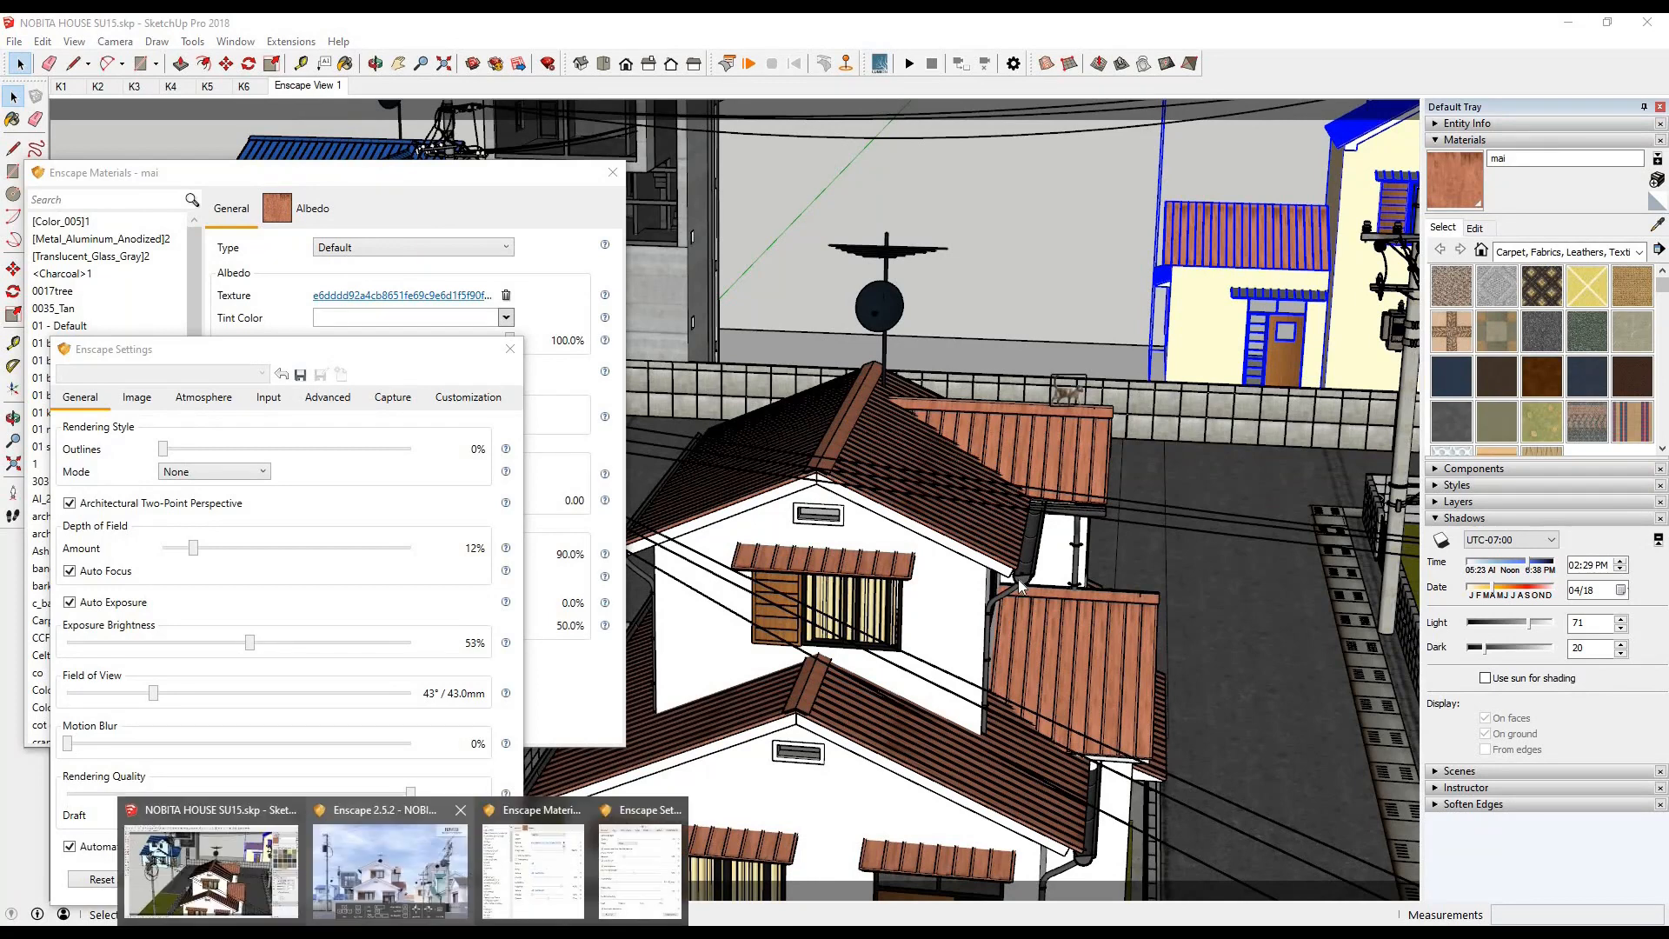
pyautogui.click(397, 873)
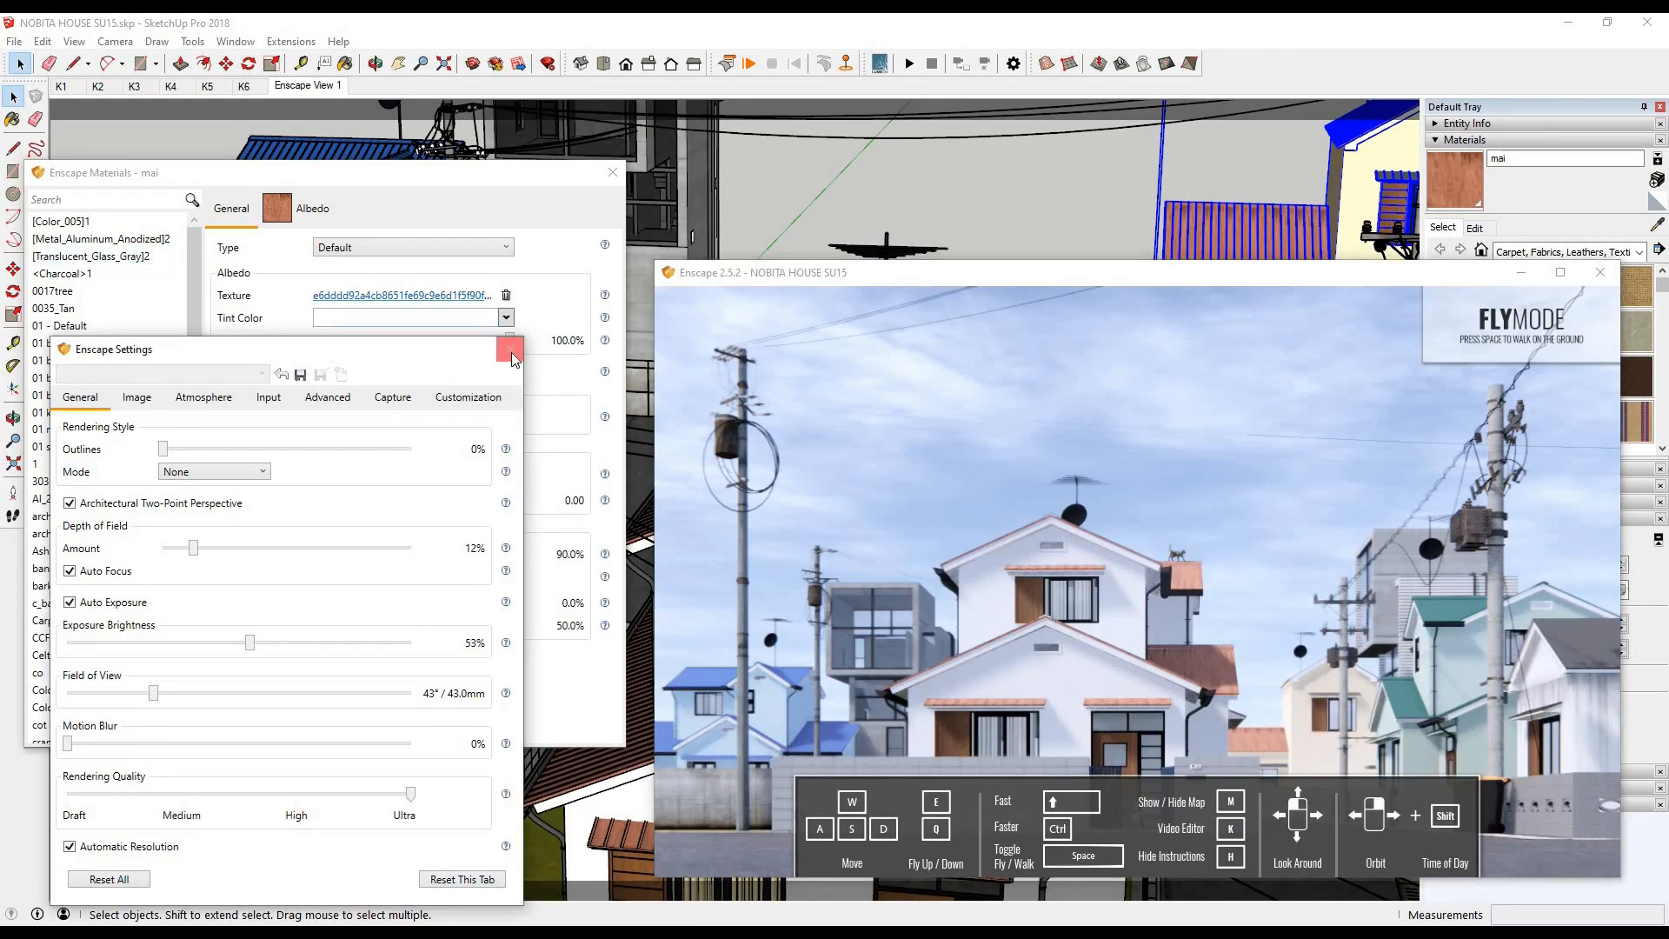
# - Close the Enscape materials and settings windows, then open the Enscape Asset Library and place it clear of the house
pyautogui.click(613, 172)
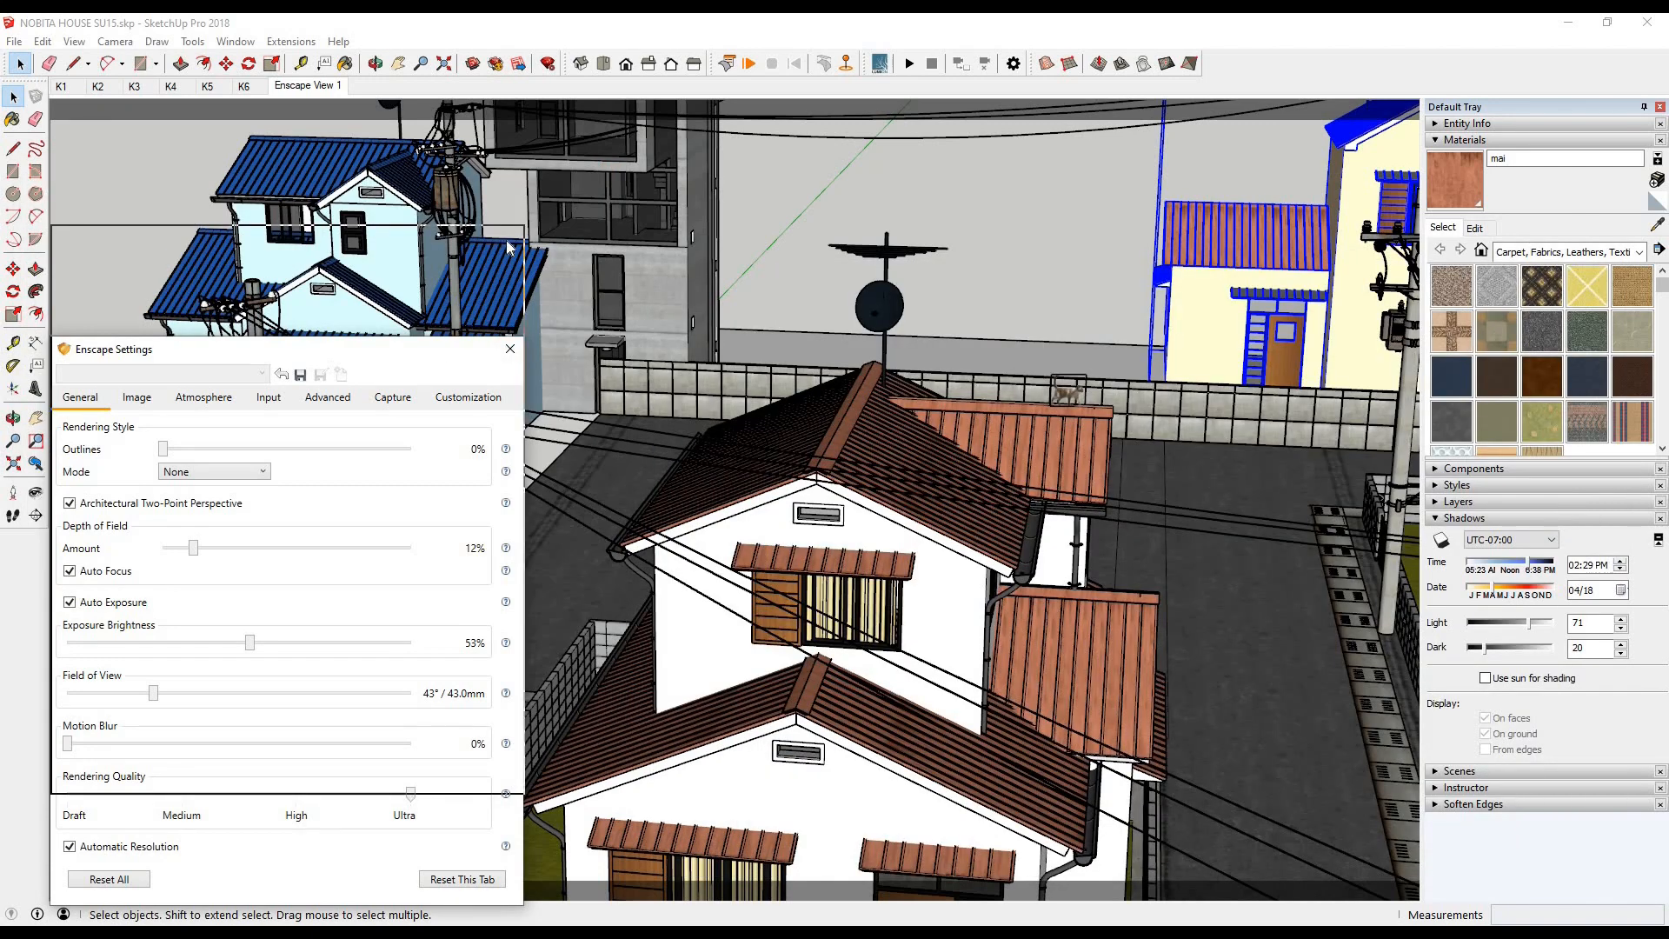
pyautogui.click(302, 43)
pyautogui.click(316, 106)
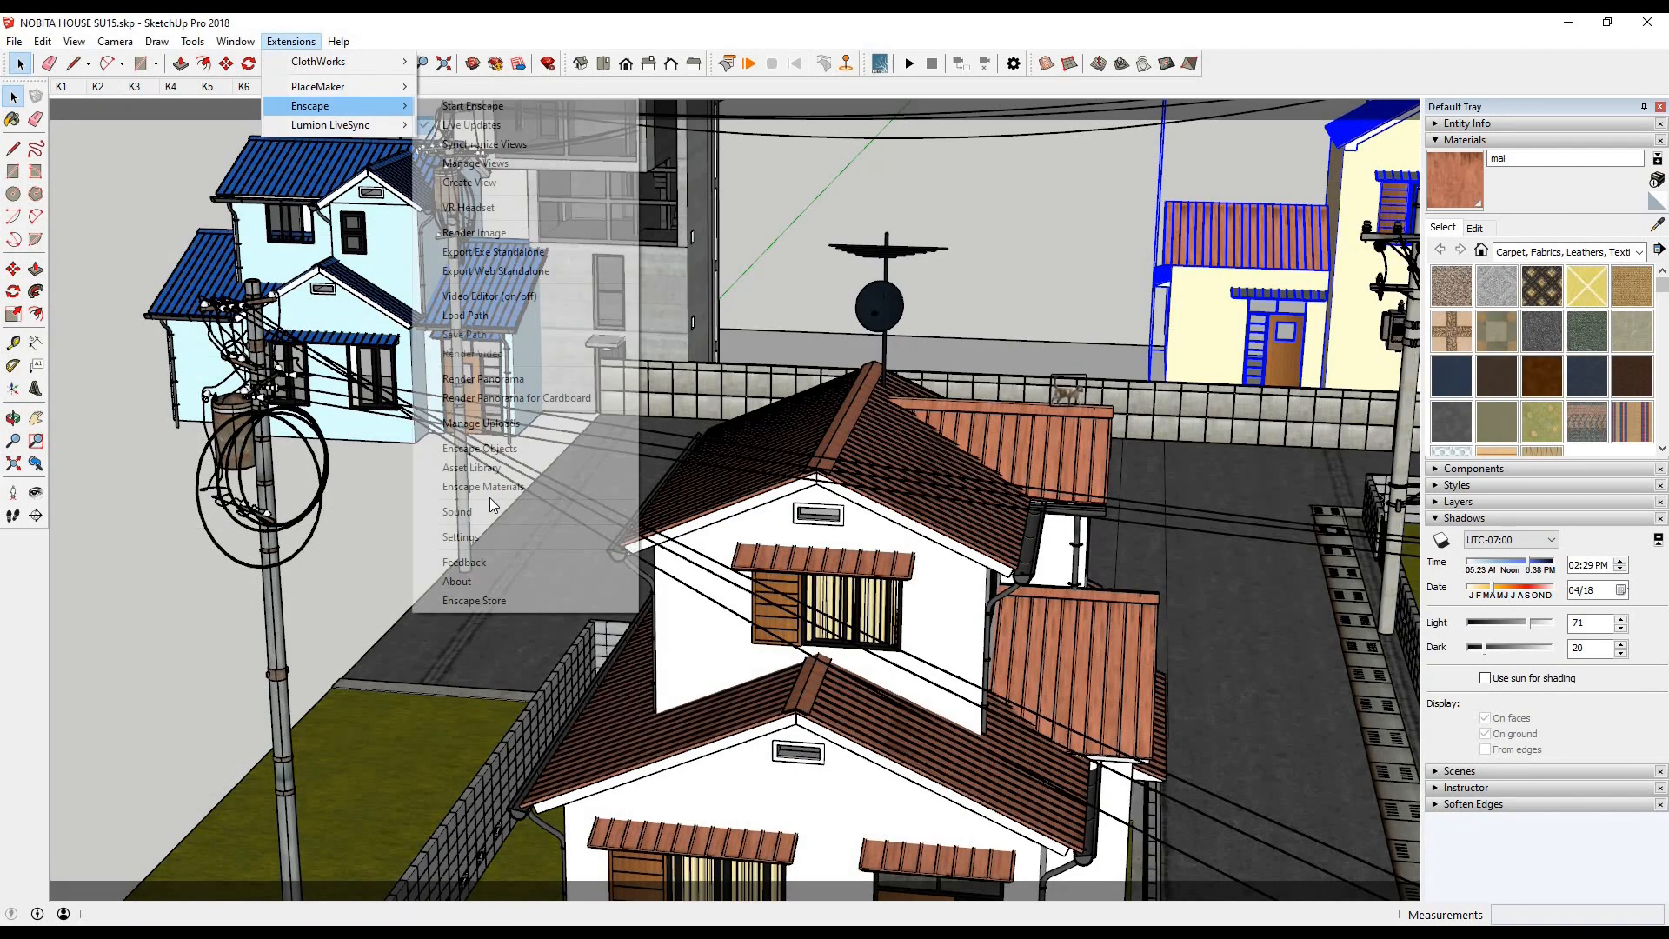
pyautogui.click(488, 470)
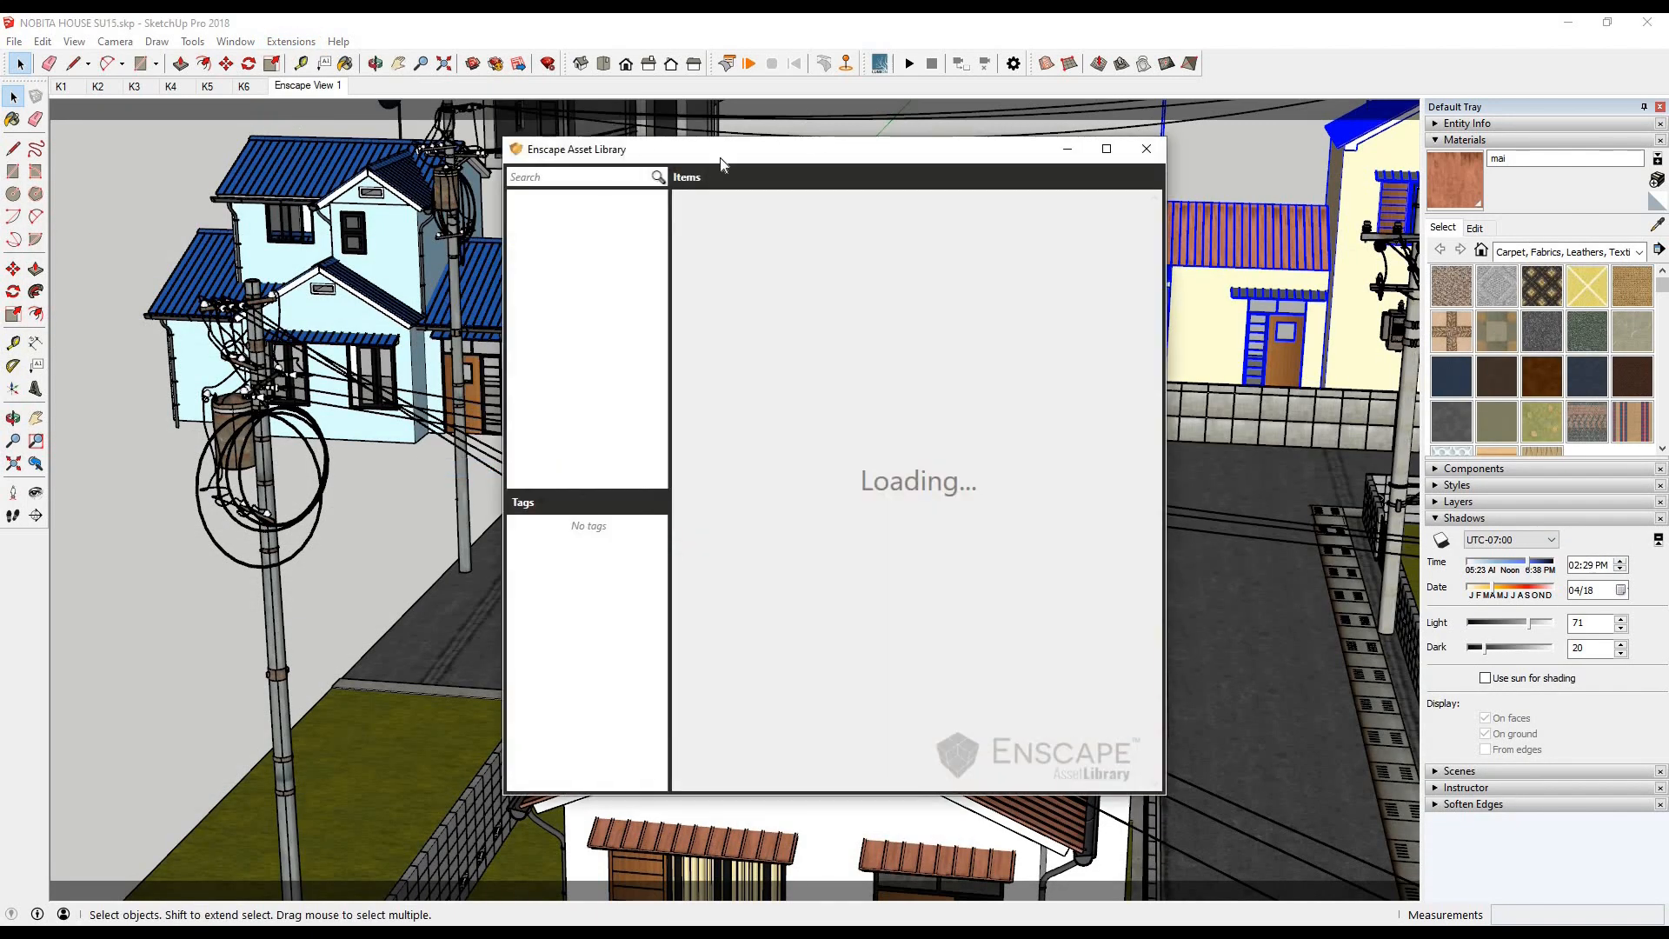
pyautogui.moveTo(721, 163); pyautogui.dragTo(376, 122)
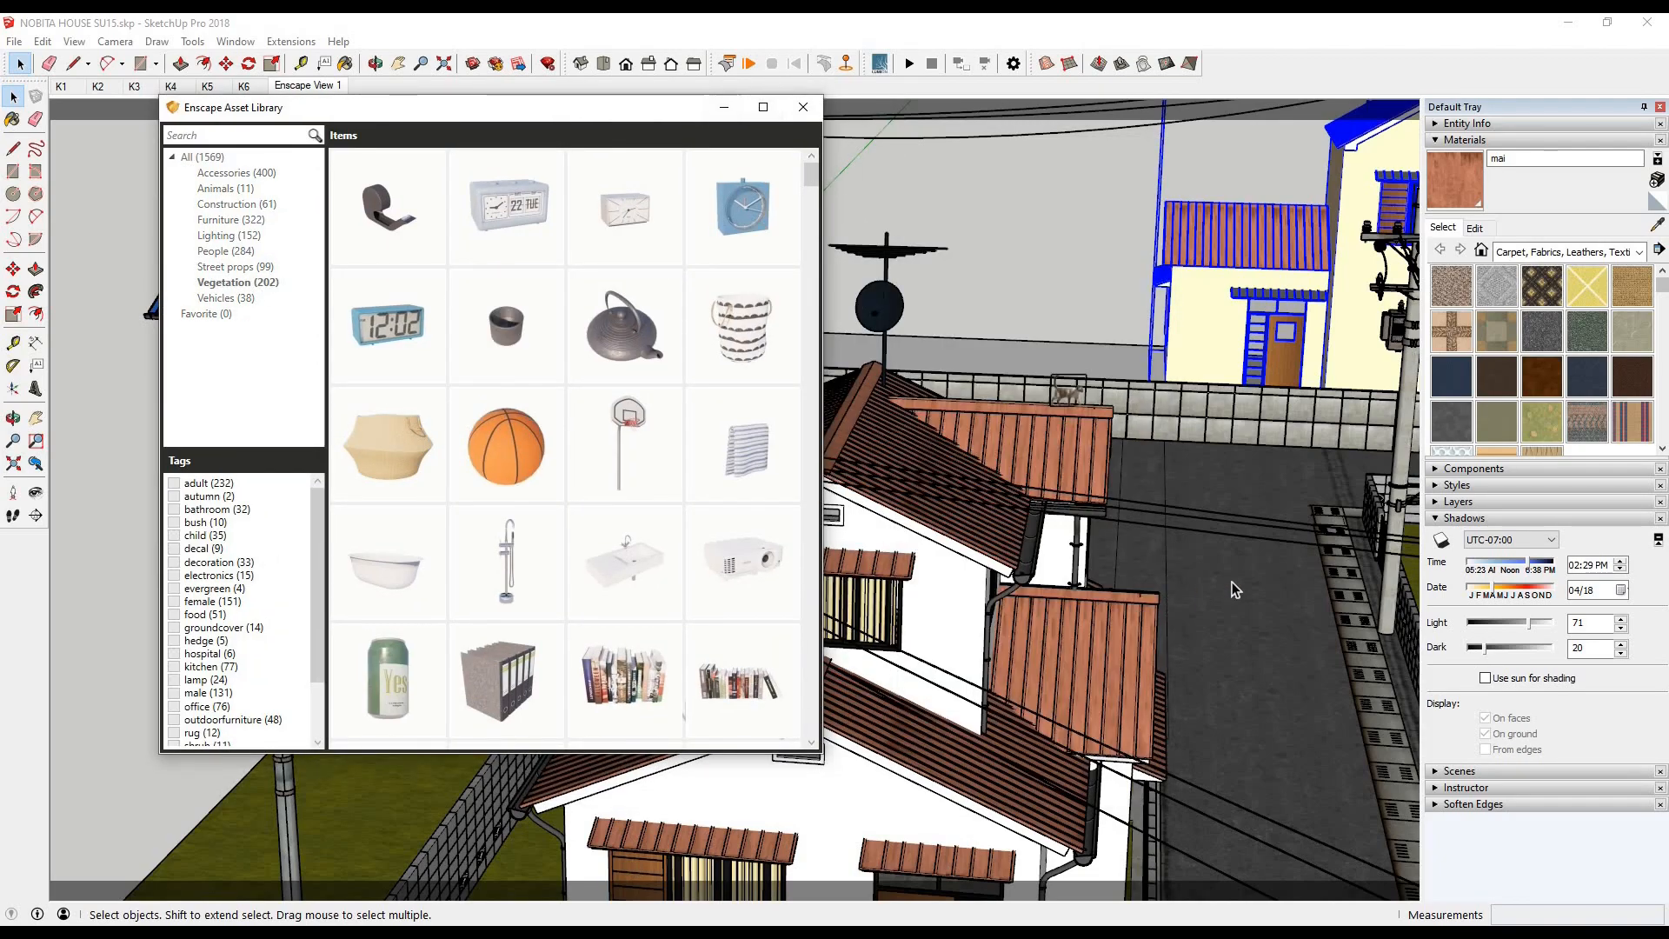
# - Insert an elm from the asset library's Vegetation category on the white lot behind the end wall
pyautogui.scroll(-6, 1233, 582)
pyautogui.moveTo(1217, 542); pyautogui.dragTo(1122, 661, button='middle')
pyautogui.scroll(-4, 1104, 522)
pyautogui.moveTo(1051, 374); pyautogui.dragTo(1122, 383, button='middle')
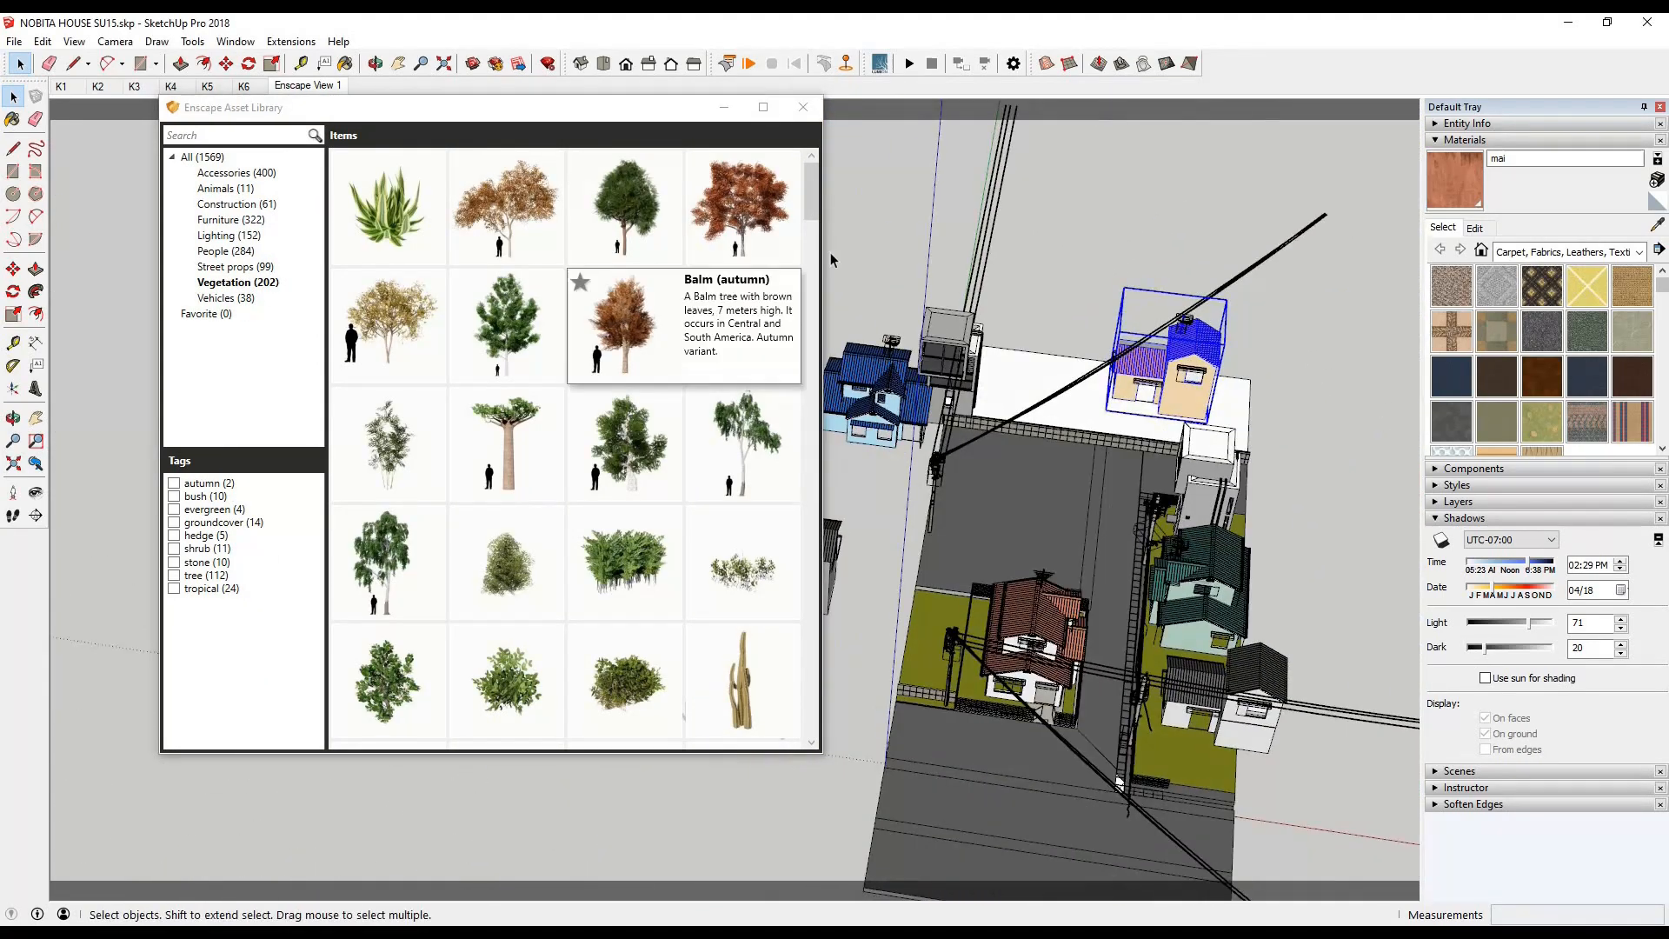
pyautogui.moveTo(814, 211); pyautogui.dragTo(814, 269)
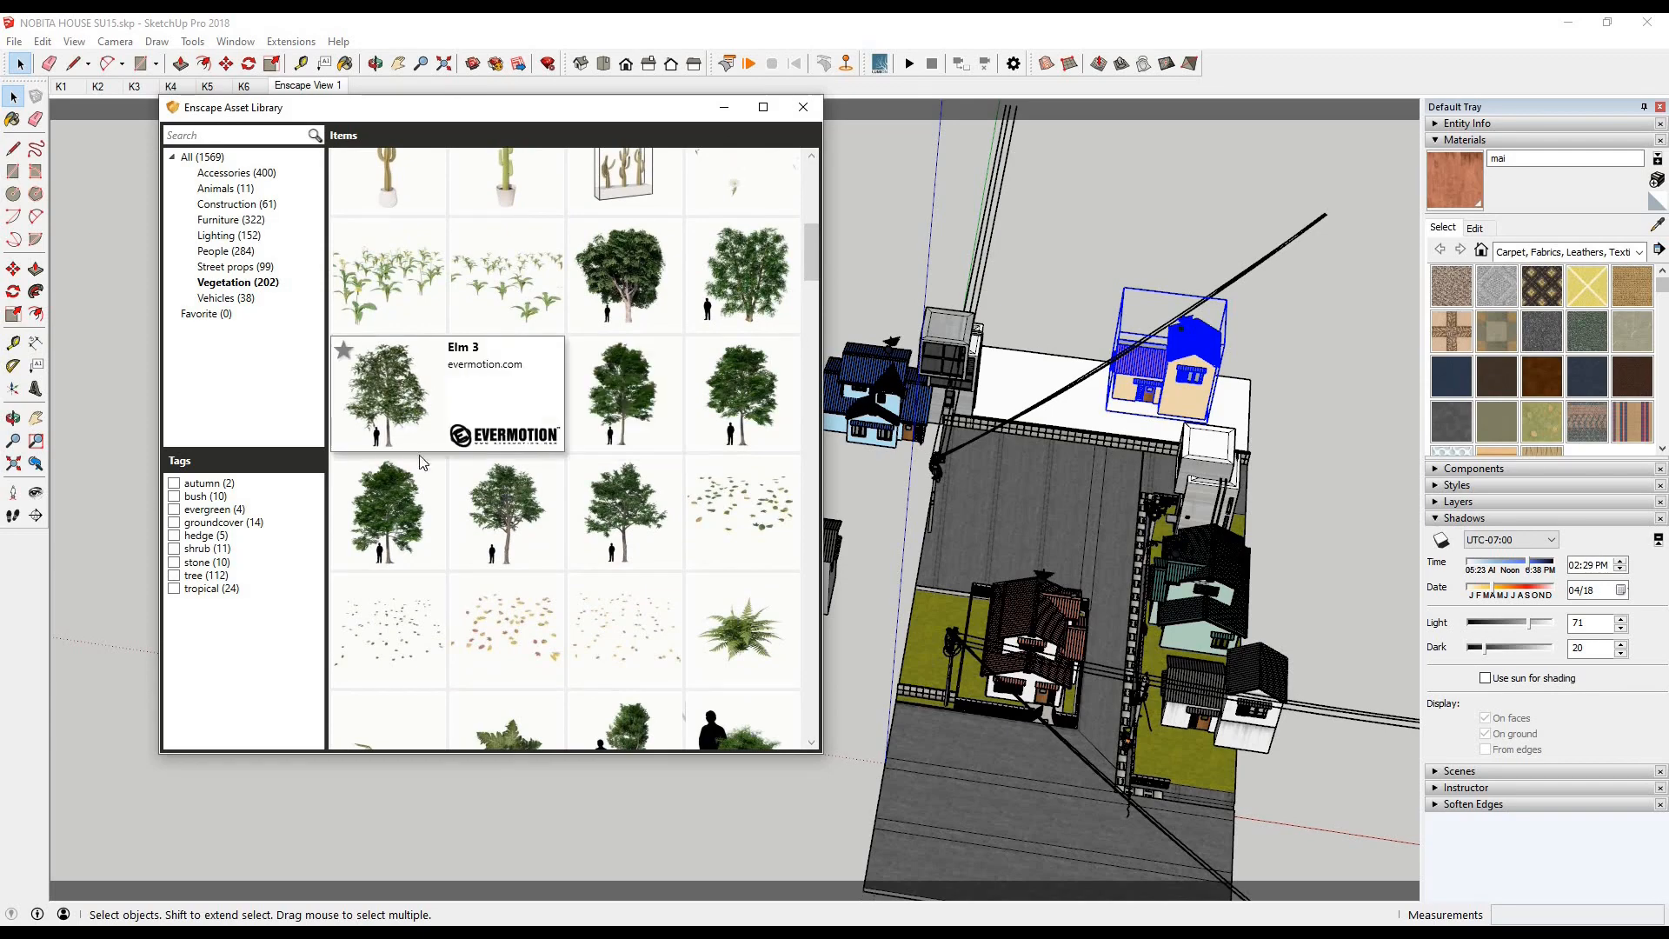
pyautogui.click(422, 461)
pyautogui.click(14, 101)
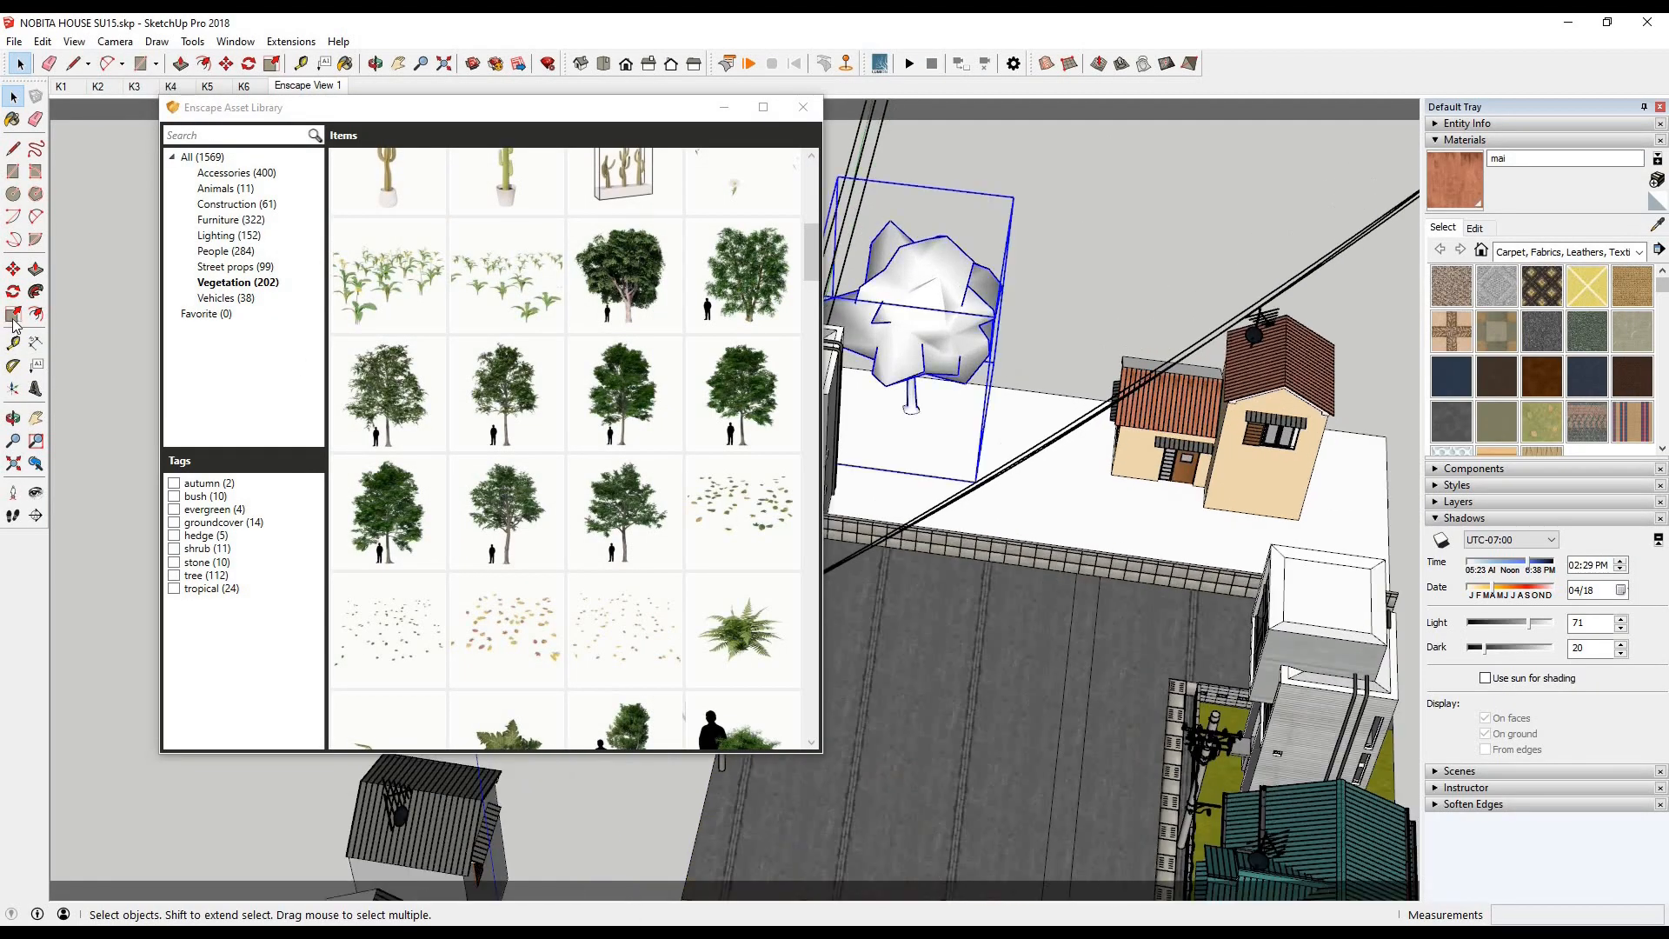
# - Scale the elm behind the wall up by about 1.42 and check it in the render
pyautogui.moveTo(1014, 197); pyautogui.dragTo(1187, 141)
pyautogui.click(403, 931)
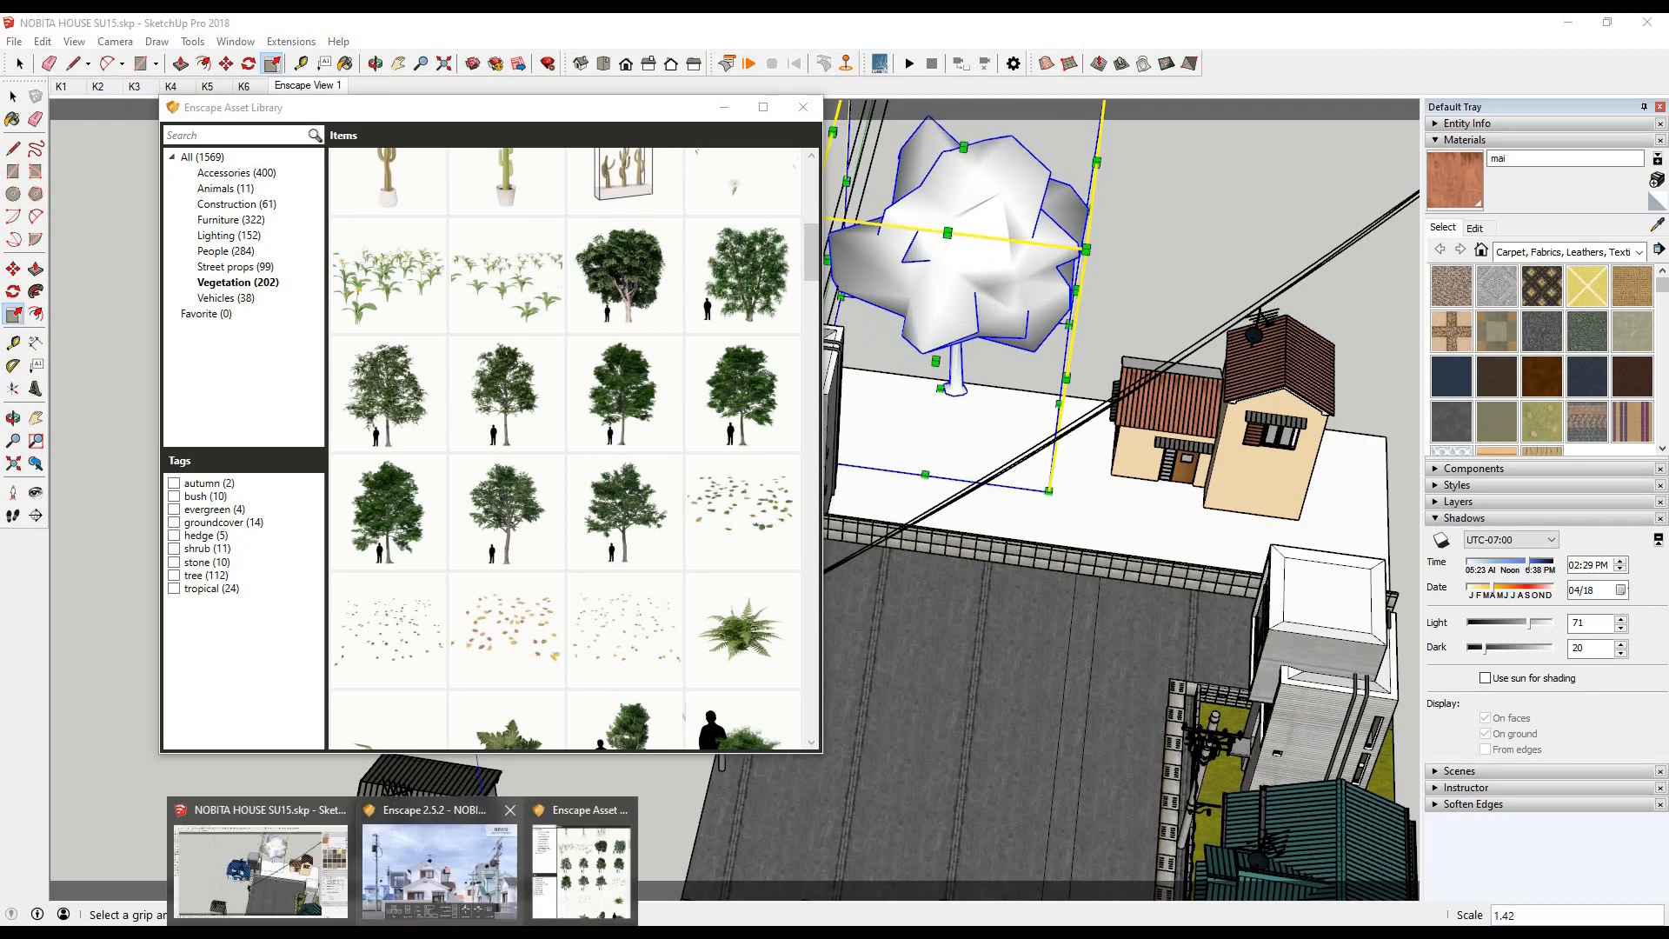
pyautogui.click(437, 869)
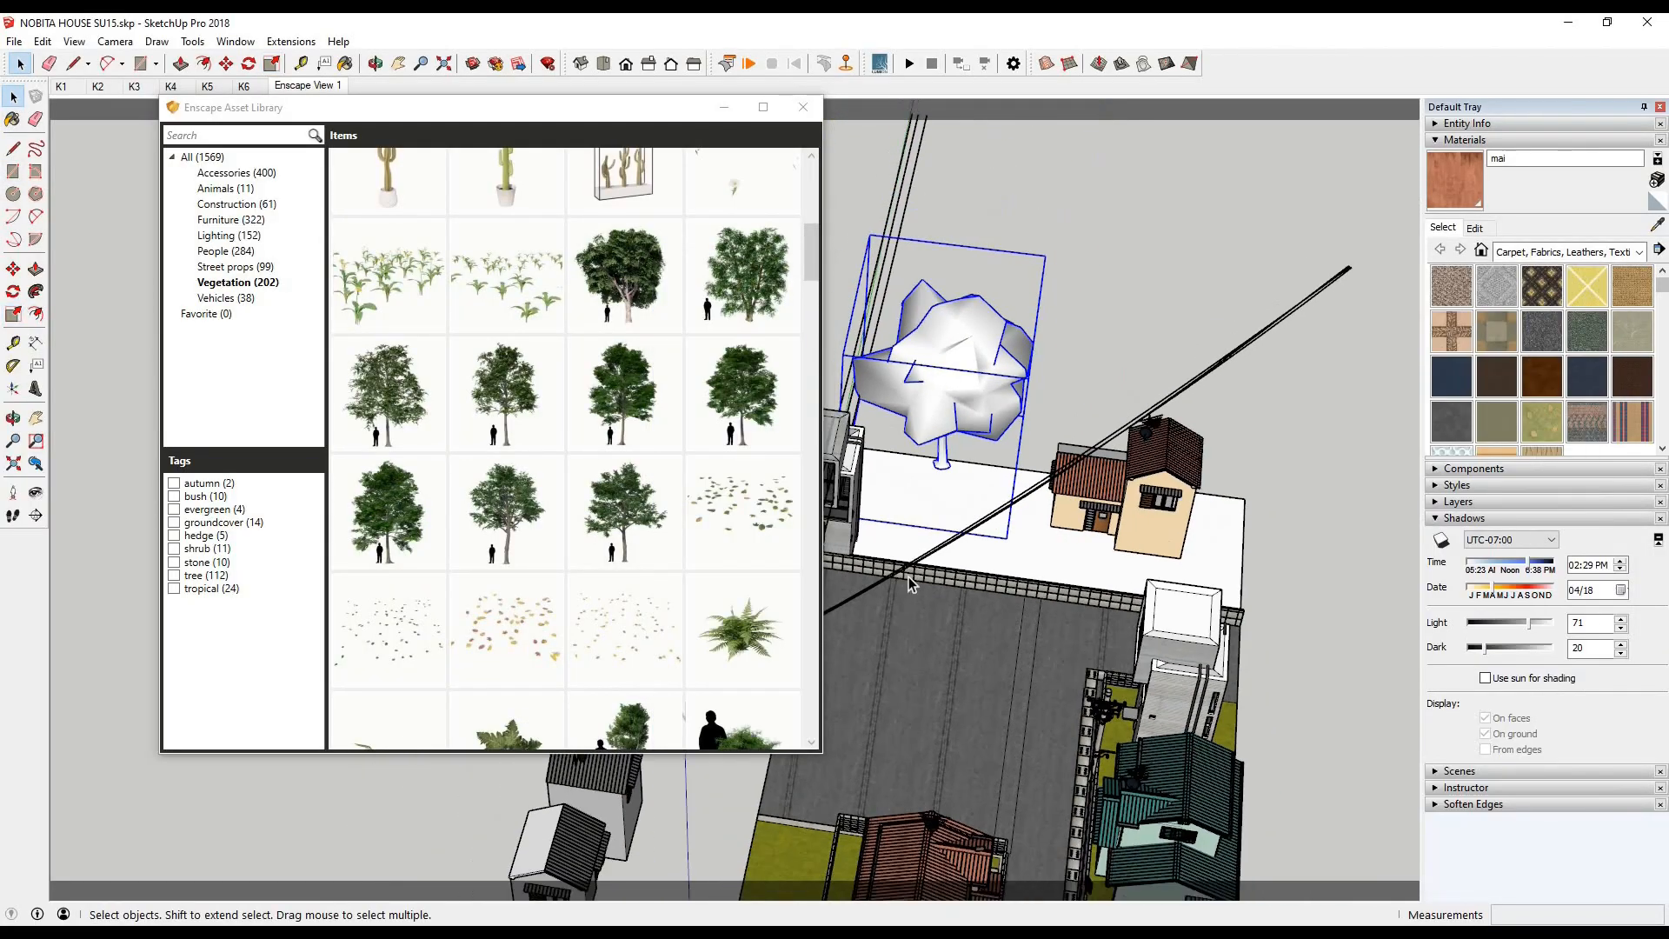
pyautogui.moveTo(913, 574)
pyautogui.mouseDown(button='middle')
pyautogui.moveTo(870, 539)
pyautogui.moveTo(852, 557)
pyautogui.mouseUp(button='middle')
pyautogui.scroll(2, 852, 556)
pyautogui.moveTo(1030, 547); pyautogui.dragTo(1043, 695, button='middle')
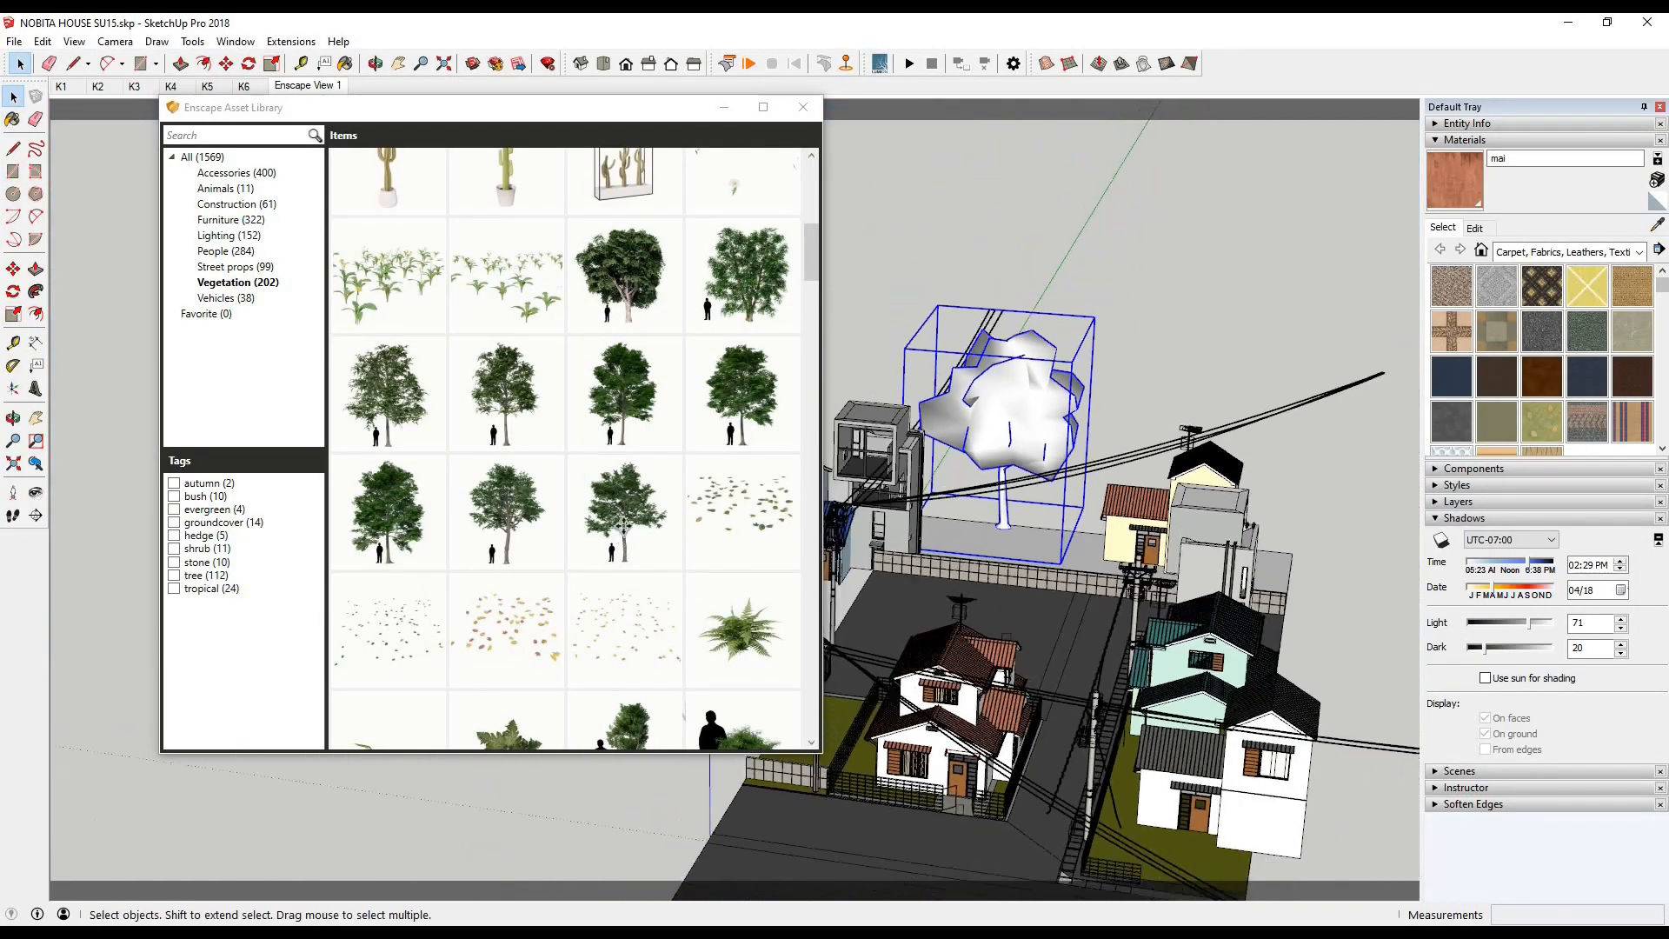
# - Place a second Vegetation tree just in front of the enlarged elm on the white lot
pyautogui.click(619, 535)
pyautogui.click(1037, 544)
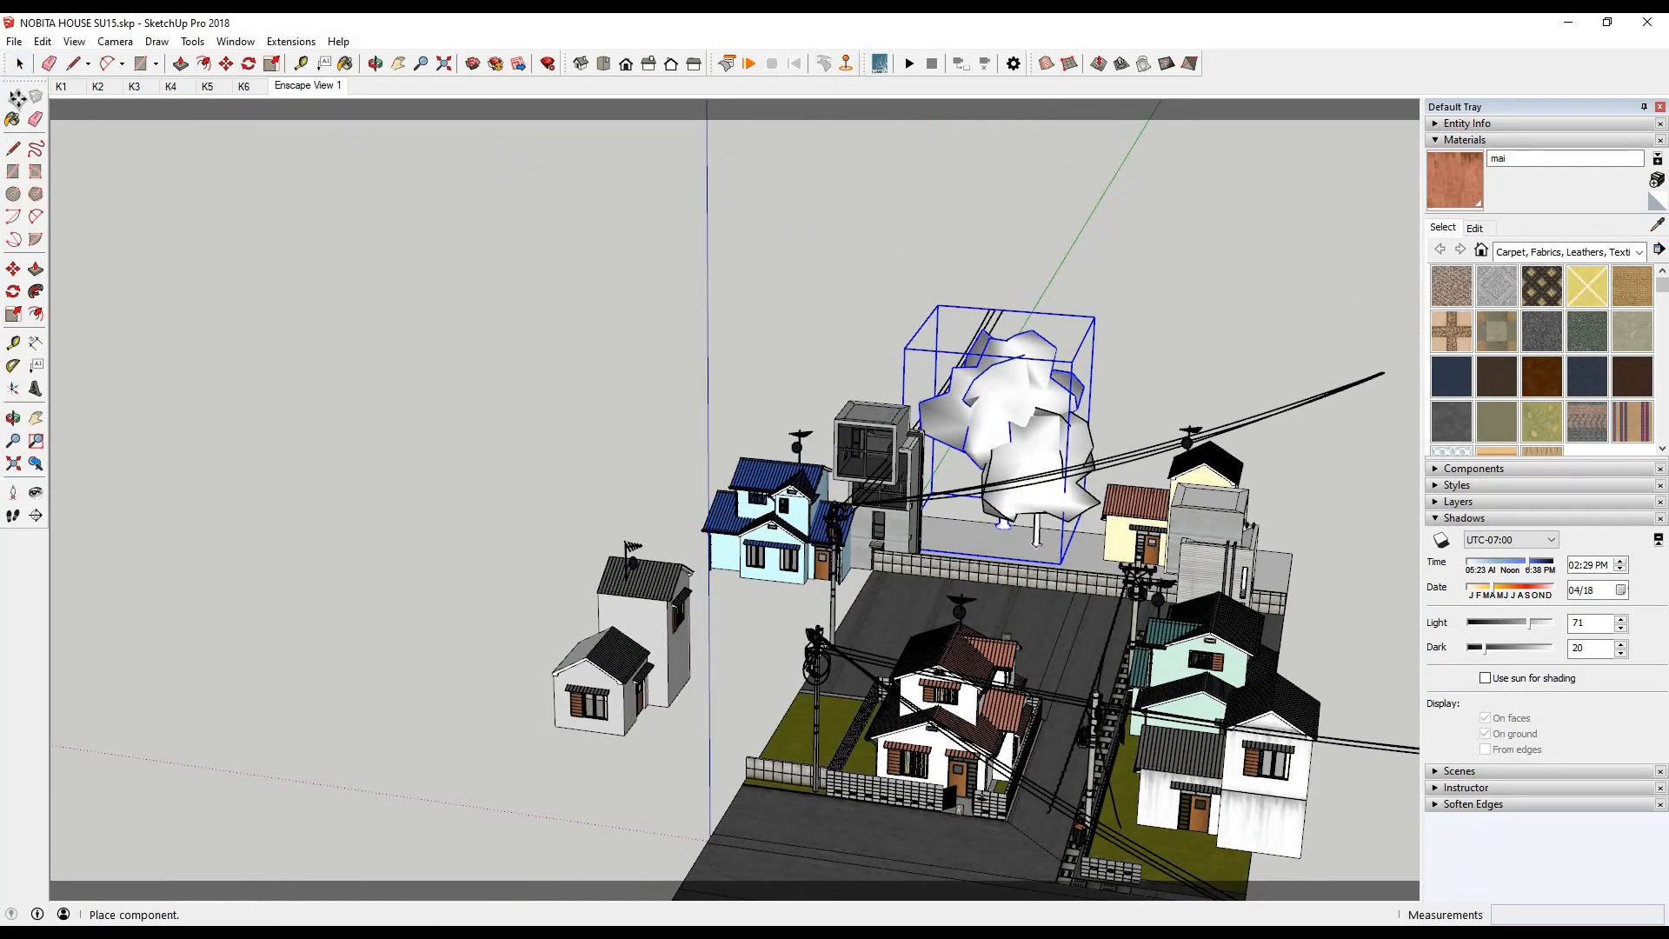
pyautogui.click(18, 98)
# - Examine the trees behind the house in the render window from a reframed viewpoint
pyautogui.click(404, 931)
pyautogui.click(486, 885)
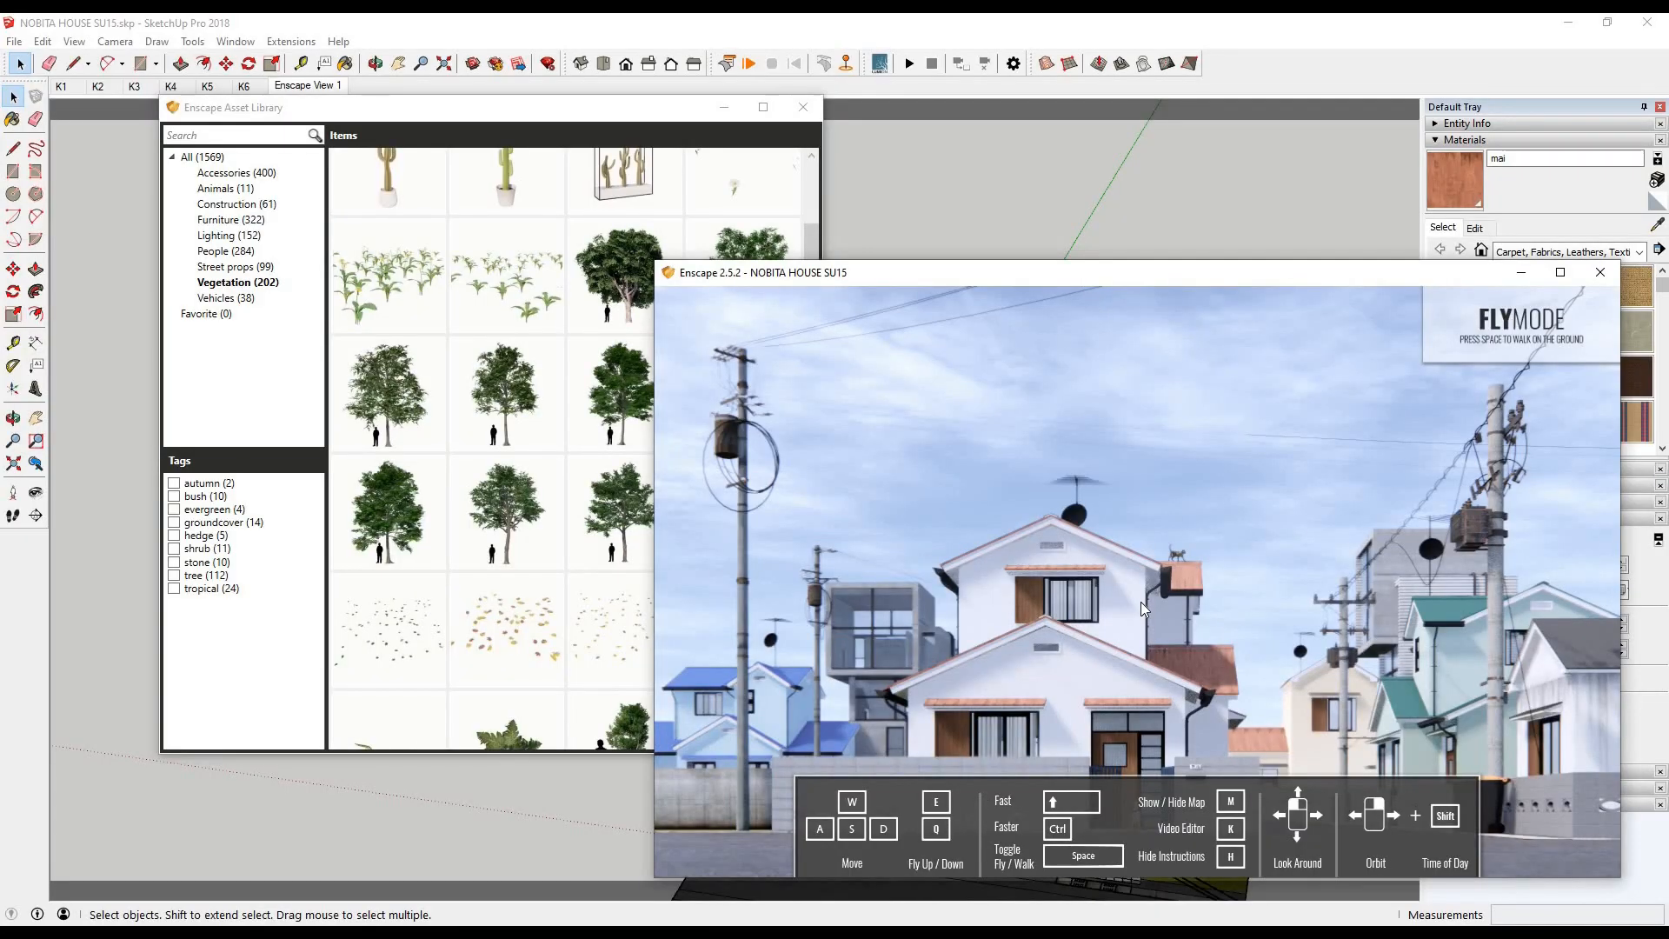
pyautogui.moveTo(1141, 602); pyautogui.dragTo(1078, 572)
pyautogui.scroll(-2, 1078, 572)
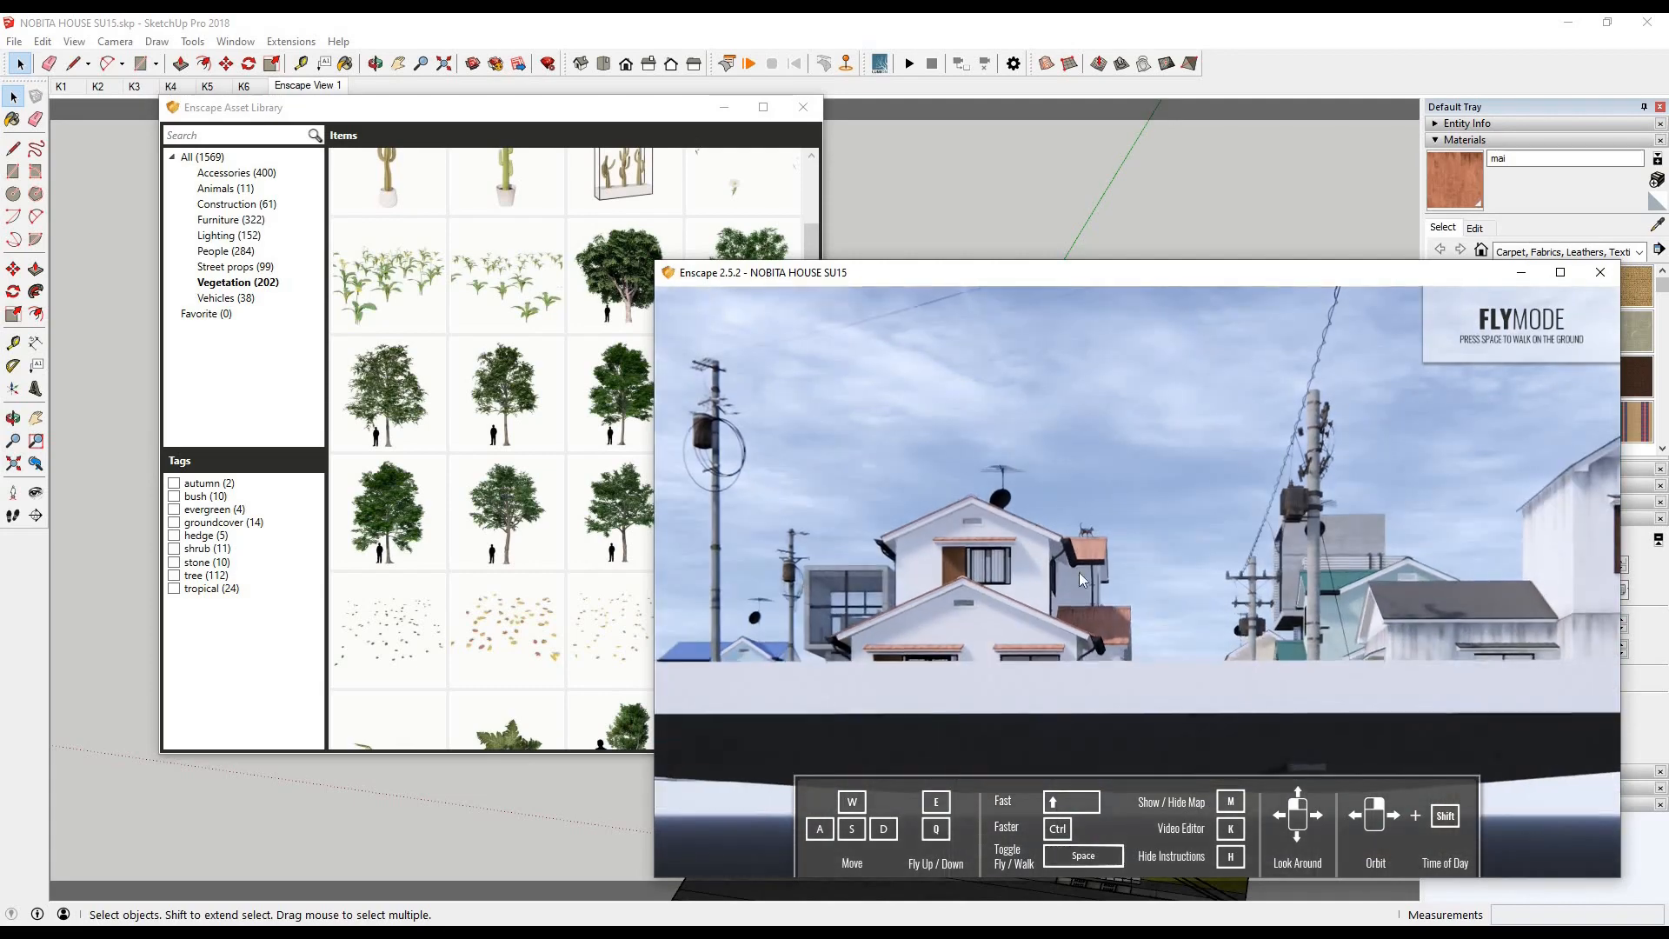
pyautogui.scroll(2, 1078, 572)
pyautogui.scroll(1, 1099, 628)
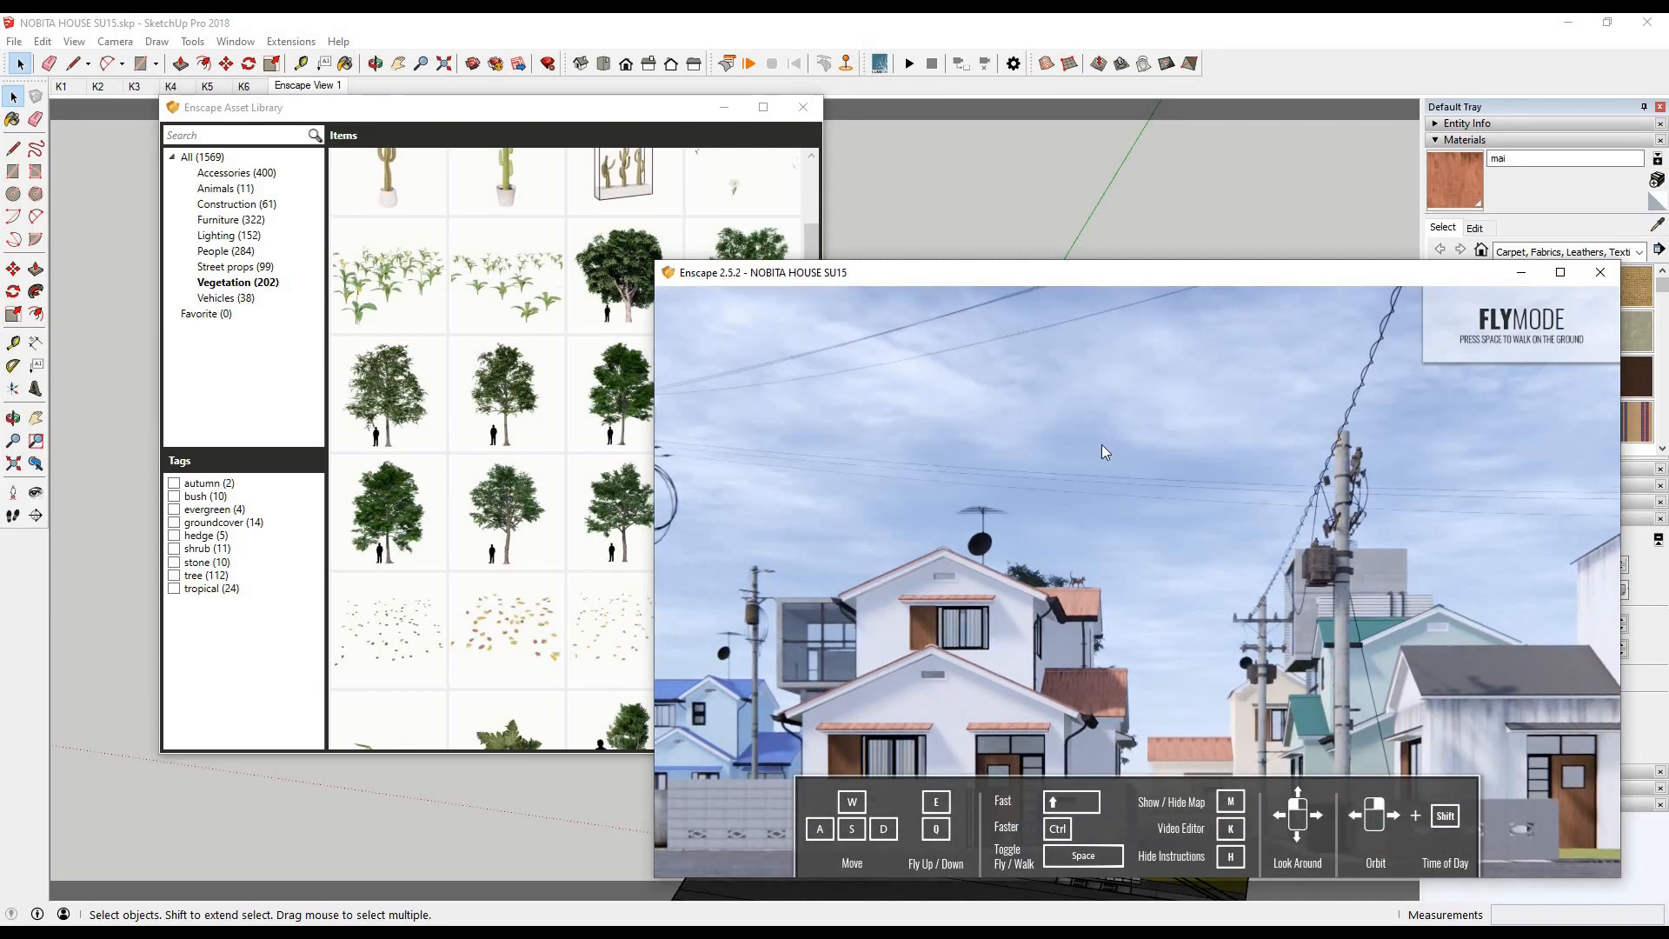
# - Return to the model and scale up the second tree behind the end wall
pyautogui.click(1065, 198)
pyautogui.scroll(4, 1079, 456)
pyautogui.click(1043, 417)
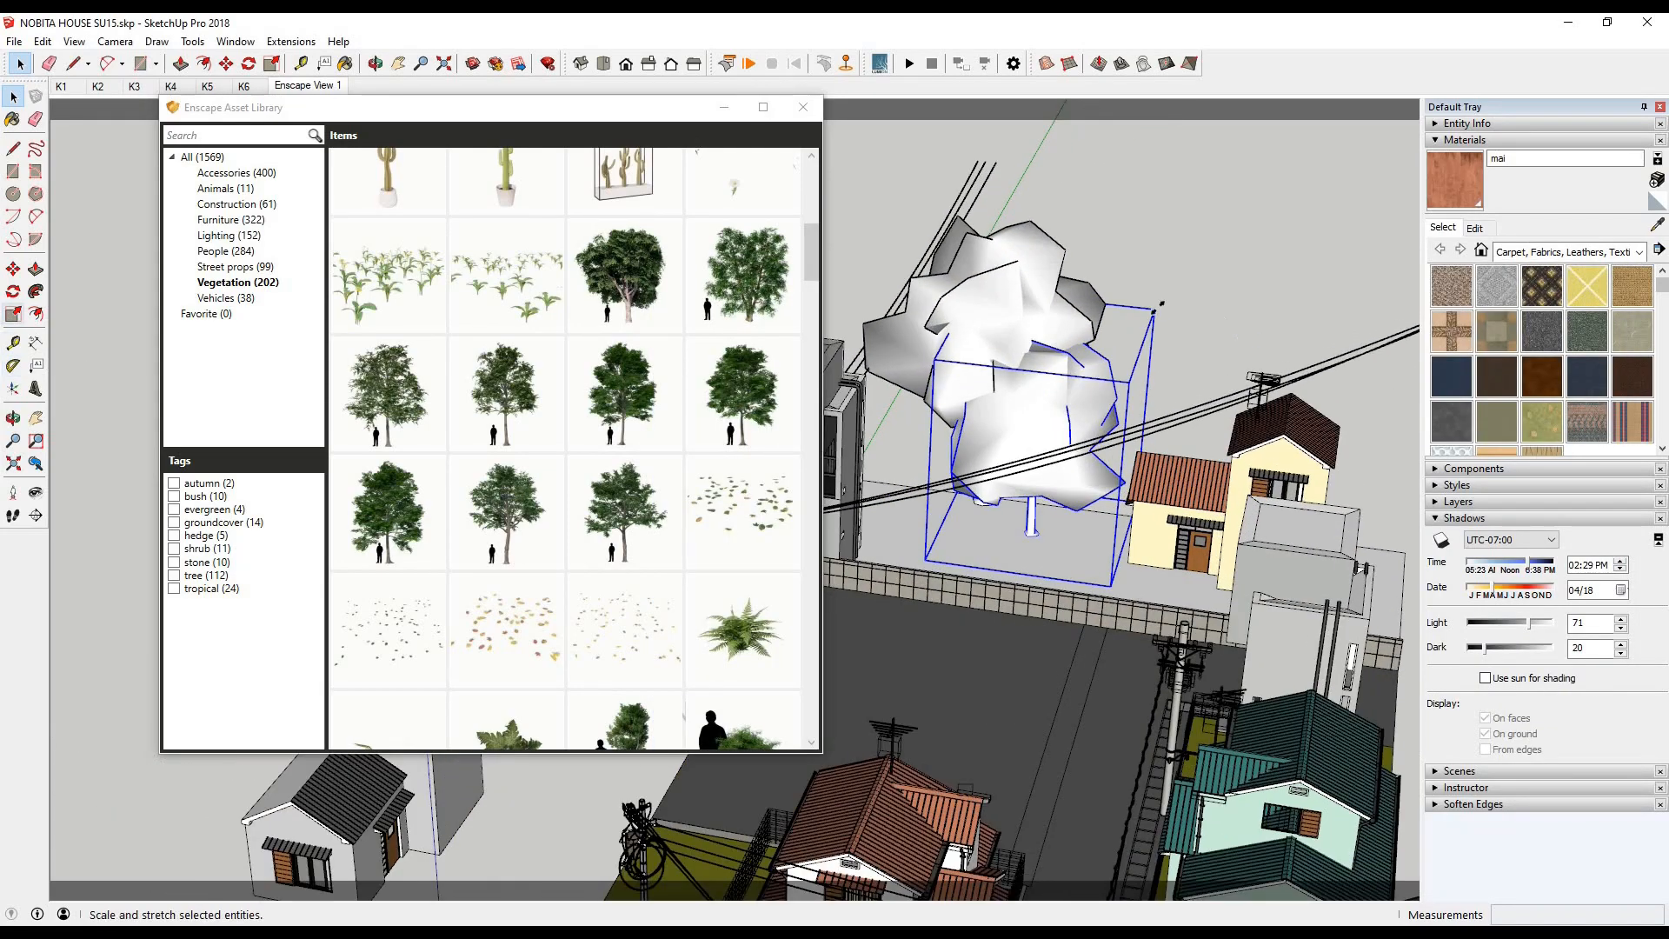
pyautogui.click(14, 314)
pyautogui.moveTo(1136, 331); pyautogui.dragTo(1202, 268)
# - Copy the second tree along the white lot to the far side of the cream house, about 14,655 mm away
pyautogui.press('m')
pyautogui.scroll(5, 1057, 515)
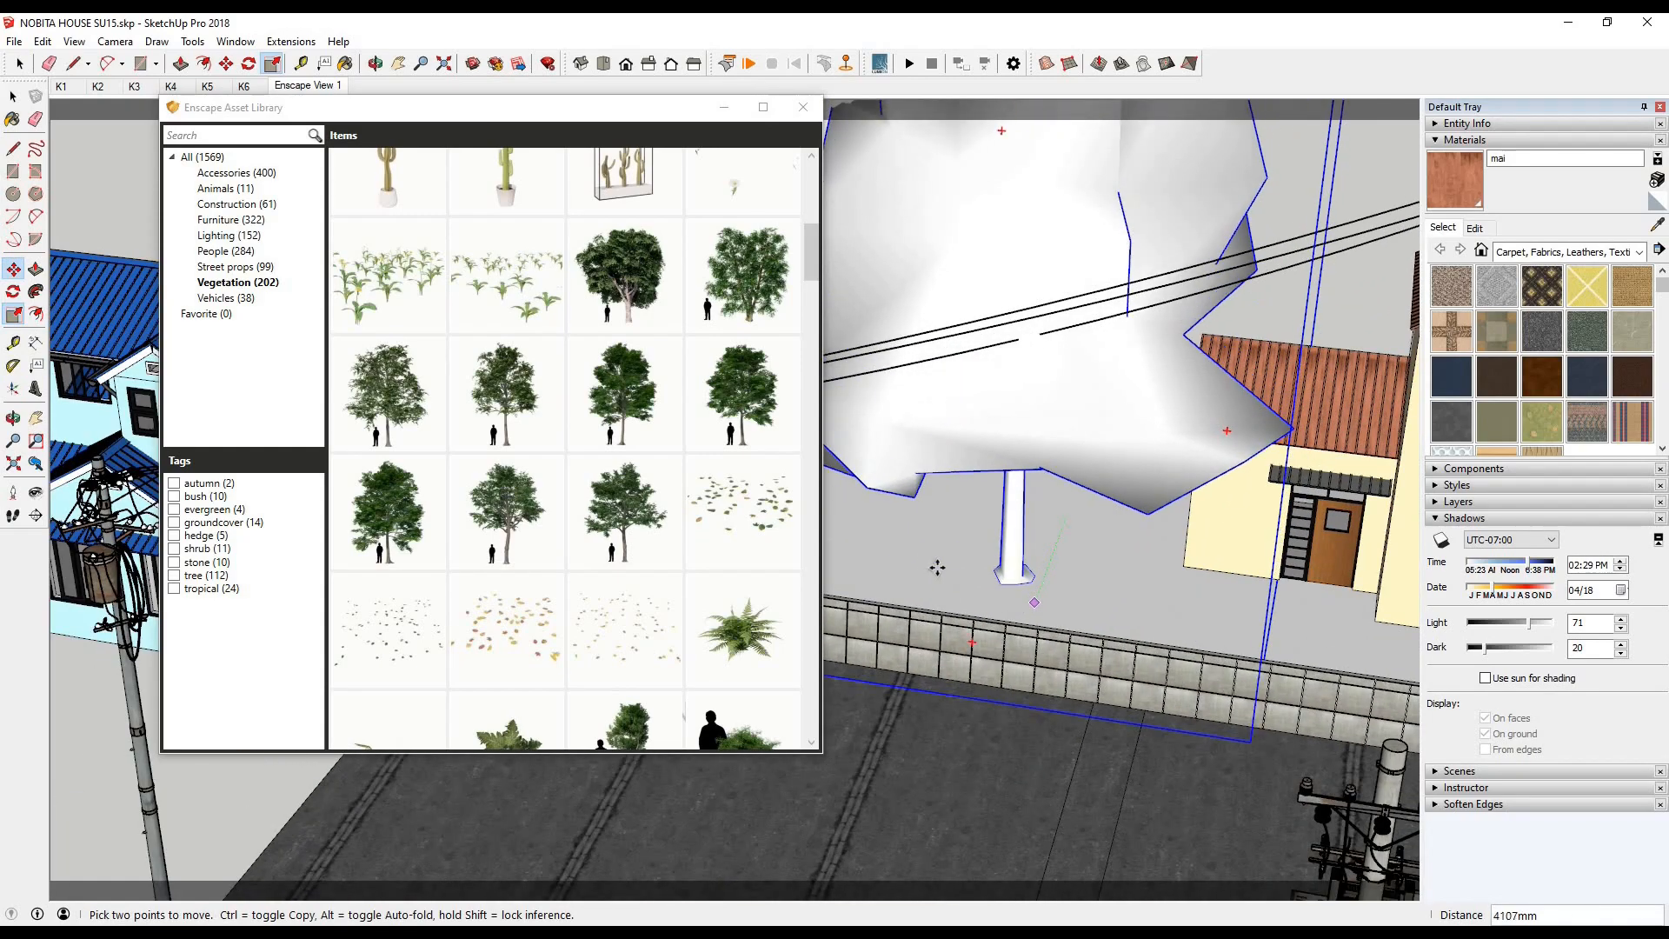
pyautogui.click(999, 576)
pyautogui.scroll(-5, 1000, 576)
pyautogui.moveTo(1008, 578); pyautogui.dragTo(1156, 622, button='middle')
pyautogui.press('ctrl')
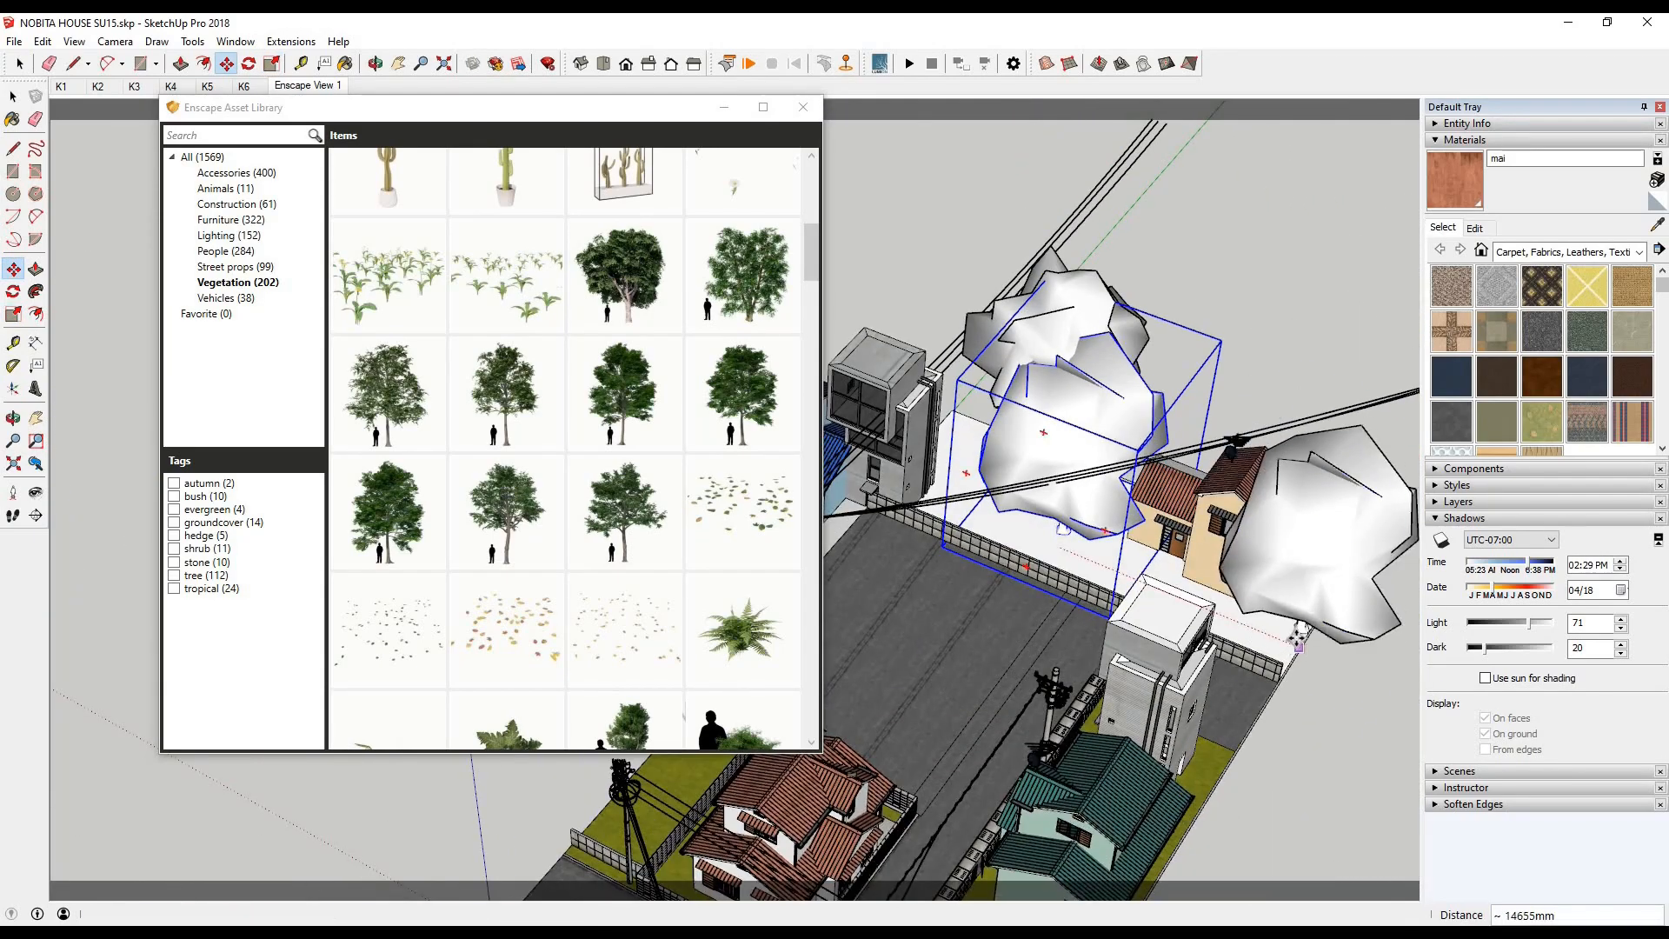
pyautogui.click(1302, 629)
# - Place a smaller Vegetation tree on the lawn beside the Nobita house and shift the asset library clear of it
pyautogui.scroll(-15, 776, 587)
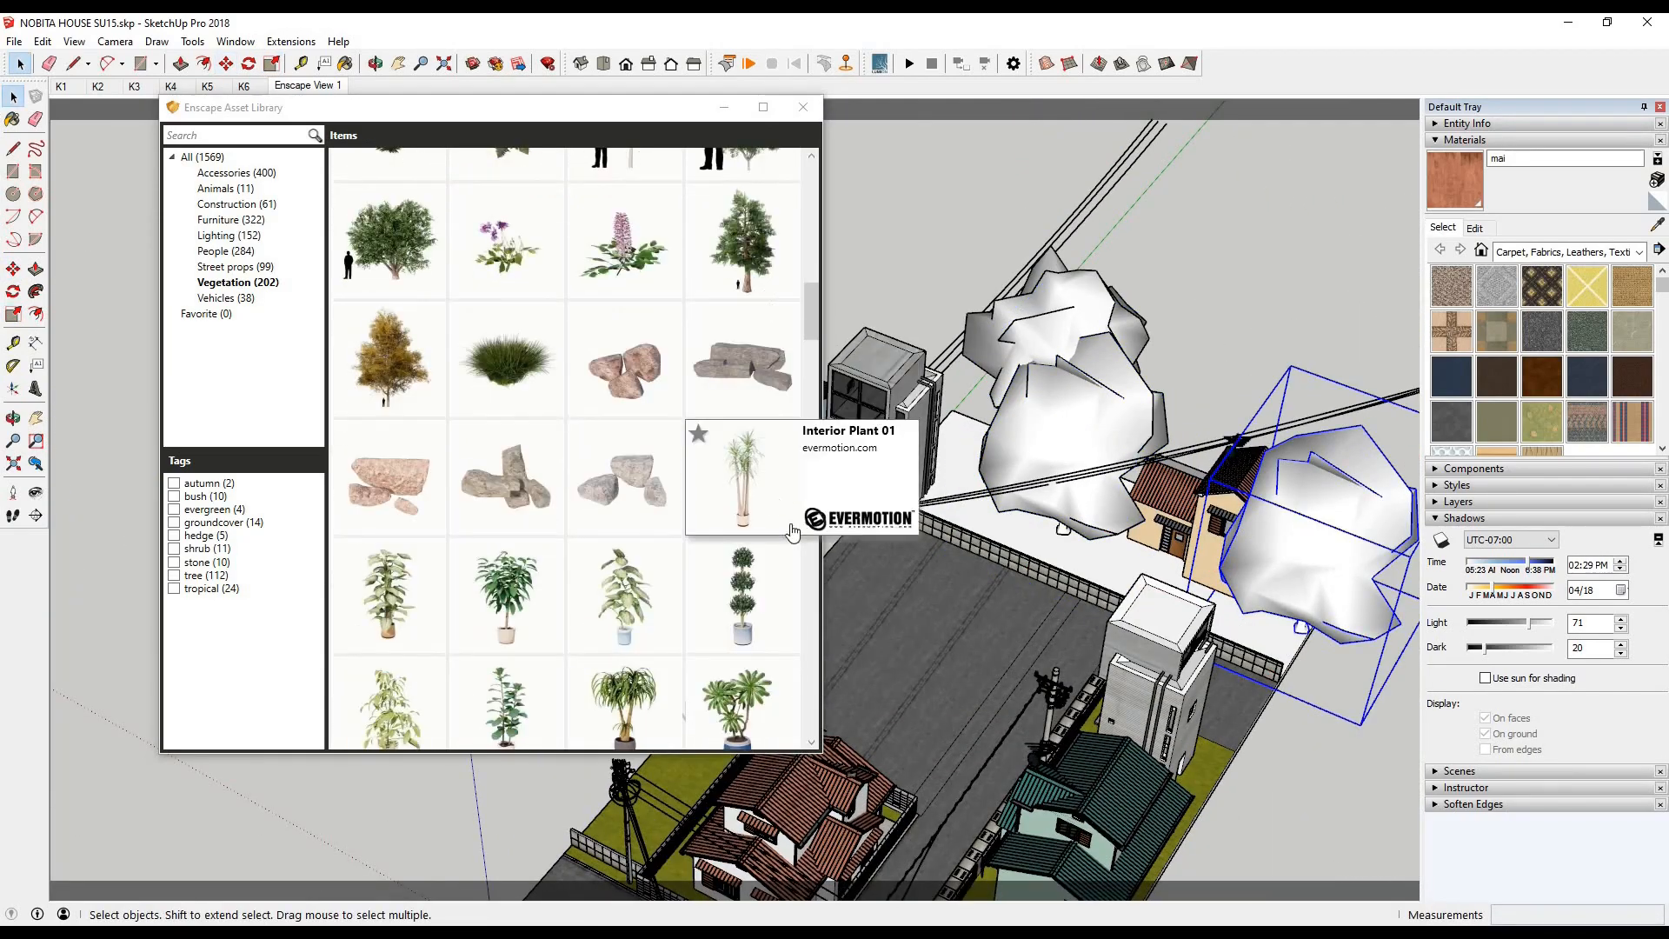
pyautogui.scroll(-3, 693, 537)
pyautogui.moveTo(754, 484)
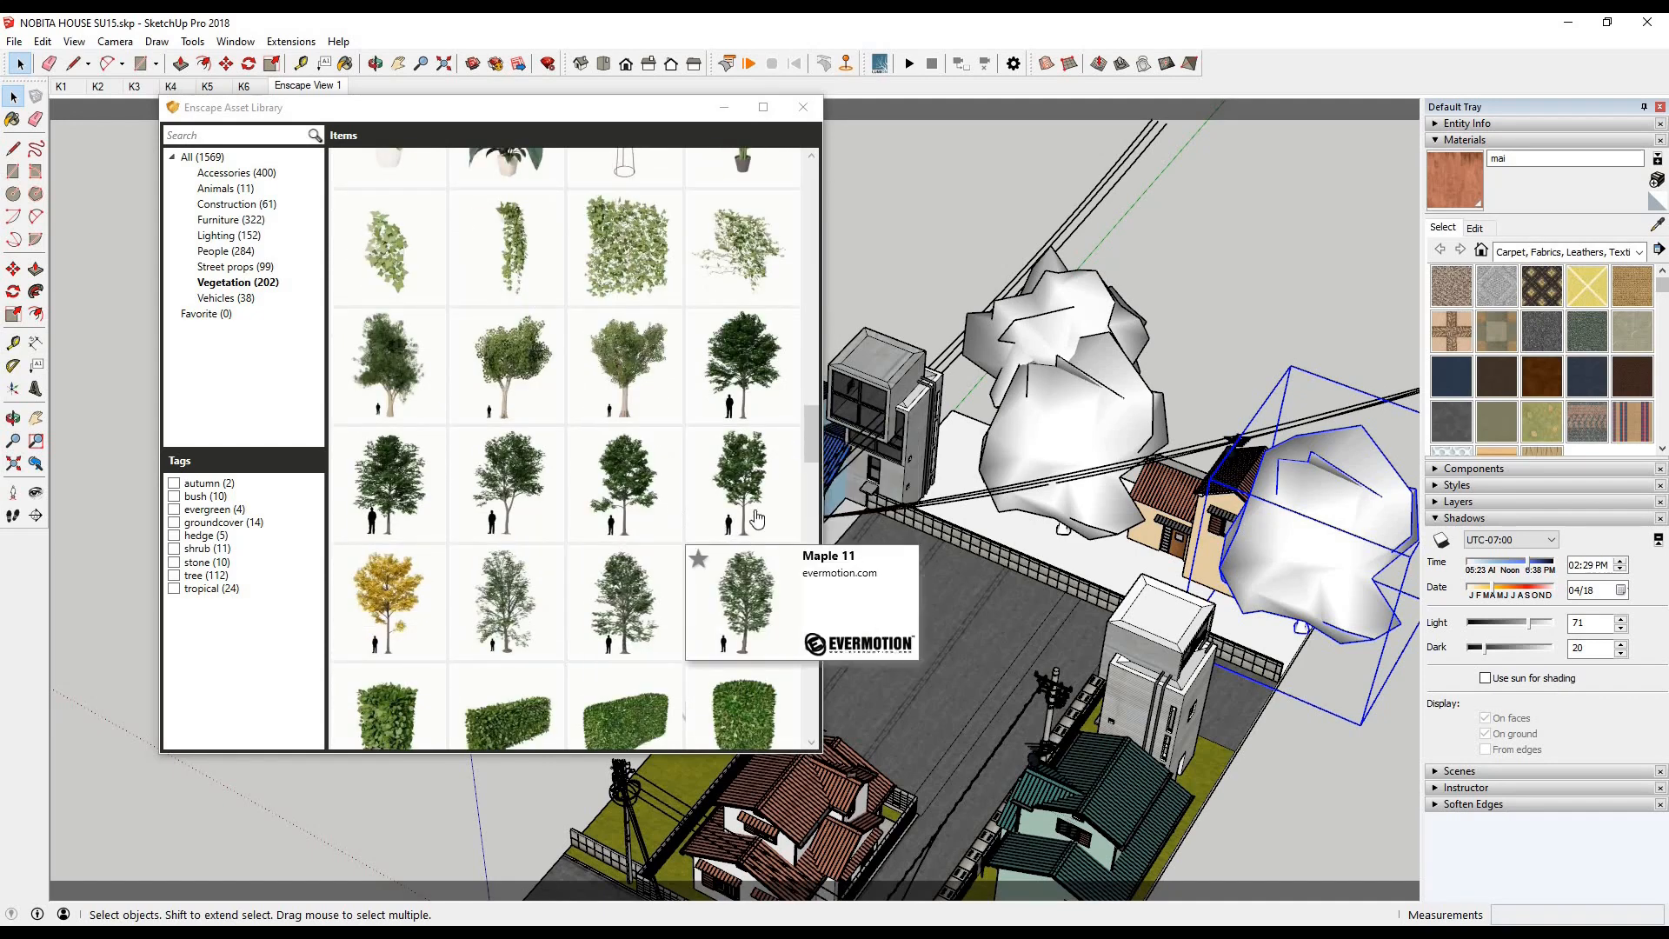
pyautogui.scroll(-2, 747, 417)
pyautogui.click(743, 387)
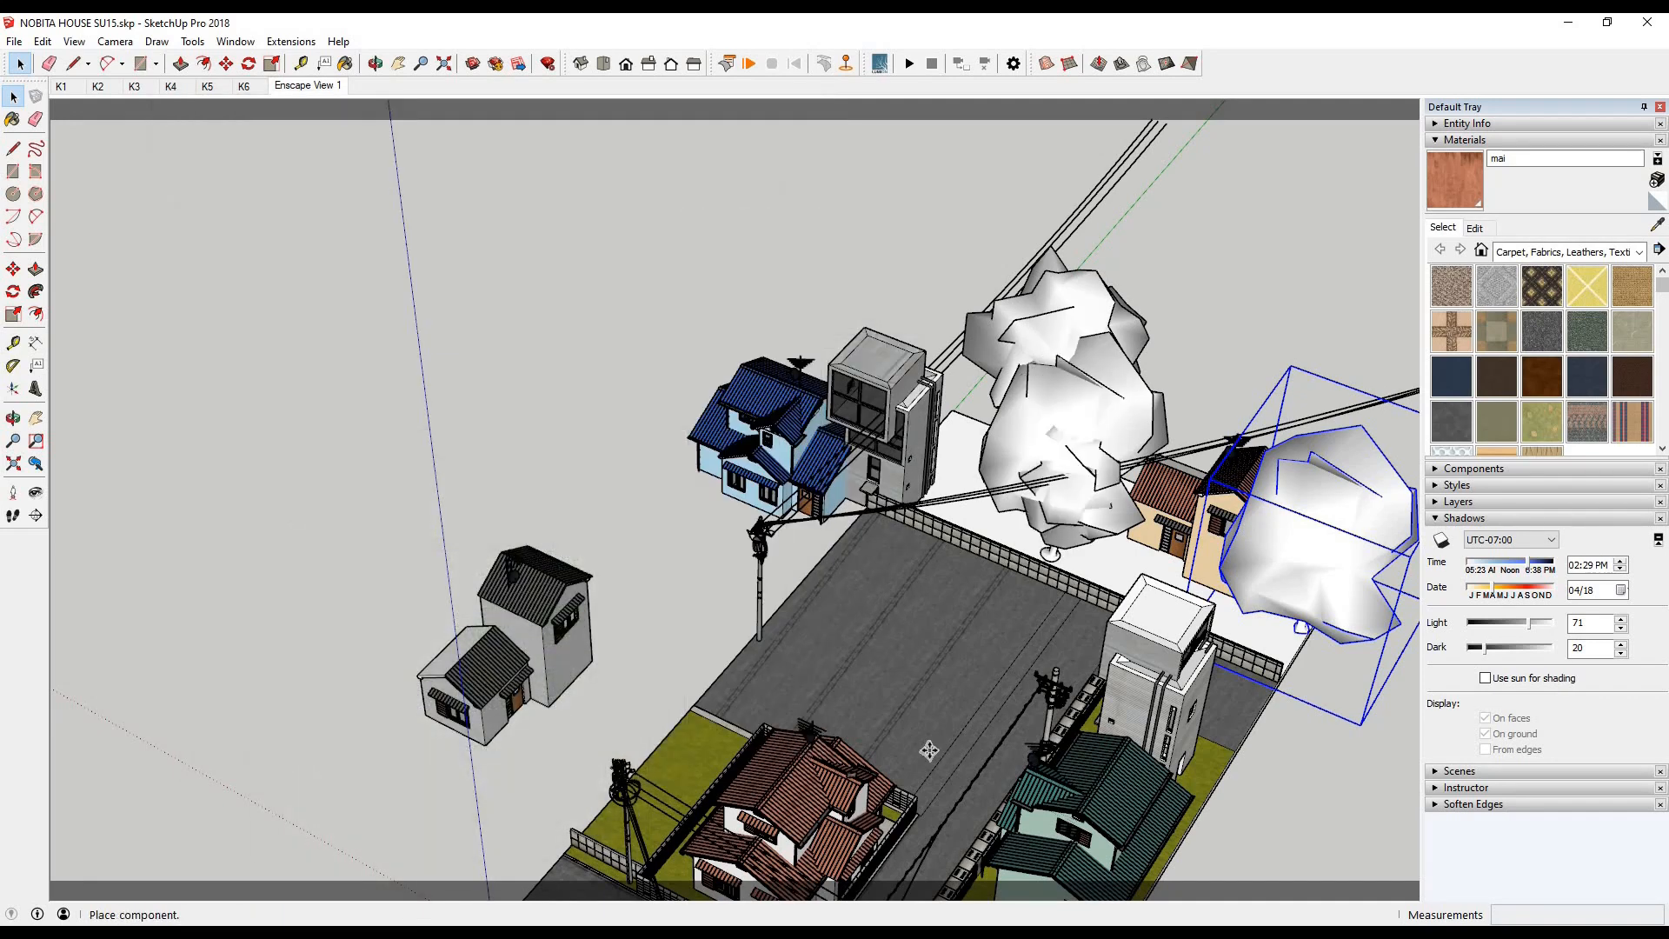
pyautogui.click(13, 97)
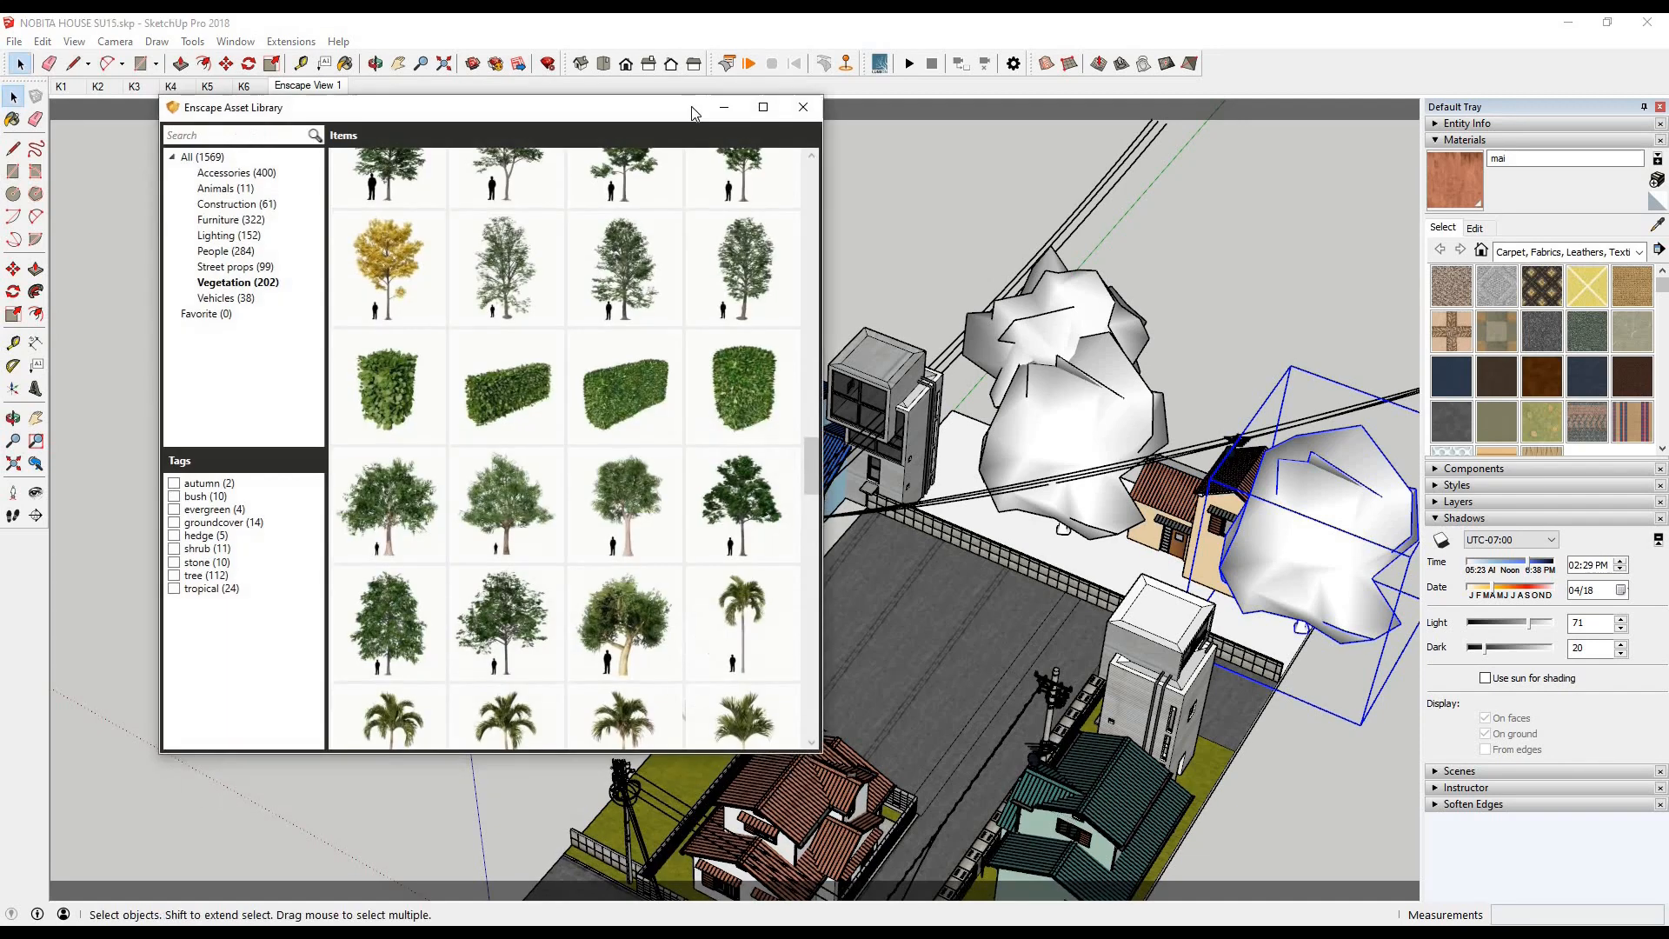
pyautogui.moveTo(678, 106); pyautogui.dragTo(1431, 81)
# - Copy the lawn tree to a spot beside the blue house and another beside the grey houses
pyautogui.press('ctrl')
pyautogui.click(694, 761)
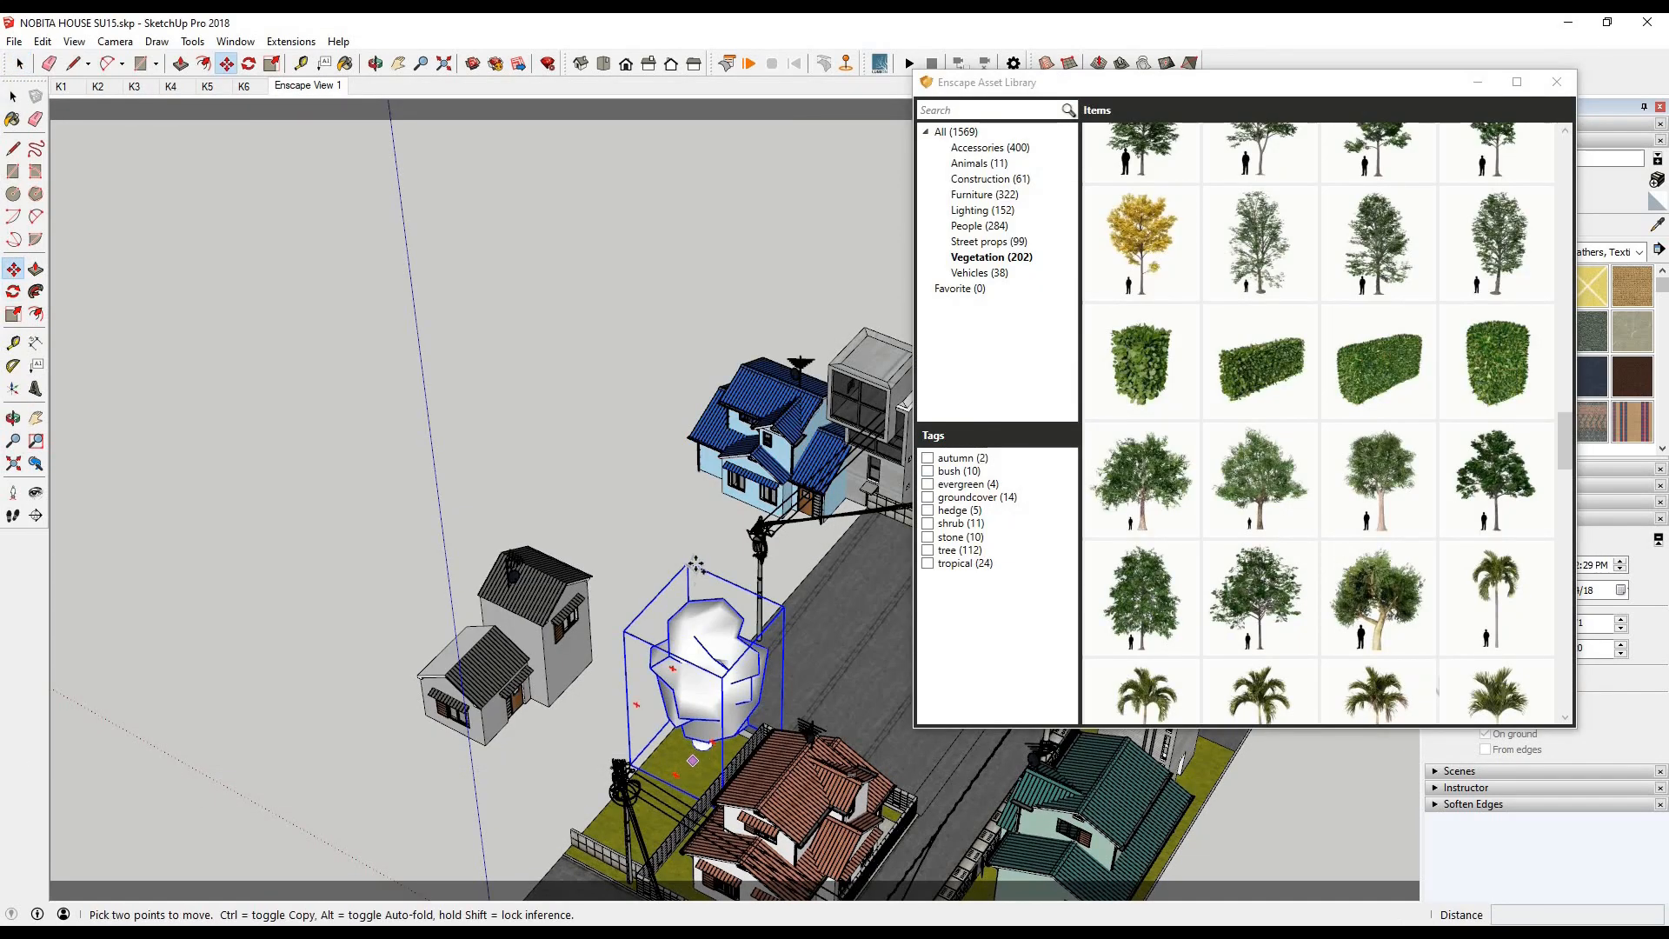
pyautogui.click(719, 562)
pyautogui.press('ctrl')
pyautogui.click(719, 563)
pyautogui.click(408, 791)
pyautogui.press('l')
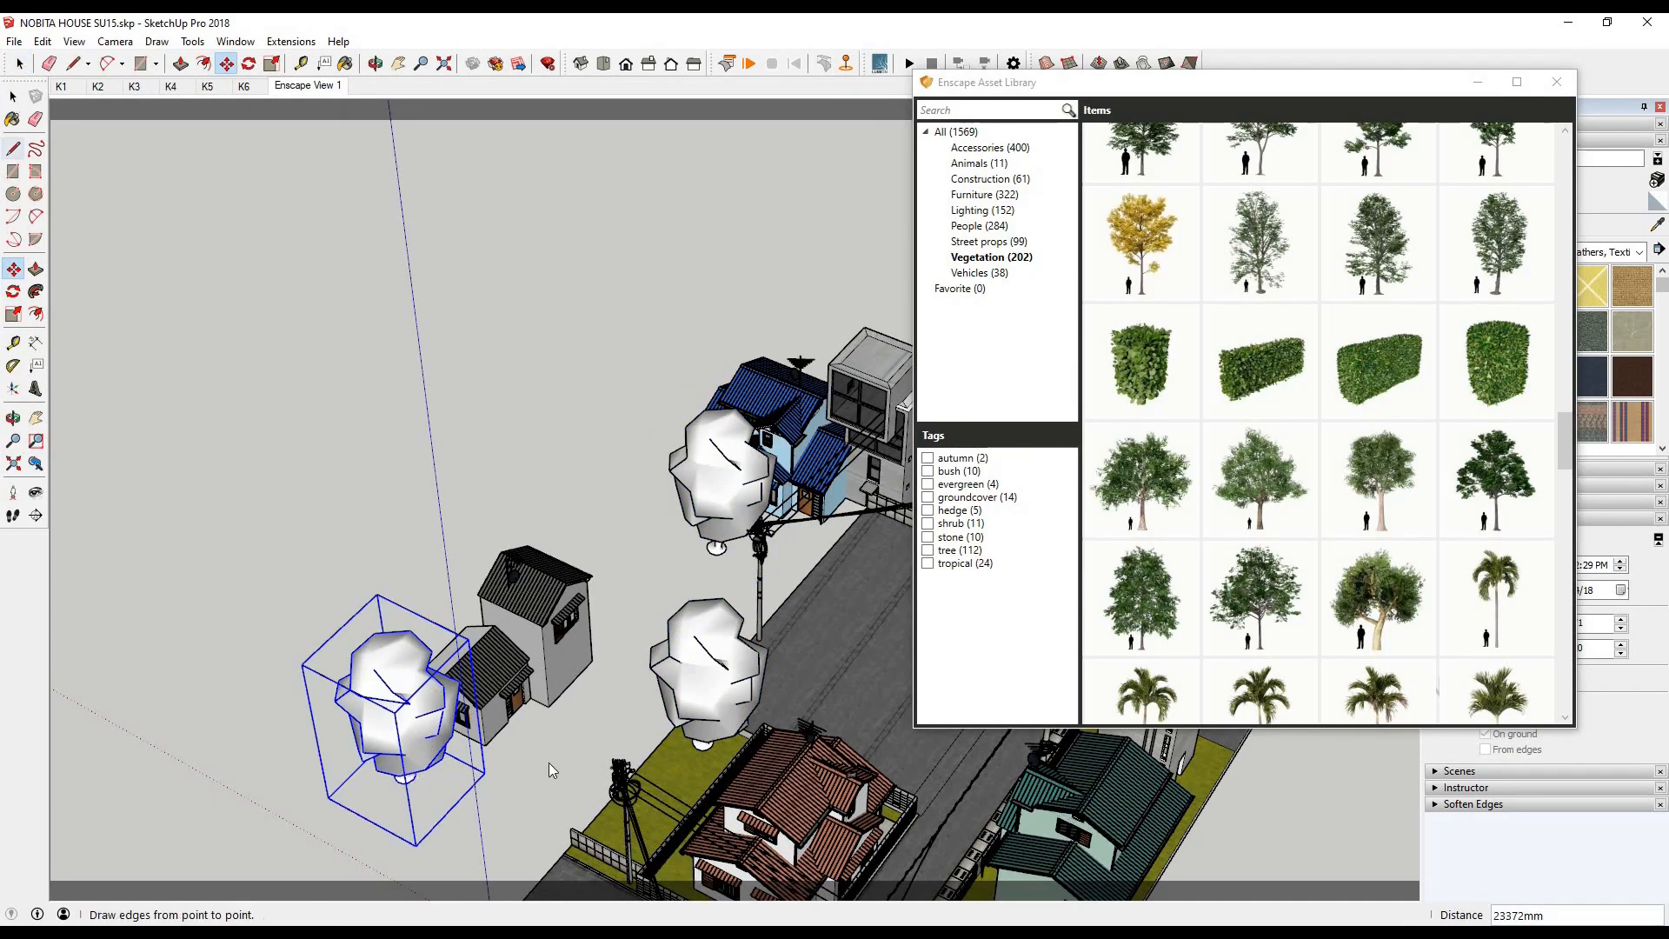
# - Scale the lawn tree down to about 0.68 and check the trees in the render
pyautogui.press('space')
pyautogui.click(403, 933)
pyautogui.click(417, 870)
pyautogui.click(98, 458)
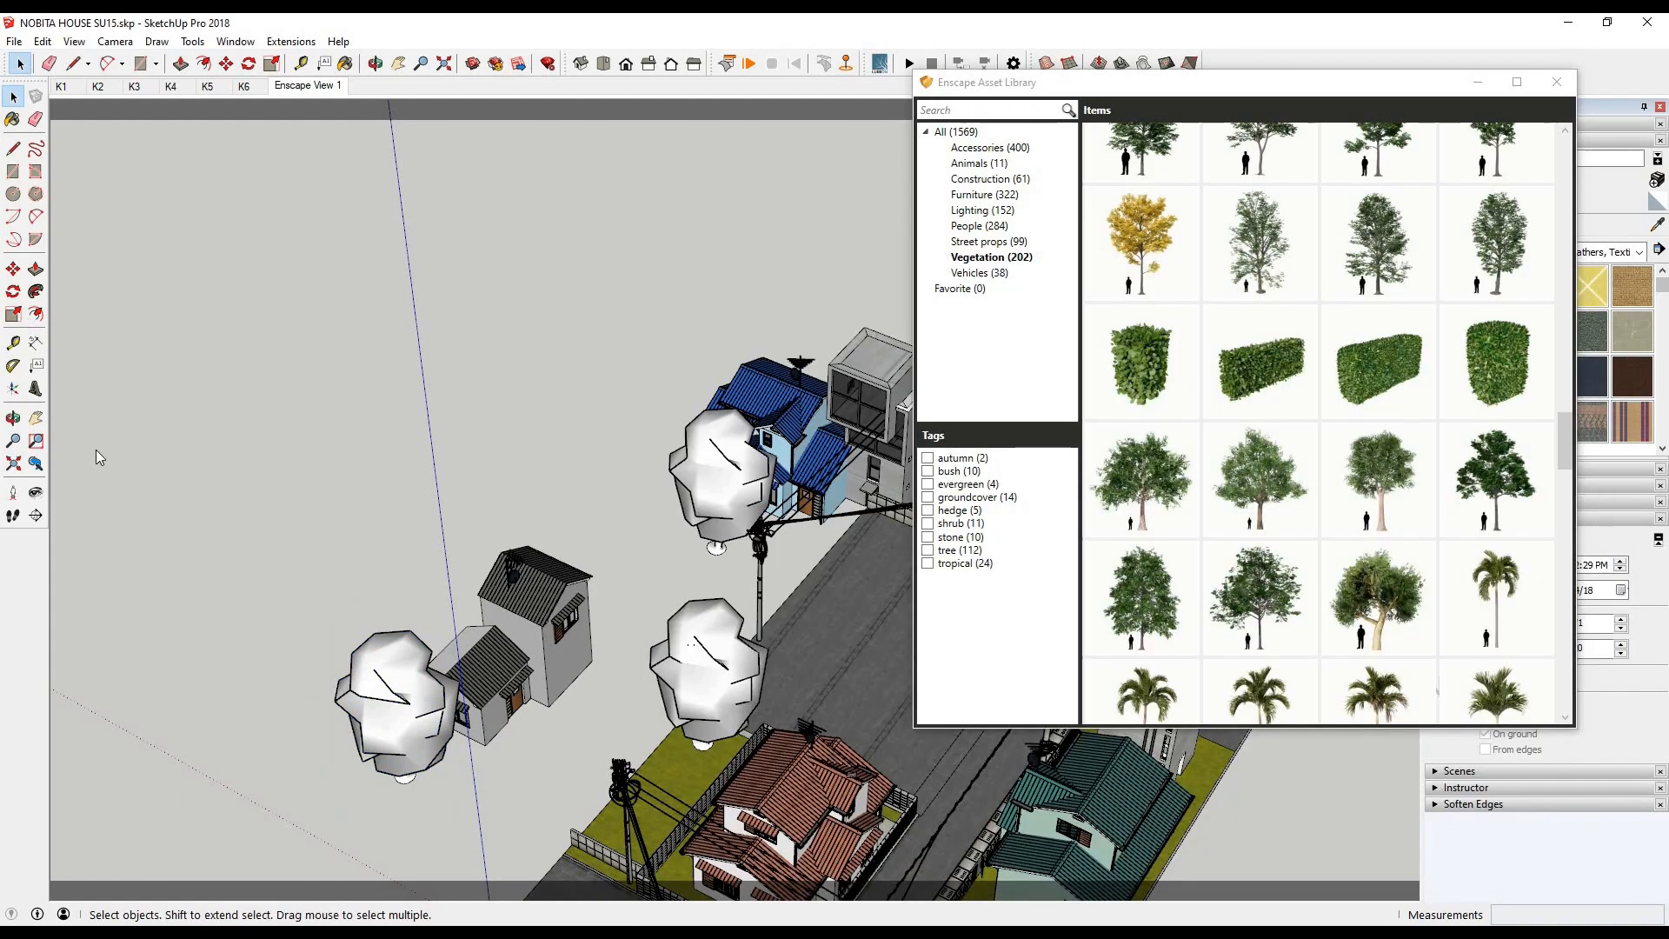
pyautogui.moveTo(698, 640); pyautogui.dragTo(699, 644)
pyautogui.click(403, 933)
pyautogui.click(418, 870)
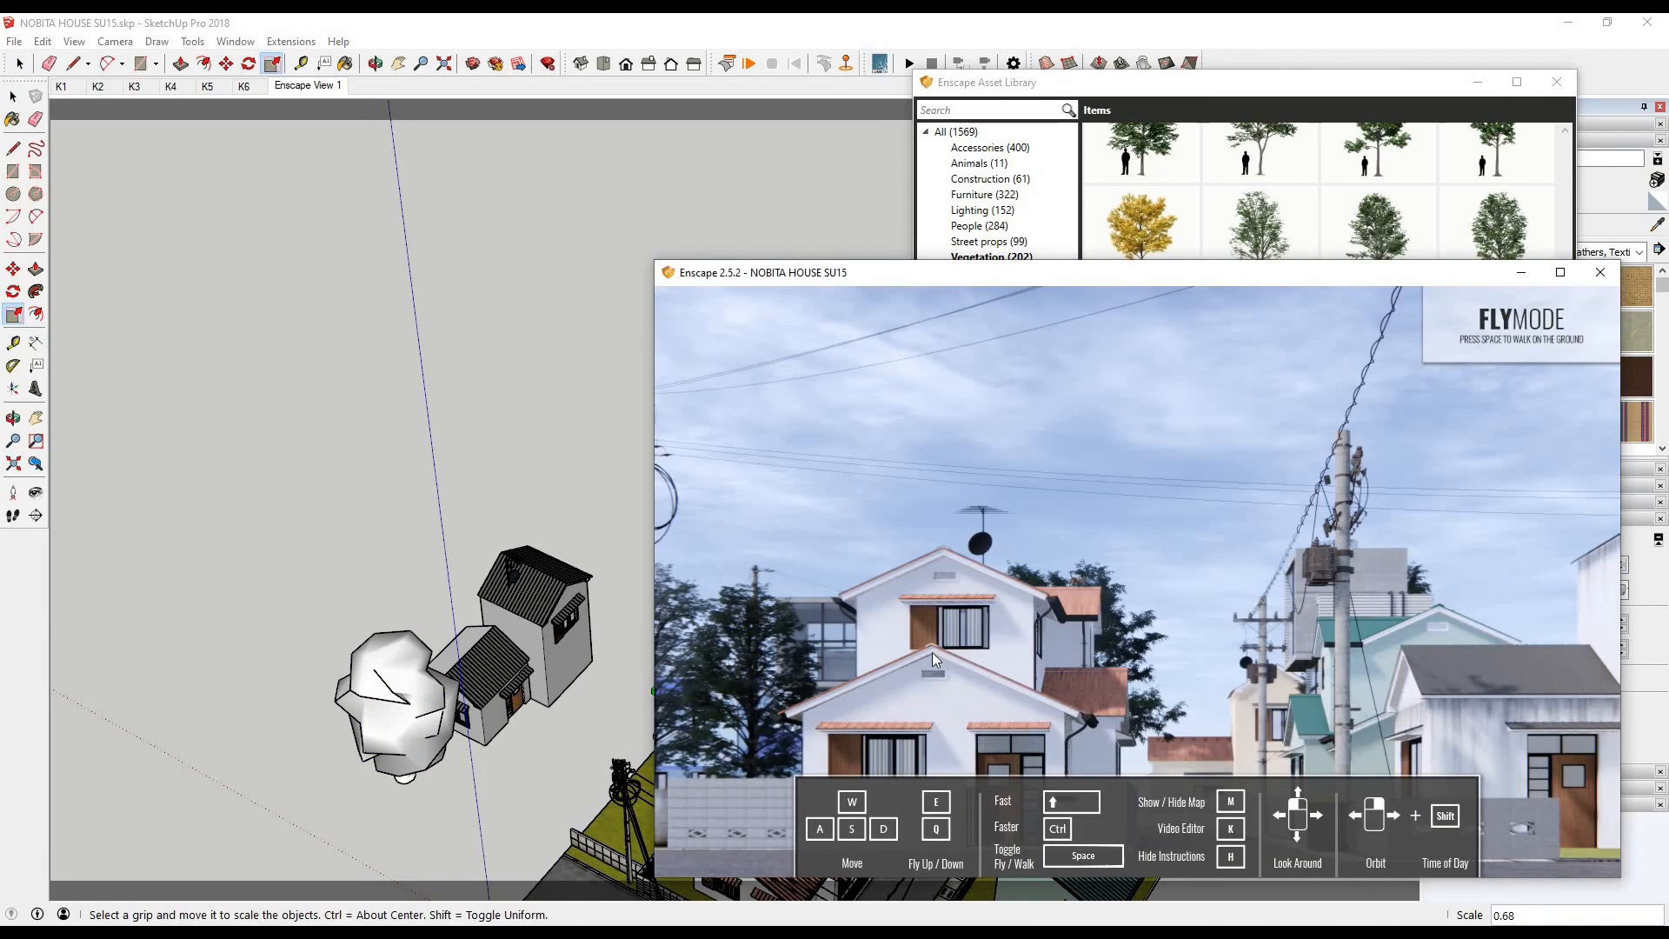
# - Copy the two large trees on the white lot to the area behind the blue house
pyautogui.click(457, 368)
pyautogui.scroll(-5, 354, 635)
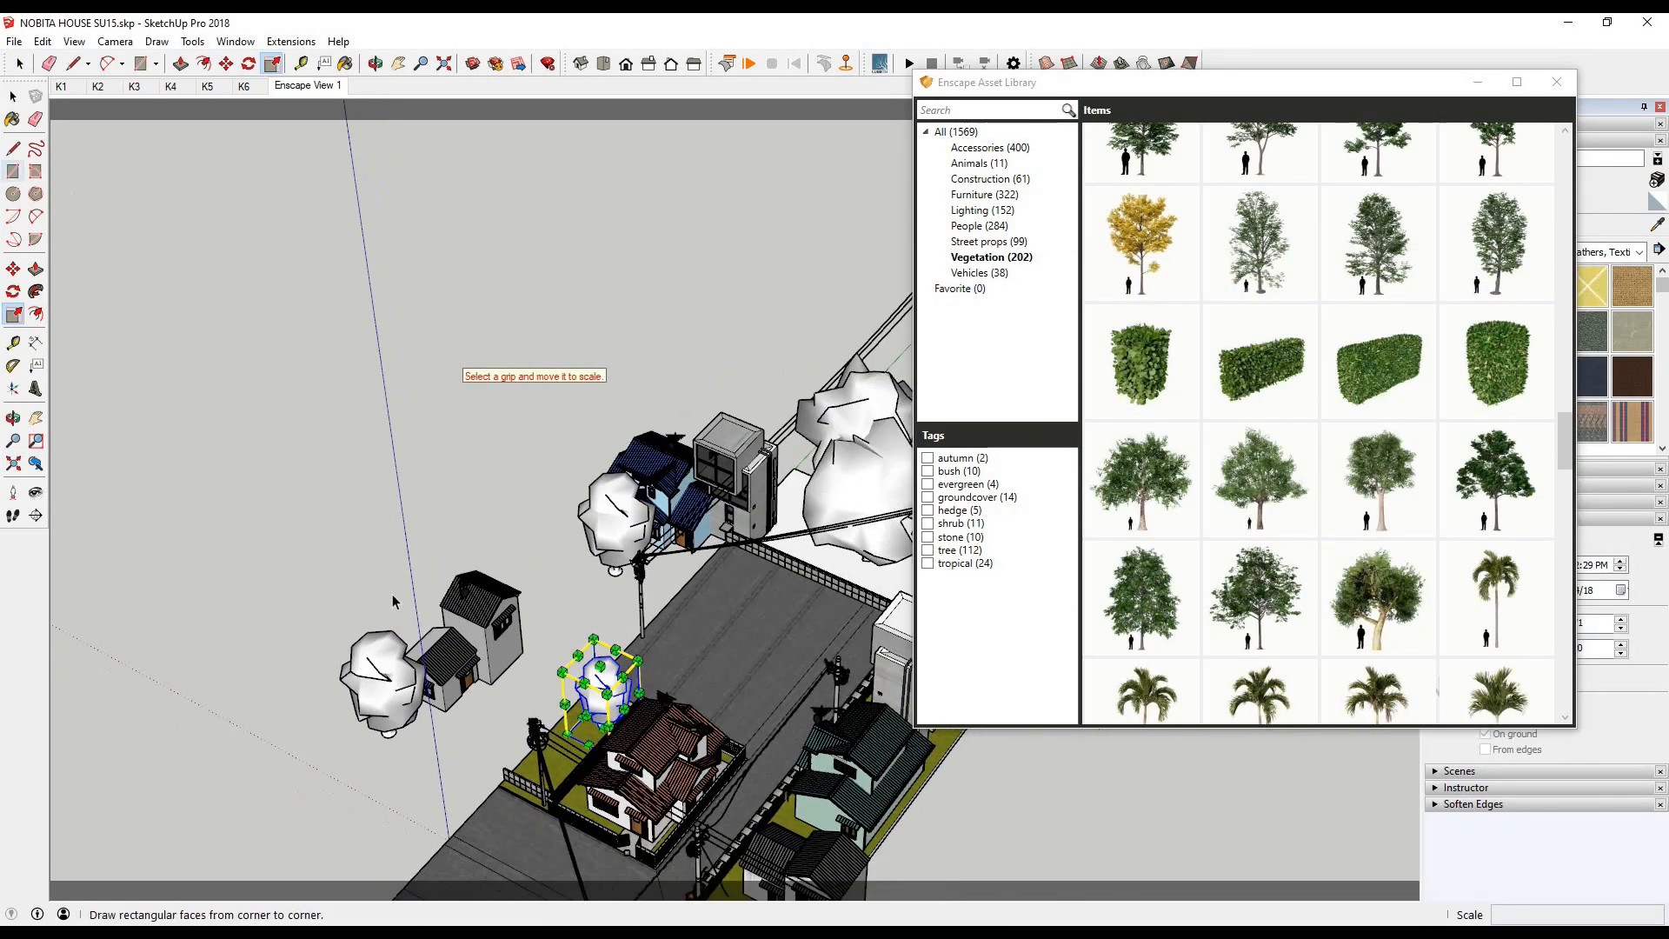
pyautogui.click(13, 97)
pyautogui.moveTo(735, 394); pyautogui.dragTo(33, 301, button='middle')
pyautogui.keyDown('ctrl'); pyautogui.click(725, 359); pyautogui.keyUp('ctrl')
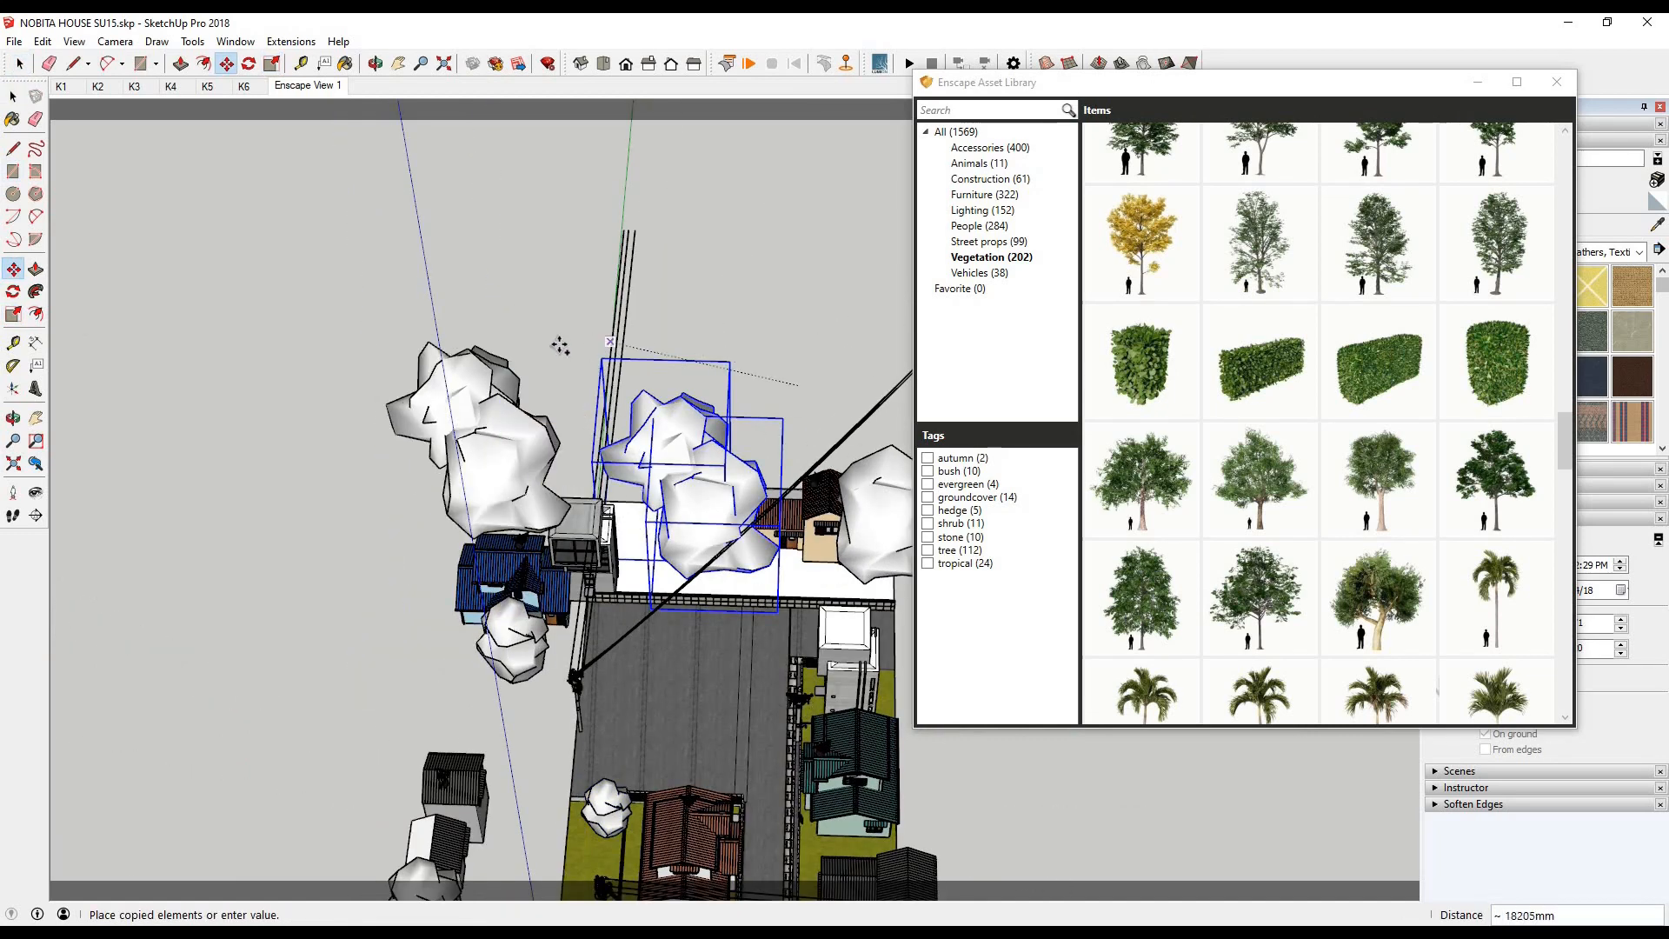
pyautogui.click(53, 359)
# - Rotate the copied pair of large trees behind the blue house to vary their arrangement
pyautogui.click(13, 291)
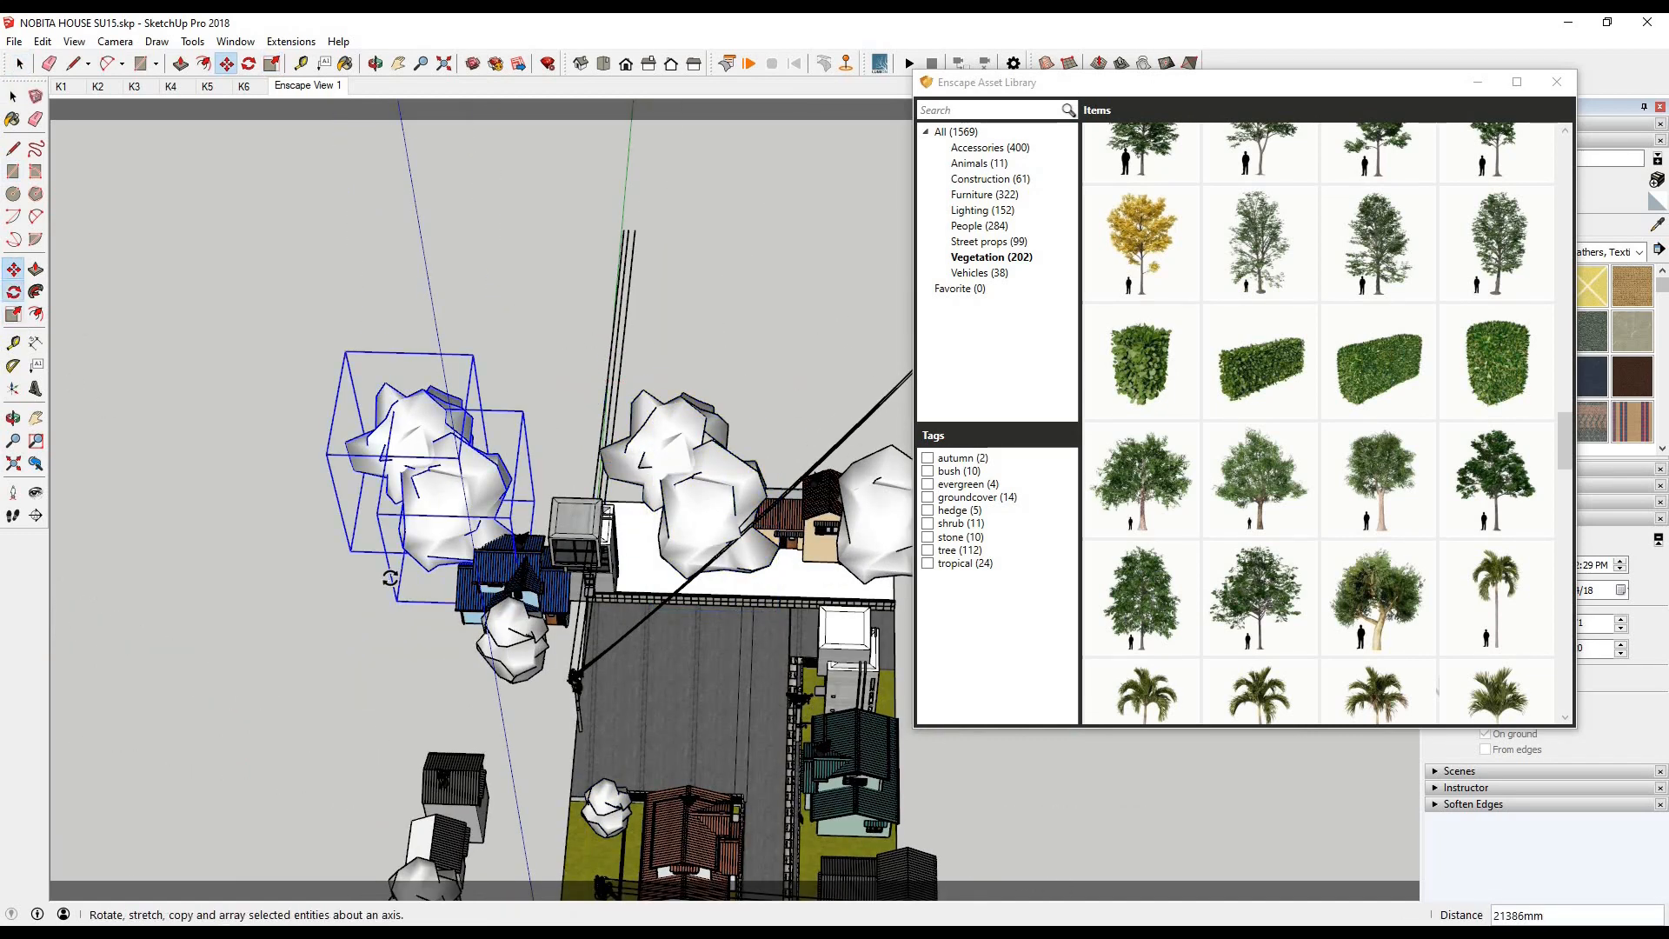
pyautogui.click(437, 282)
pyautogui.click(261, 365)
# - Move the rotated tree pair about 13,720 mm toward the concrete building and bring up the render to check it
pyautogui.click(13, 269)
pyautogui.click(380, 611)
pyautogui.click(544, 598)
pyautogui.moveTo(402, 934)
pyautogui.click(440, 870)
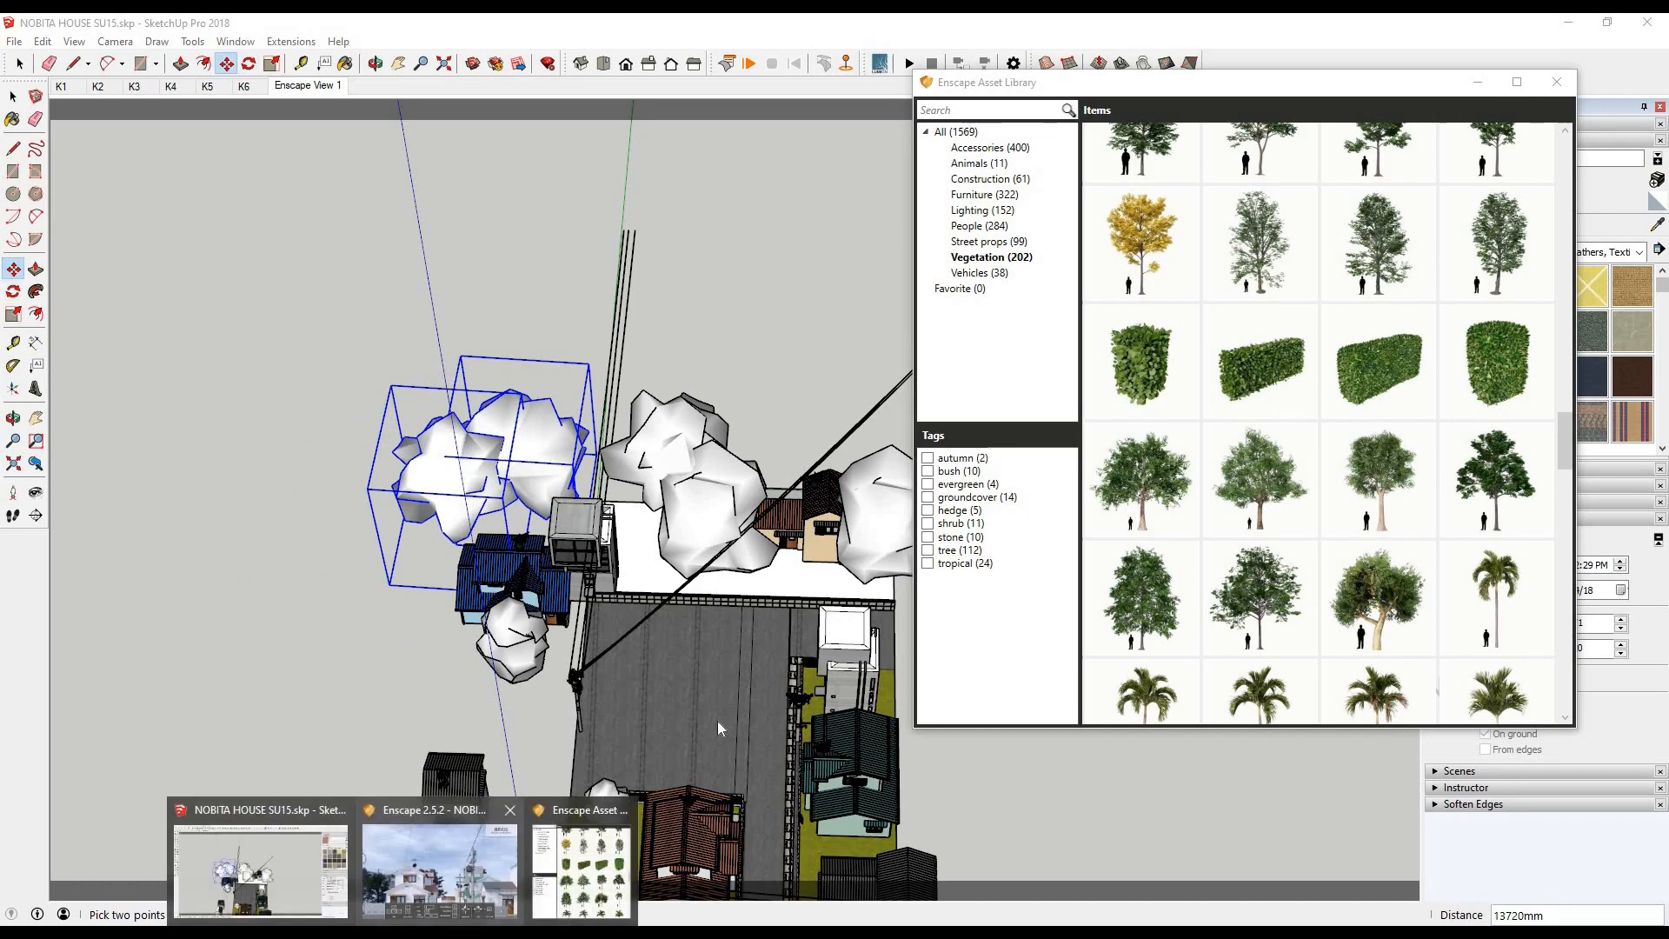
# - Scale down the outer tree of the large pair behind the blue house
pyautogui.click(12, 103)
pyautogui.moveTo(530, 365); pyautogui.dragTo(522, 217, button='middle')
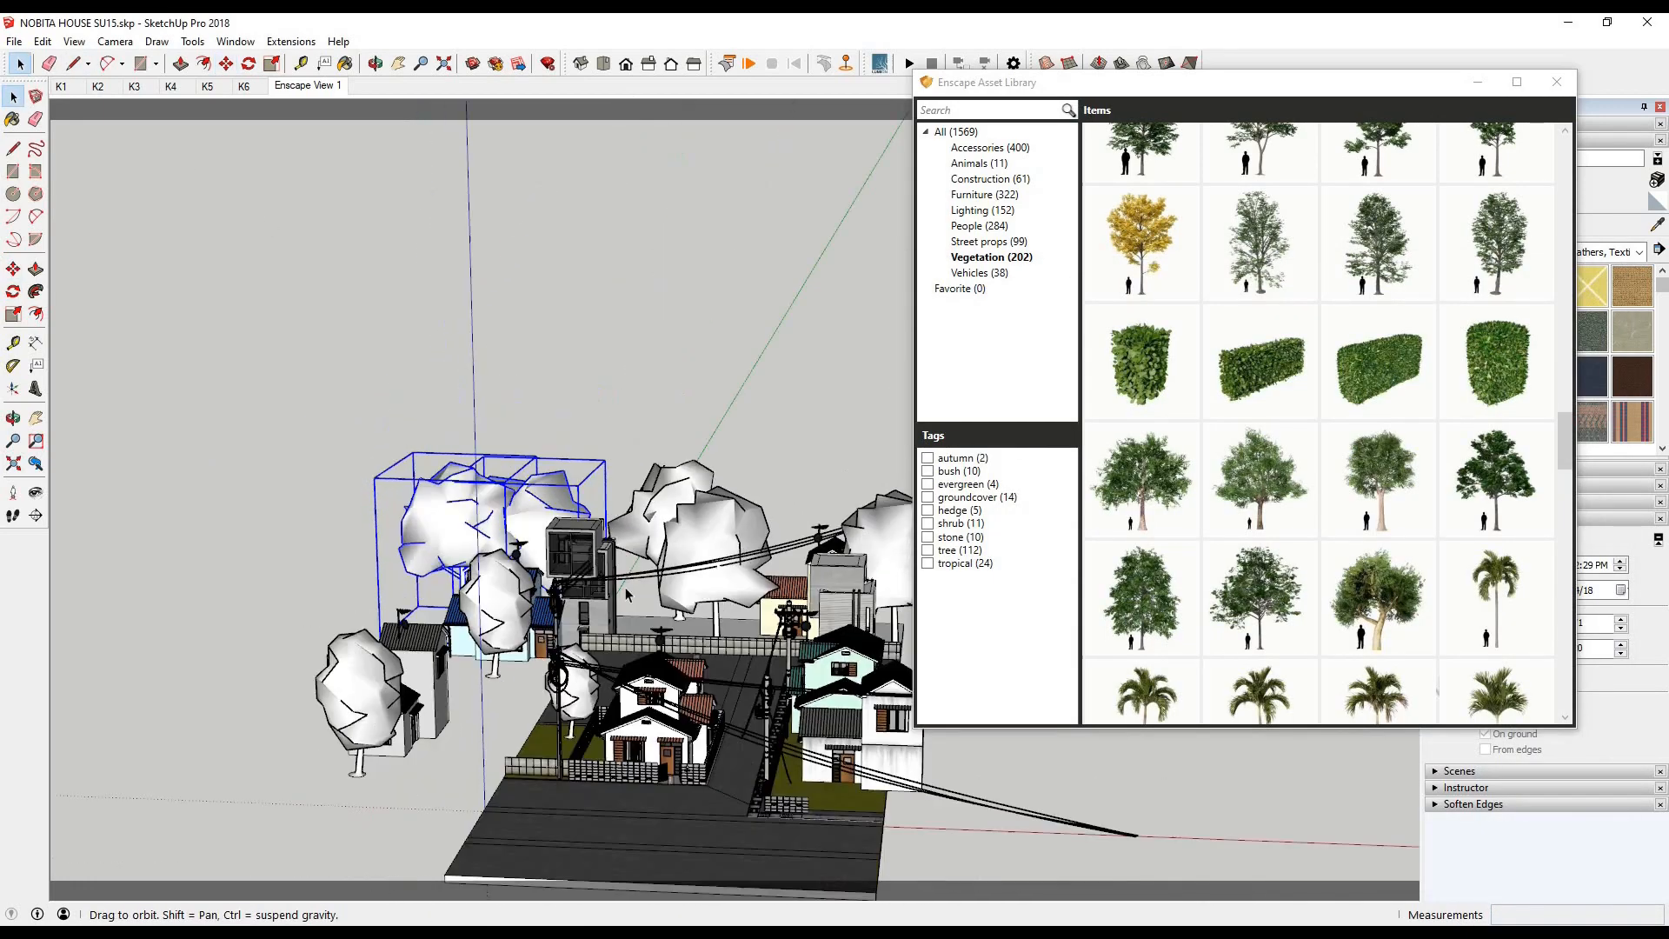
pyautogui.scroll(3, 470, 373)
pyautogui.moveTo(470, 434)
pyautogui.mouseDown(button='middle')
pyautogui.moveTo(382, 383)
pyautogui.moveTo(359, 472)
pyautogui.mouseUp(button='middle')
pyautogui.press('s')
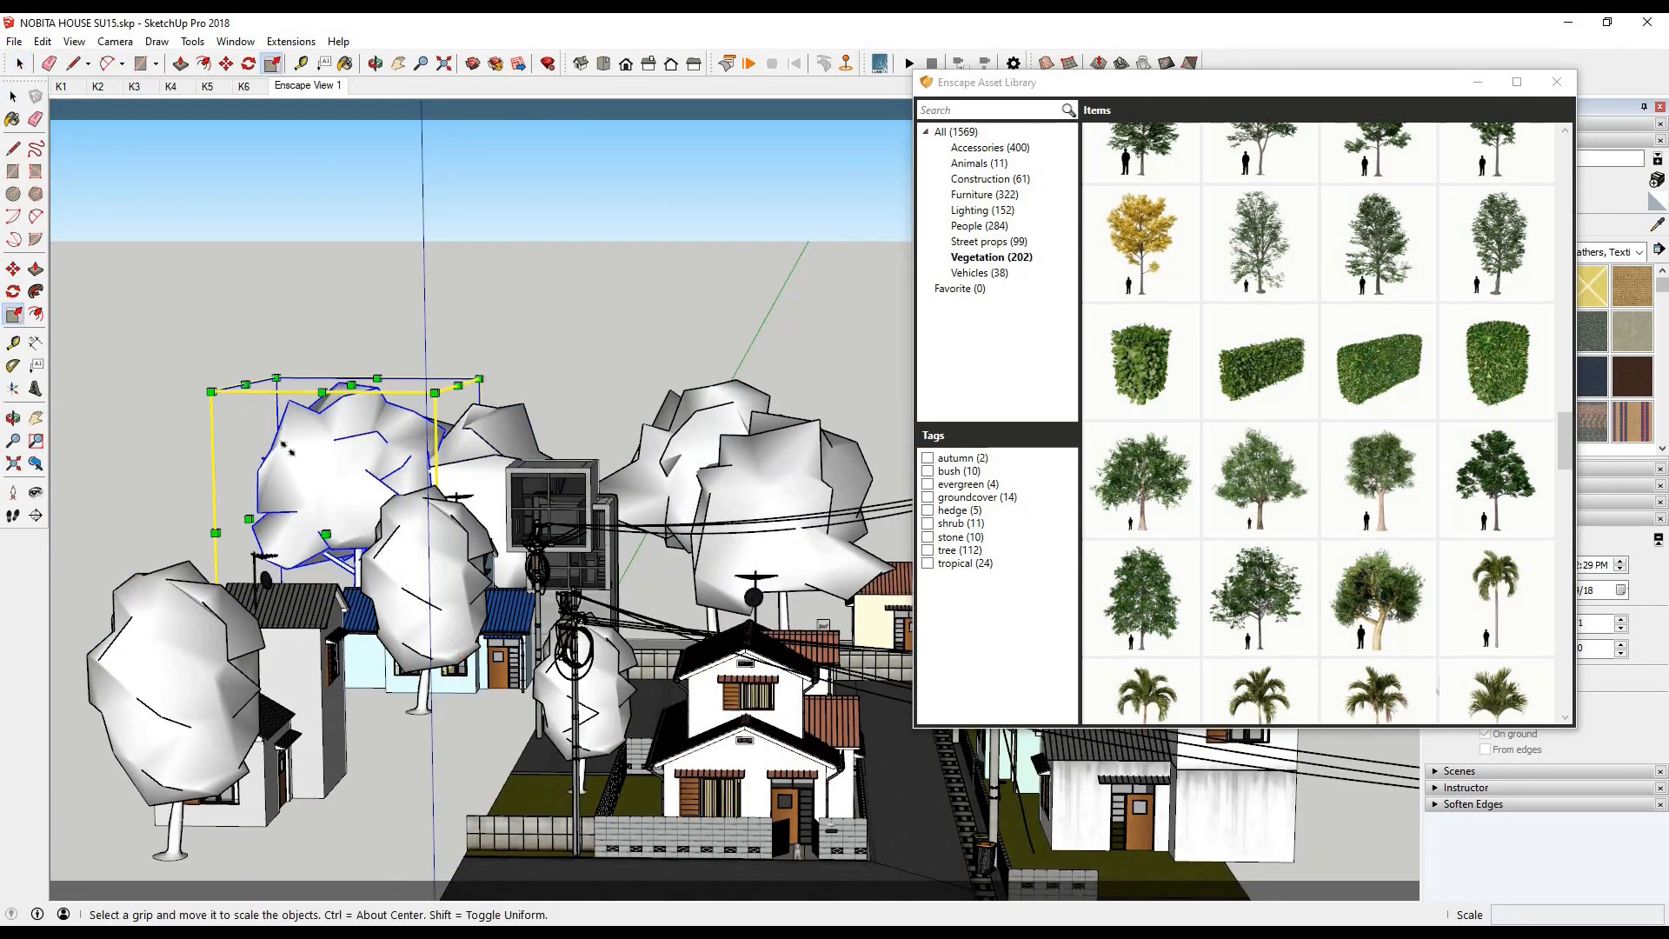
pyautogui.moveTo(331, 488); pyautogui.dragTo(340, 497)
# - Copy the scaled tree about 11,659 mm to behind the concrete building and check it in the render
pyautogui.click(13, 269)
pyautogui.moveTo(193, 387); pyautogui.dragTo(194, 574, button='middle')
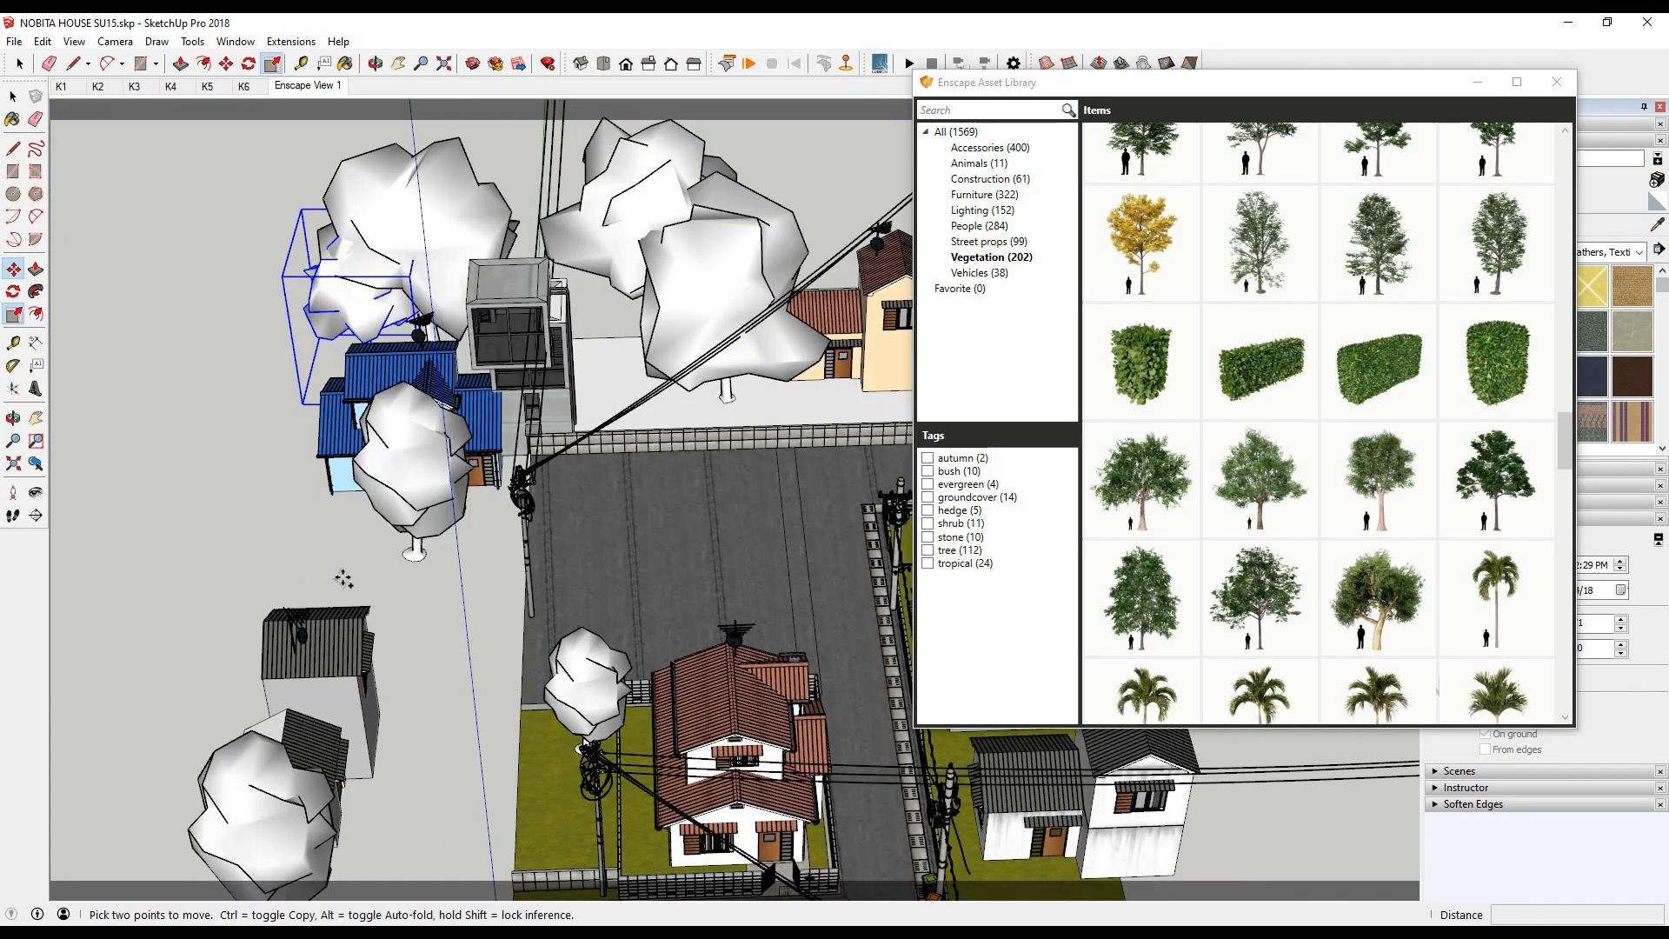
pyautogui.click(107, 584)
pyautogui.press('ctrl')
pyautogui.click(346, 577)
pyautogui.click(435, 932)
pyautogui.click(600, 869)
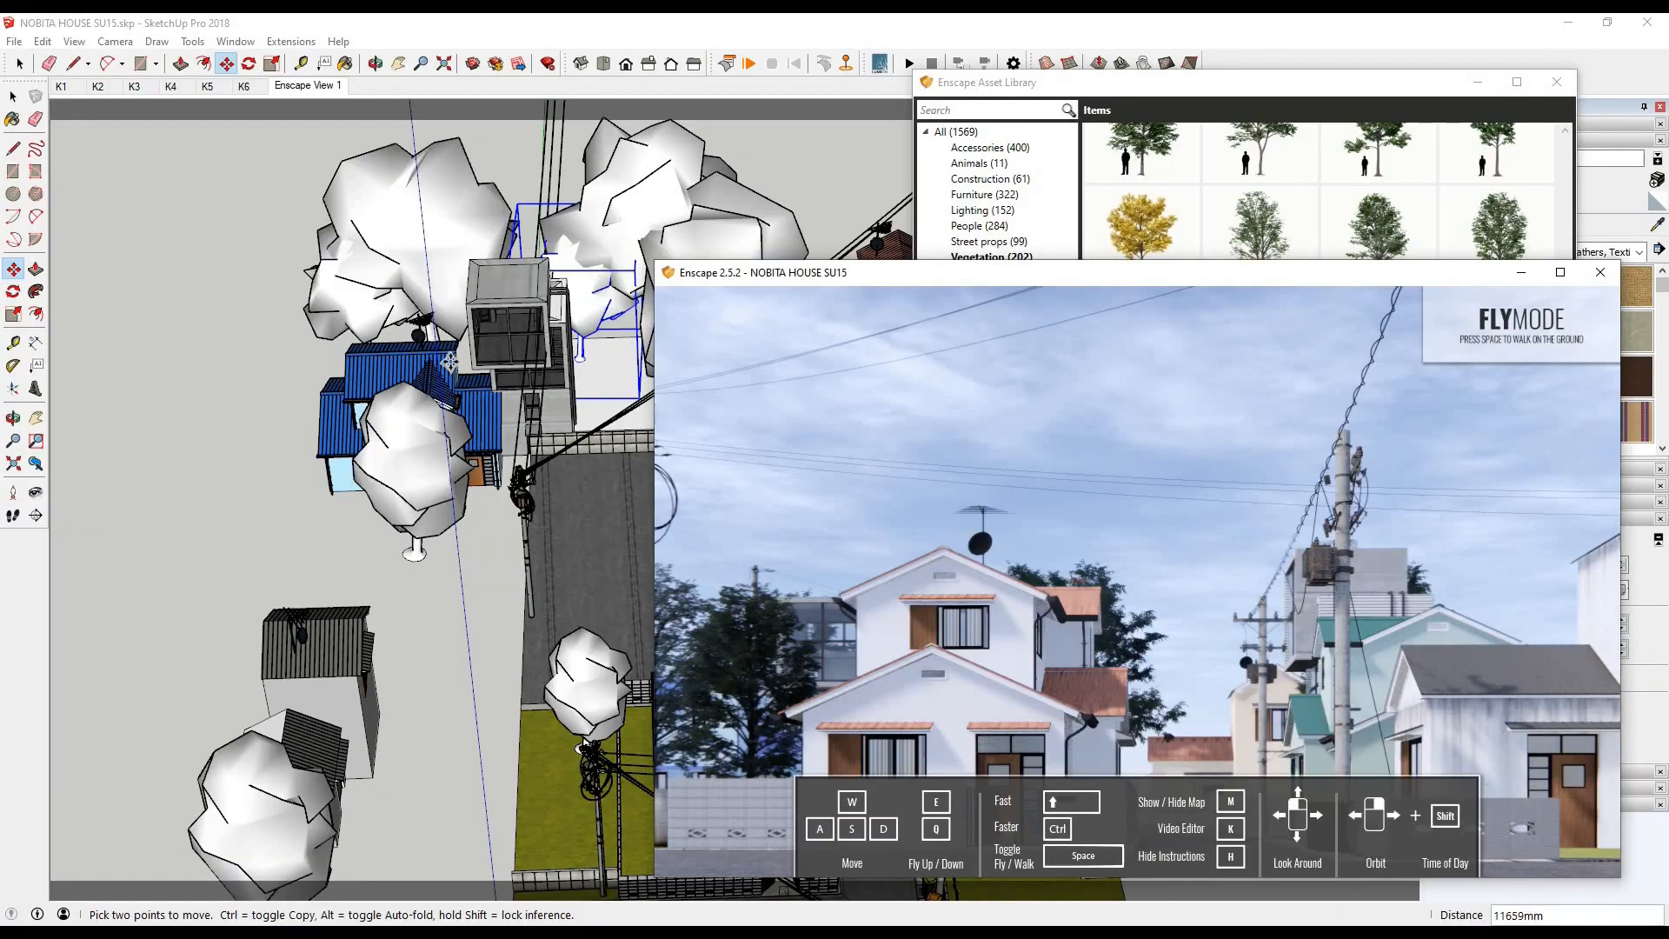
# - Copy the small tree about 17,547 mm to behind the cream house
pyautogui.click(272, 586)
pyautogui.press('space')
pyautogui.scroll(-4, 272, 585)
pyautogui.press('m')
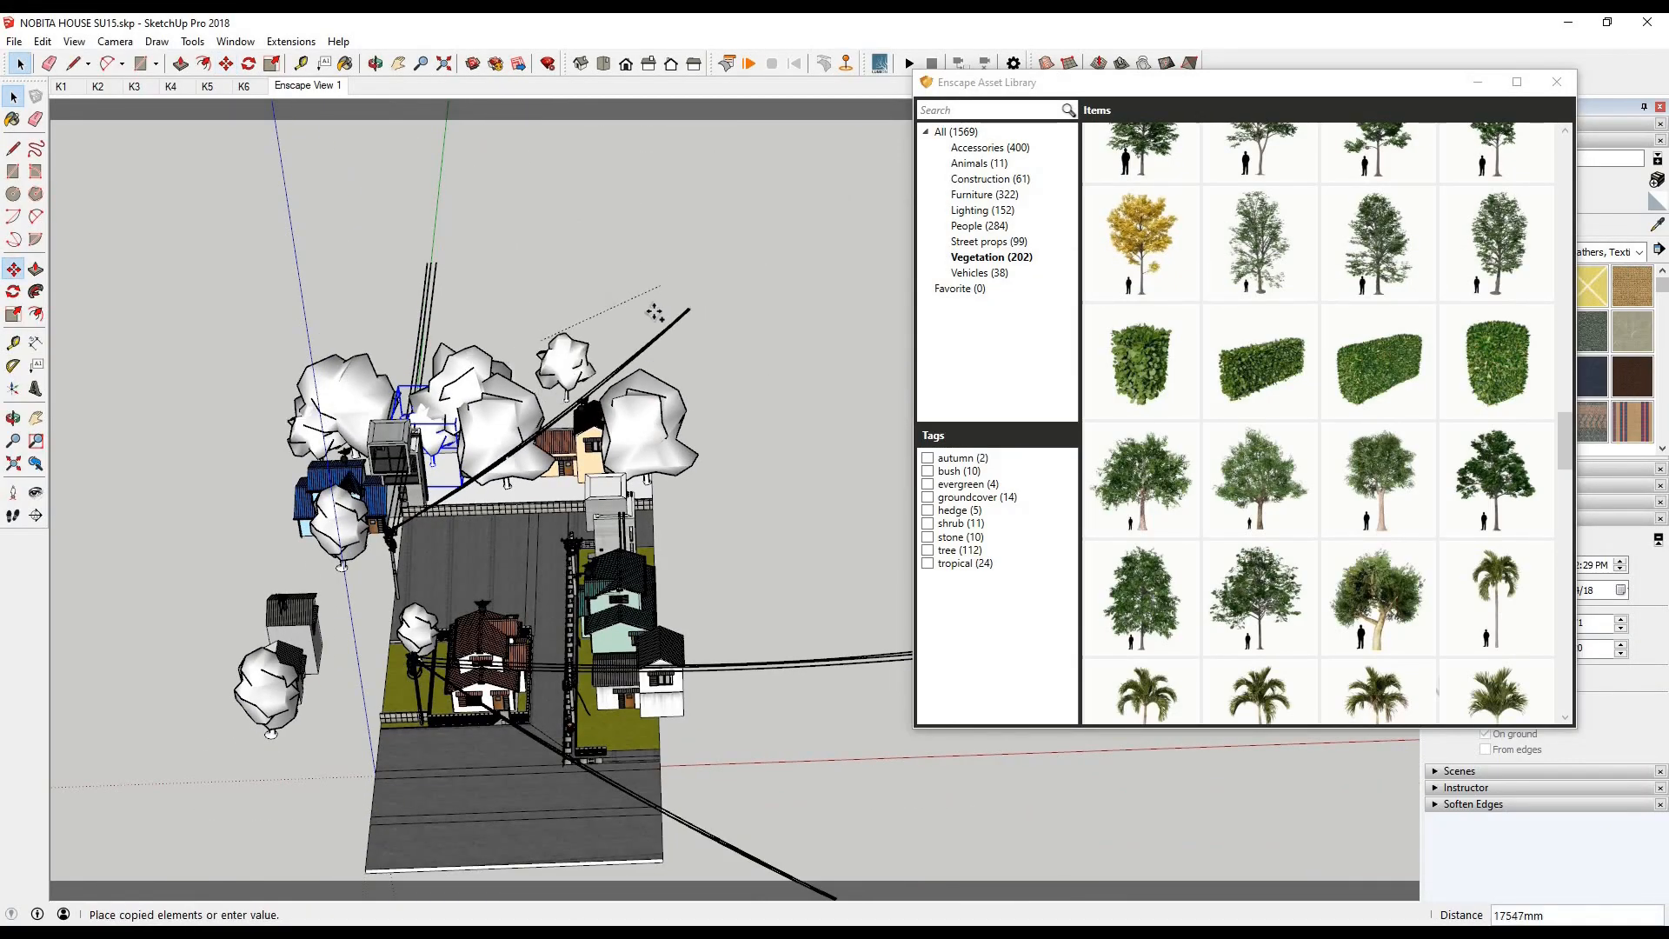
pyautogui.click(648, 313)
# - Add two more copies, behind the large tree by the cream house and 16,909 mm away beside the grey building, and check the render
pyautogui.click(691, 374)
pyautogui.press('ctrl')
pyautogui.click(749, 377)
pyautogui.click(531, 695)
pyautogui.press('ctrl')
pyautogui.click(597, 823)
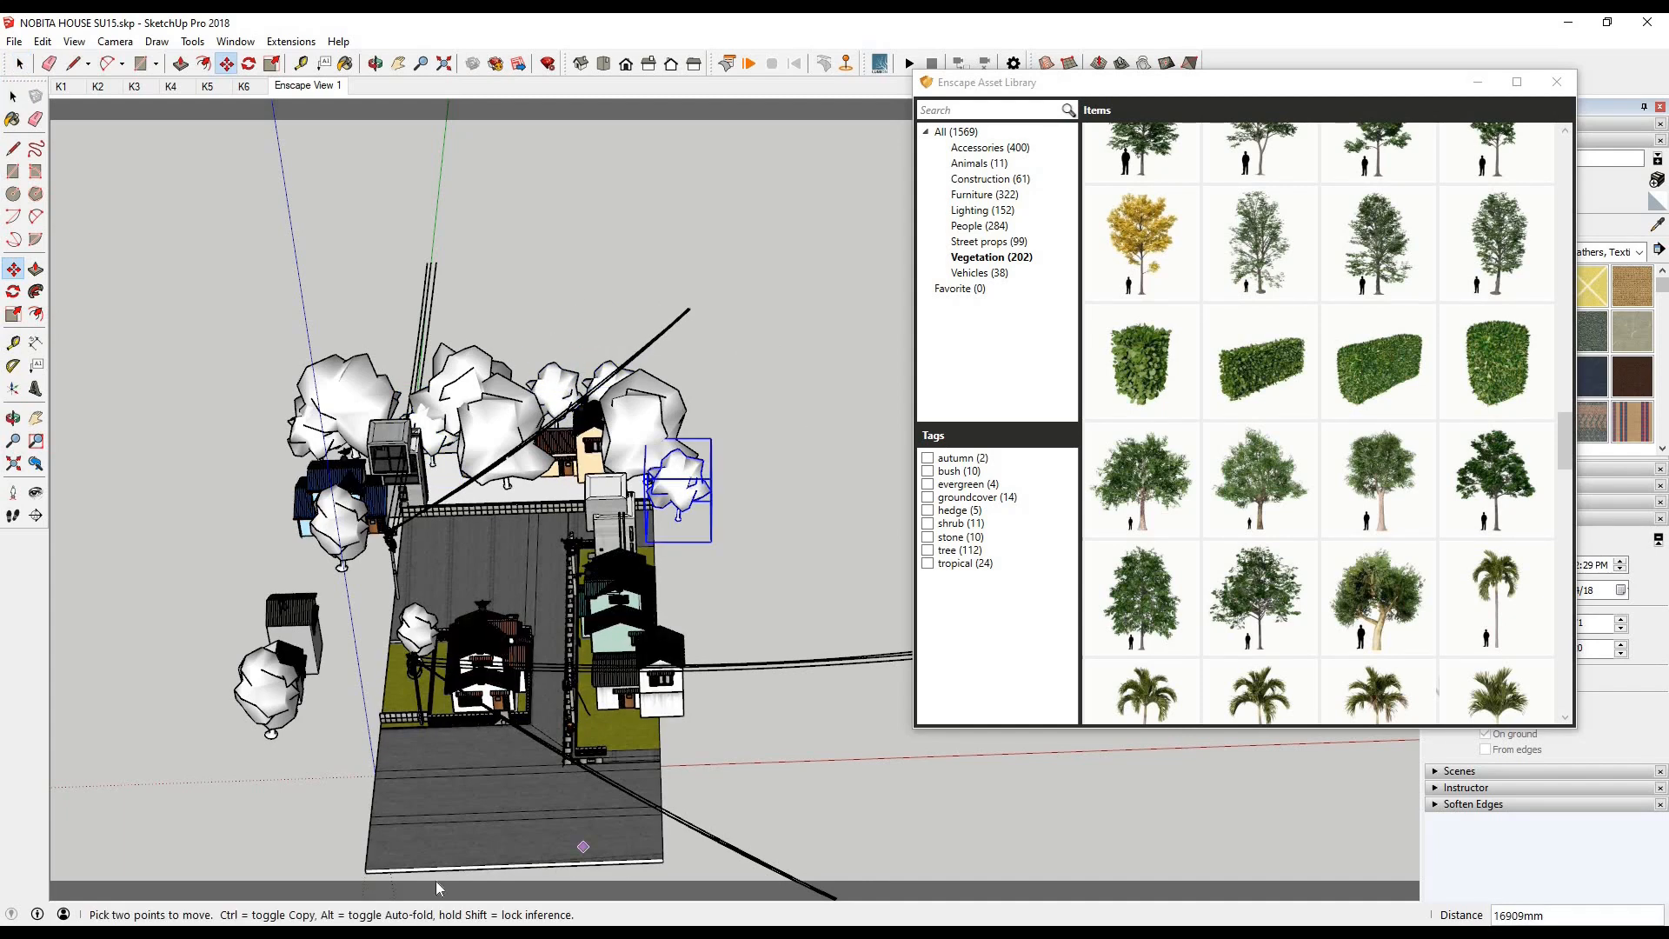
pyautogui.click(445, 857)
# - Move the small tree behind the cream house farther back from the white lot and check the render
pyautogui.scroll(1, 305, 393)
pyautogui.scroll(-3, 303, 395)
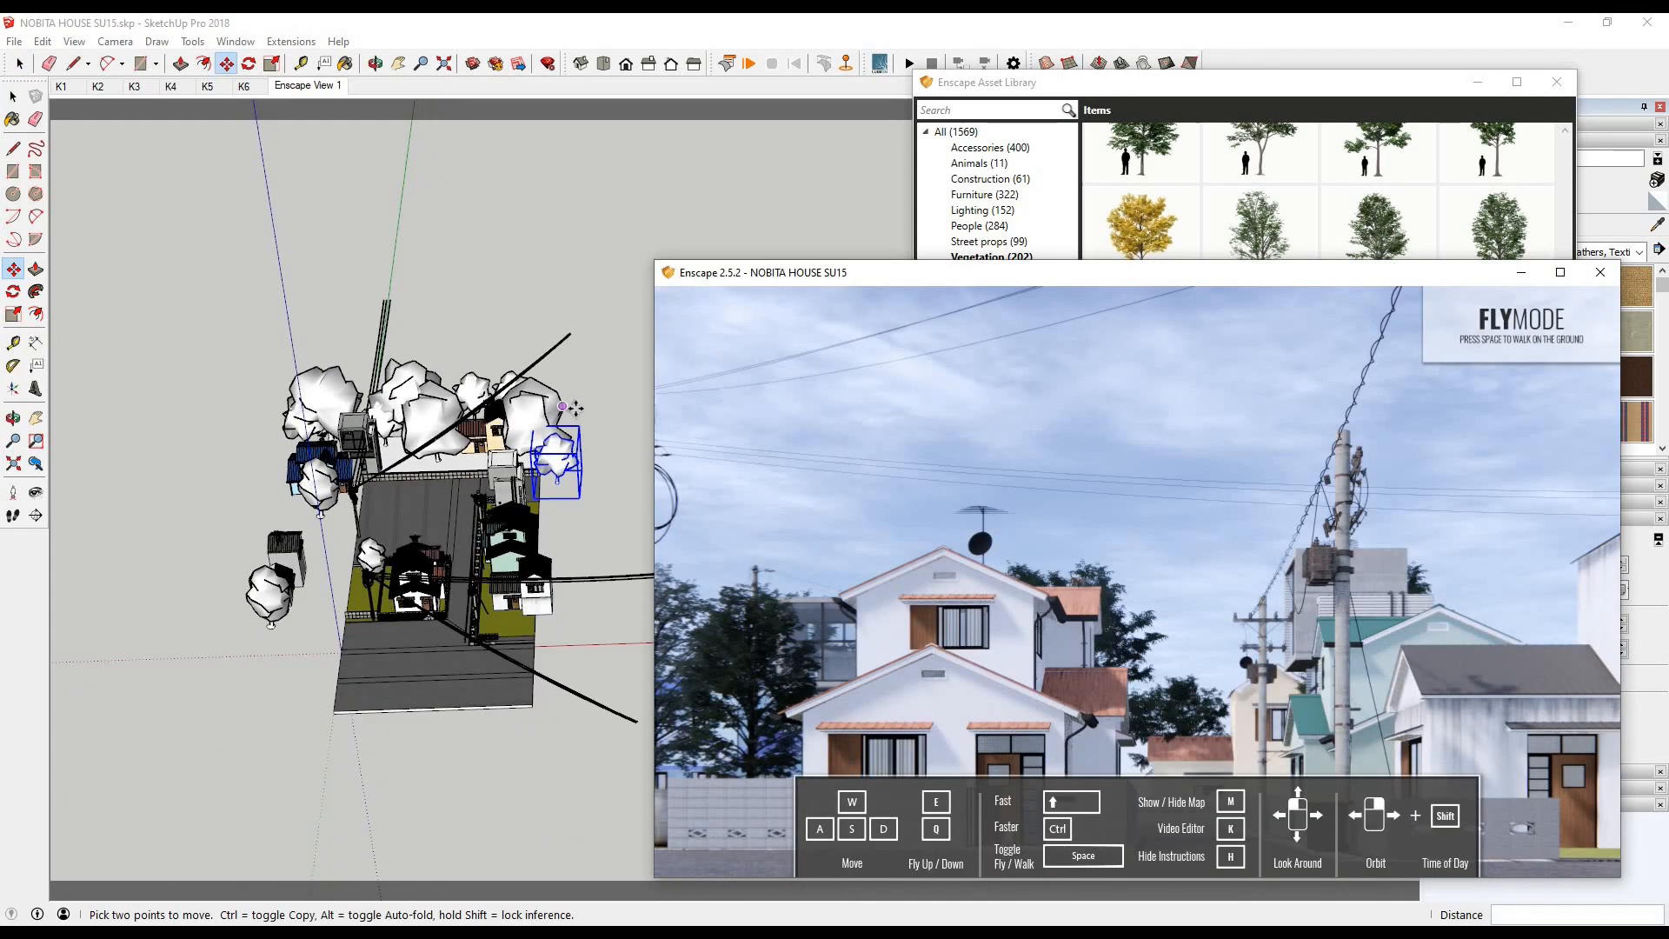
pyautogui.scroll(3, 557, 426)
pyautogui.click(16, 98)
pyautogui.scroll(4, 480, 417)
pyautogui.moveTo(482, 383); pyautogui.dragTo(504, 417, button='middle')
pyautogui.moveTo(512, 348); pyautogui.dragTo(515, 227, button='middle')
pyautogui.click(312, 414)
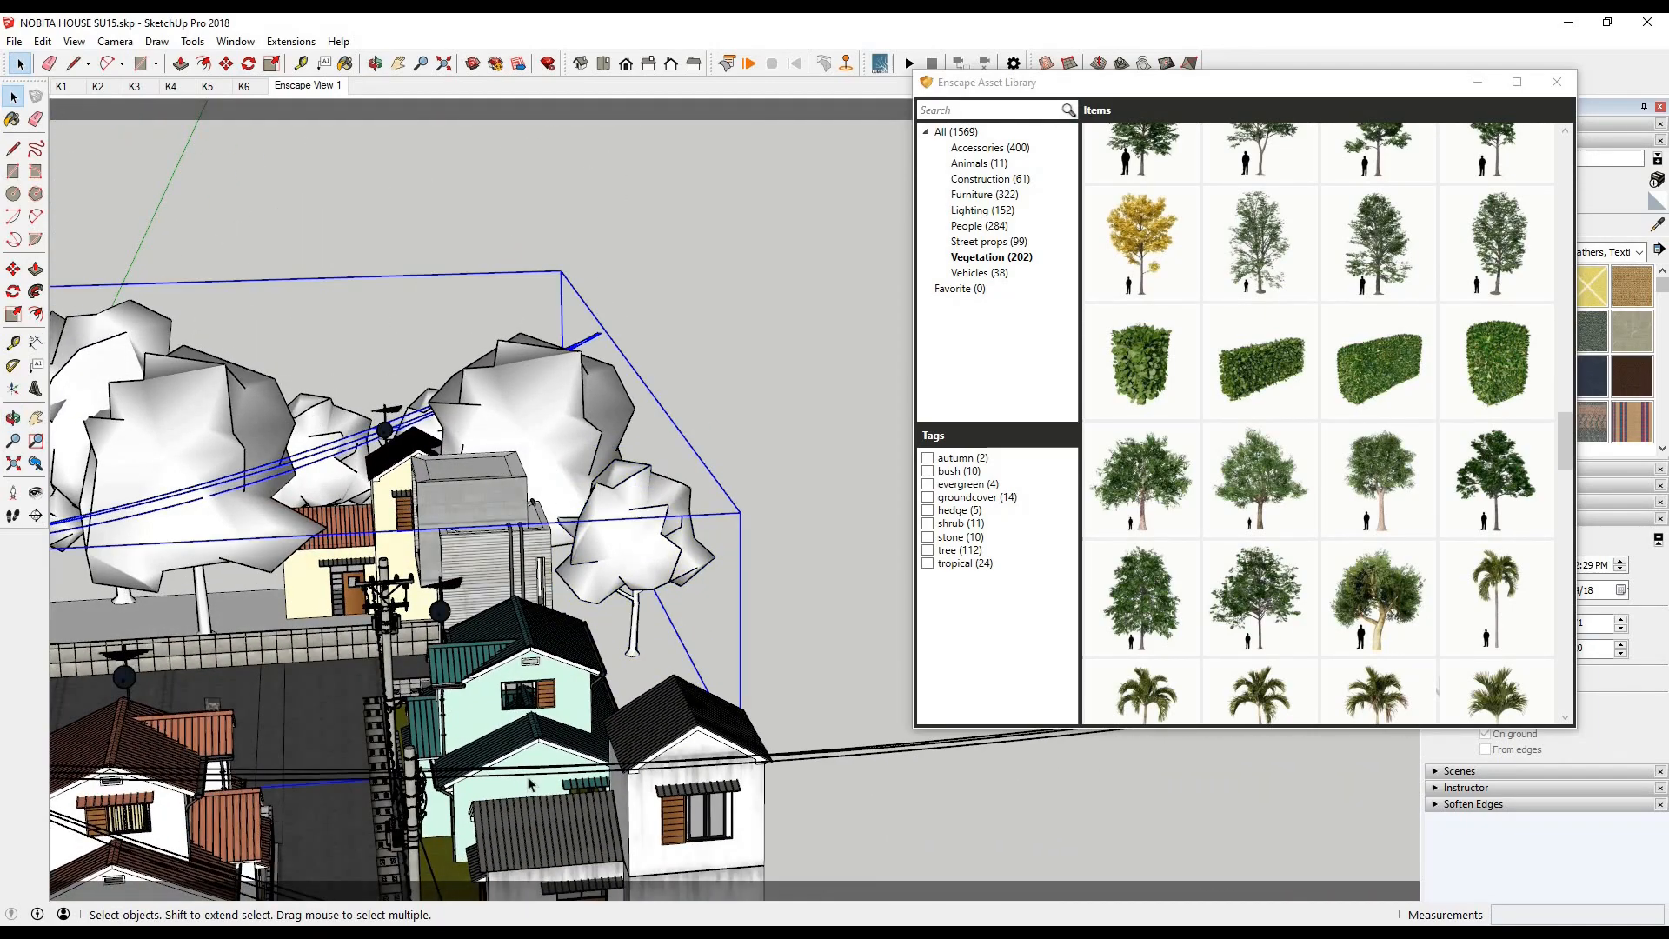
pyautogui.click(324, 396)
pyautogui.moveTo(330, 382); pyautogui.dragTo(348, 591, button='middle')
pyautogui.scroll(-3, 366, 487)
pyautogui.click(14, 270)
pyautogui.moveTo(404, 292); pyautogui.dragTo(403, 257)
pyautogui.press('space')
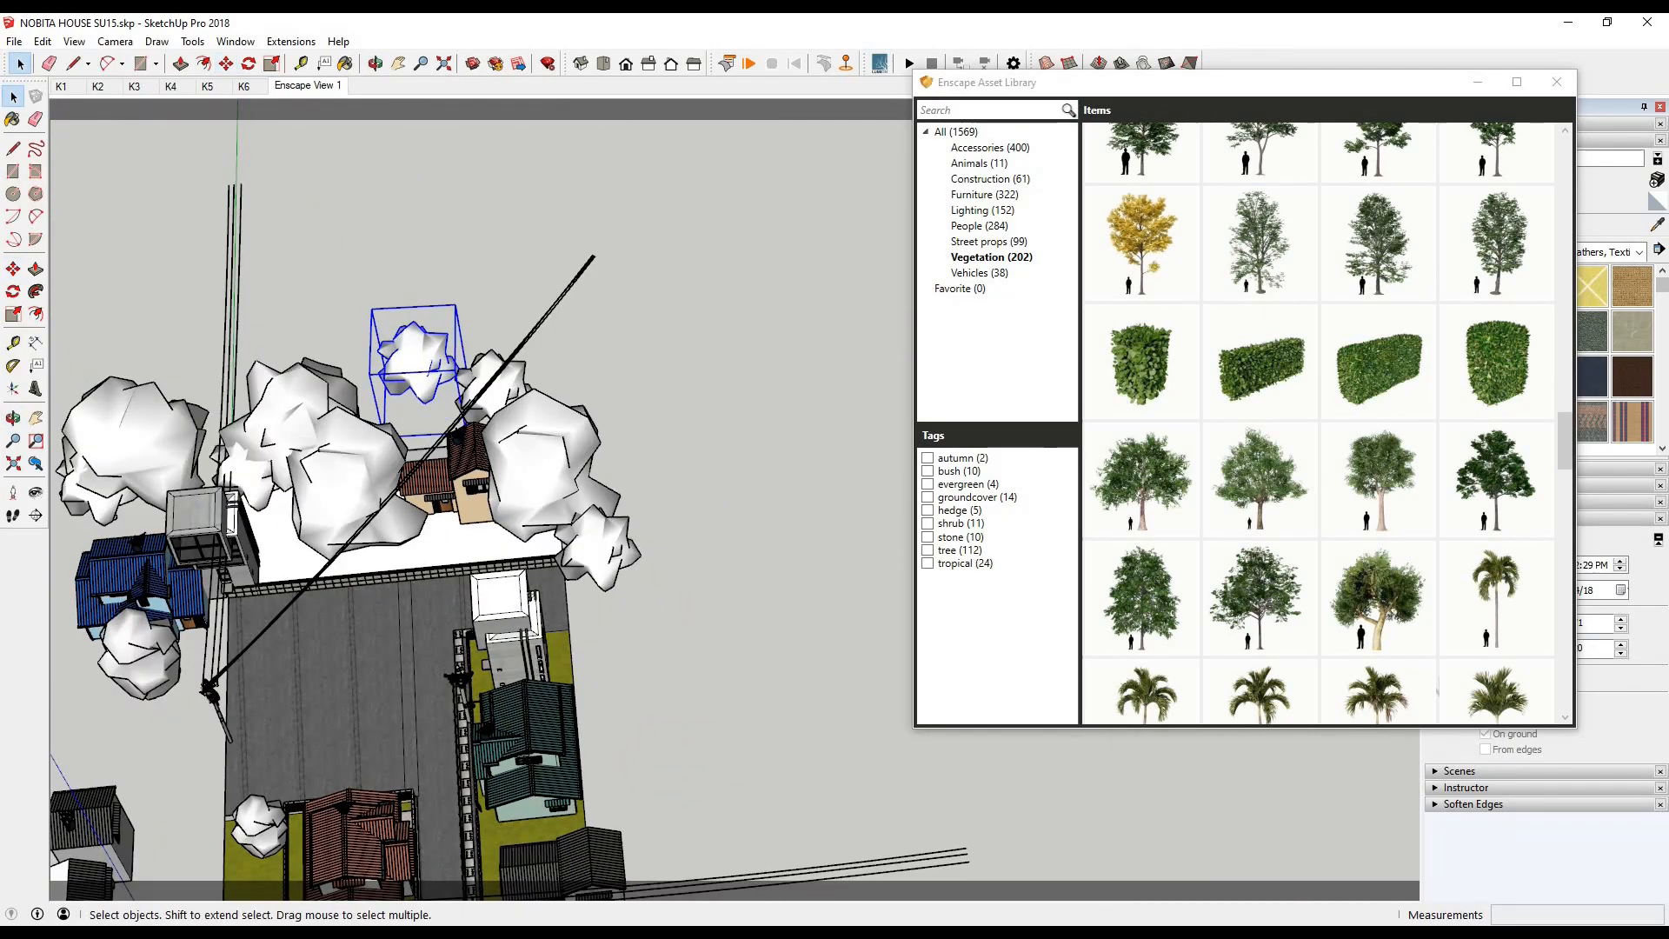
pyautogui.click(402, 930)
pyautogui.click(403, 874)
# - Move the front large tree on the white lot toward the concrete building and check the render
pyautogui.click(352, 453)
pyautogui.press('m')
pyautogui.moveTo(290, 246); pyautogui.dragTo(258, 255)
pyautogui.click(403, 931)
pyautogui.click(403, 874)
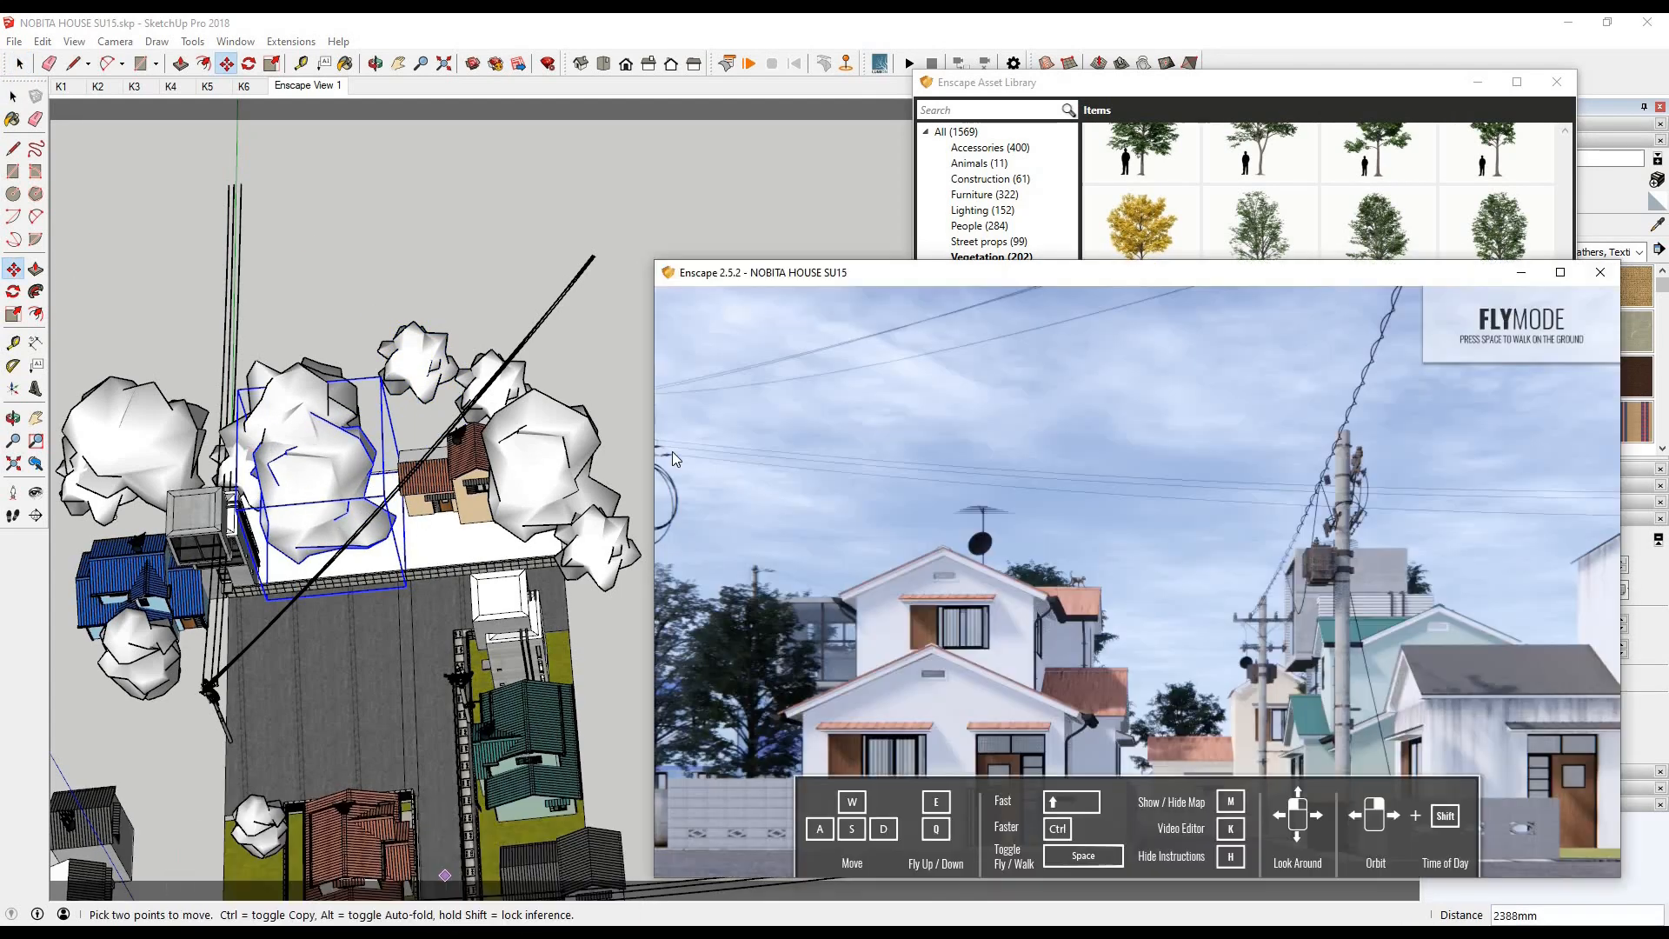
# - Copy the small rear tree about 7,146 mm into the gap between the large tree and the cream house, and check the render
pyautogui.click(13, 97)
pyautogui.press('ctrl')
pyautogui.click(414, 373)
pyautogui.click(372, 432)
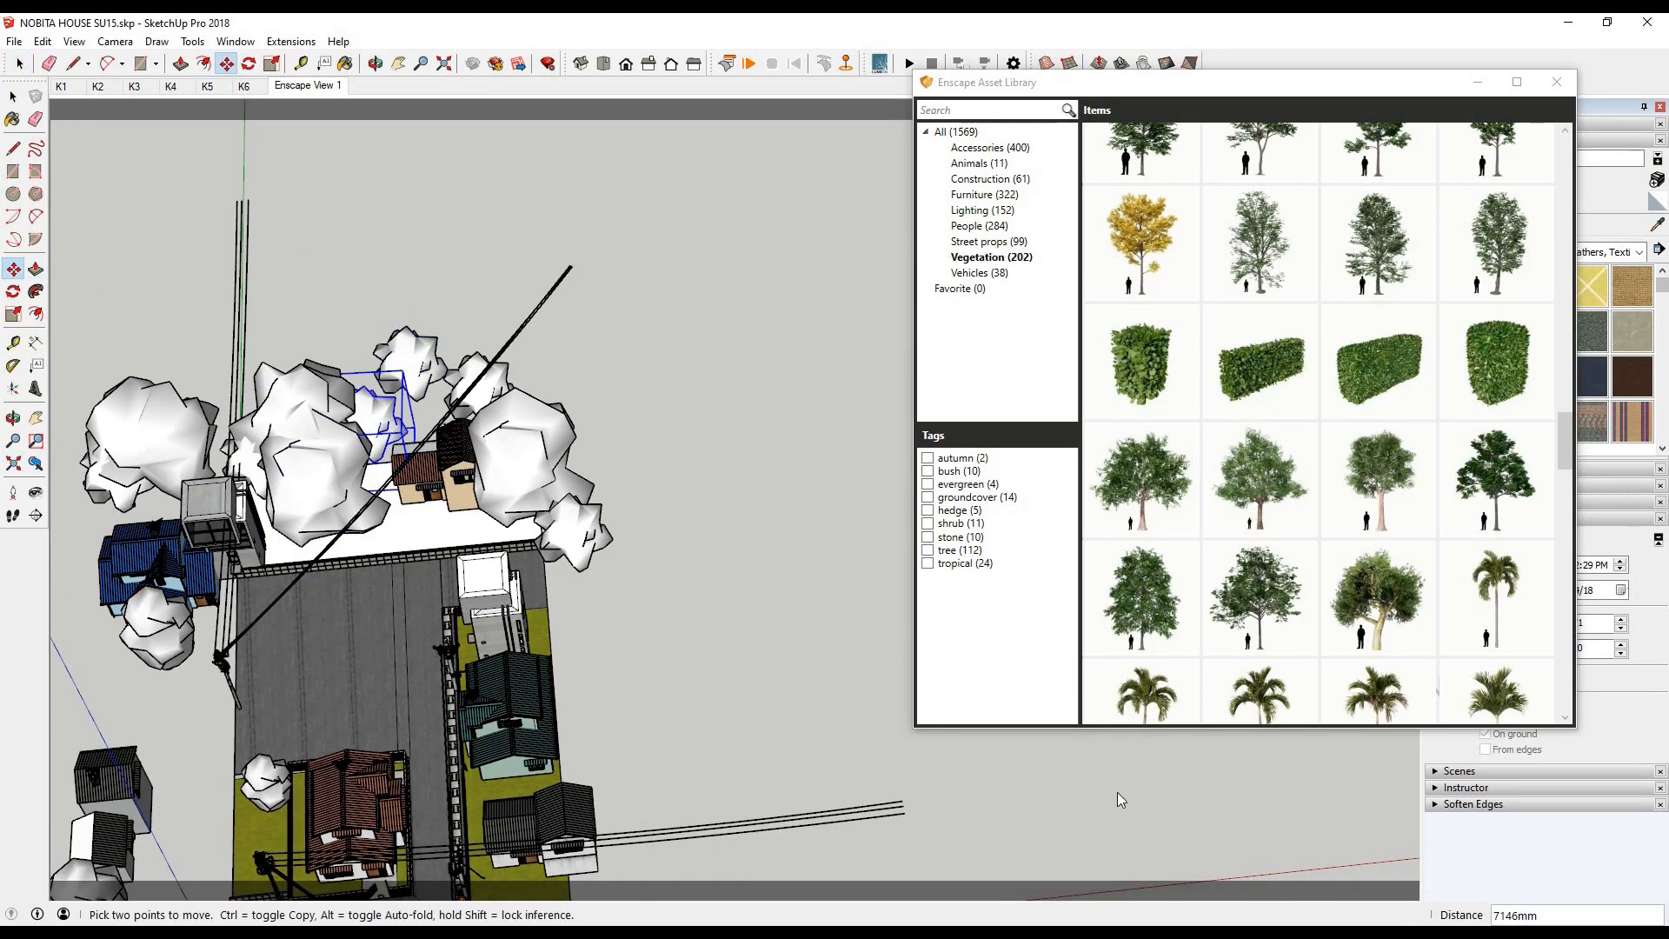
pyautogui.click(402, 931)
pyautogui.click(402, 874)
# - Place a new tree from the Asset Library's vegetation beside the grey building and check it in the render
pyautogui.scroll(-1, 424, 544)
pyautogui.click(13, 97)
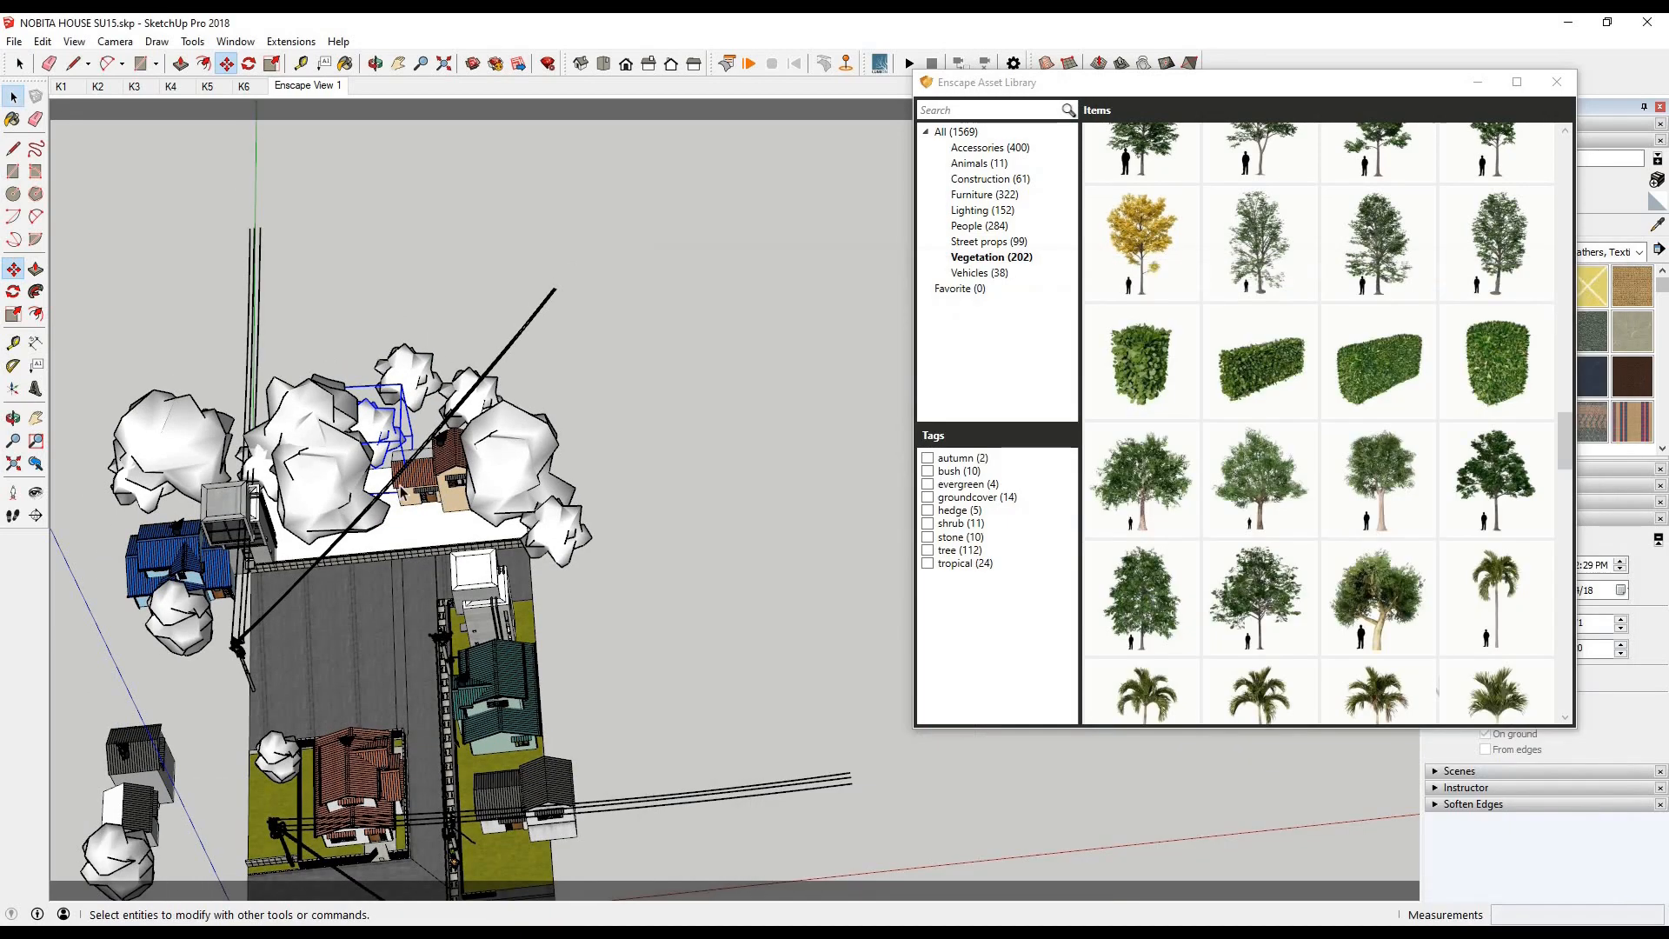
pyautogui.scroll(-4, 440, 504)
pyautogui.scroll(-6, 1254, 559)
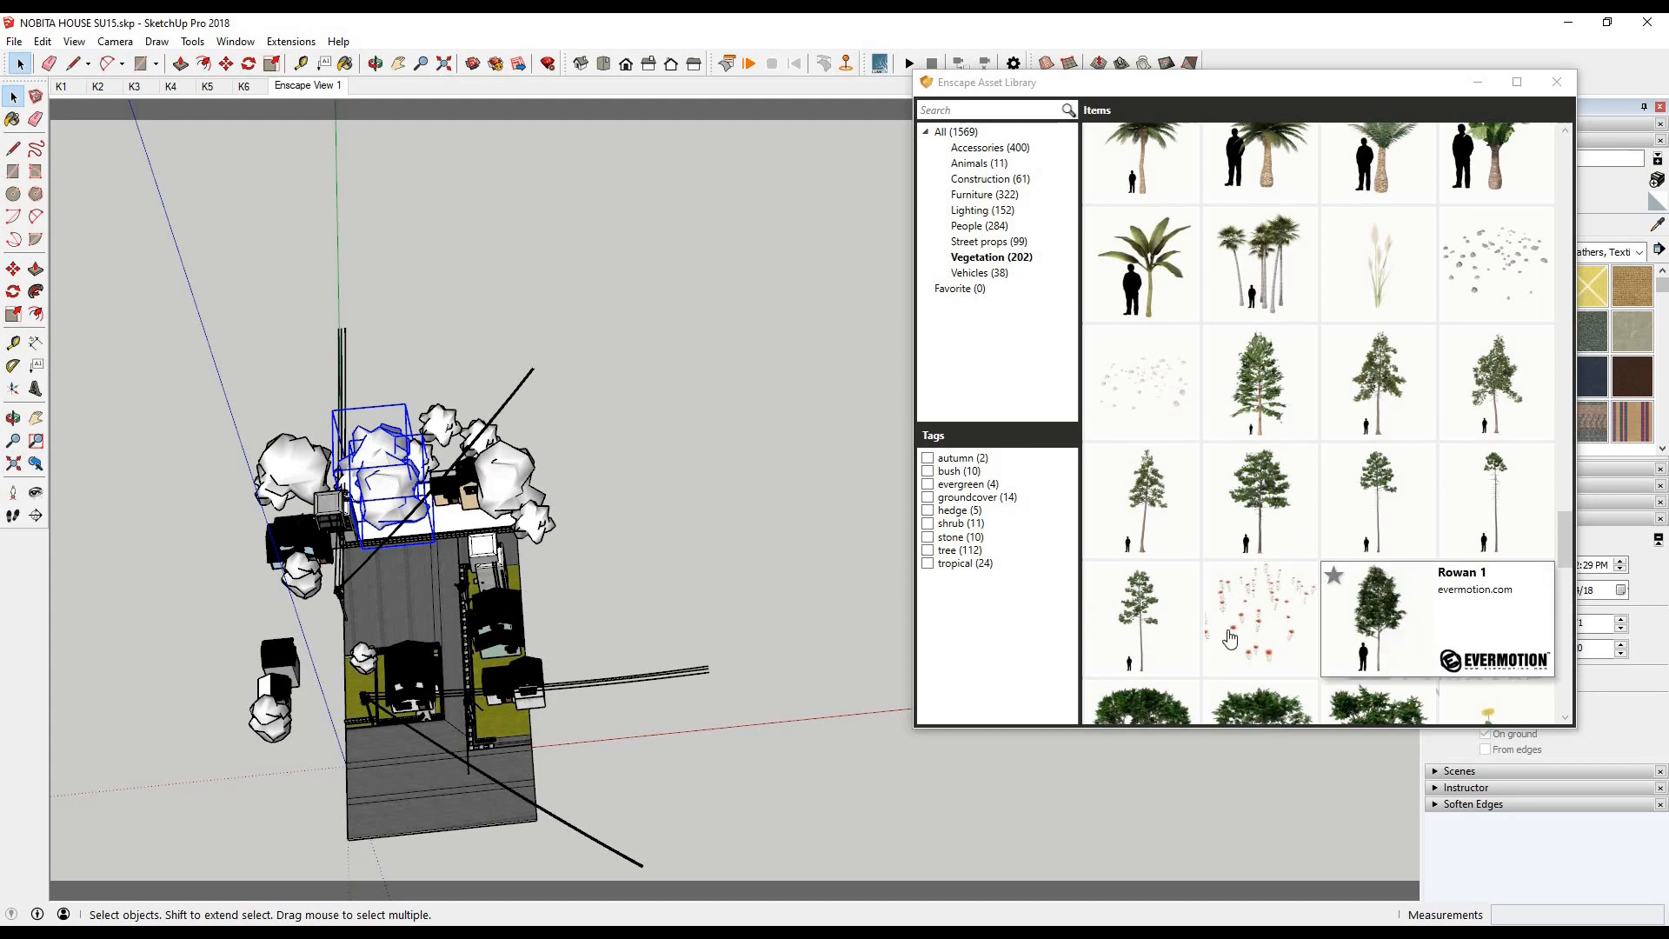
pyautogui.scroll(5, 520, 565)
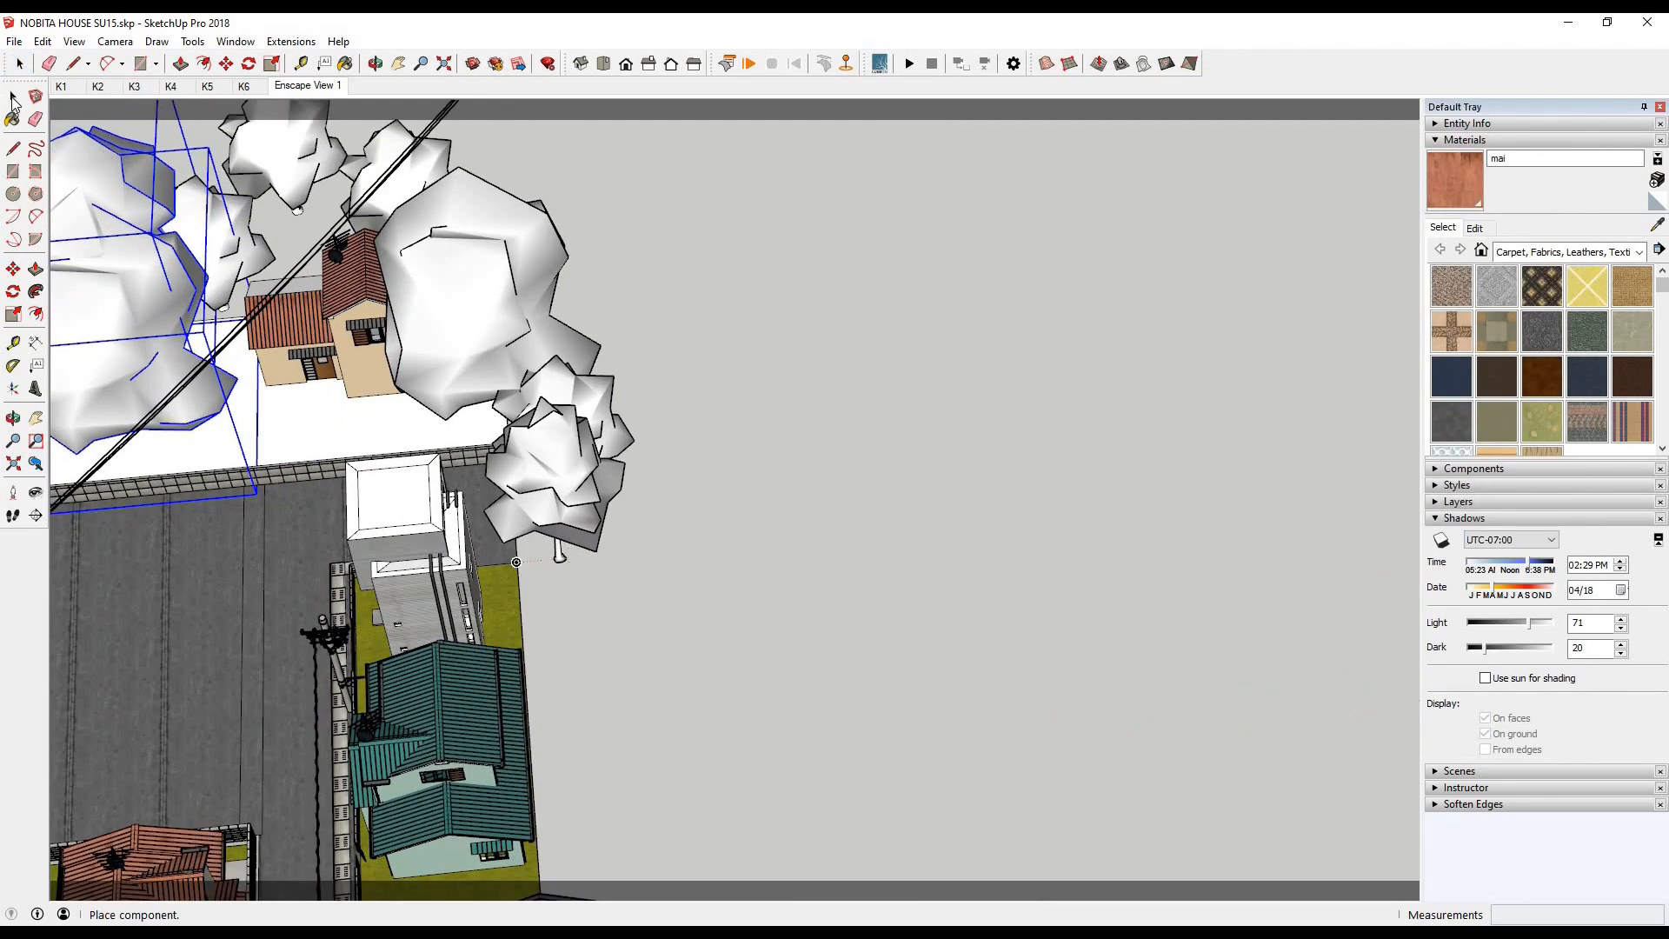
pyautogui.click(560, 559)
pyautogui.moveTo(459, 917)
pyautogui.click(439, 873)
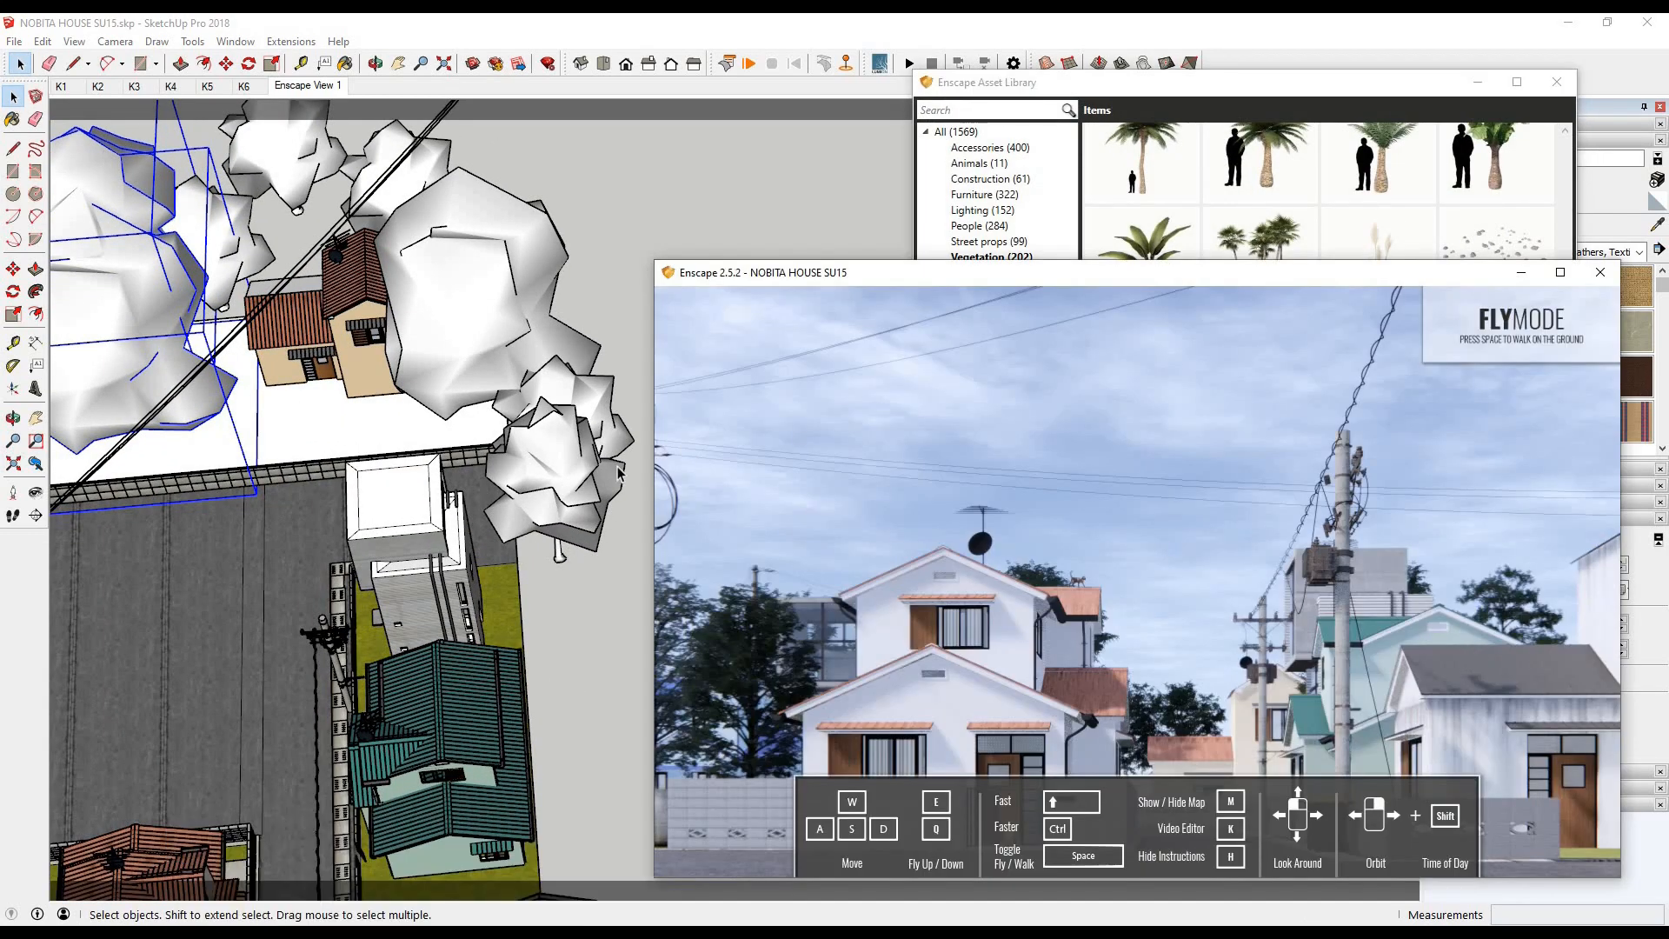
# - Scale the newly placed tree beside the grey building to about 0.63 and check the render
pyautogui.click(574, 468)
pyautogui.scroll(-2, 574, 468)
pyautogui.press('s')
pyautogui.moveTo(500, 480)
pyautogui.mouseDown()
pyautogui.moveTo(412, 476)
pyautogui.moveTo(492, 477)
pyautogui.mouseUp()
pyautogui.moveTo(406, 923)
pyautogui.click(445, 872)
pyautogui.click(495, 41)
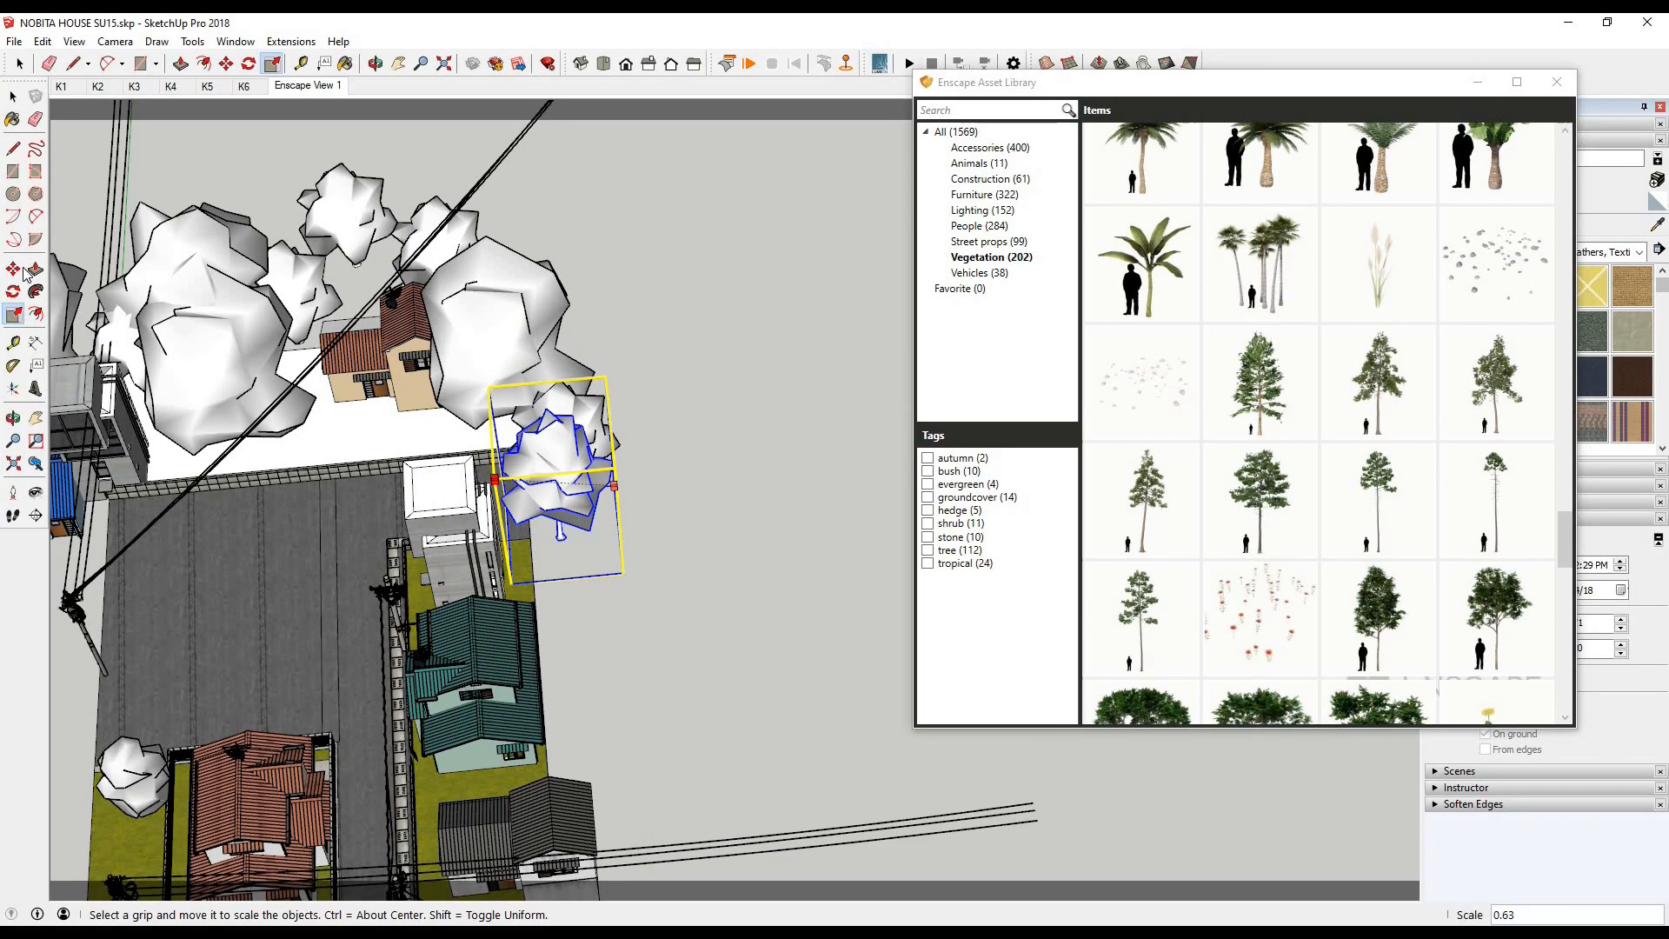
# - Copy that tree about 7,011 mm toward the back of the mint house and check the render
pyautogui.press('m')
pyautogui.click(605, 872)
pyautogui.moveTo(405, 924)
pyautogui.click(445, 872)
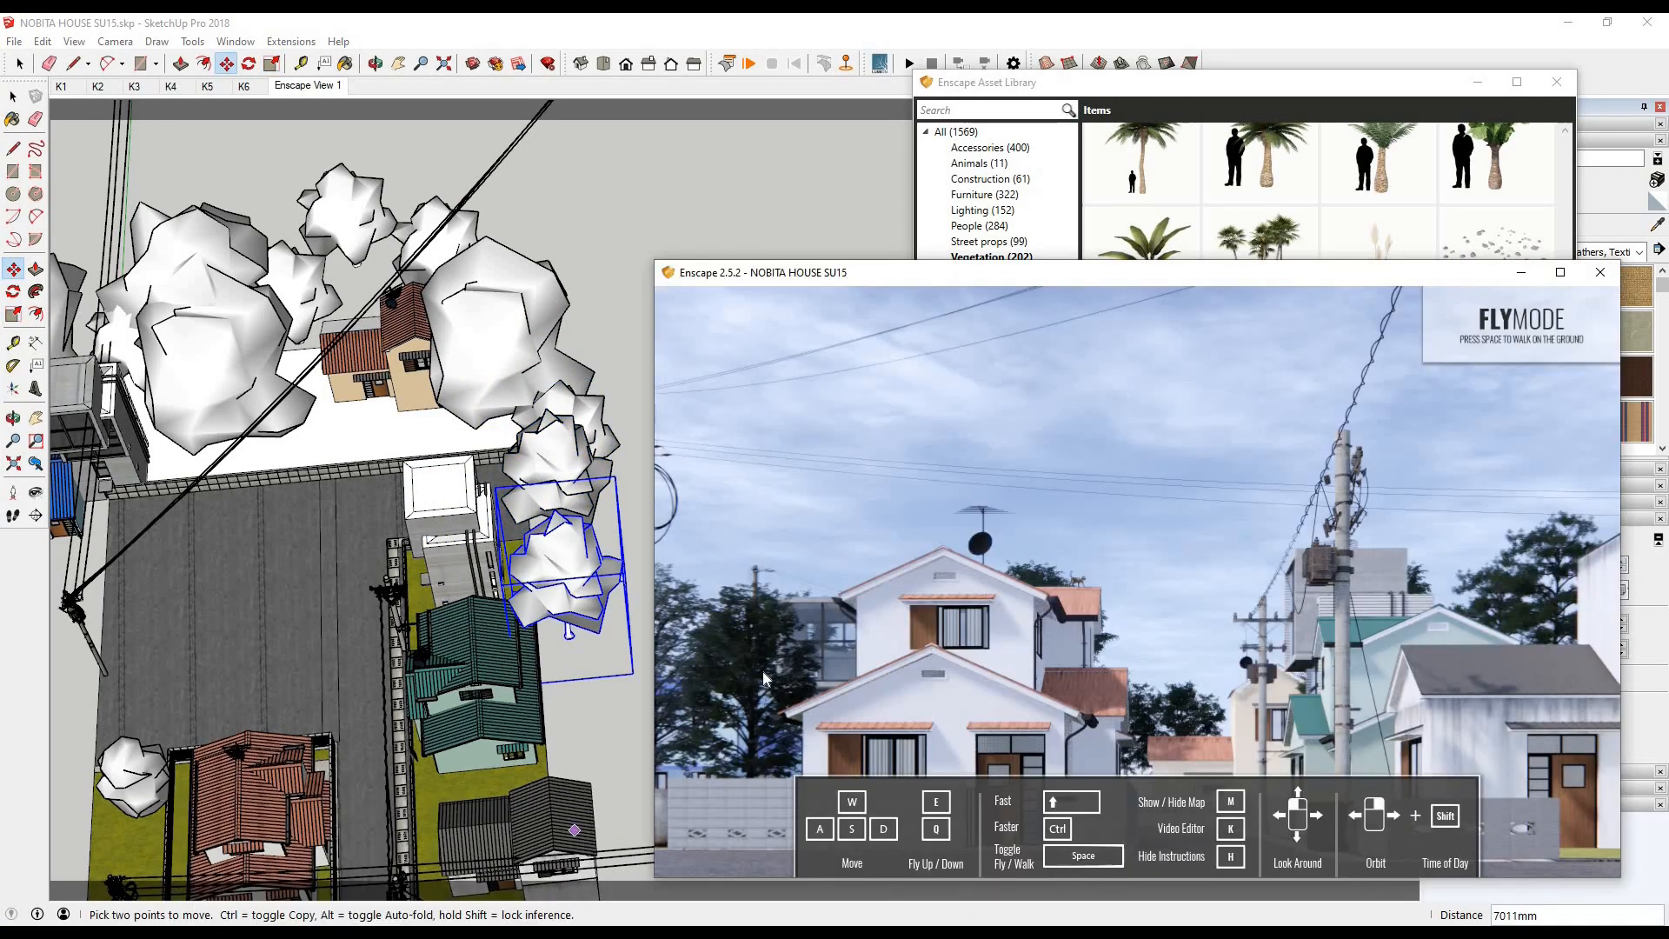
# - Place a Rowan 1 tree from the Asset Library on the grass strip in front of the grey building
pyautogui.click(618, 357)
pyautogui.press('space')
pyautogui.scroll(-2, 618, 357)
pyautogui.scroll(5, 539, 487)
pyautogui.moveTo(505, 522); pyautogui.dragTo(608, 521, button='middle')
pyautogui.scroll(-1, 522, 505)
pyautogui.scroll(-5, 1449, 562)
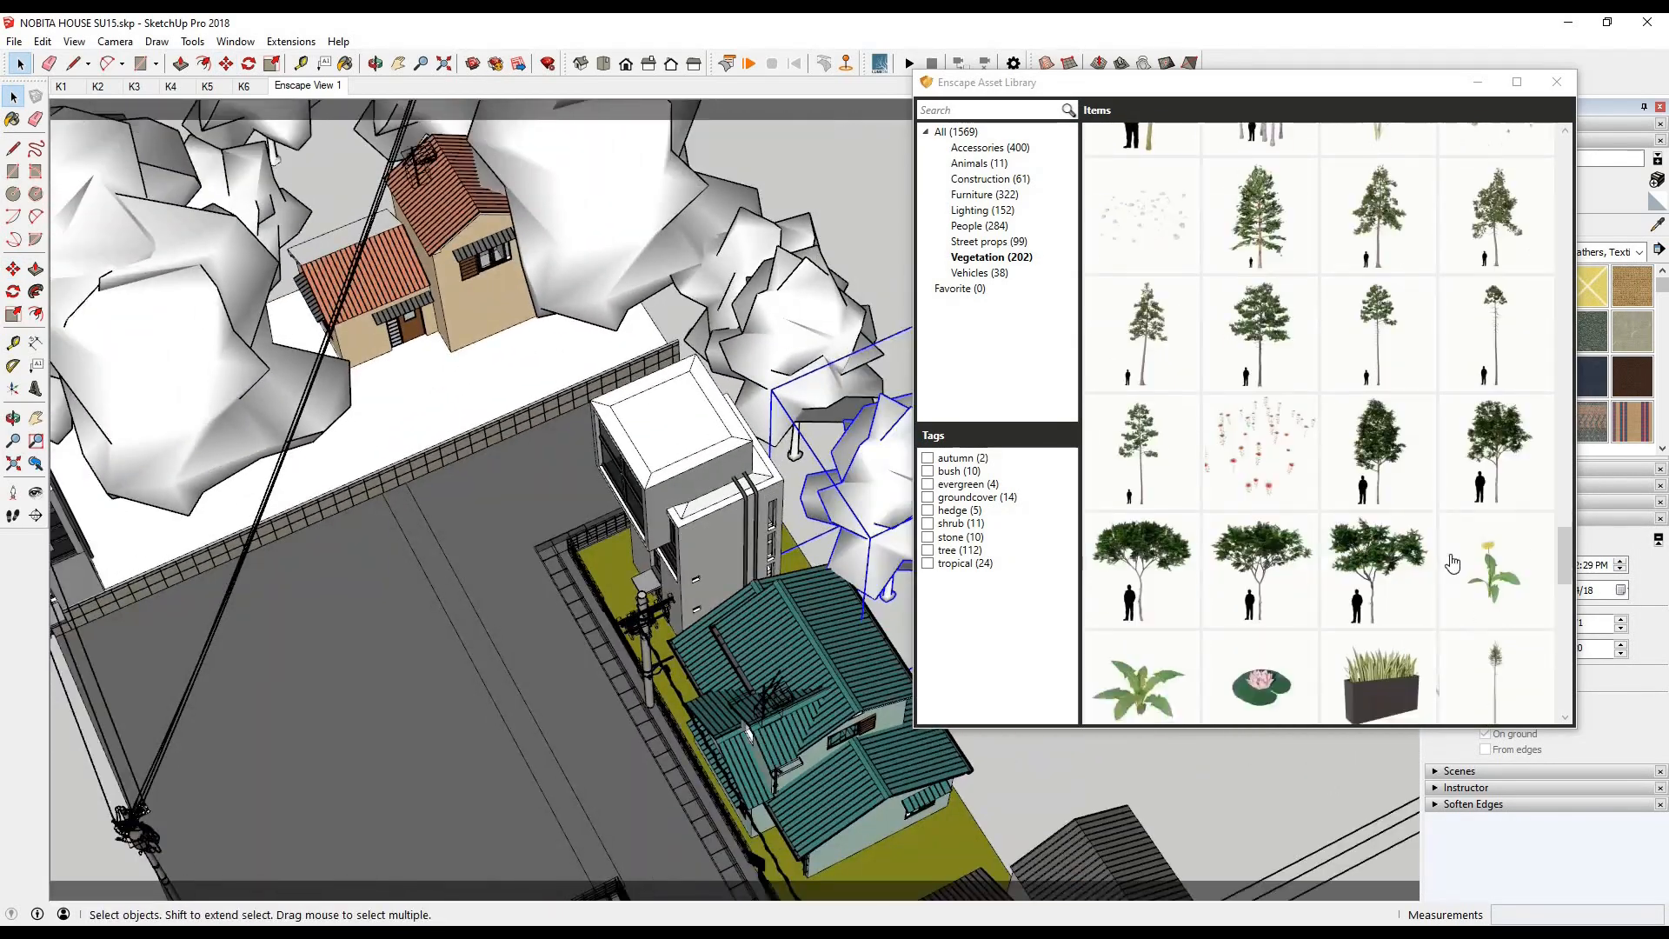
pyautogui.click(1385, 437)
pyautogui.scroll(8, 600, 563)
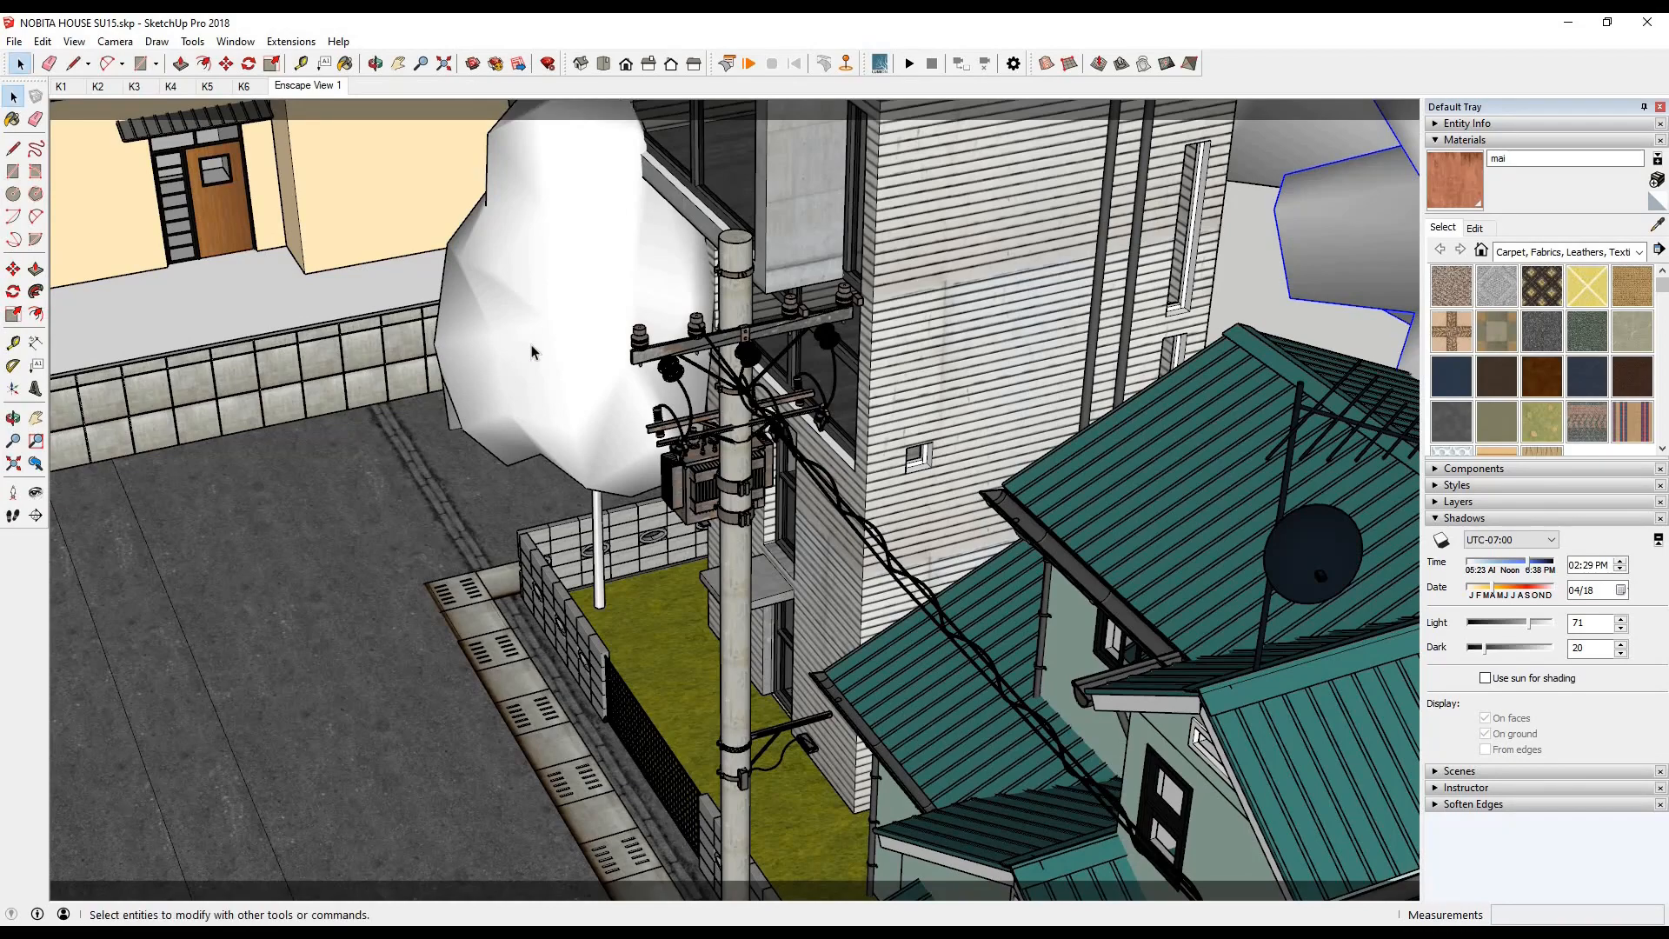
# - Scale down the Rowan tree in front of the grey building, finishing with a factor of about 0.83, and check the render
pyautogui.click(14, 318)
pyautogui.scroll(-4, 618, 327)
pyautogui.moveTo(609, 335); pyautogui.dragTo(774, 365, button='middle')
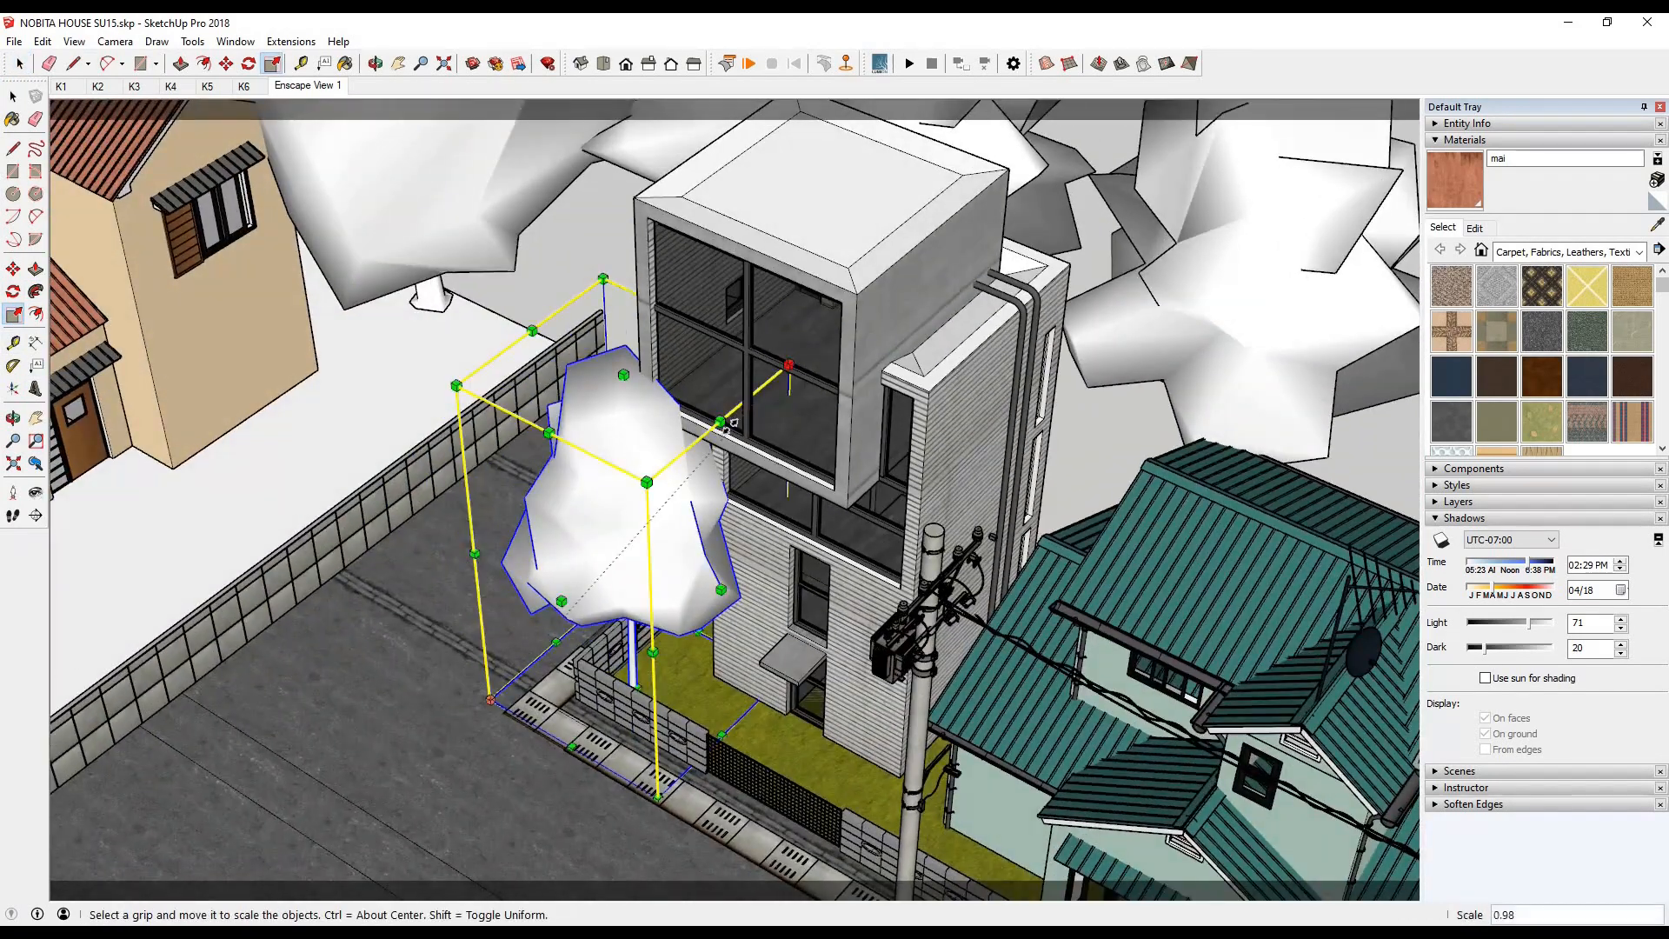
pyautogui.moveTo(786, 365); pyautogui.dragTo(733, 428)
pyautogui.click(504, 869)
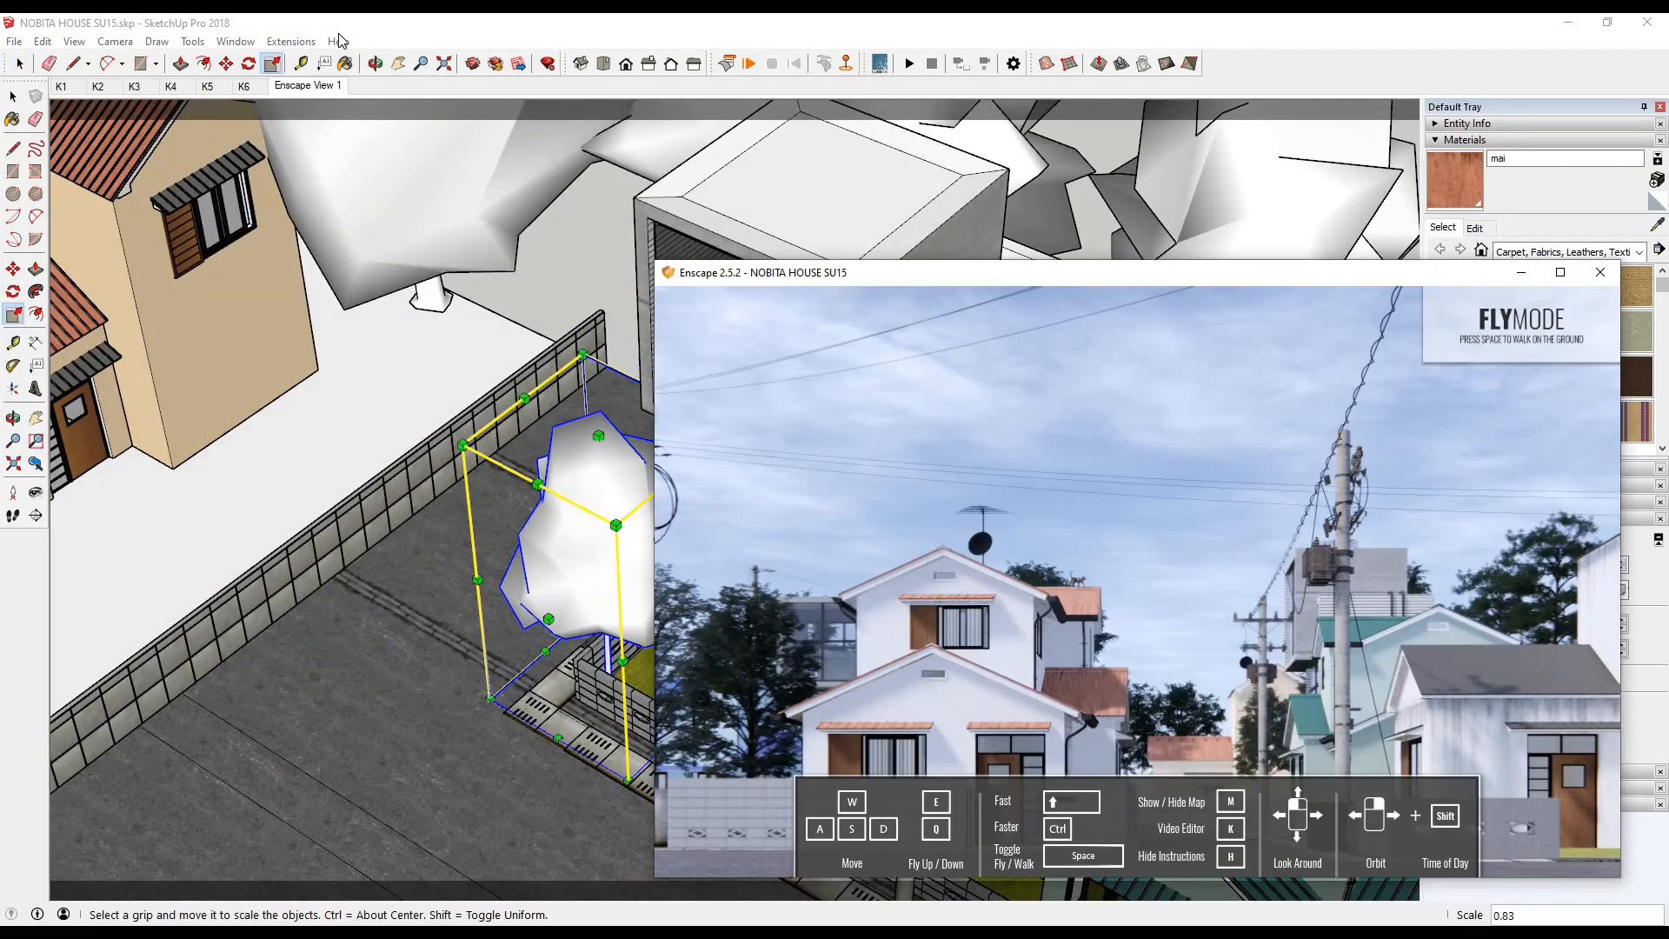
# - Copy the Rowan tree about 23,898 mm into the front yard of the red-roofed house
pyautogui.click(13, 97)
pyautogui.moveTo(610, 681); pyautogui.dragTo(505, 665, button='middle')
pyautogui.scroll(3, 605, 665)
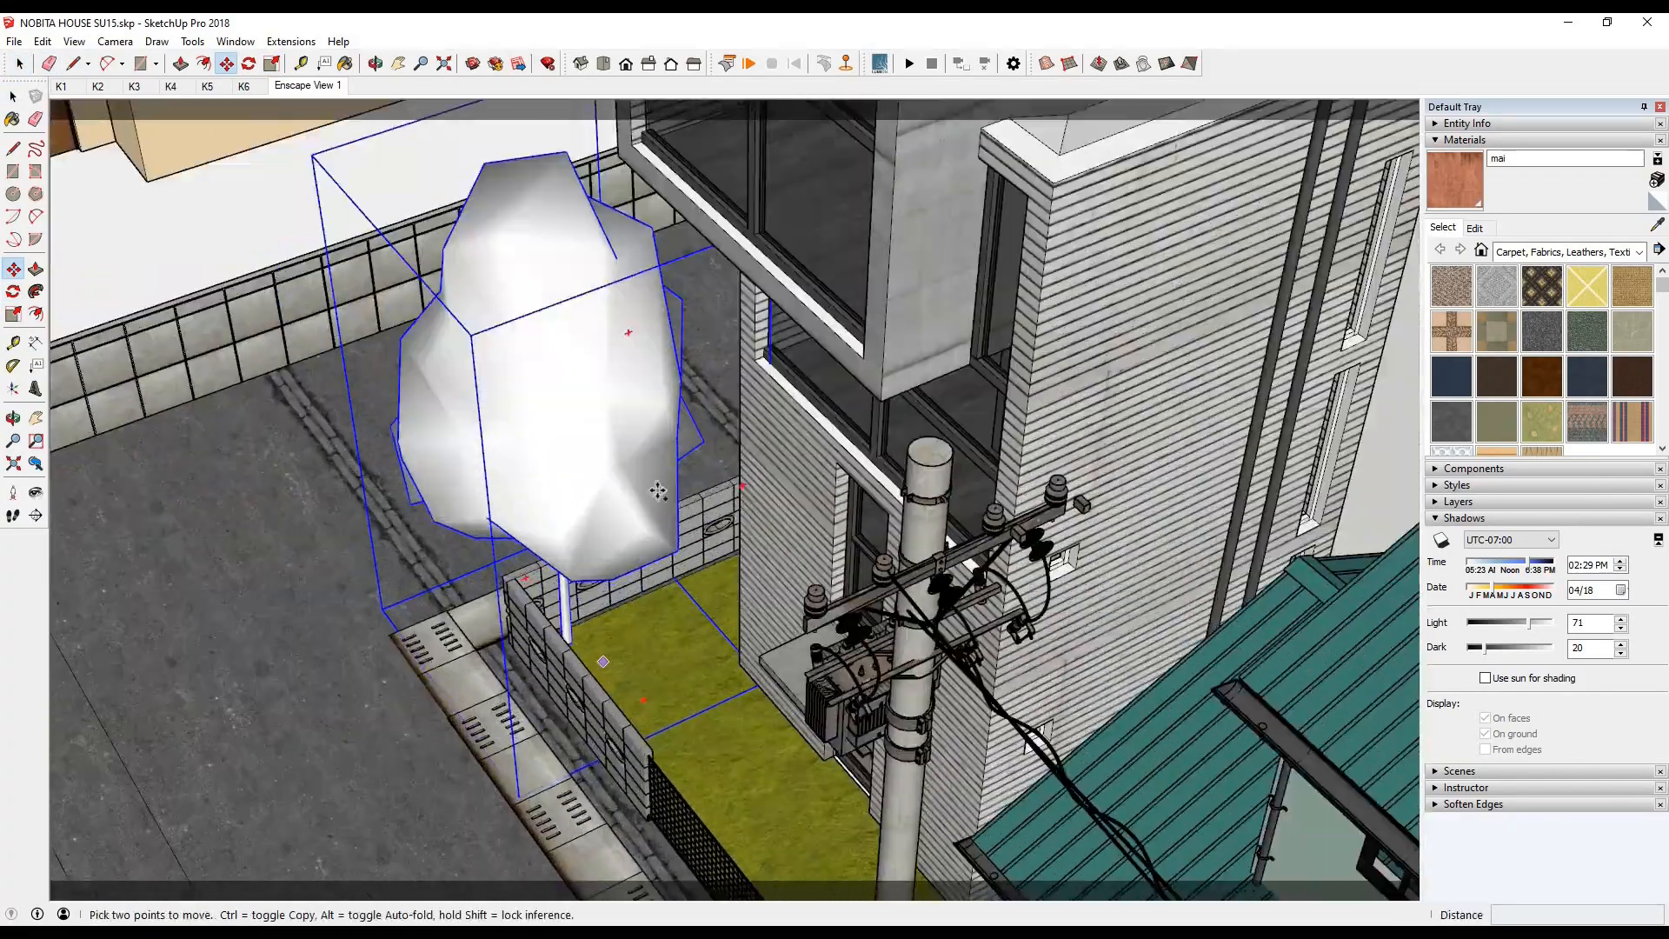
pyautogui.click(604, 660)
pyautogui.press('ctrl')
pyautogui.scroll(-7, 665, 448)
pyautogui.moveTo(749, 654); pyautogui.dragTo(539, 669, button='middle')
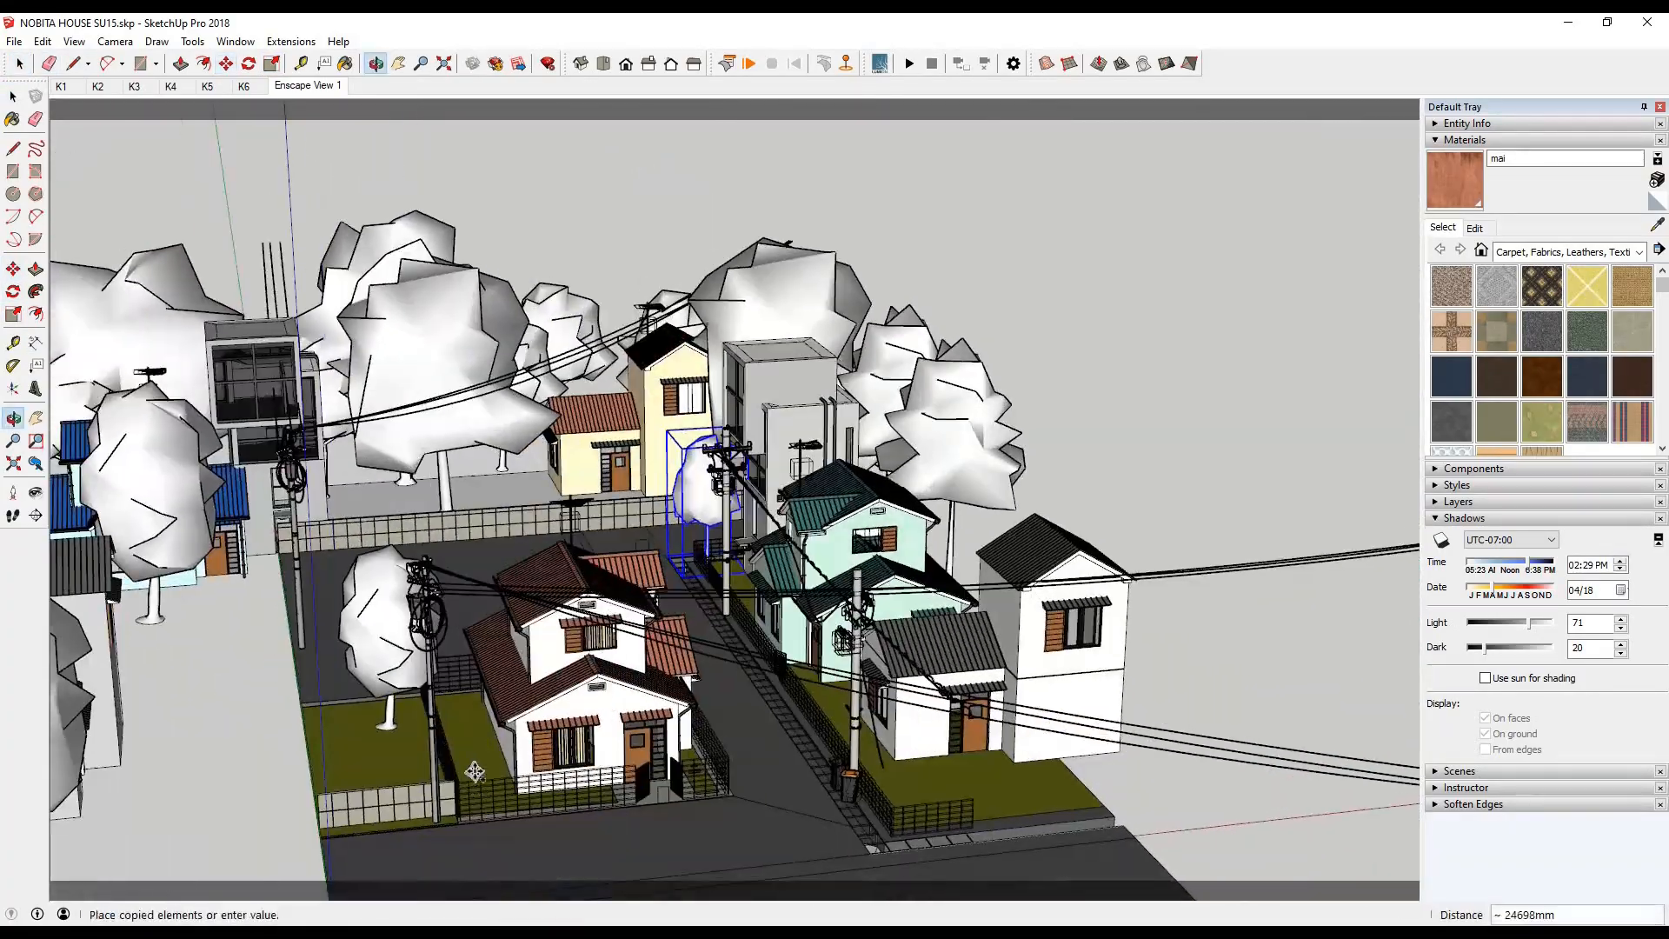
pyautogui.scroll(6, 460, 785)
pyautogui.moveTo(452, 782); pyautogui.dragTo(704, 616, button='middle')
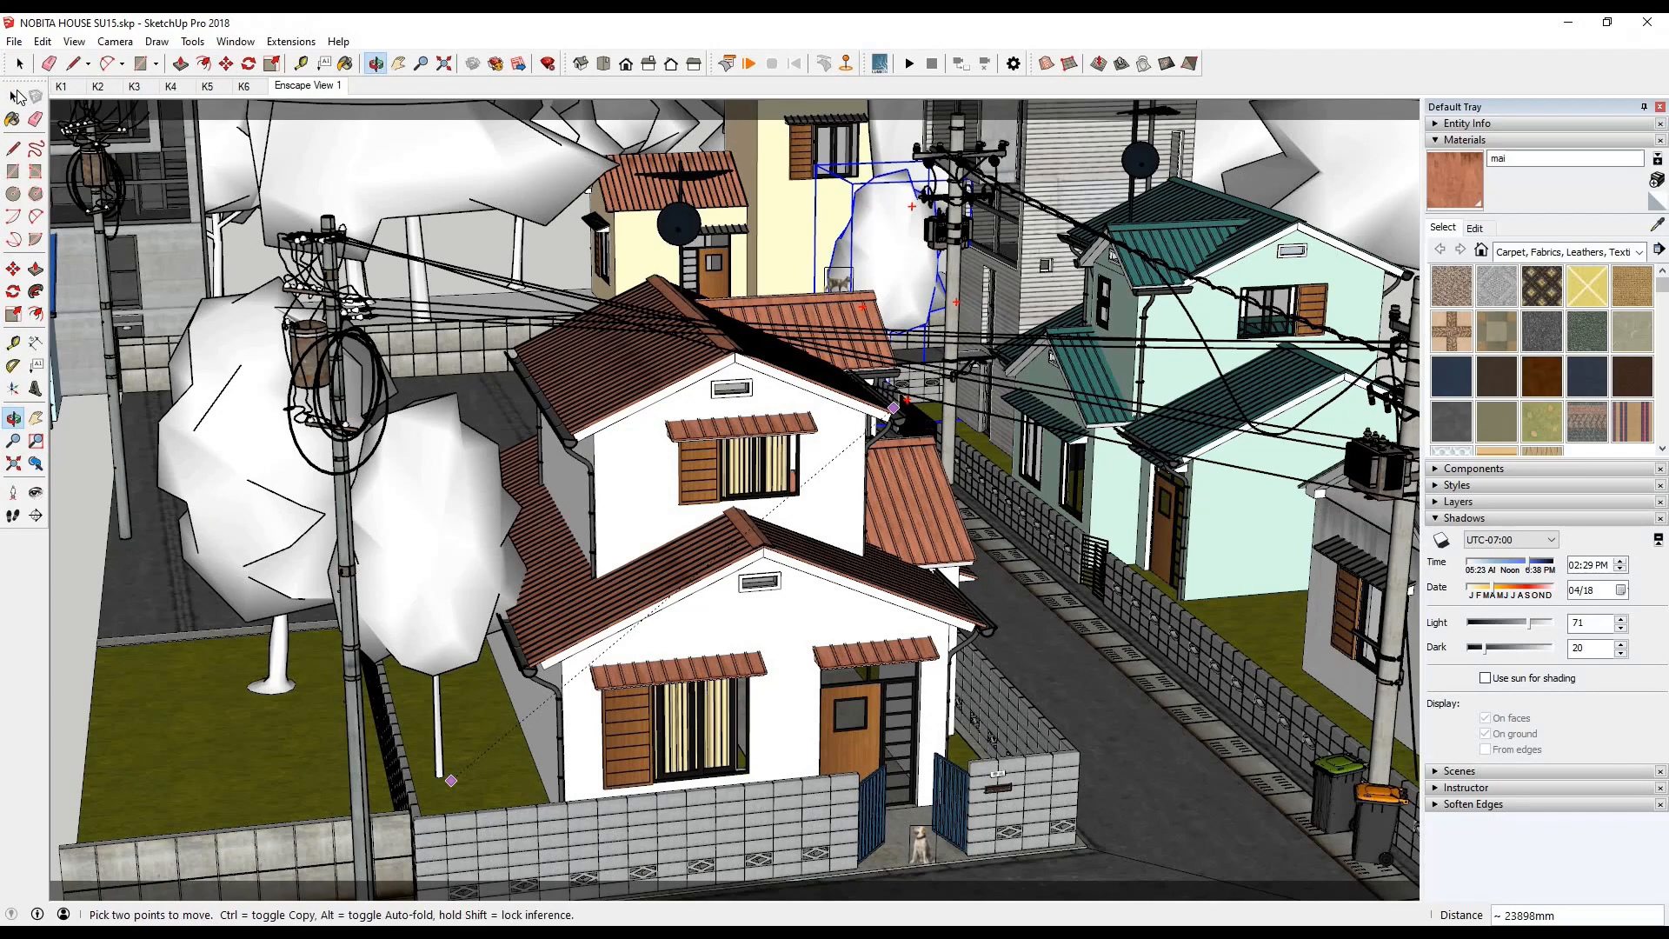
# - Scale the copied yard tree to about 0.76 and reposition it between the red-roofed house and its side wall
pyautogui.press('Escape')
pyautogui.moveTo(511, 369); pyautogui.dragTo(484, 459)
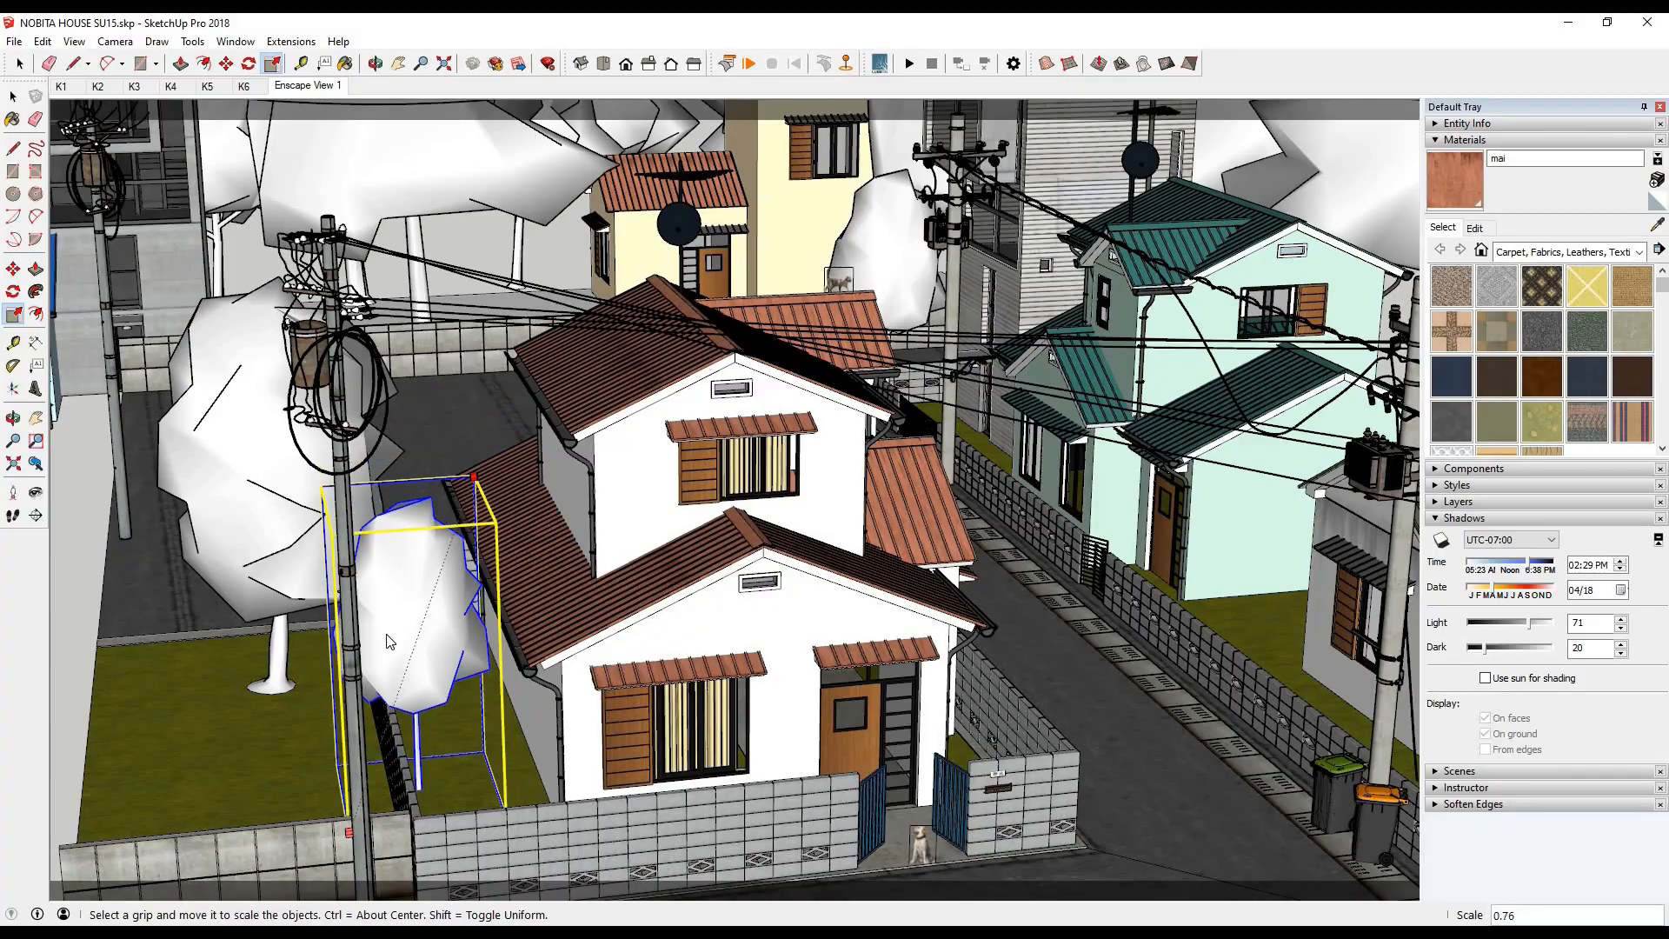
pyautogui.press('space')
pyautogui.scroll(5, 417, 765)
pyautogui.press('m')
pyautogui.moveTo(739, 522); pyautogui.dragTo(762, 438, button='middle')
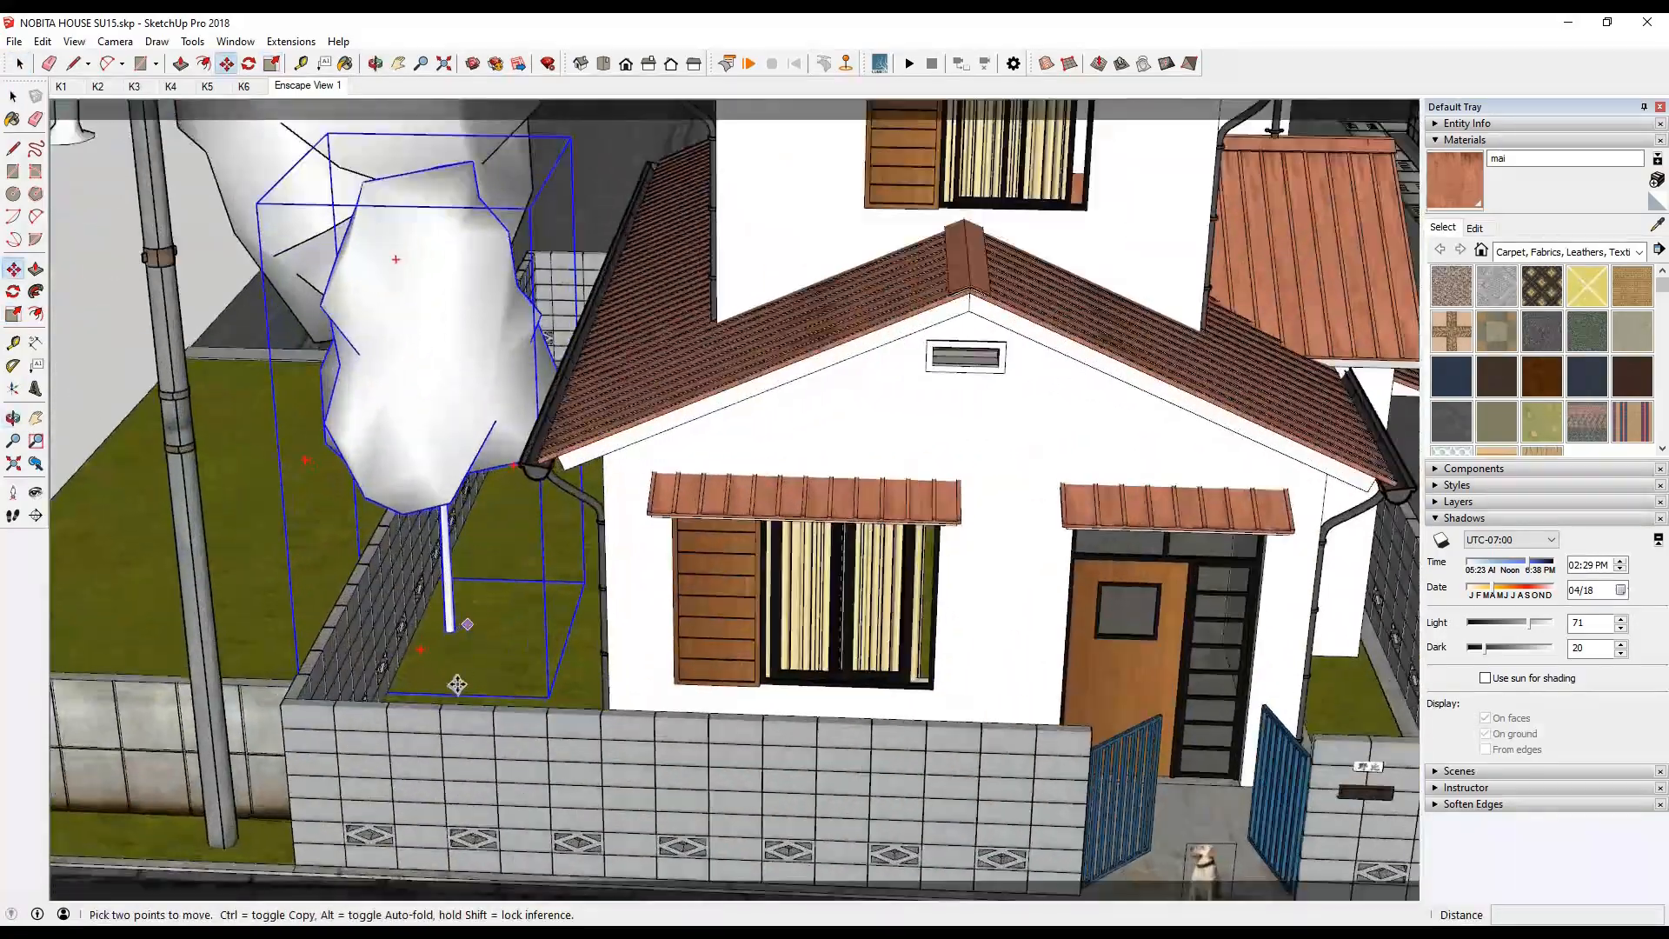
pyautogui.moveTo(457, 645); pyautogui.dragTo(438, 689)
pyautogui.moveTo(438, 689); pyautogui.dragTo(306, 608, button='middle')
# - Copy the yard tree across the street beside the grey-roofed house, and again about 6,424 mm farther forward on its lawn
pyautogui.press('ctrl')
pyautogui.click(307, 554)
pyautogui.scroll(-5, 348, 548)
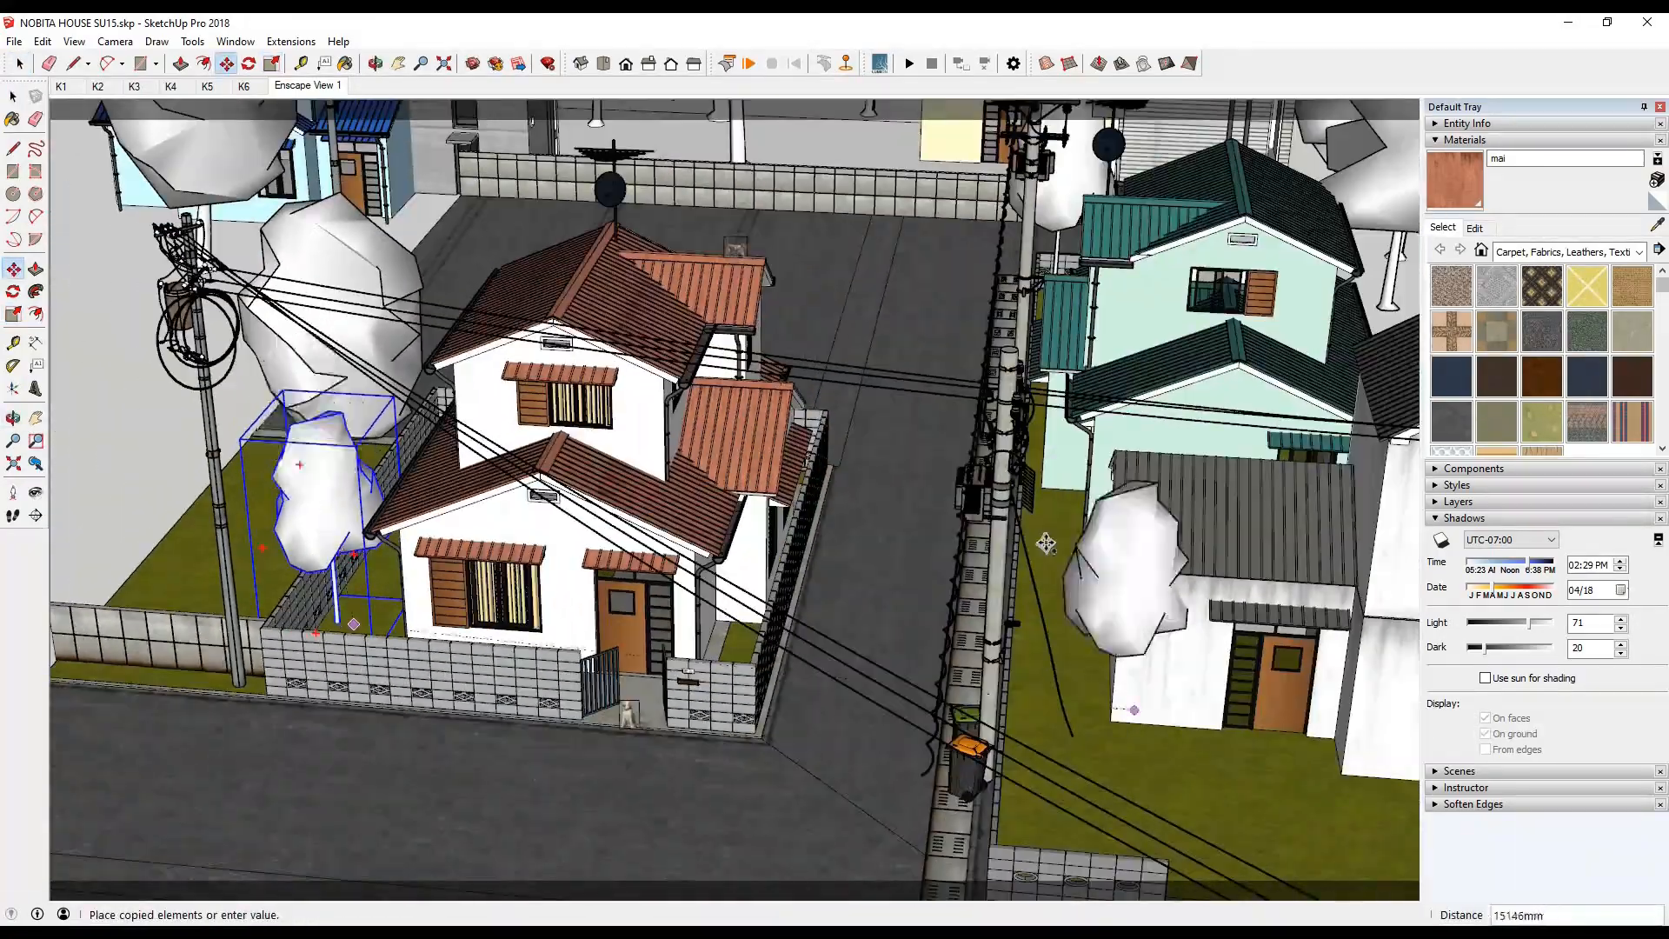
pyautogui.scroll(3, 1046, 543)
pyautogui.click(1070, 598)
pyautogui.scroll(-2, 1074, 797)
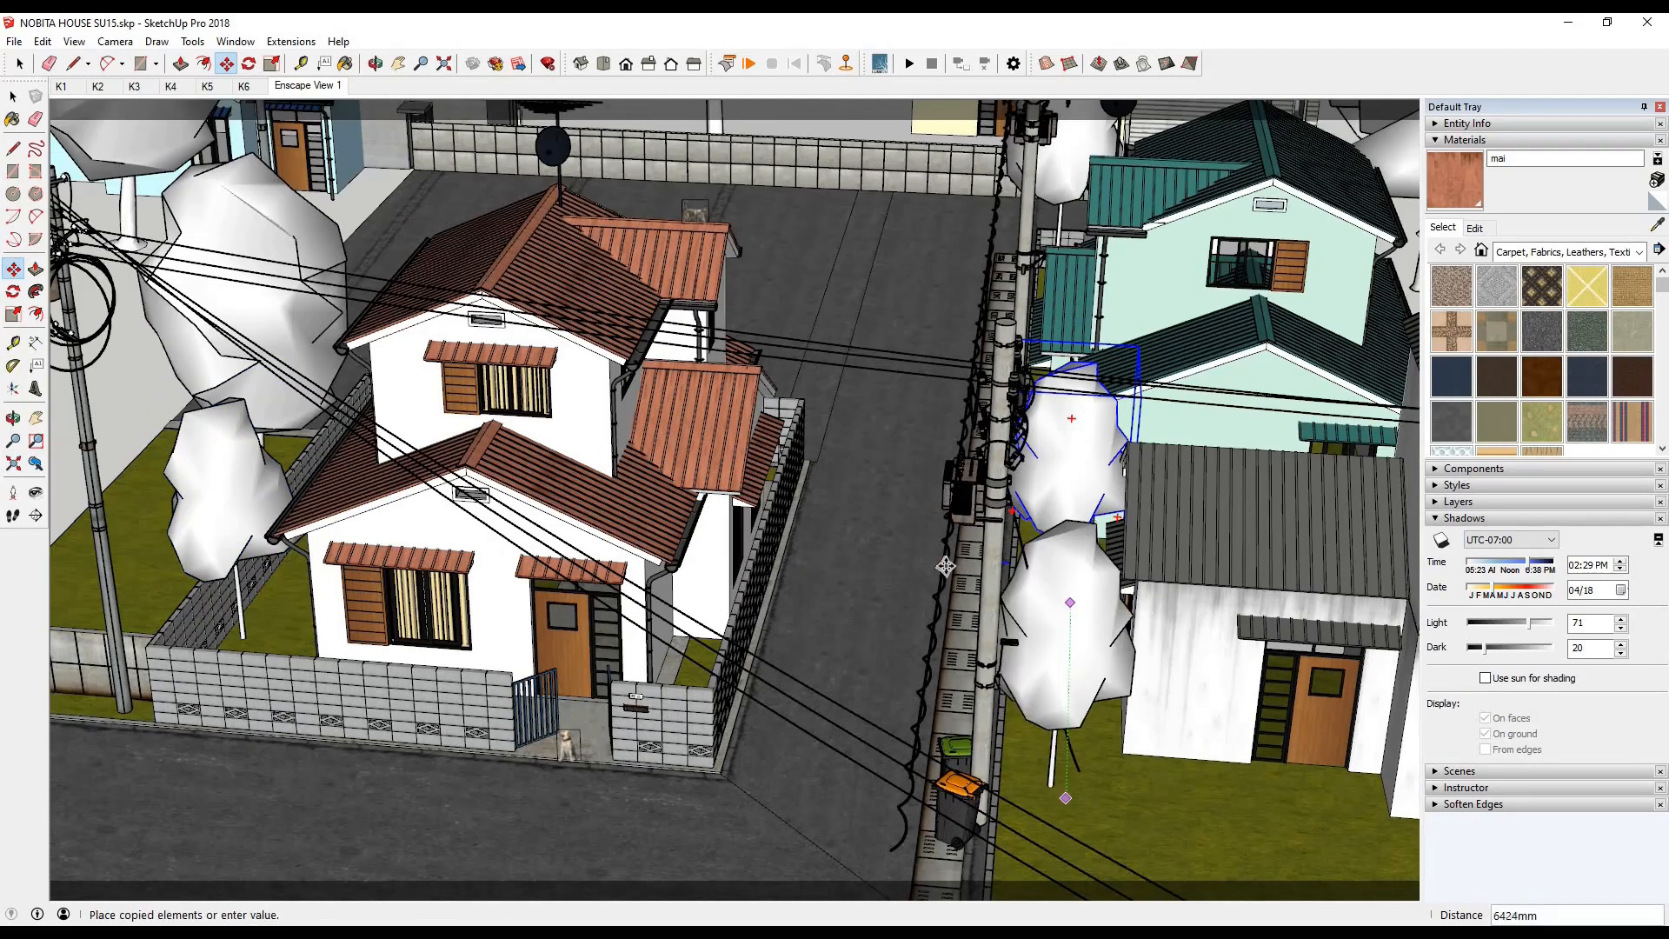
pyautogui.click(1066, 798)
# - Move the front copy about 2,932 mm on the grey-roofed house's lawn and rotate it about 43.1 degrees
pyautogui.scroll(-3, 540, 246)
pyautogui.moveTo(500, 213); pyautogui.dragTo(644, 321, button='middle')
pyautogui.keyDown('shift'); pyautogui.moveTo(1087, 741); pyautogui.dragTo(954, 641, button='middle'); pyautogui.keyUp('shift')
pyautogui.scroll(2, 954, 641)
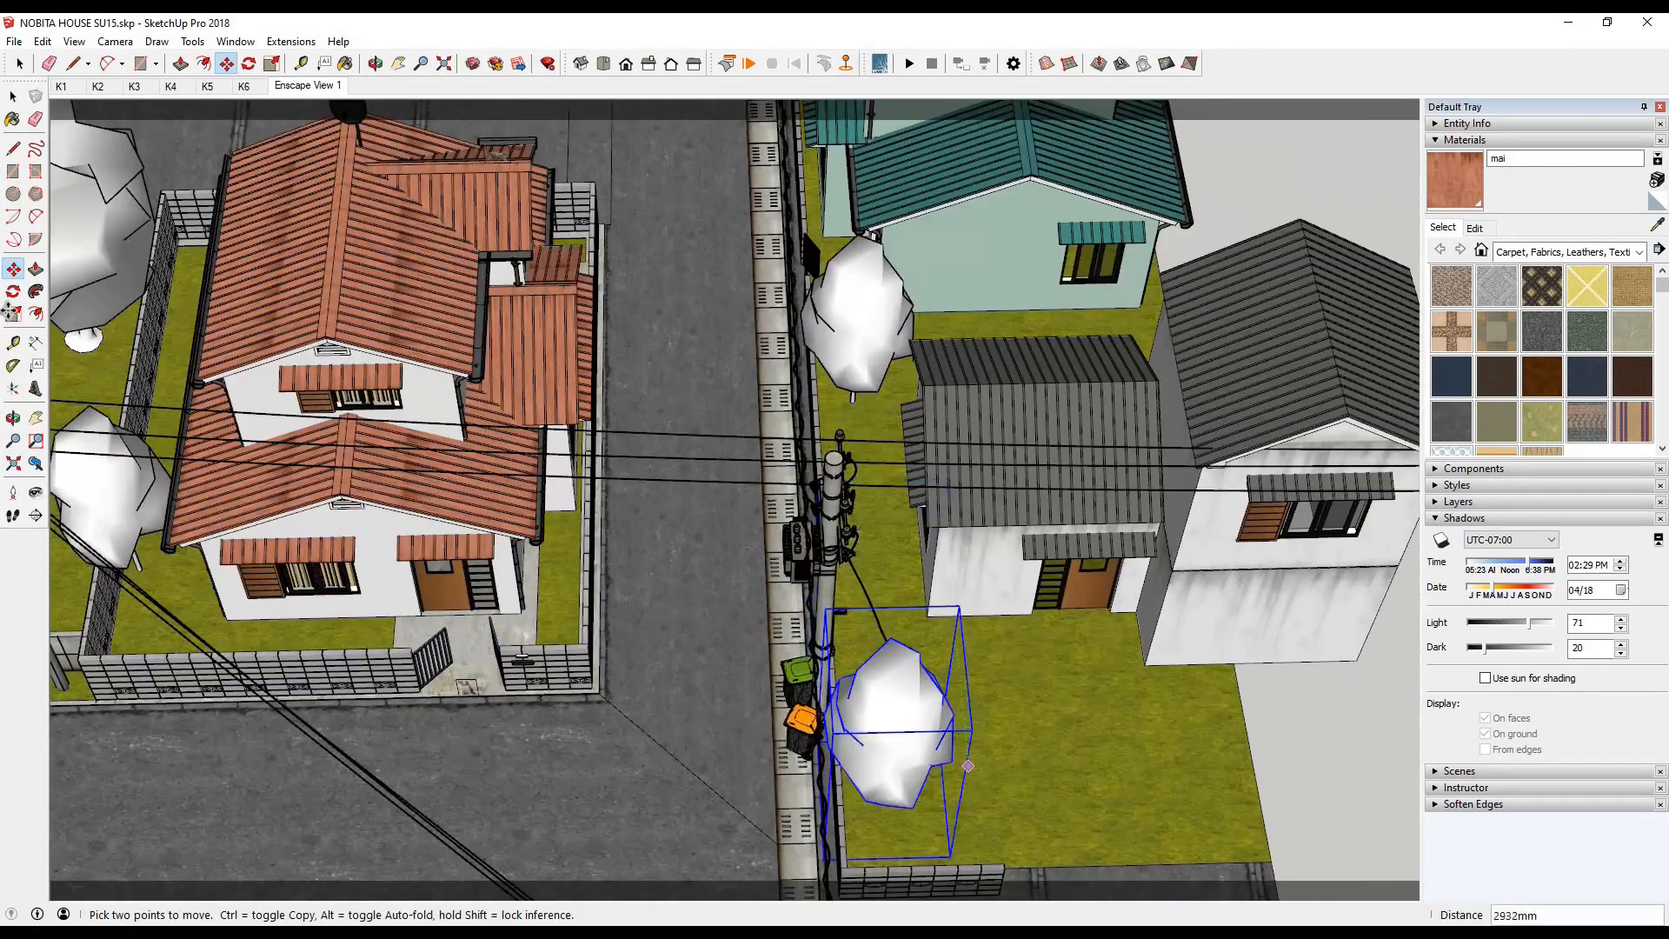
pyautogui.click(13, 293)
pyautogui.click(1005, 794)
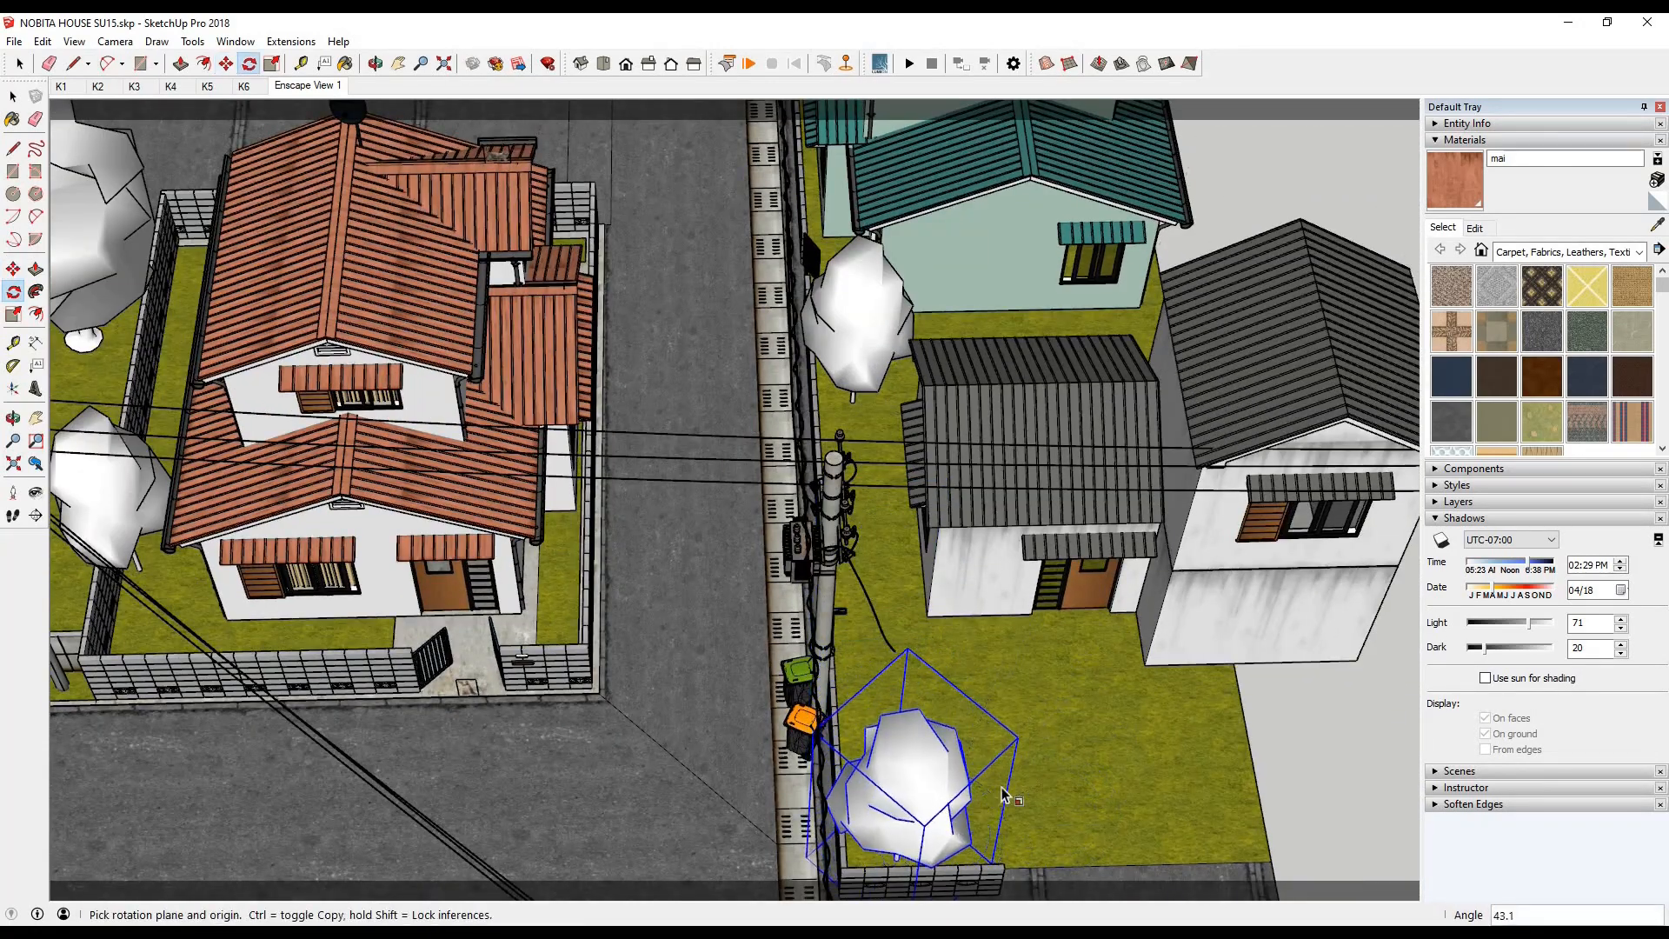
# - Scale the rotated front-lawn tree to about 1.15 and check it in the render
pyautogui.moveTo(1018, 737); pyautogui.dragTo(1055, 720)
pyautogui.click(403, 933)
pyautogui.click(494, 869)
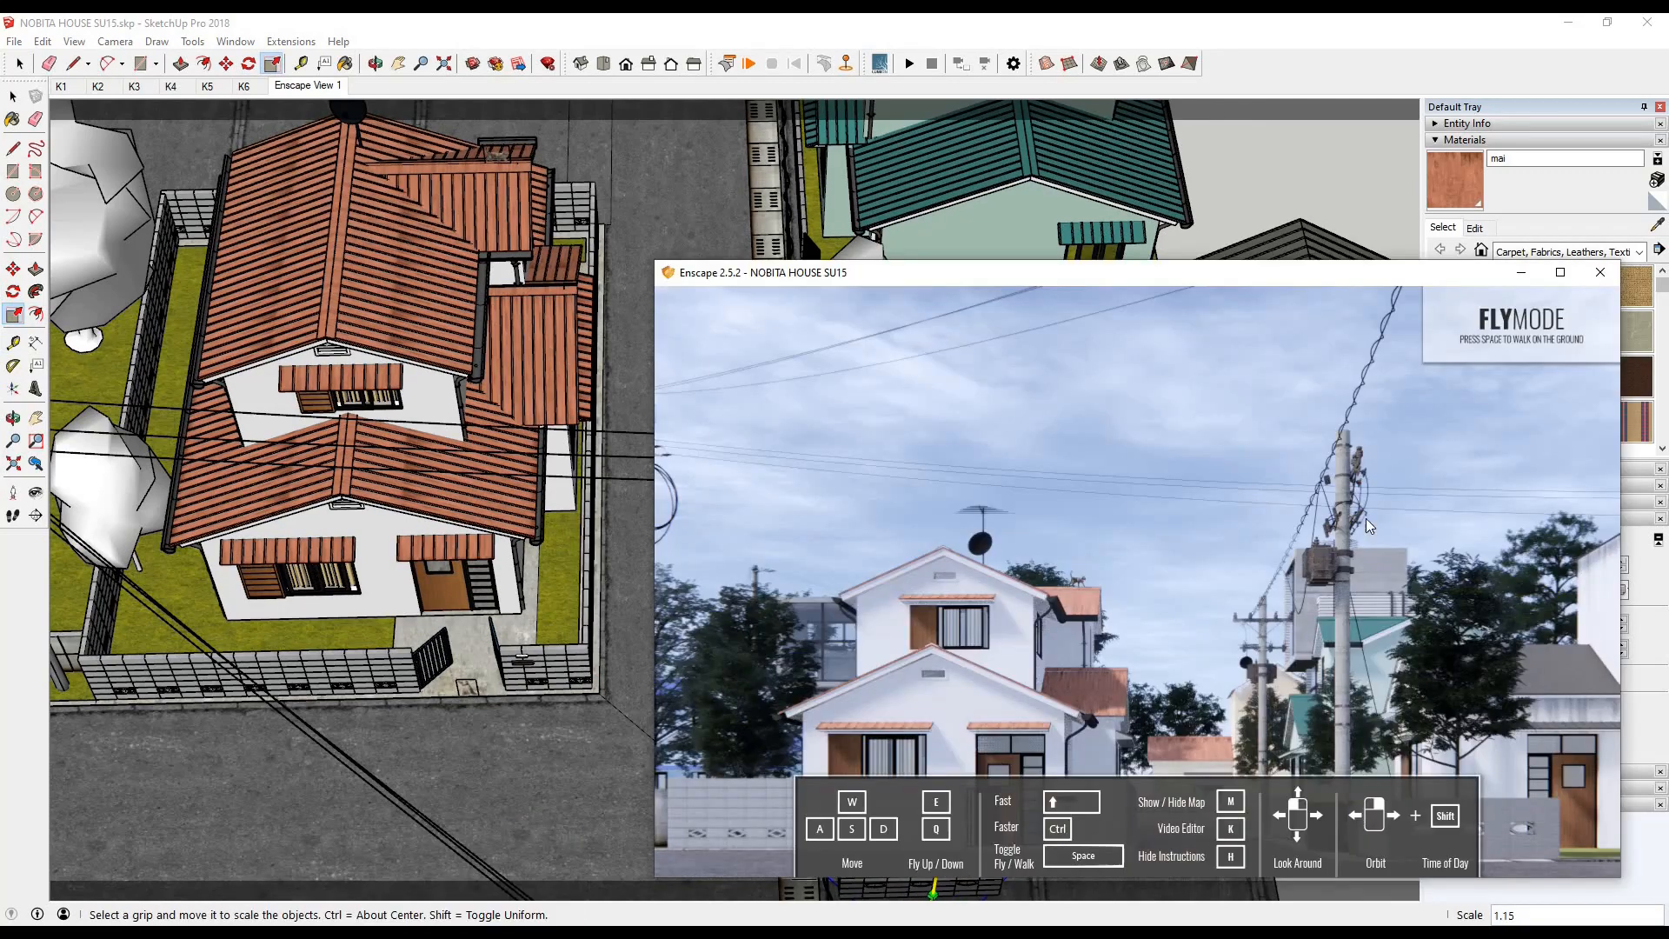
# - Move the tree across the front lawn away from the utility pole, shift it back about 668 mm, and check the render
pyautogui.click(106, 27)
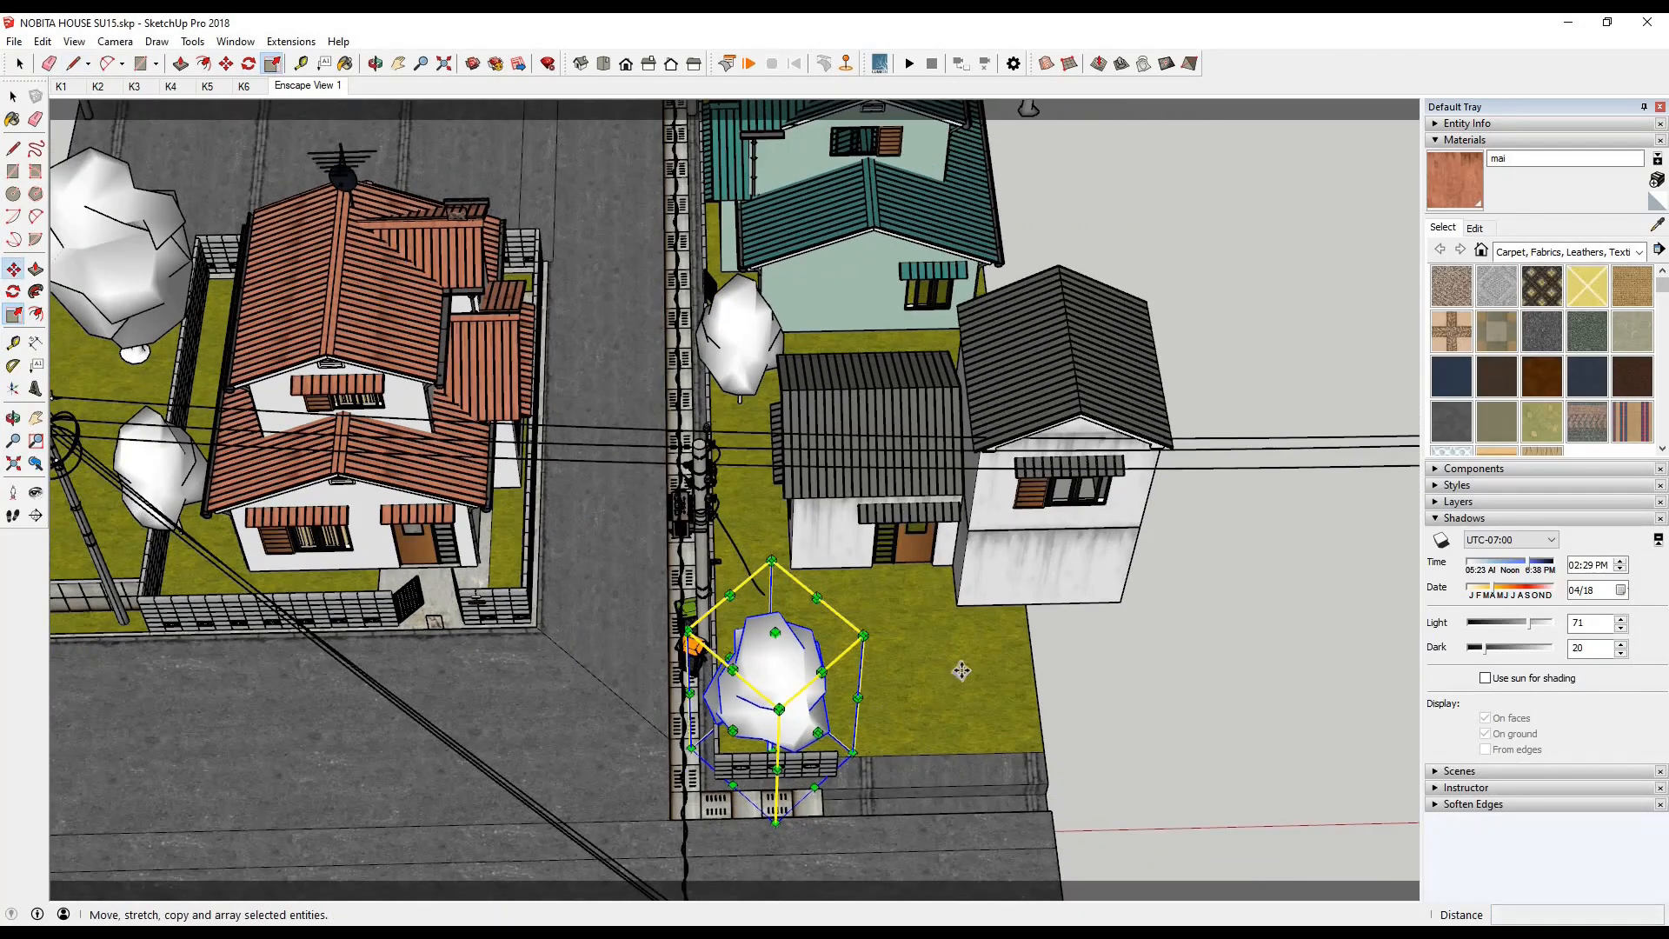
pyautogui.click(13, 270)
pyautogui.press('Escape')
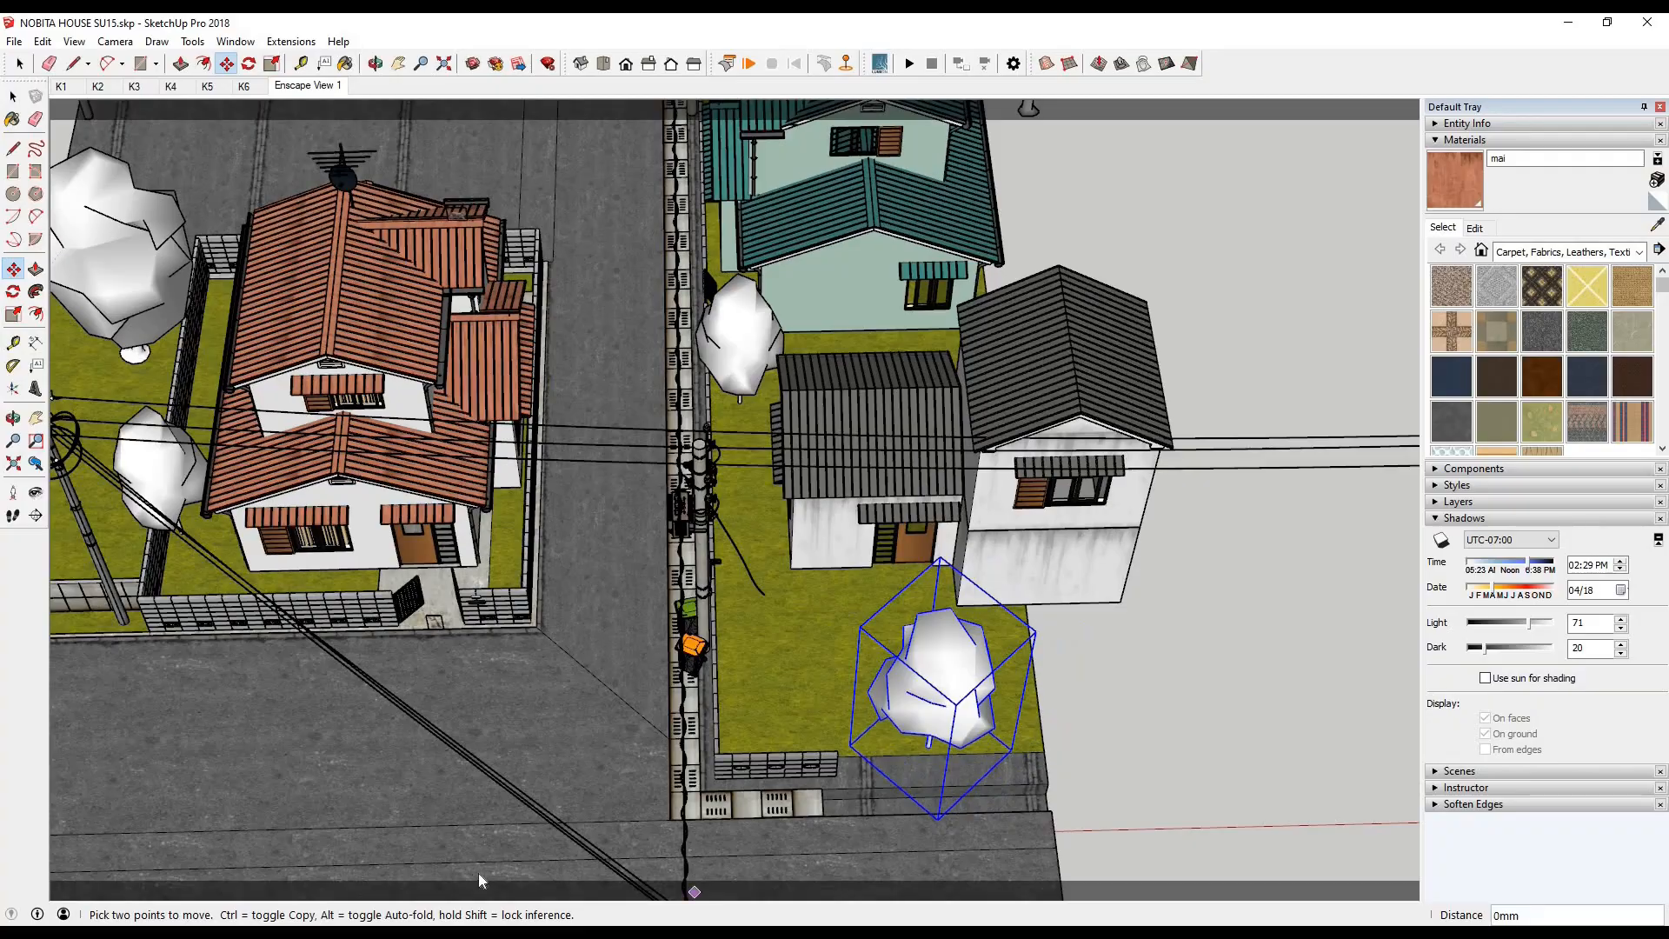
pyautogui.click(403, 933)
pyautogui.moveTo(1022, 706); pyautogui.dragTo(996, 707)
pyautogui.click(403, 933)
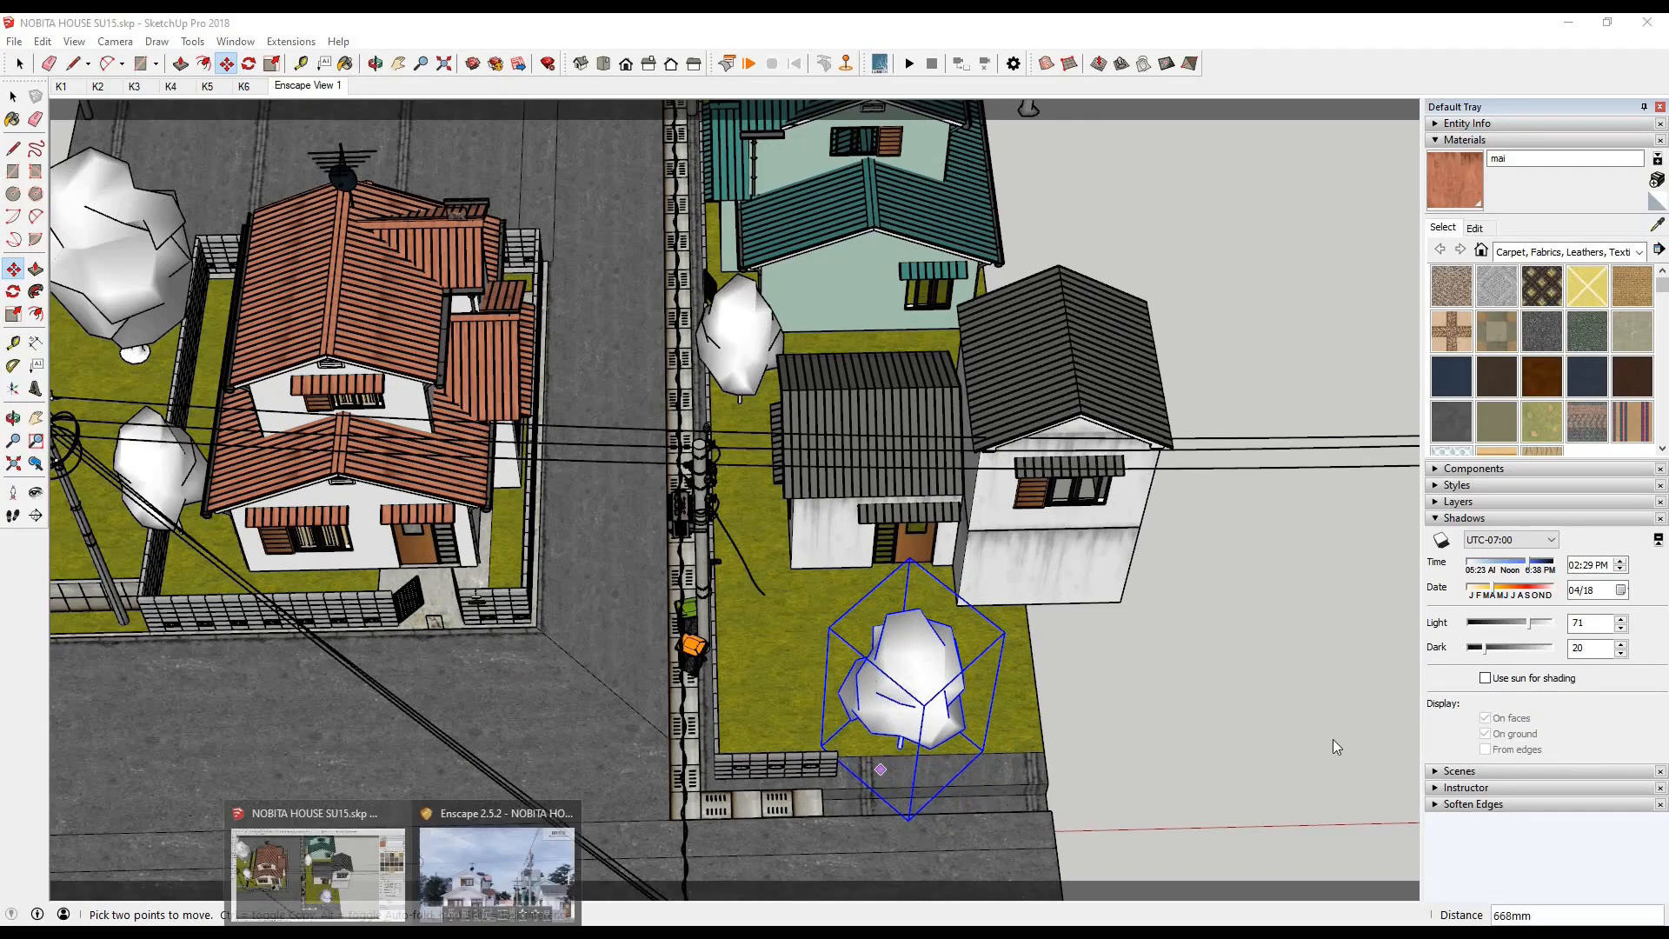
pyautogui.click(487, 861)
pyautogui.moveTo(1206, 279); pyautogui.dragTo(1199, 230)
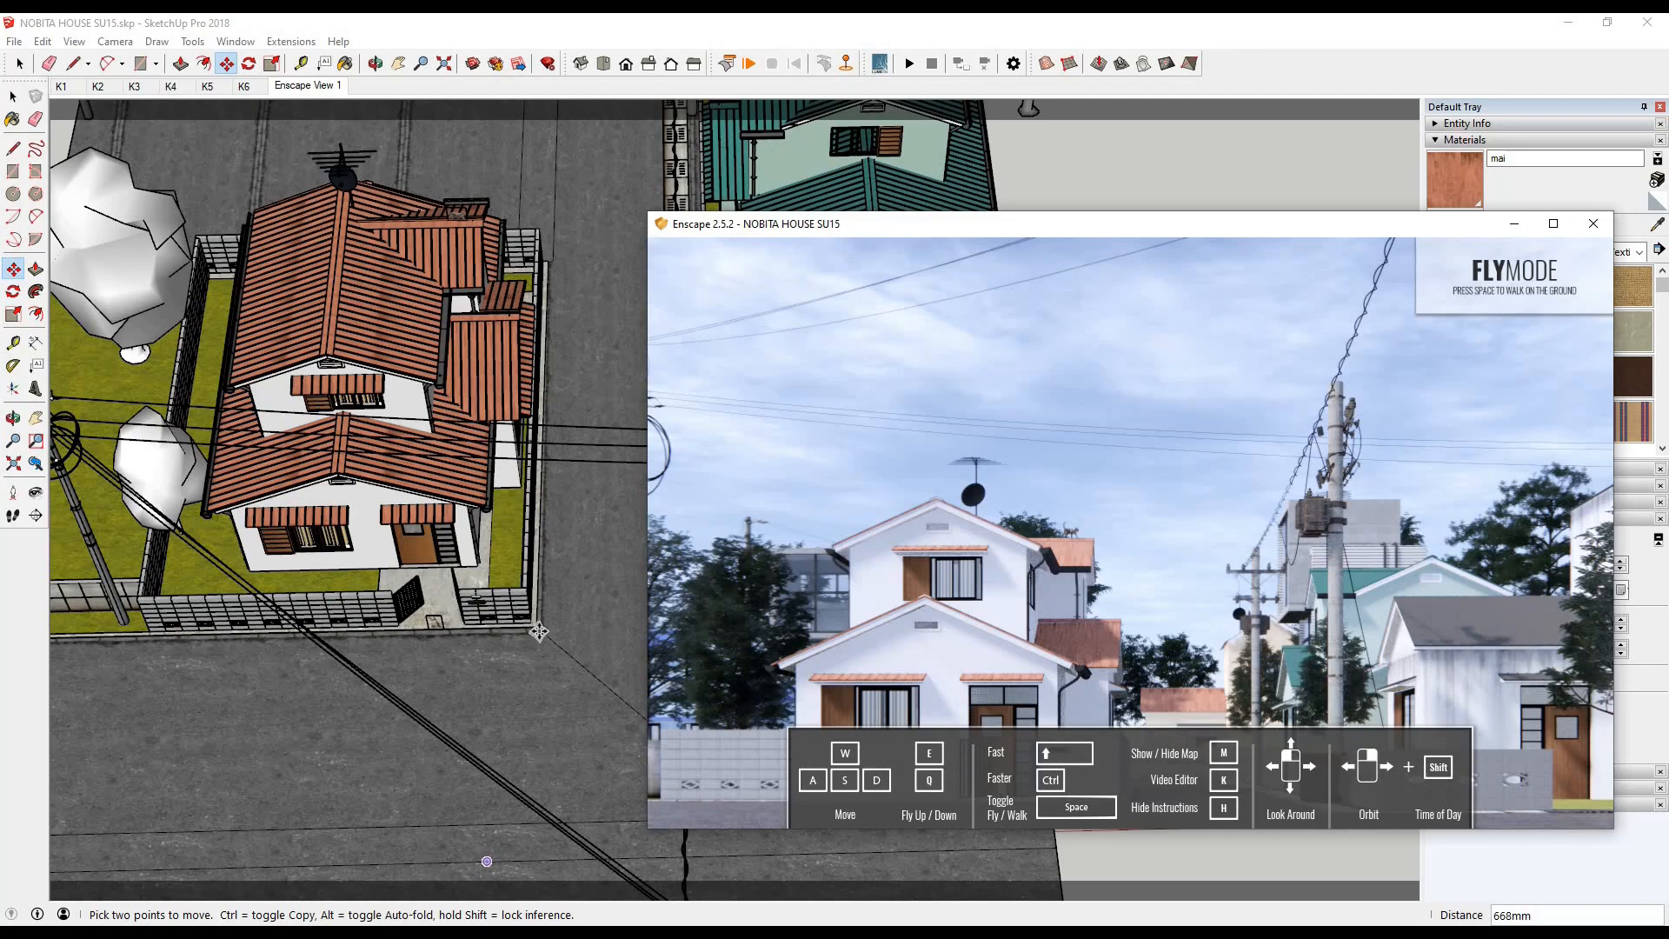
# - Place the Bamboo asset from the Asset Library in the yard corner beside the Nobita house's front door and scale it to 2.00
pyautogui.scroll(-2, 570, 586)
pyautogui.click(20, 64)
pyautogui.click(293, 42)
pyautogui.moveTo(321, 106)
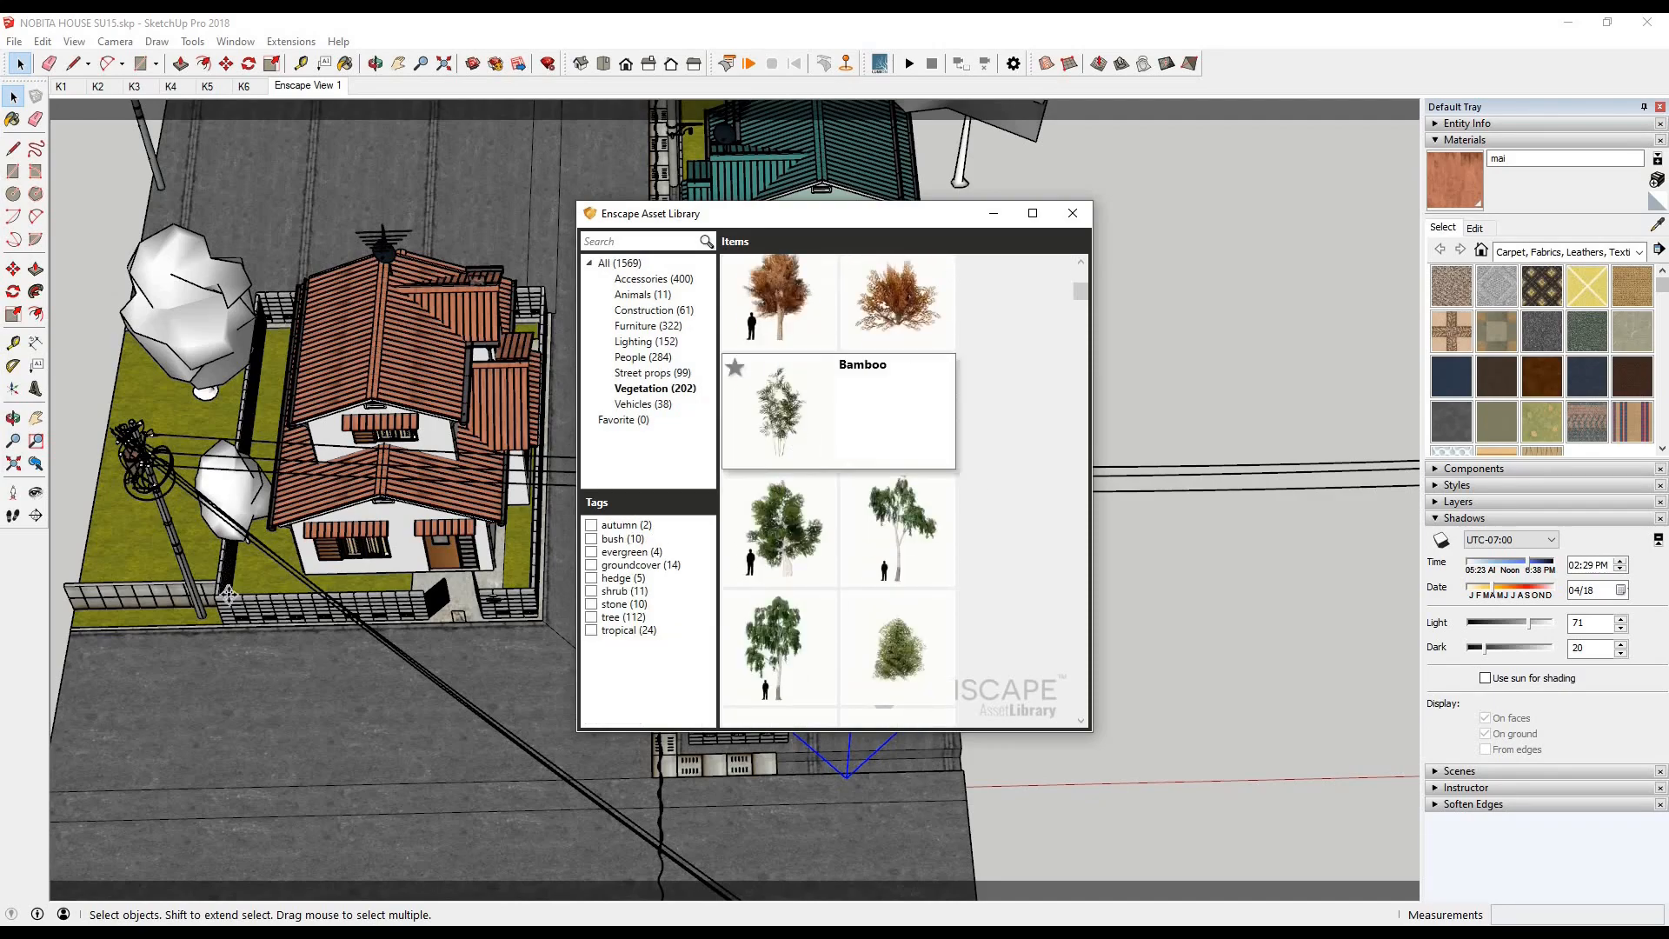
pyautogui.click(848, 409)
pyautogui.scroll(4, 242, 572)
pyautogui.click(18, 98)
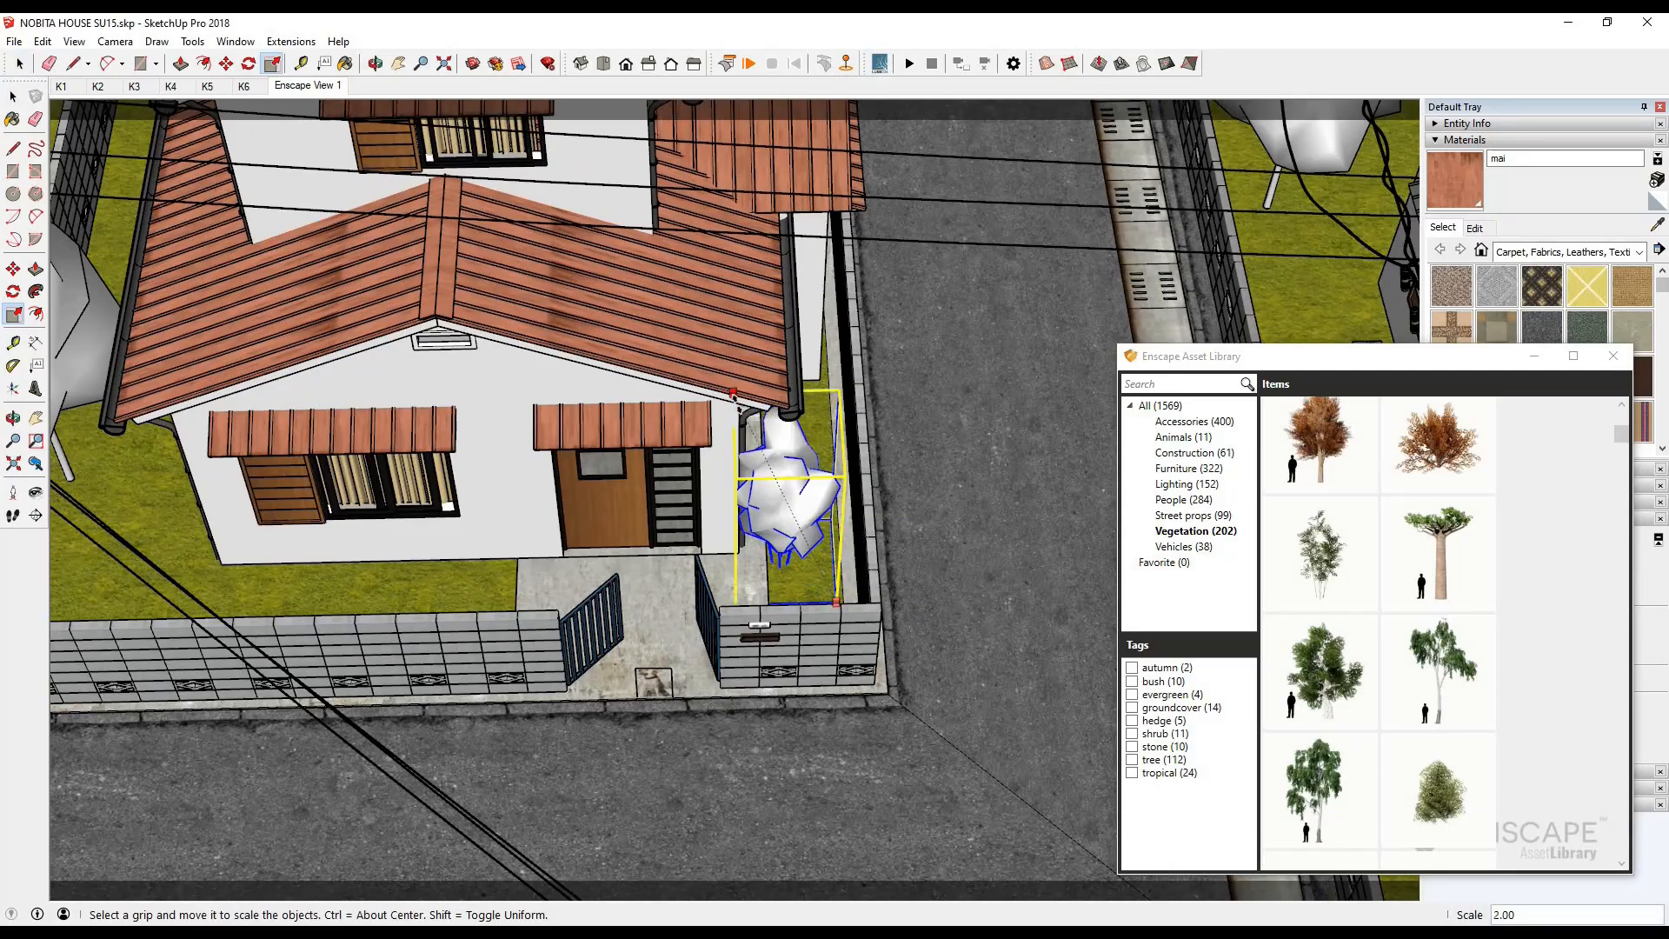
# - Move the bamboo about 285 mm in the yard corner and copy it about 3,627 mm onto the front lawn
pyautogui.press('m')
pyautogui.moveTo(744, 582); pyautogui.dragTo(1037, 753, button='middle')
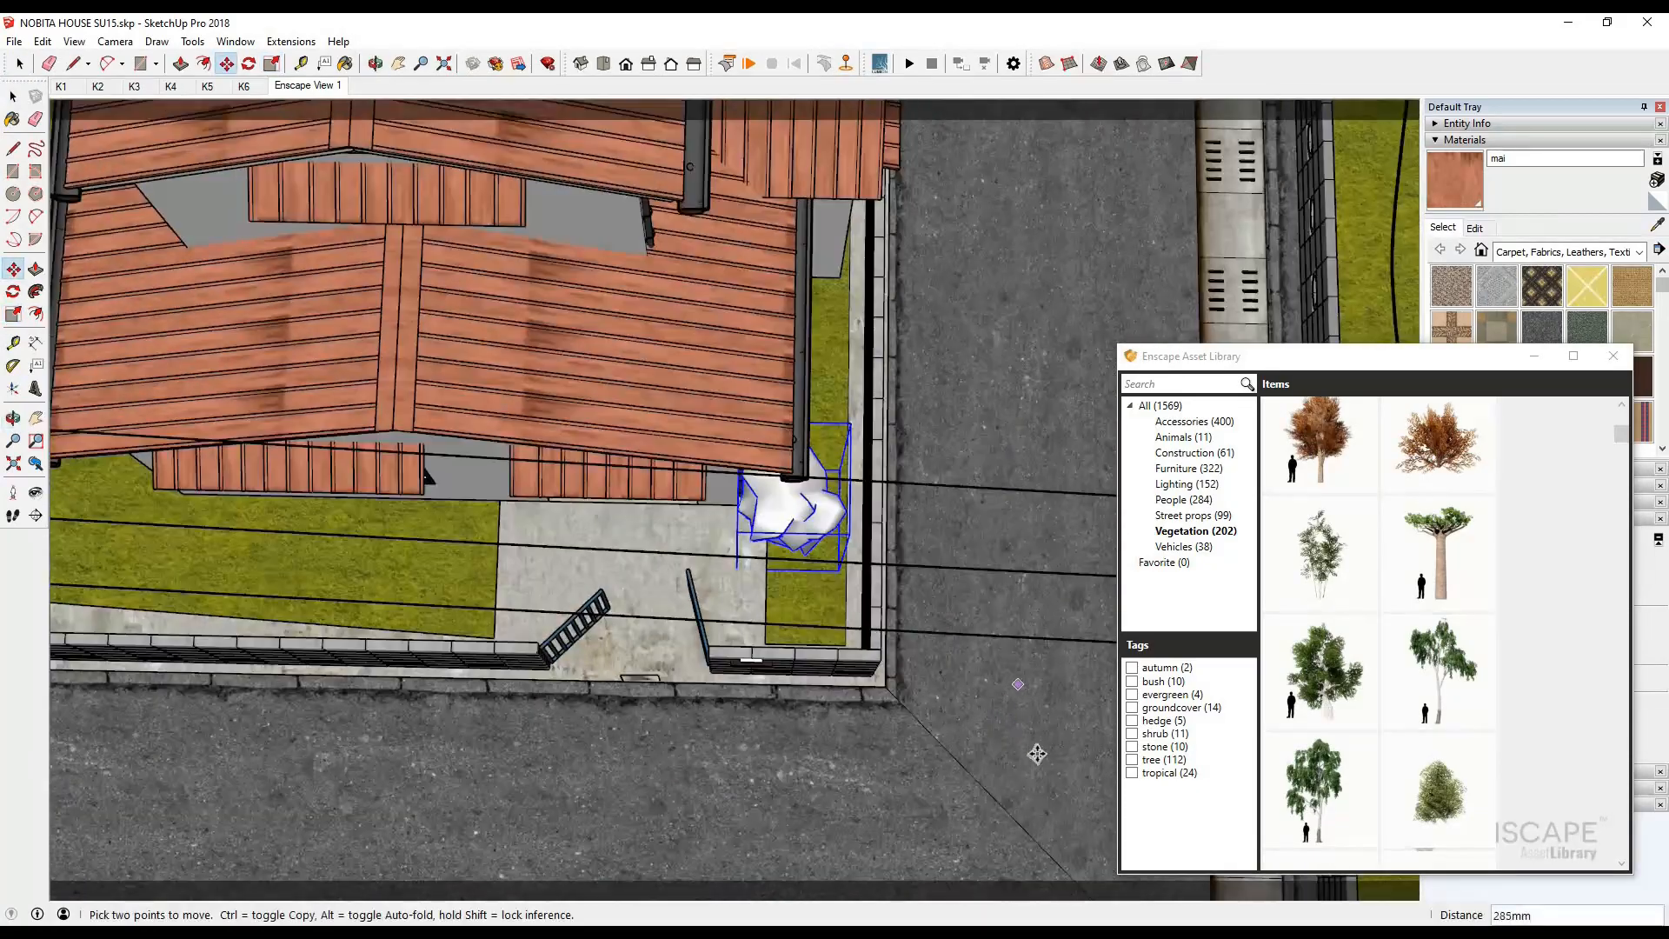
pyautogui.scroll(-6, 883, 664)
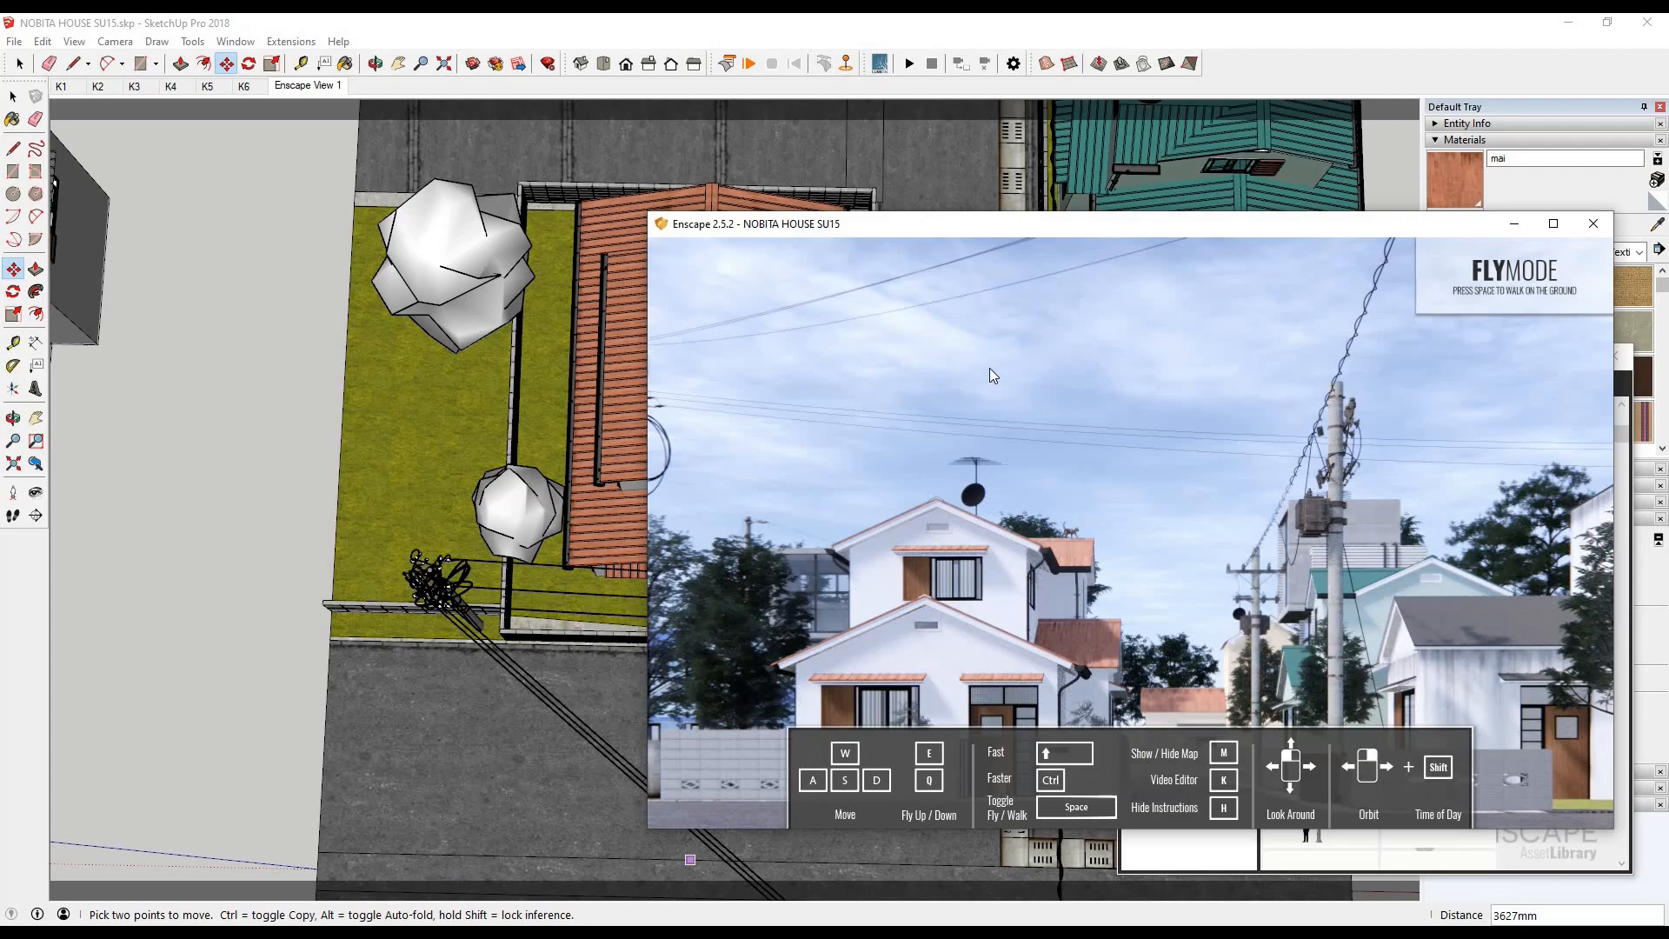
# - Scale the yard-corner bamboo to about 1.70 and rotate it
pyautogui.press('space')
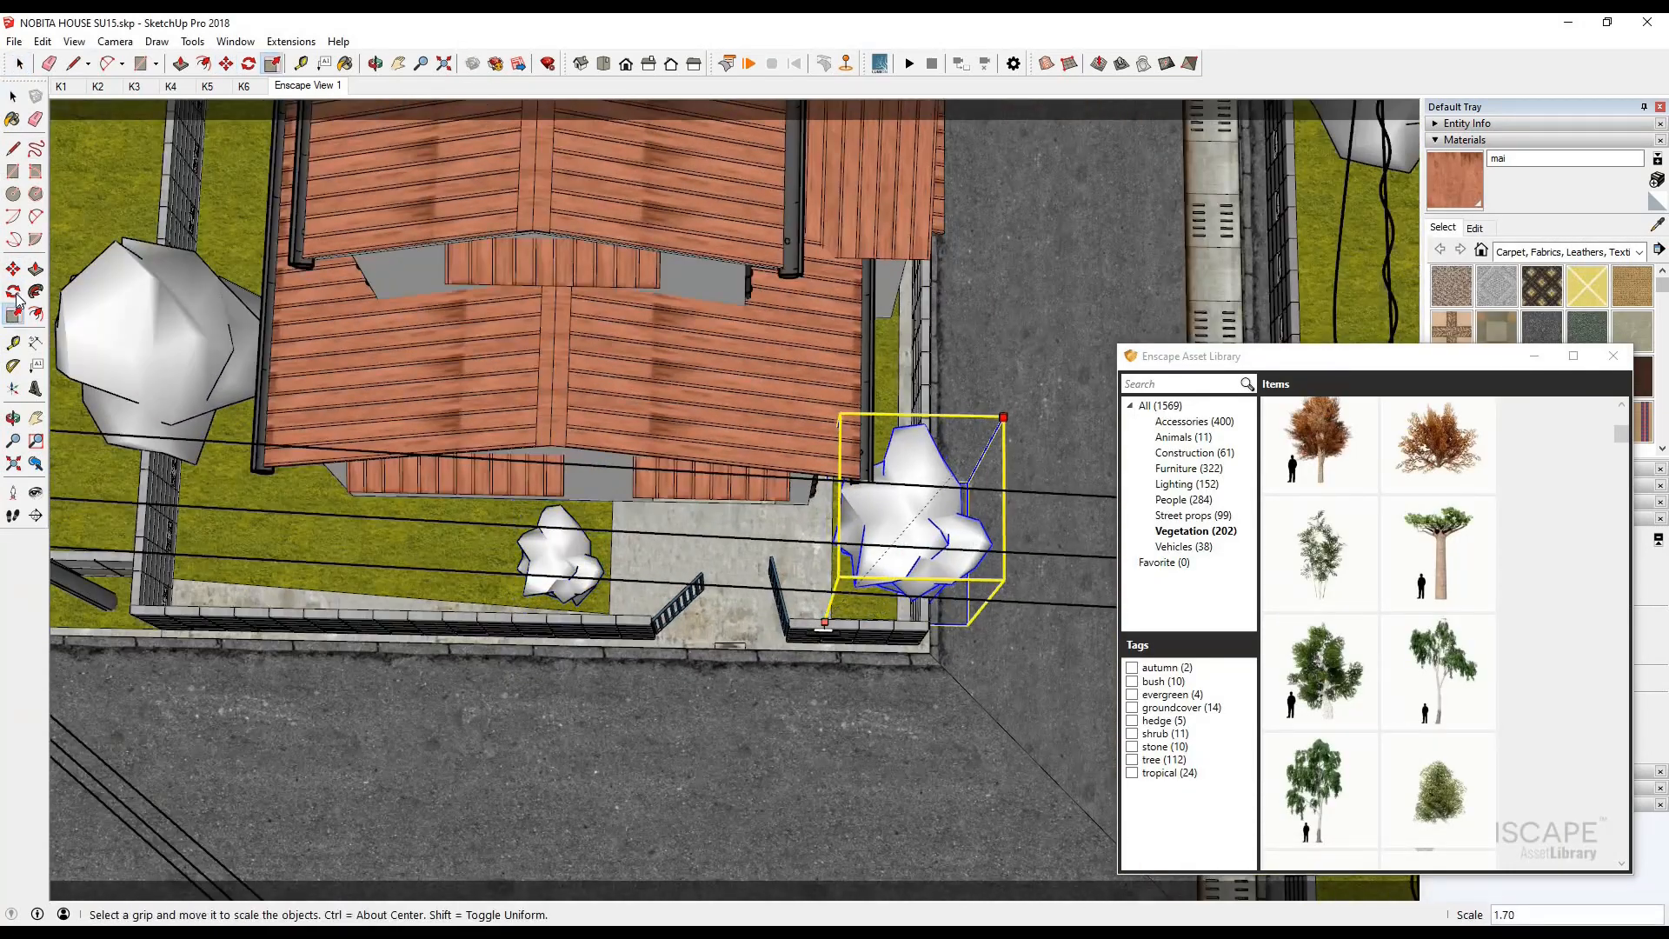
pyautogui.click(15, 296)
pyautogui.scroll(3, 875, 615)
pyautogui.click(917, 542)
pyautogui.click(1043, 500)
pyautogui.click(1006, 809)
# - Shift the yard-corner bamboo about 620 mm, check it in the render, and delete both bamboos
pyautogui.click(14, 270)
pyautogui.click(1005, 812)
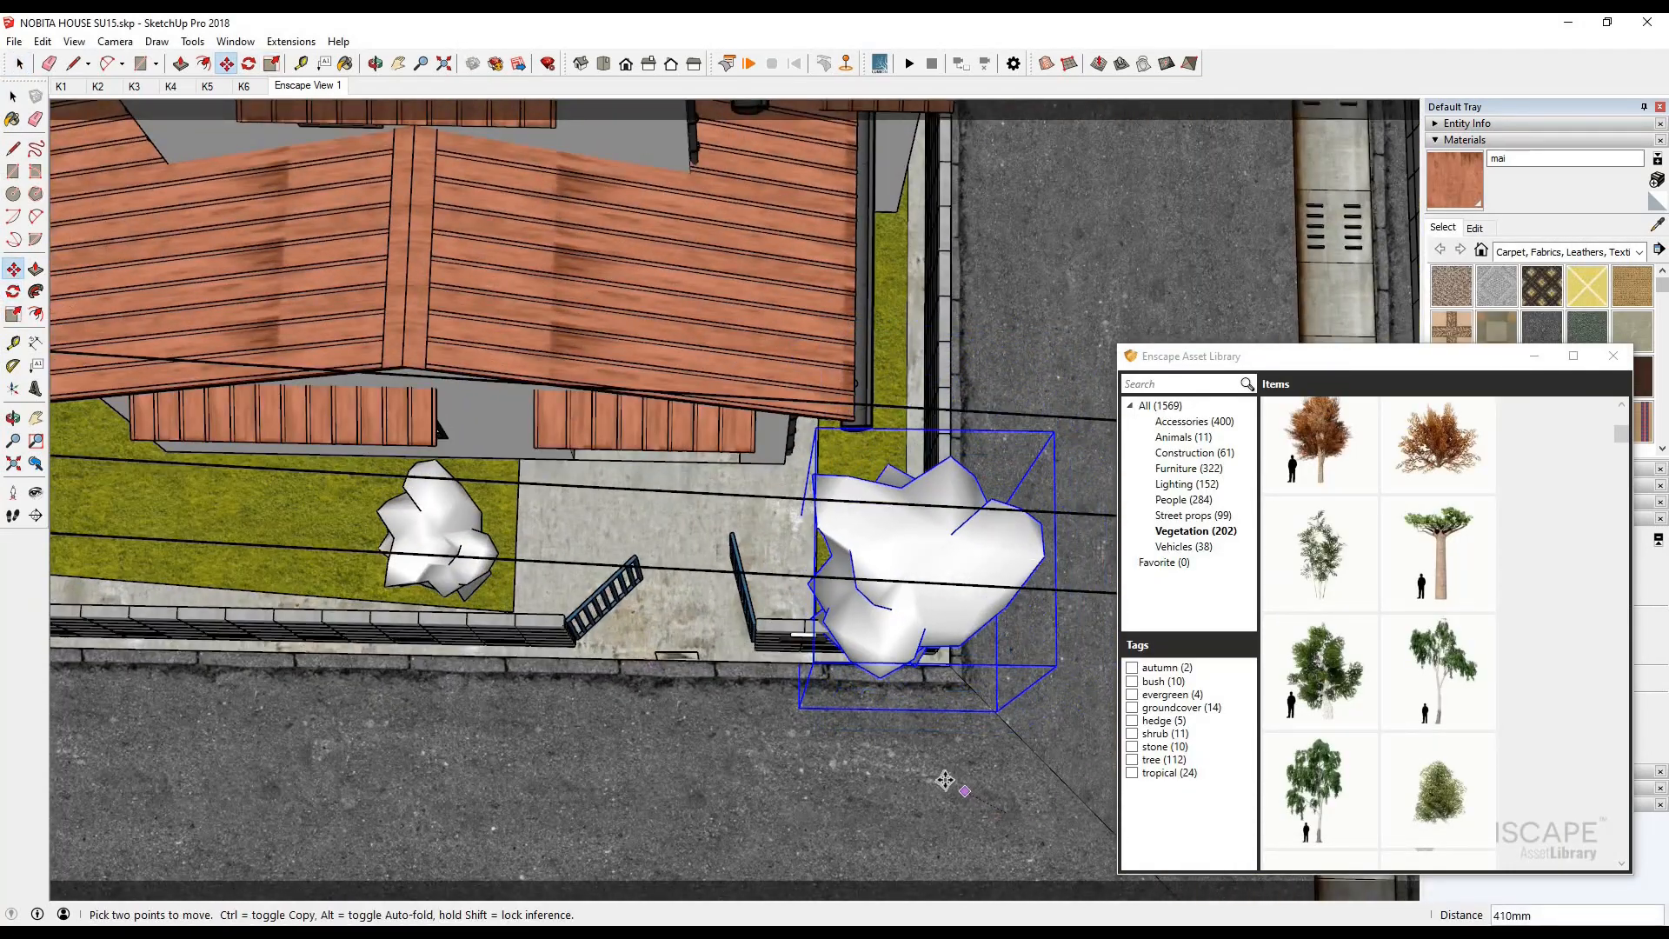
pyautogui.click(917, 764)
pyautogui.click(402, 933)
pyautogui.click(547, 860)
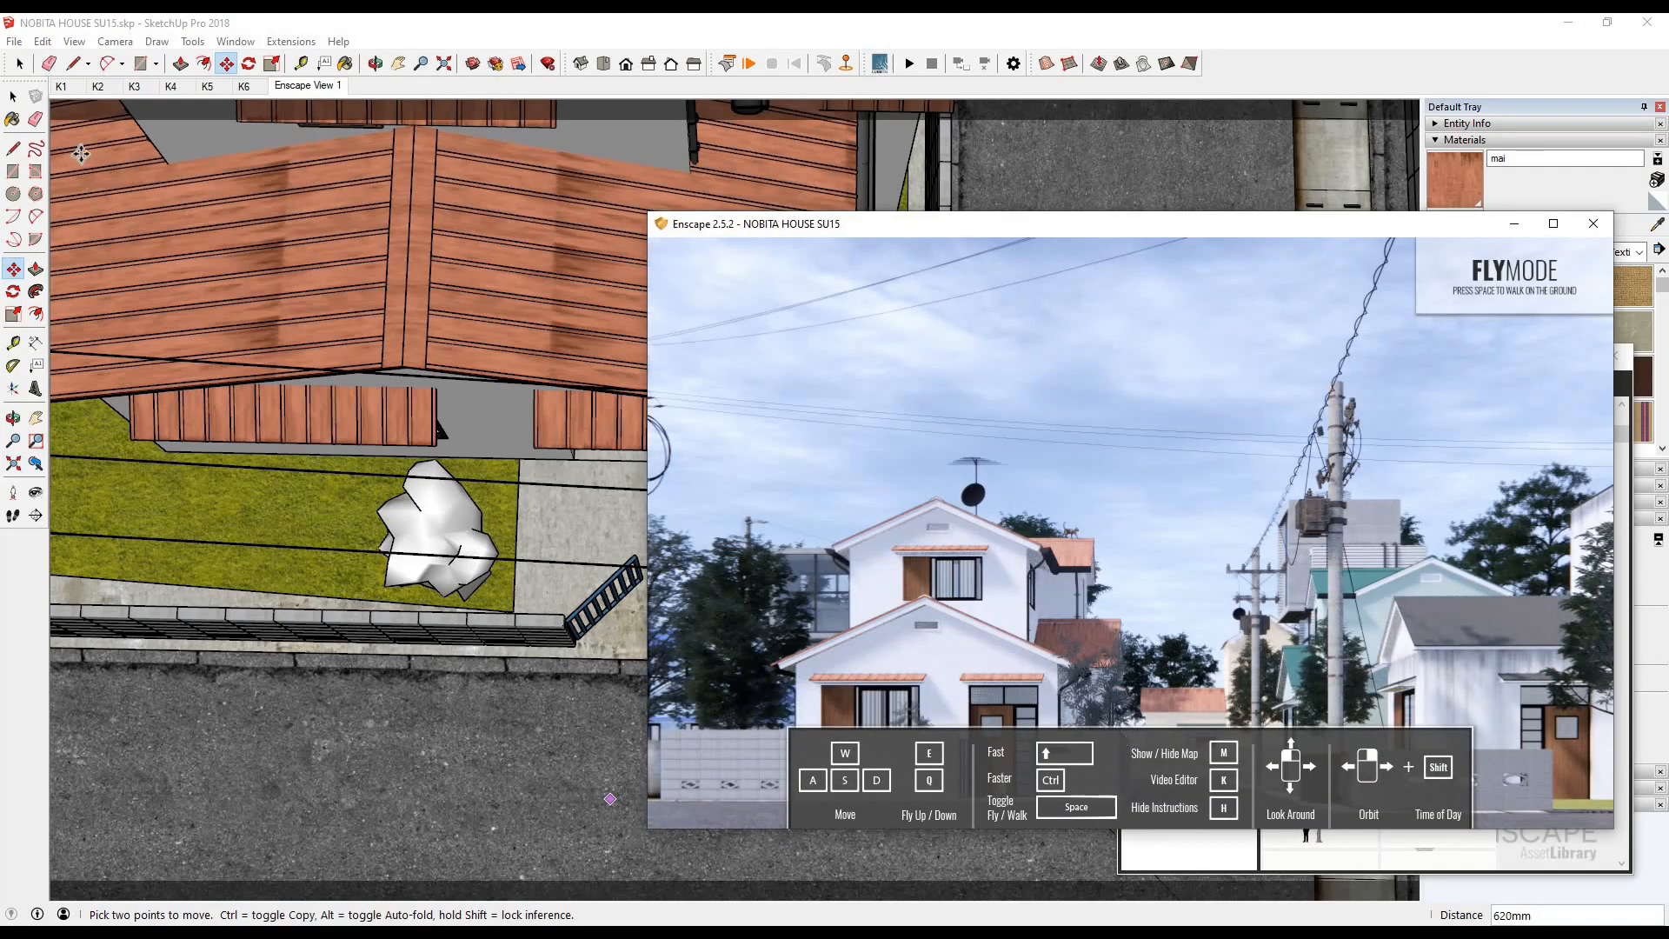
pyautogui.click(13, 97)
pyautogui.press('Delete')
# - Find the 10-meter Yeg tree in the Asset Library's Vegetation category, place it in the yard corner beside the gate, and check the render
pyautogui.scroll(-1, 1467, 647)
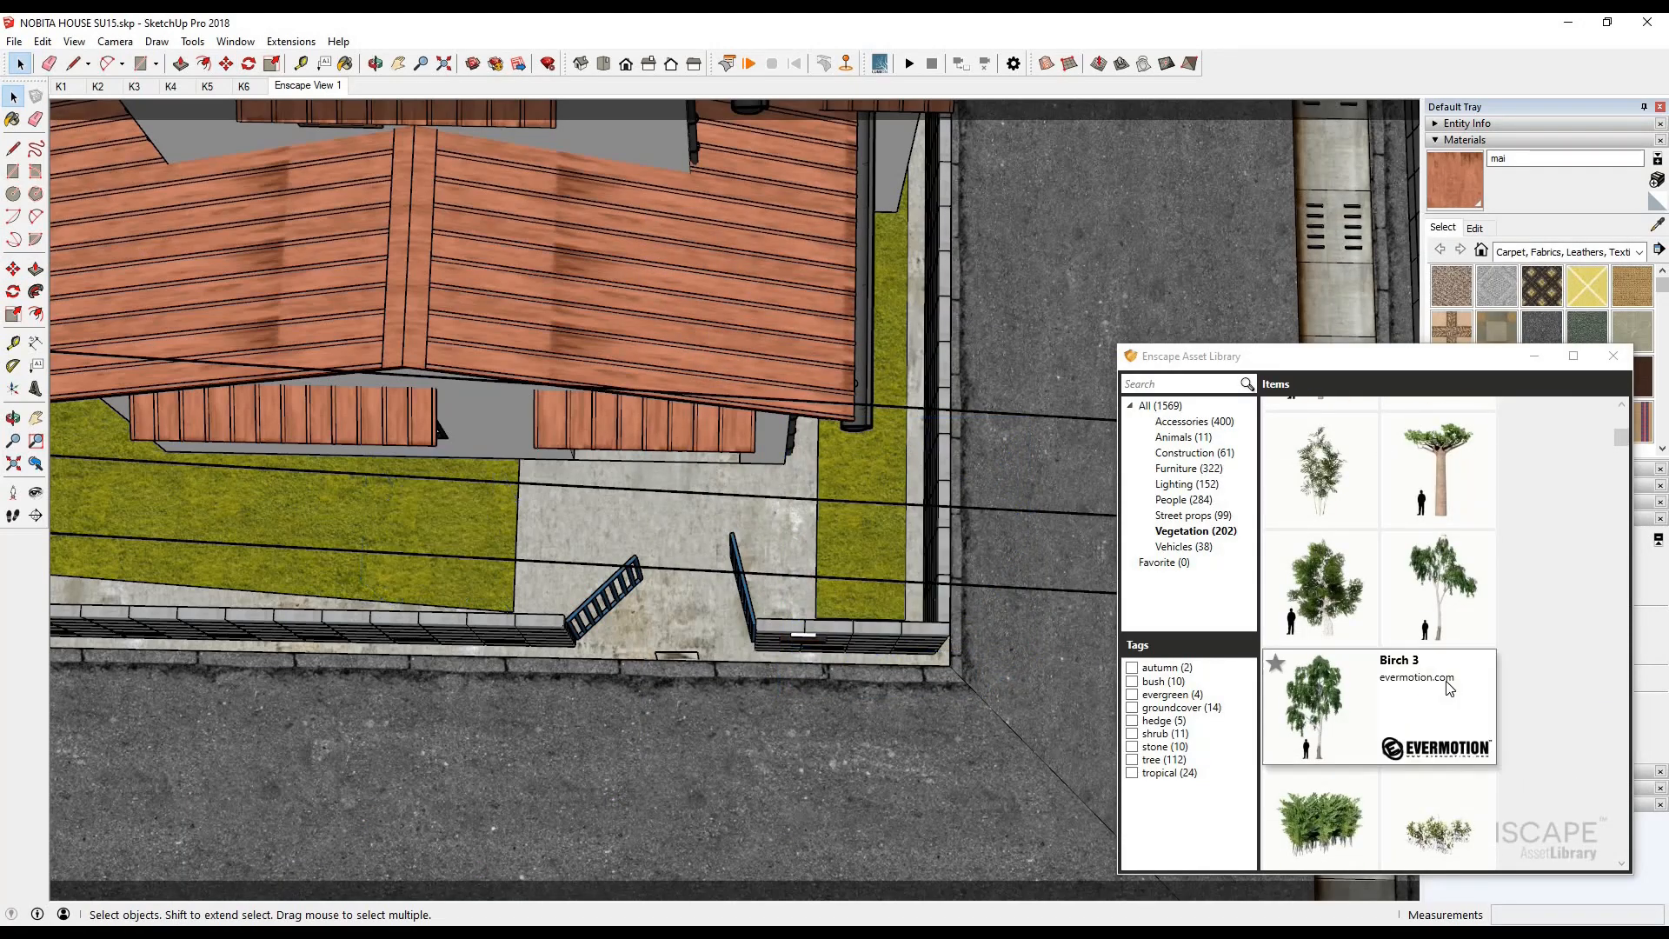
pyautogui.scroll(-3, 1449, 688)
pyautogui.scroll(-2, 1475, 670)
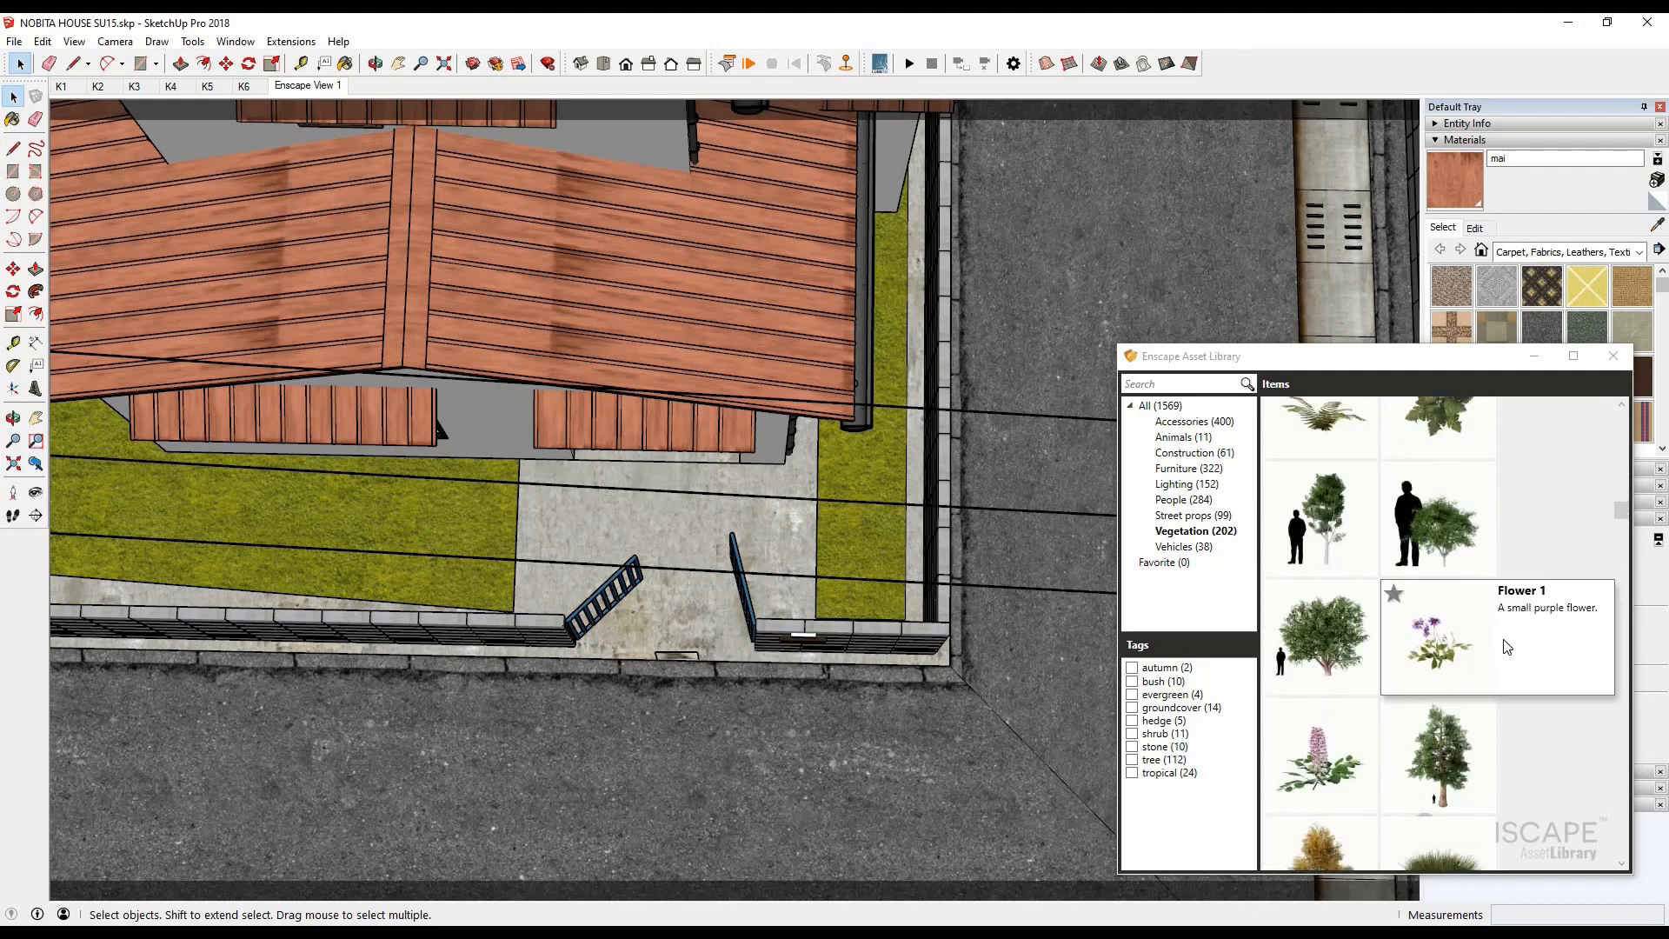
pyautogui.scroll(-5, 1474, 639)
pyautogui.scroll(-5, 1467, 626)
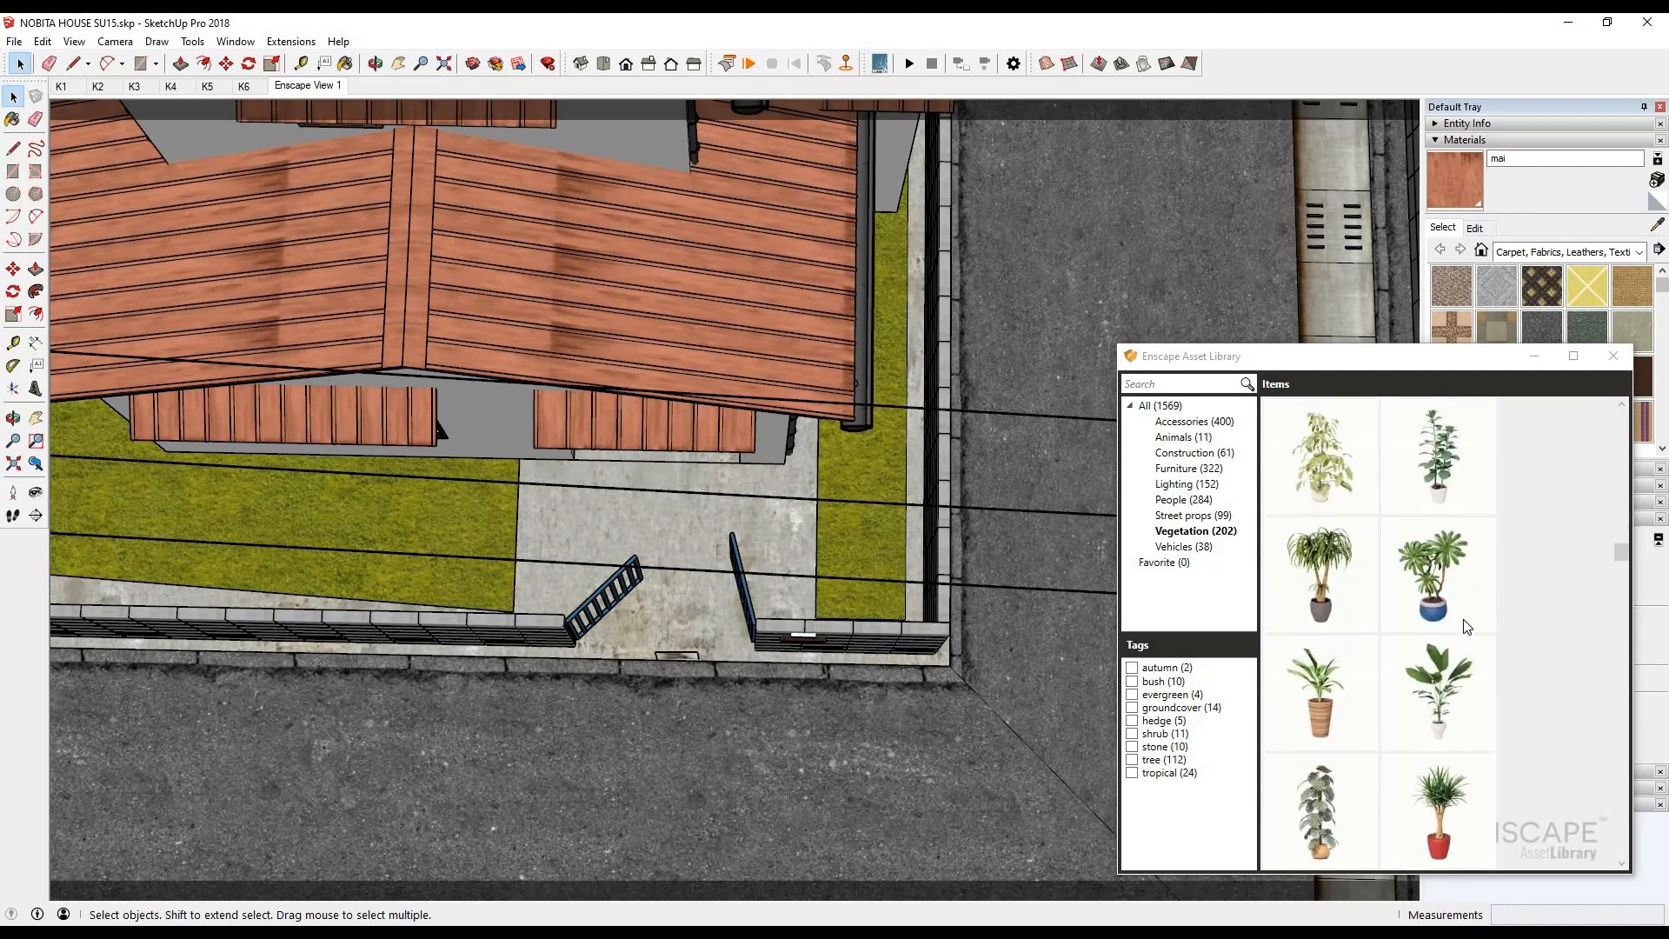
pyautogui.scroll(-8, 1422, 619)
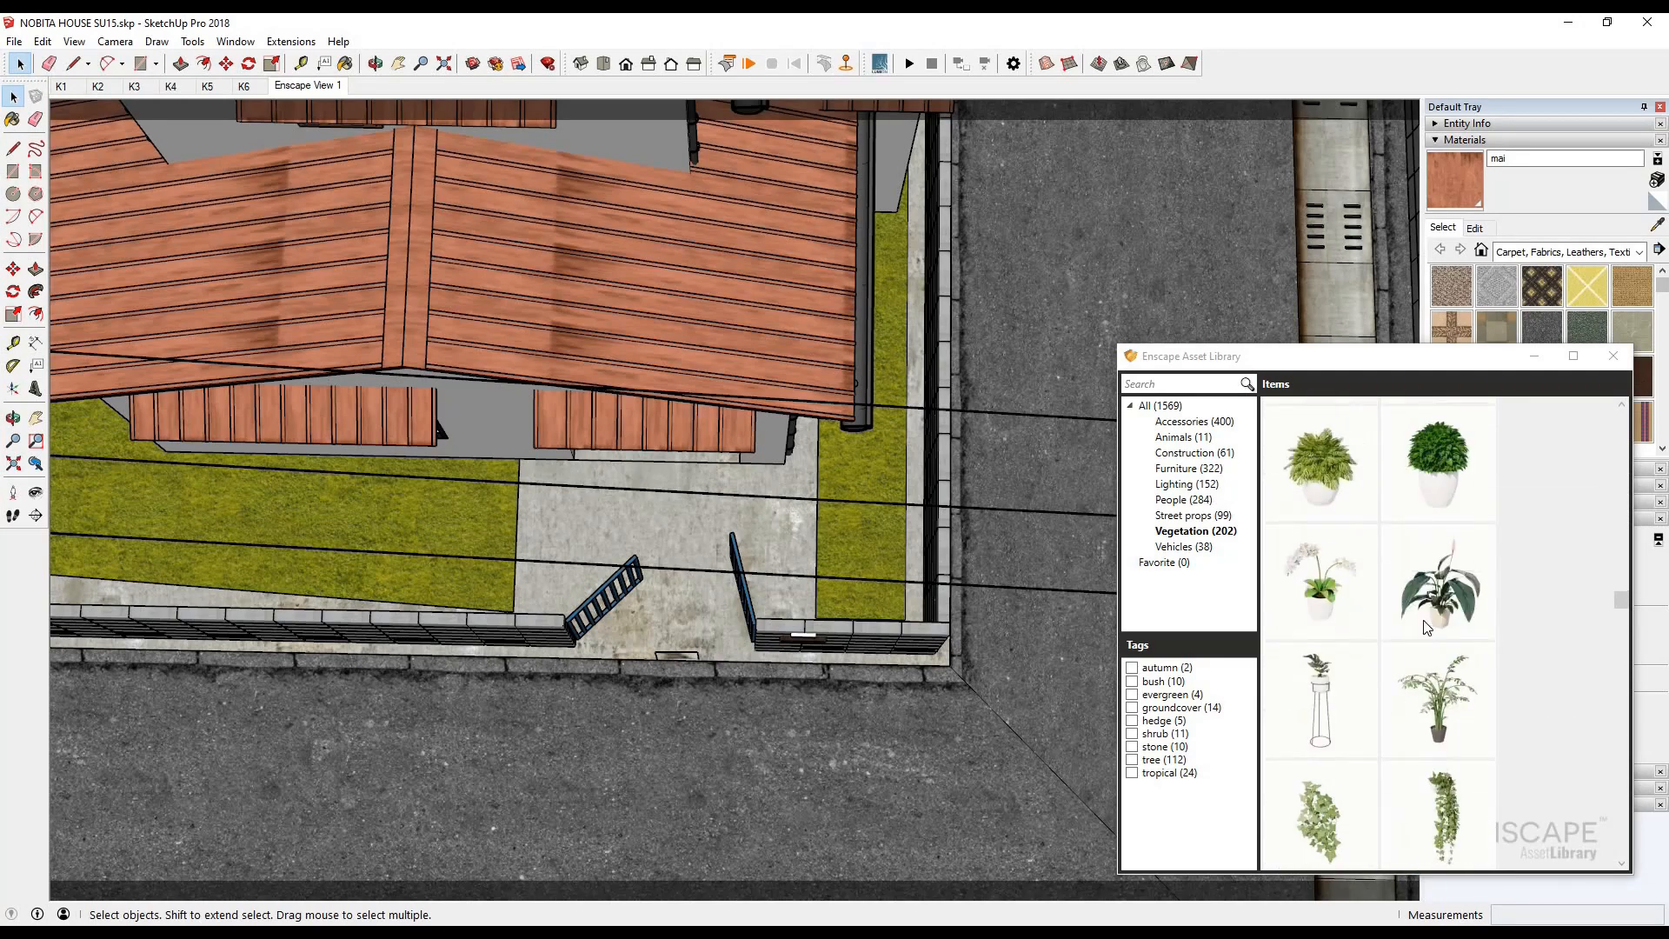
pyautogui.scroll(-8, 1430, 608)
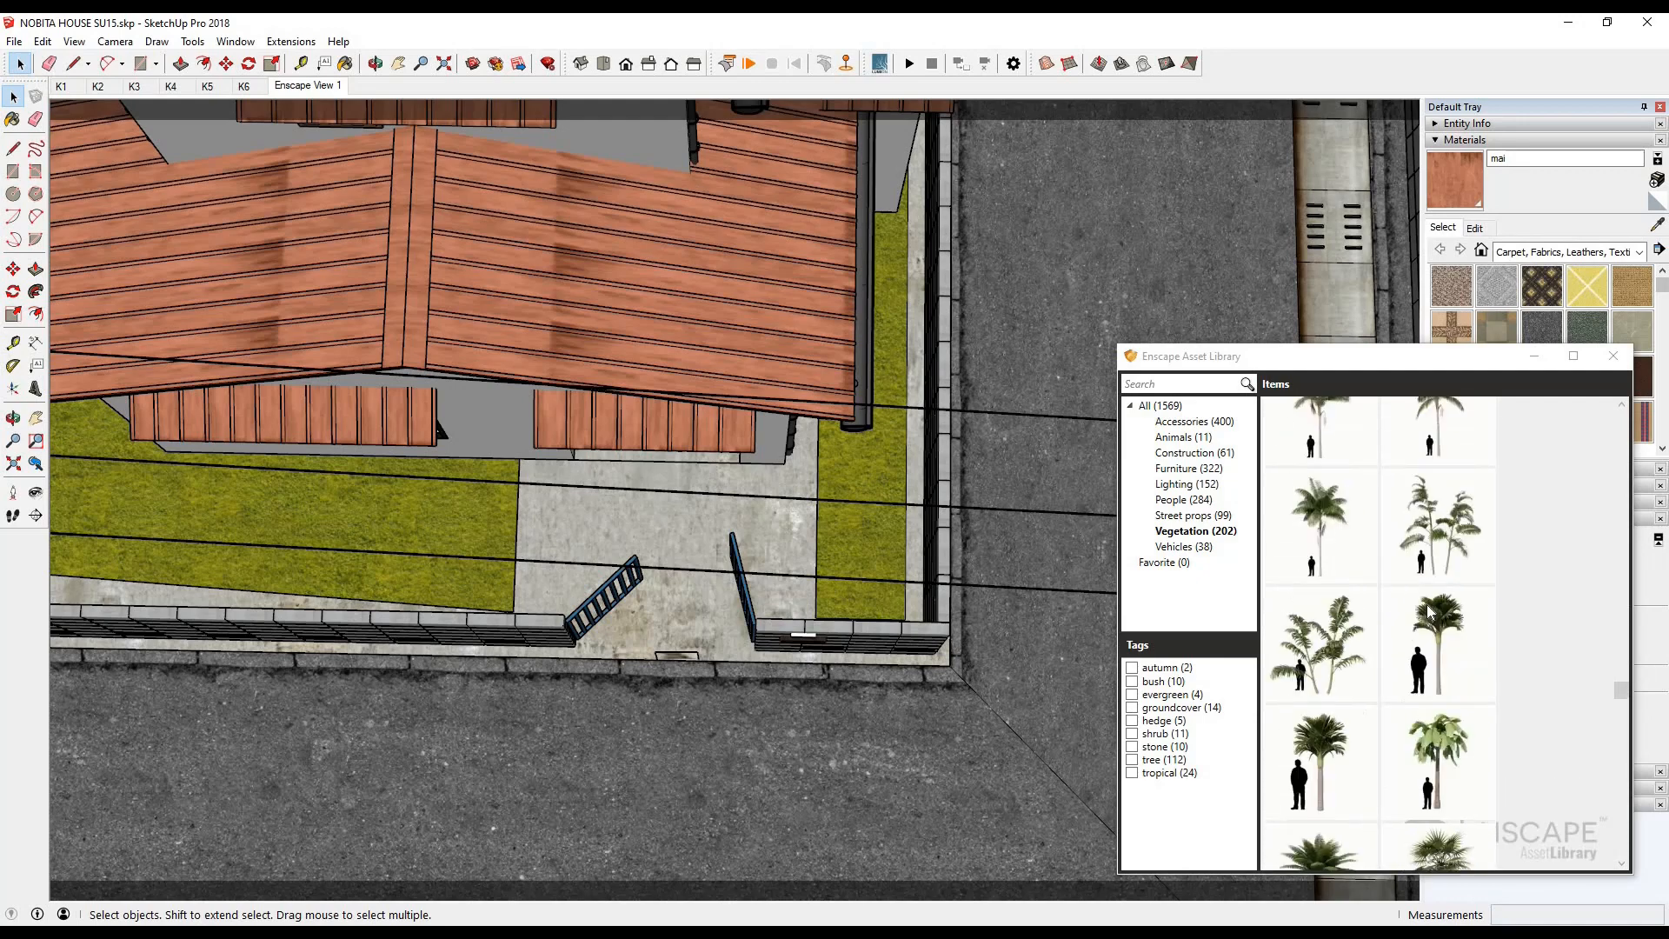
pyautogui.scroll(-10, 1453, 619)
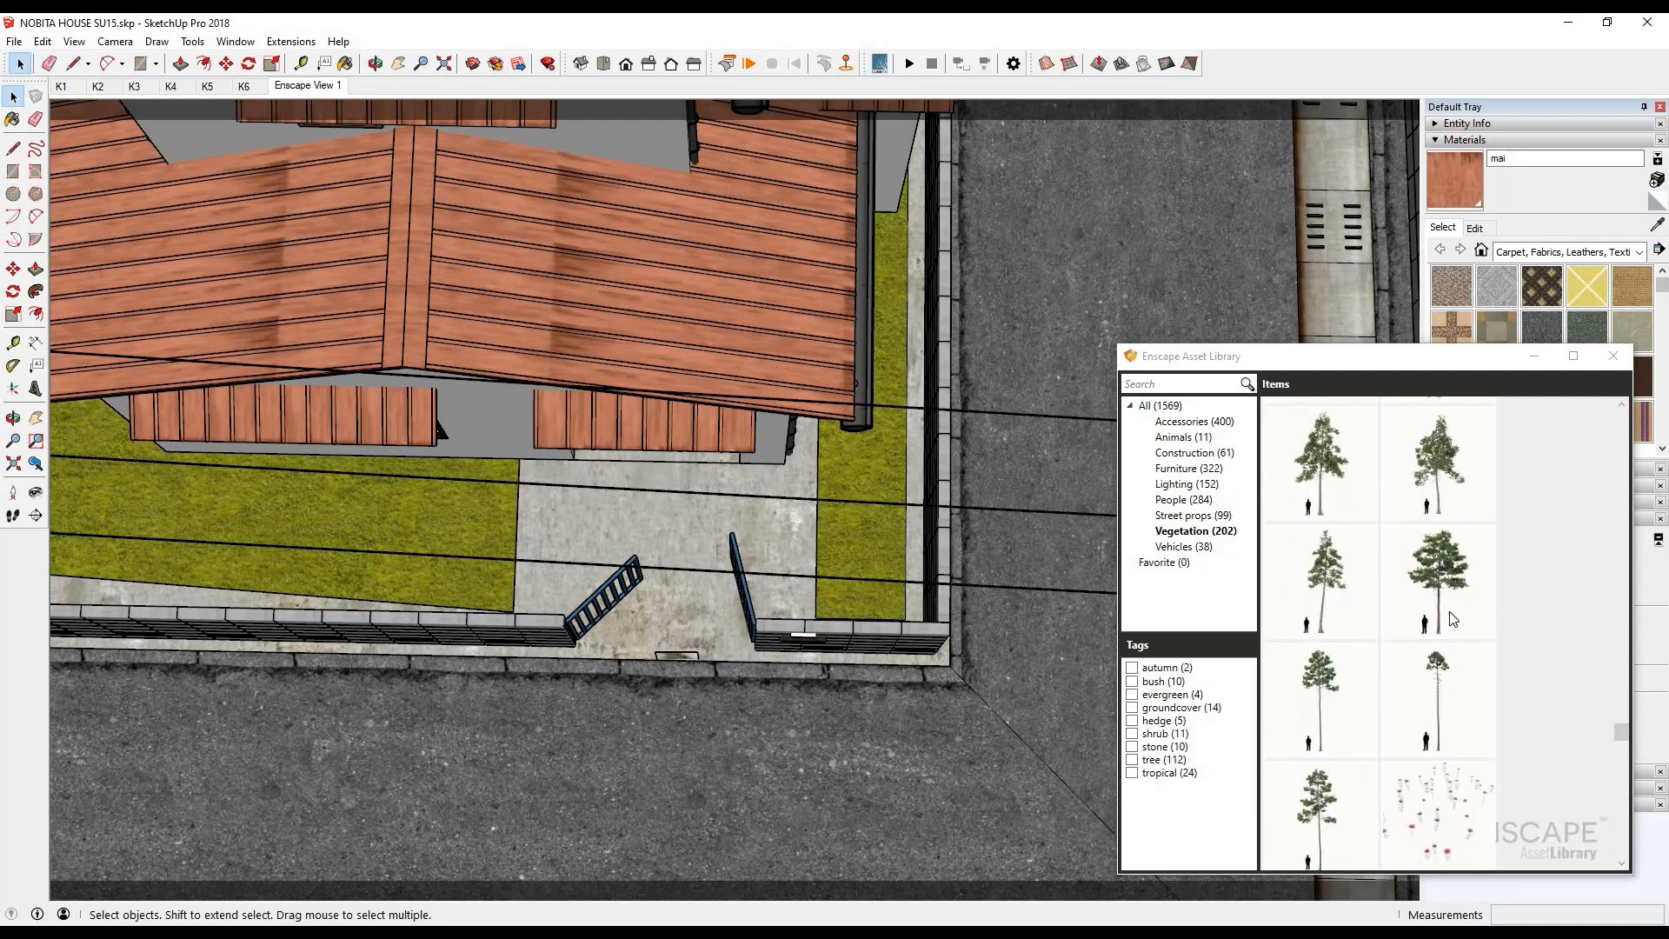
pyautogui.scroll(-8, 1442, 639)
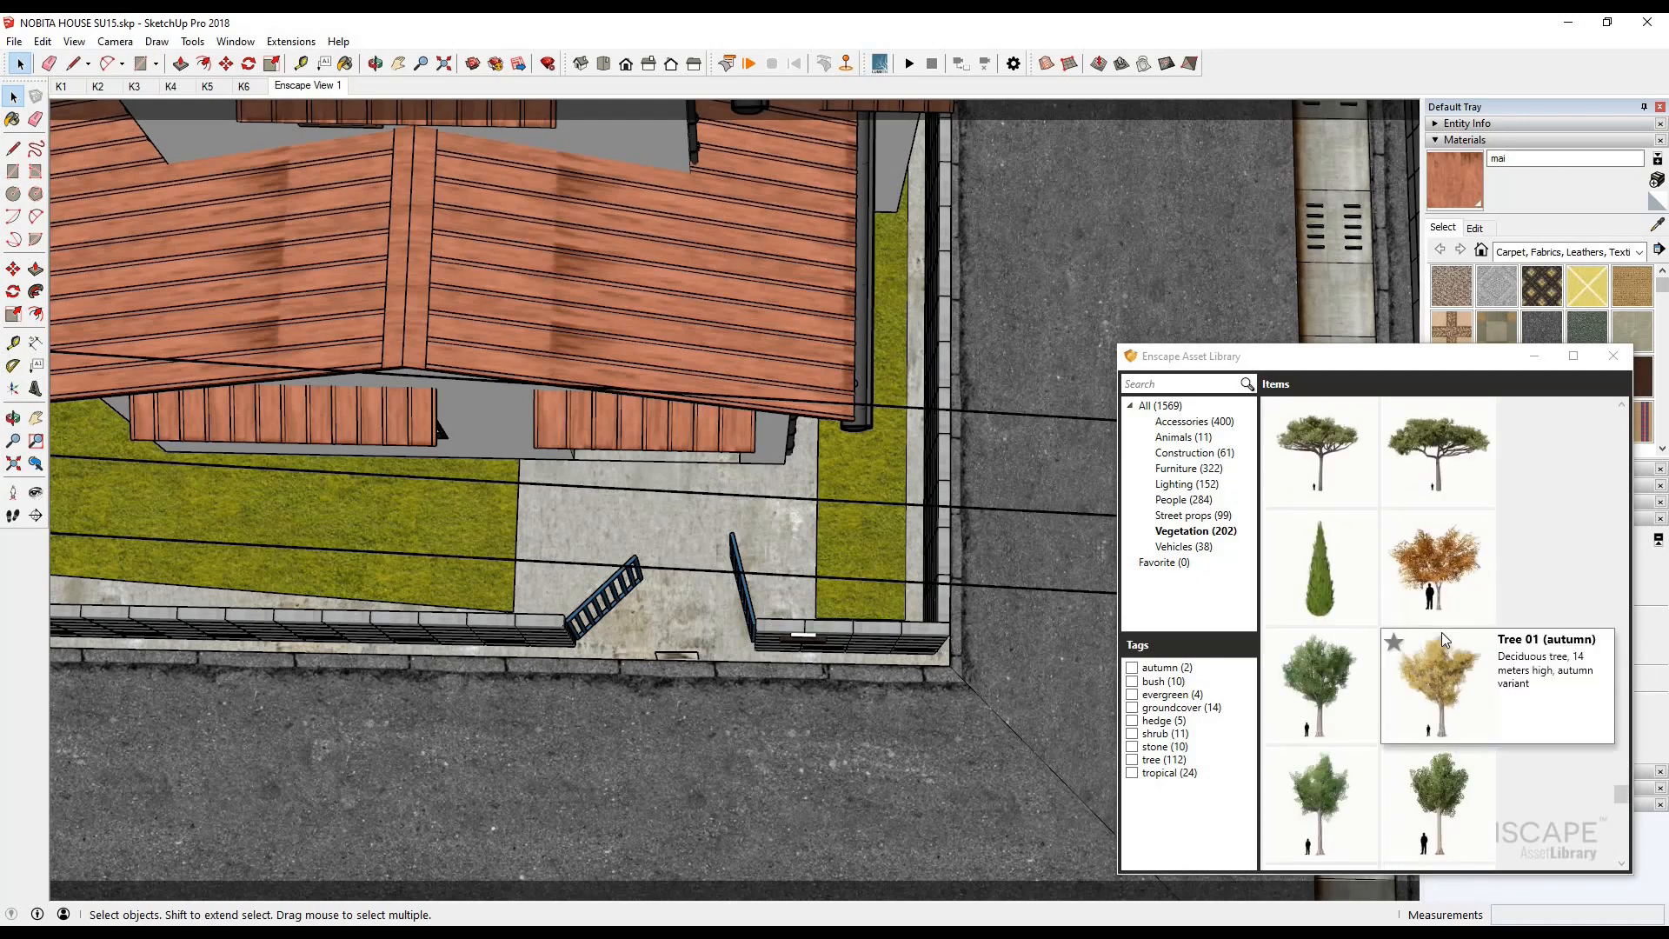
pyautogui.scroll(-6, 1450, 652)
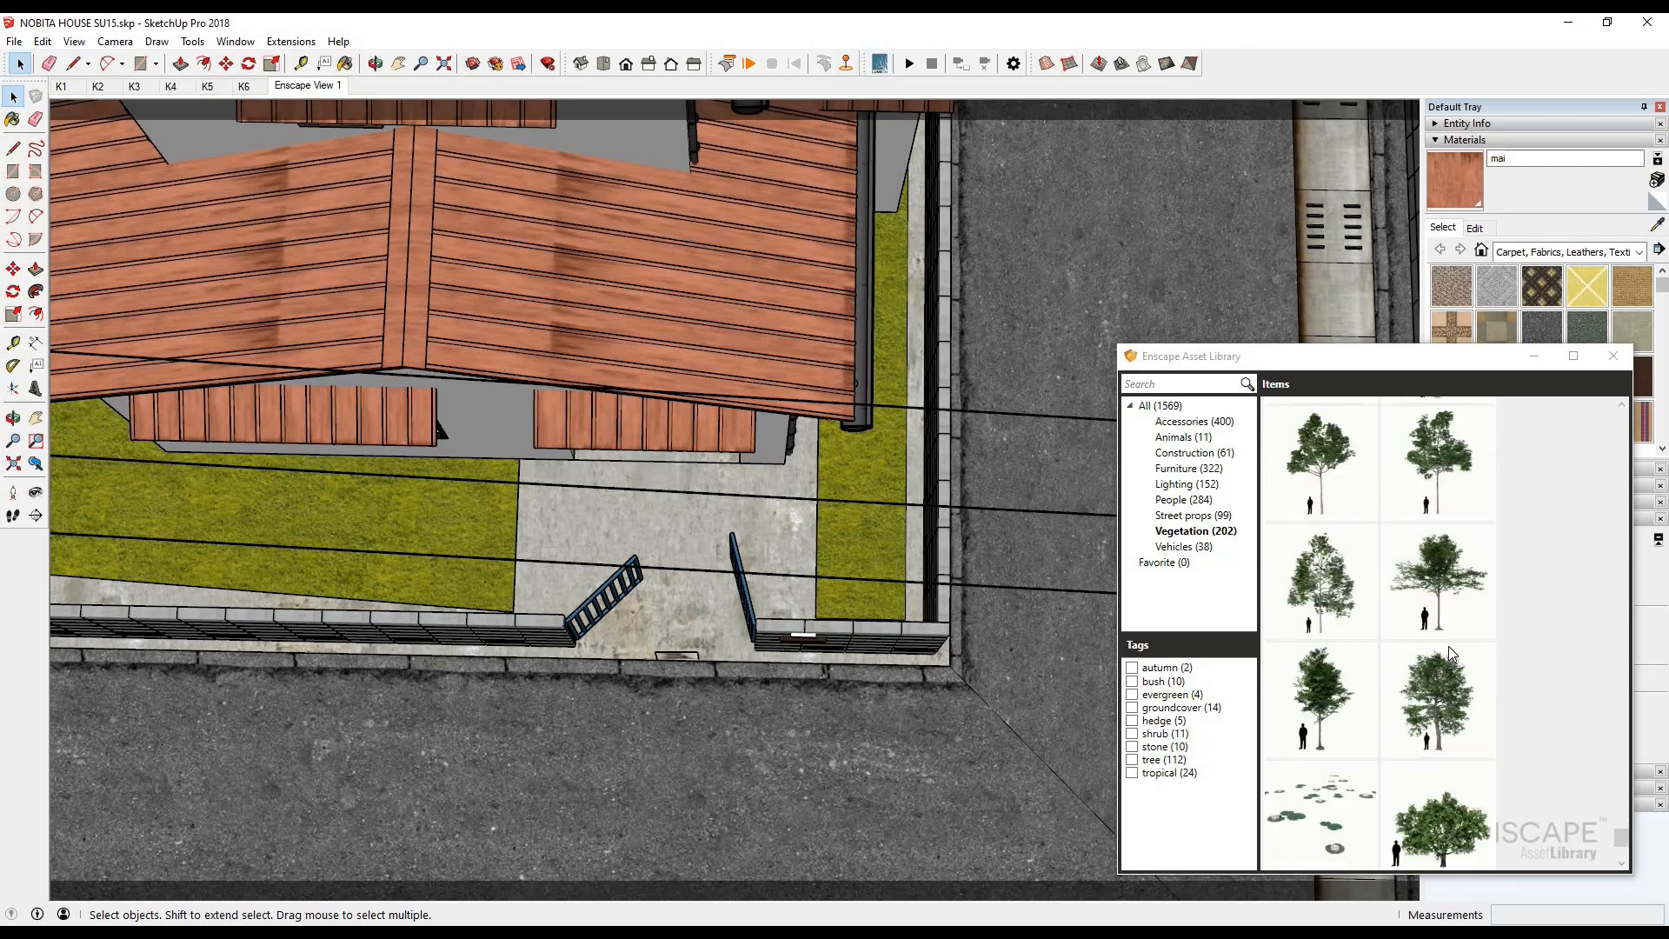
pyautogui.click(1328, 841)
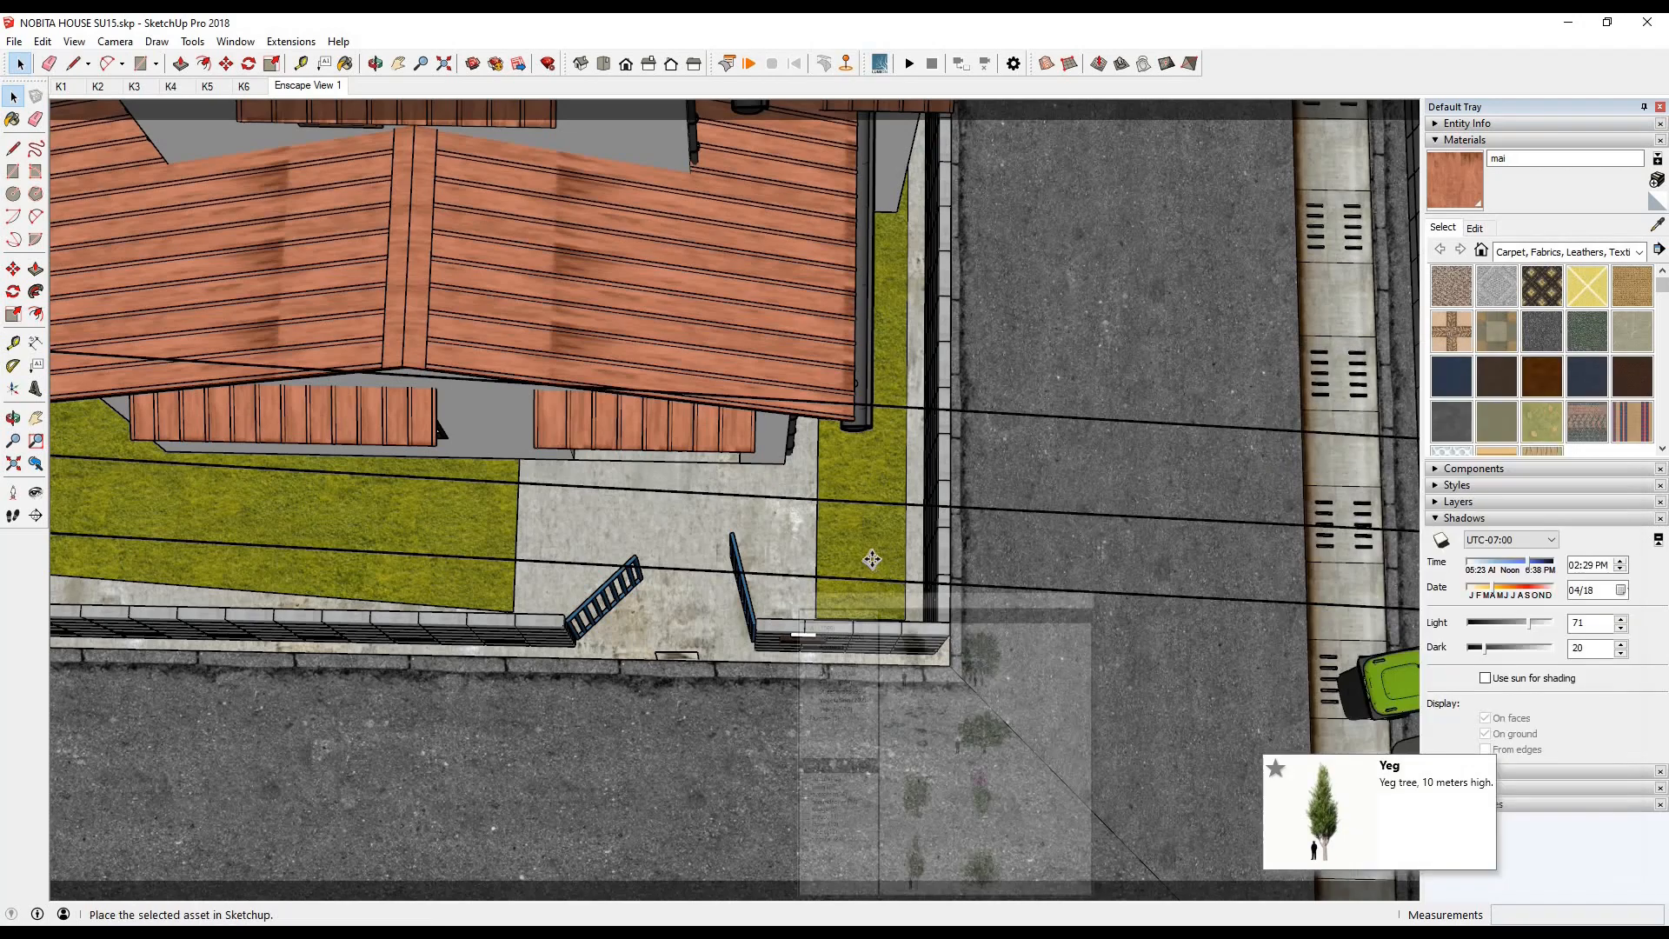
pyautogui.click(913, 391)
pyautogui.click(452, 882)
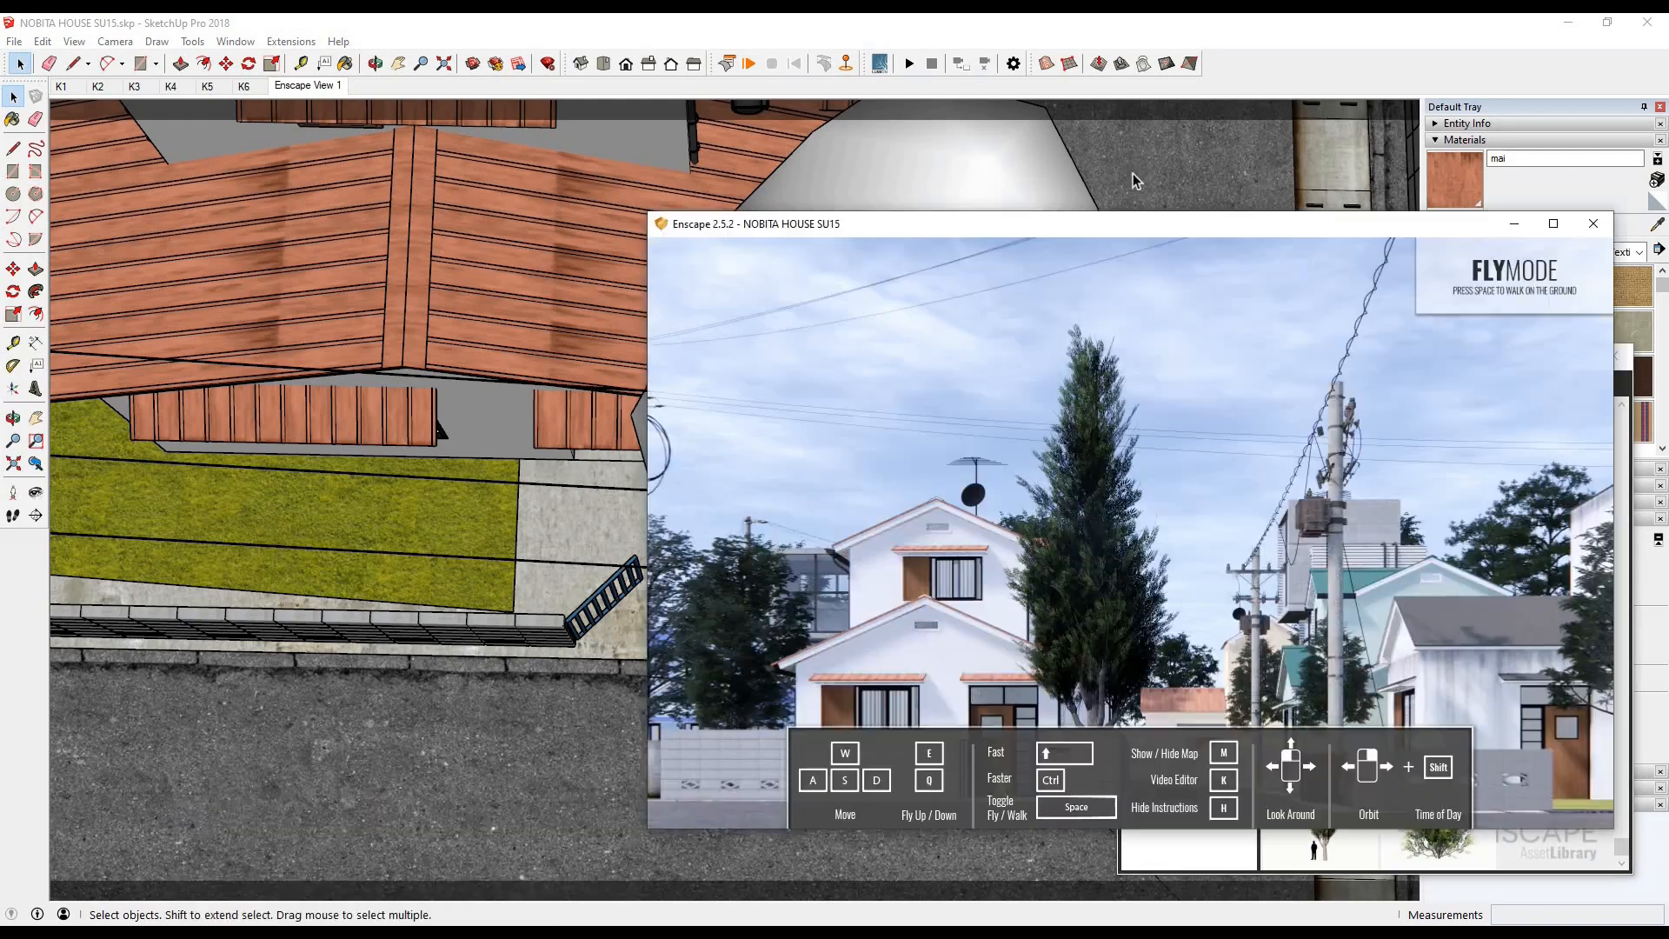
# - Scale down the Yeg tree and move it about 1,451 mm in the yard corner beside the gate
pyautogui.click(520, 136)
pyautogui.scroll(-3, 665, 615)
pyautogui.moveTo(1035, 204); pyautogui.dragTo(799, 597)
pyautogui.moveTo(731, 790); pyautogui.dragTo(837, 733)
pyautogui.click(446, 879)
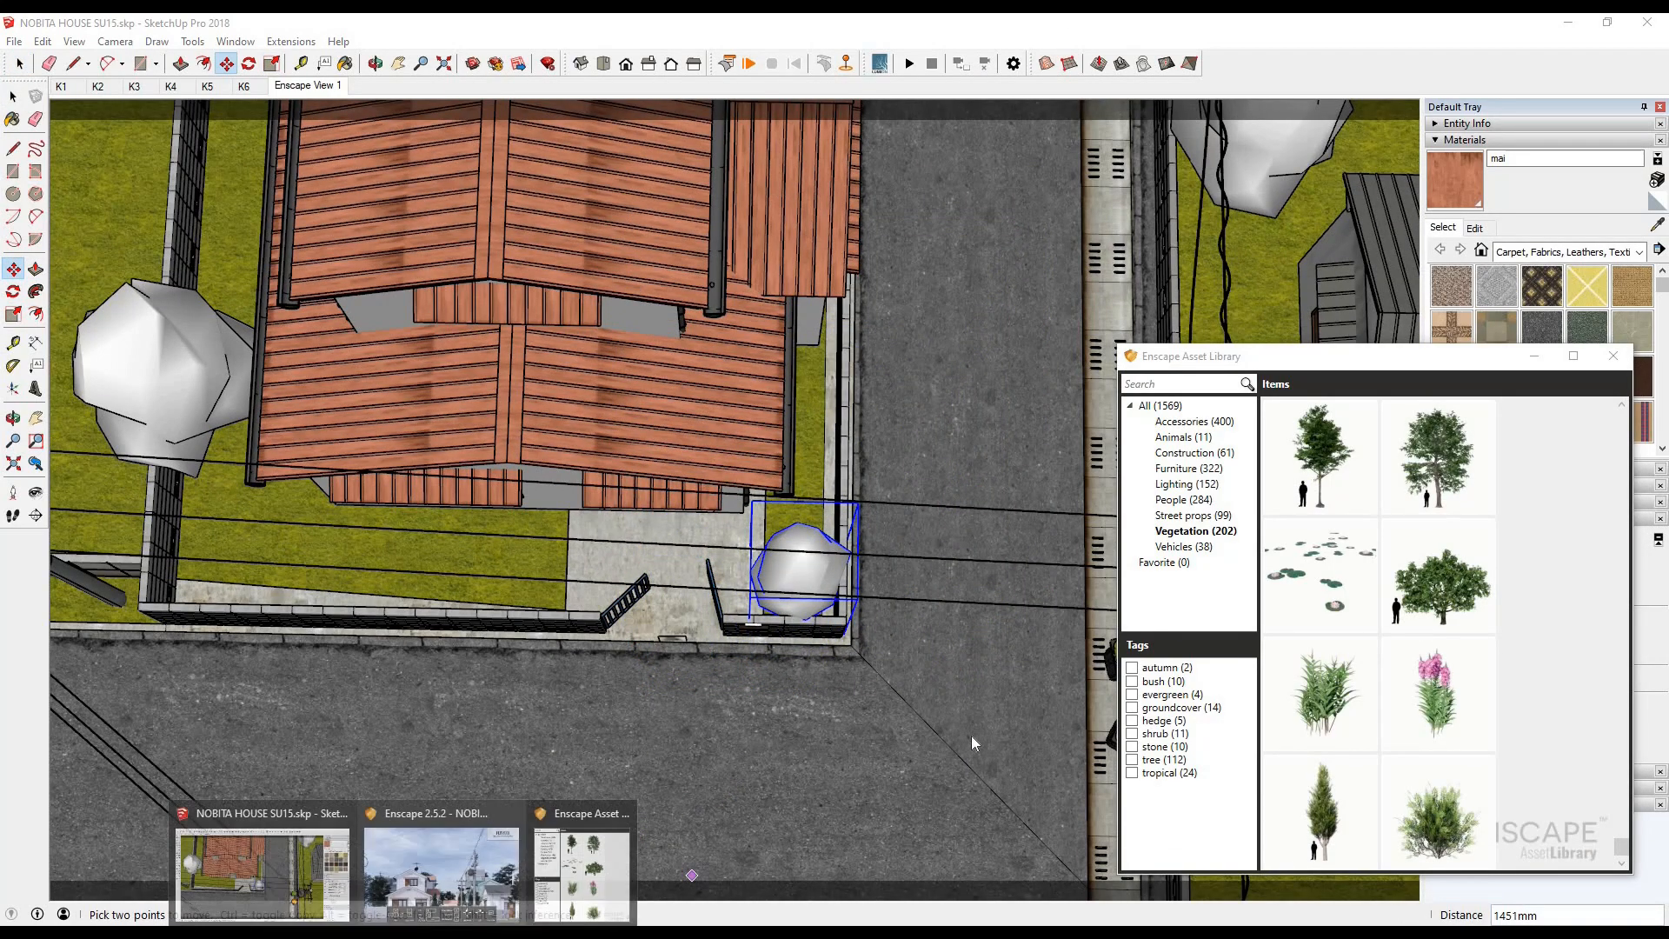
# - Copy the Yeg tree to the opposite front corner of the Nobita yard, scale the copy to about 1.19, and check the render
pyautogui.click(13, 96)
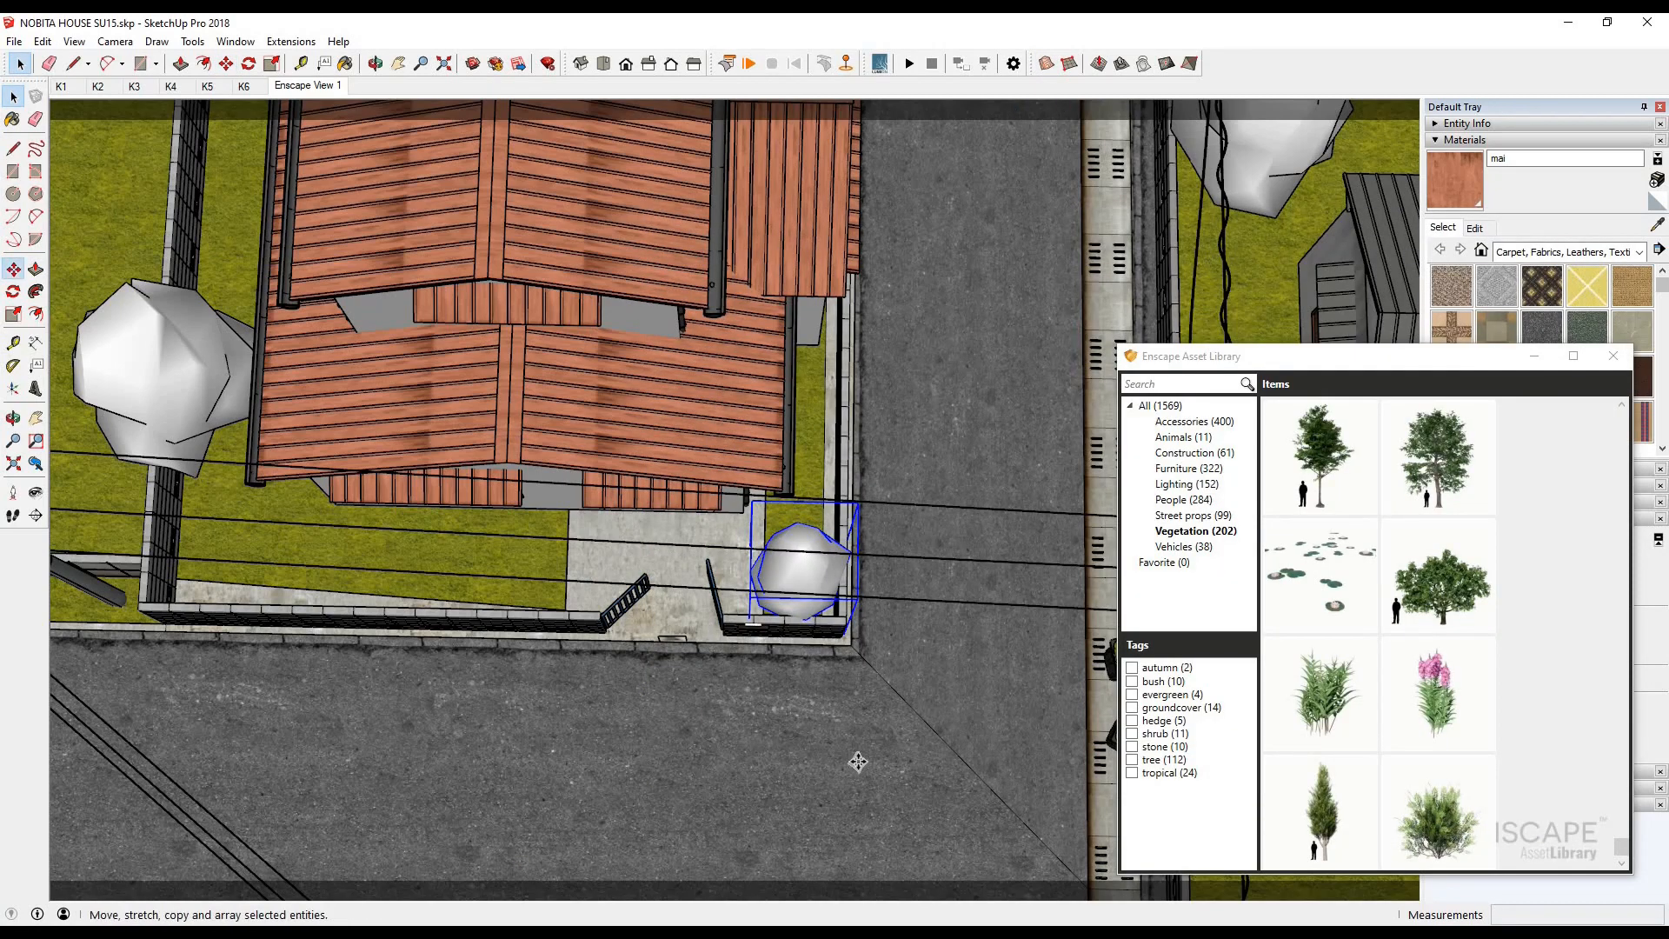
pyautogui.scroll(-1, 858, 762)
pyautogui.press('ctrl')
pyautogui.click(858, 761)
pyautogui.press('s')
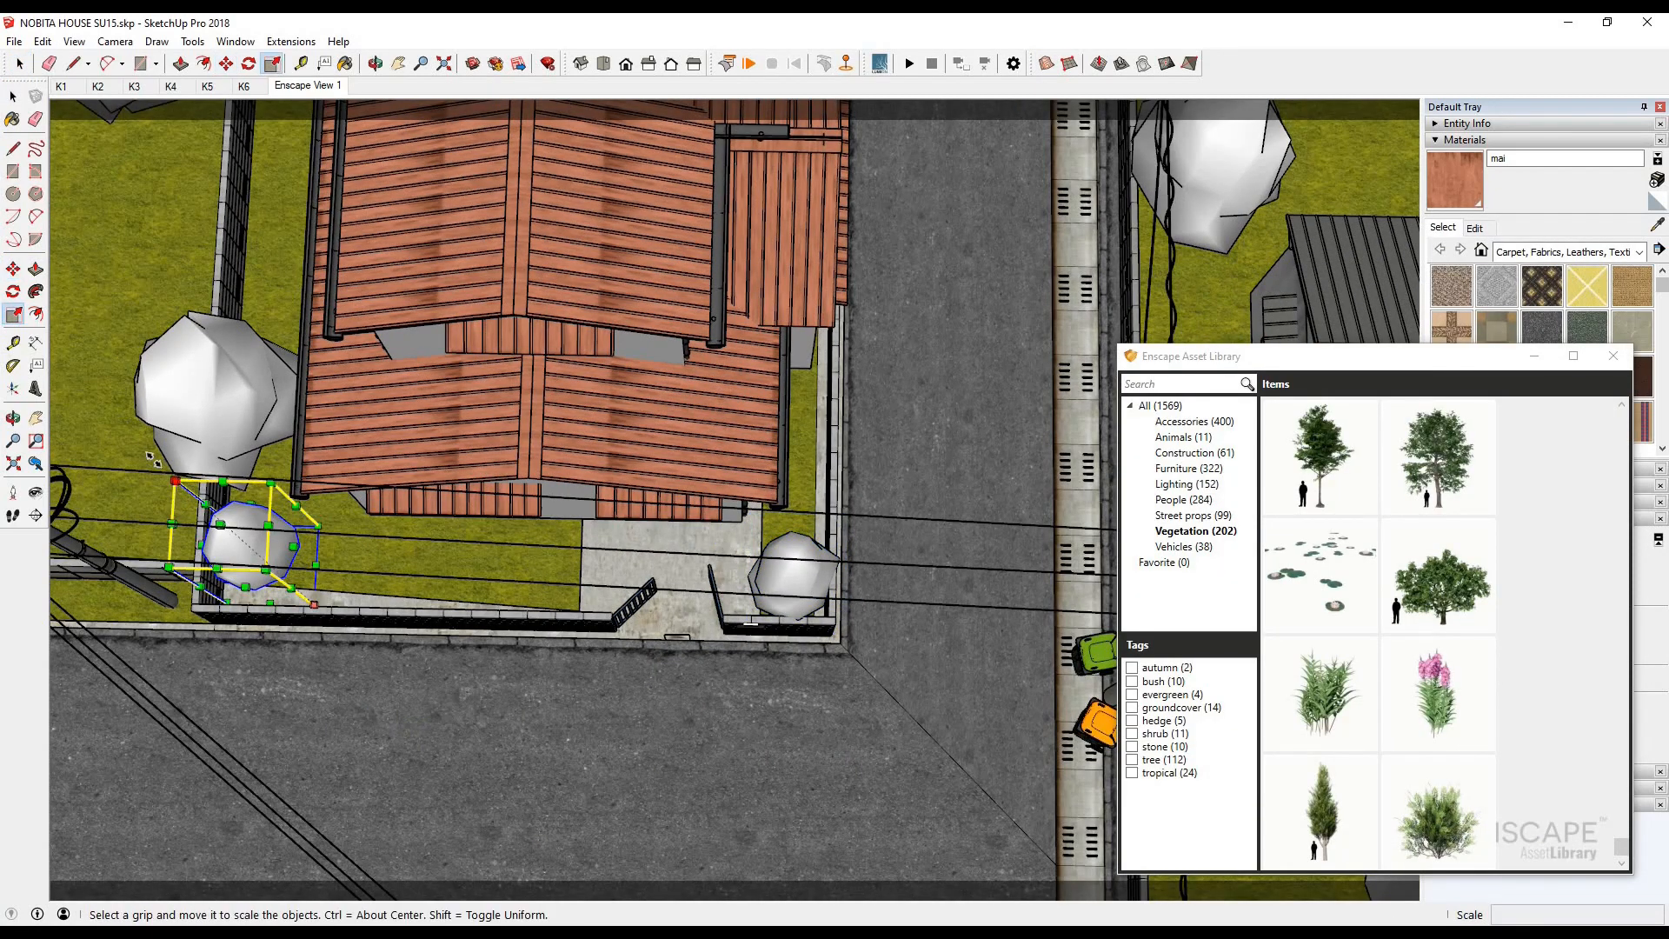
pyautogui.hotkey('alt', 'Tab')
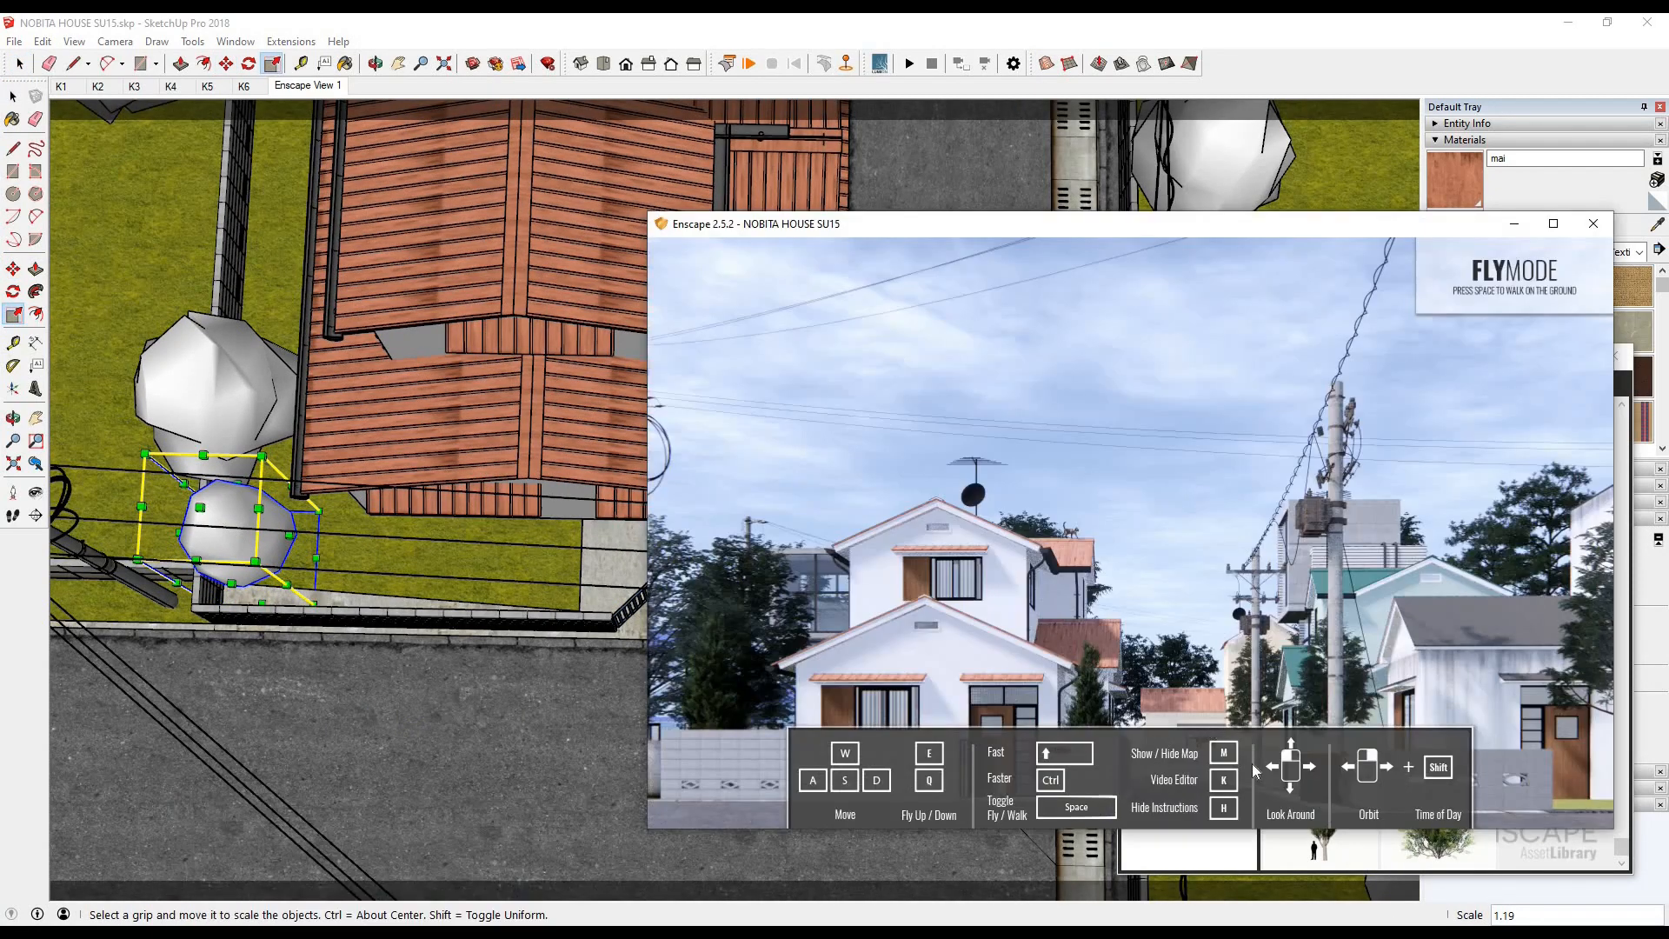
# - Copy the Yeg tree beside the side lawn's utility pole and to the front street corner of the grey-roofed house's lawn
pyautogui.click(13, 96)
pyautogui.press('m')
pyautogui.scroll(-5, 313, 565)
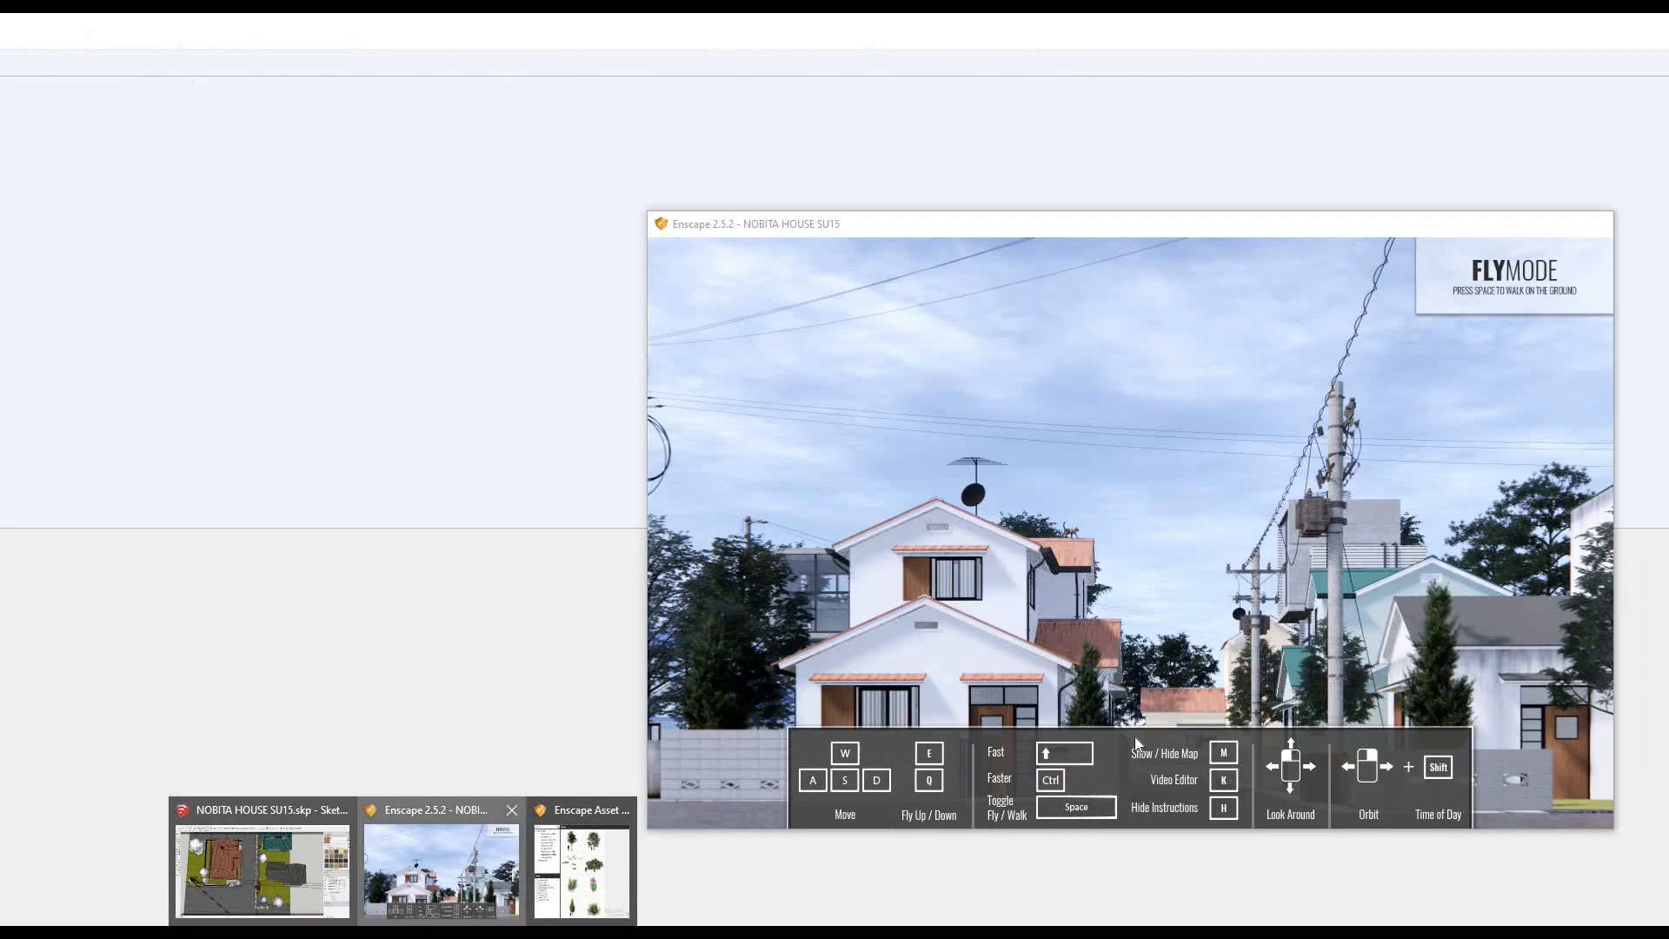
pyautogui.click(439, 856)
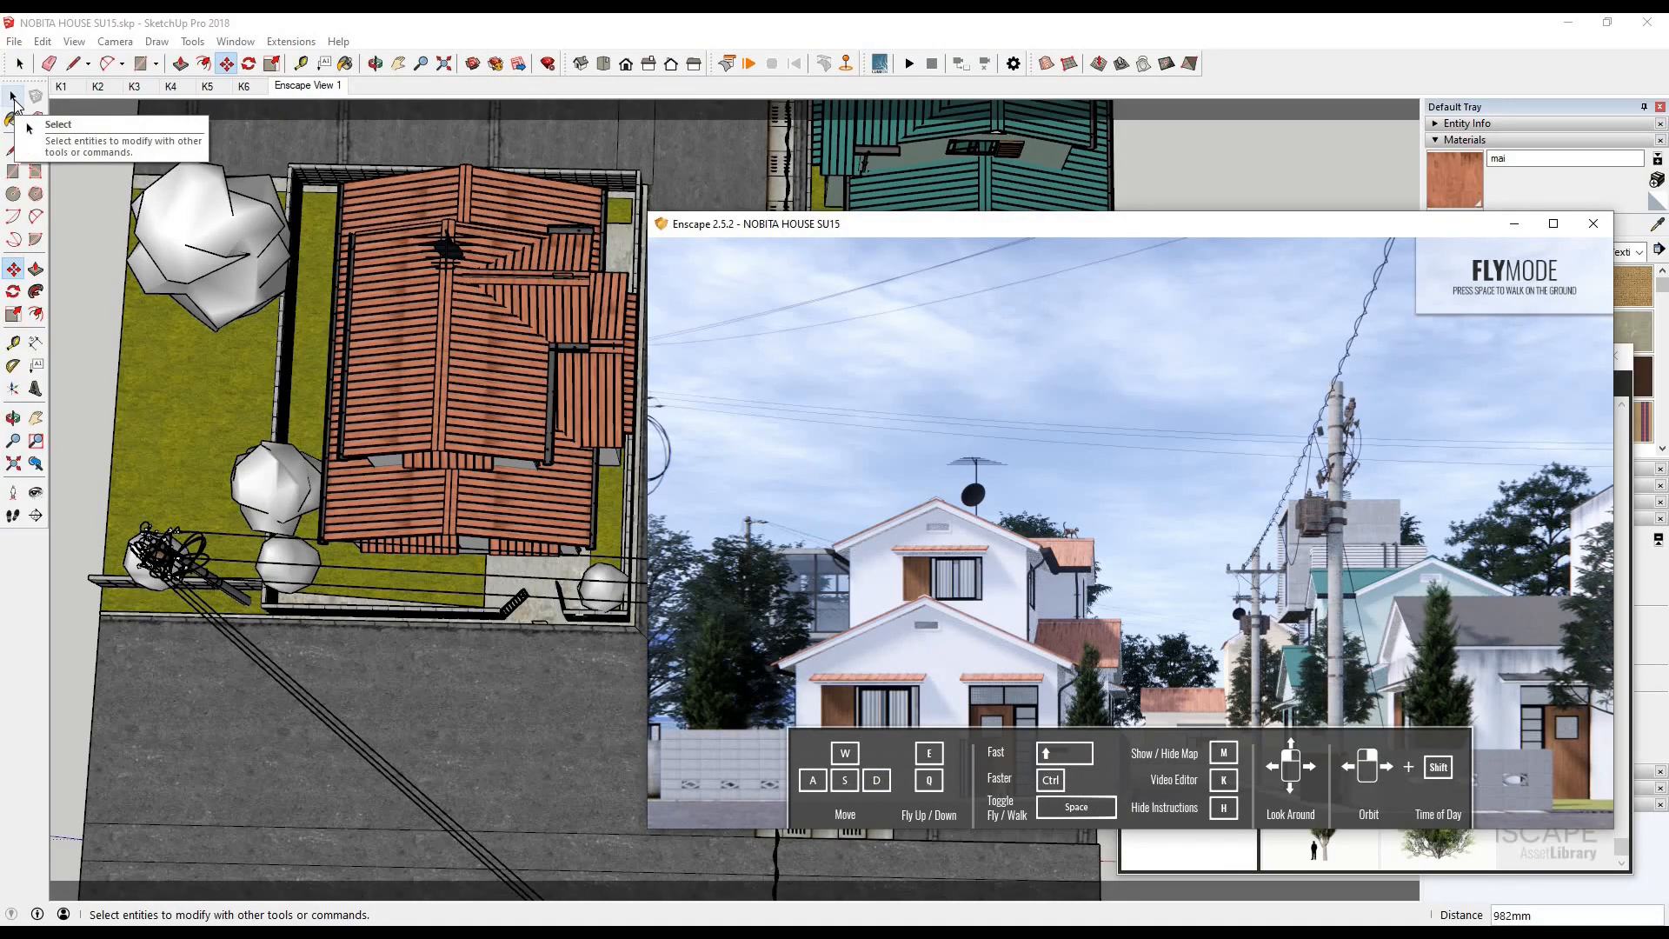
pyautogui.click(14, 104)
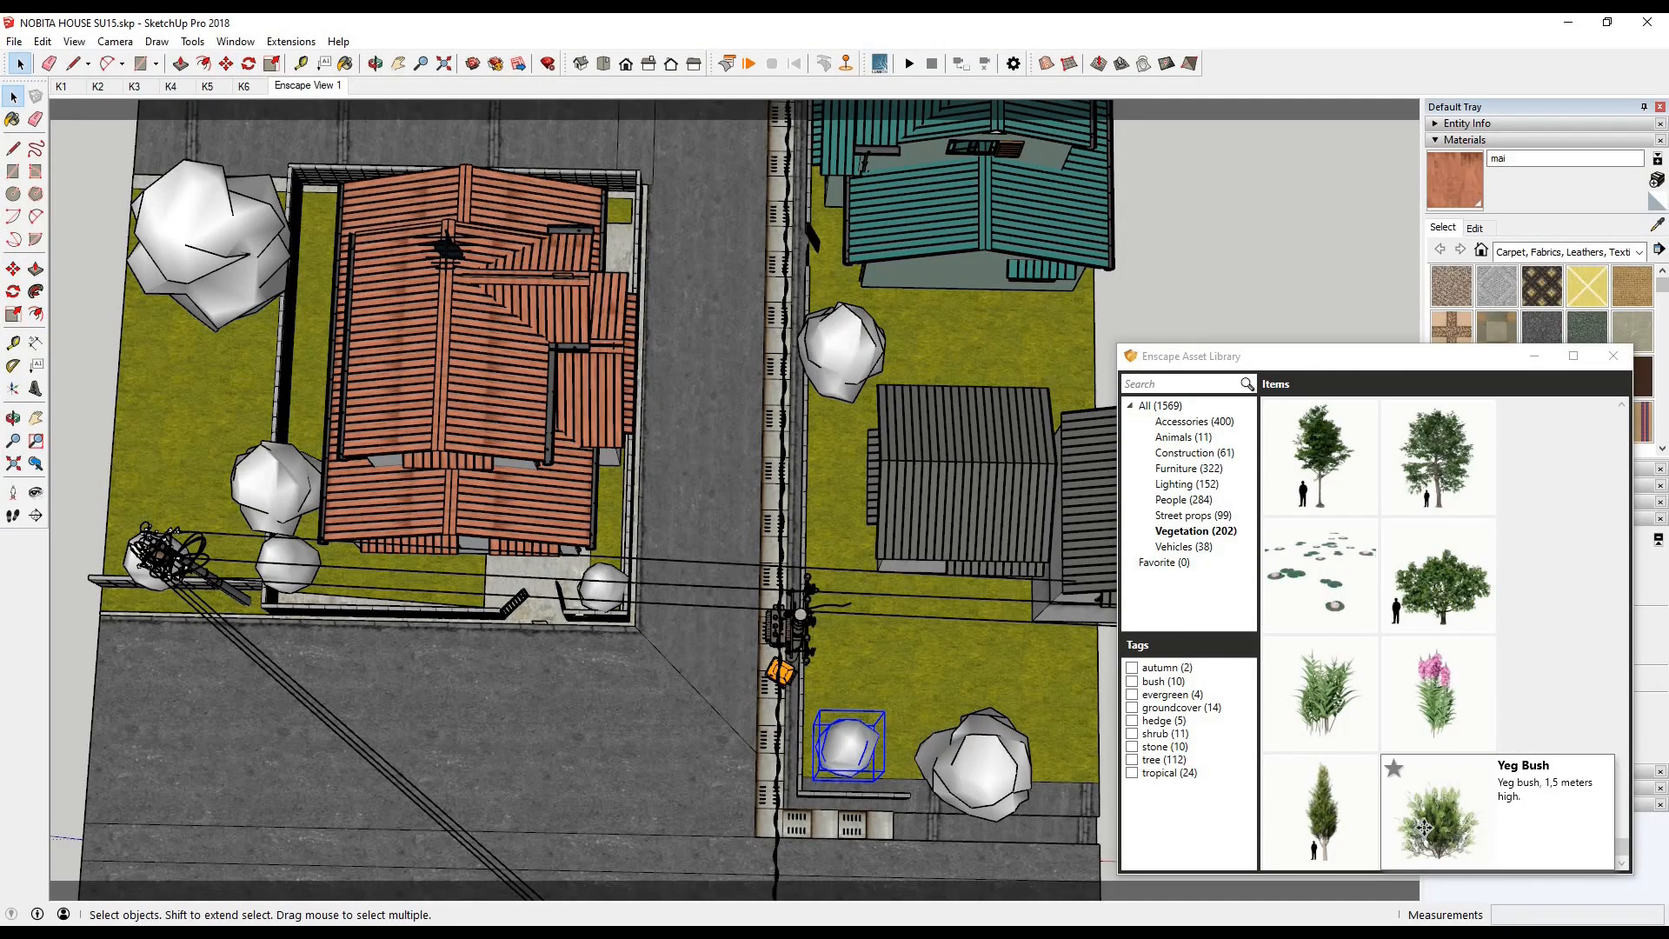
# - Place a Yeg Bush on the grass strip outside the side lawn's wall, scale it to 0.5, and check the render
pyautogui.click(1434, 833)
pyautogui.scroll(3, 147, 632)
pyautogui.scroll(5, 211, 567)
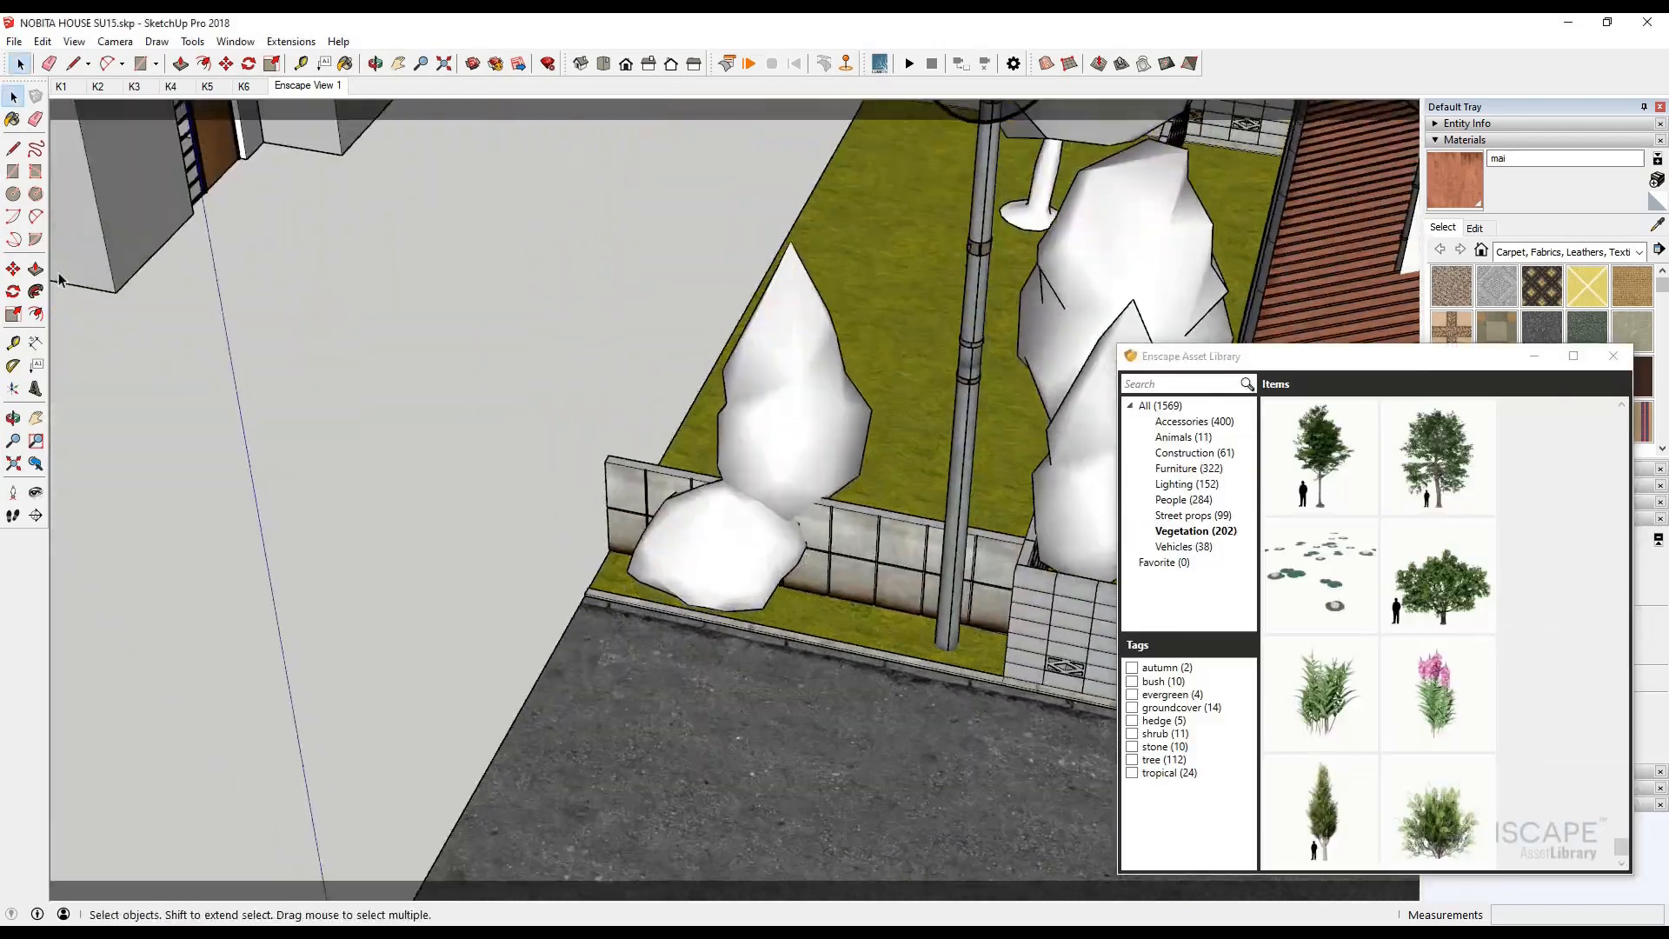
pyautogui.write('s0.5')
pyautogui.press('Return')
pyautogui.press('m')
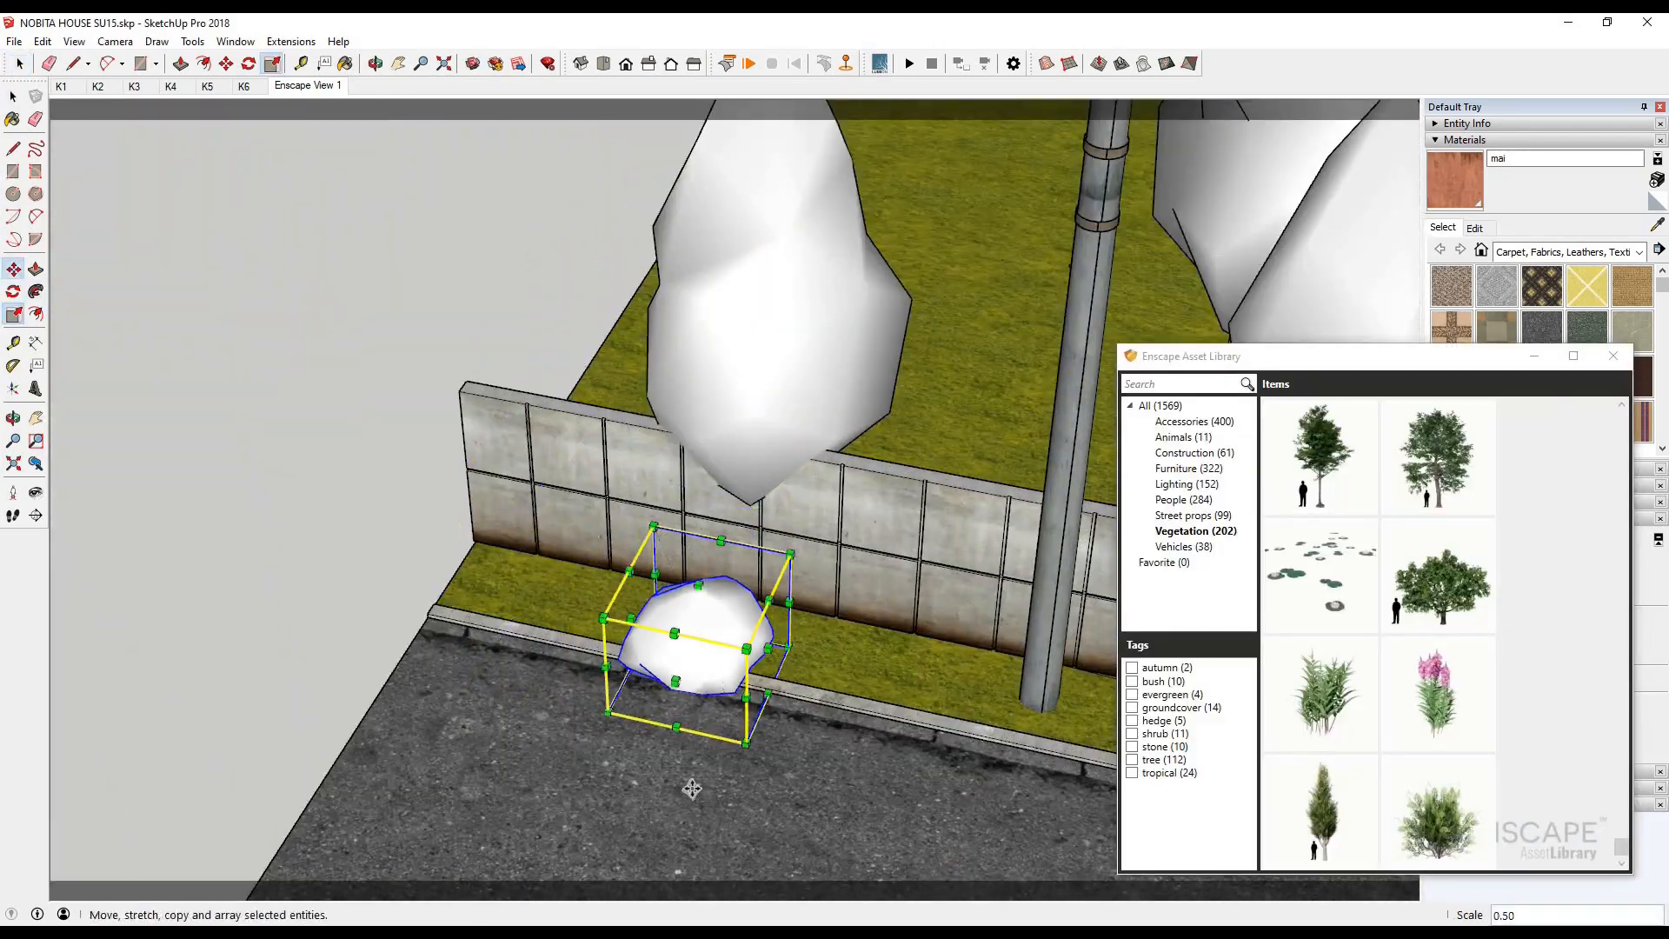
pyautogui.scroll(-6, 692, 789)
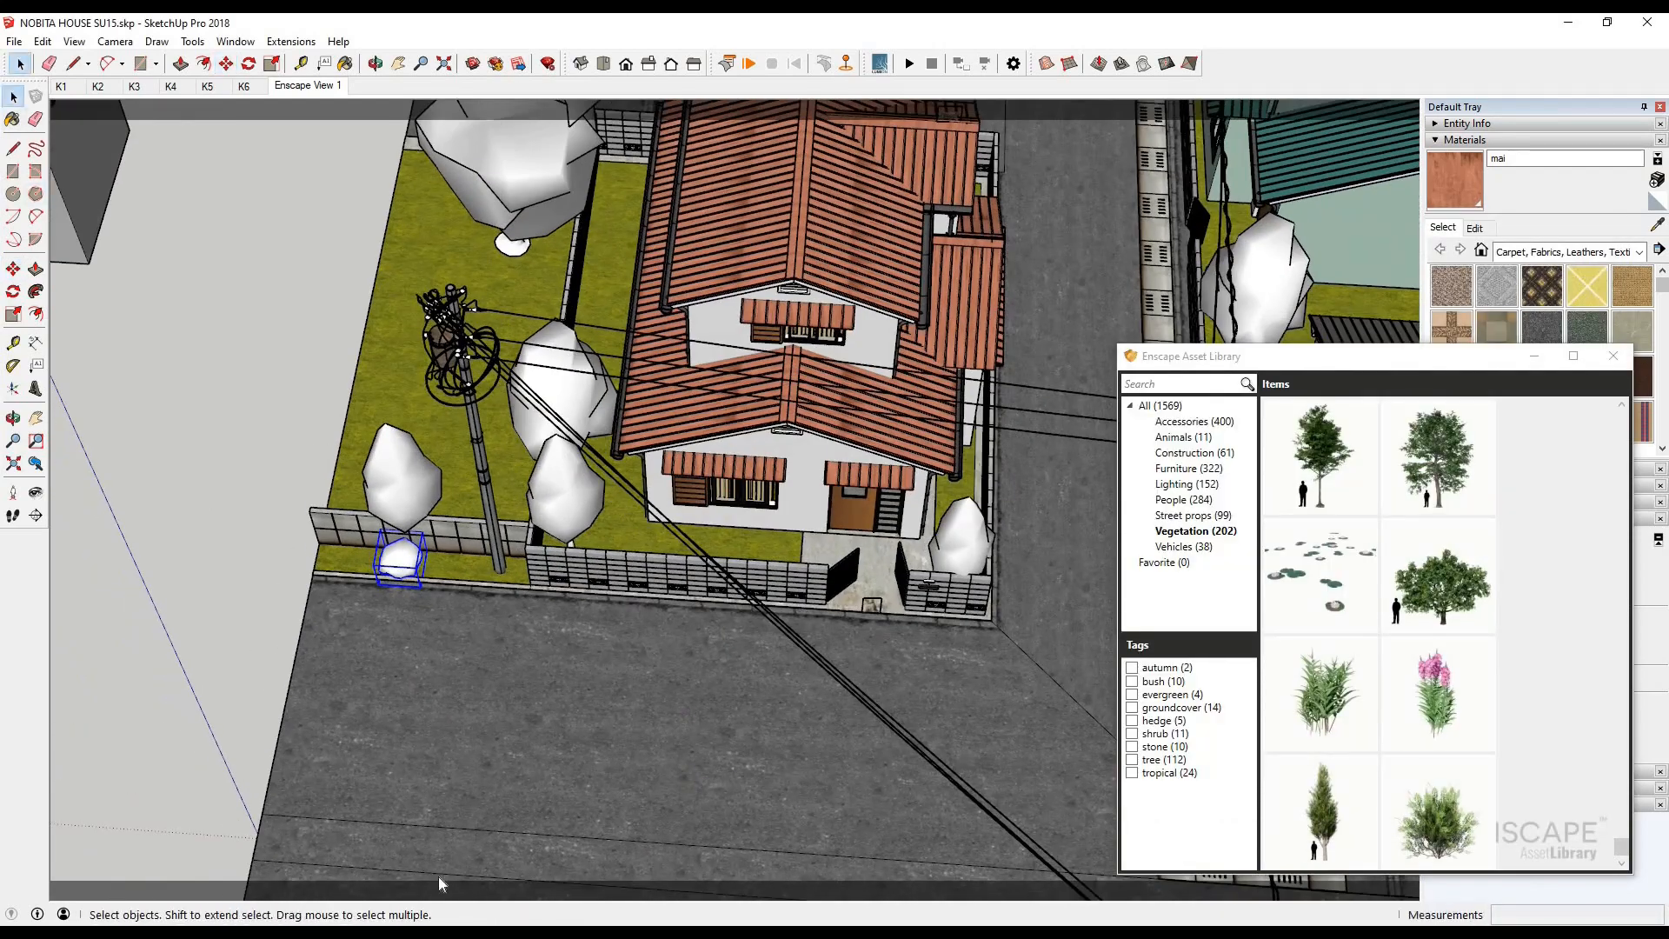
pyautogui.click(408, 913)
pyautogui.click(413, 852)
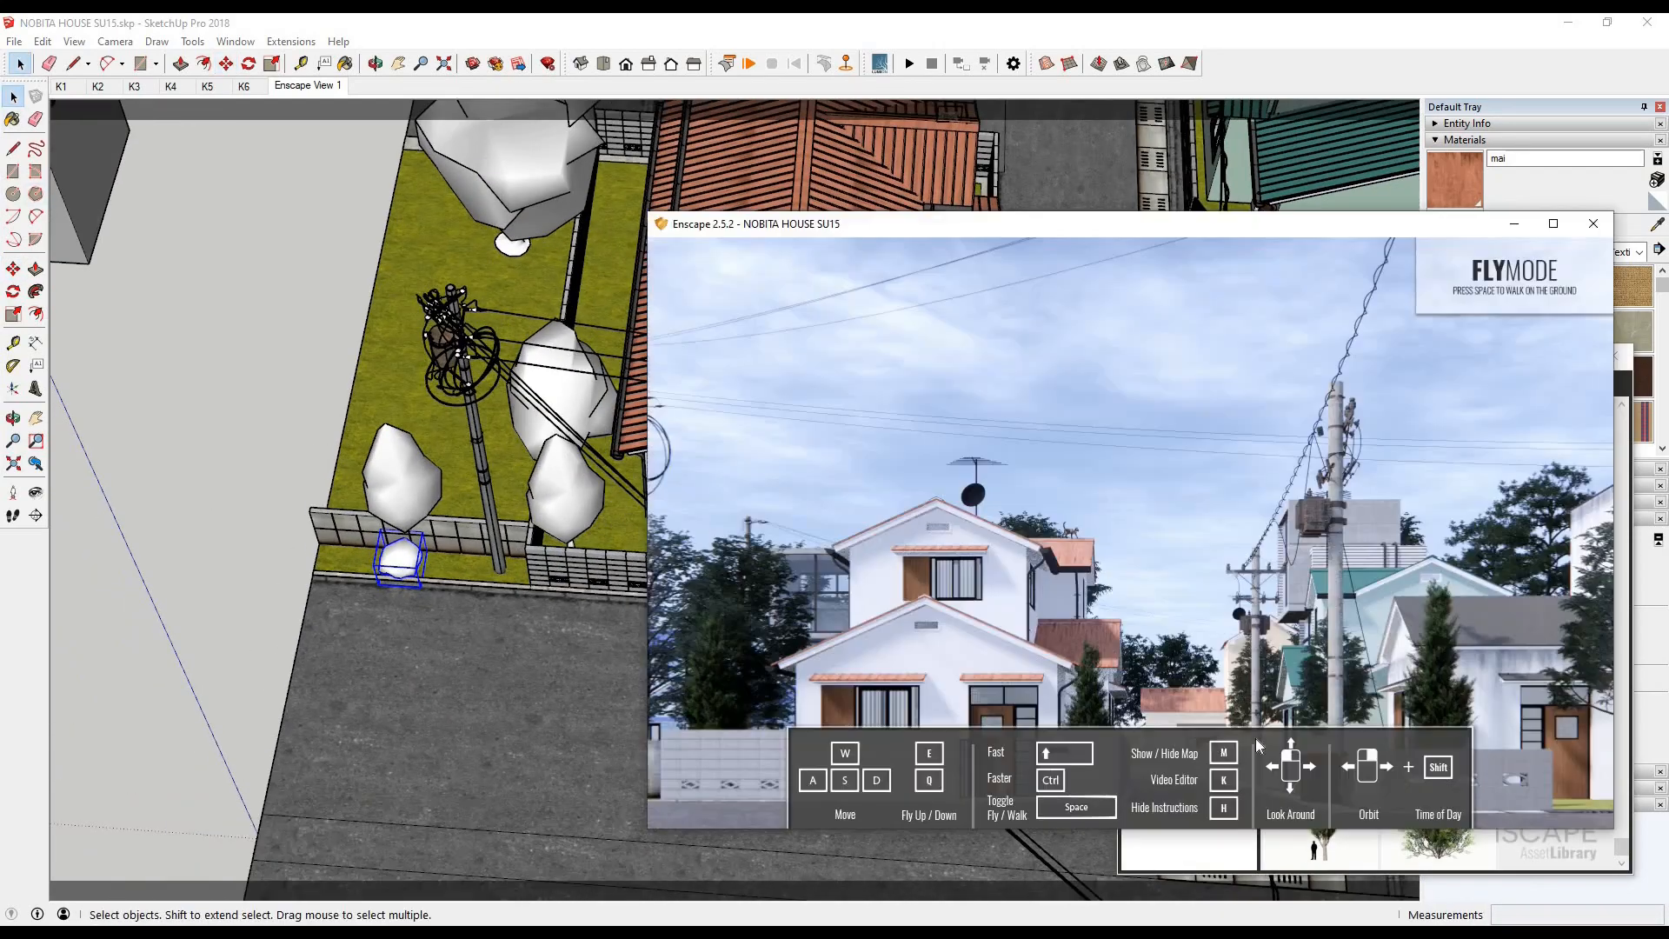
# - Move the Yeg Bush across the street to the end of the block wall in front of the grey-roofed house
pyautogui.scroll(-4, 125, 363)
pyautogui.click(13, 269)
pyautogui.click(275, 482)
pyautogui.scroll(7, 790, 661)
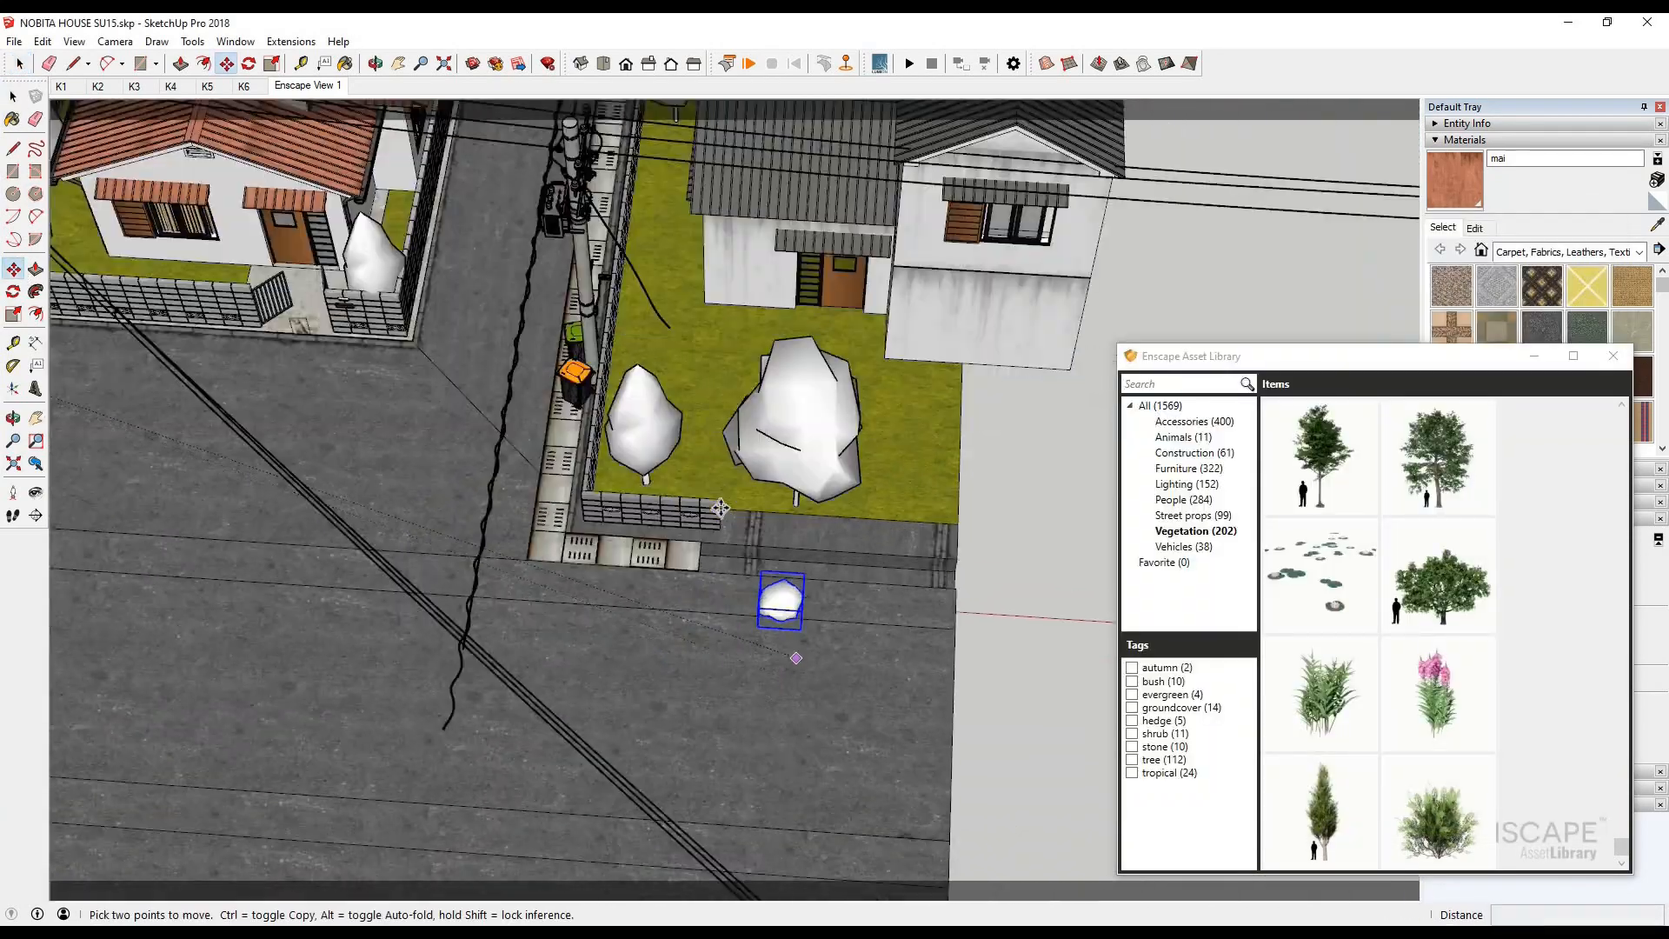
pyautogui.scroll(5, 711, 379)
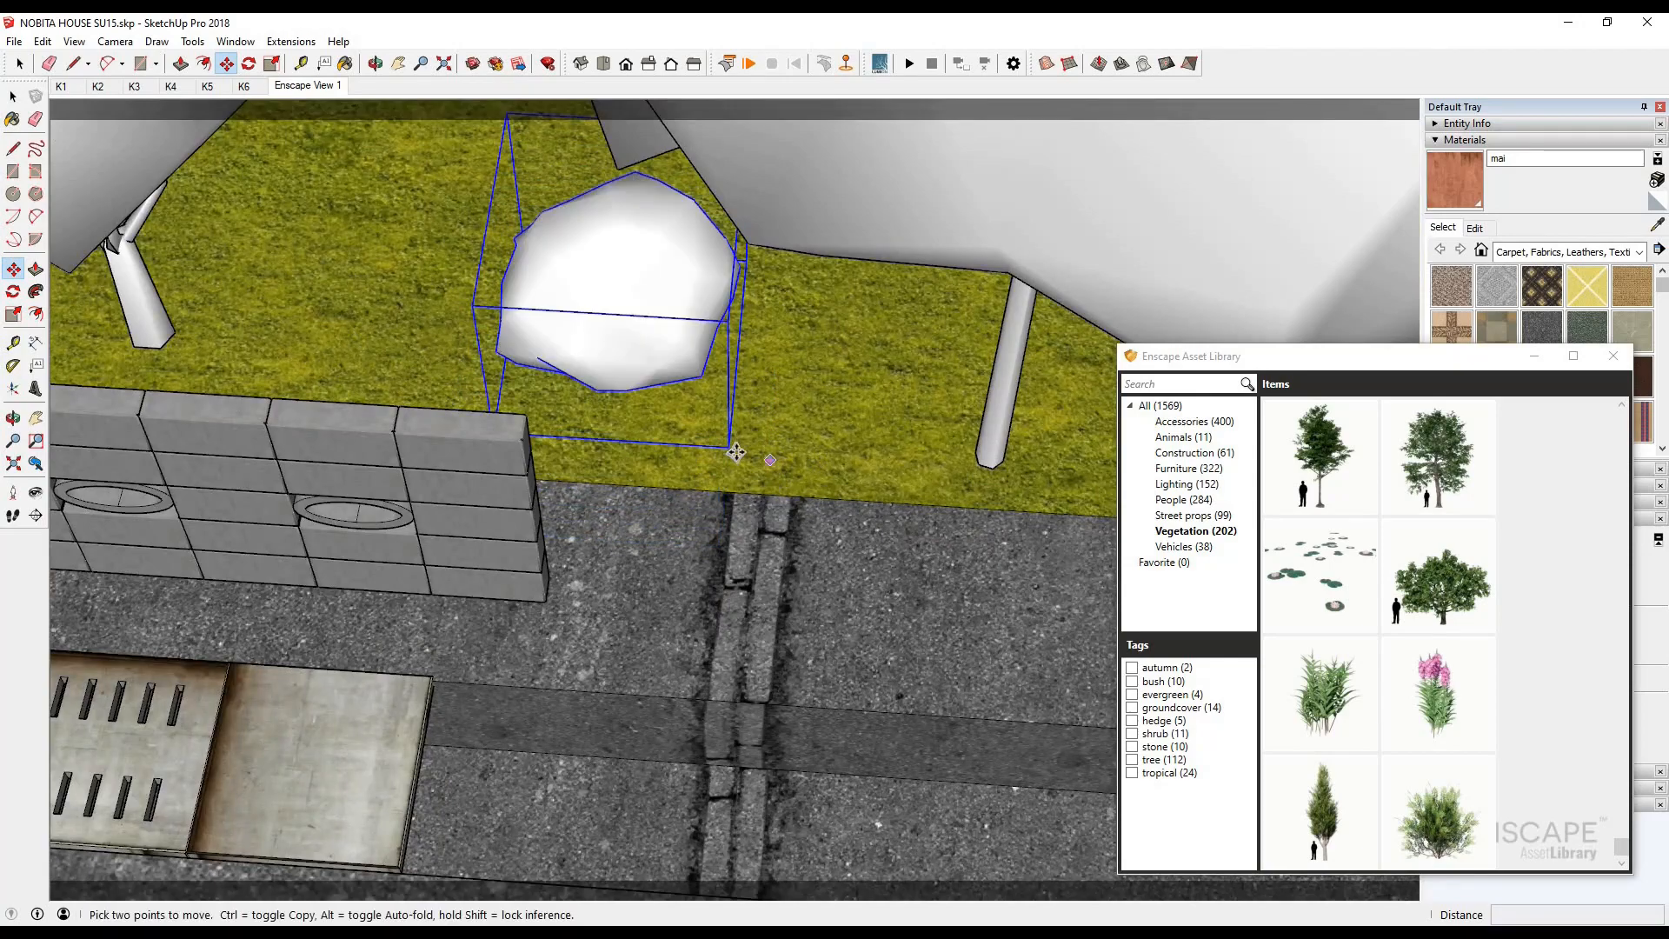
# - Set the bush at the lawn edge and copy it twice into an overlapping row, spacing the last about 391 mm away
pyautogui.click(745, 452)
pyautogui.keyDown('ctrl'); pyautogui.click(645, 451); pyautogui.keyUp('ctrl')
pyautogui.click(748, 451)
pyautogui.keyDown('ctrl'); pyautogui.click(704, 455); pyautogui.keyUp('ctrl')
pyautogui.click(812, 458)
pyautogui.click(404, 921)
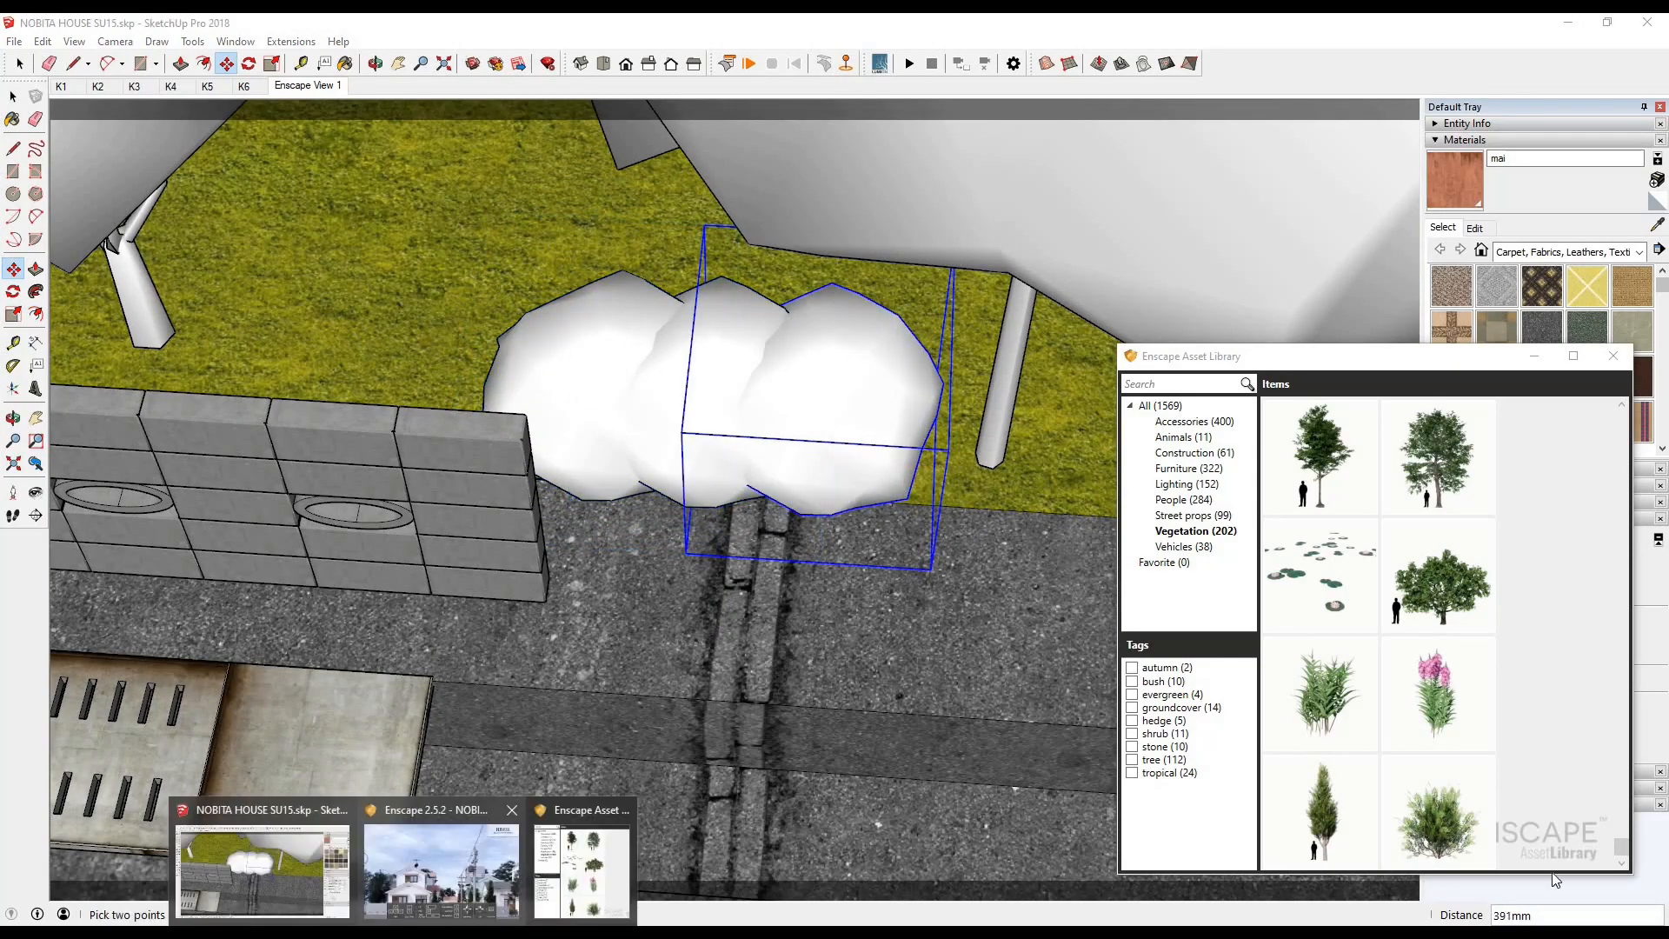
pyautogui.click(439, 861)
# - Select the three bushes together, adjust their position beside the block wall by about 206 mm, and check them in the render
pyautogui.scroll(-5, 599, 423)
pyautogui.press('space')
pyautogui.scroll(4, 556, 374)
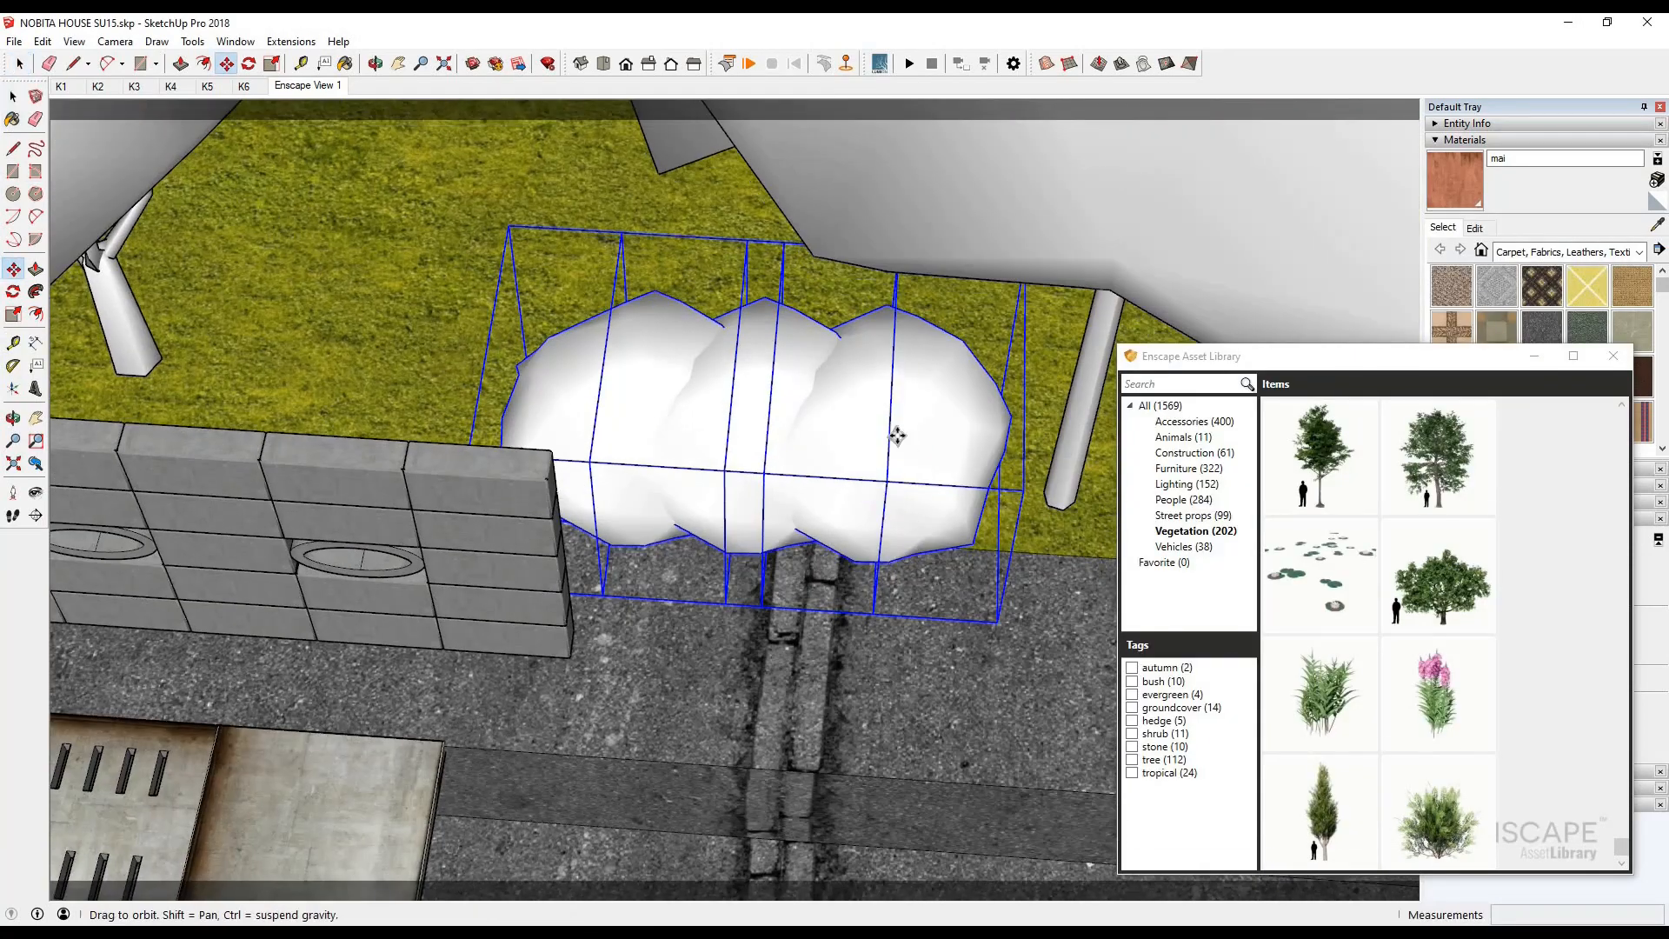
pyautogui.moveTo(898, 435); pyautogui.dragTo(926, 339, button='middle')
pyautogui.press('m')
pyautogui.click(900, 473)
pyautogui.click(885, 469)
pyautogui.moveTo(885, 470); pyautogui.dragTo(909, 380, button='middle')
pyautogui.click(909, 383)
pyautogui.click(909, 409)
pyautogui.click(404, 921)
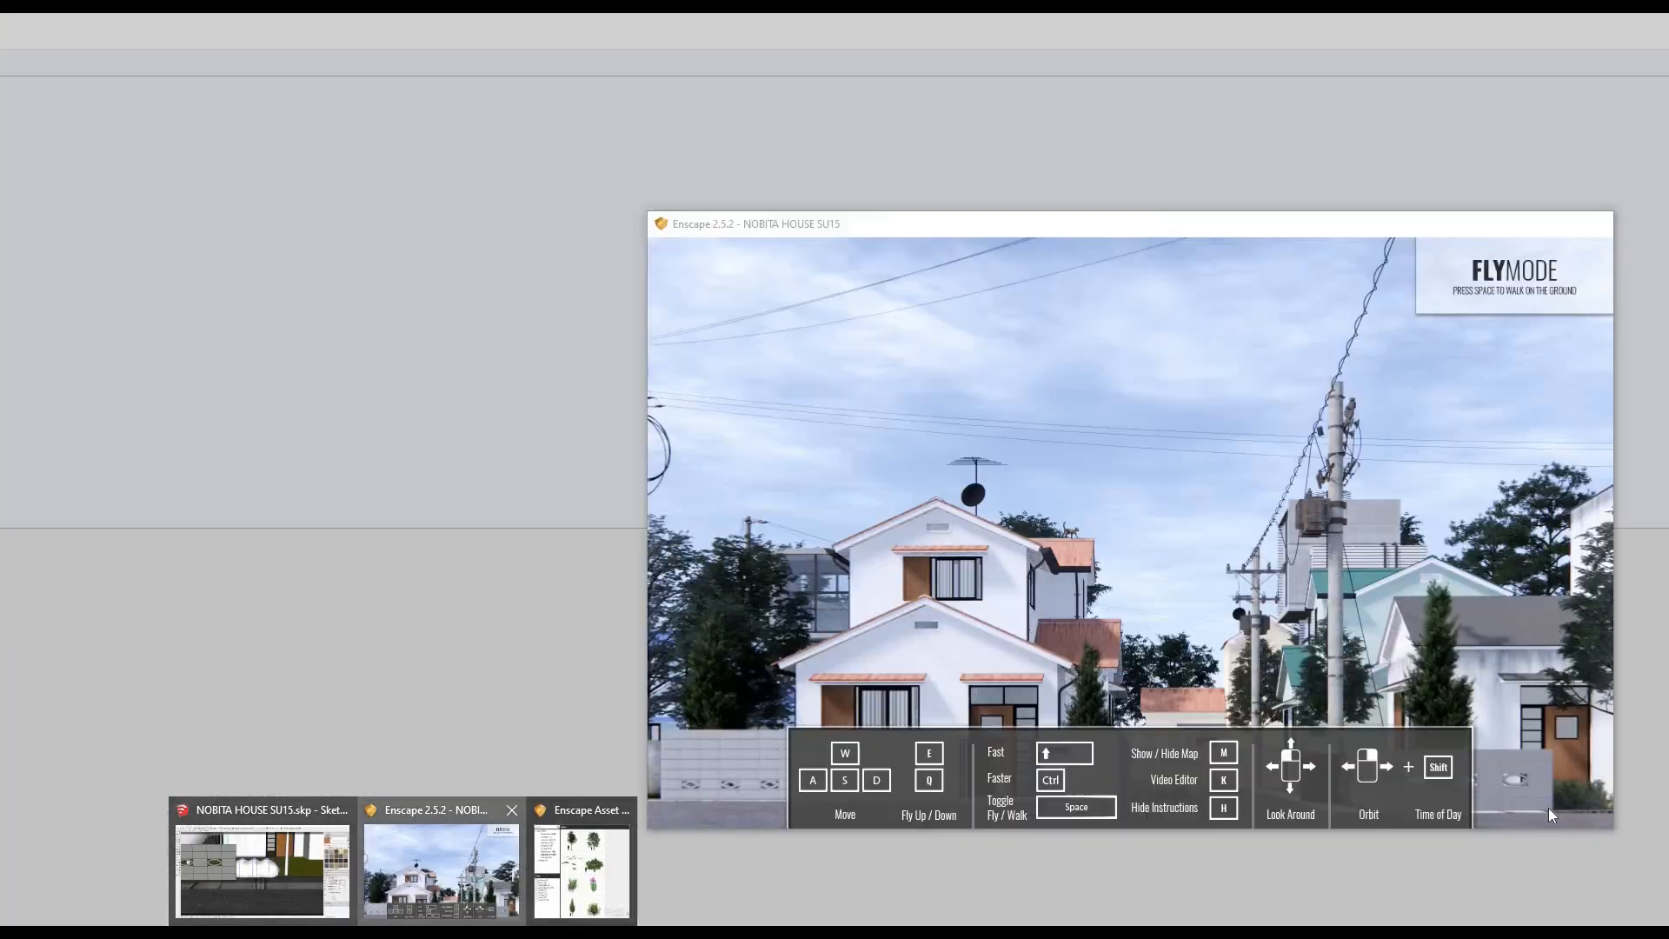
pyautogui.click(442, 868)
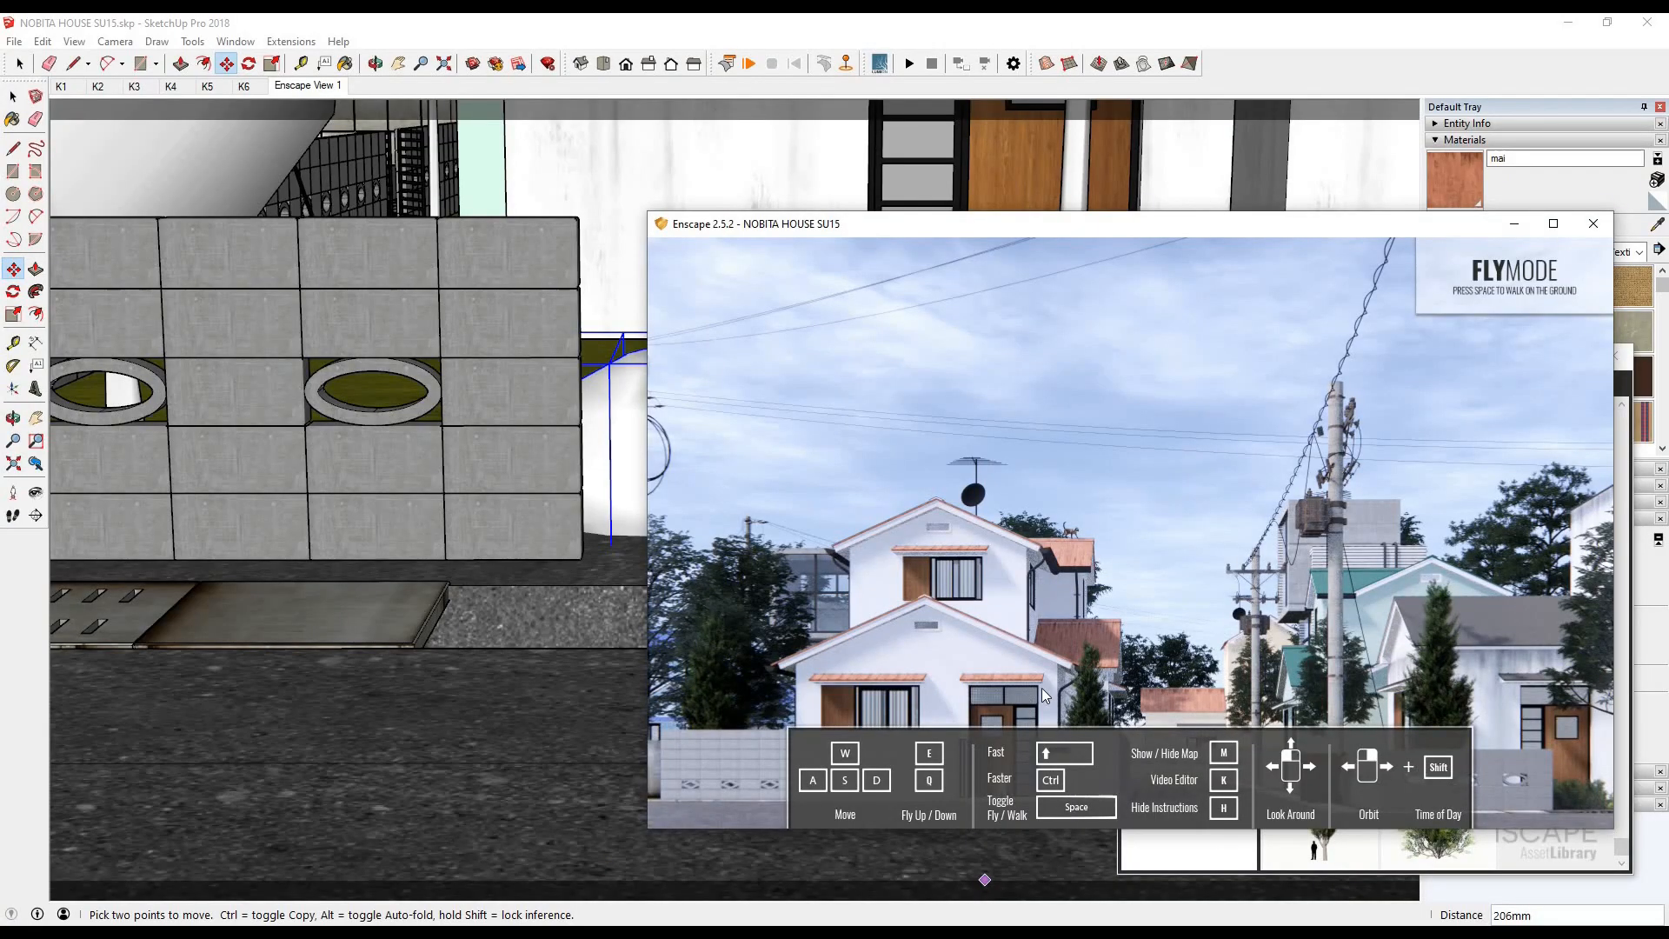
pyautogui.click(14, 99)
pyautogui.scroll(-6, 563, 682)
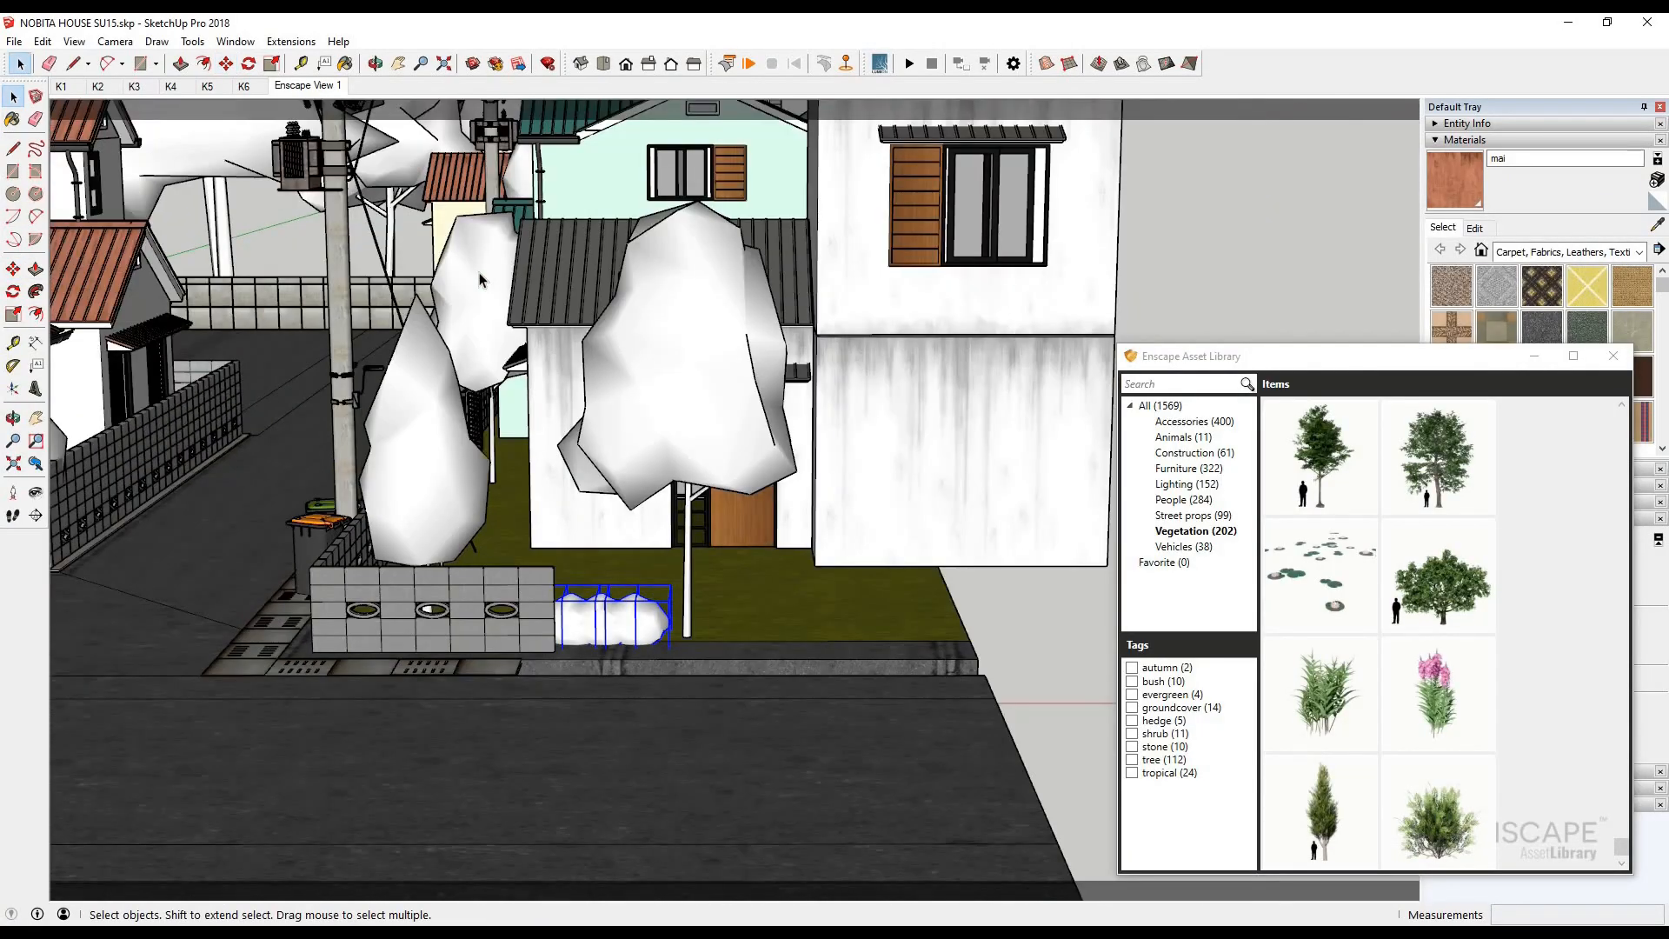
# - Try deleting the front tree beside the teal house, behind the utility pole, and check the render
pyautogui.moveTo(513, 712); pyautogui.dragTo(532, 569, button='middle')
pyautogui.scroll(-4, 537, 576)
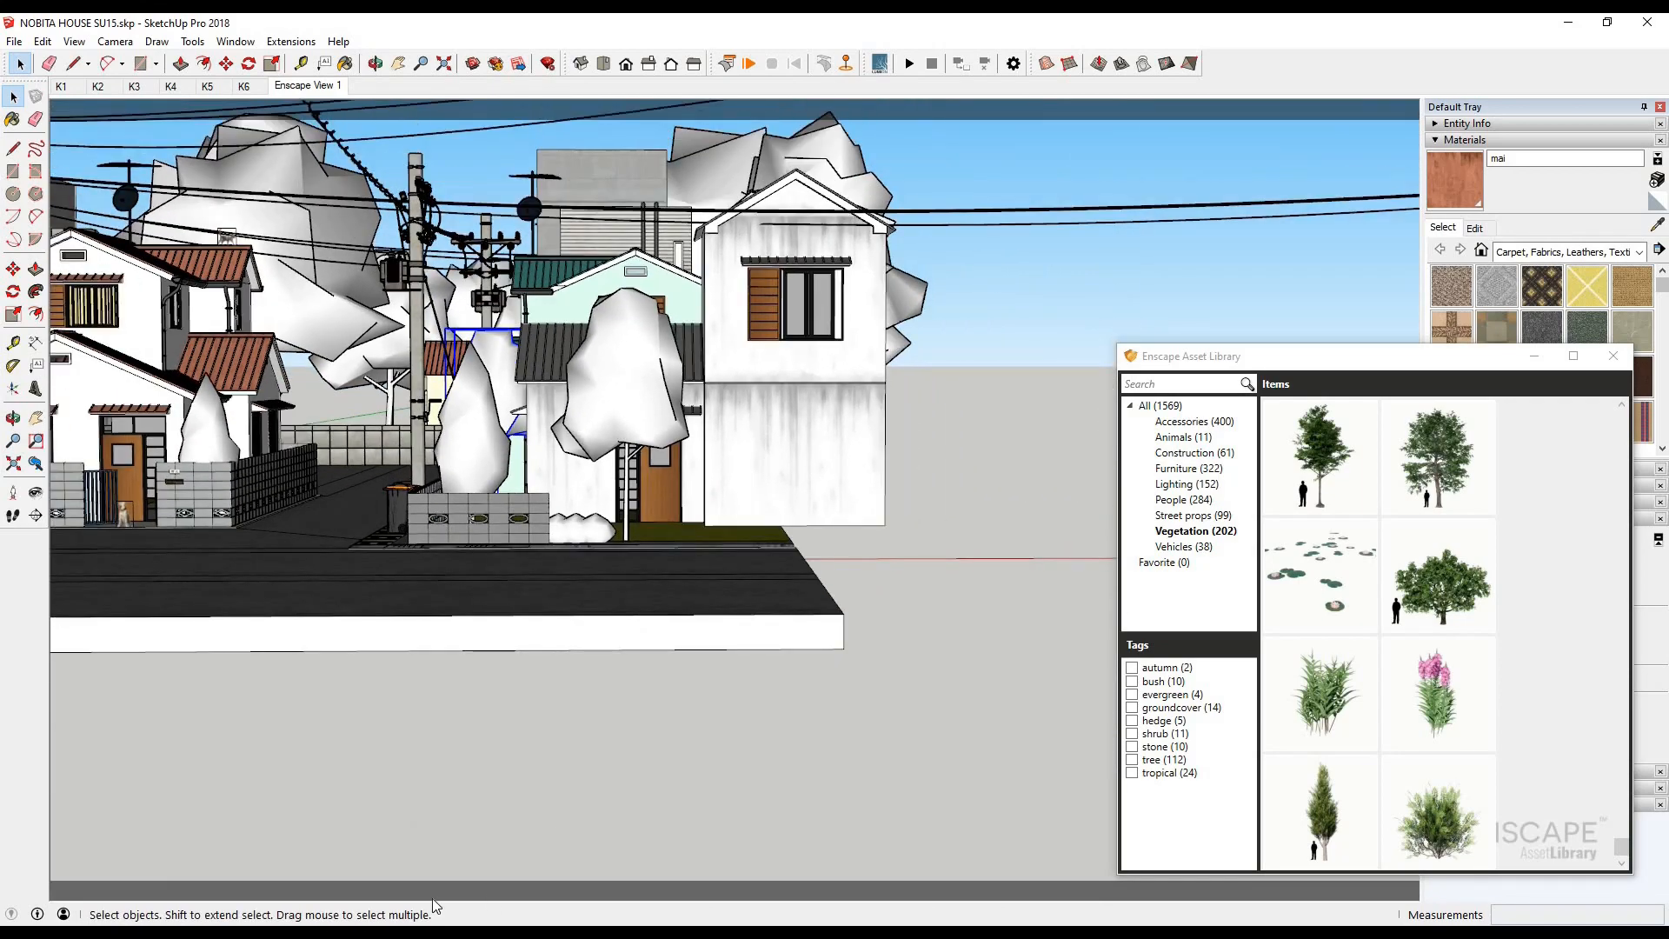
pyautogui.click(417, 920)
pyautogui.click(499, 366)
pyautogui.press('Delete')
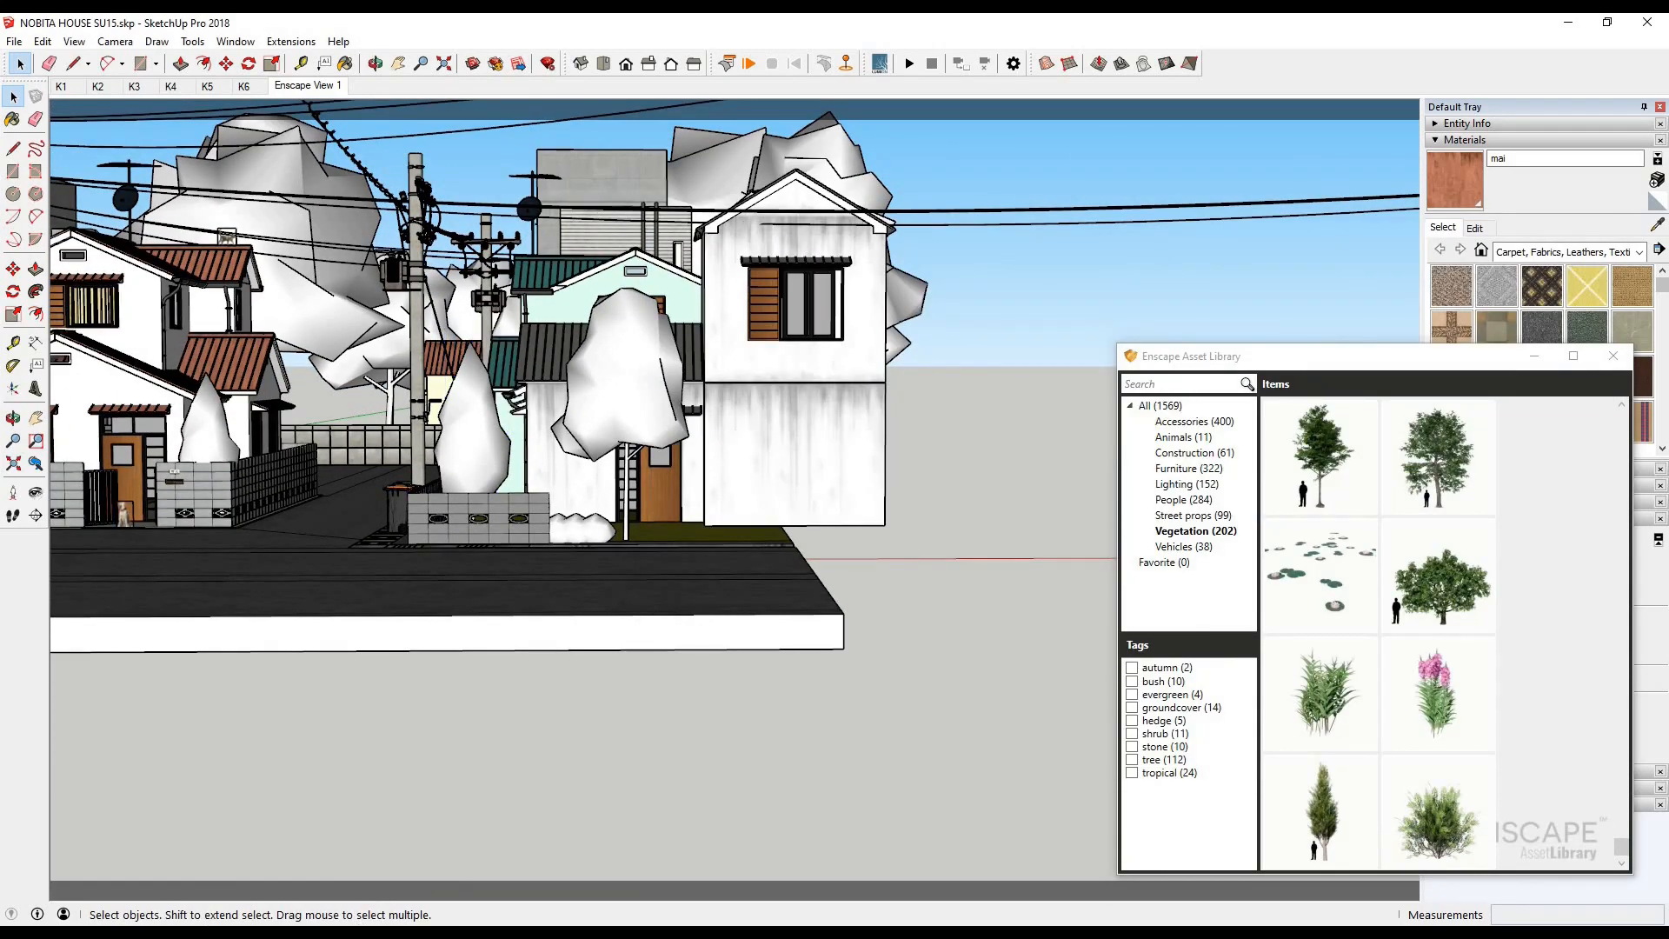
pyautogui.click(404, 922)
pyautogui.click(441, 868)
# - Try deleting the tree farther back along the teal house's side wall and check the render again
pyautogui.scroll(-2, 400, 561)
pyautogui.moveTo(469, 665); pyautogui.dragTo(479, 830, button='middle')
pyautogui.click(472, 253)
pyautogui.press('Delete')
pyautogui.click(405, 921)
pyautogui.click(439, 868)
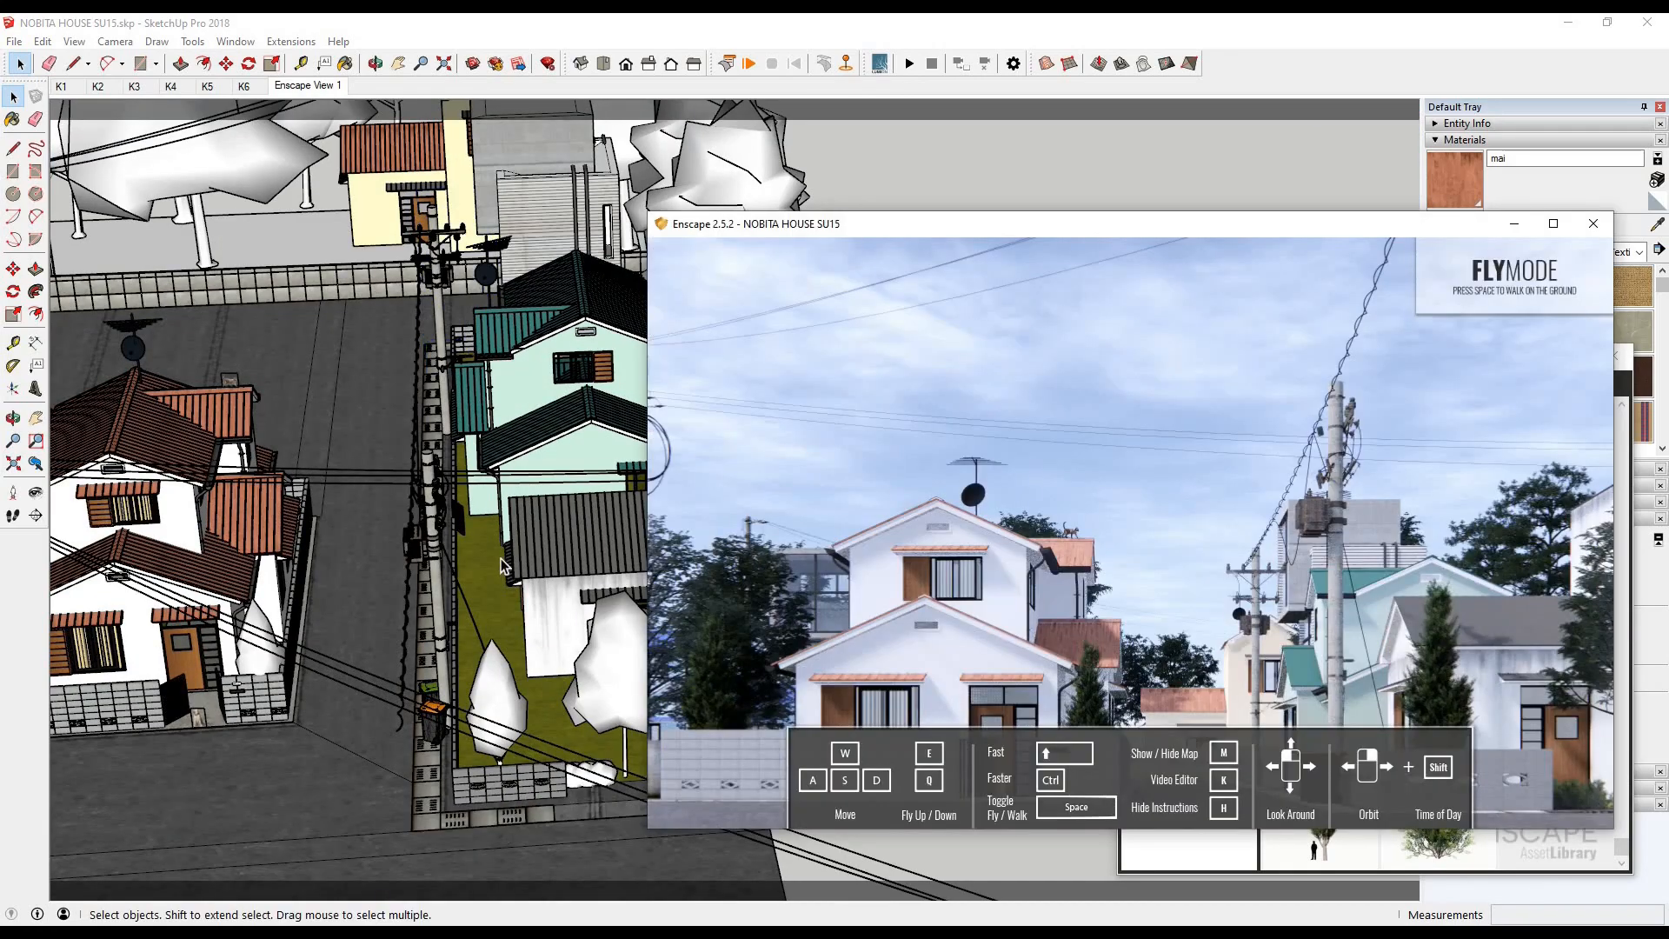
# - Try deleting the large tree behind the street's end wall, compare the render, and undo the tree deletions
pyautogui.scroll(-4, 502, 561)
pyautogui.click(325, 252)
pyautogui.press('Delete')
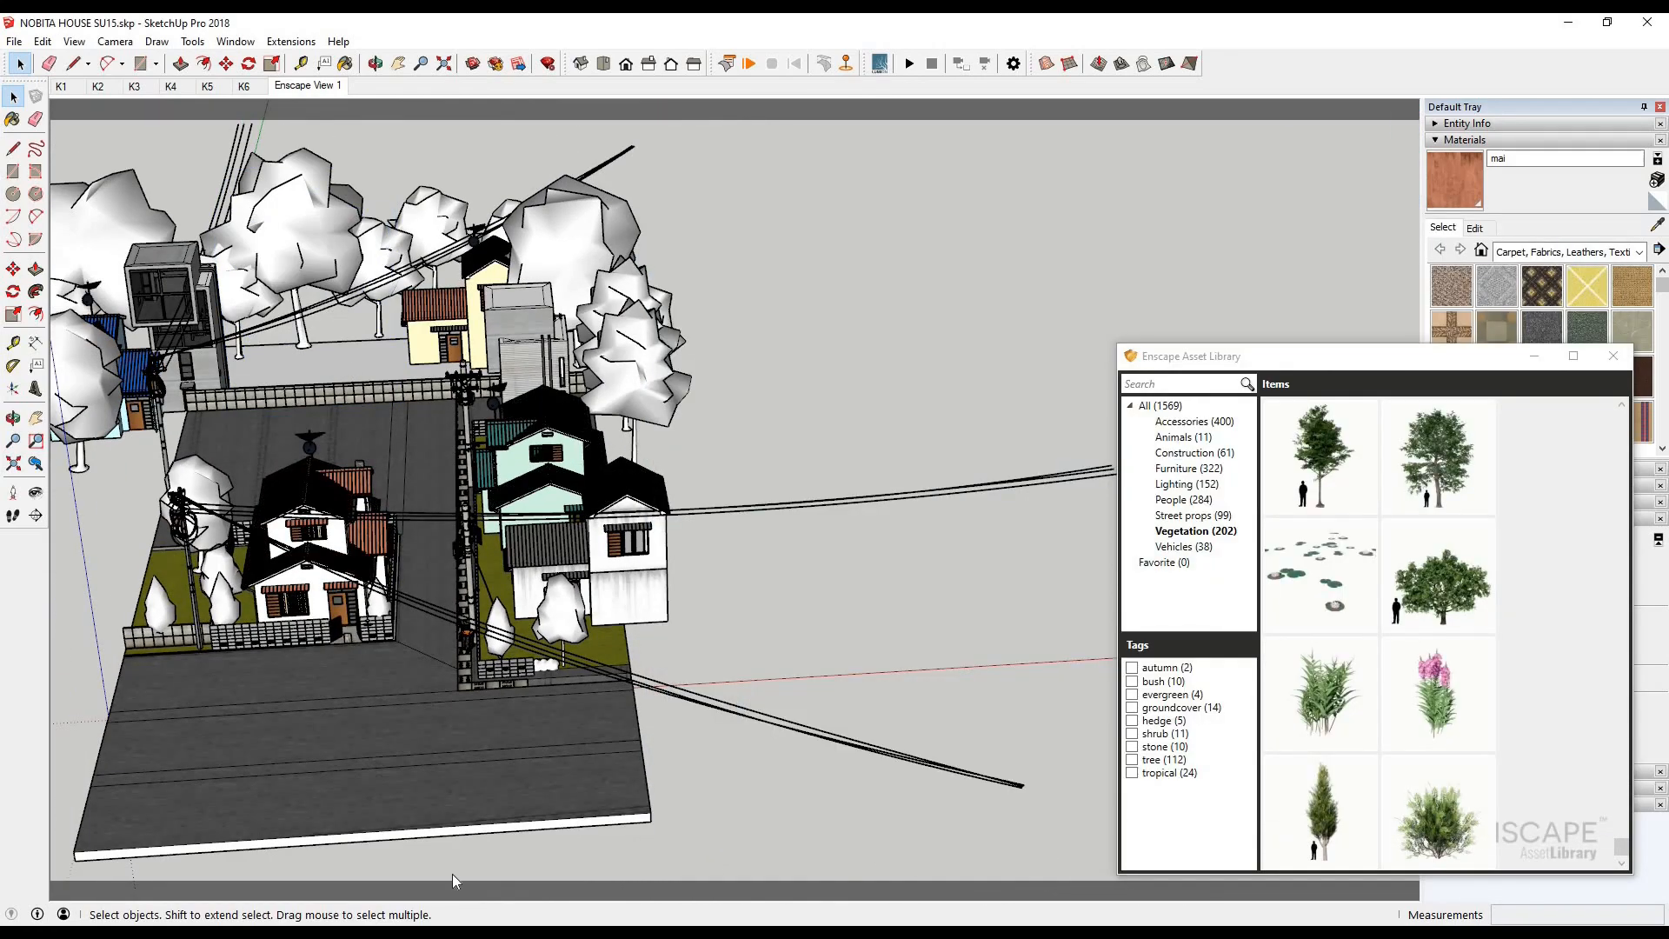
pyautogui.click(404, 921)
pyautogui.click(439, 867)
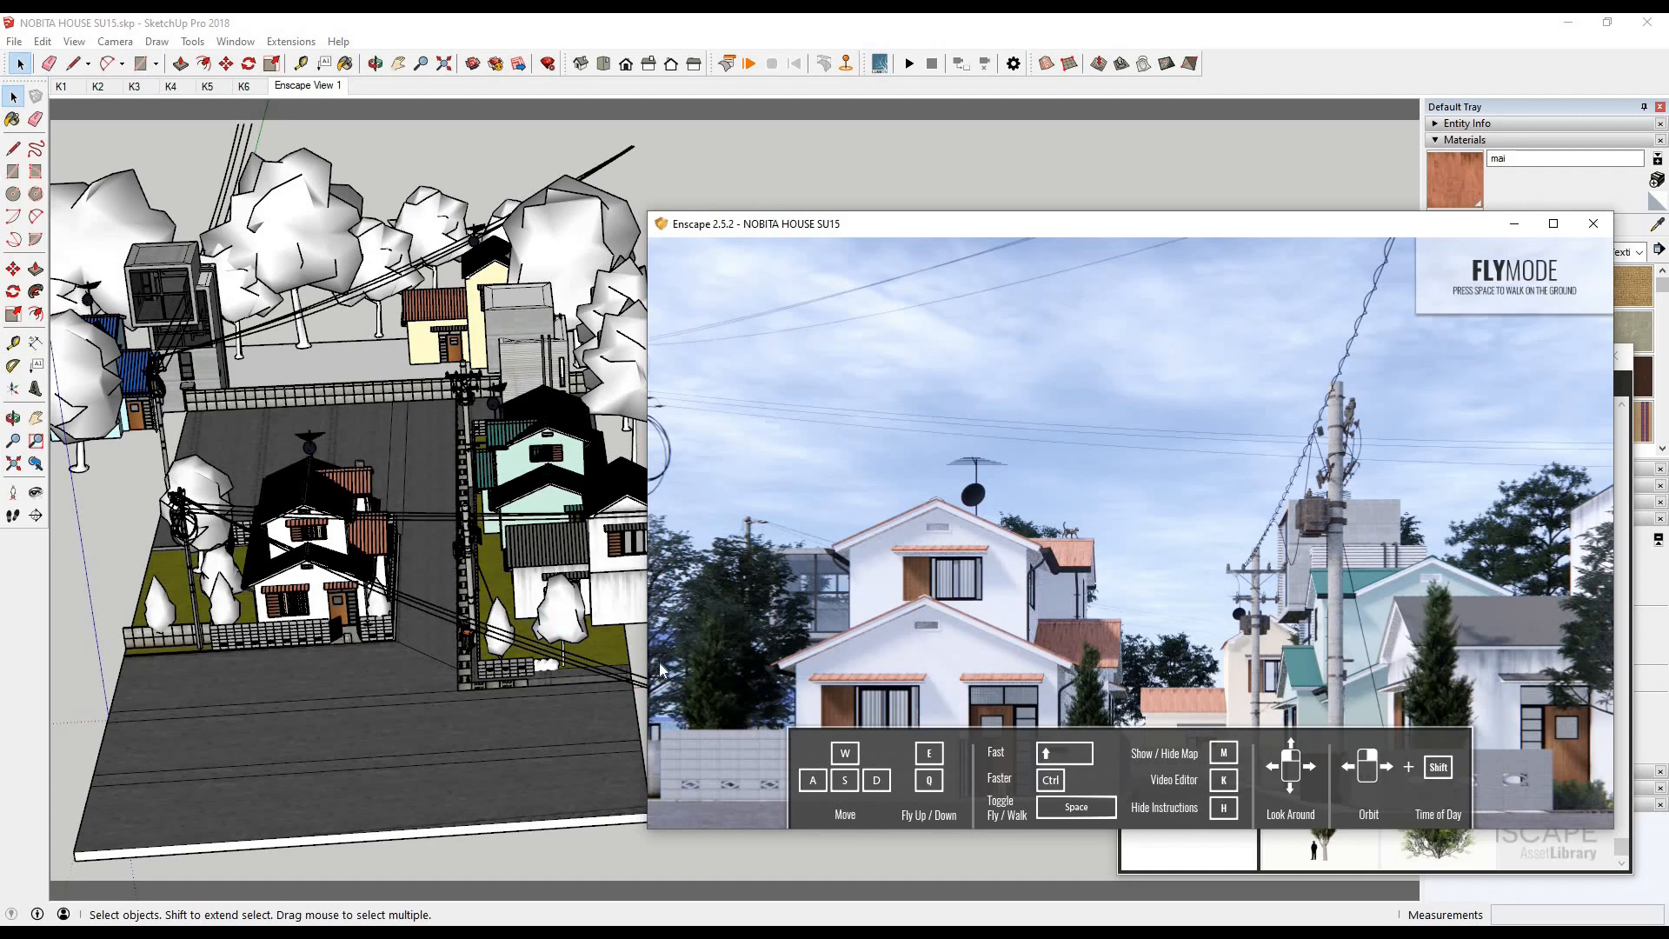
pyautogui.click(15, 102)
pyautogui.hotkey('alt', 'Tab')
pyautogui.click(325, 28)
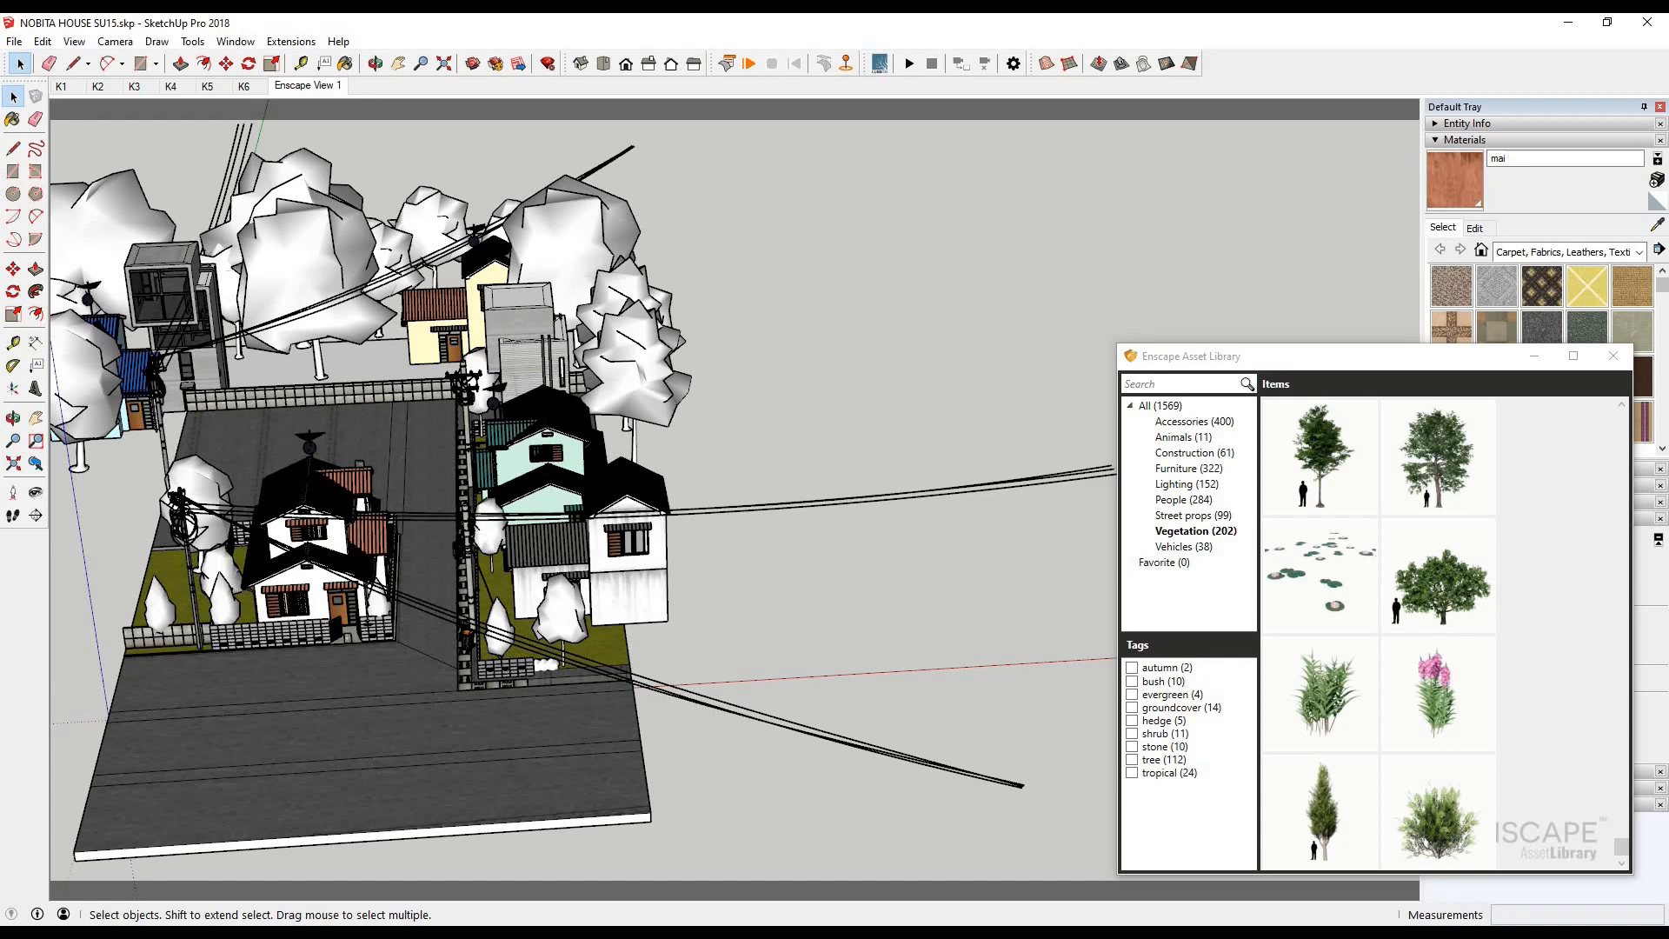
# - Try deleting the tree in front of the blue-roofed house and check the render
pyautogui.click(296, 343)
pyautogui.hotkey('alt', 'Tab')
pyautogui.moveTo(257, 373); pyautogui.dragTo(141, 387, button='middle')
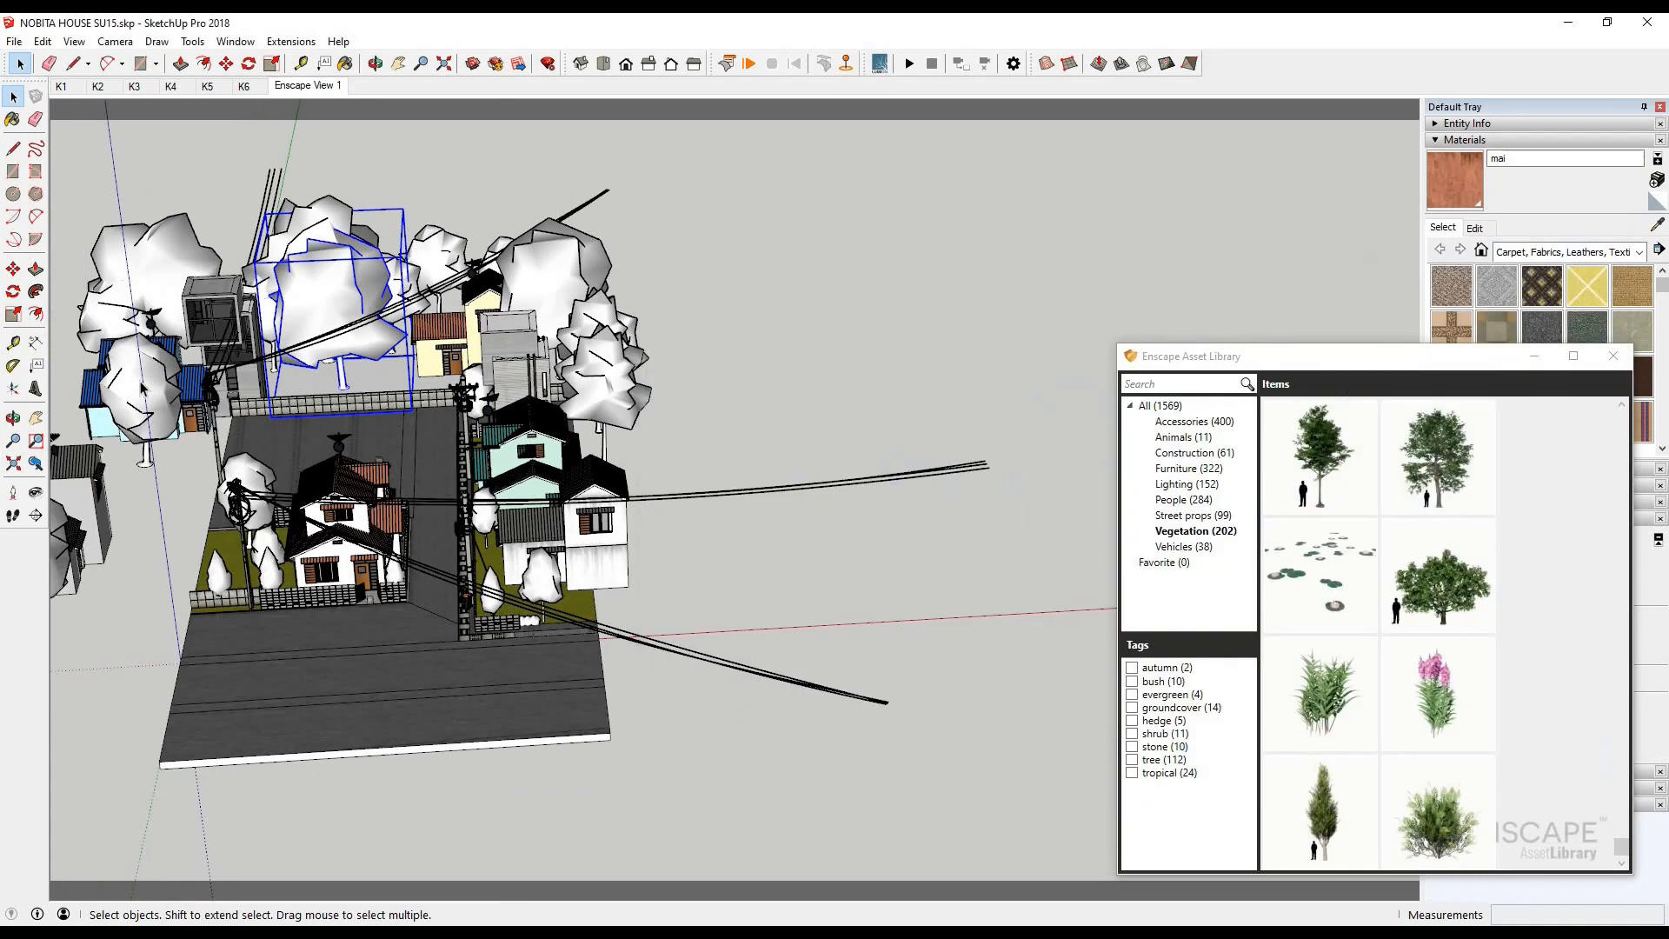
pyautogui.press('Delete')
pyautogui.hotkey('alt', 'Tab')
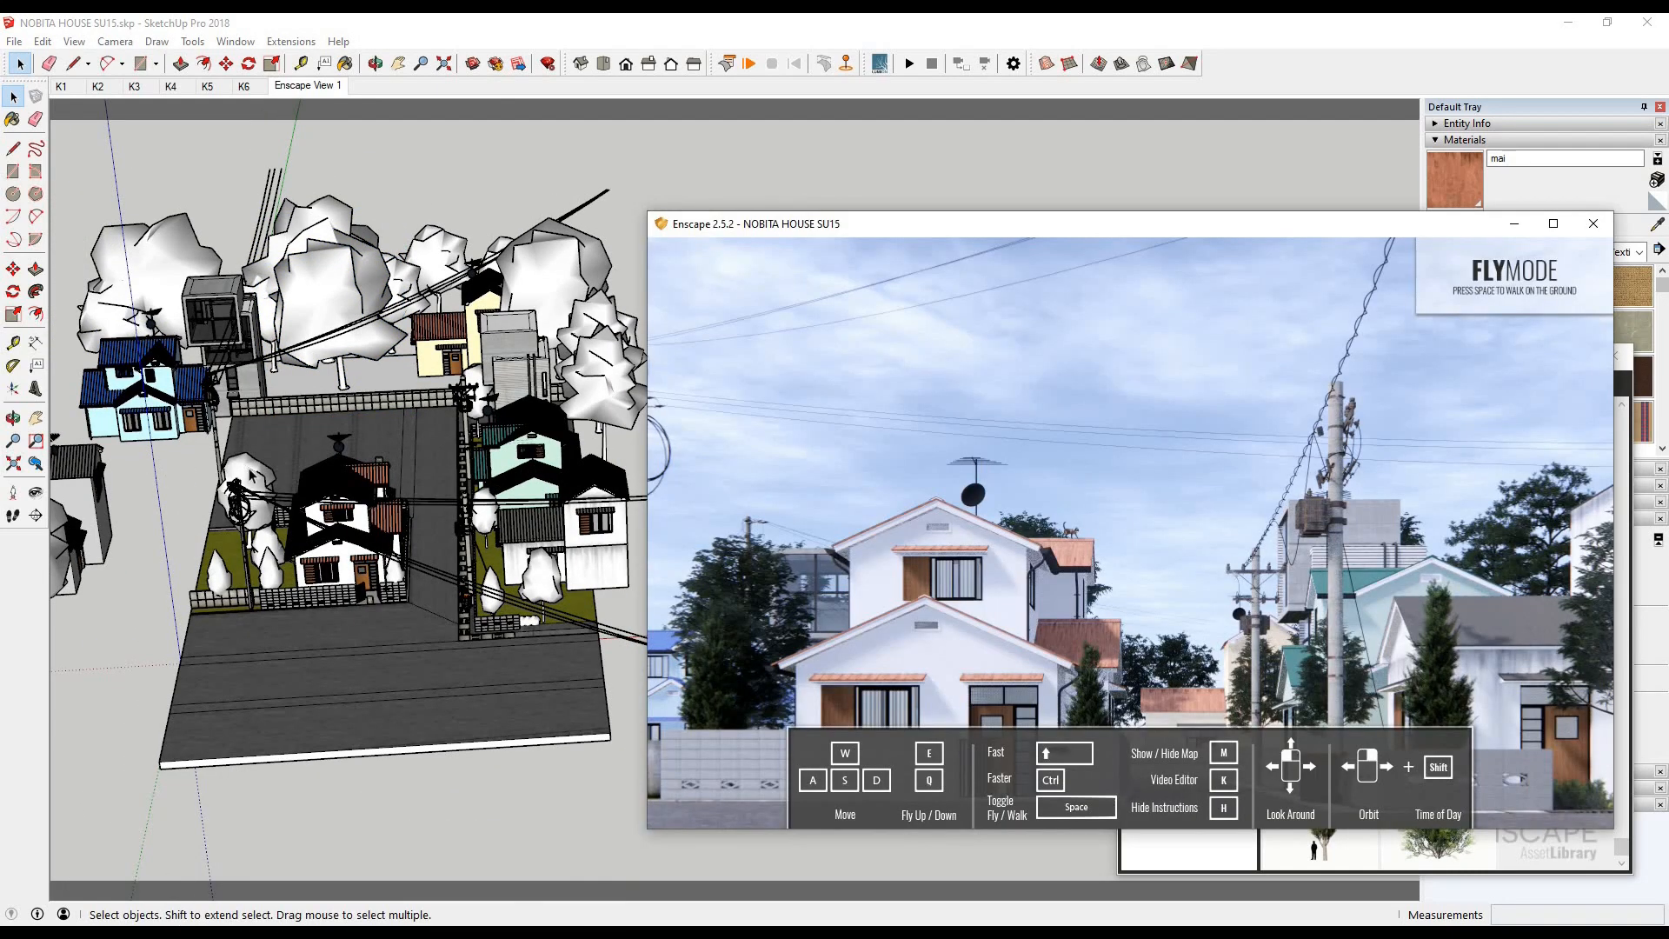
# - Restore the tree at the blue-roofed house, delete the tree beside the Nobita house's utility pole instead, and check the render
pyautogui.click(249, 471)
pyautogui.hotkey('ctrl', 'z')
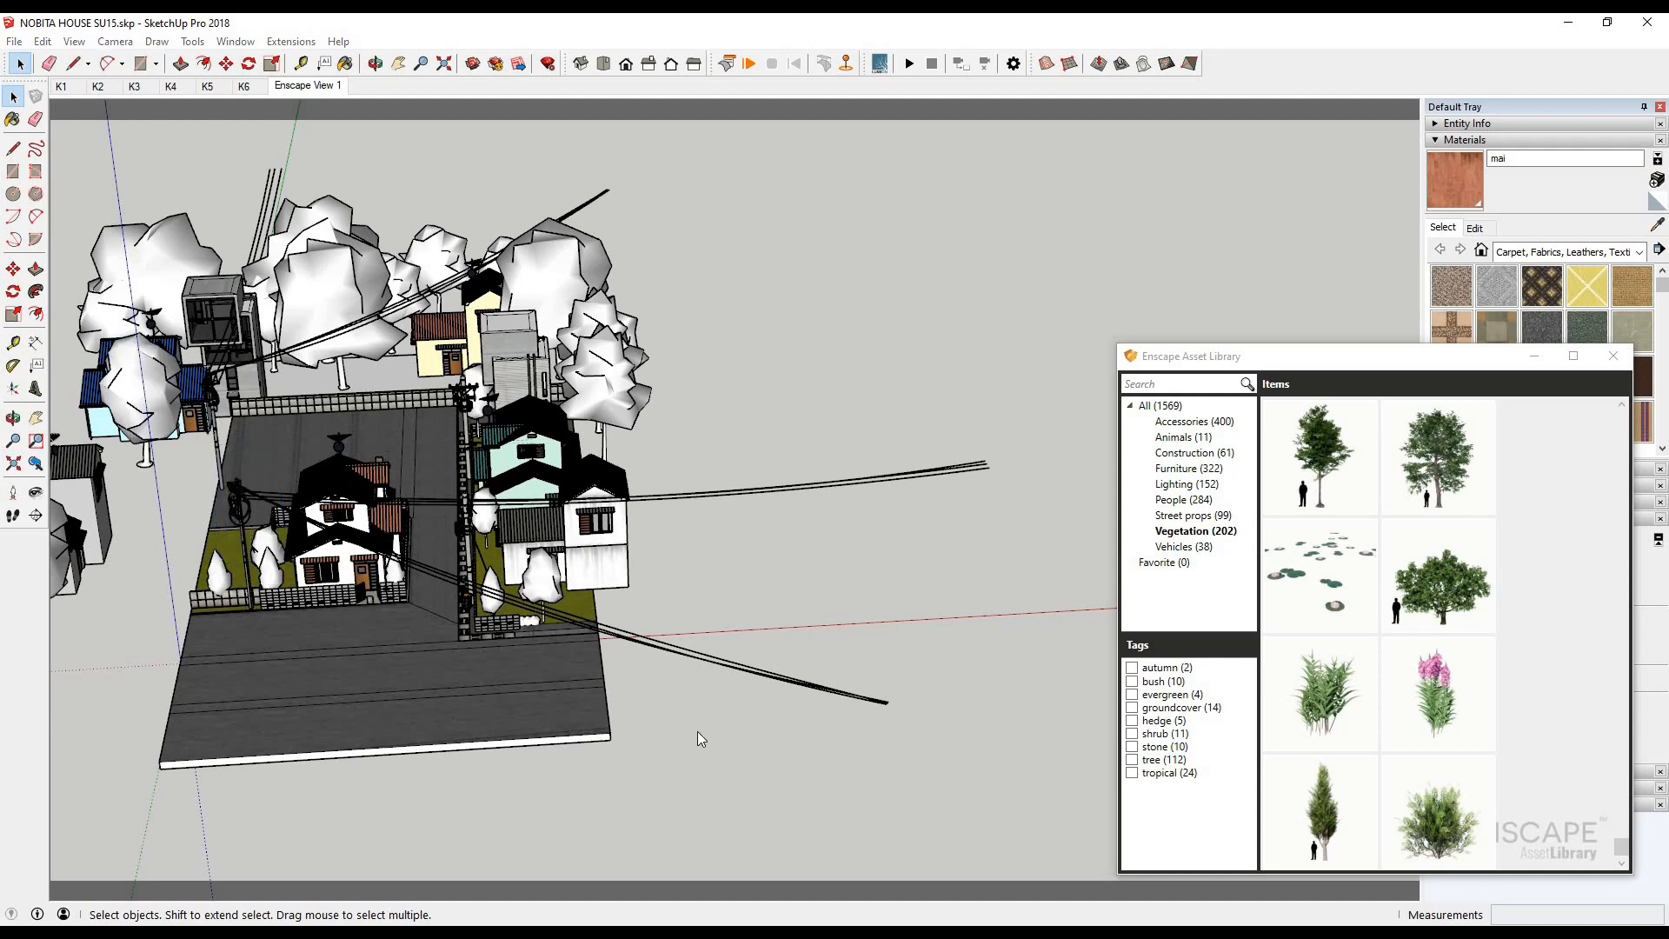
pyautogui.hotkey('alt', 'Tab')
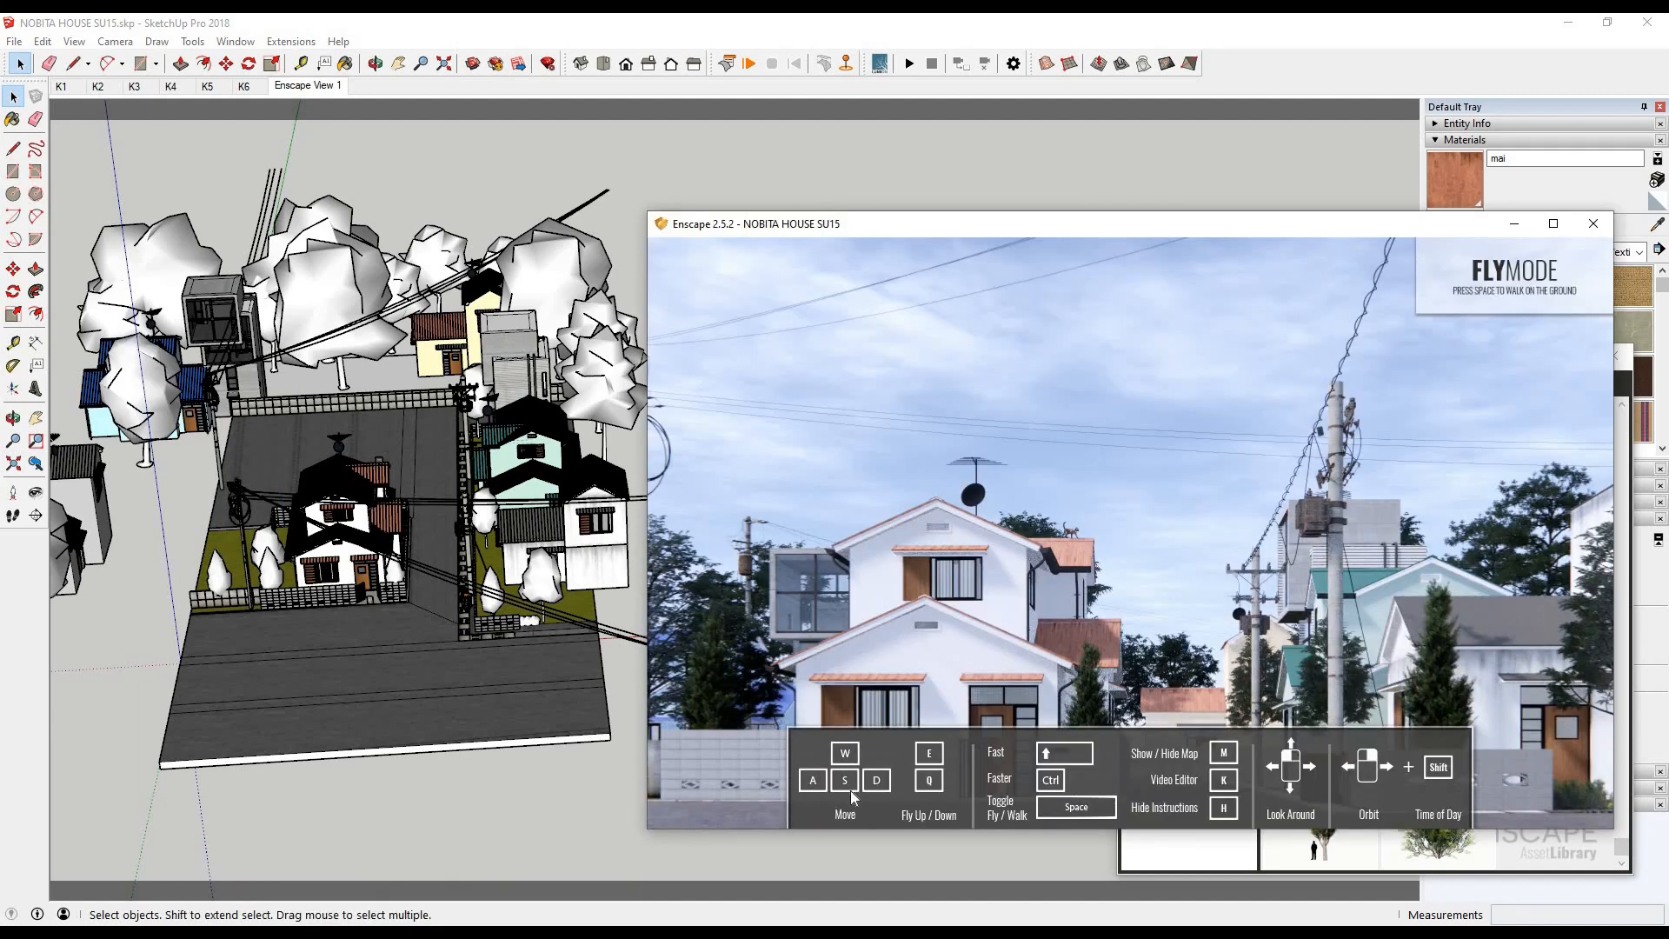
# - Reframe the render camera so the Nobita house stands between the two utility poles, with the grass strip in view
pyautogui.scroll(5, 278, 603)
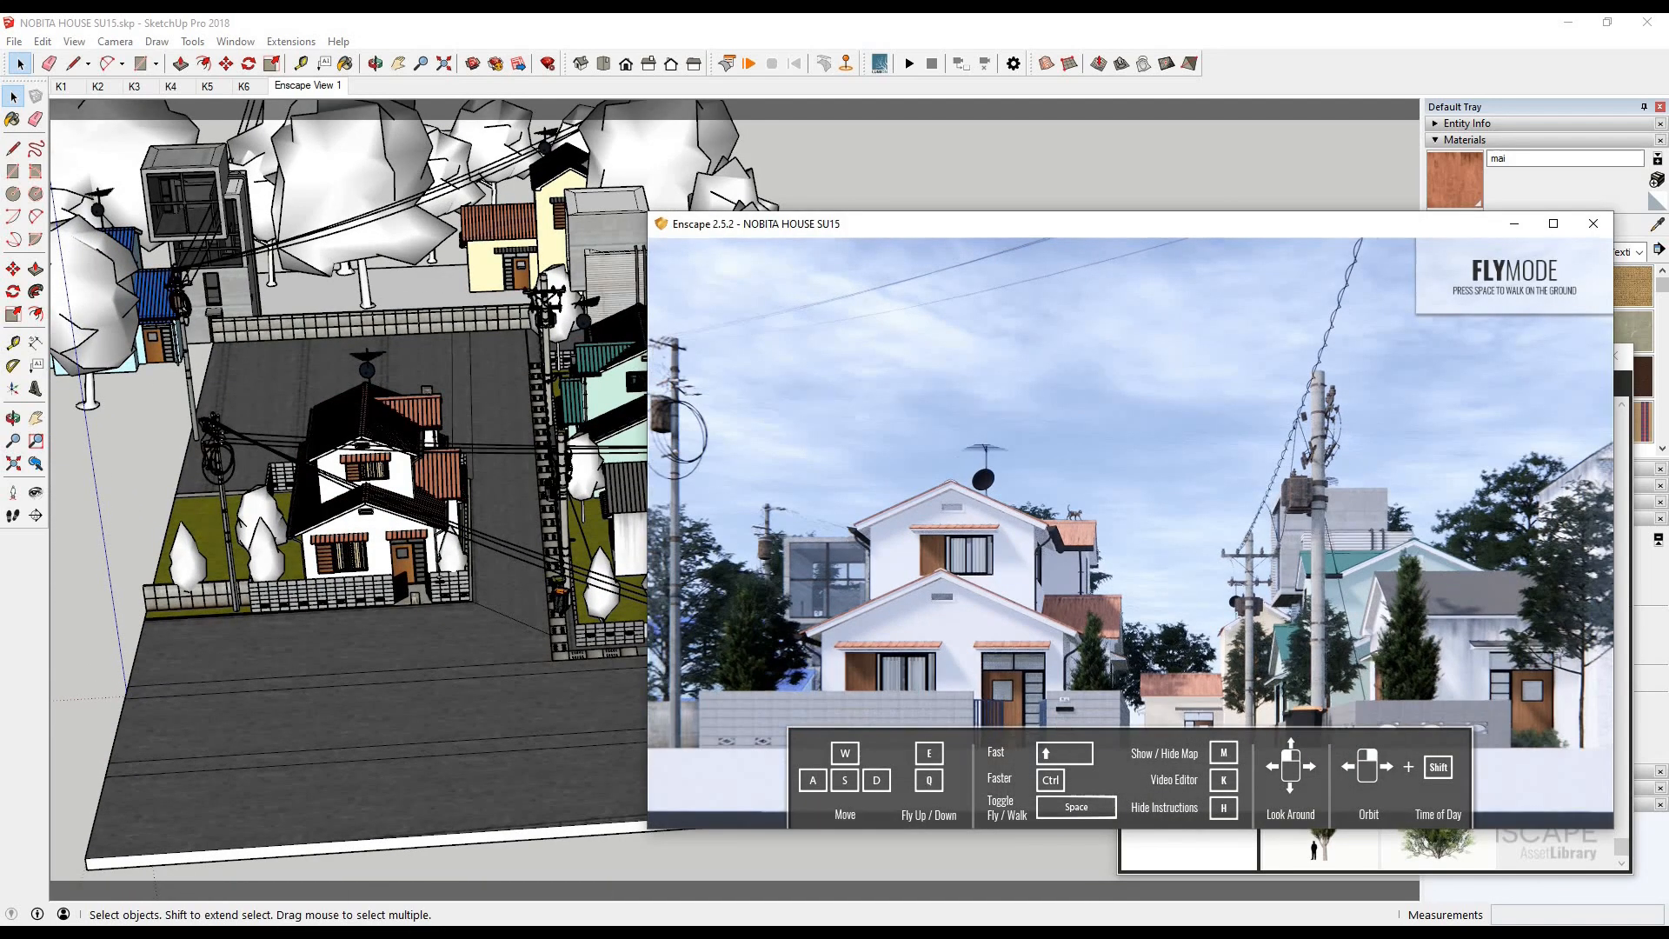
pyautogui.moveTo(1170, 535)
pyautogui.mouseDown()
pyautogui.moveTo(1044, 526)
pyautogui.moveTo(1042, 478)
pyautogui.moveTo(1040, 509)
pyautogui.moveTo(1079, 507)
pyautogui.moveTo(1158, 601)
pyautogui.moveTo(1081, 635)
pyautogui.mouseUp()
pyautogui.press('w')
pyautogui.press('w')
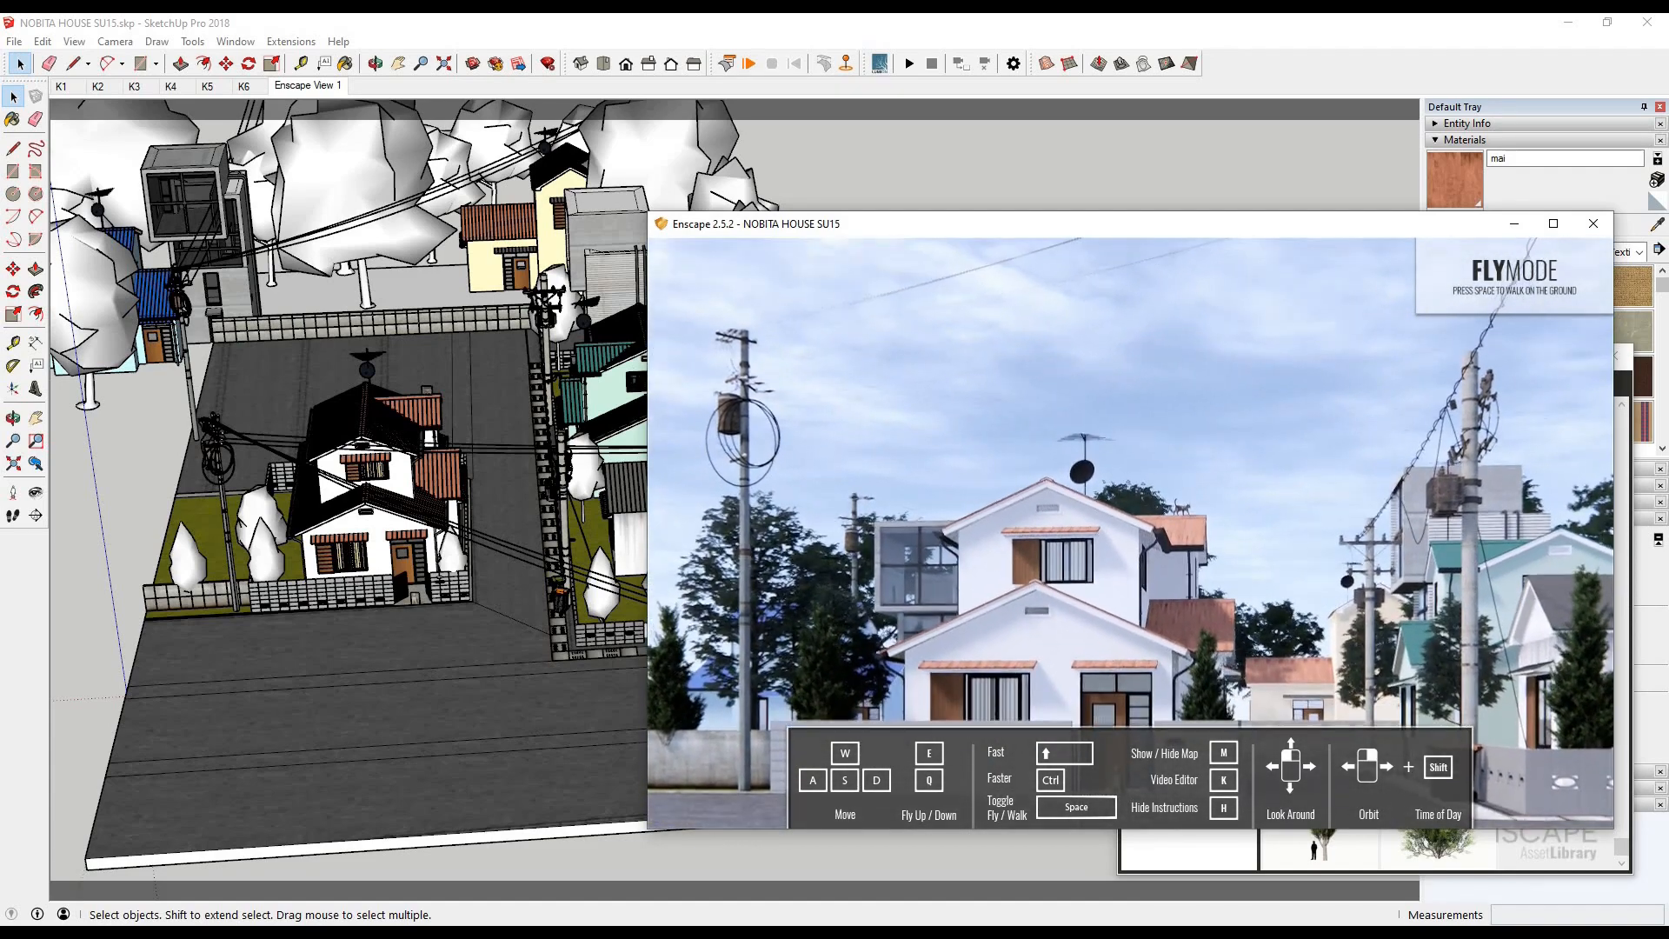
pyautogui.moveTo(868, 344); pyautogui.dragTo(875, 324)
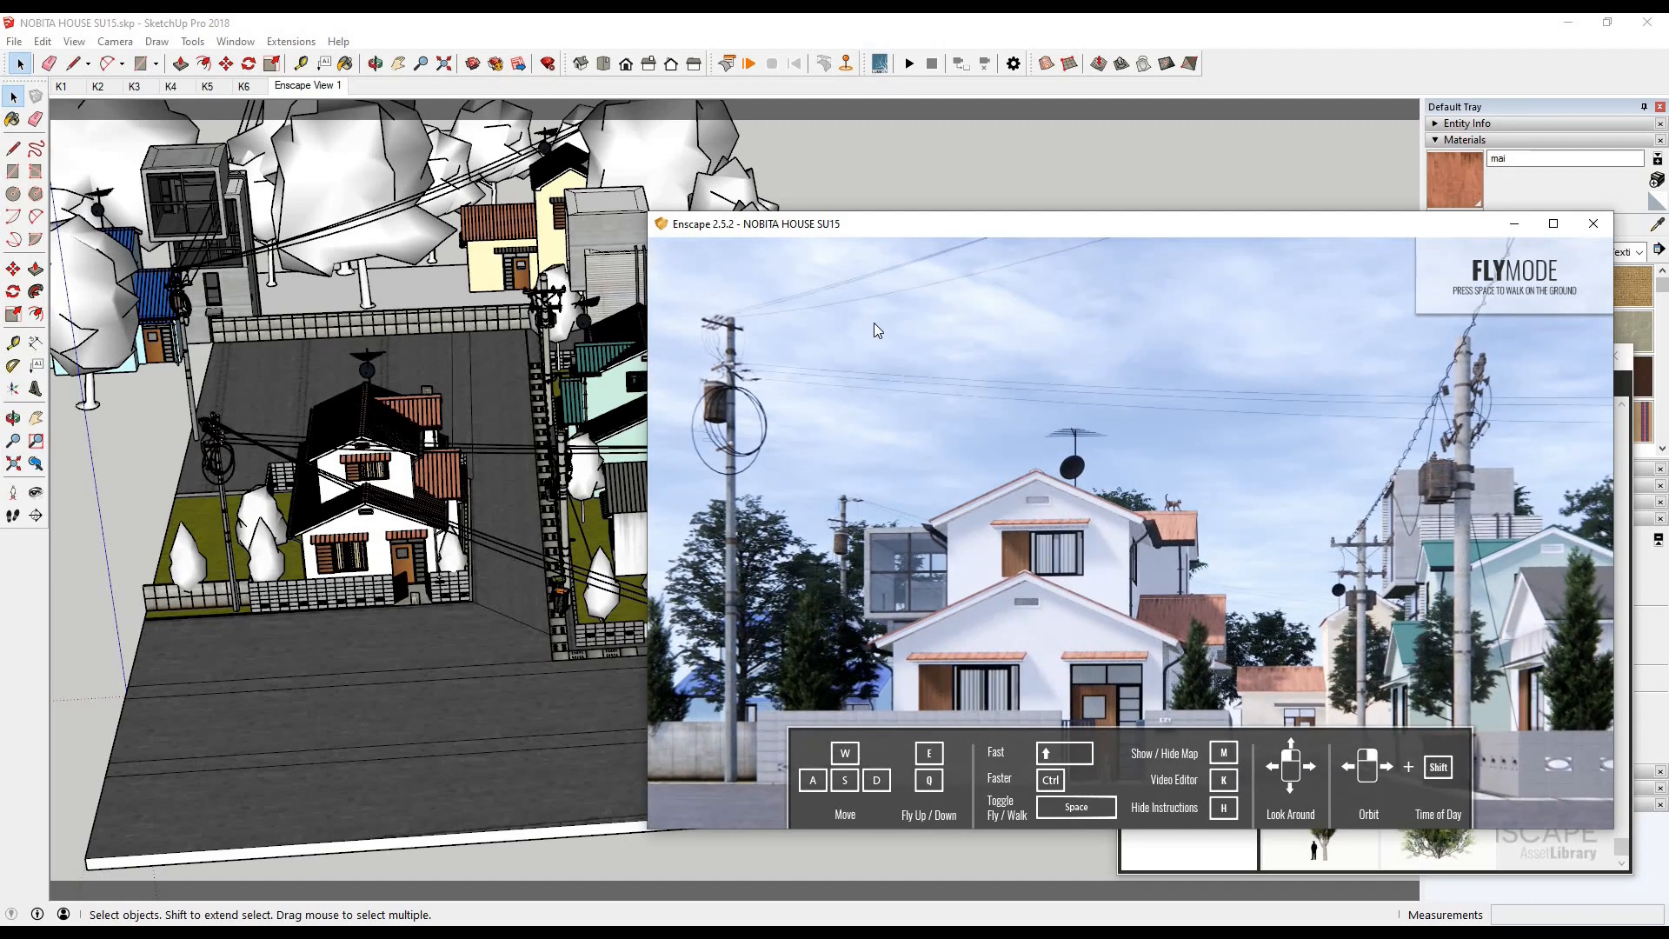
# - Place a small leafy bush from the vegetation assets on the grass strip at the end of the Nobita house's block wall
pyautogui.click(488, 674)
pyautogui.scroll(5, 1490, 622)
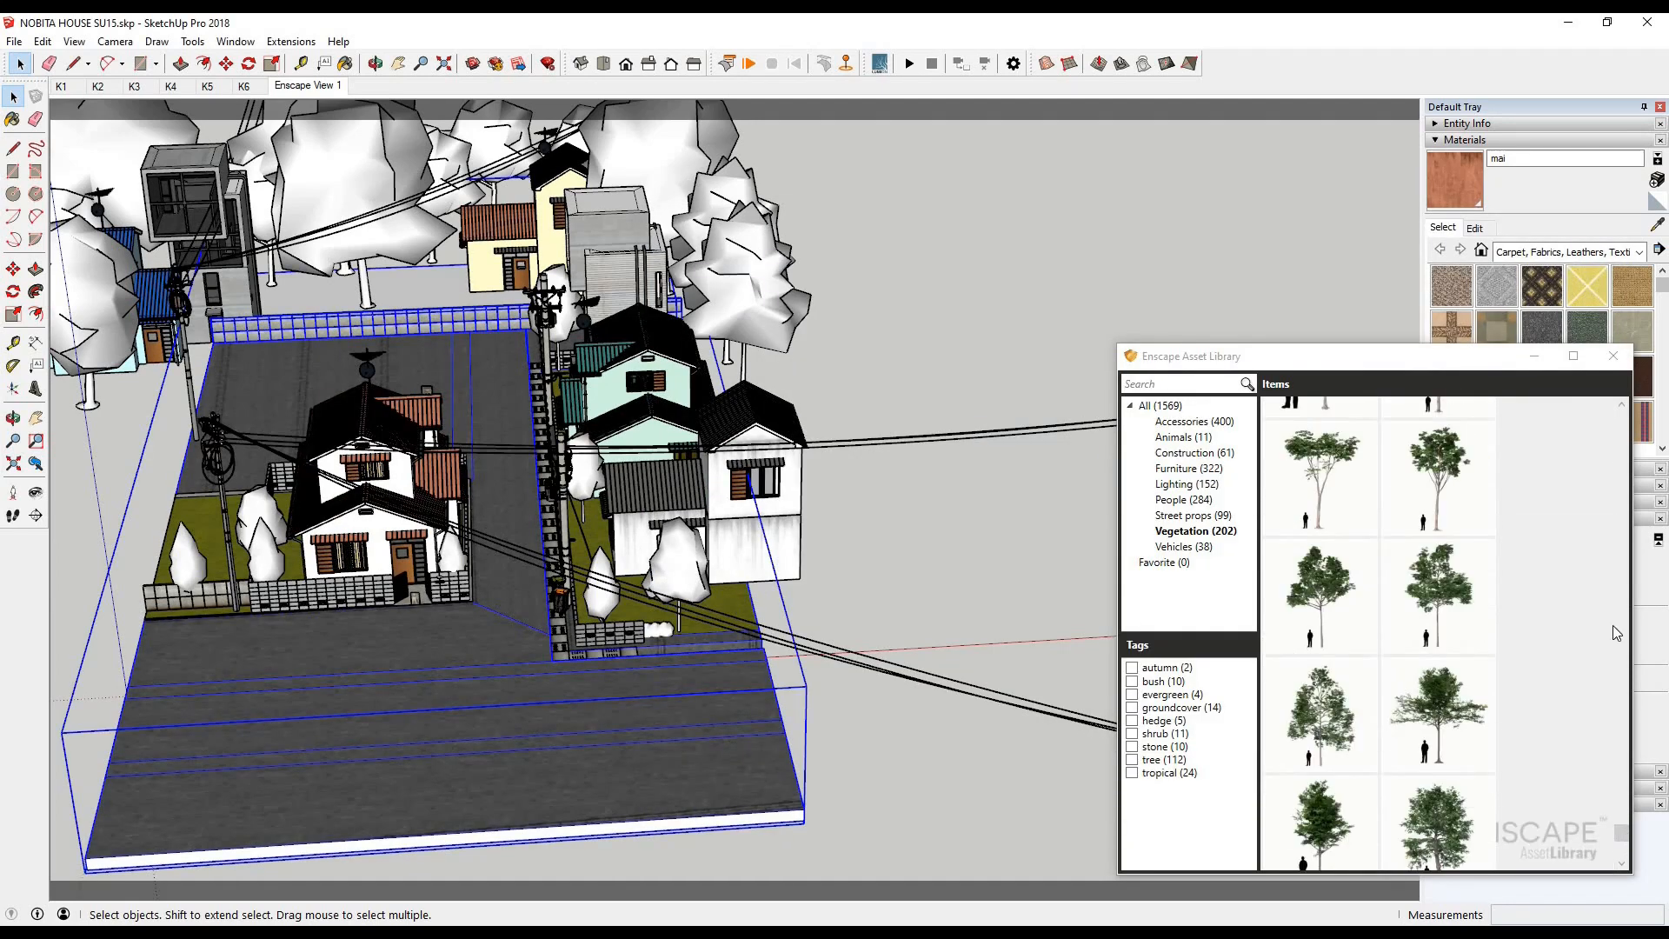
pyautogui.moveTo(1618, 625); pyautogui.dragTo(1621, 421)
pyautogui.scroll(-10, 1501, 569)
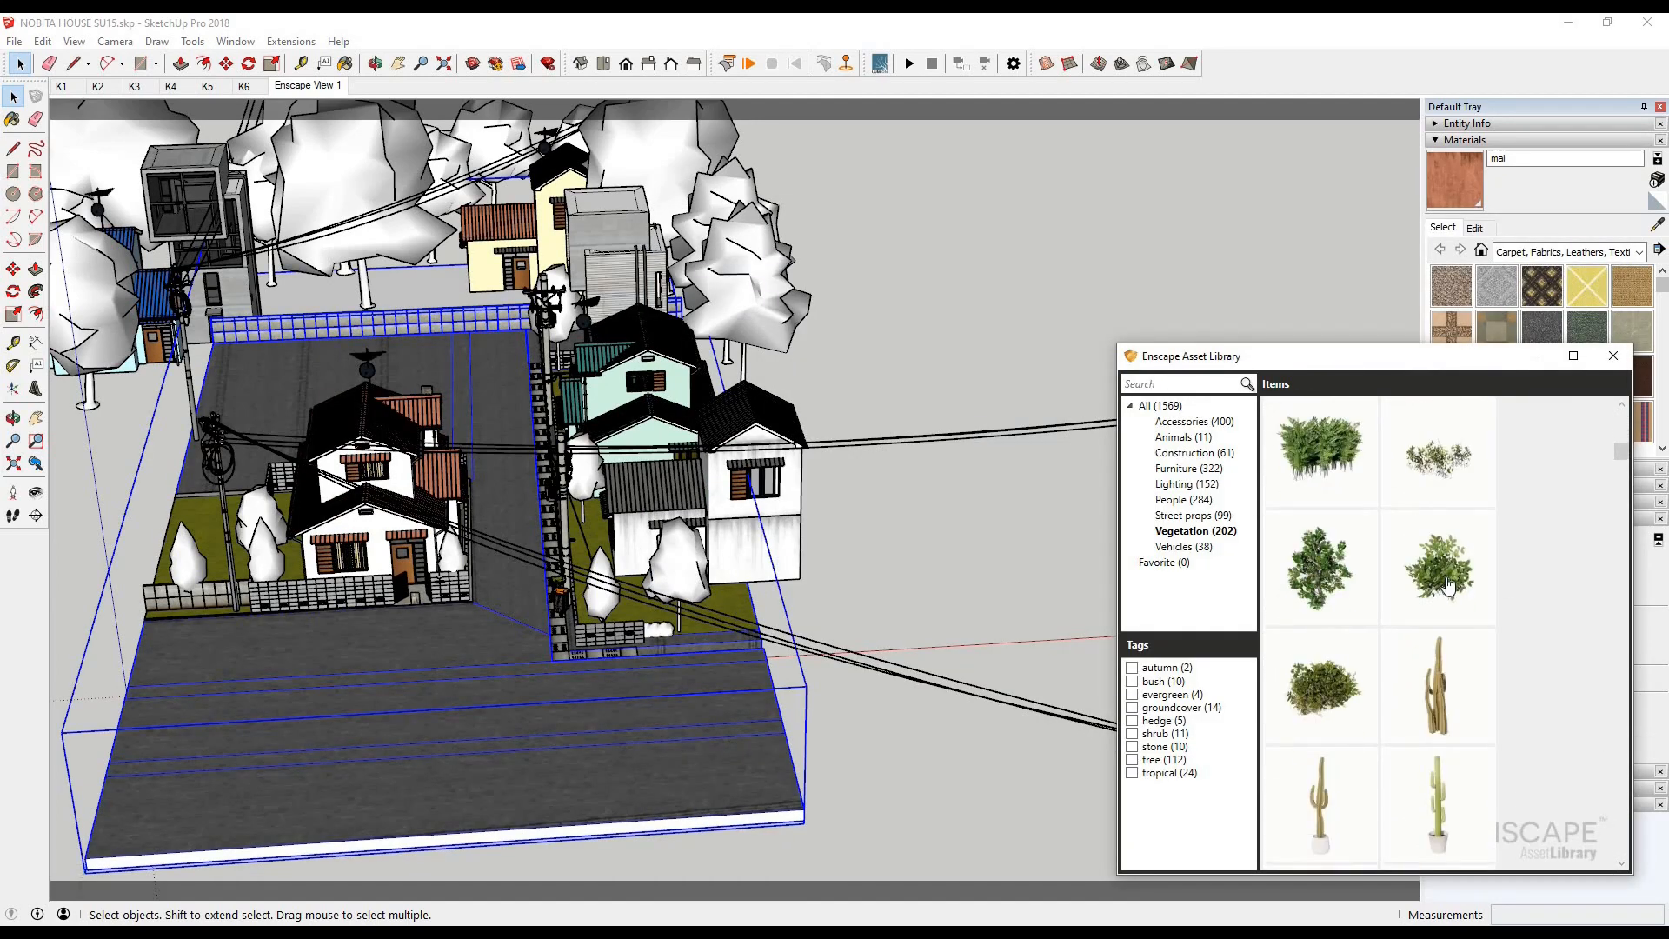
pyautogui.click(1443, 580)
pyautogui.scroll(8, 243, 617)
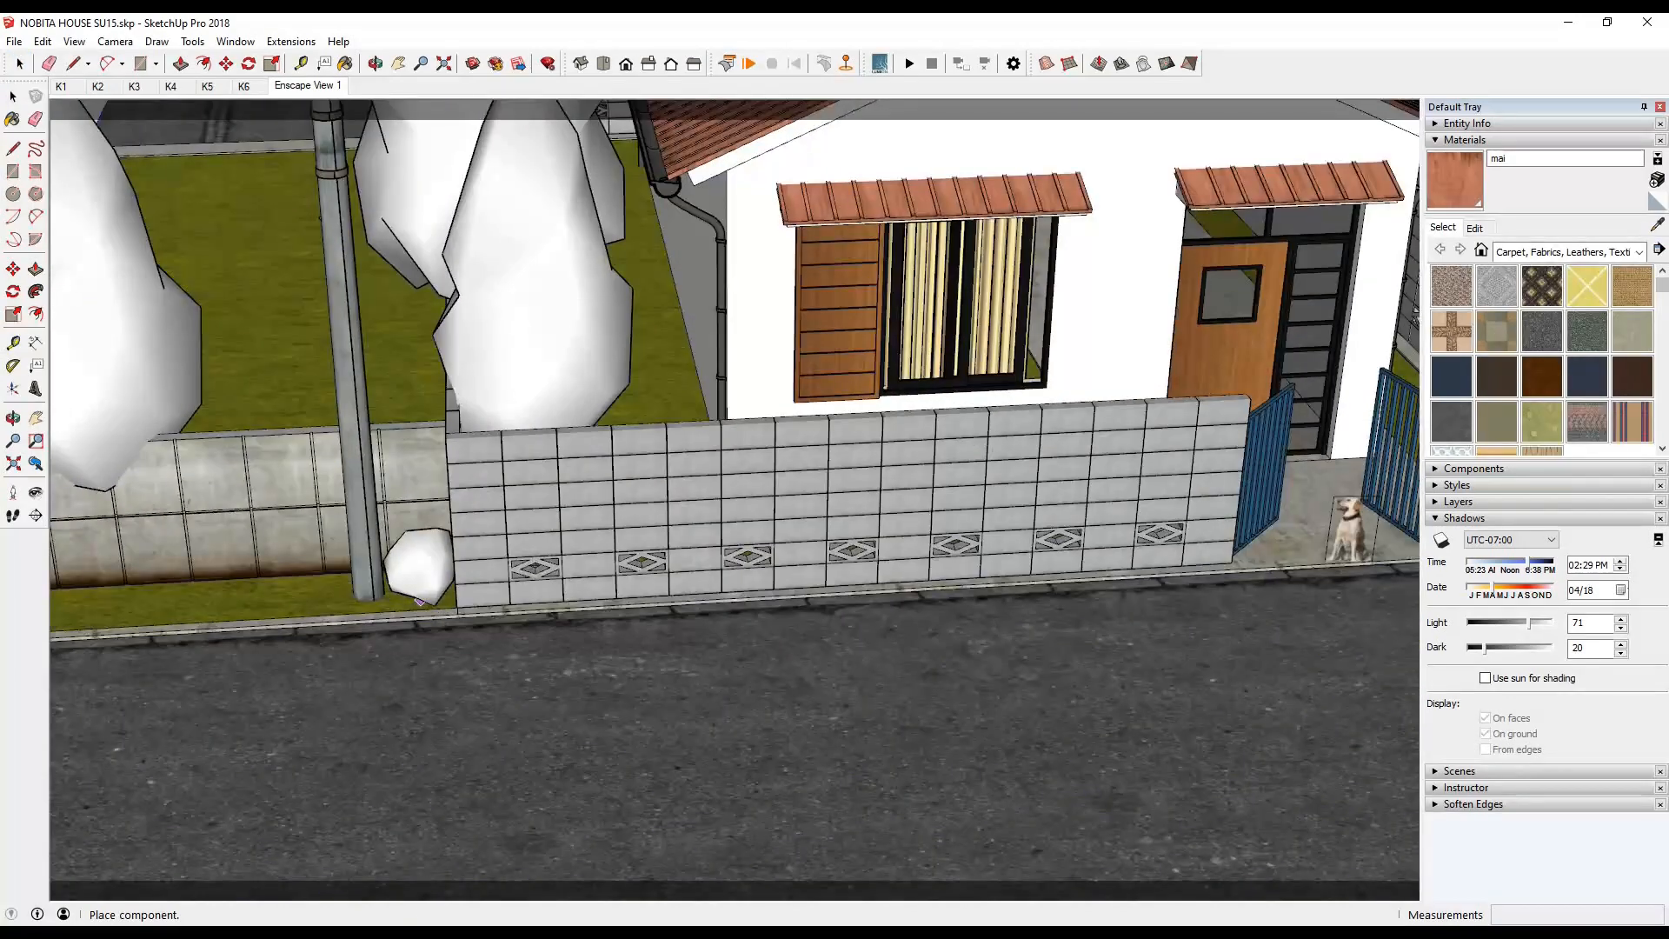
pyautogui.click(442, 870)
# - Copy the bush along the grass strip as an evenly spaced, overlapping array with multiplier 8, and check the render
pyautogui.click(12, 97)
pyautogui.click(422, 567)
pyautogui.press('m')
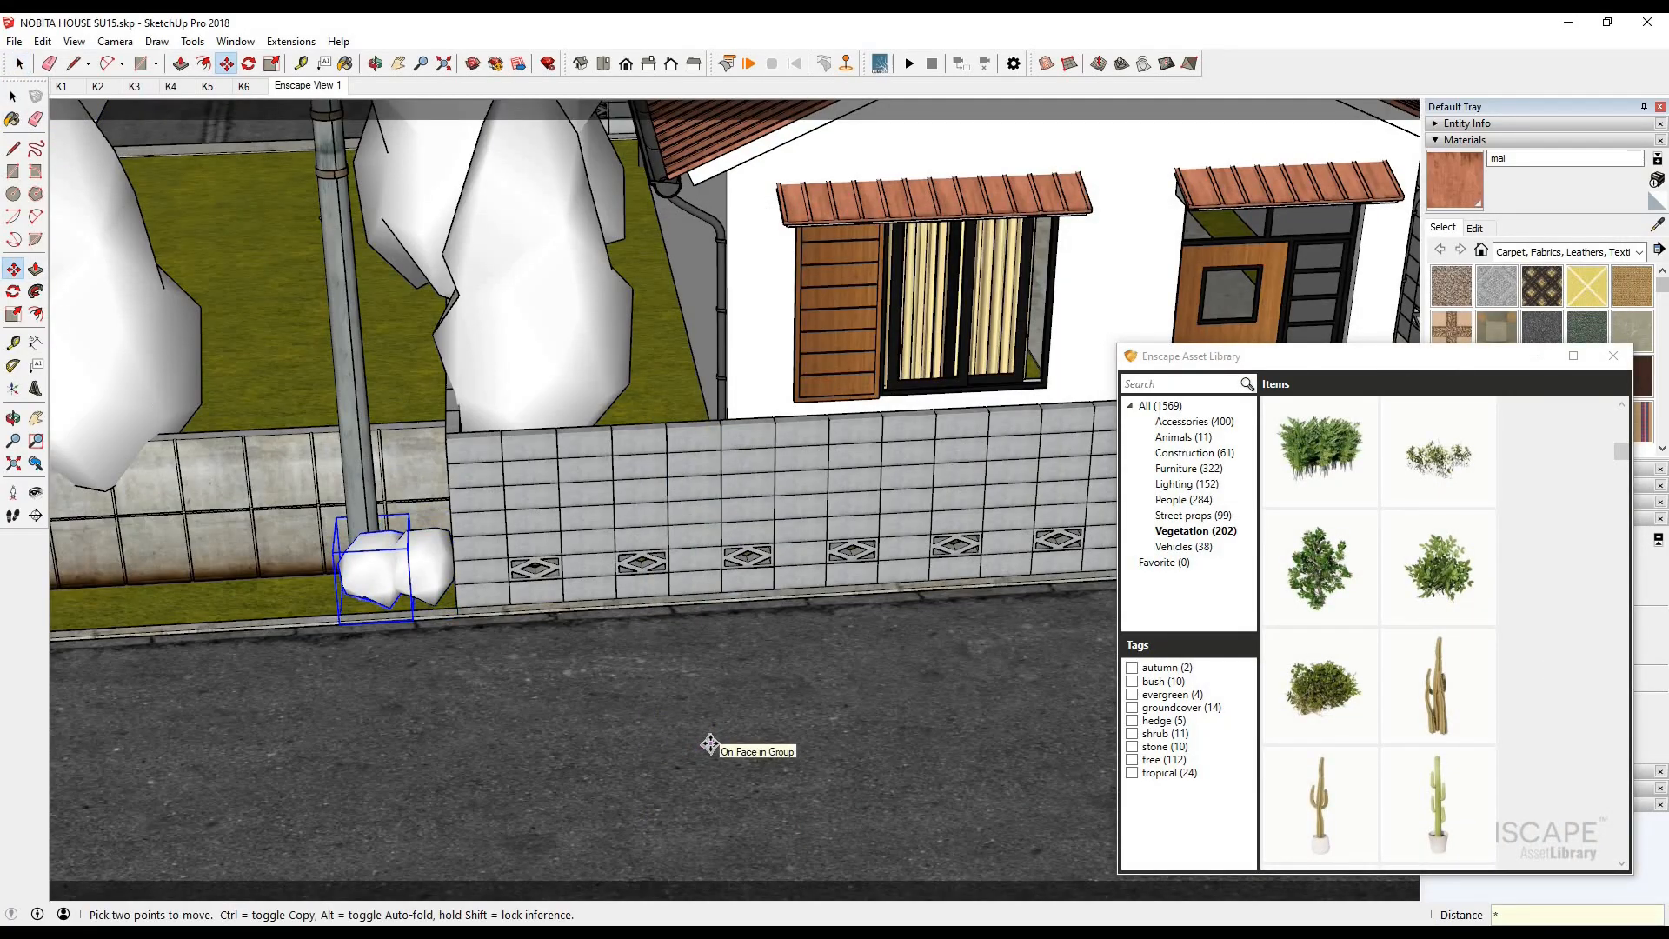
pyautogui.write('8')
pyautogui.press('Return')
pyautogui.click(442, 869)
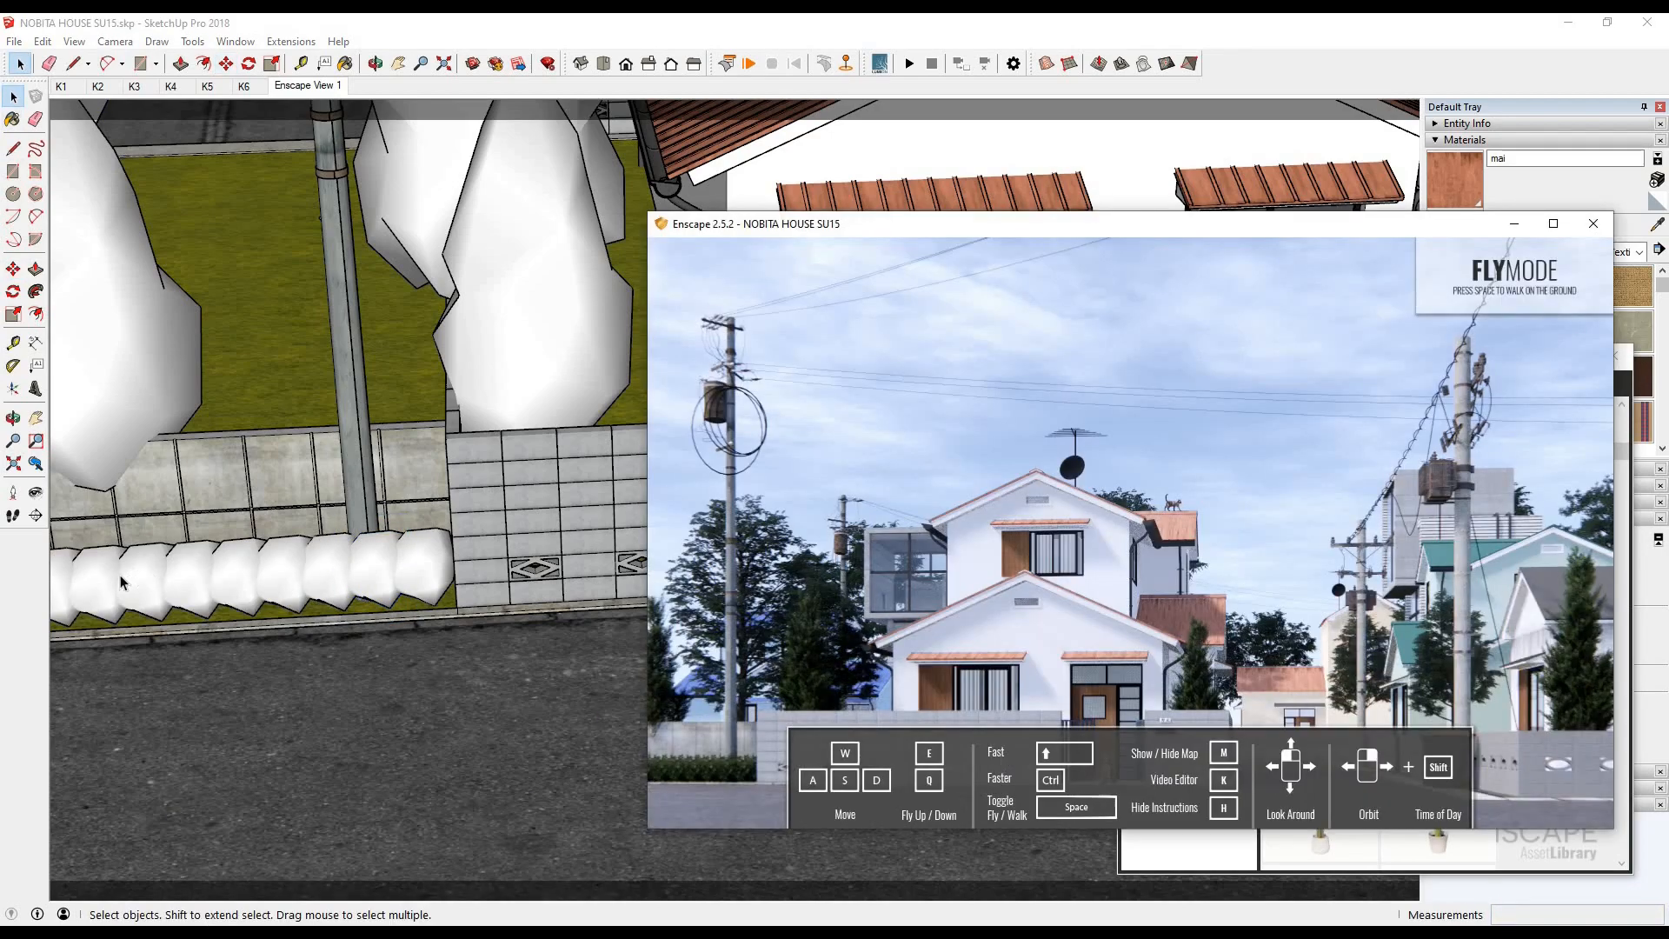
# - Rotate a bush near the far end of the row by about 71.4 degrees and scale it up
pyautogui.click(119, 578)
pyautogui.scroll(5, 135, 583)
pyautogui.scroll(-4, 298, 670)
pyautogui.click(13, 292)
pyautogui.scroll(5, 124, 637)
pyautogui.click(124, 639)
pyautogui.click(172, 689)
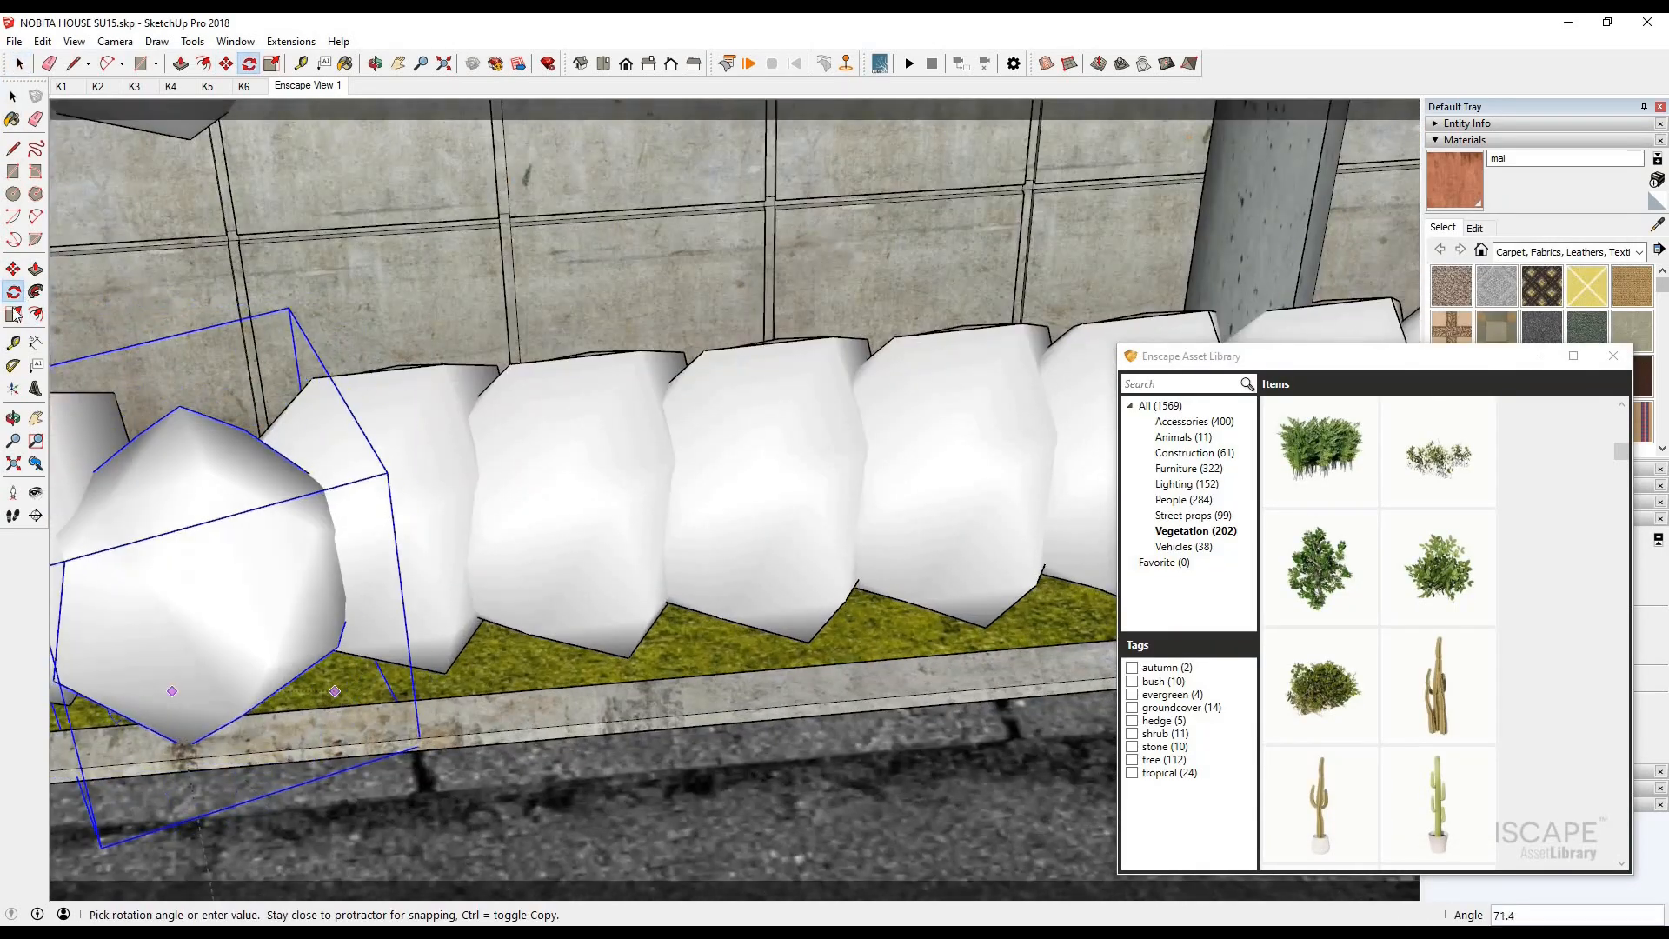
pyautogui.click(171, 689)
pyautogui.click(13, 314)
pyautogui.moveTo(290, 309); pyautogui.dragTo(322, 206)
pyautogui.click(13, 99)
# - Rotate the bush two places nearer the block wall and scale it uniformly to about 1.09
pyautogui.scroll(-5, 281, 375)
pyautogui.click(431, 474)
pyautogui.click(13, 291)
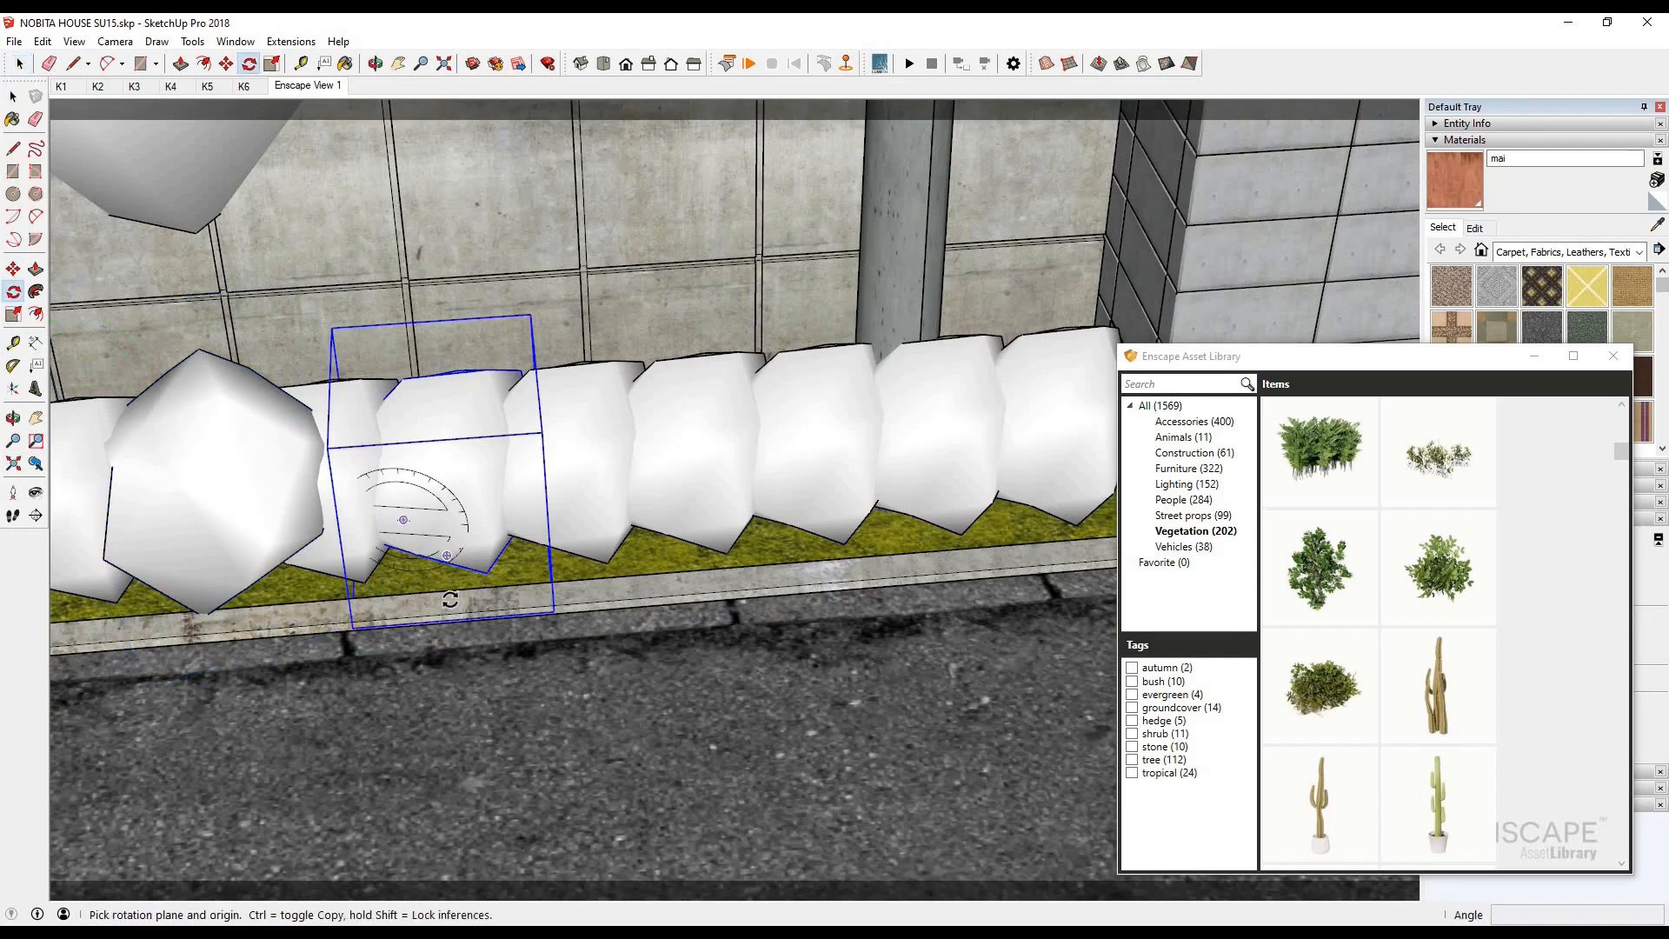
pyautogui.scroll(6, 421, 570)
pyautogui.click(422, 570)
pyautogui.click(13, 314)
pyautogui.scroll(-2, 357, 348)
pyautogui.moveTo(298, 352); pyautogui.dragTo(258, 334)
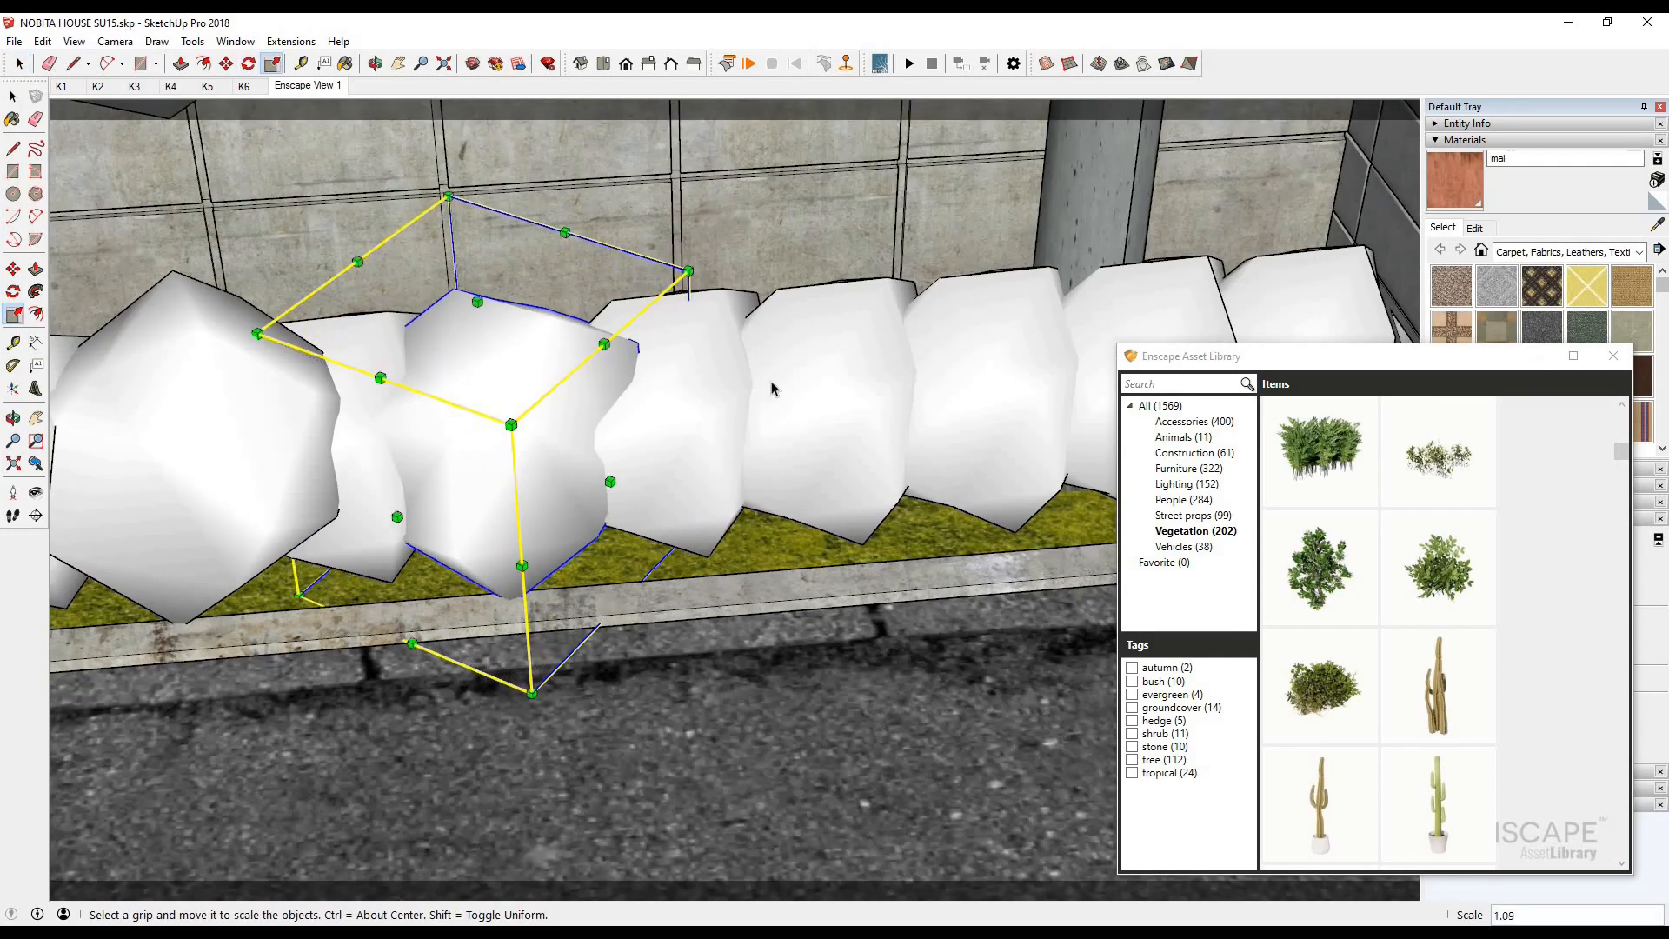
pyautogui.press('space')
# - Rotate the bush in the middle of the row and stretch it taller
pyautogui.click(776, 396)
pyautogui.press('q')
pyautogui.click(901, 397)
pyautogui.click(865, 316)
pyautogui.click(13, 313)
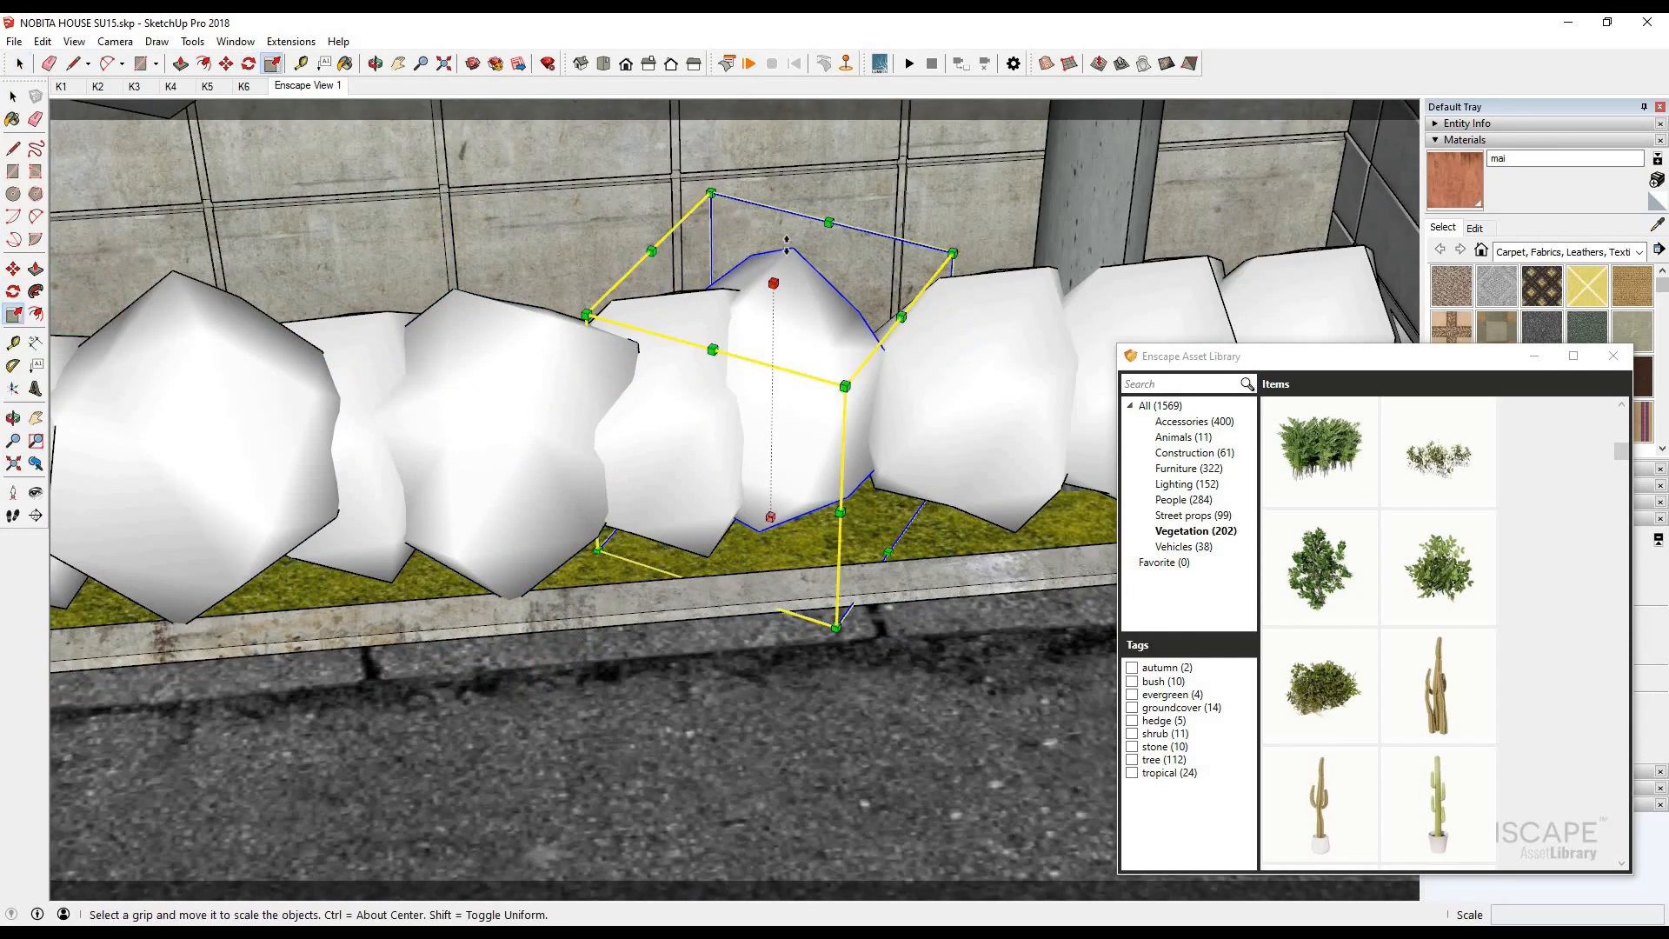
pyautogui.moveTo(774, 283); pyautogui.dragTo(775, 231)
pyautogui.scroll(-2, 548, 370)
# - Rotate the bush in front of the utility pole, stretch its height to about 1.13, and check the render
pyautogui.press('q')
pyautogui.scroll(3, 472, 372)
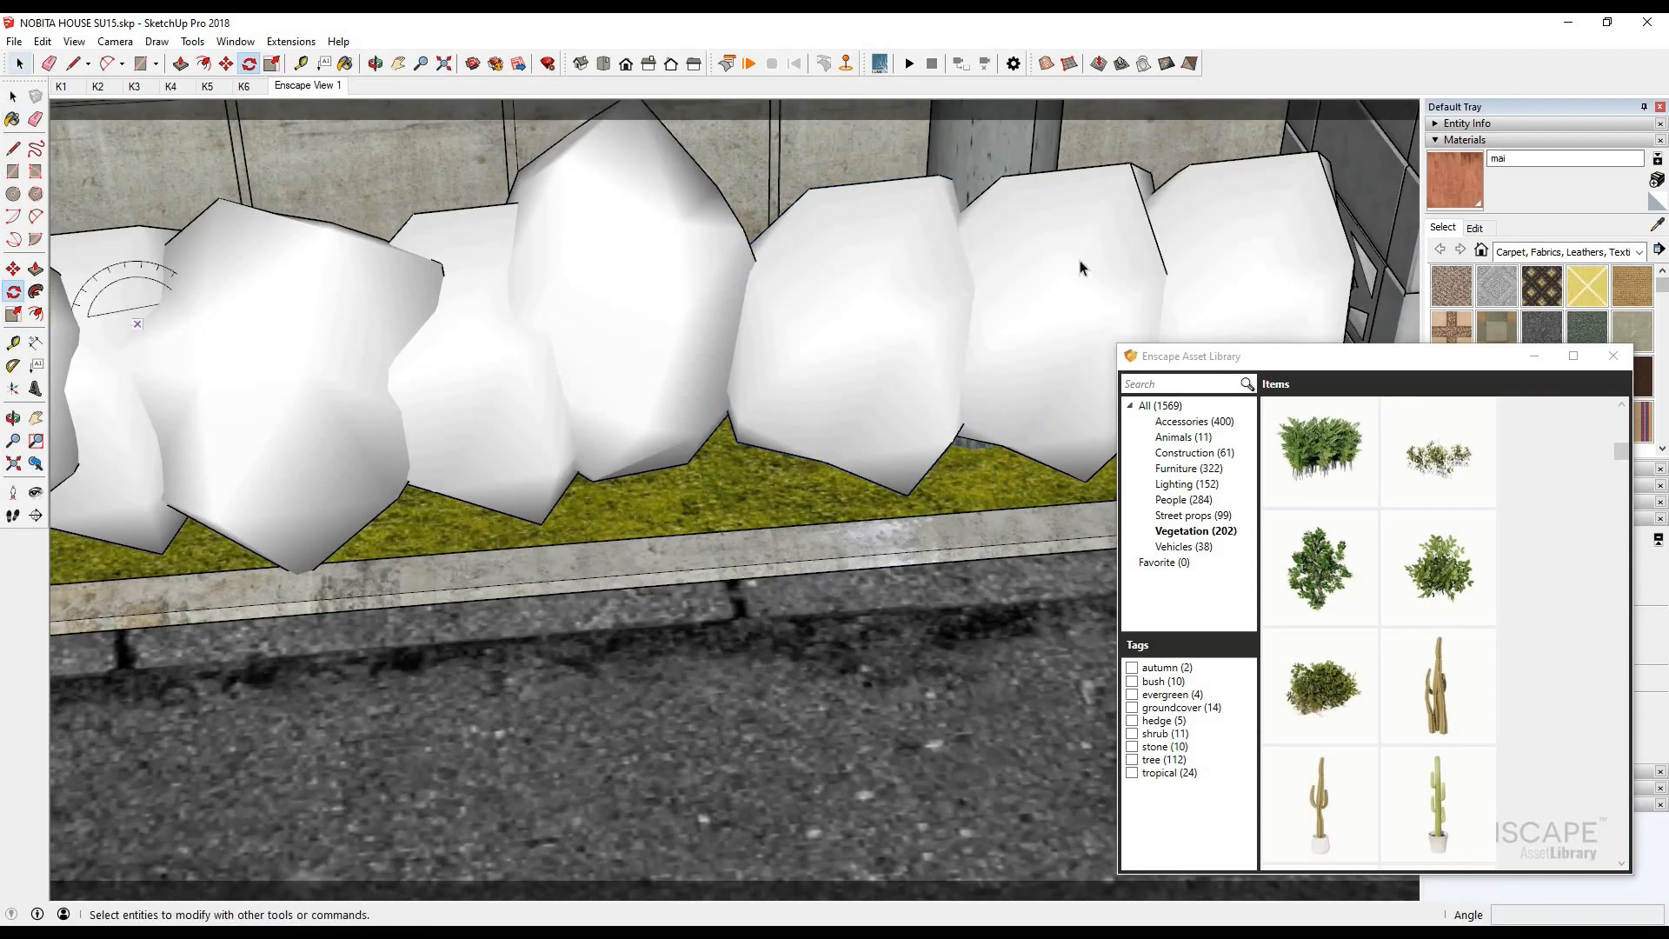
pyautogui.scroll(-1, 1048, 509)
pyautogui.click(974, 483)
pyautogui.click(918, 435)
pyautogui.click(947, 412)
pyautogui.click(13, 314)
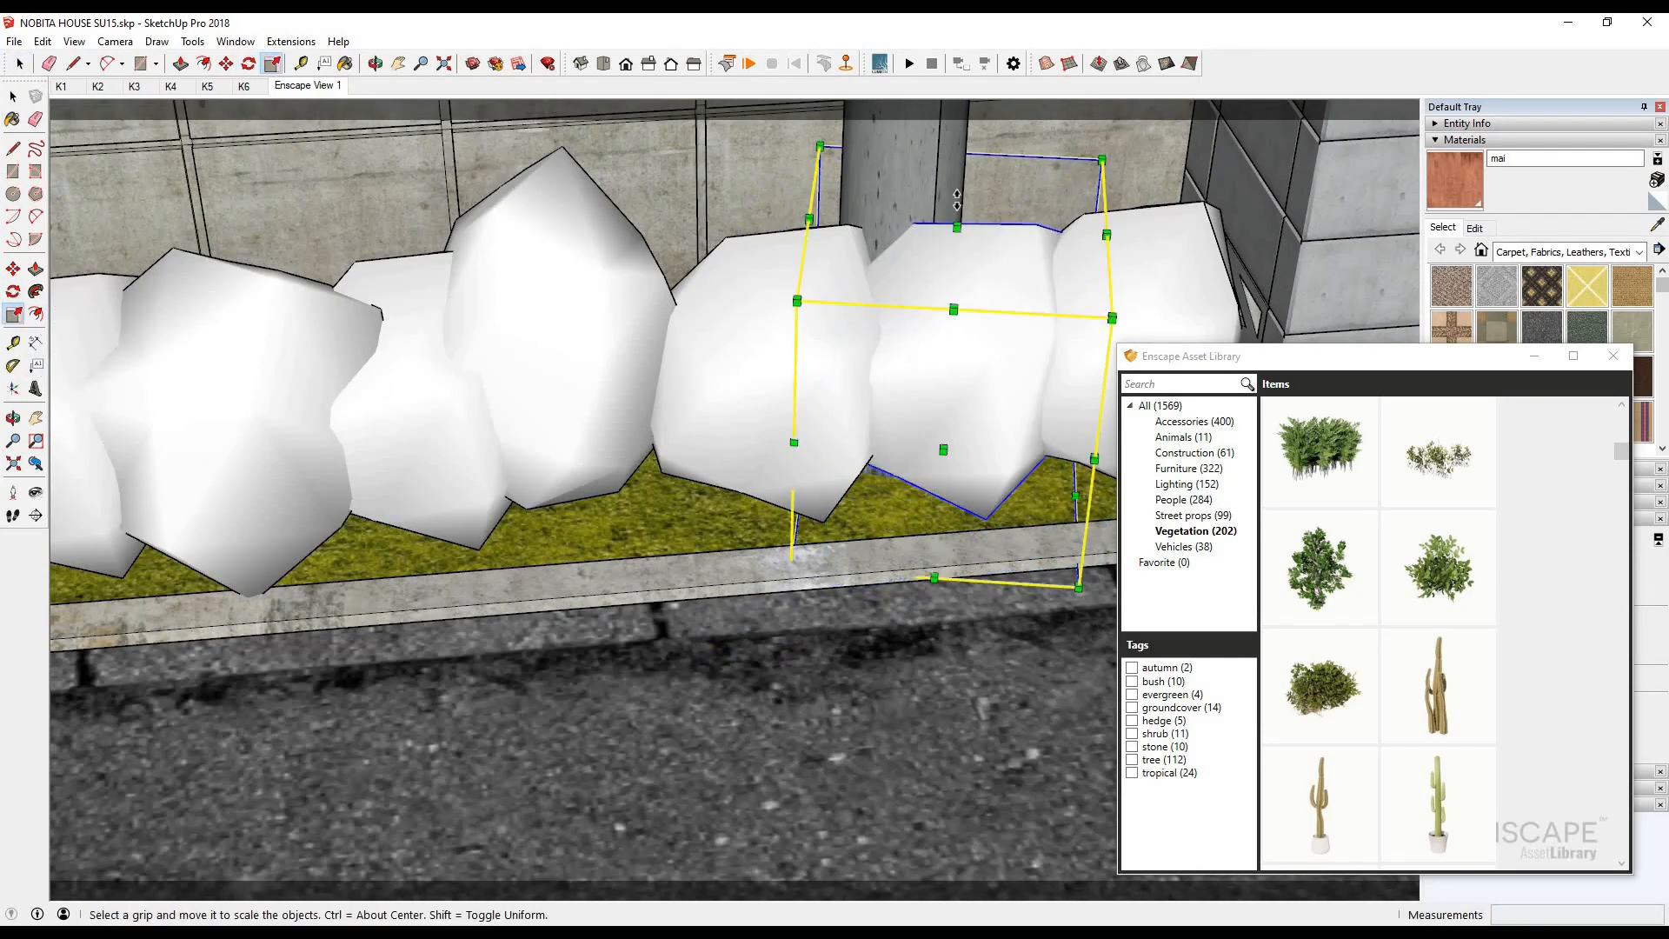
pyautogui.moveTo(957, 227); pyautogui.dragTo(958, 189)
pyautogui.click(405, 934)
pyautogui.click(440, 869)
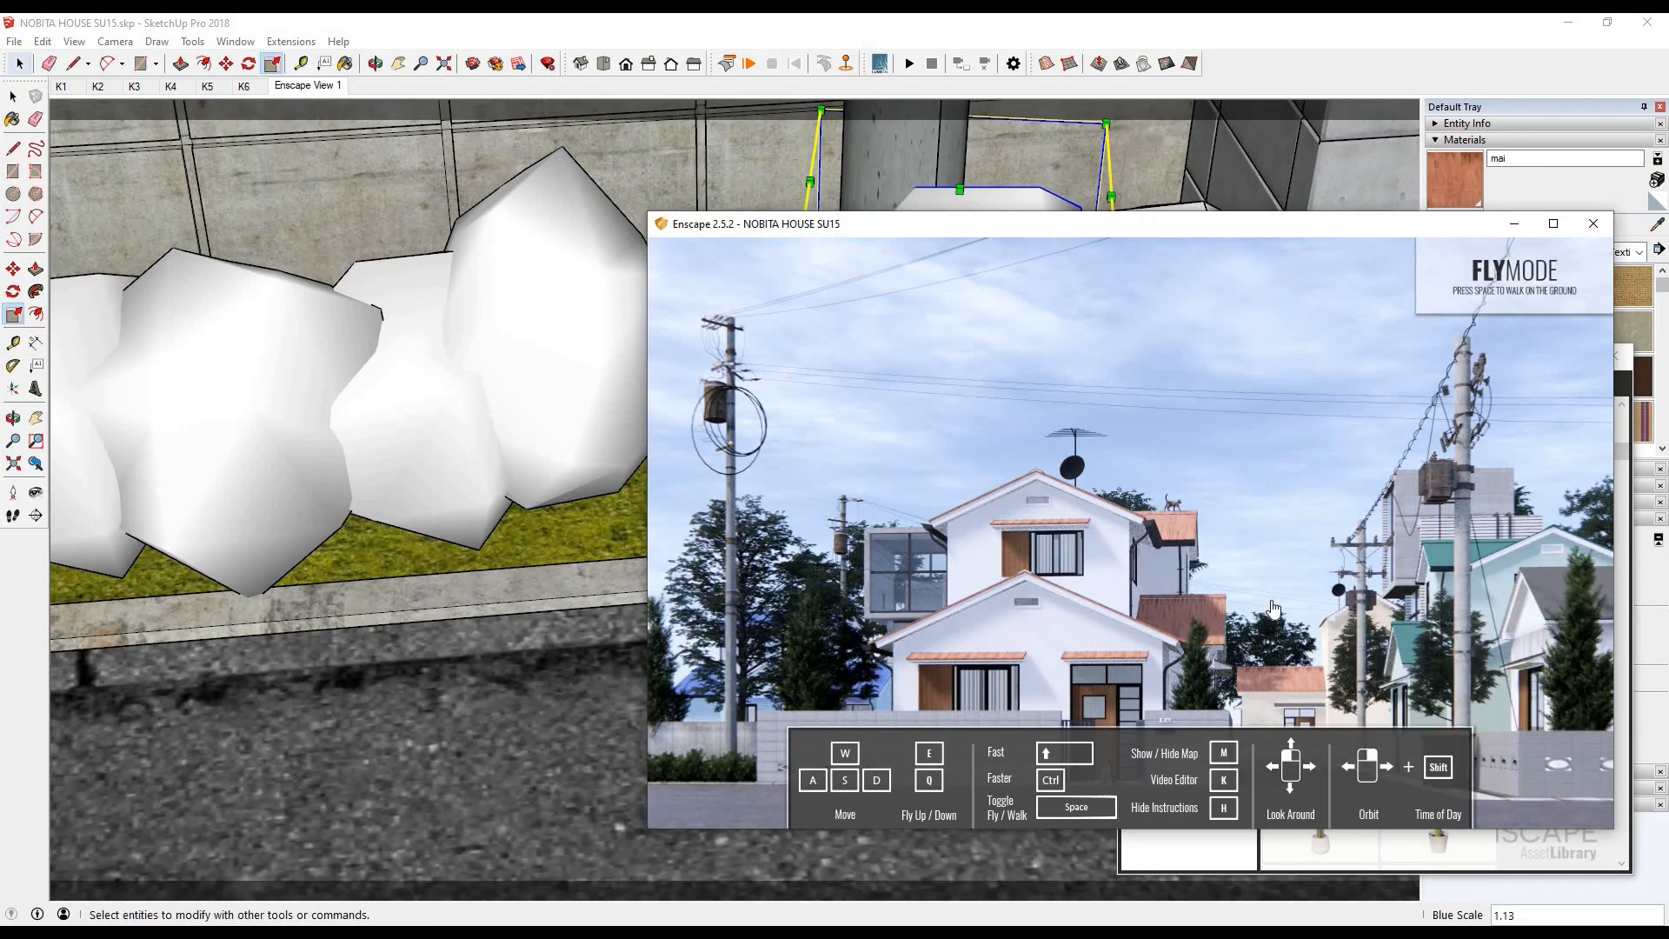
# - Browse the vegetation assets, place a much larger bush over the middle of the row, and check it in the render
pyautogui.hotkey('alt', 'Tab')
pyautogui.press('space')
pyautogui.scroll(-20, 1521, 673)
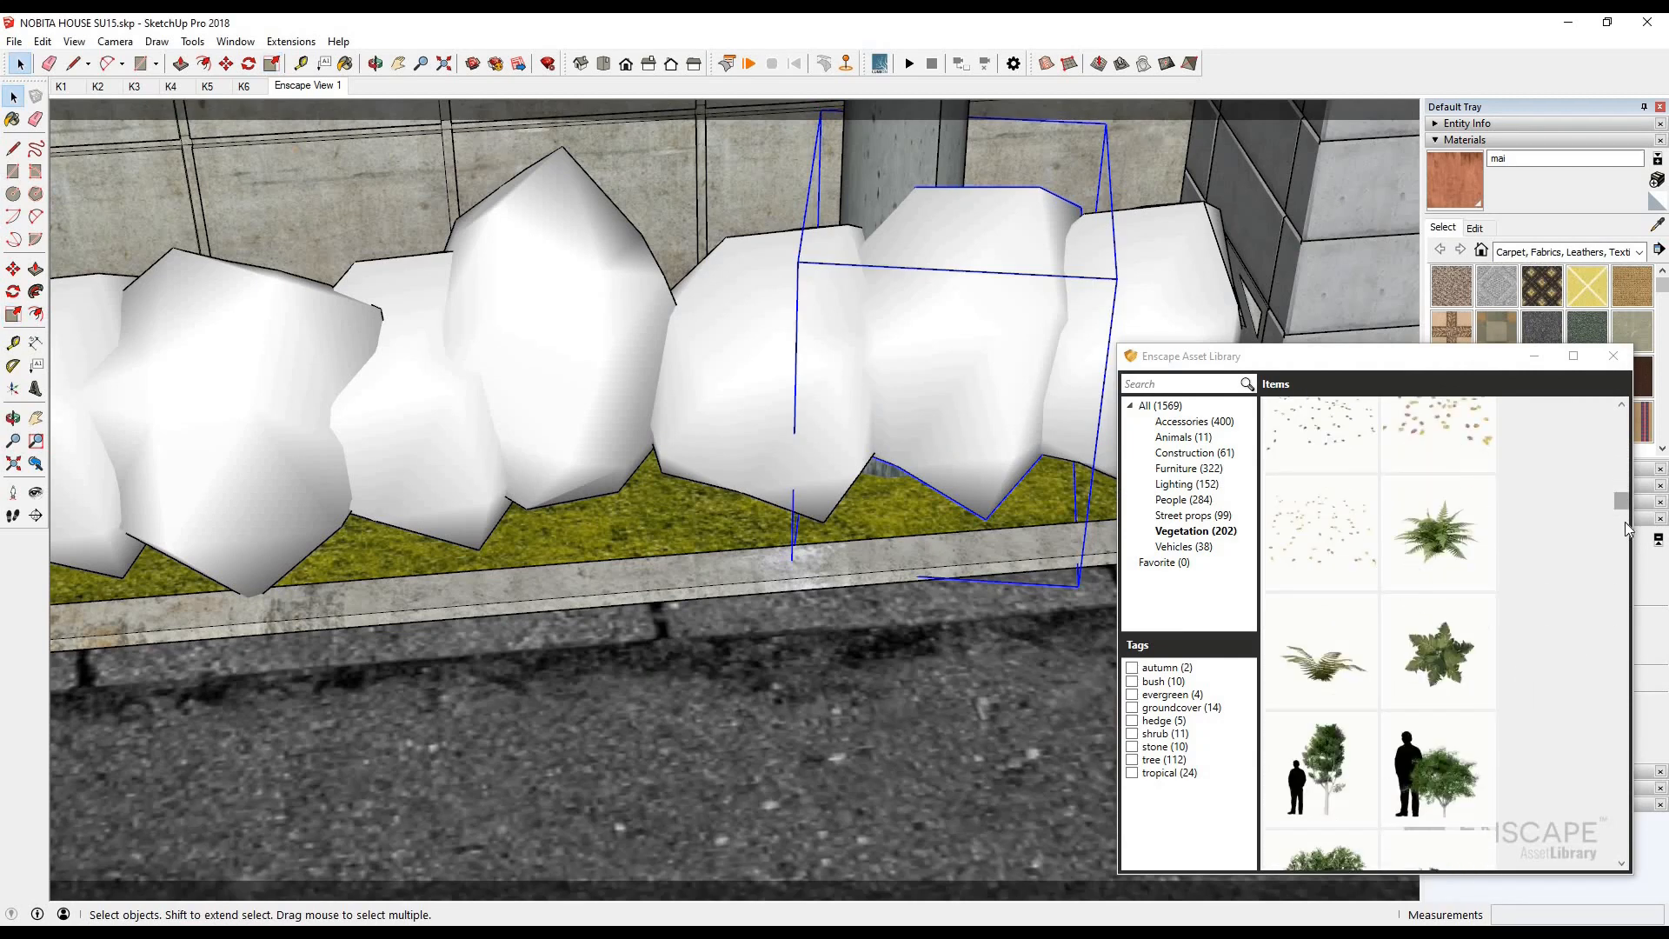
pyautogui.scroll(-10, 1625, 521)
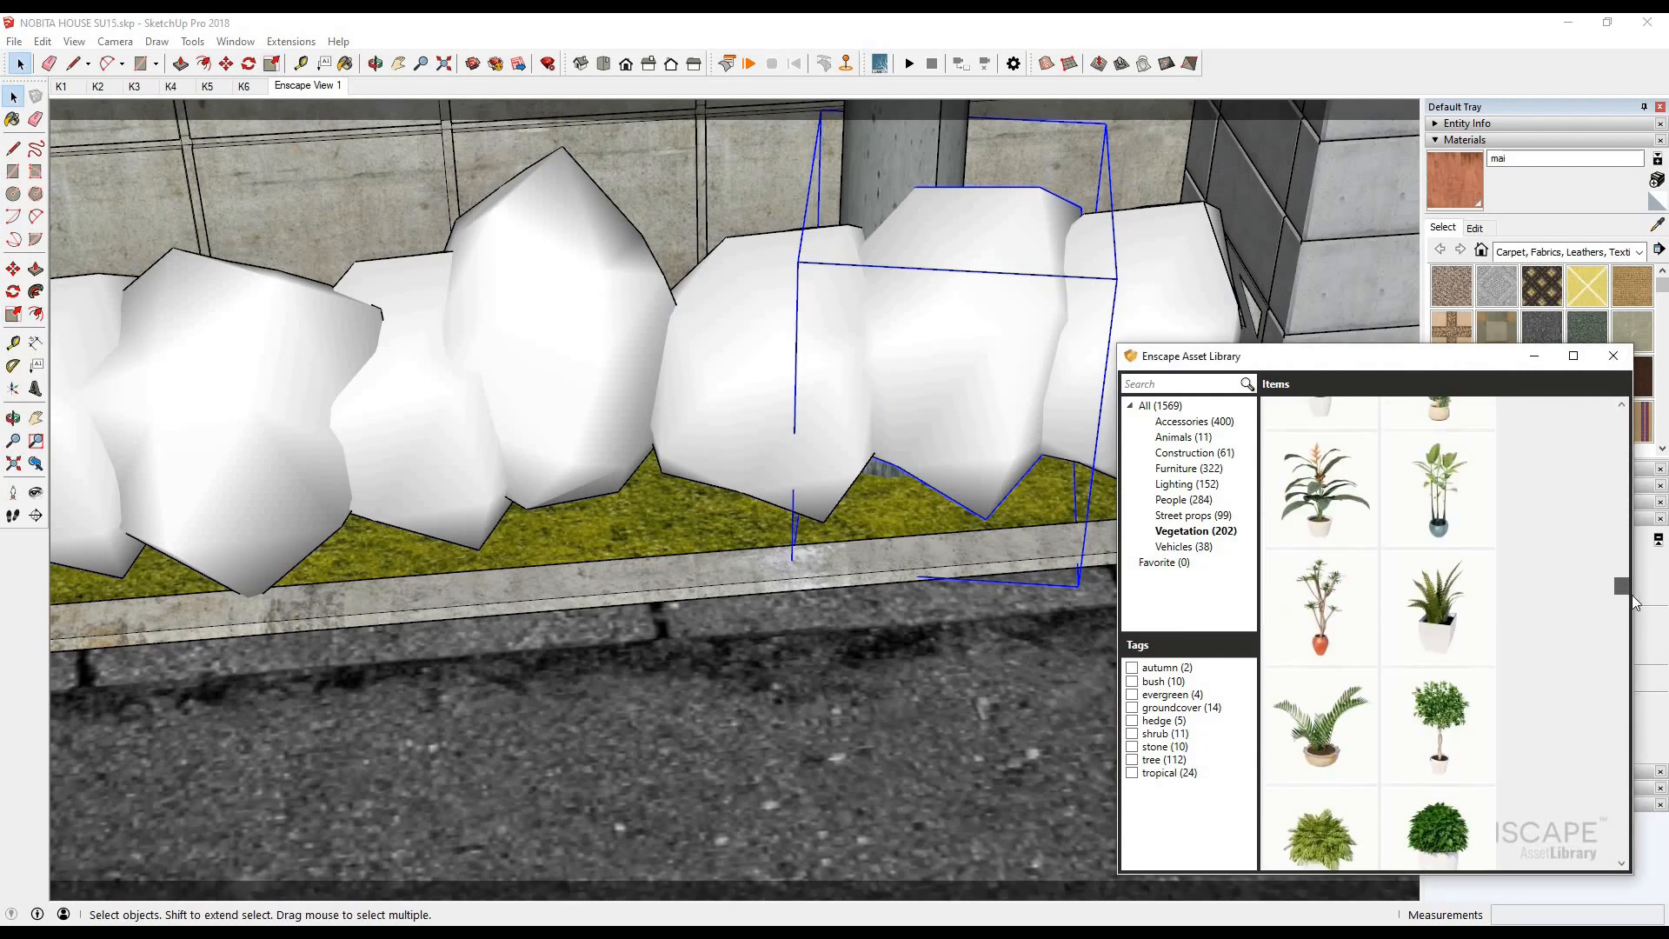
pyautogui.moveTo(1631, 594); pyautogui.dragTo(1622, 851)
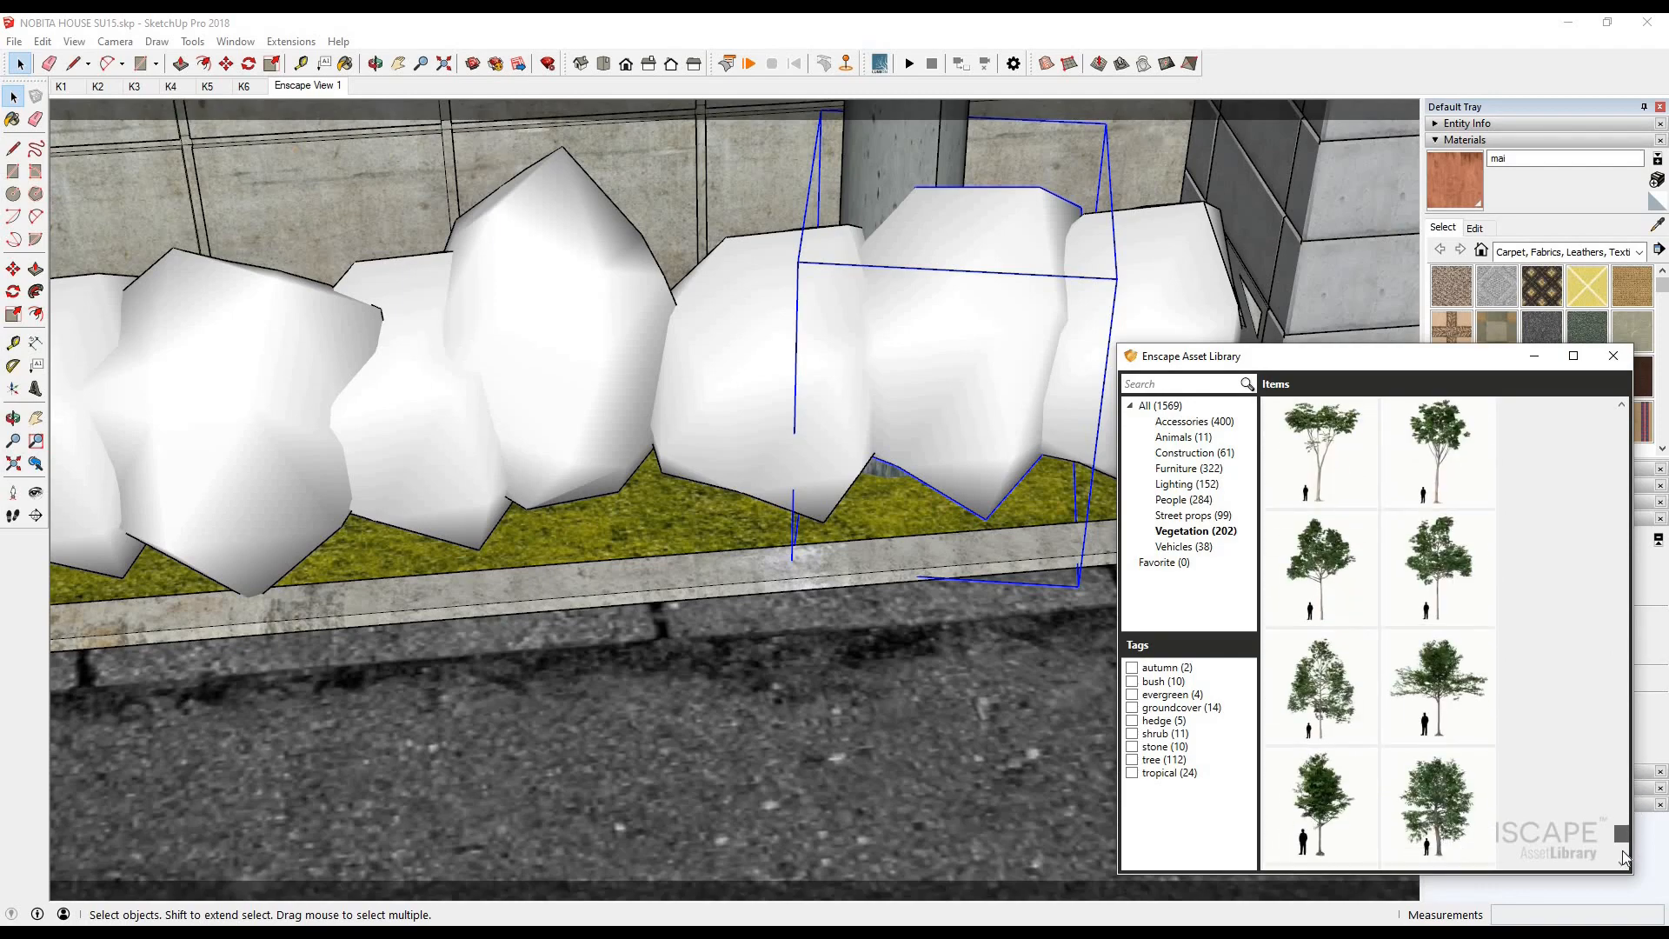
pyautogui.click(1326, 717)
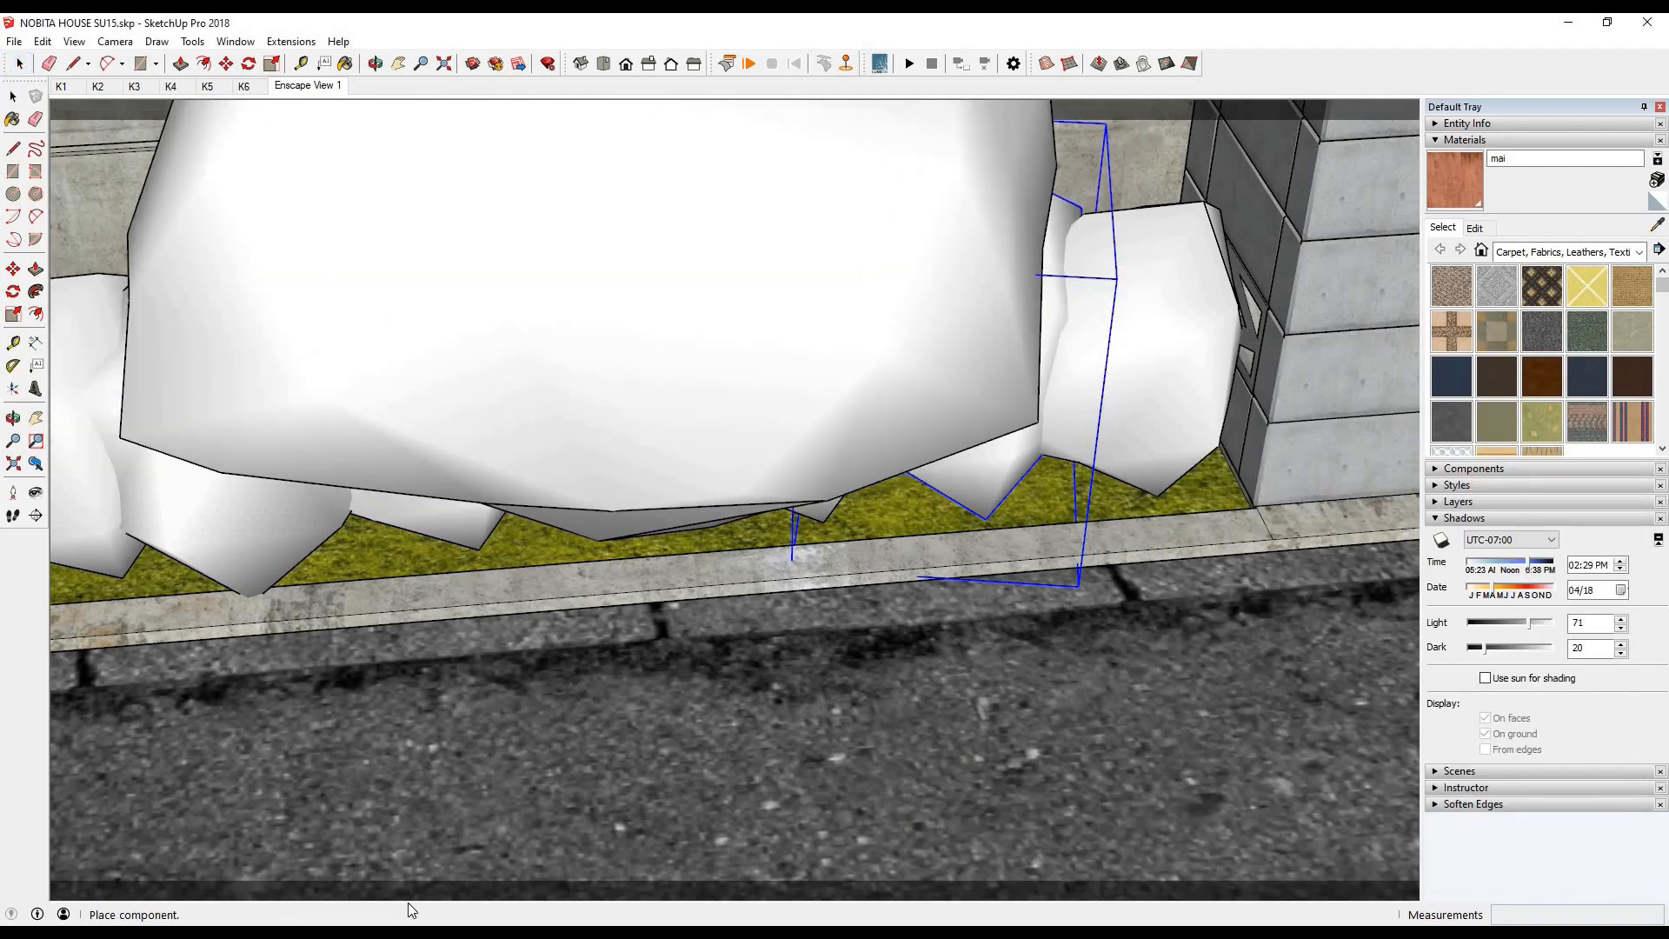
pyautogui.press('Escape')
pyautogui.hotkey('alt', 'Tab')
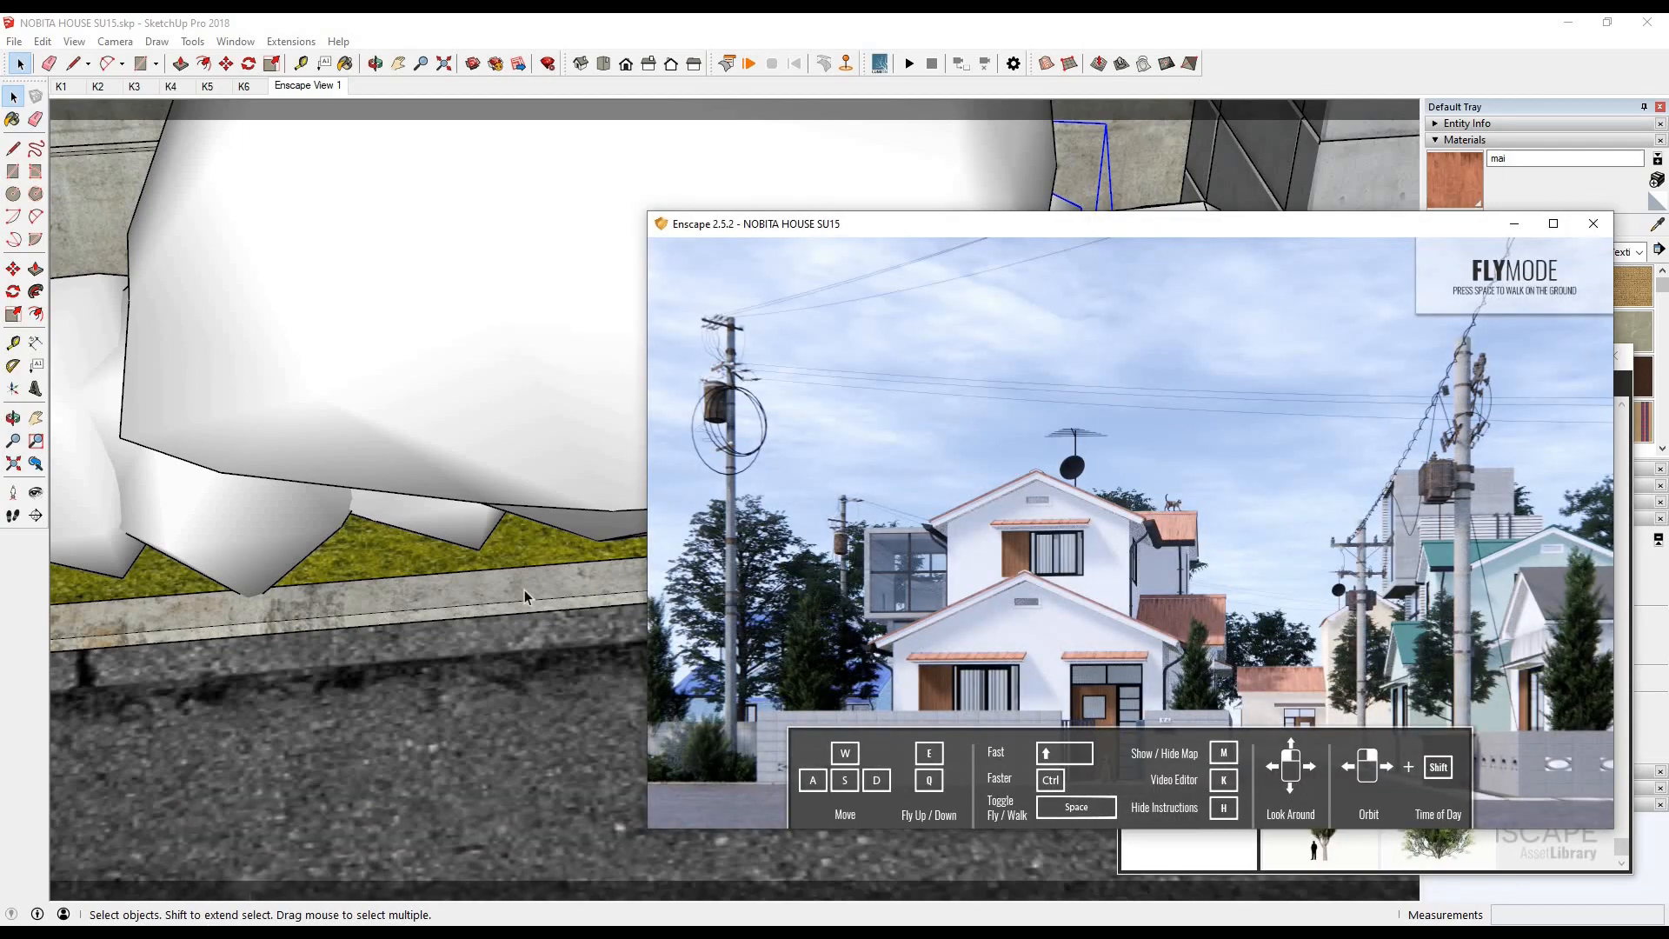
# - Move the large bush about 172 mm to adjust its position within the hedge row
pyautogui.scroll(-6, 524, 598)
pyautogui.click(540, 435)
pyautogui.press('m')
pyautogui.moveTo(765, 609)
pyautogui.mouseDown(button='middle')
pyautogui.moveTo(790, 734)
pyautogui.moveTo(827, 337)
pyautogui.mouseUp(button='middle')
pyautogui.click(791, 733)
pyautogui.click(828, 338)
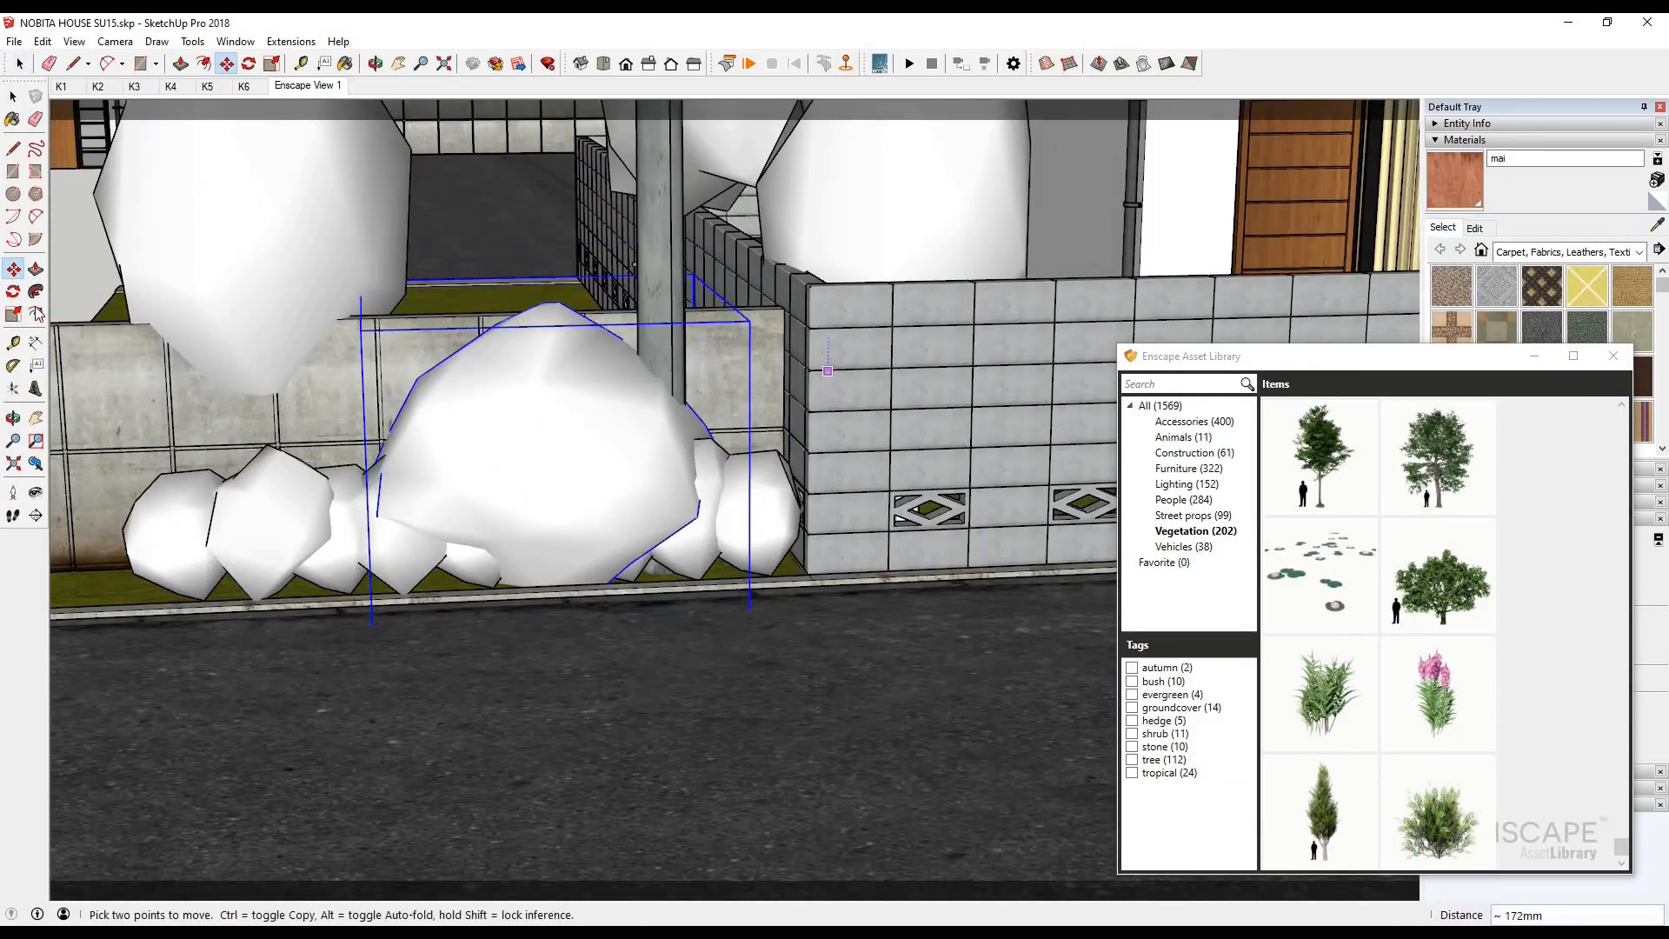
# - Scale the large bush down, shift it about 160 mm within the grass strip, and check the render
pyautogui.click(13, 314)
pyautogui.click(691, 277)
pyautogui.click(630, 353)
pyautogui.press('m')
pyautogui.moveTo(695, 755); pyautogui.dragTo(591, 856, button='middle')
pyautogui.click(591, 856)
pyautogui.click(580, 890)
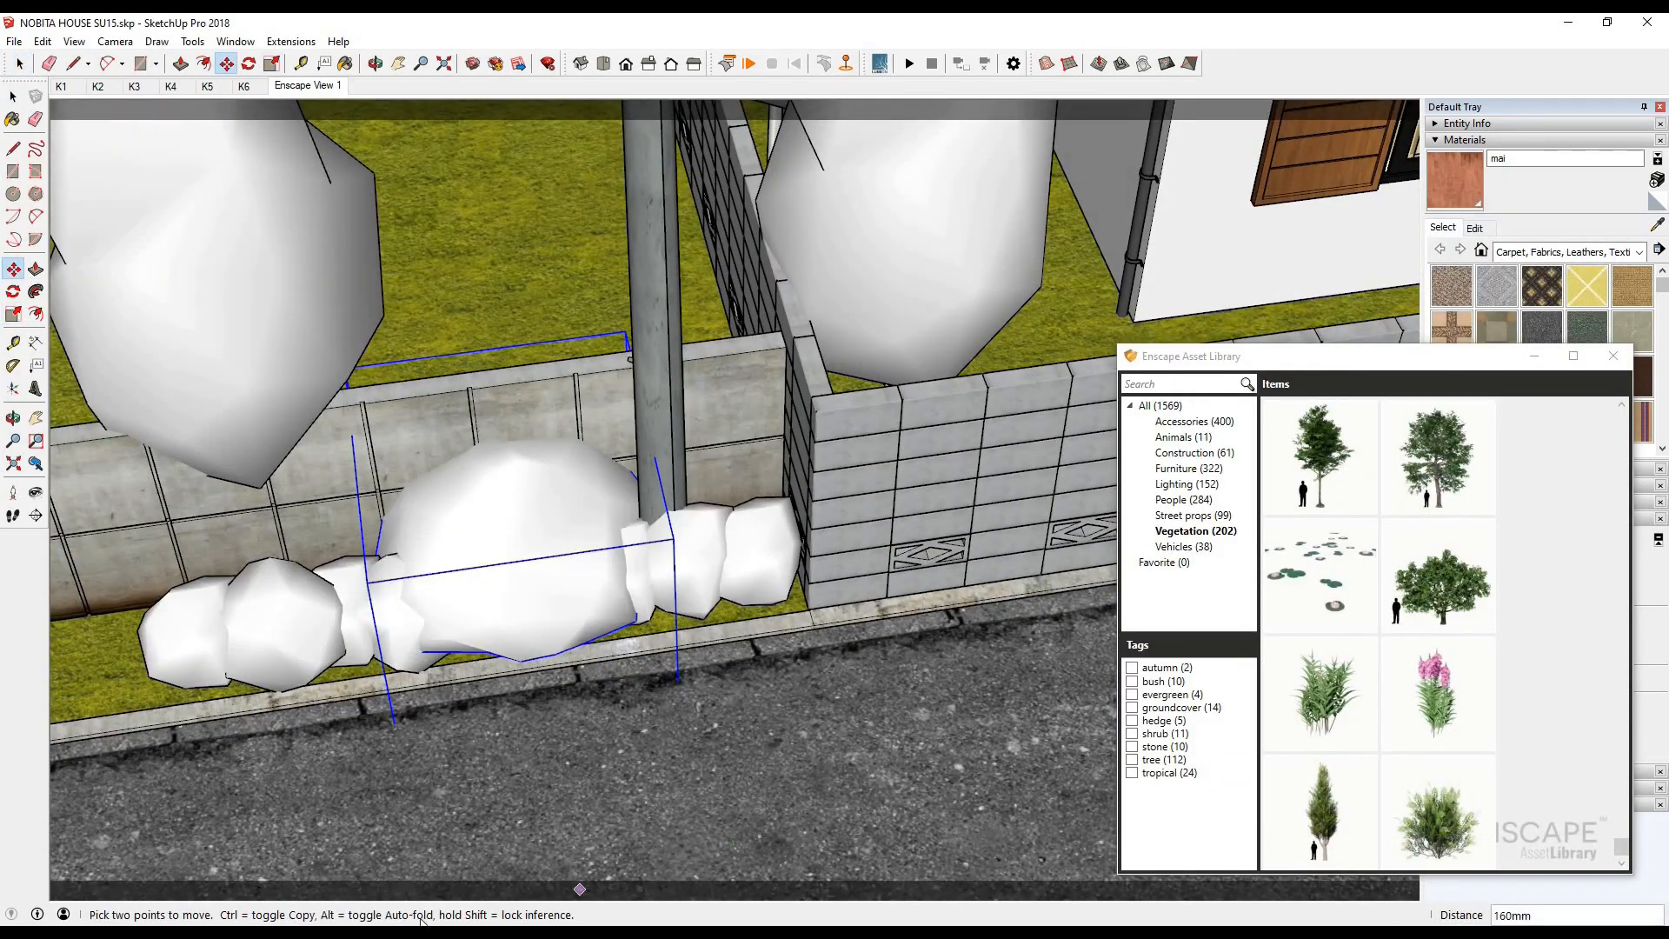
pyautogui.hotkey('alt', 'Tab')
# - Move the tree on the lawn's outer corner behind the low wall by about 412 mm and check the render
pyautogui.scroll(-3, 494, 677)
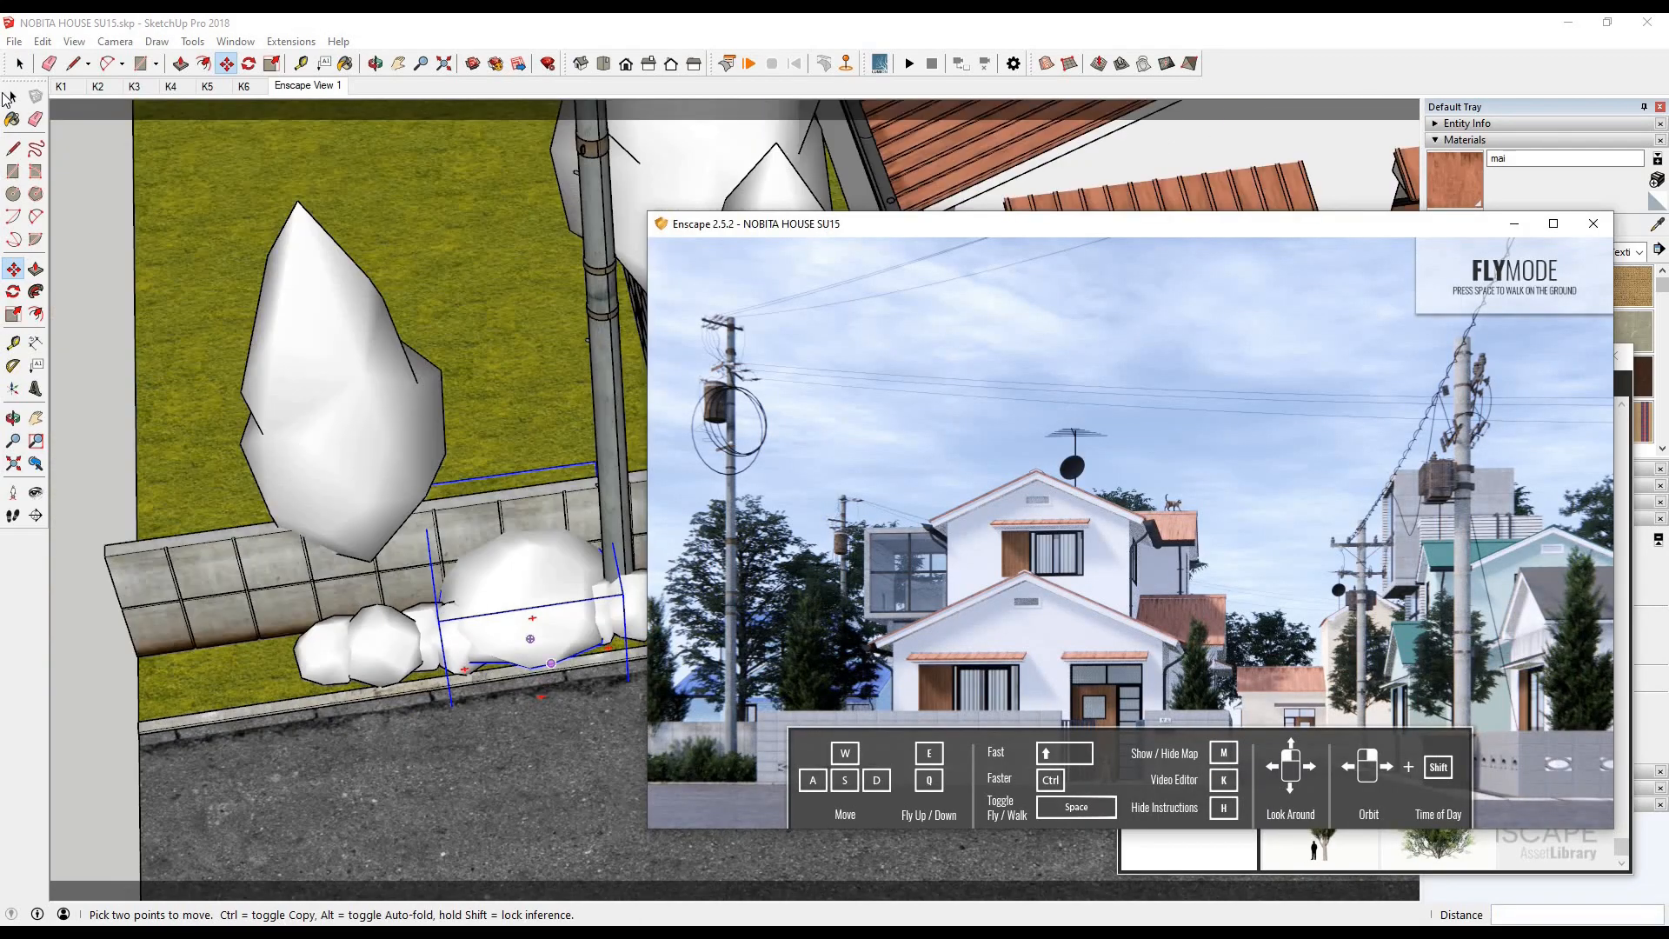
pyautogui.click(13, 97)
pyautogui.click(335, 391)
pyautogui.press('m')
pyautogui.moveTo(392, 339); pyautogui.dragTo(461, 432, button='middle')
pyautogui.click(462, 432)
pyautogui.hotkey('alt', 'Tab')
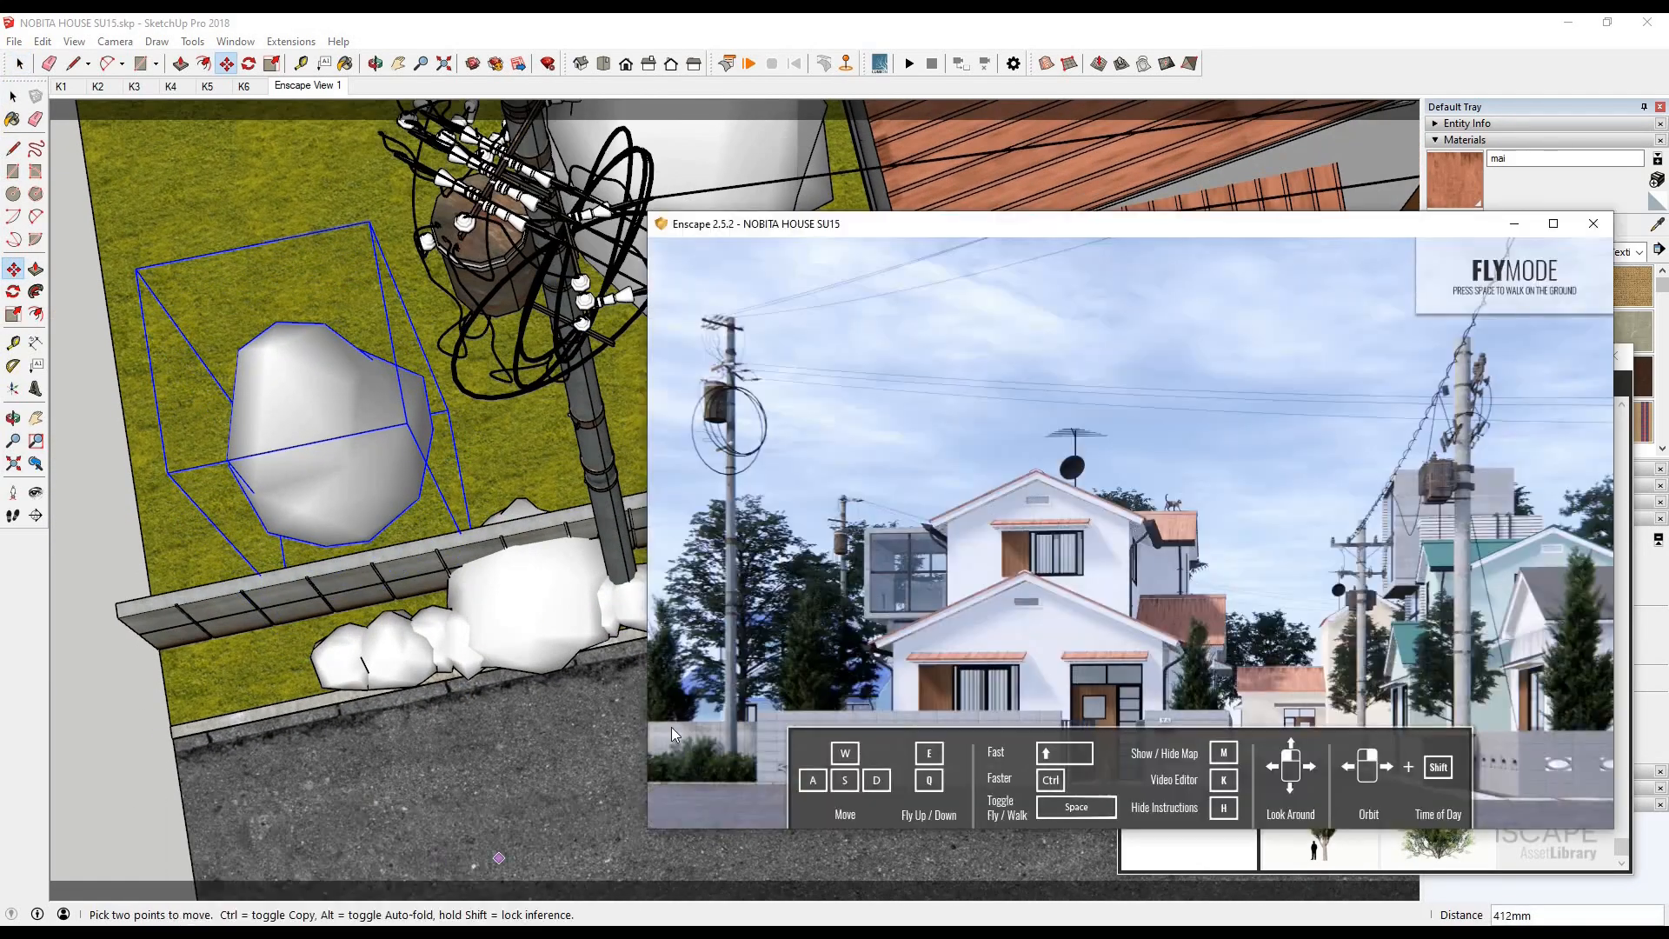
# - Hide the navigation instructions overlay in the Enscape render and reposition the render window
pyautogui.moveTo(1196, 235); pyautogui.dragTo(1161, 218)
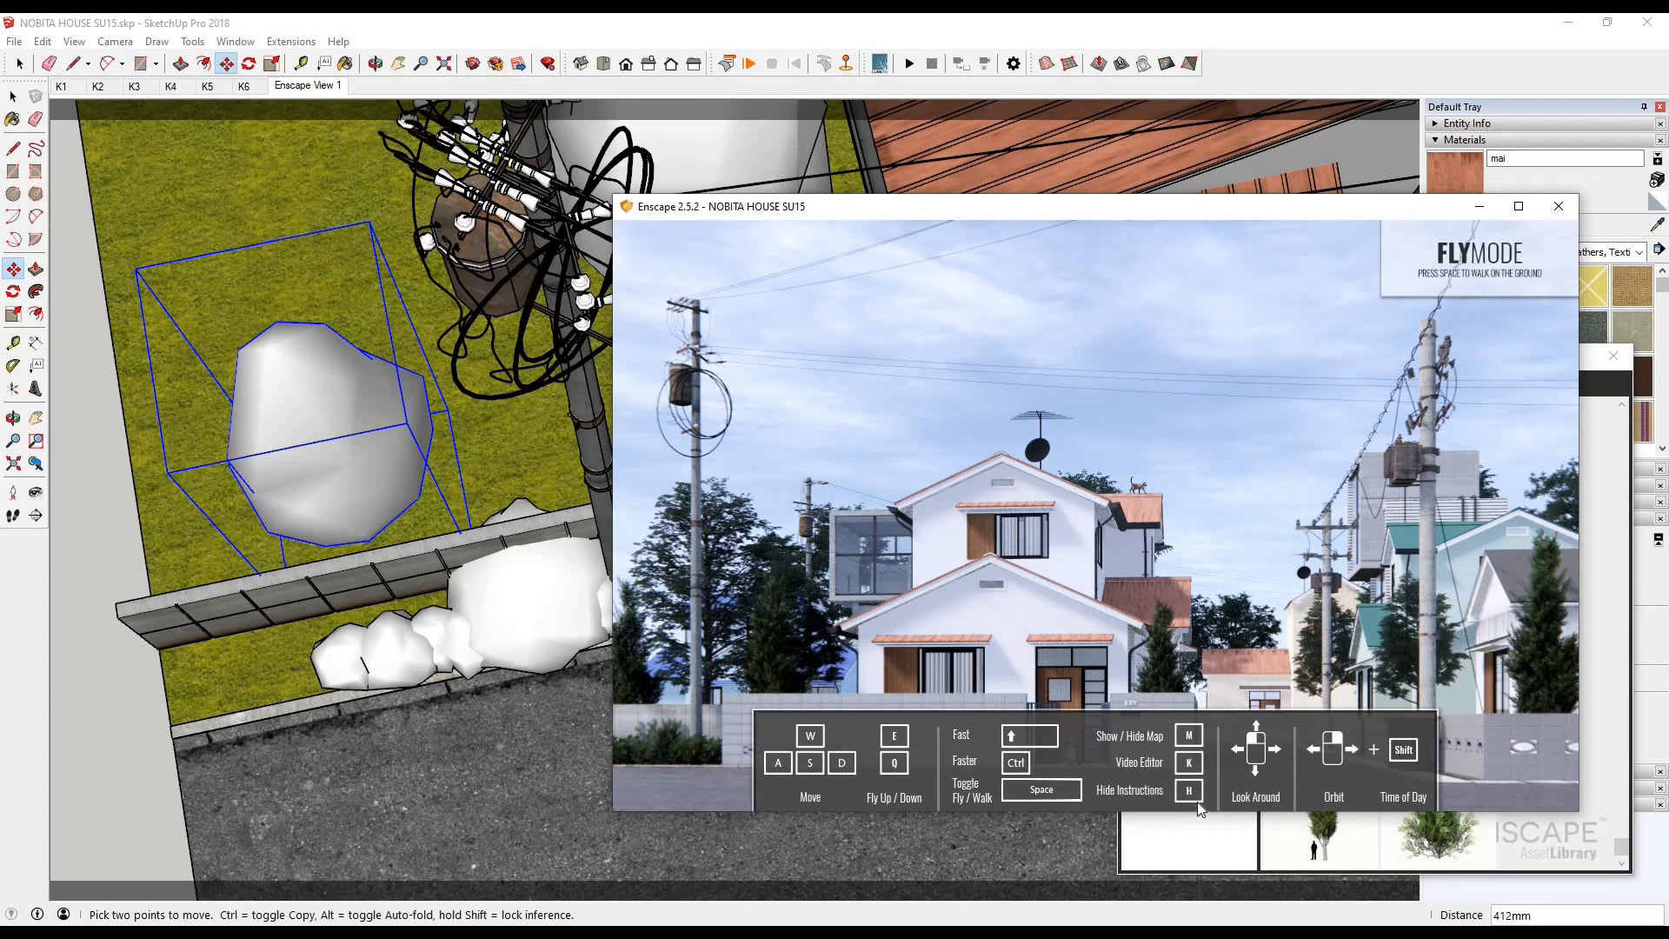
pyautogui.press('h')
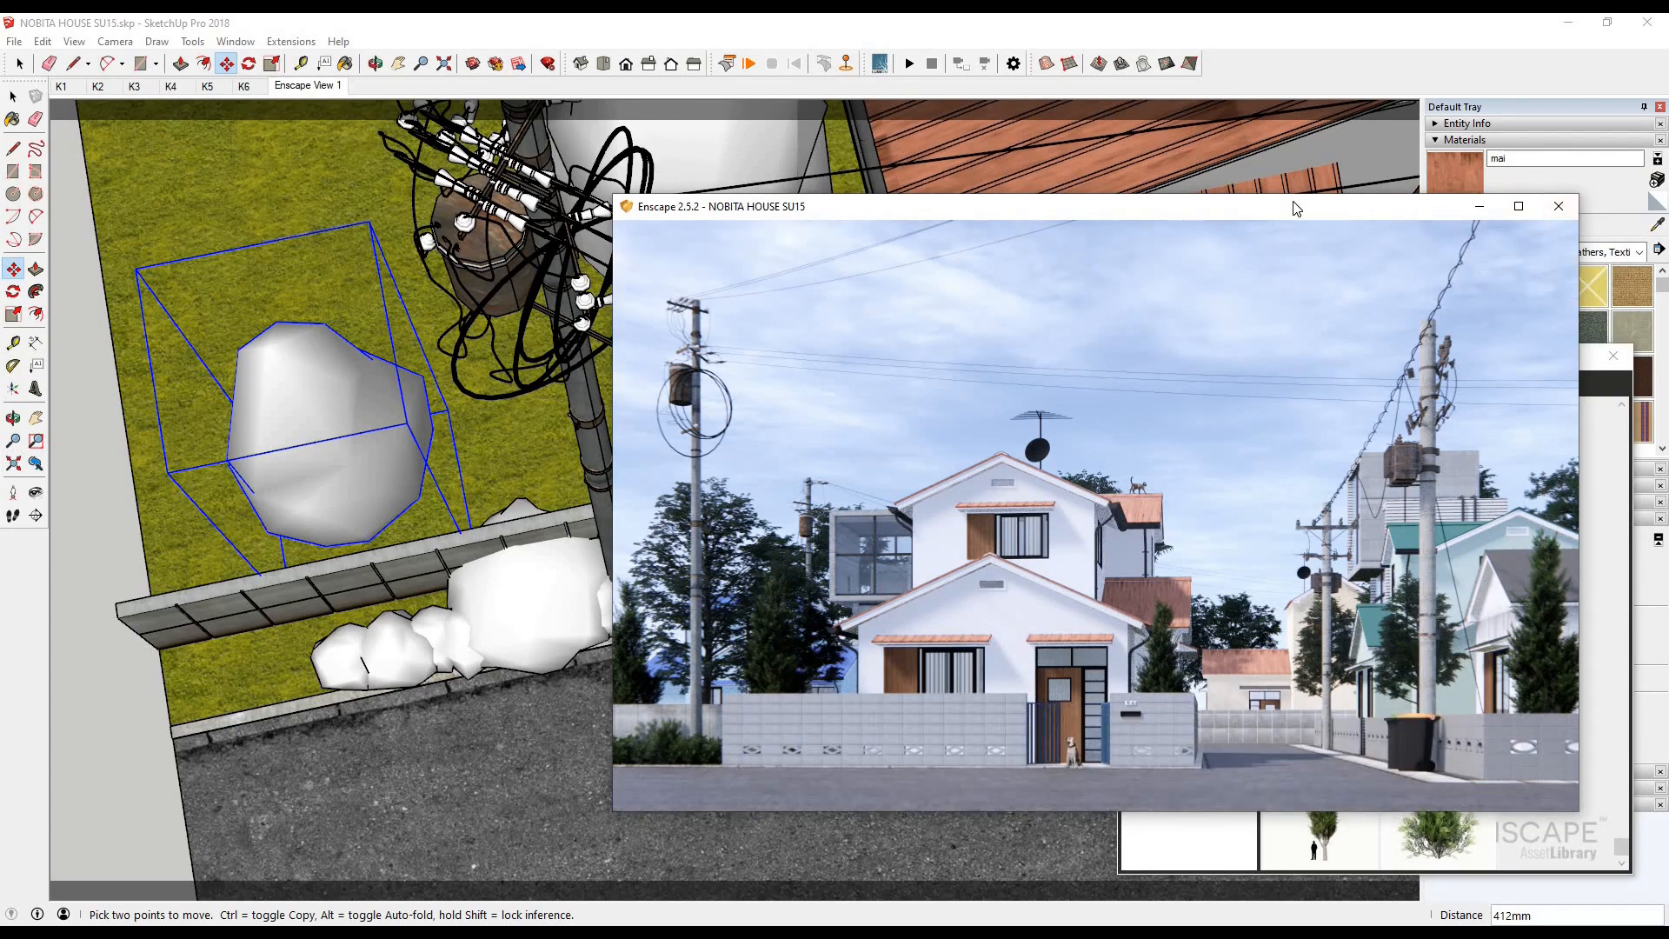
pyautogui.moveTo(1293, 209); pyautogui.dragTo(1192, 199)
# - Copy a tree from the cluster beside the grey building about 45889 mm to the outer corner of the road across from the main house
pyautogui.click(13, 97)
pyautogui.scroll(-3, 243, 469)
pyautogui.scroll(-10, 652, 443)
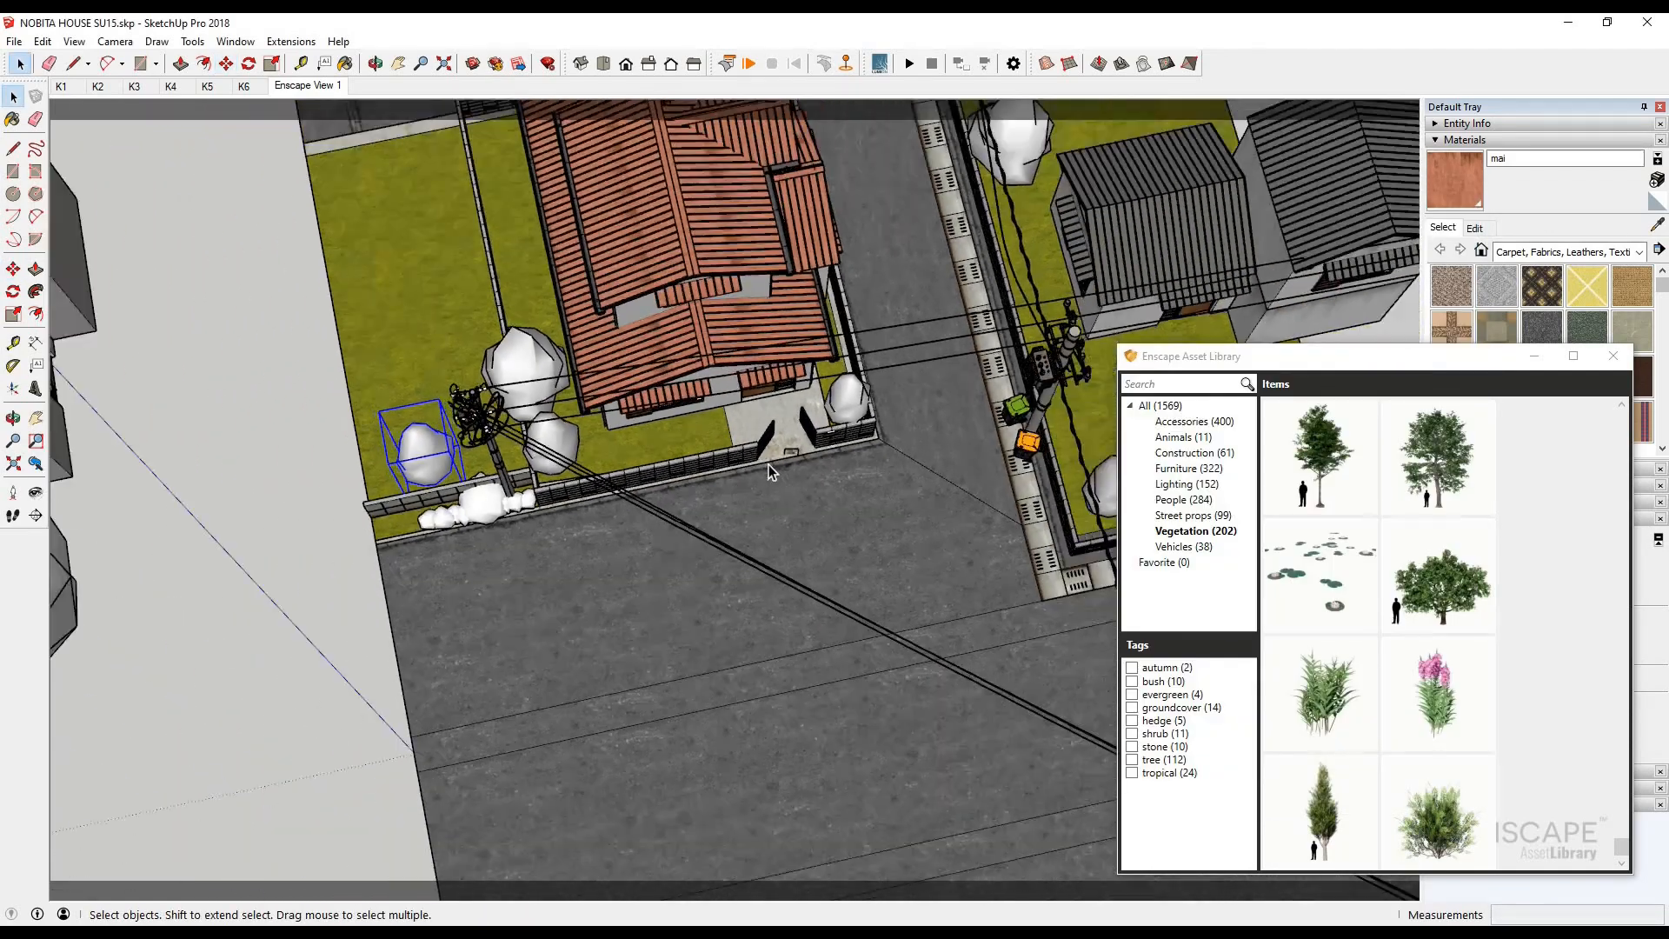
pyautogui.moveTo(348, 426); pyautogui.dragTo(458, 233, button='middle')
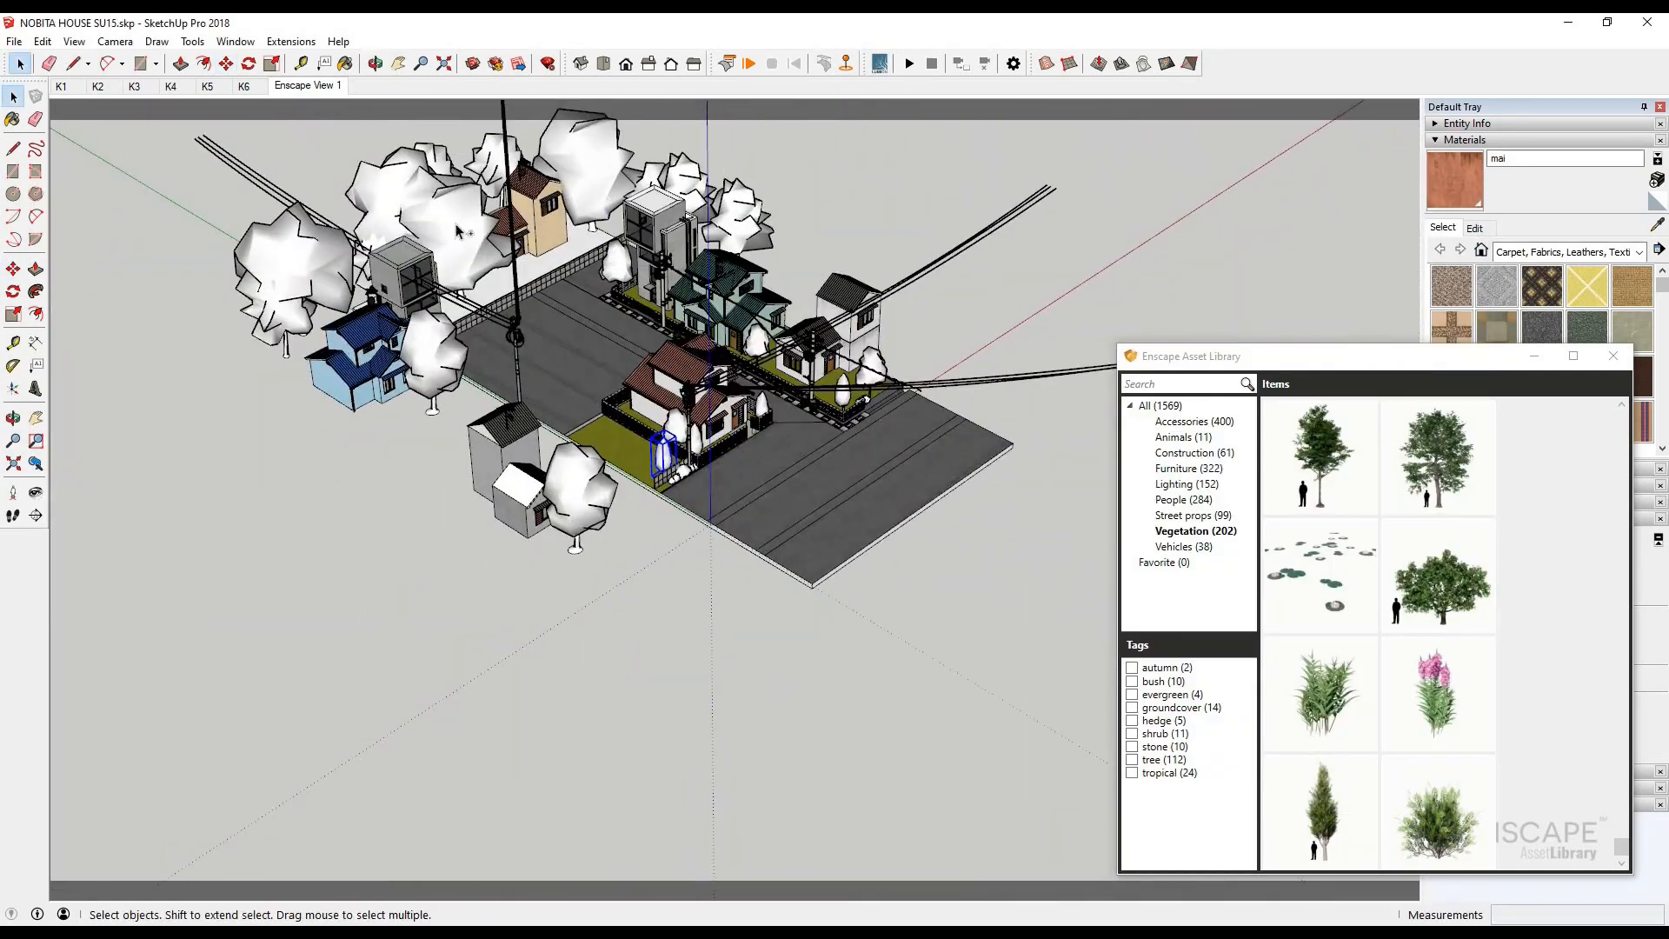
pyautogui.click(726, 202)
pyautogui.scroll(3, 726, 202)
pyautogui.moveTo(869, 374); pyautogui.dragTo(417, 452, button='middle')
pyautogui.click(13, 269)
pyautogui.moveTo(566, 626); pyautogui.dragTo(440, 578, button='middle')
pyautogui.press('ctrl')
pyautogui.click(981, 419)
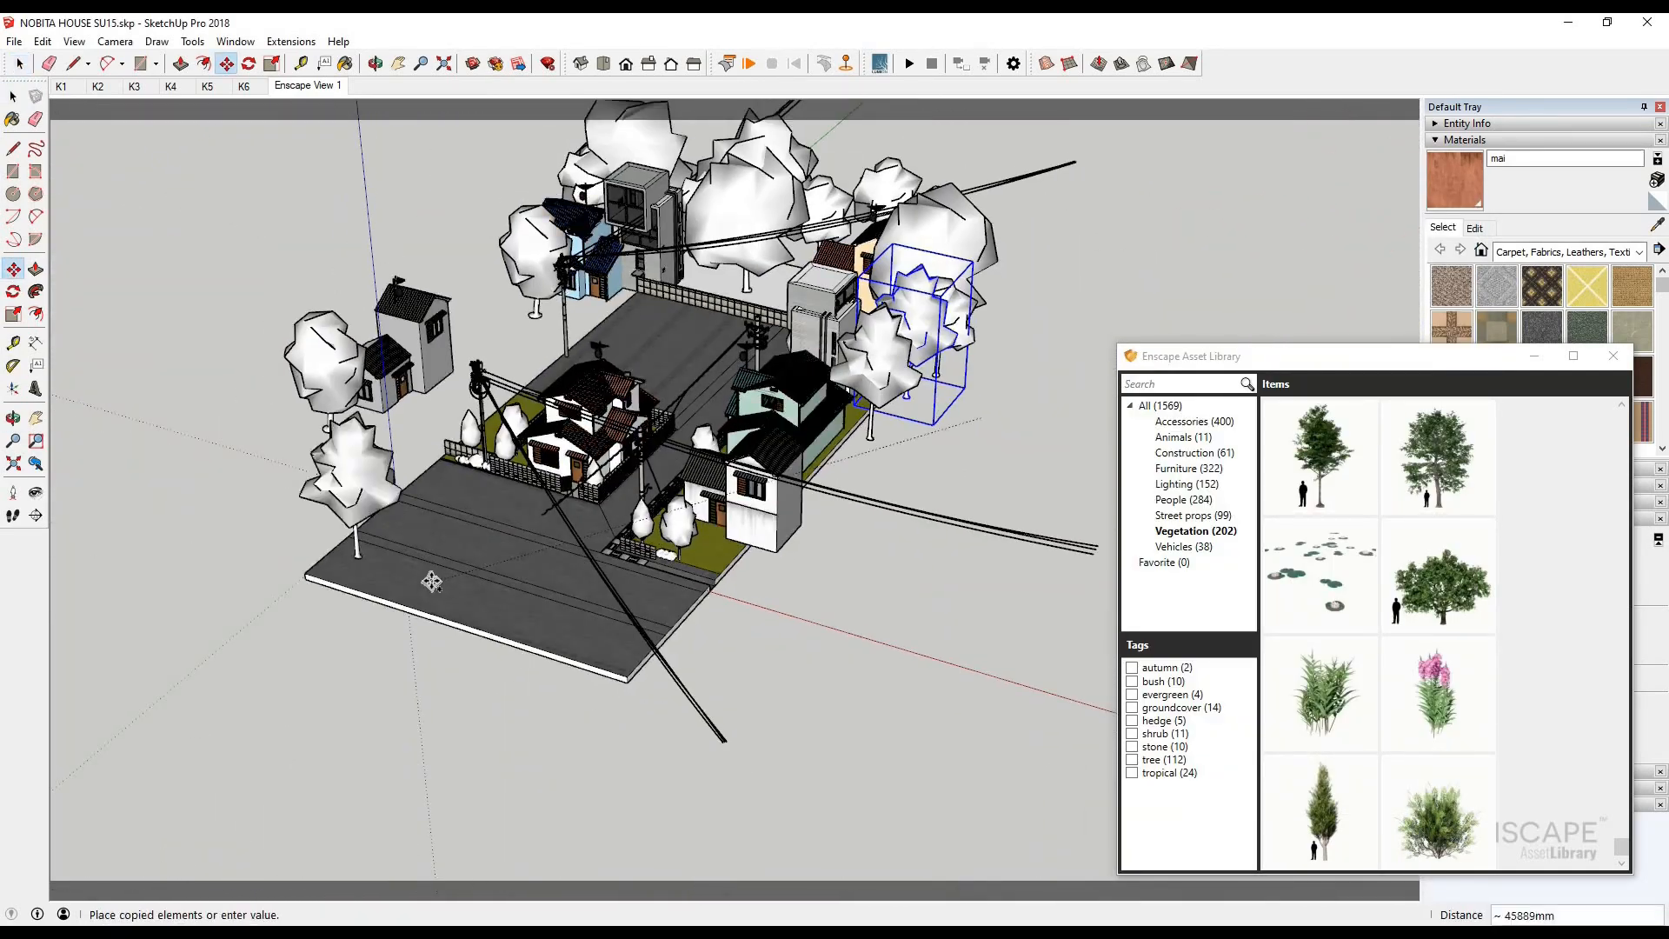
pyautogui.click(432, 581)
# - Scale the copied tree at the road's outer corner up by a factor of 1.70 and check the render
pyautogui.press('space')
pyautogui.moveTo(196, 346); pyautogui.dragTo(172, 316)
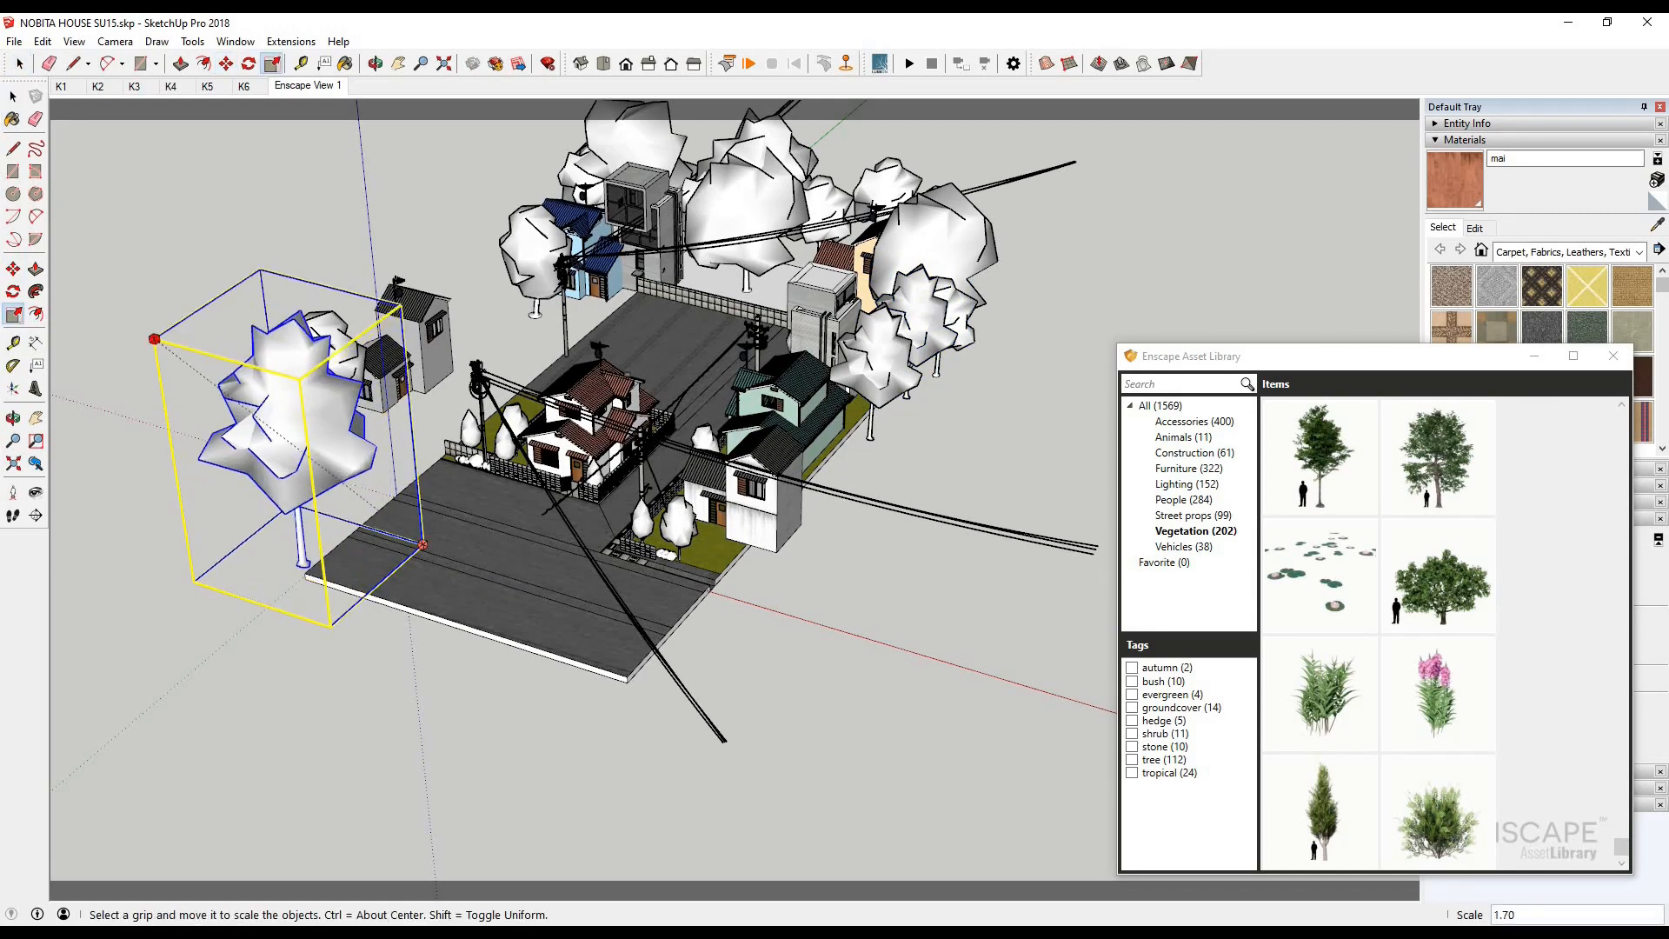
pyautogui.click(447, 872)
# - Place two copies of the enlarged tree near the road's outer edge, the last about 22066 mm away, and check the render
pyautogui.click(18, 101)
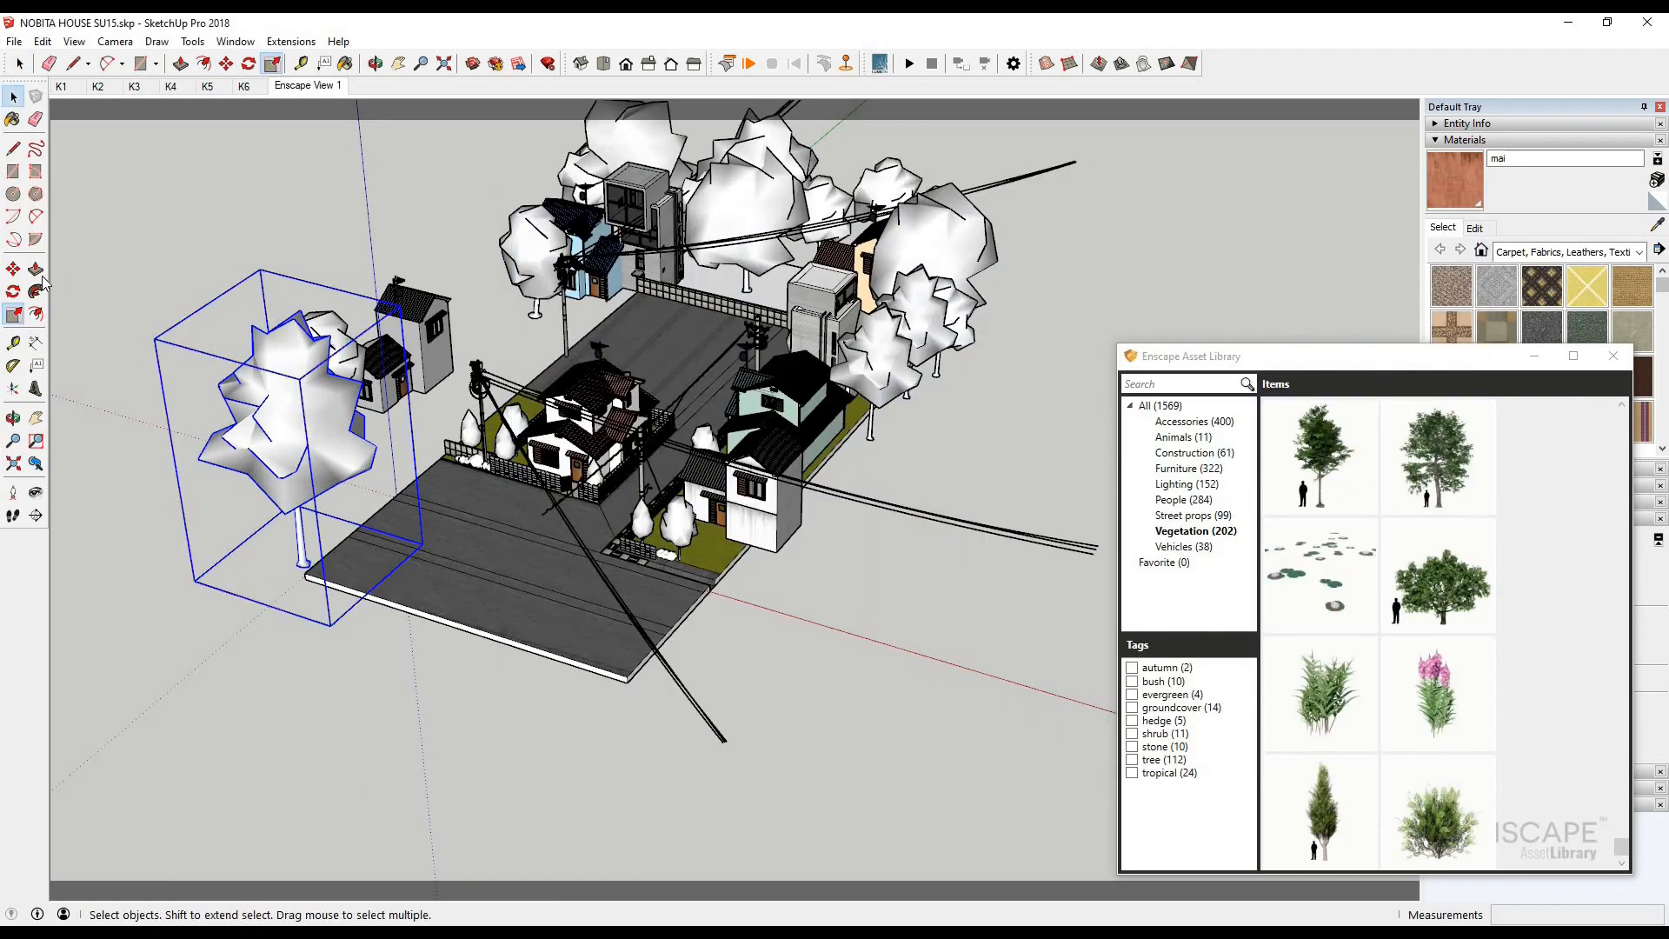
pyautogui.scroll(-1, 365, 513)
pyautogui.press('m')
pyautogui.press('ctrl')
pyautogui.click(339, 743)
pyautogui.click(365, 669)
pyautogui.click(470, 786)
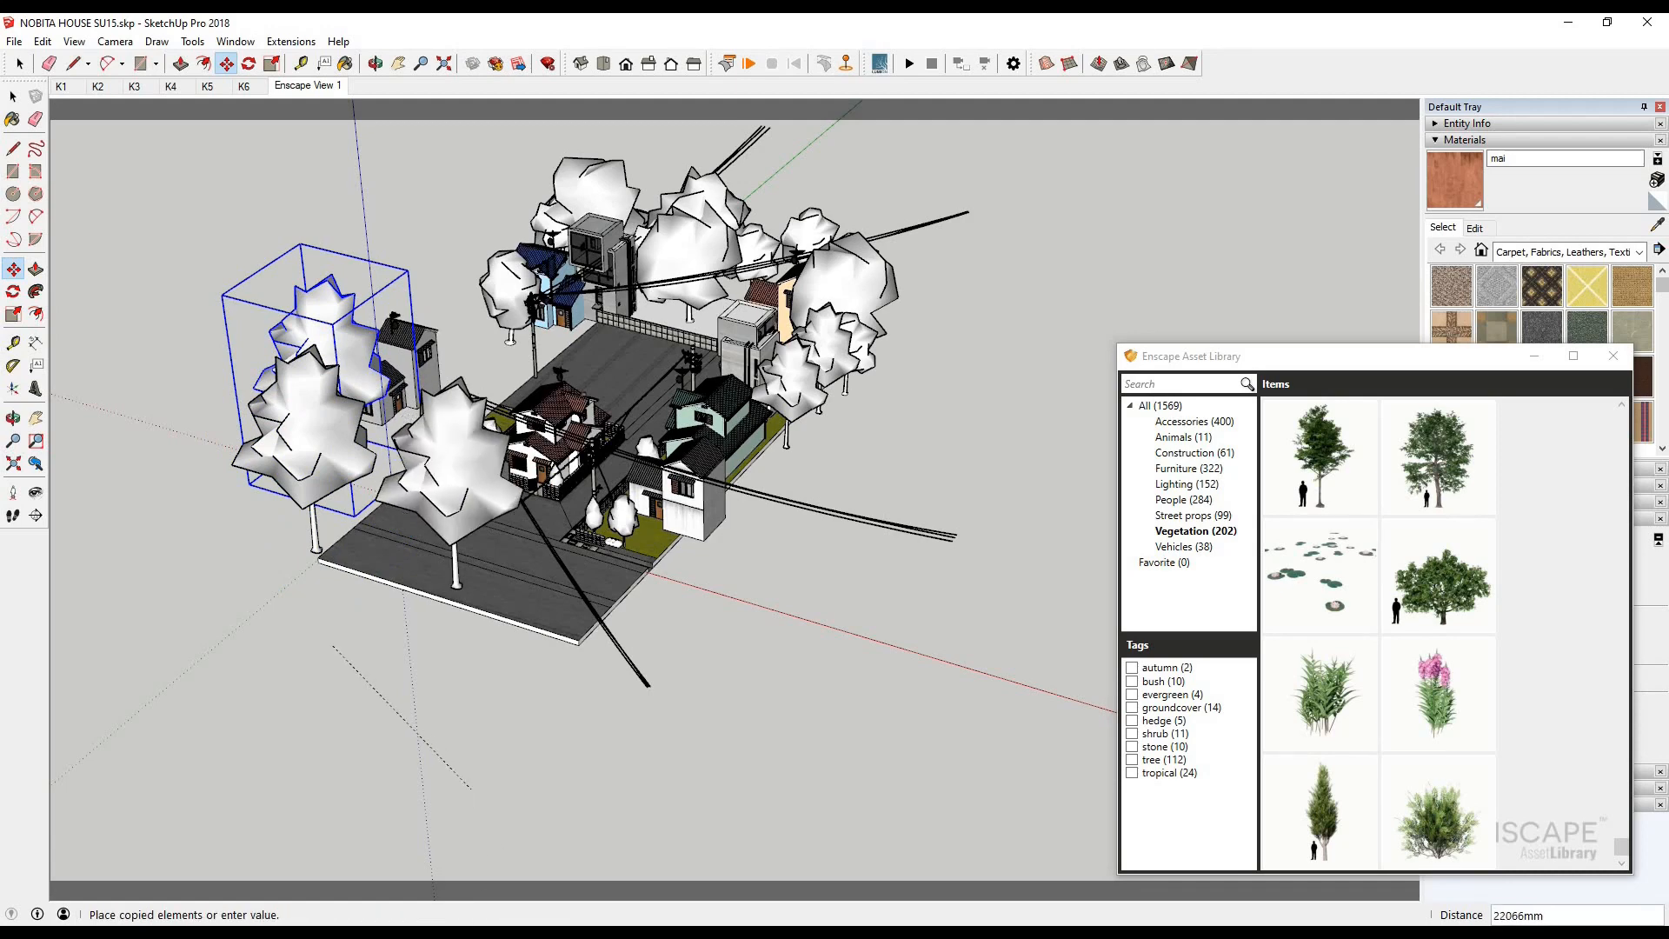
pyautogui.click(403, 922)
pyautogui.click(434, 872)
# - Move the last tree copy about 8959 mm outward past the road's front edge and check the render
pyautogui.click(13, 98)
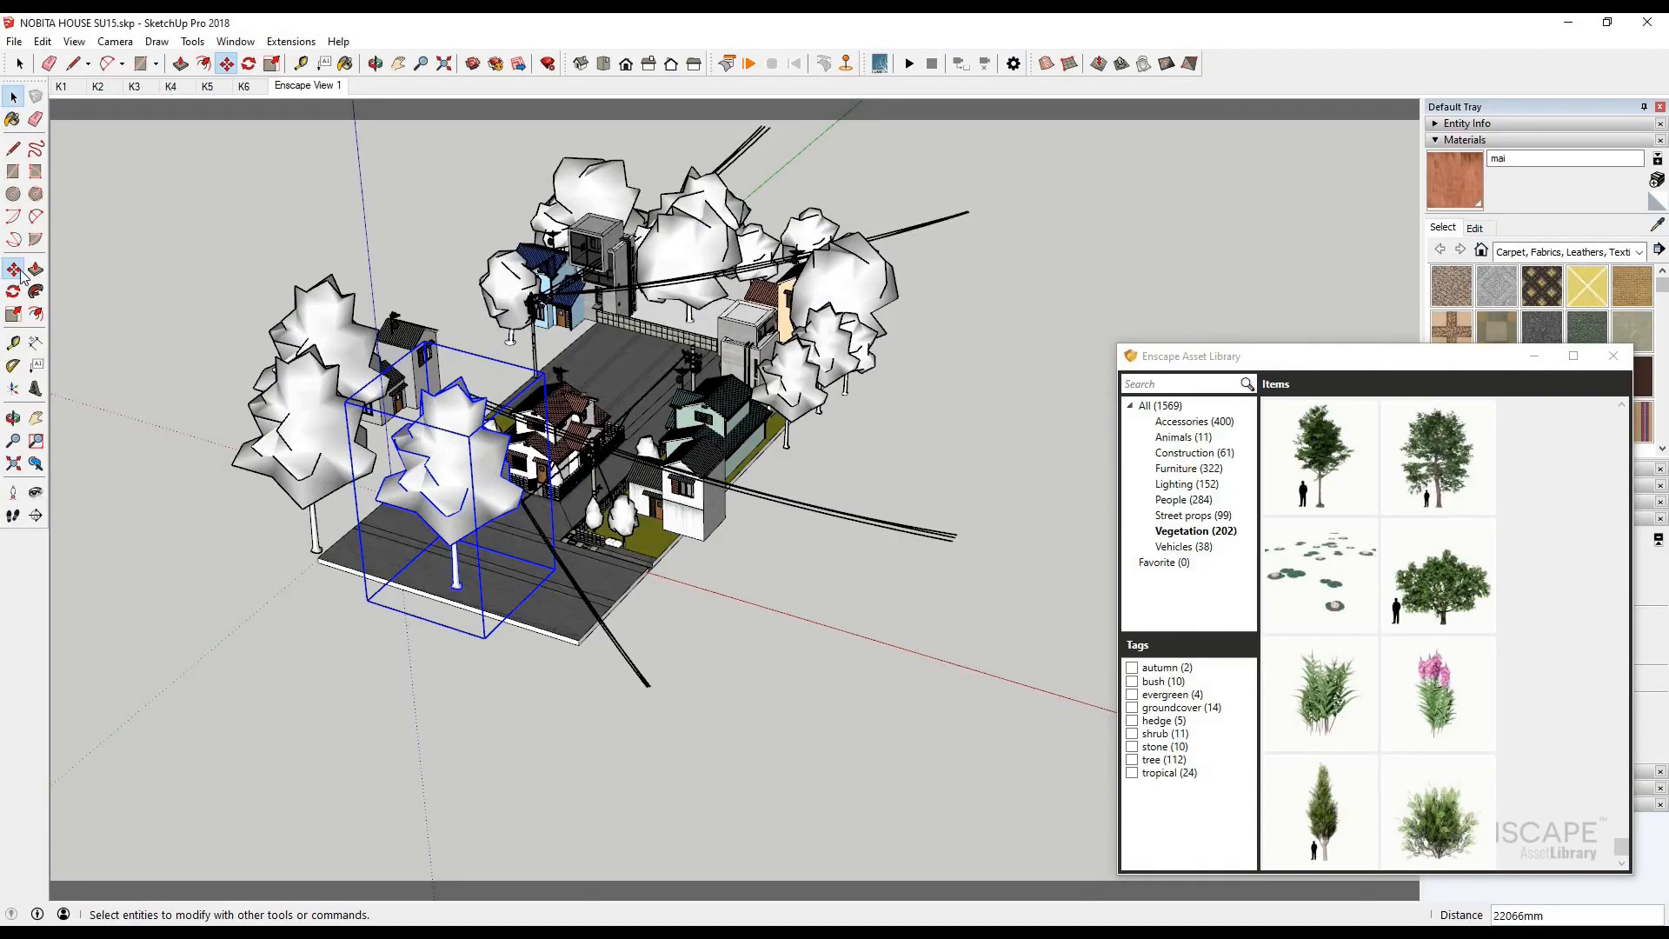
pyautogui.scroll(-1, 387, 487)
pyautogui.press('m')
pyautogui.click(715, 645)
pyautogui.click(650, 686)
pyautogui.click(403, 922)
pyautogui.click(442, 870)
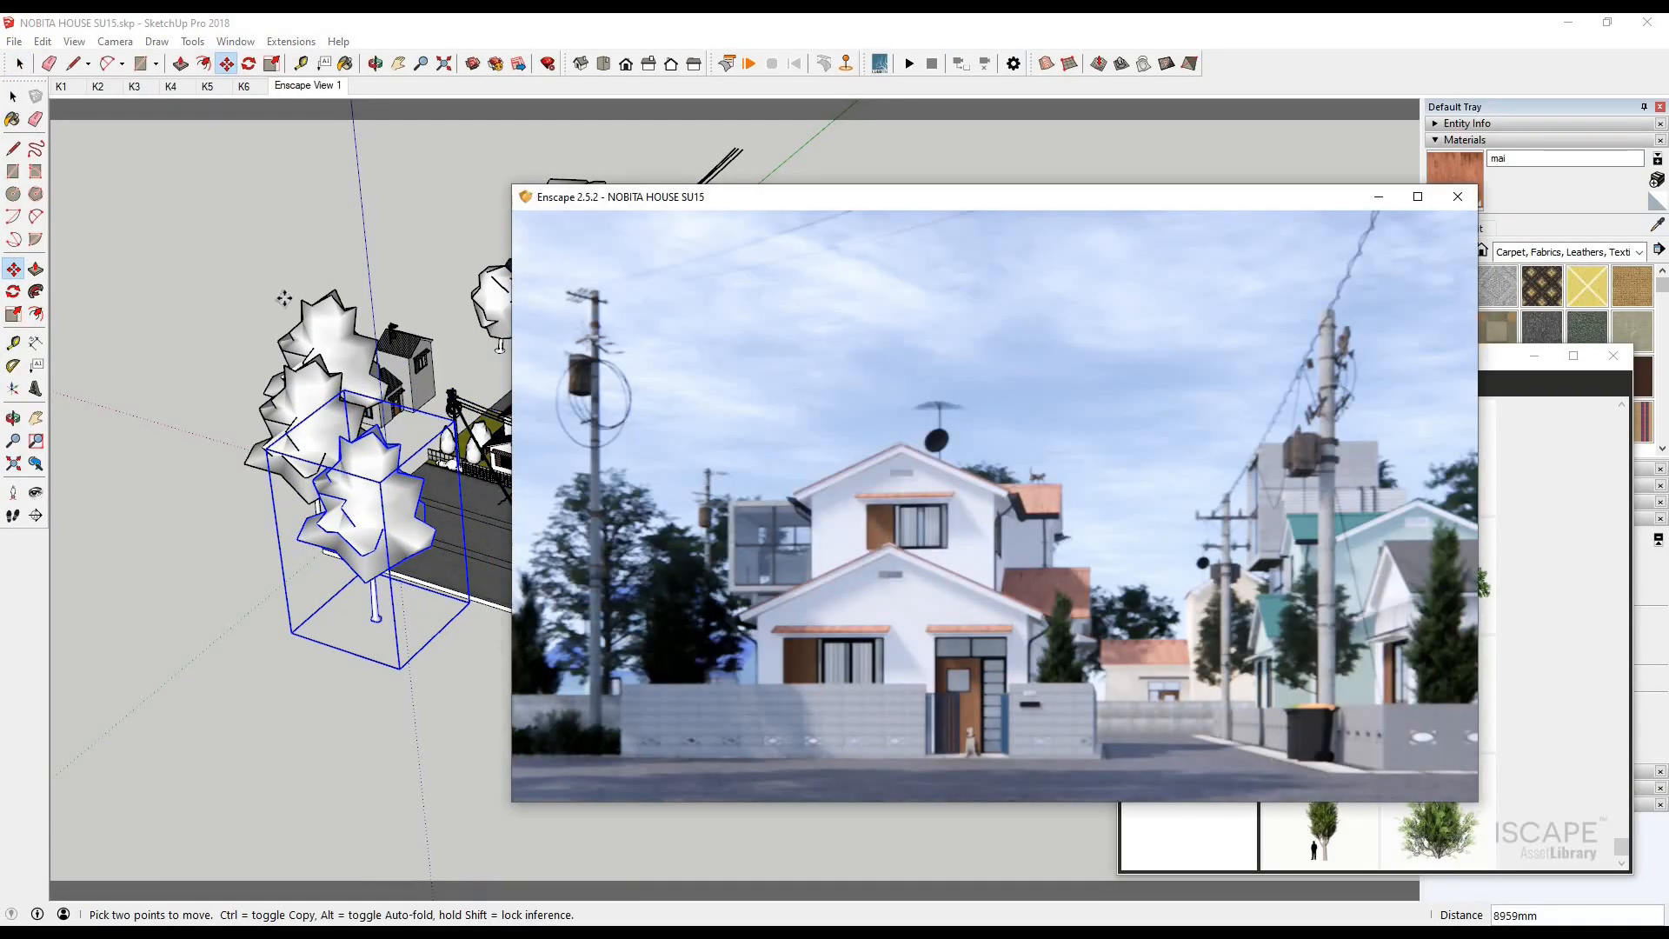
pyautogui.moveTo(984, 561)
pyautogui.mouseDown()
pyautogui.moveTo(967, 563)
pyautogui.moveTo(994, 563)
pyautogui.mouseUp()
# - Copy the tree about 34618 mm to the open ground beside the green-roofed house and check the render
pyautogui.click(11, 99)
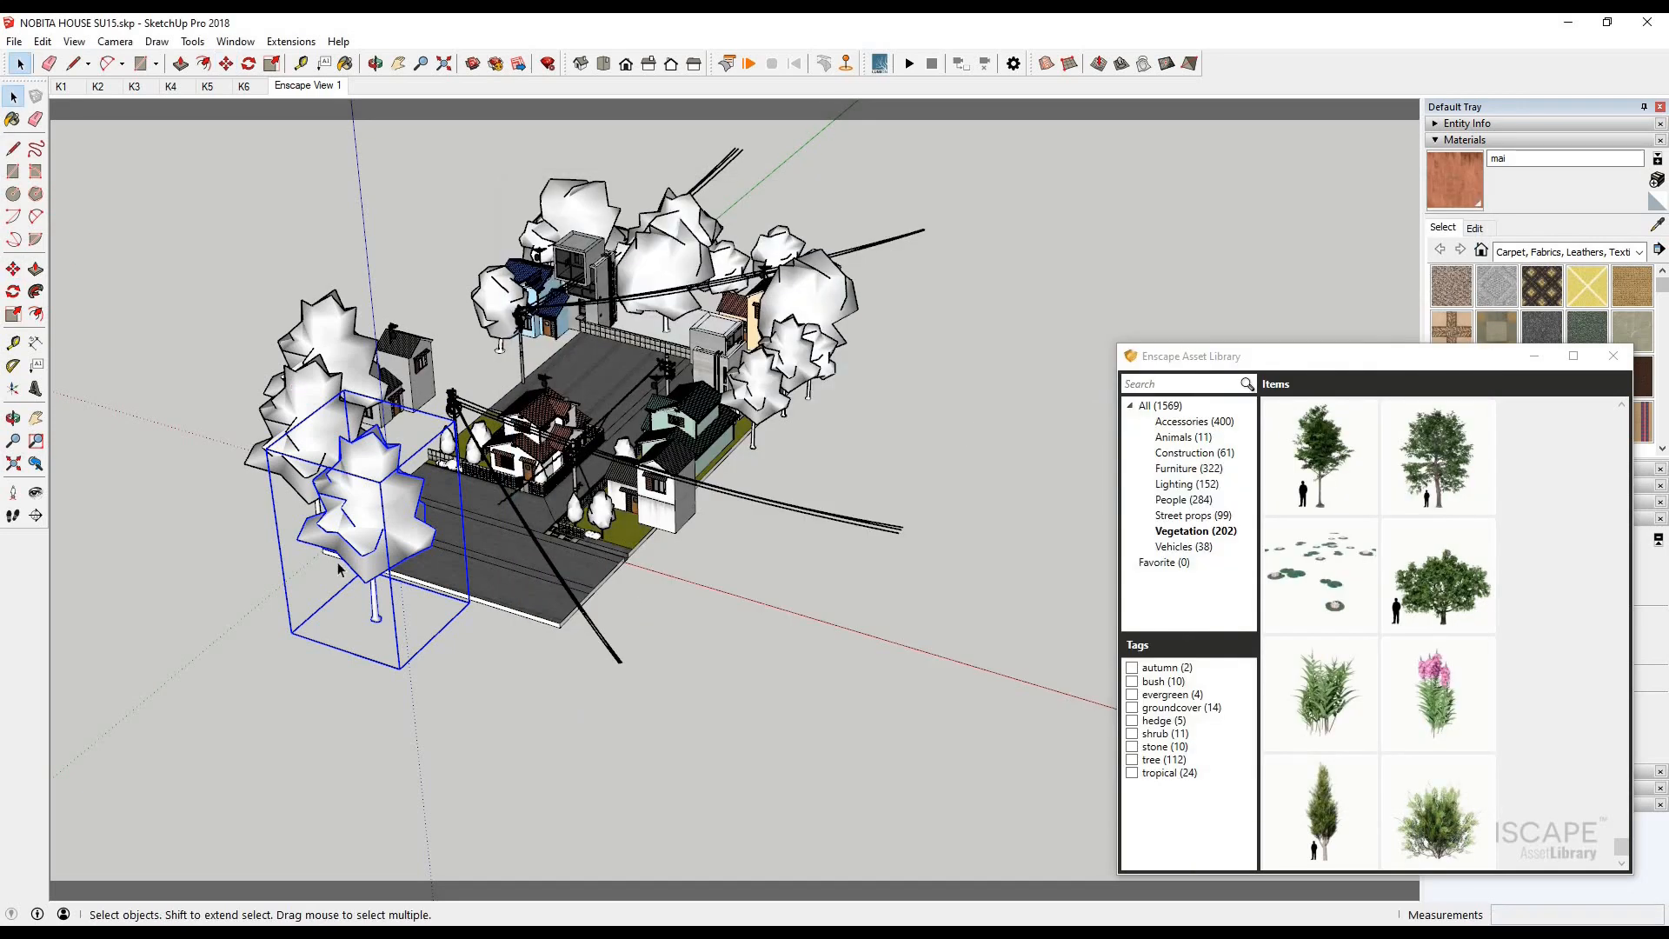
pyautogui.press('m')
pyautogui.hotkey('alt', 'Tab')
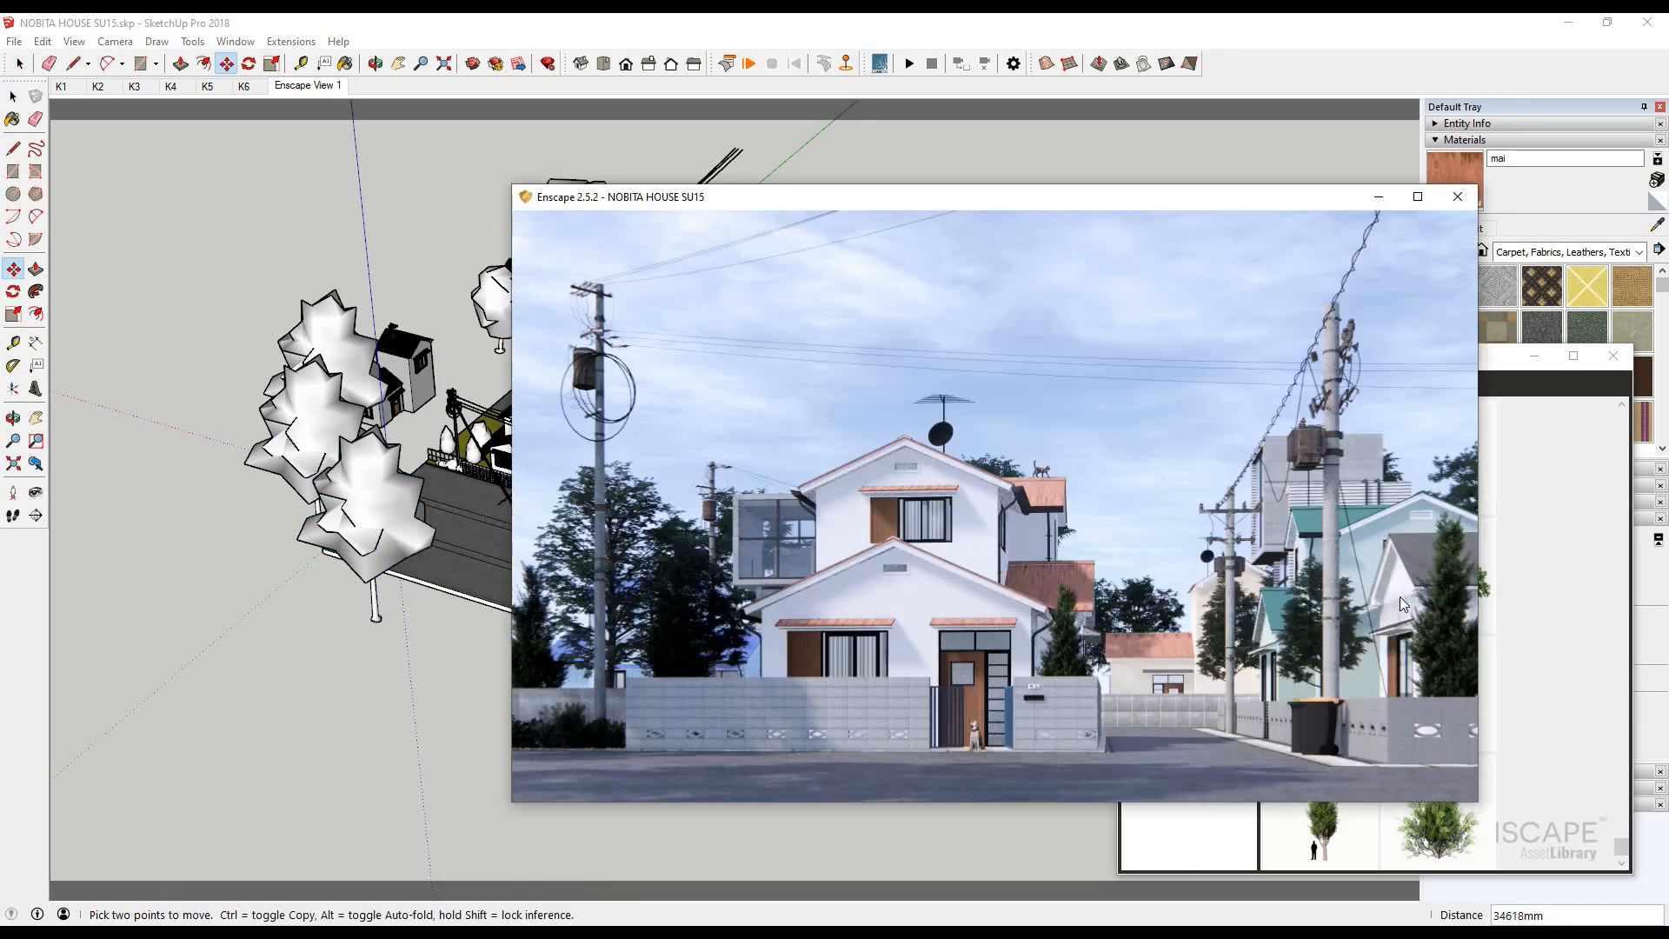
pyautogui.click(15, 104)
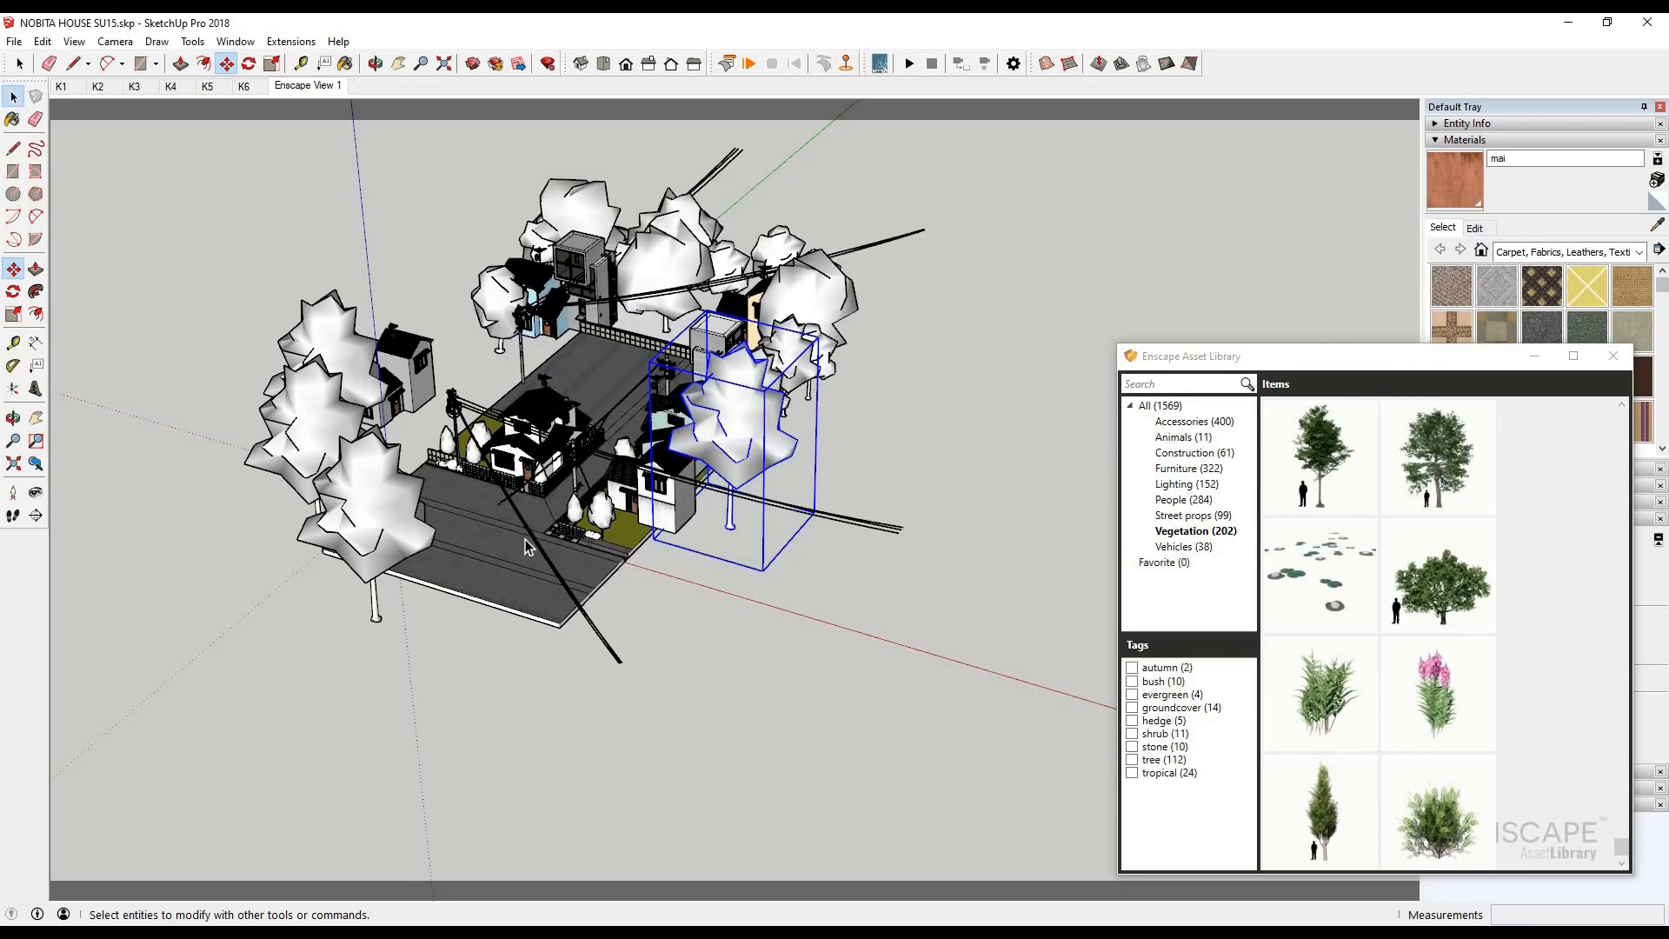
# - Open the Enscape material editor and sample the kinh glass material from the main house's front door
pyautogui.scroll(12, 599, 417)
pyautogui.click(292, 42)
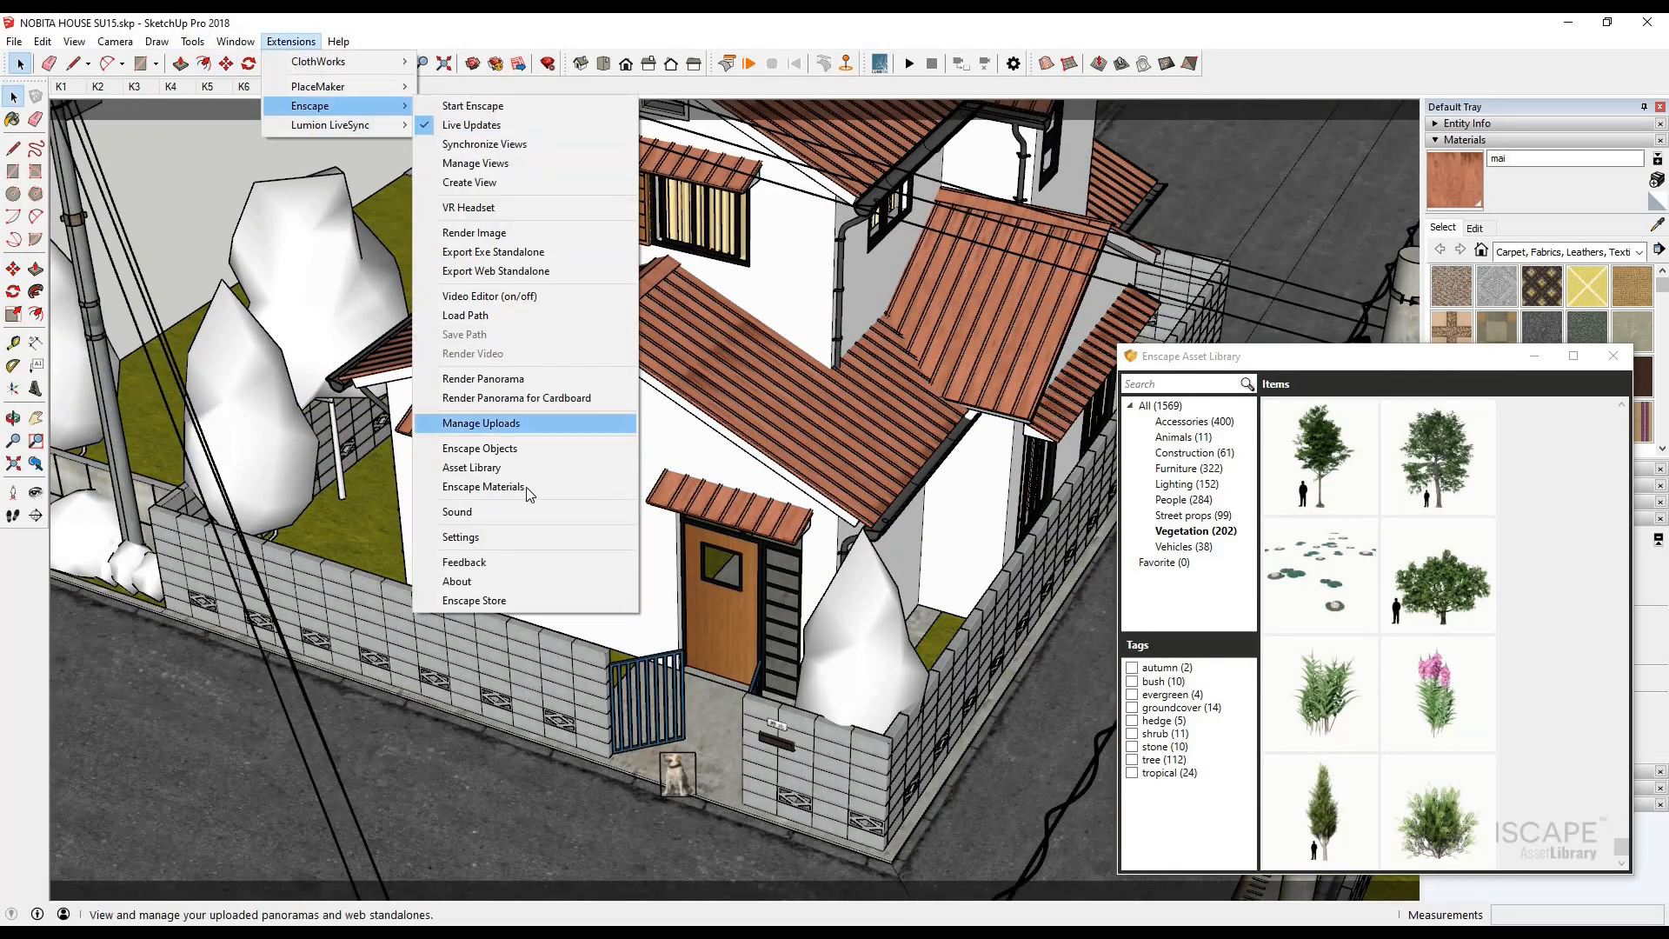
pyautogui.click(529, 490)
pyautogui.click(1659, 227)
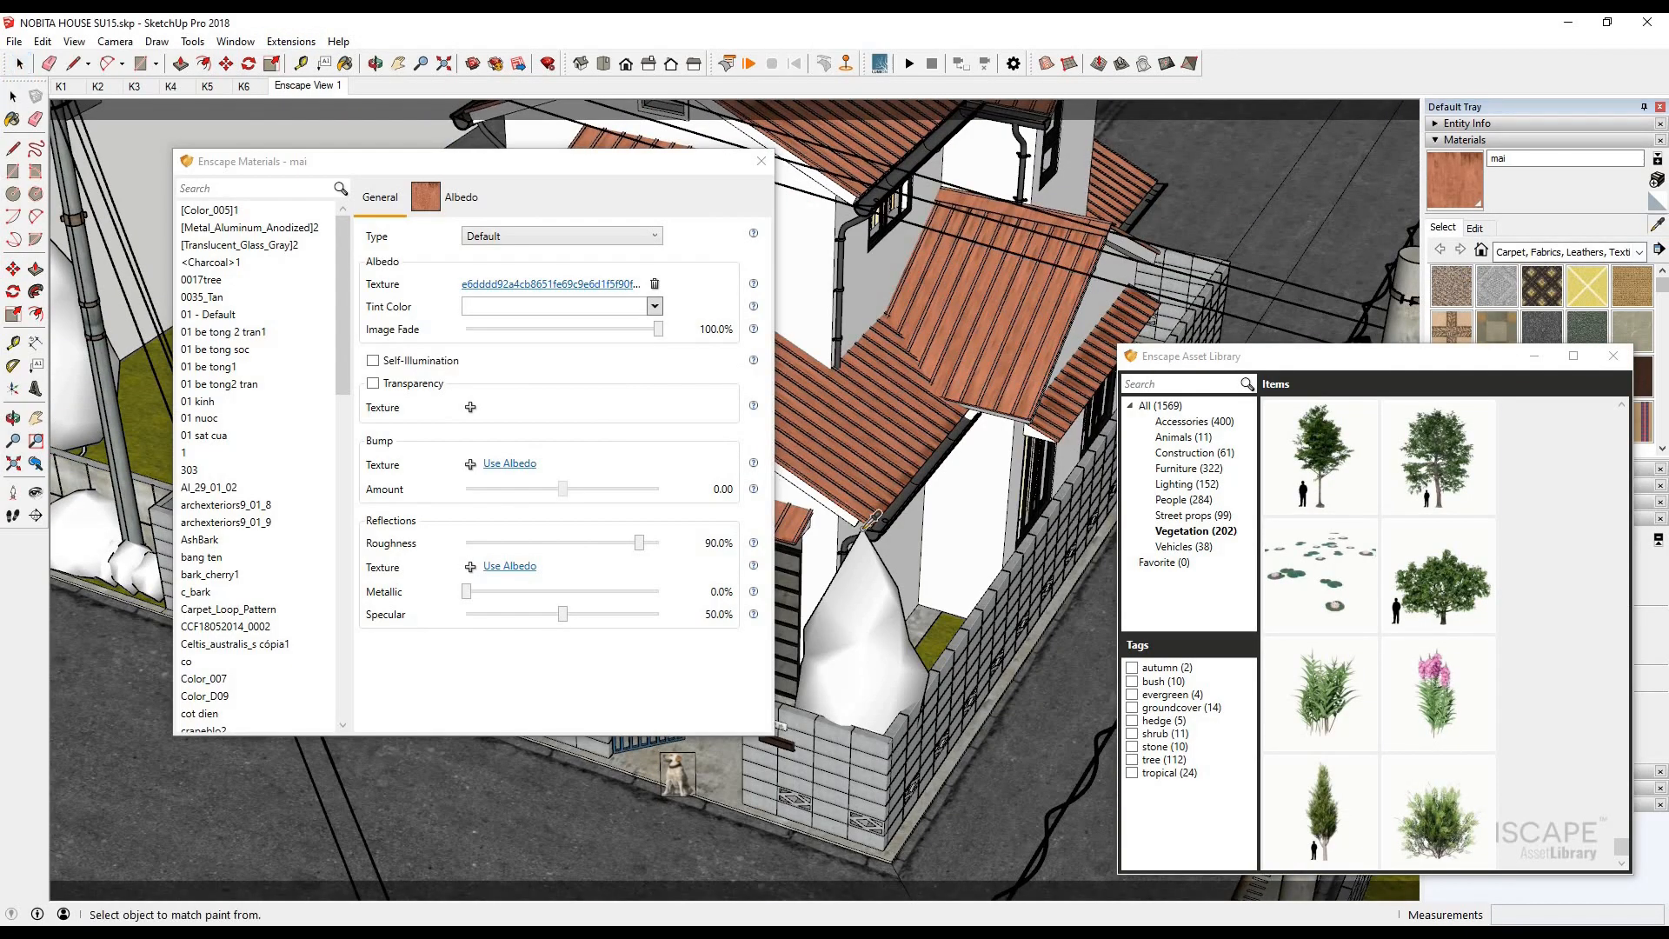
pyautogui.scroll(5, 697, 514)
pyautogui.click(910, 549)
# - Raise the opacity of the kinh glass material to 95.0% and bring up the render to check it
pyautogui.click(452, 619)
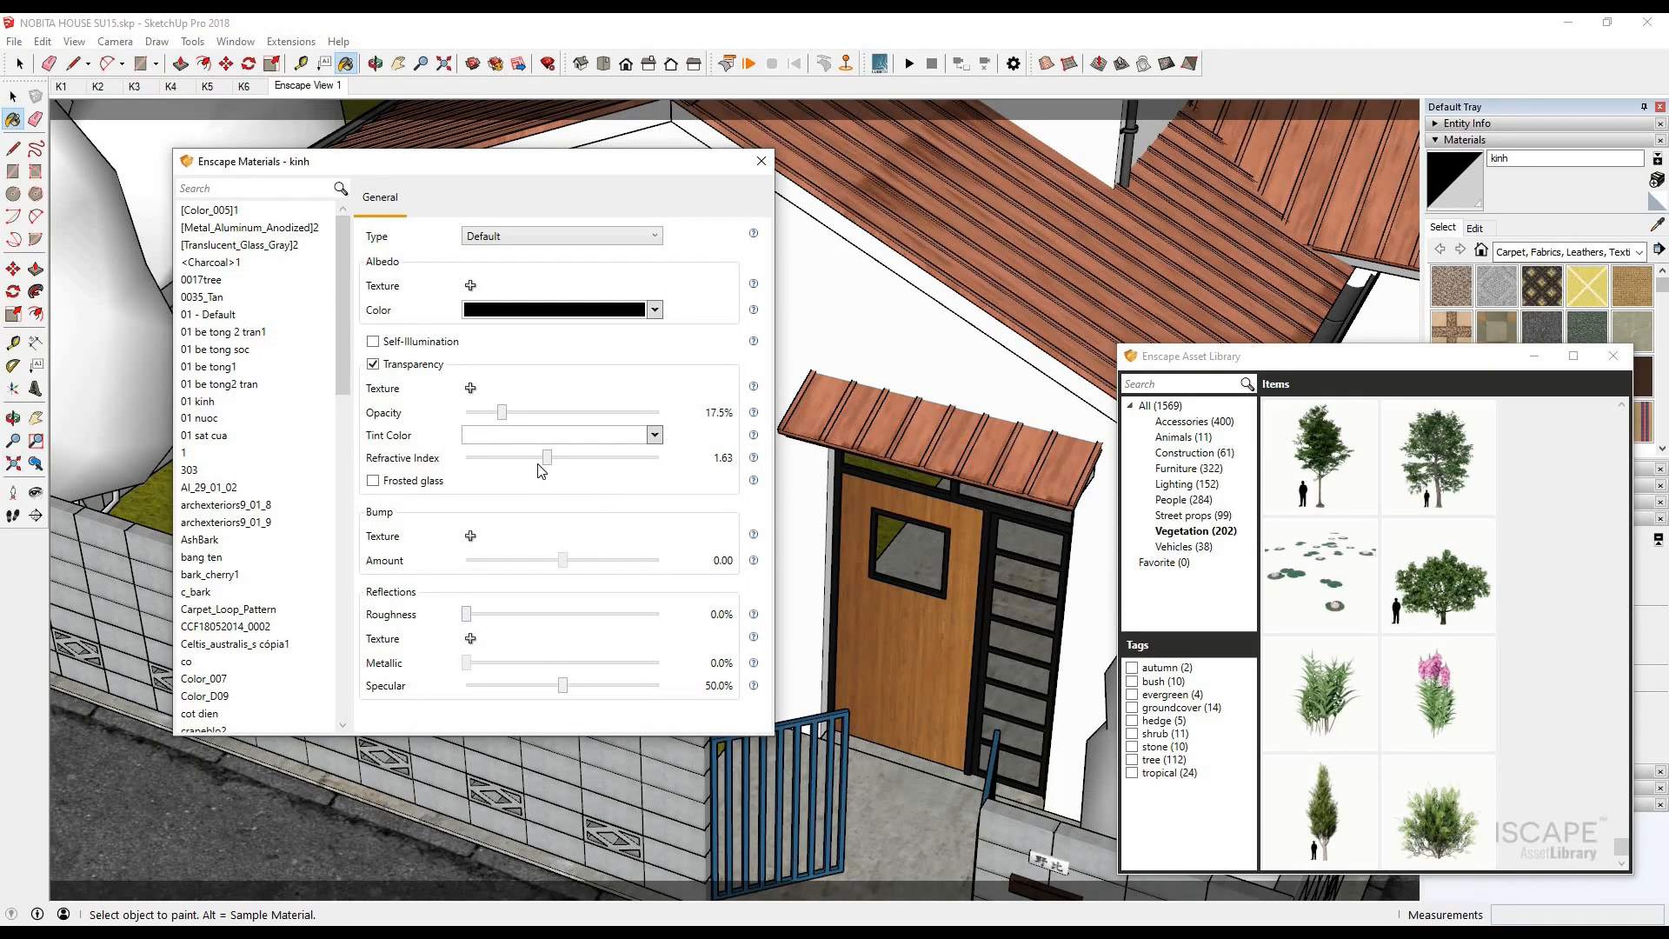
pyautogui.moveTo(403, 932)
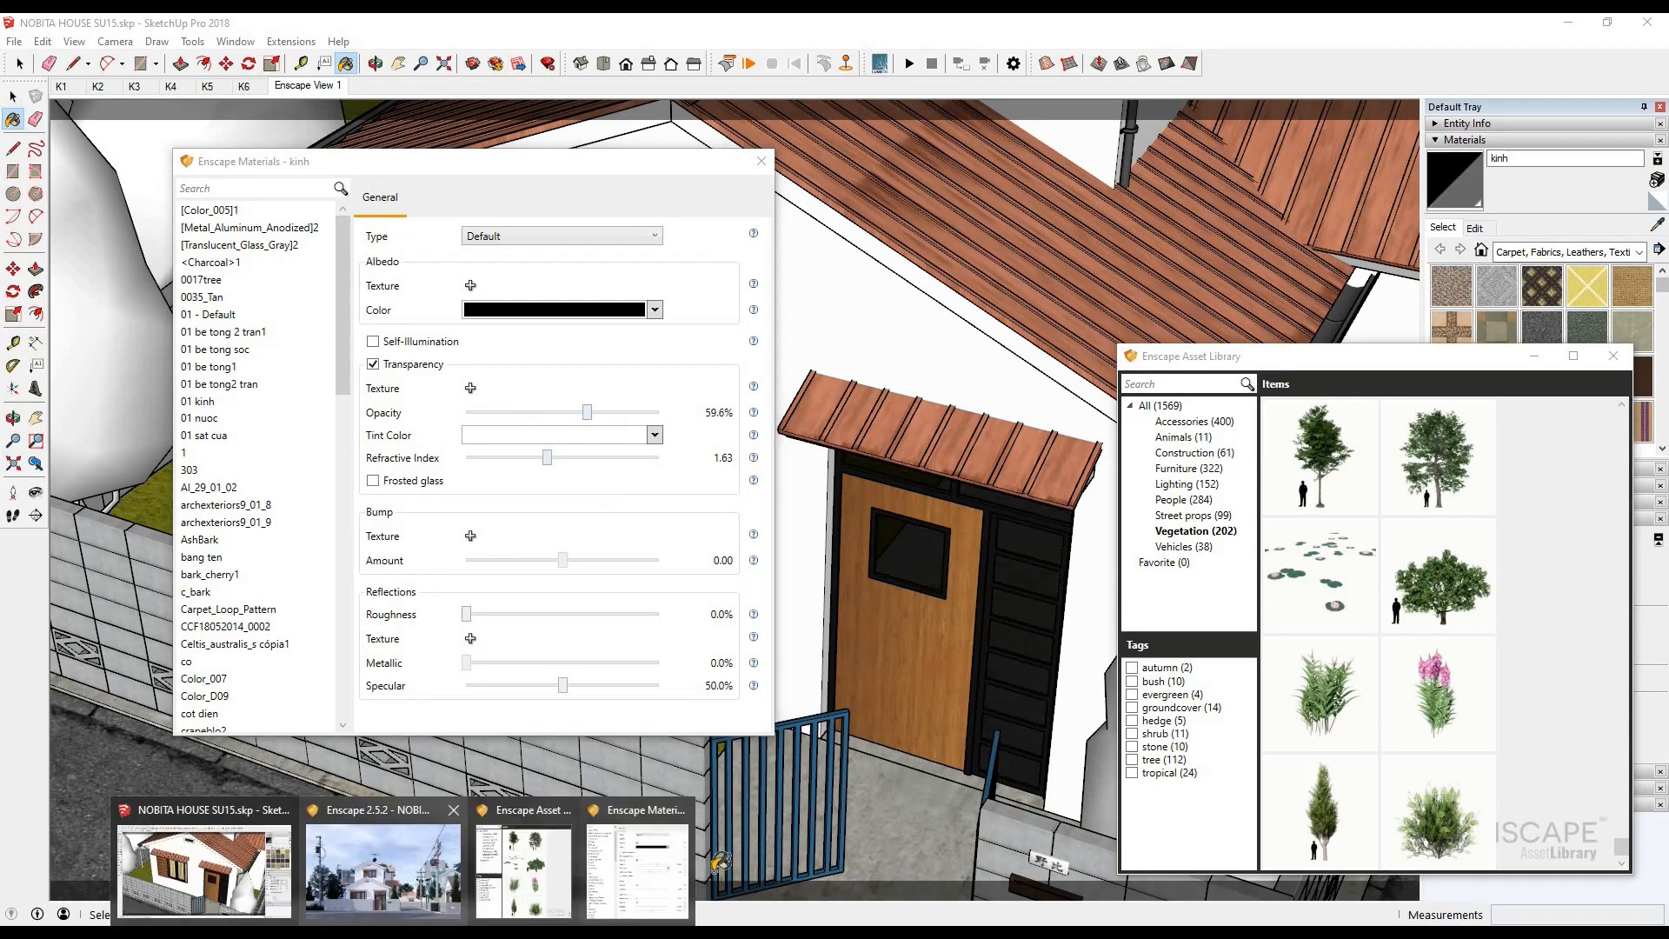
pyautogui.click(383, 865)
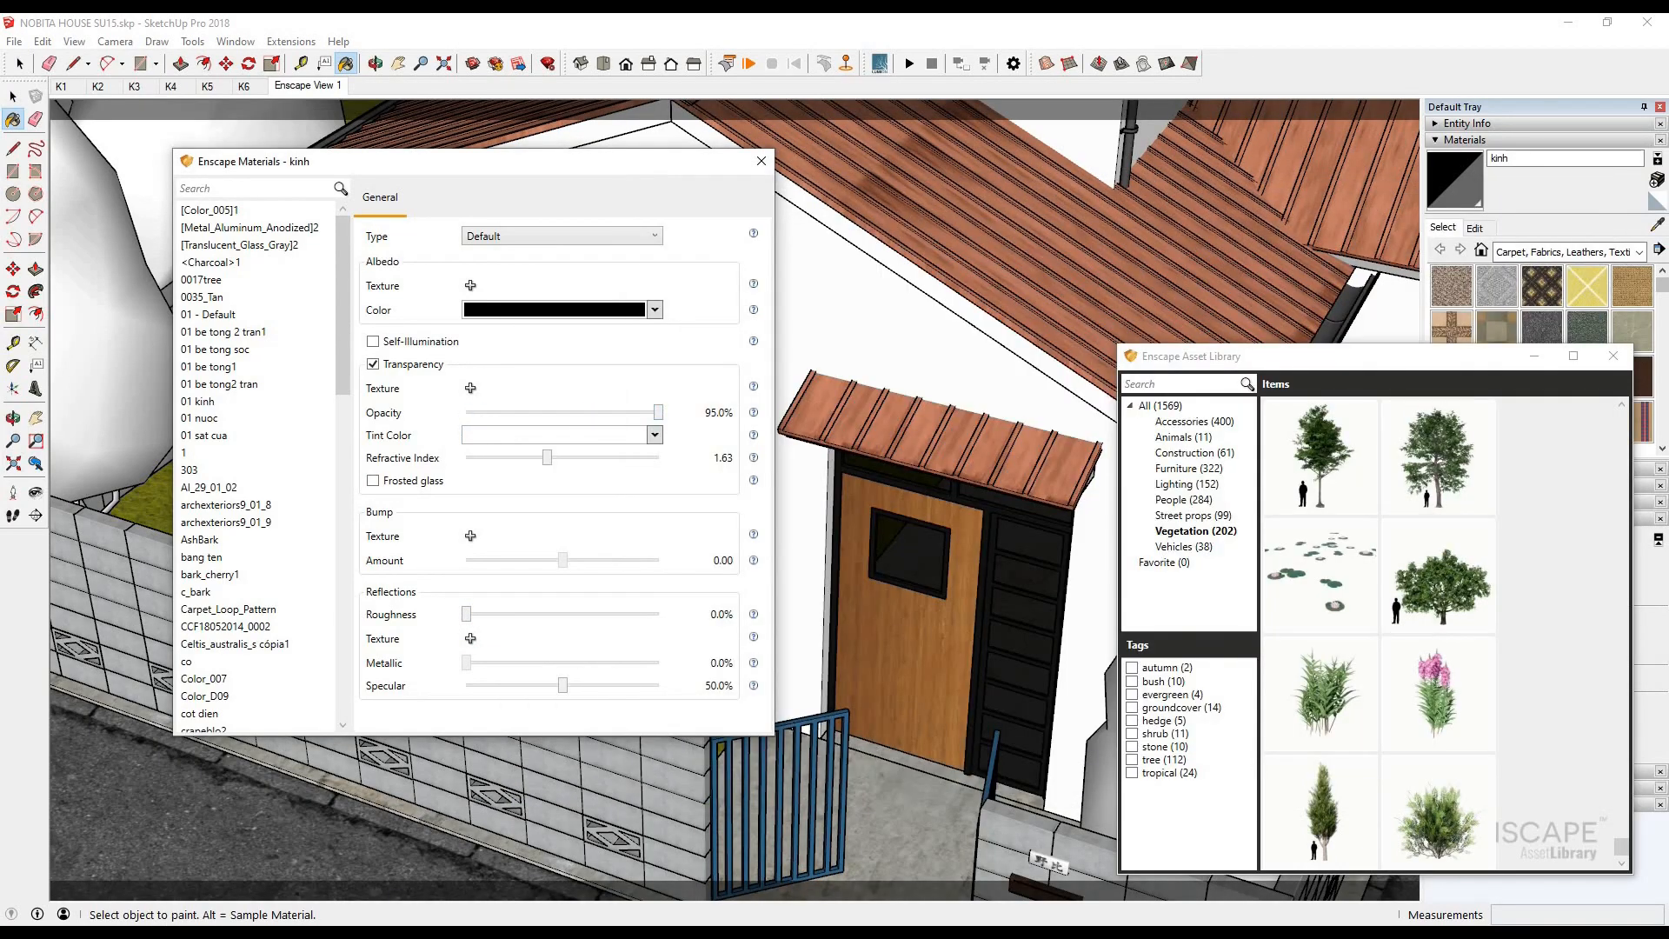
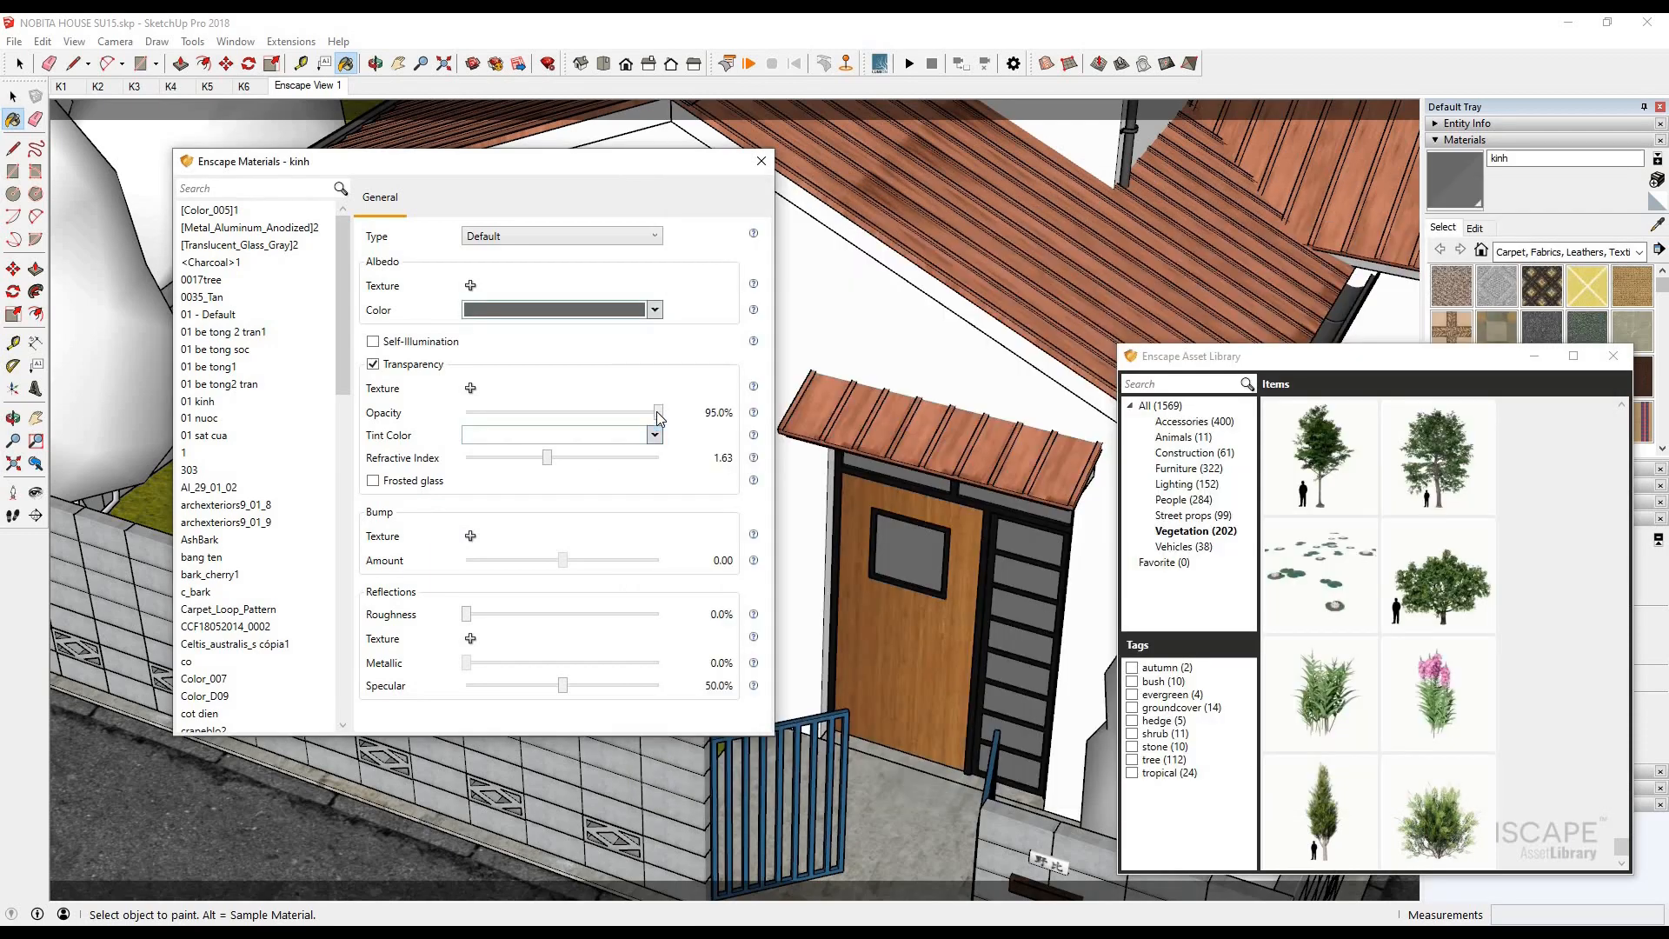
# - Try an opacity of 39.5% and a refractive index of 2.46 on the kinh glass, checking the render after each change
pyautogui.click(413, 930)
pyautogui.click(384, 872)
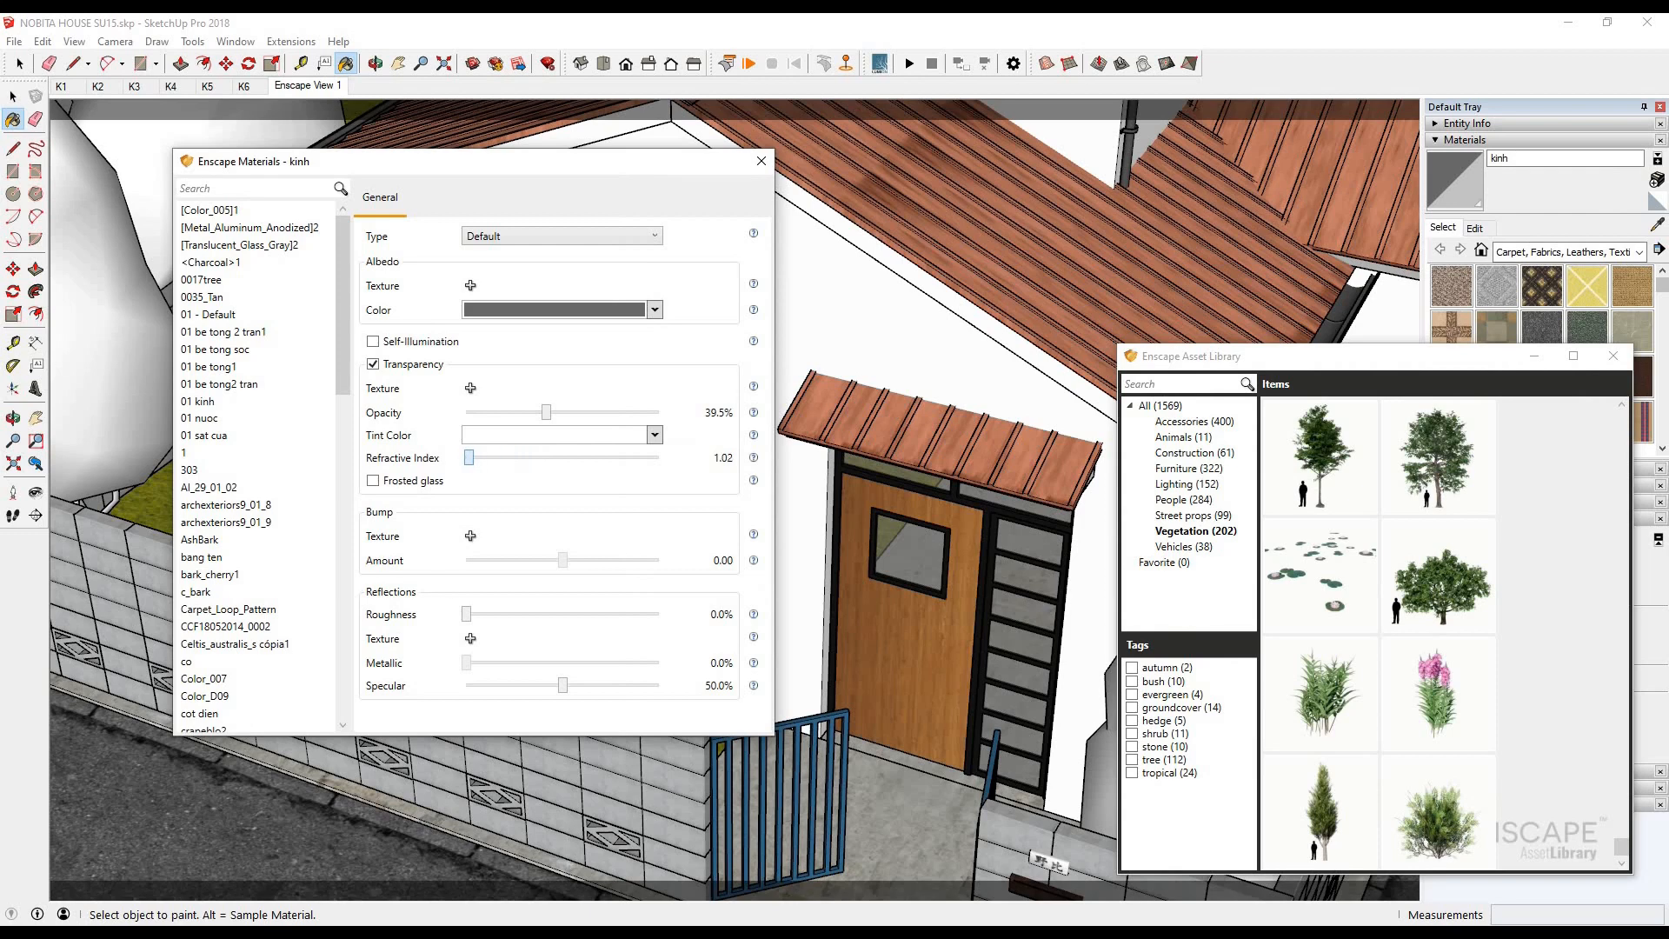
pyautogui.click(413, 921)
pyautogui.click(409, 887)
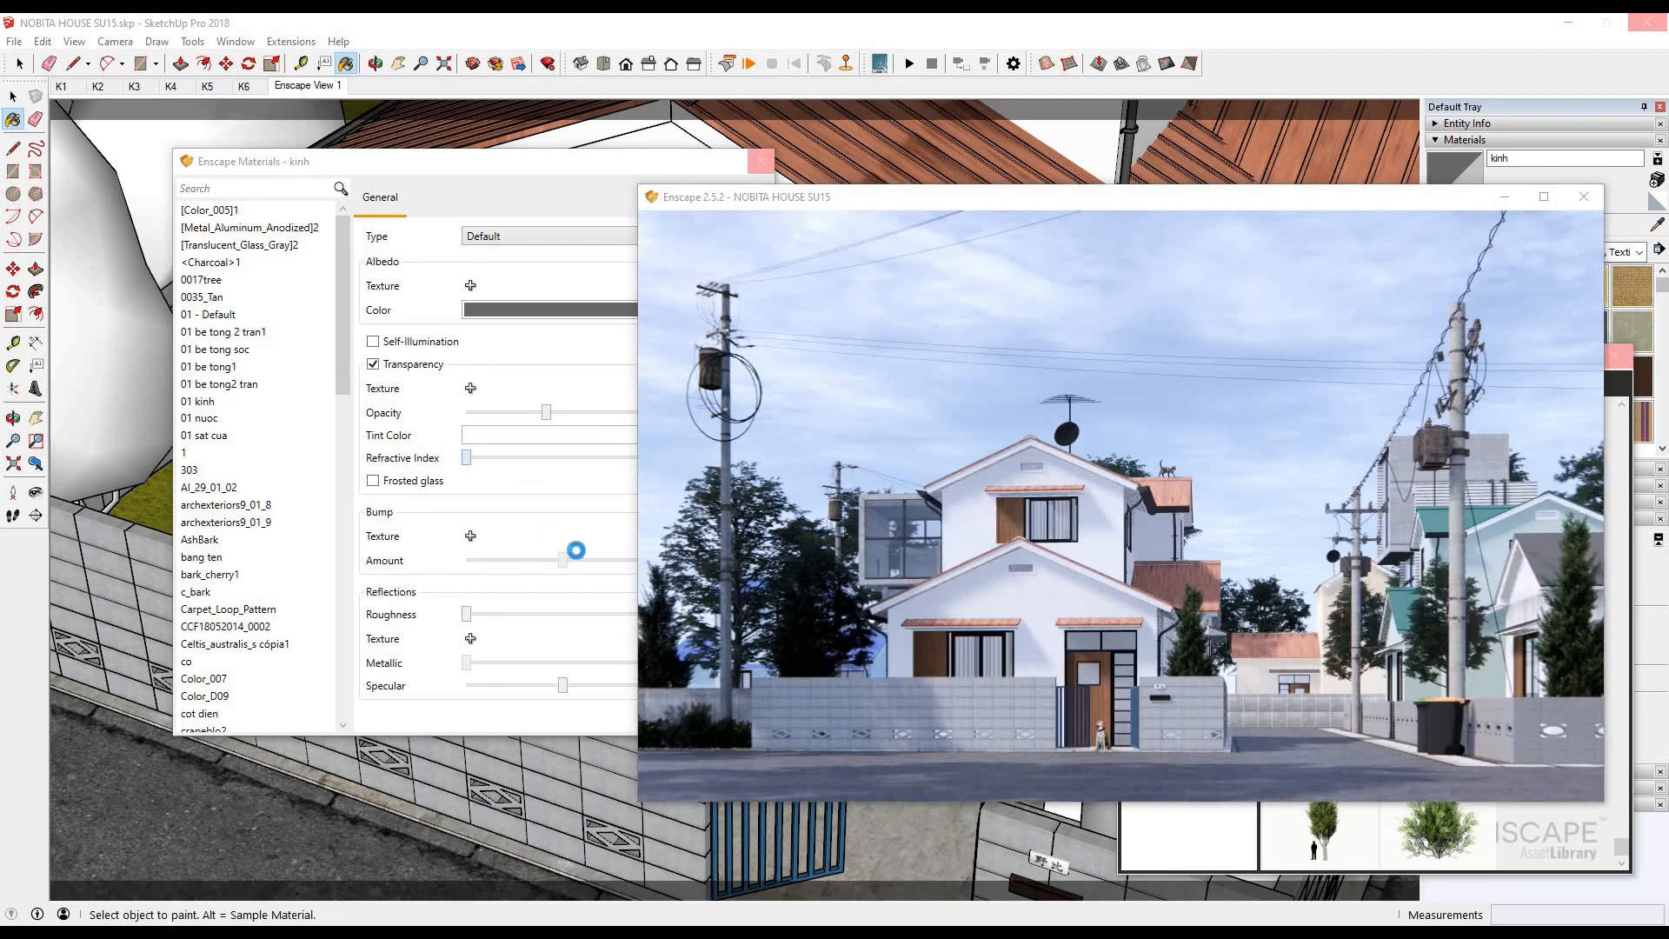
pyautogui.moveTo(470, 459); pyautogui.dragTo(548, 458)
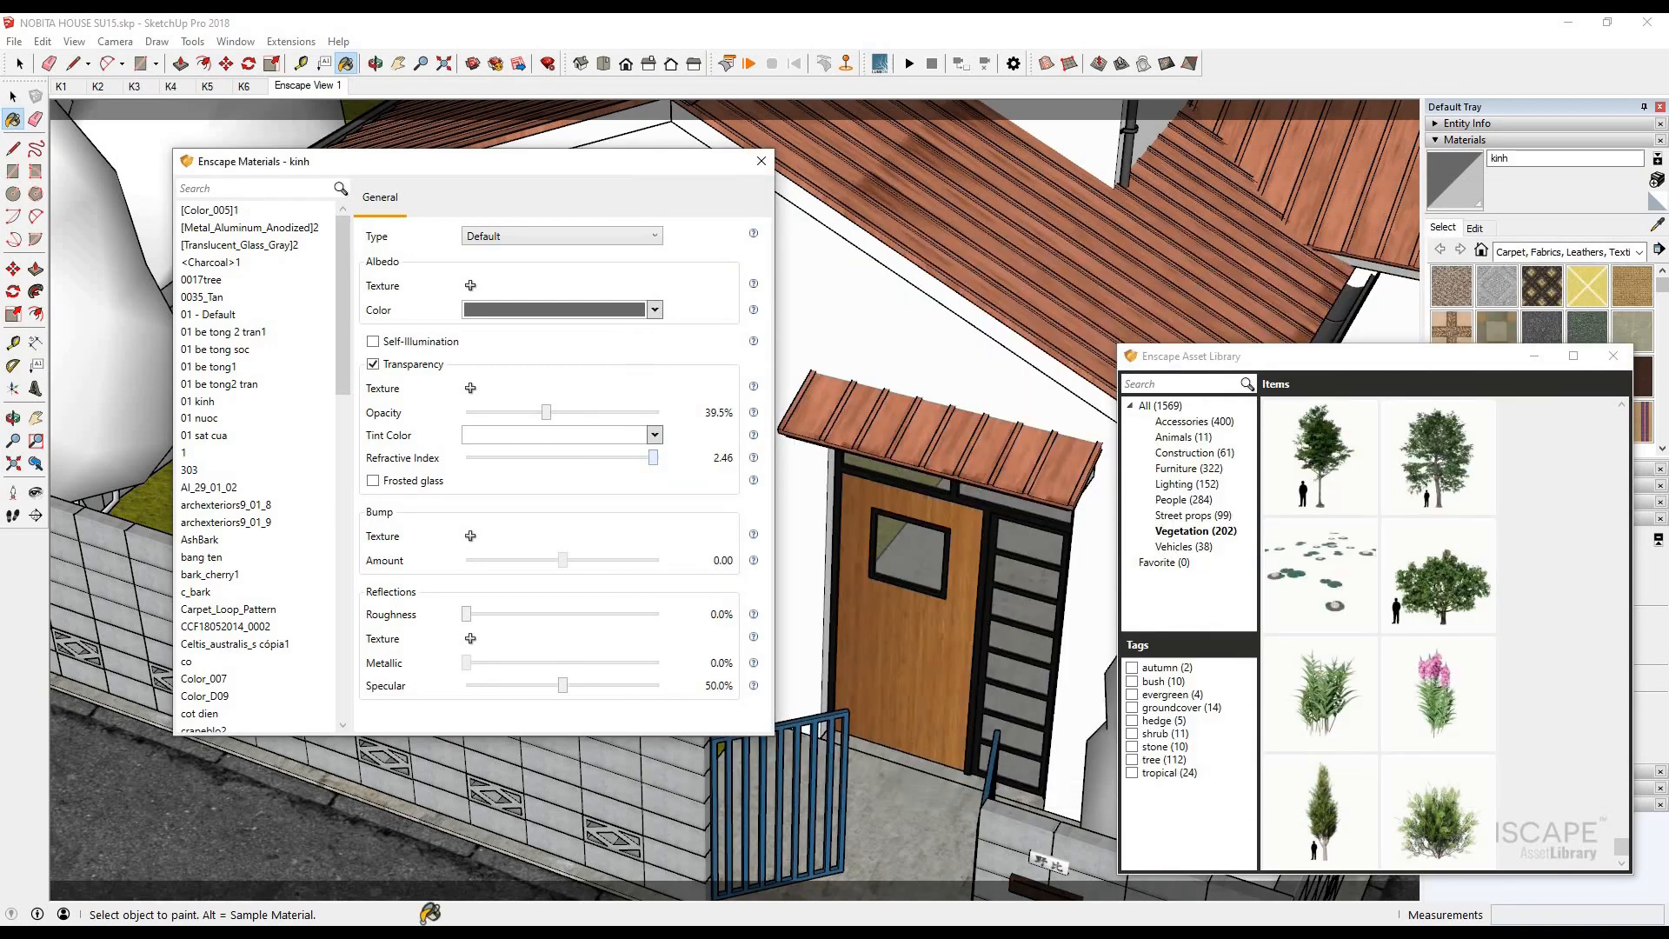
pyautogui.click(205, 865)
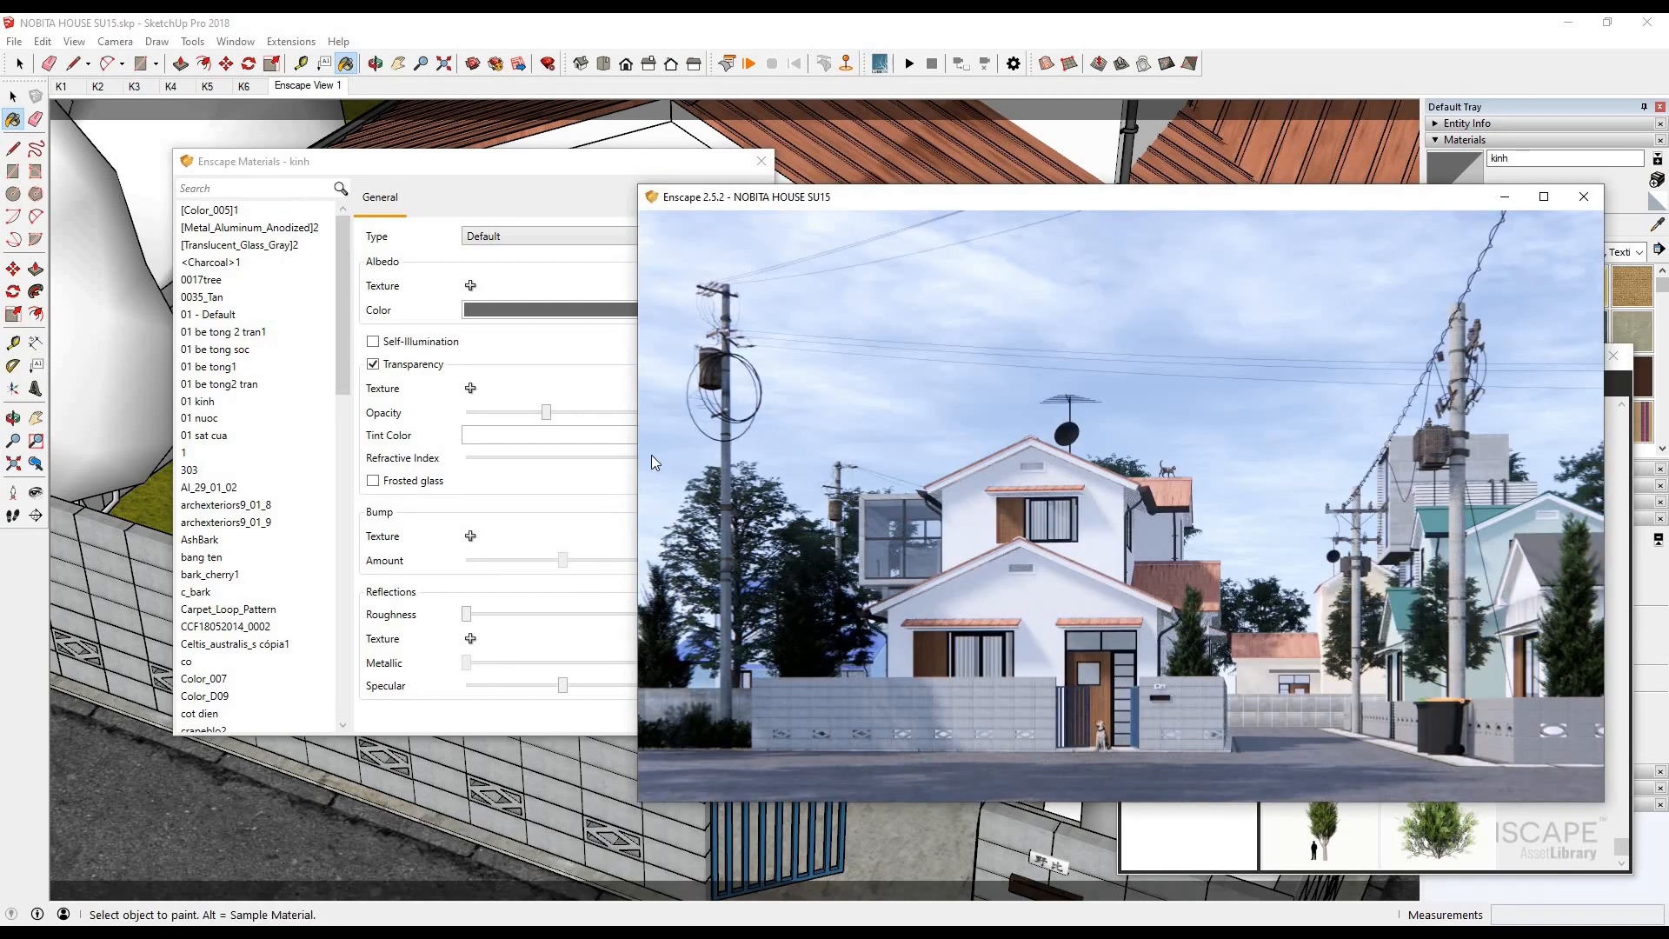
# - Set the kinh glass's refractive index to 1.73 and its opacity to 10.7%, and check the render
pyautogui.hotkey('alt', 'Tab')
pyautogui.moveTo(652, 457); pyautogui.dragTo(550, 440)
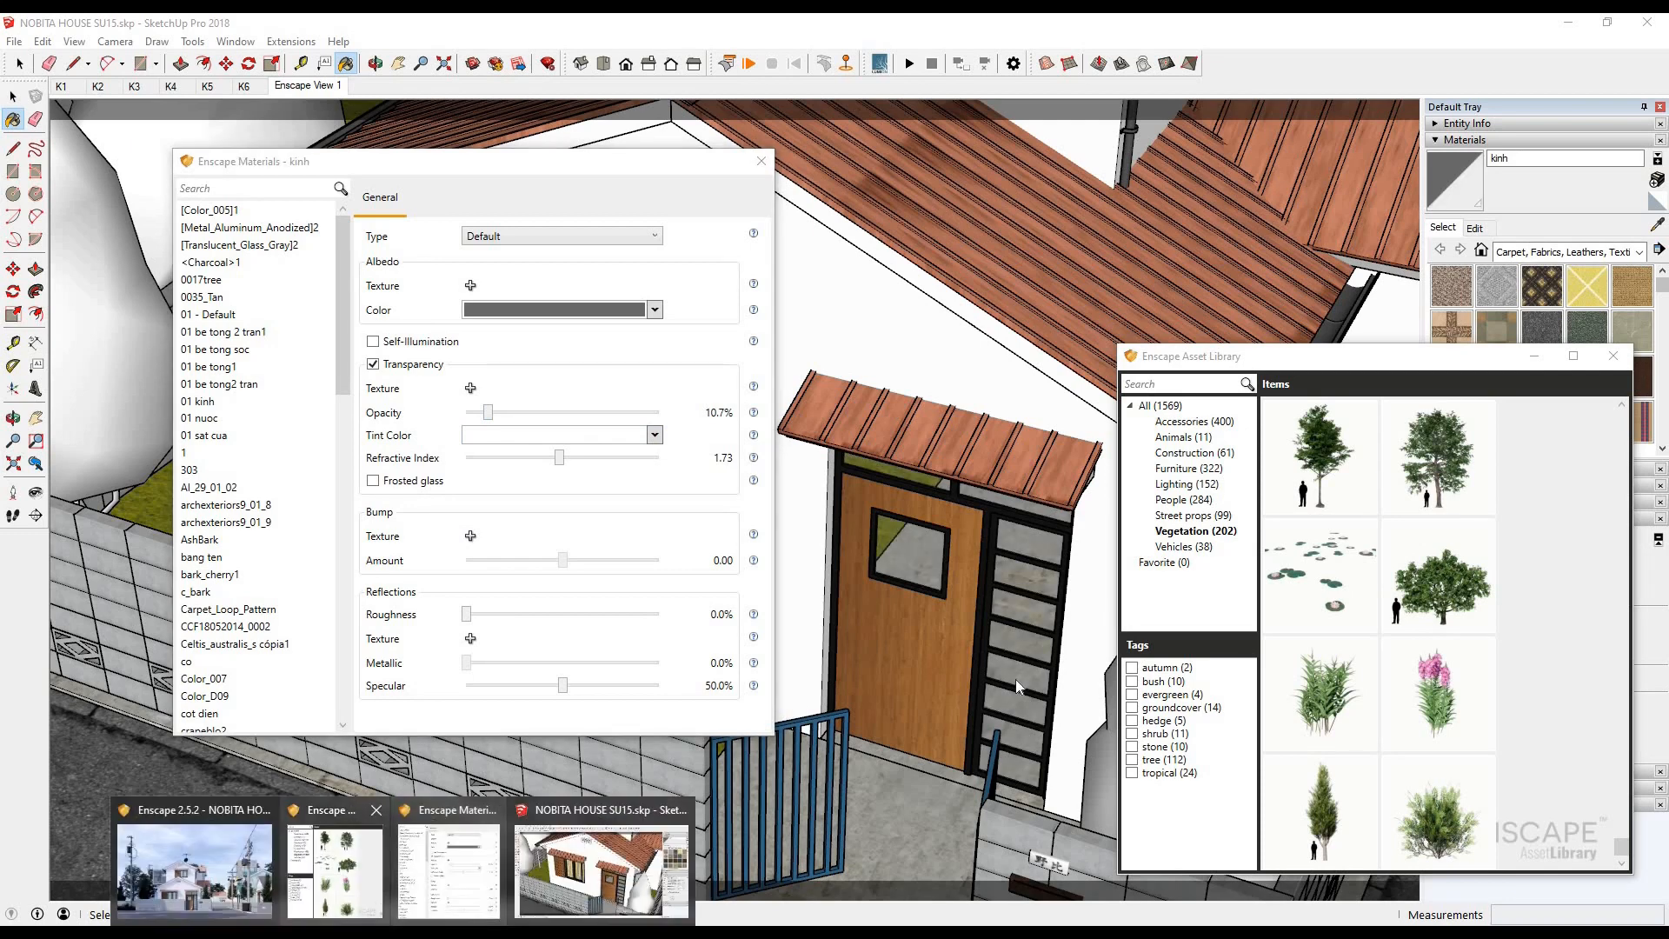
pyautogui.click(205, 865)
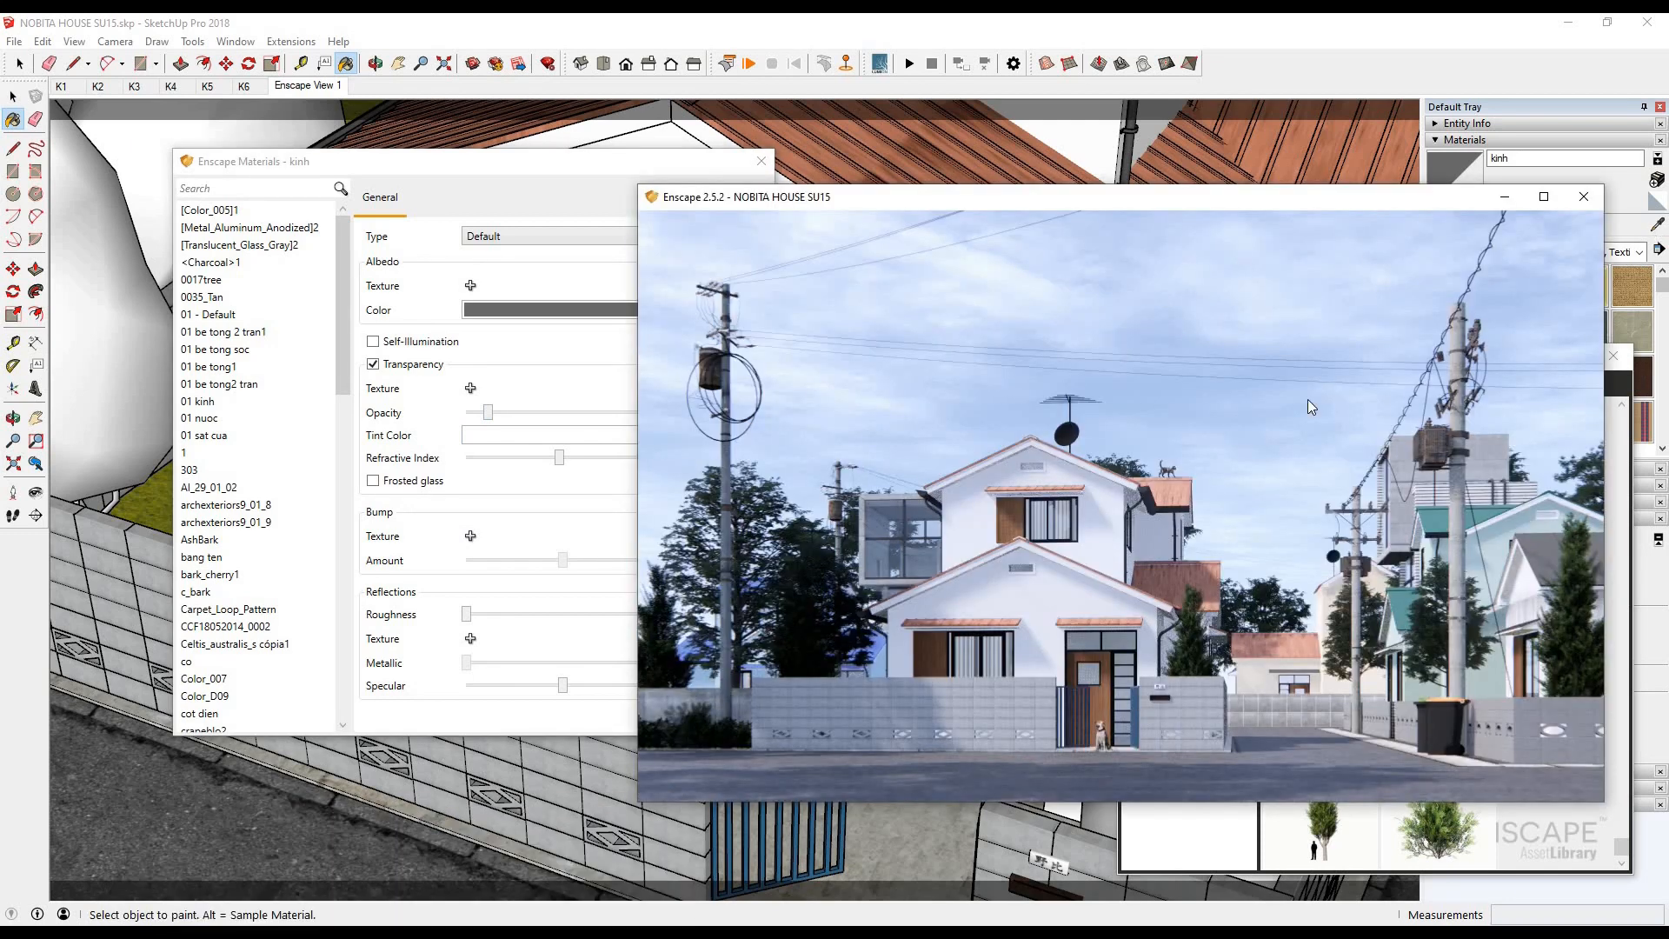
# - Sample the Road (14) material, set its bump amount to -0.01 and roughness to 35.2%, and check the render
pyautogui.keyDown('alt'); pyautogui.click(261, 834); pyautogui.keyUp('alt')
pyautogui.moveTo(642, 487); pyautogui.dragTo(559, 487)
pyautogui.click(402, 934)
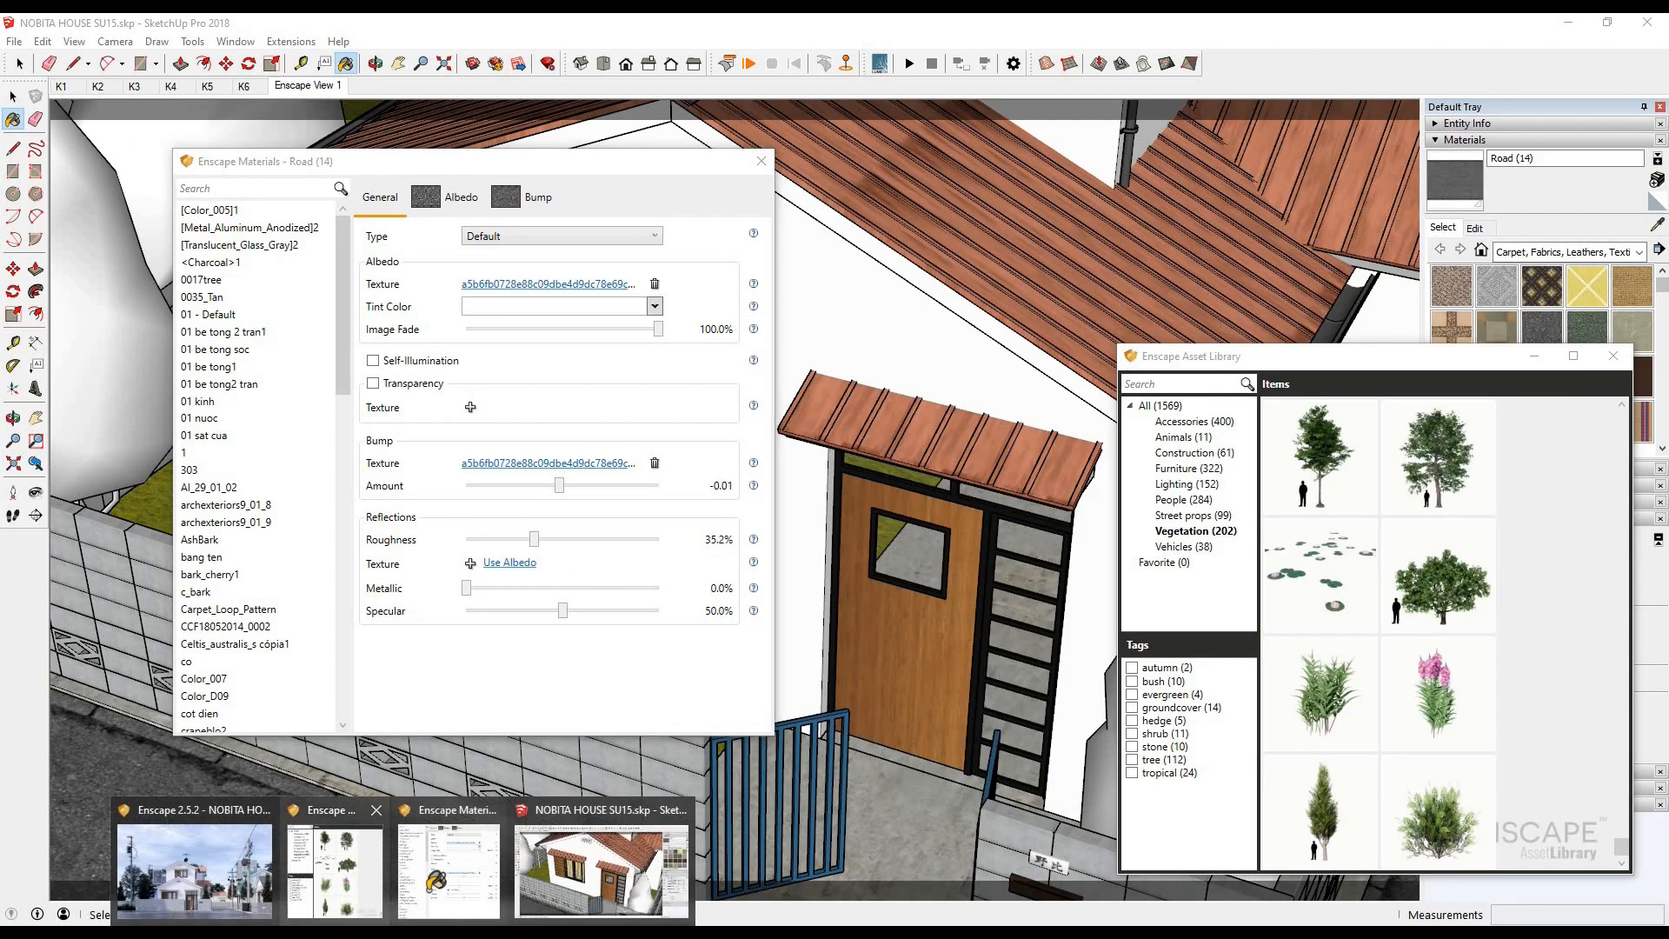
pyautogui.click(195, 865)
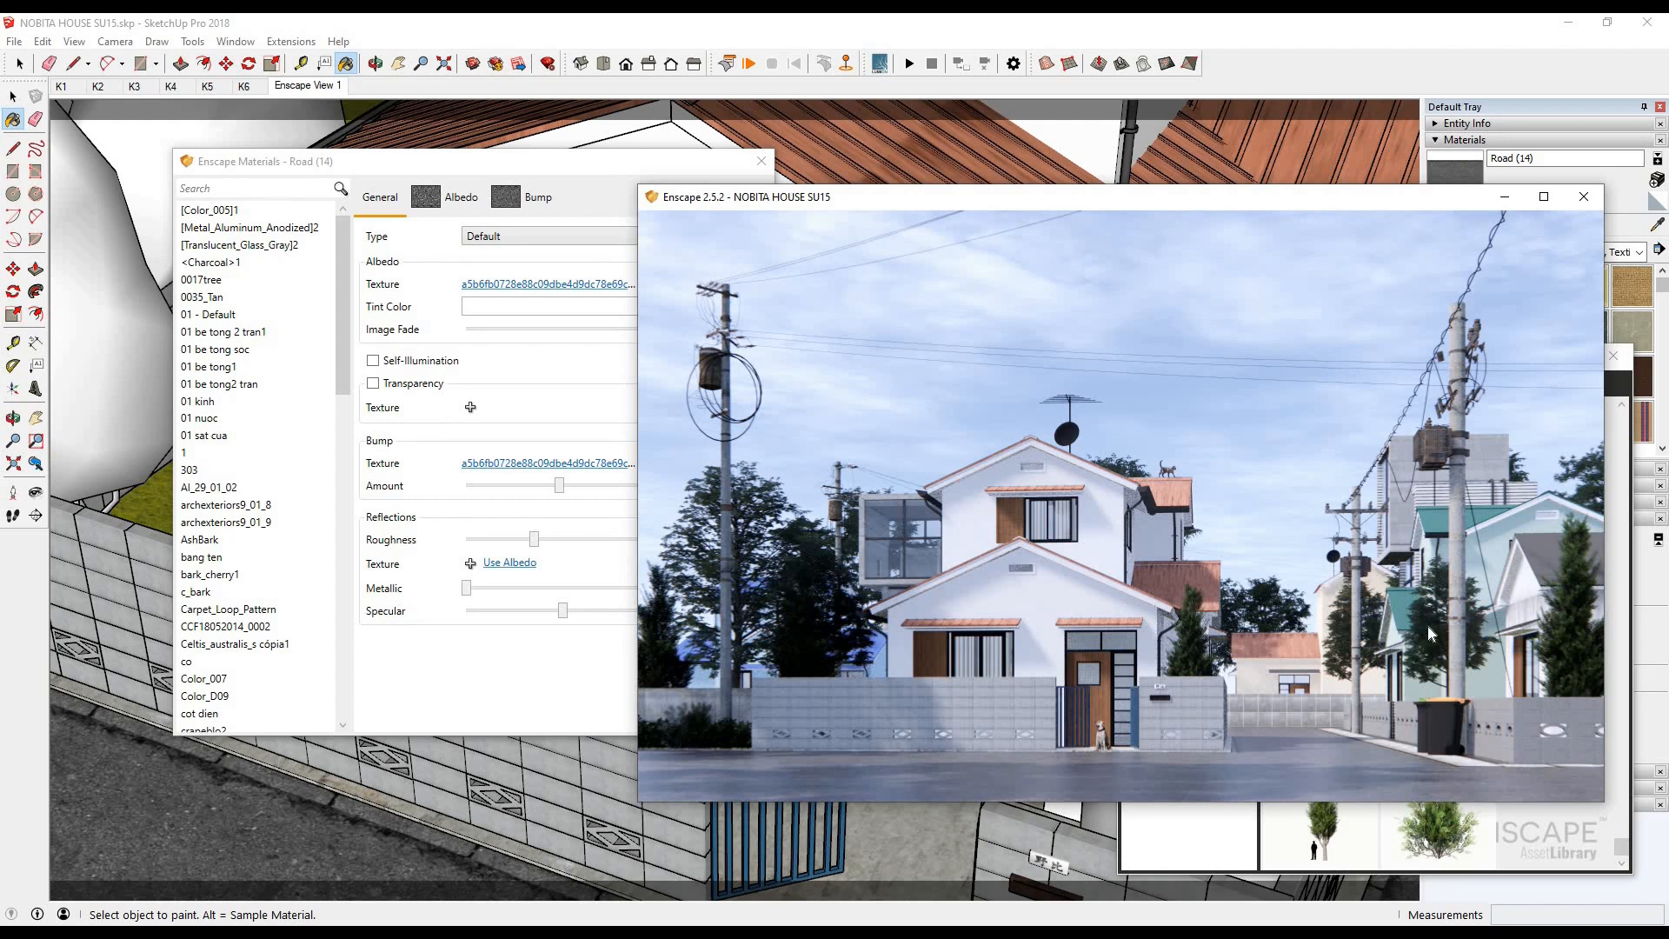
# - Sample the main house's wall1 material, set its roughness to 53.3%, and check the render
pyautogui.click(1657, 228)
pyautogui.click(909, 340)
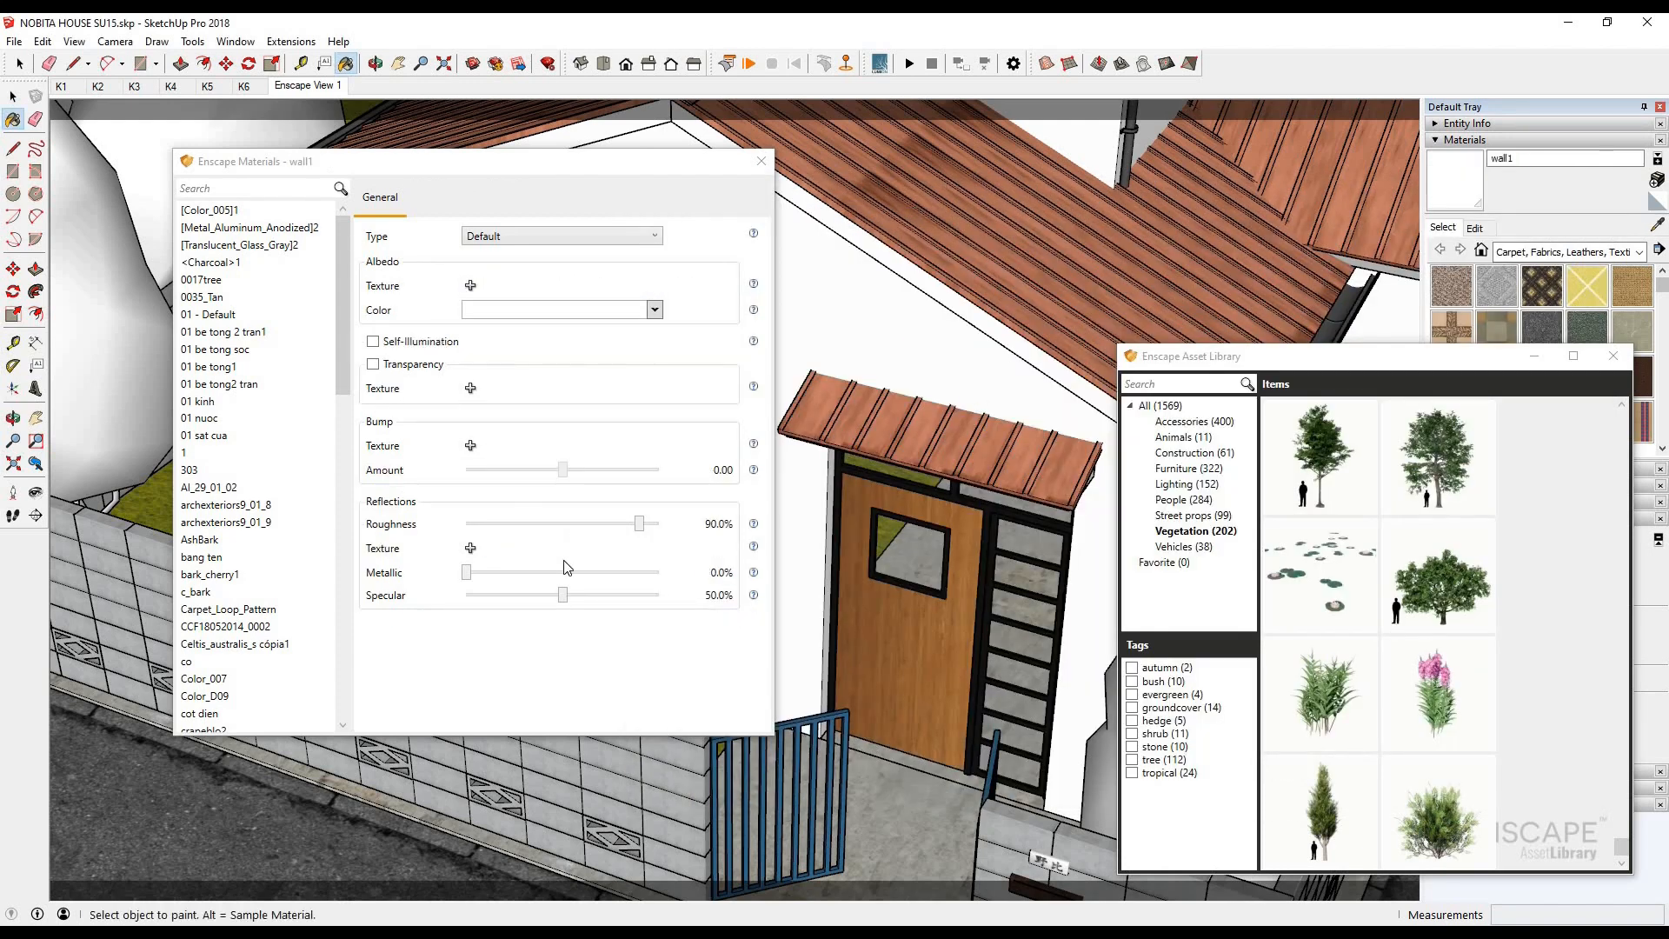
pyautogui.click(639, 525)
pyautogui.click(574, 871)
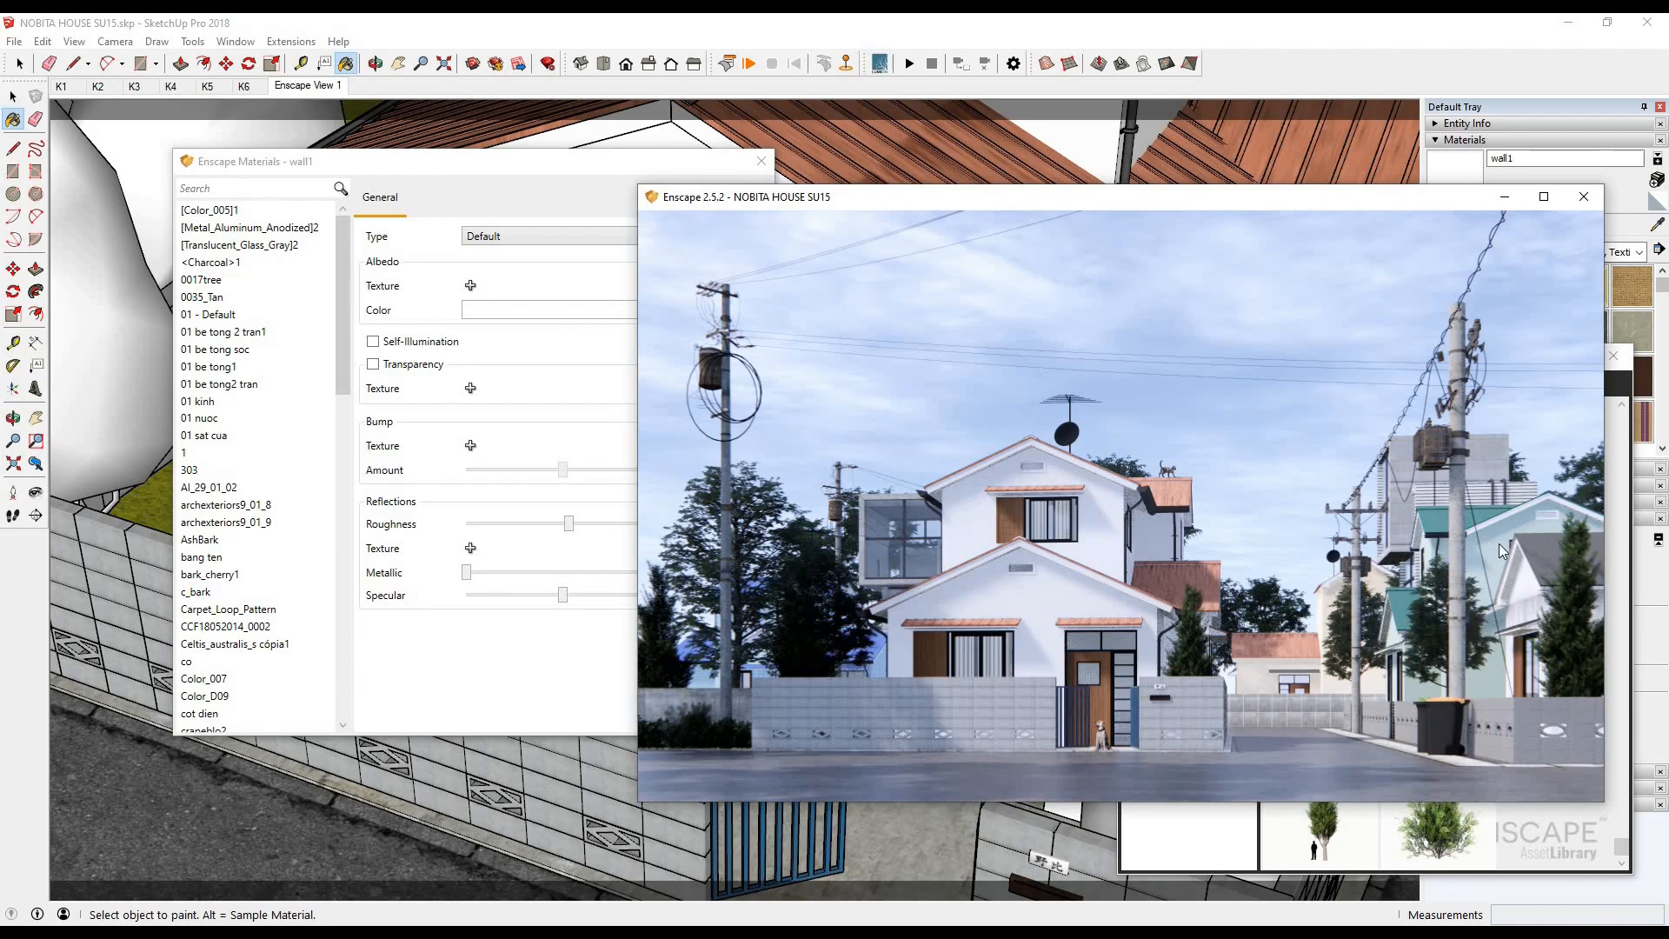
# - Sample the neighbouring house's green roof material, lower its roughness, and check the result in the render window
pyautogui.click(1651, 228)
pyautogui.scroll(-4, 790, 598)
pyautogui.moveTo(789, 598)
pyautogui.mouseDown(button='middle')
pyautogui.moveTo(1188, 690)
pyautogui.moveTo(1073, 500)
pyautogui.mouseUp(button='middle')
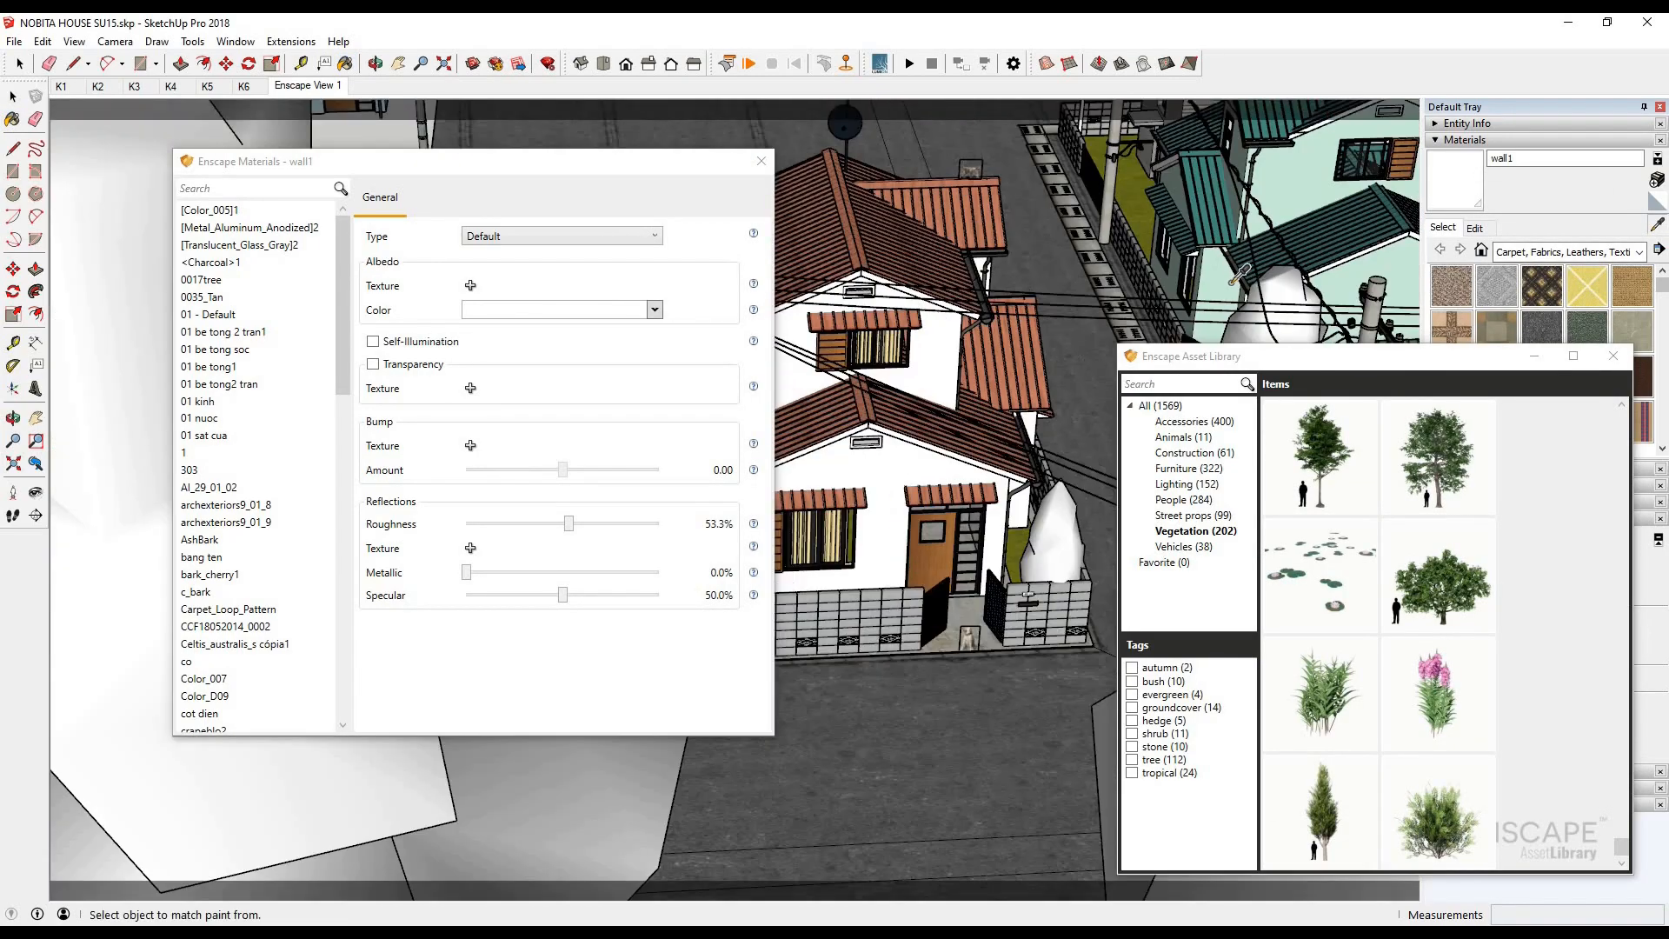
pyautogui.scroll(2, 1145, 325)
pyautogui.scroll(3, 1155, 313)
pyautogui.click(1155, 313)
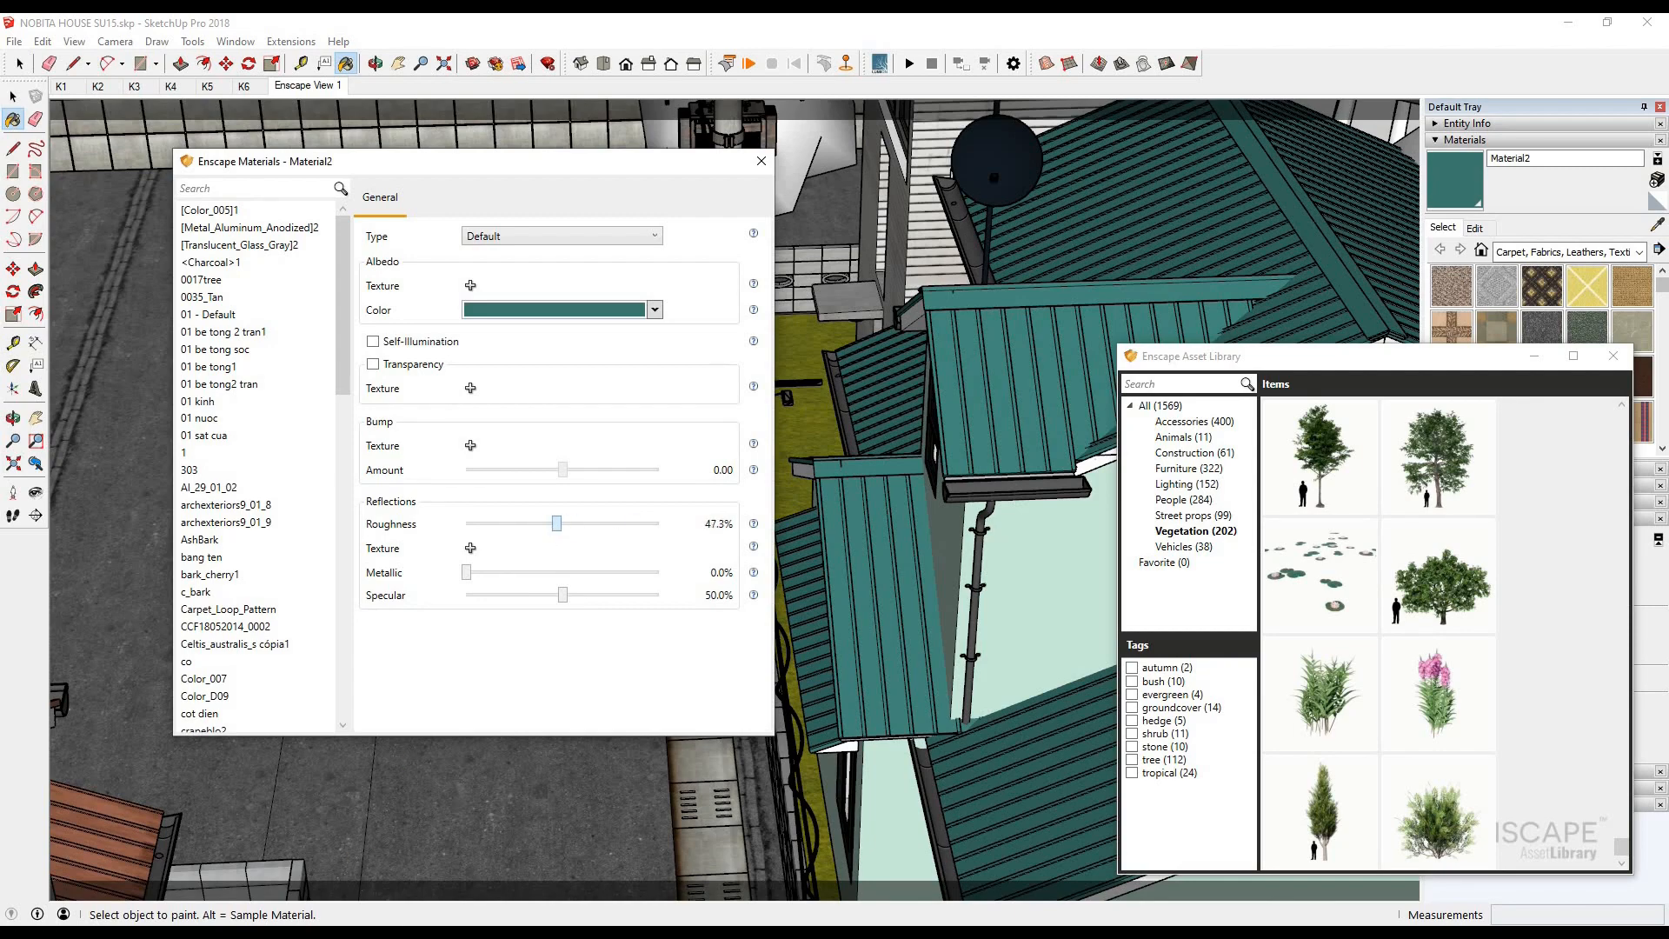
pyautogui.moveTo(556, 524); pyautogui.dragTo(547, 523)
pyautogui.moveTo(402, 932)
pyautogui.click(193, 872)
pyautogui.click(540, 532)
pyautogui.click(199, 872)
pyautogui.moveTo(1357, 199); pyautogui.dragTo(887, 217)
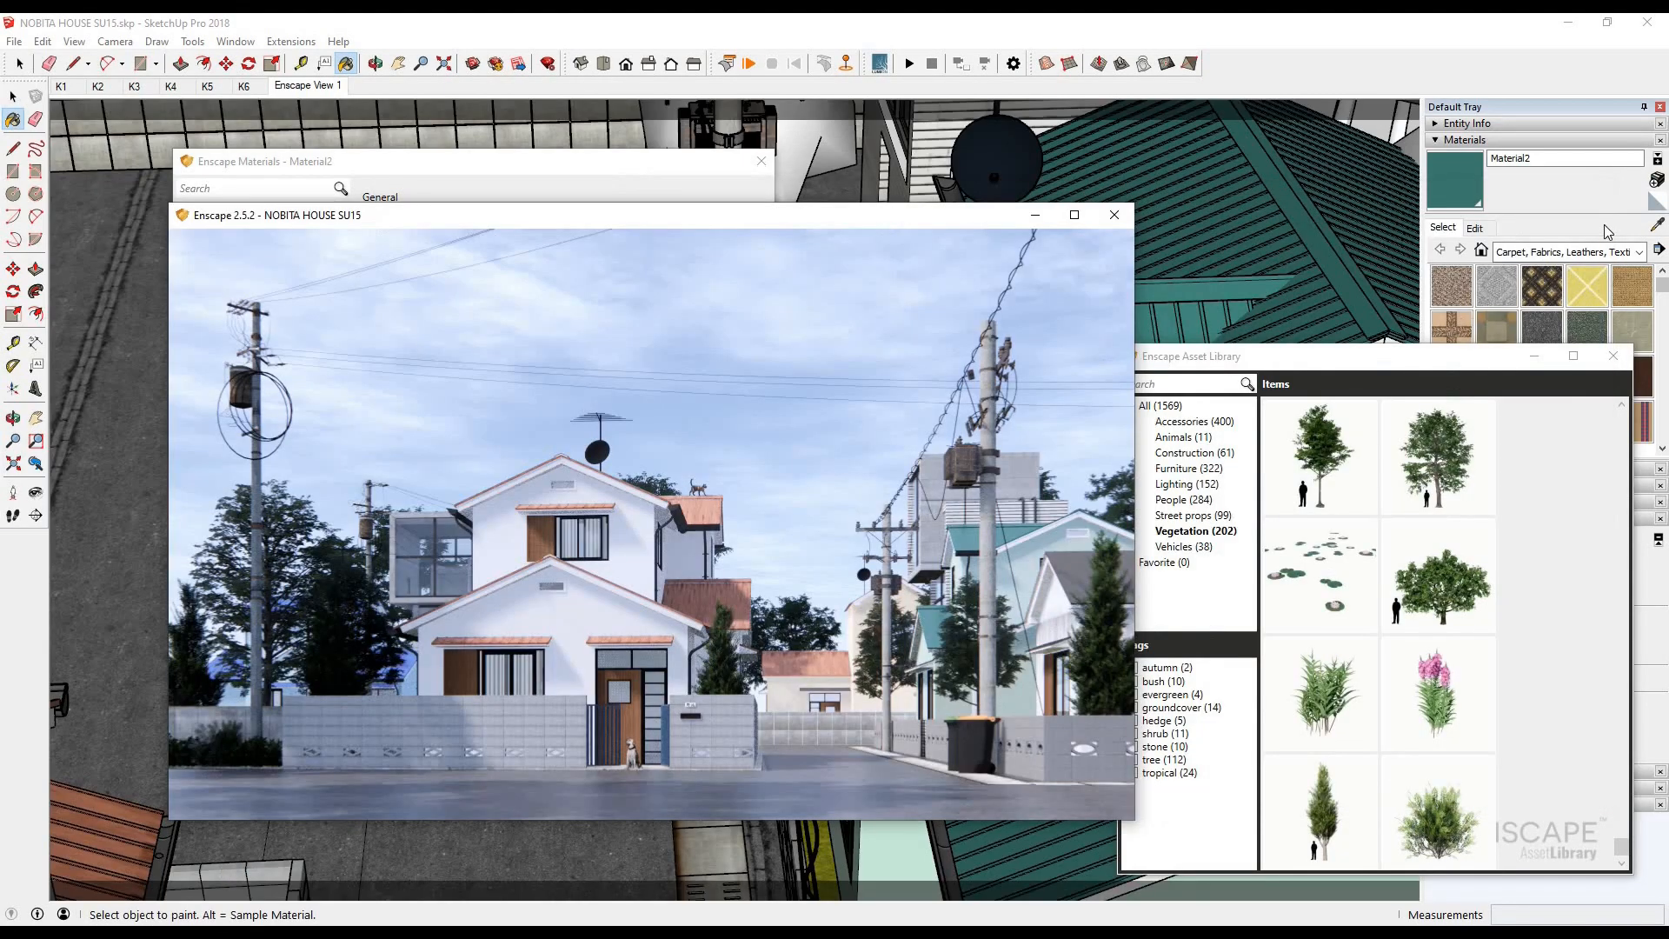
# - Sample the neighbouring grey roof's mai hang xom 2 material, set its roughness to 26.2%, and check the render
pyautogui.moveTo(1476, 358); pyautogui.dragTo(1090, 461)
pyautogui.moveTo(1304, 556)
pyautogui.mouseDown(button='middle')
pyautogui.moveTo(1330, 791)
pyautogui.moveTo(631, 536)
pyautogui.mouseUp(button='middle')
pyautogui.keyDown('alt'); pyautogui.click(630, 535); pyautogui.keyUp('alt')
pyautogui.click(395, 862)
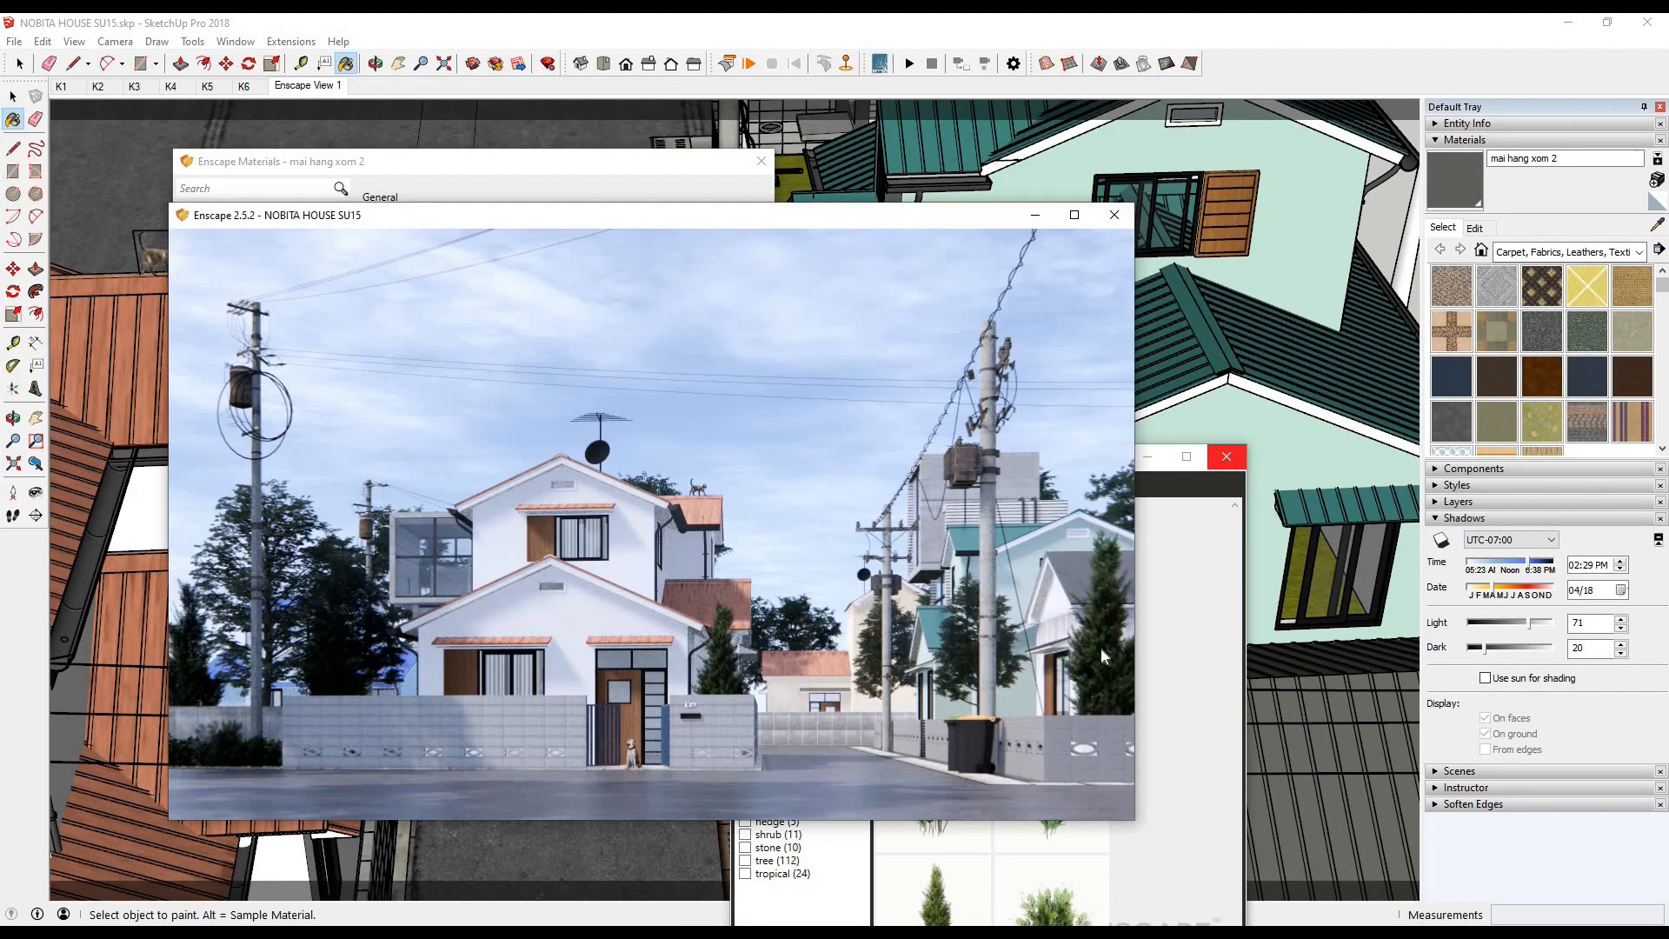
# - Sample the AI_29_01_02 wood from the main house's window shutter, set its roughness to 48.4%, and check the render
pyautogui.click(1657, 226)
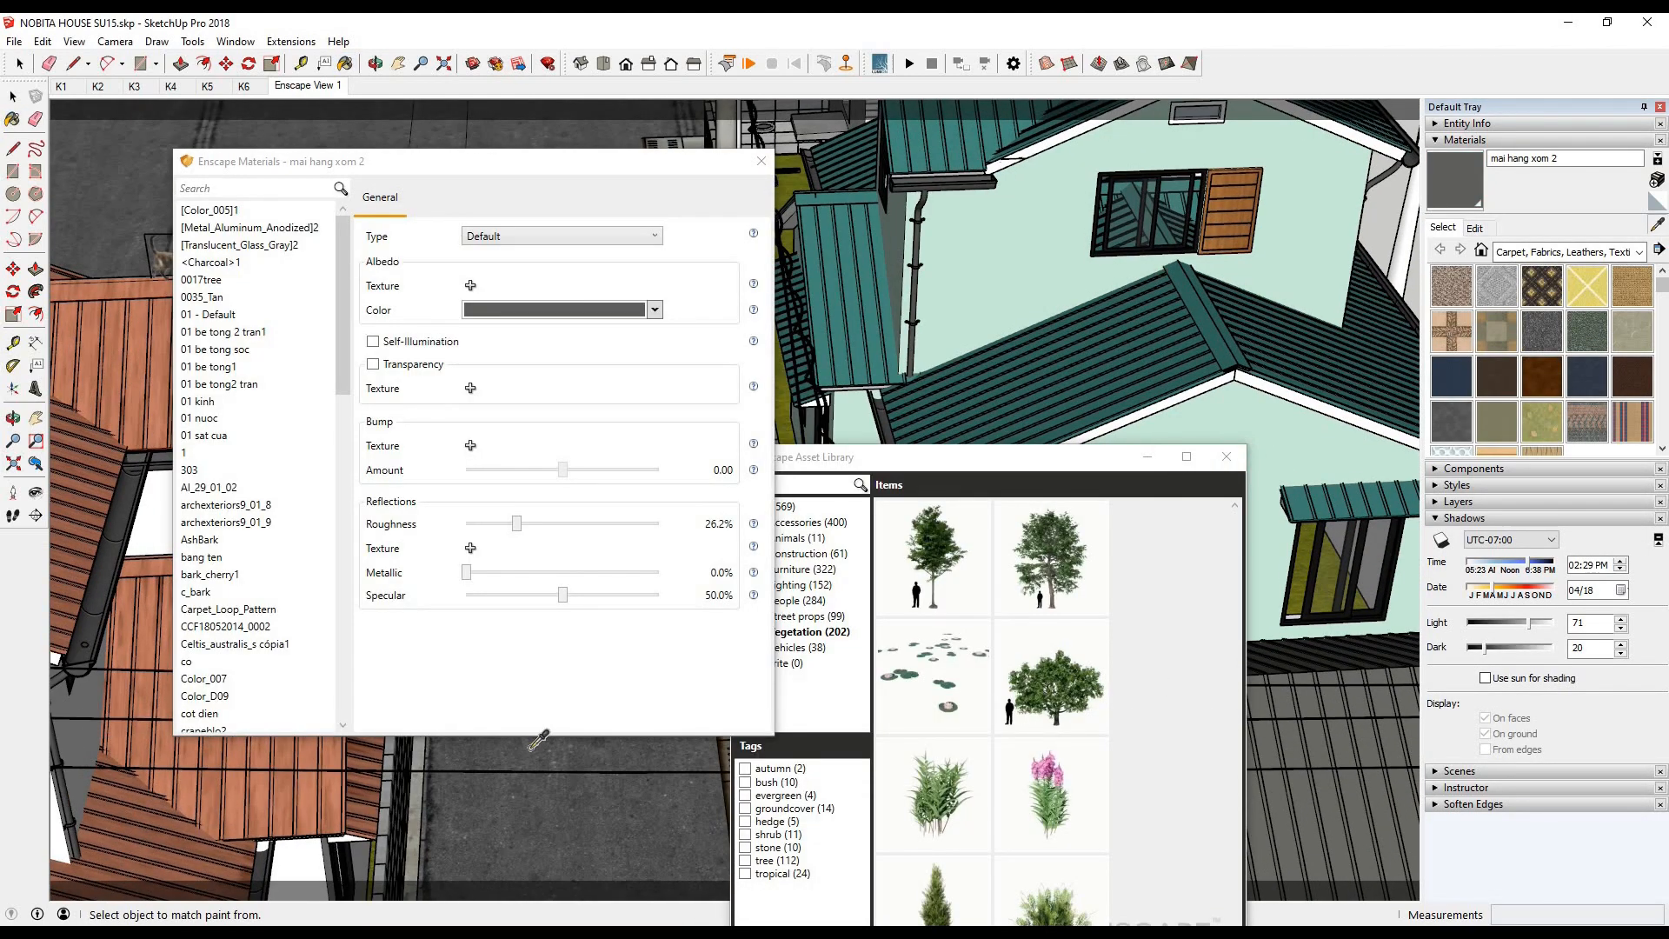
pyautogui.moveTo(540, 741); pyautogui.dragTo(650, 200, button='middle')
pyautogui.moveTo(435, 162); pyautogui.dragTo(875, 171)
pyautogui.scroll(10, 509, 656)
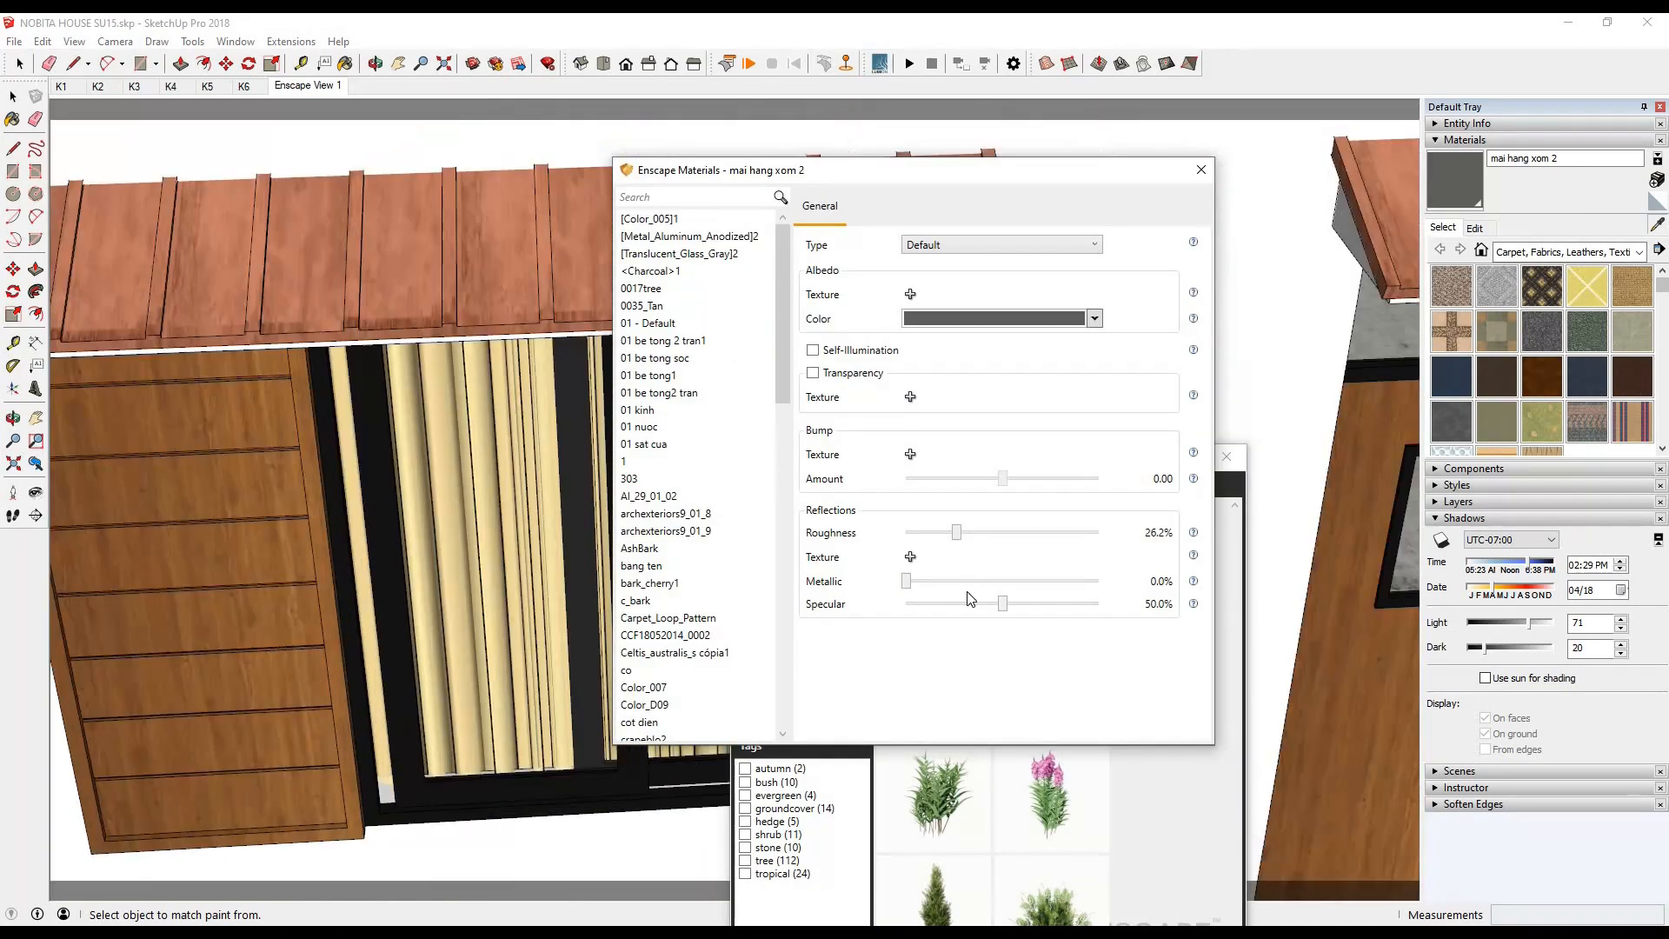
pyautogui.click(295, 643)
pyautogui.moveTo(1080, 553); pyautogui.dragTo(999, 553)
pyautogui.click(395, 862)
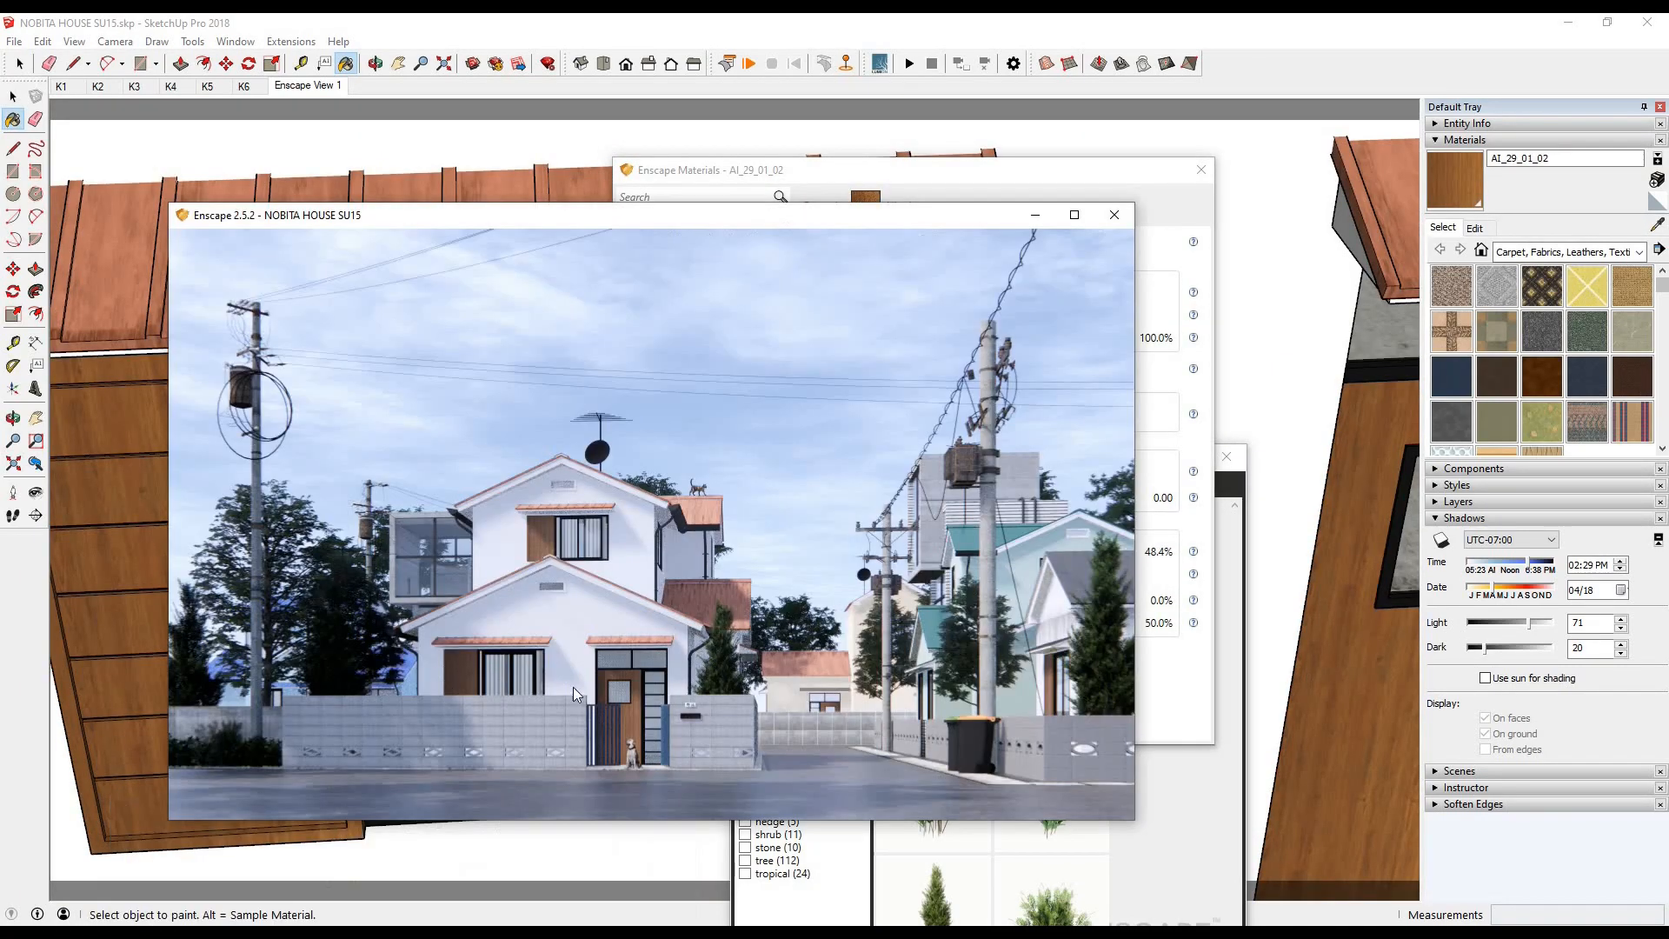
# - Sample the black window frame's son dau den material, set roughness to 7.2% and metallic to 96.2%, and check the render
pyautogui.click(1657, 226)
pyautogui.click(623, 749)
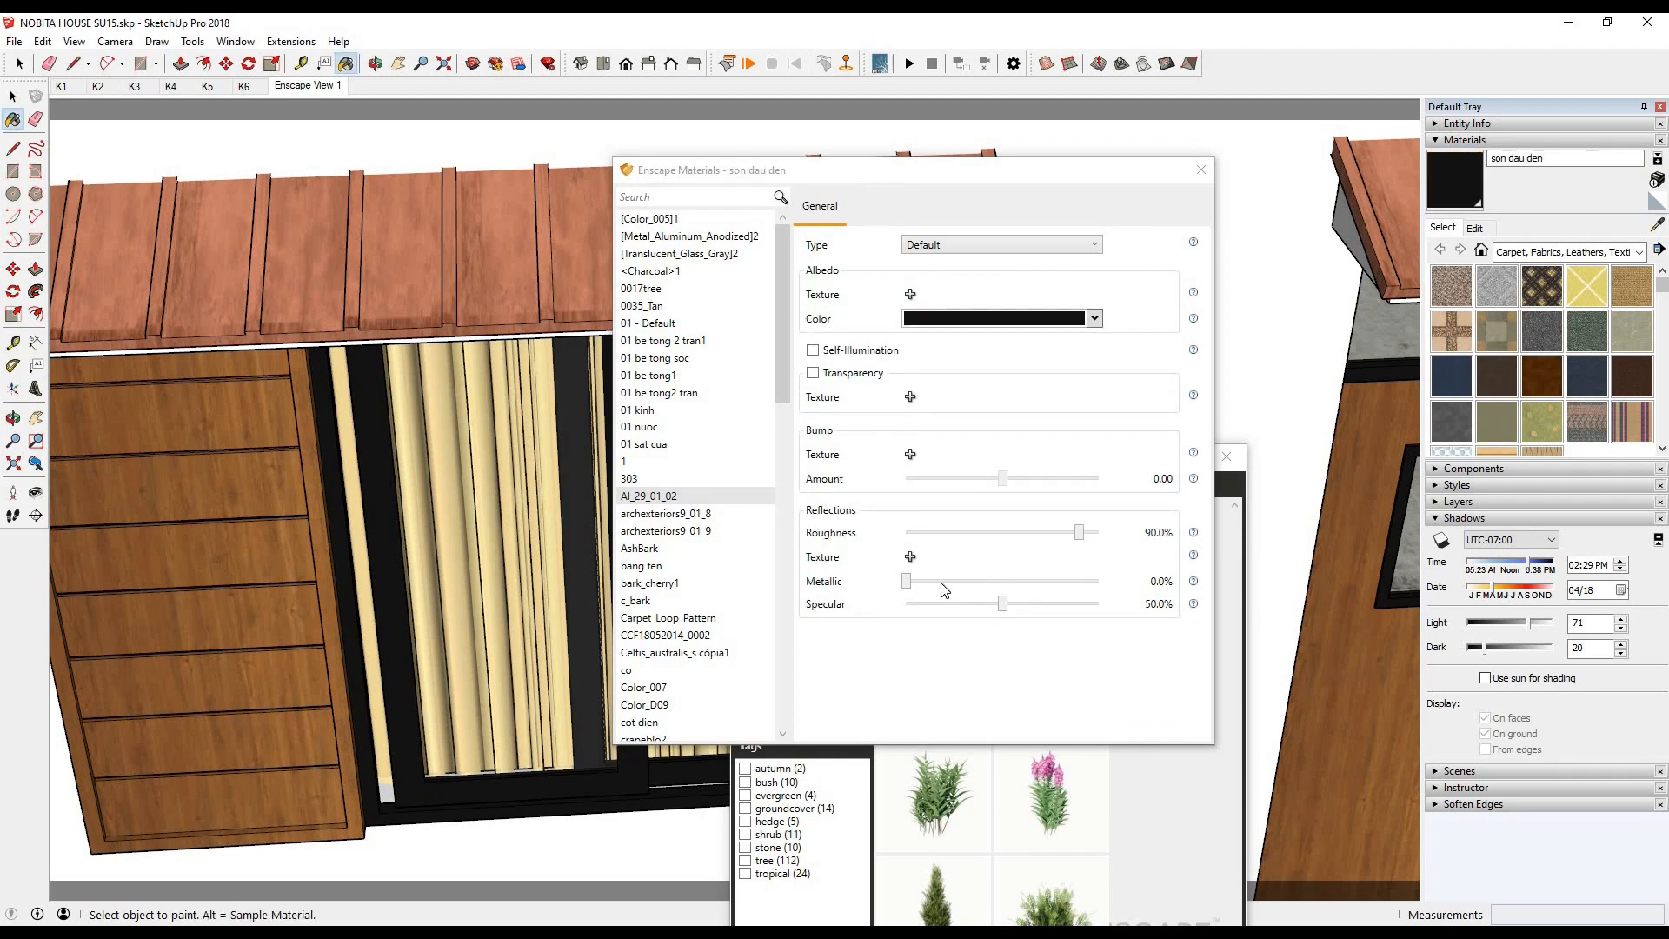
pyautogui.click(322, 879)
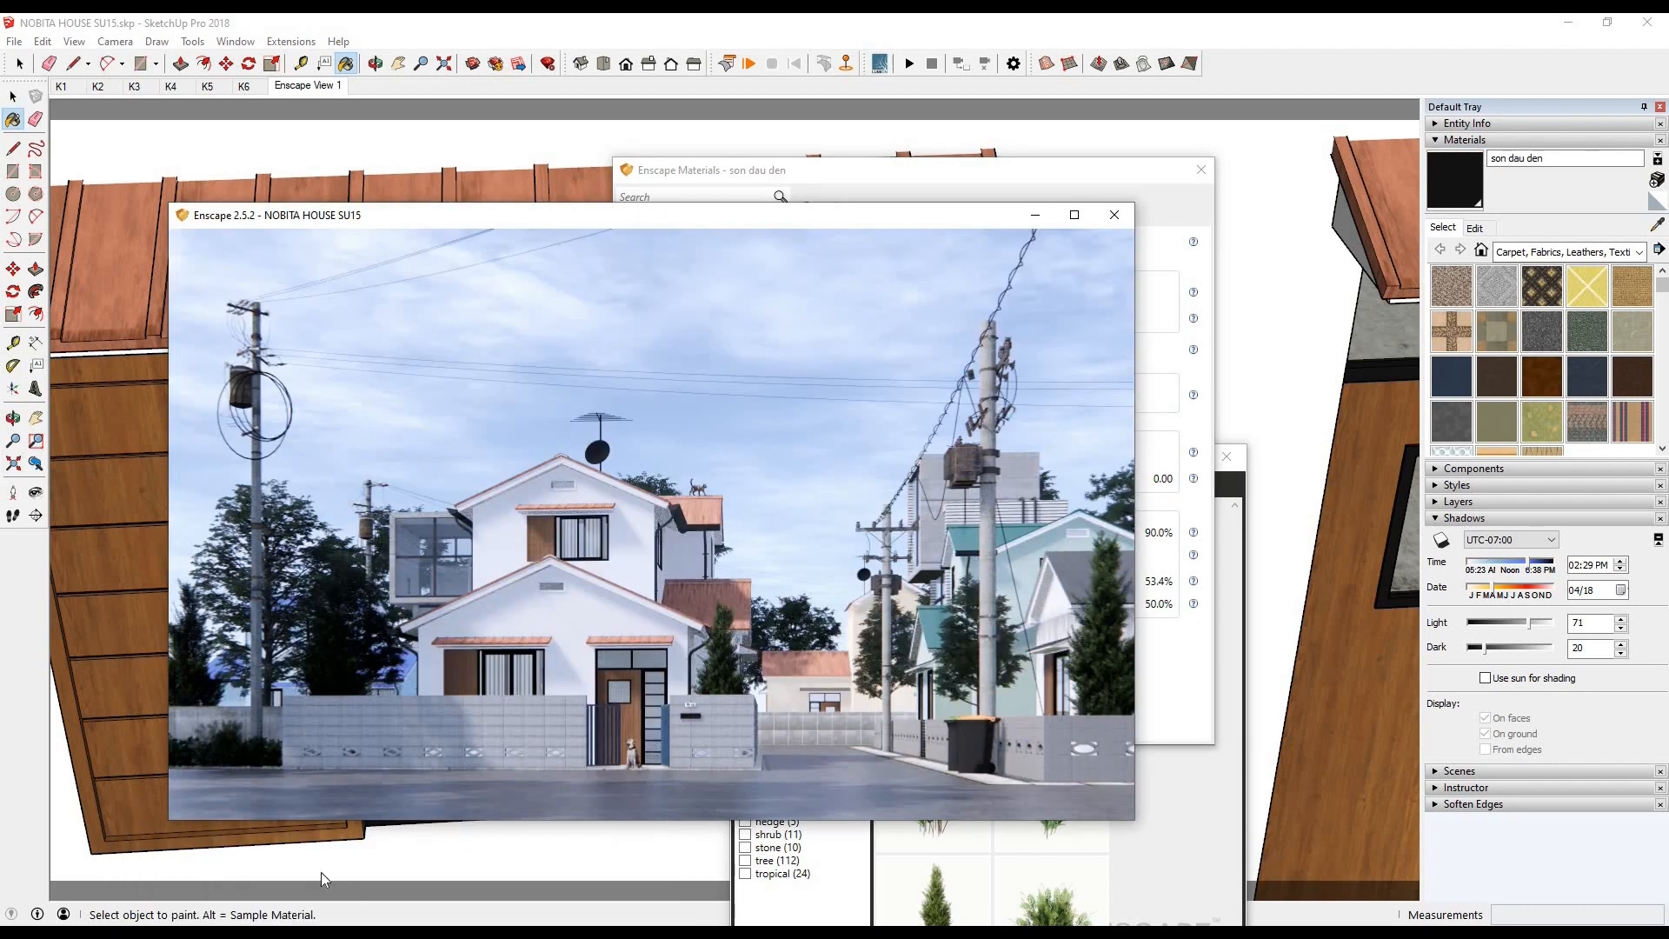
pyautogui.click(1159, 662)
pyautogui.click(198, 863)
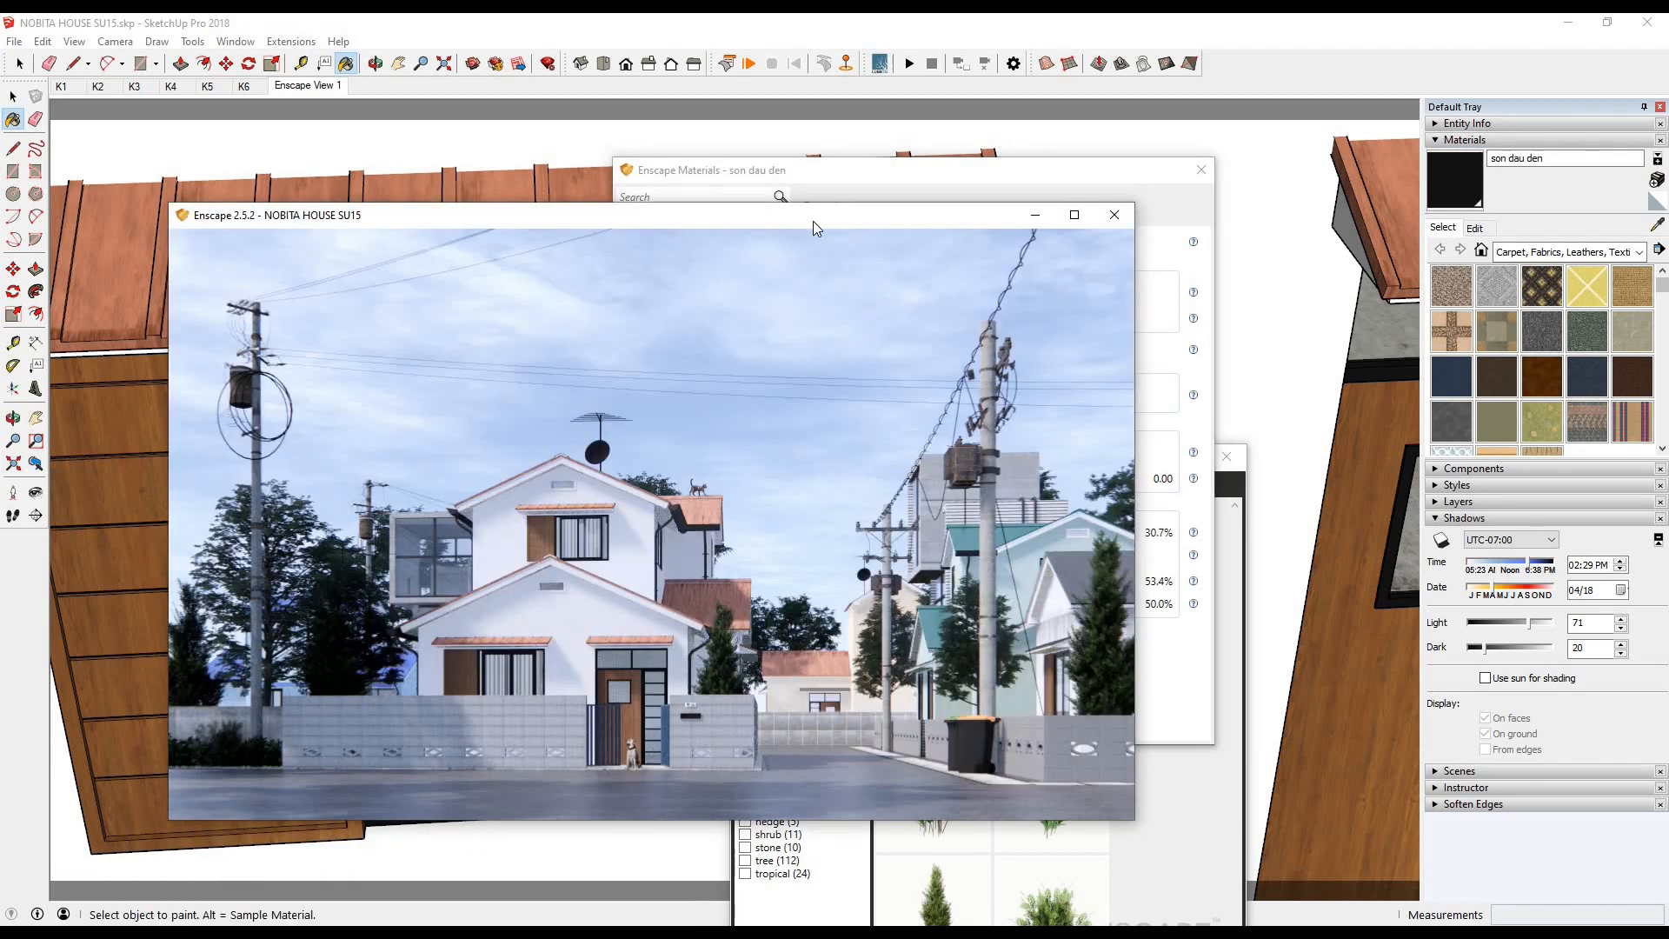
pyautogui.moveTo(813, 221); pyautogui.dragTo(566, 220)
pyautogui.moveTo(1078, 170); pyautogui.dragTo(1336, 172)
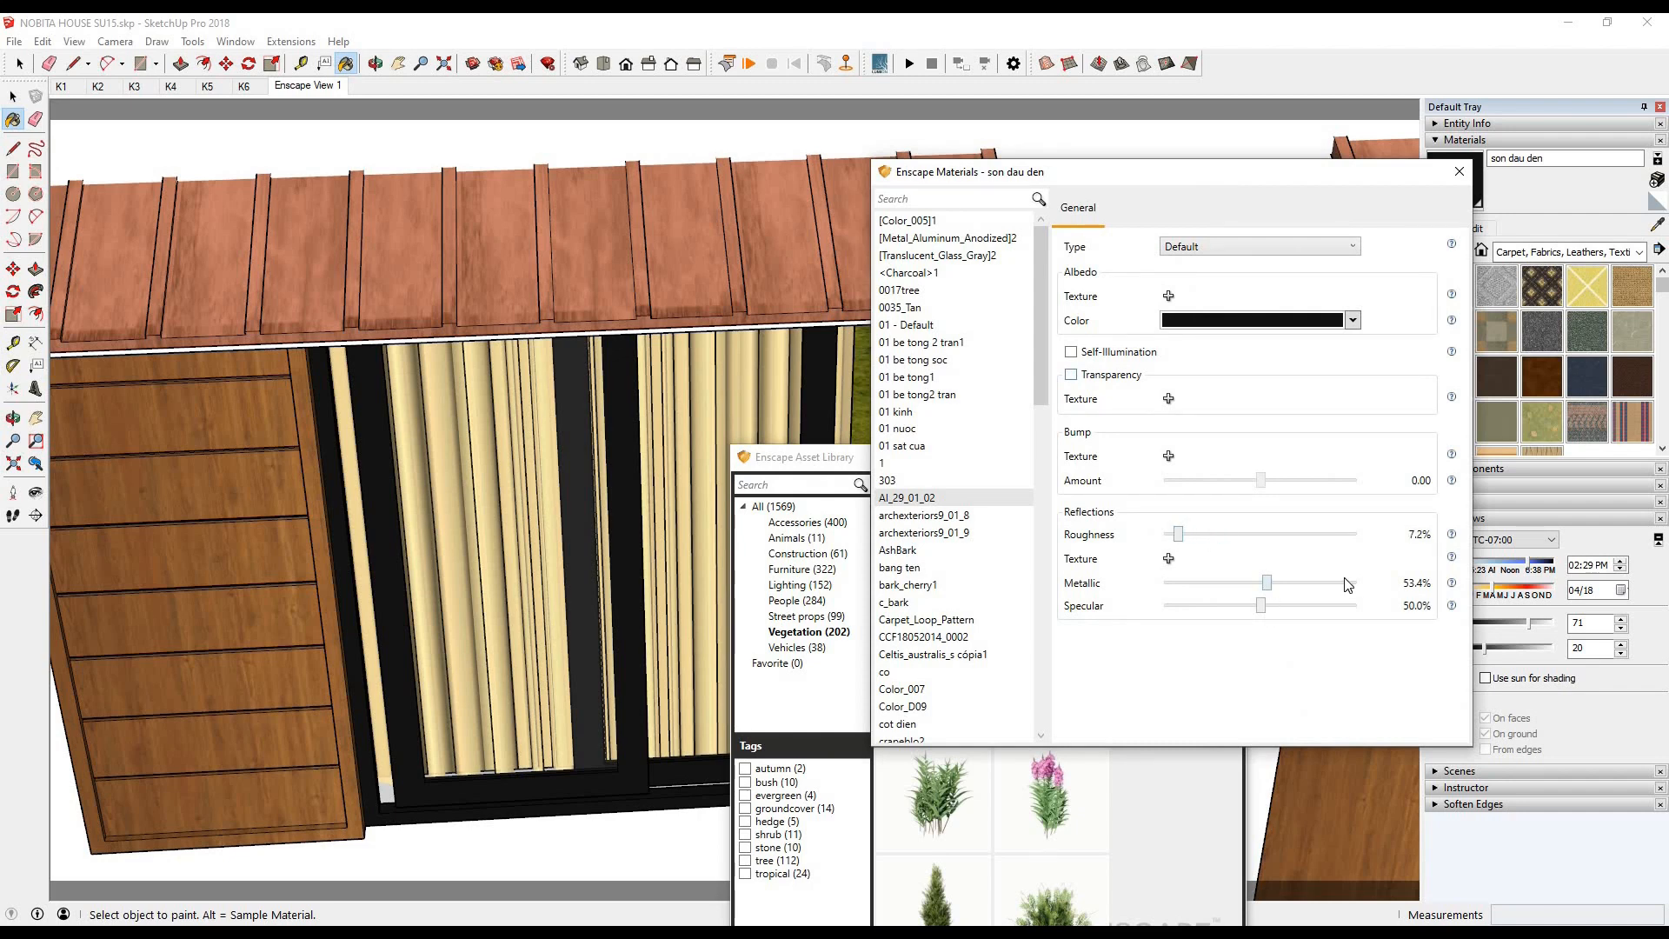
pyautogui.click(396, 934)
pyautogui.click(247, 855)
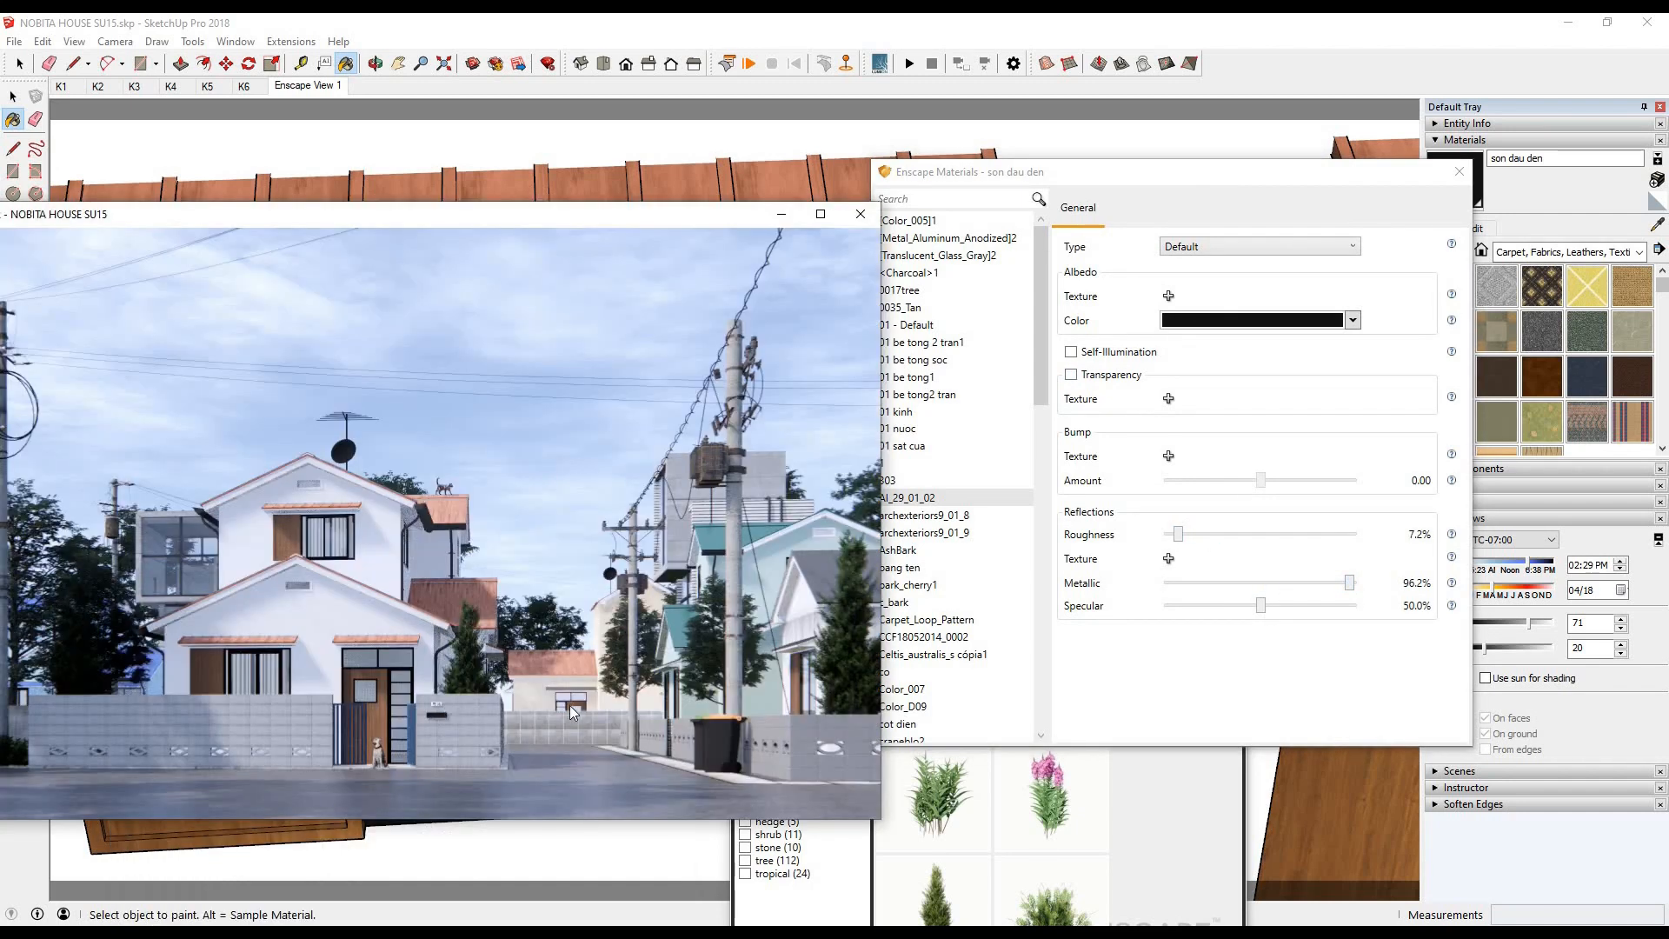
# - Sample the blue gate's son dau material, set roughness to 22.6% and metallic to 87.3%, and check the render
pyautogui.click(753, 20)
pyautogui.scroll(-10, 488, 432)
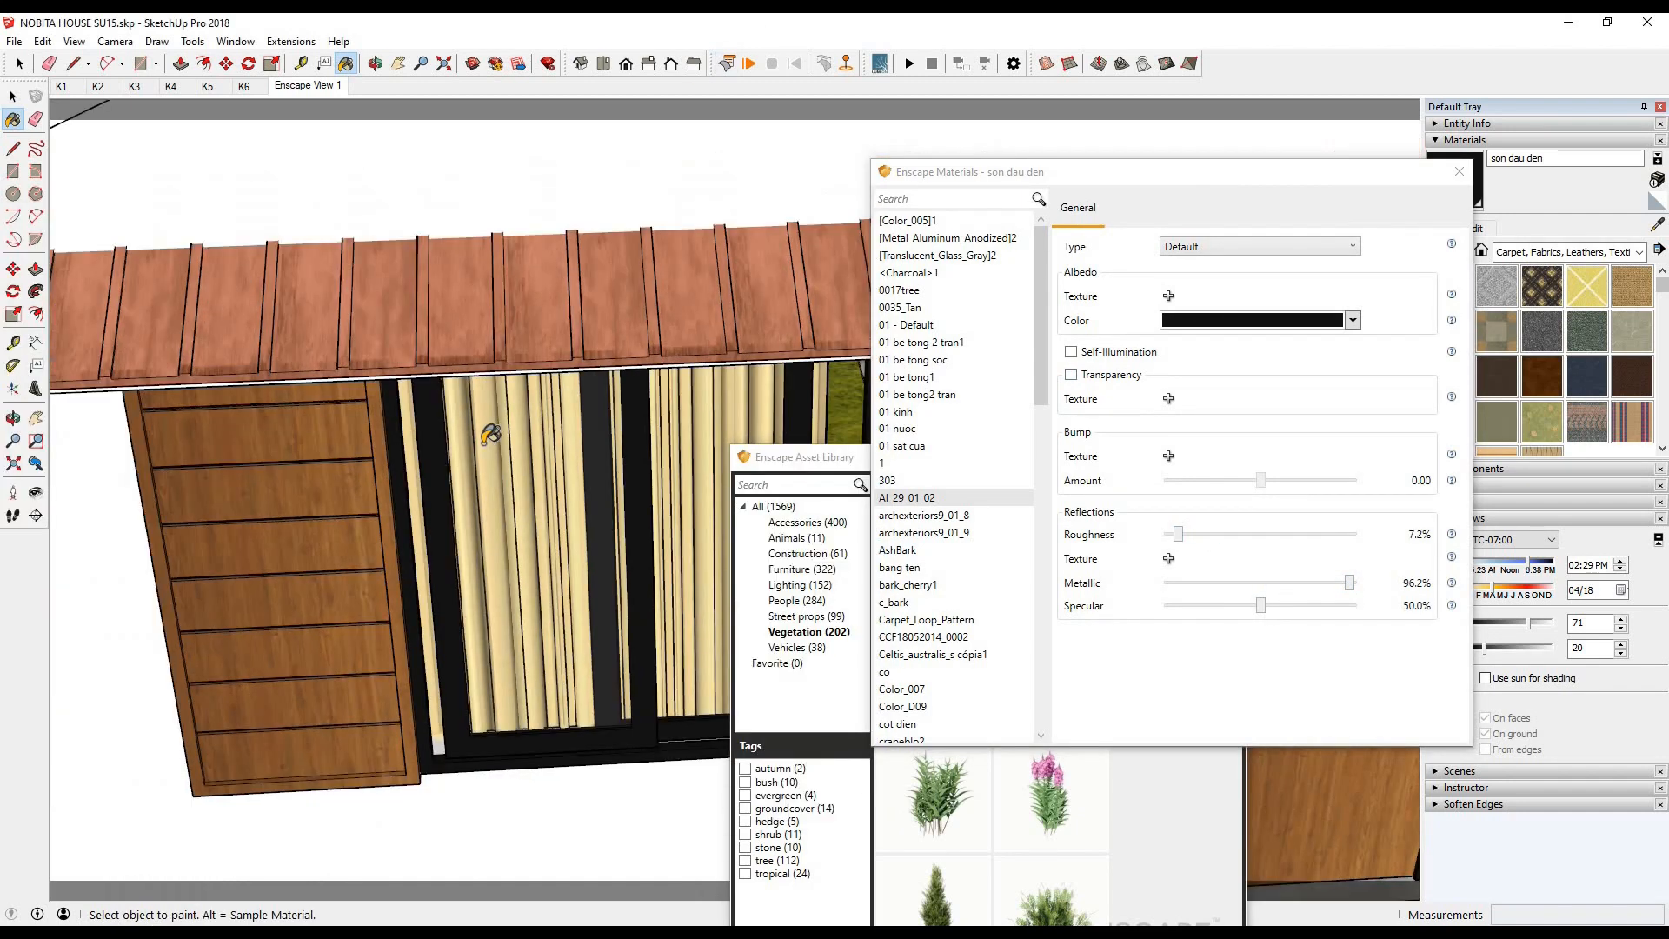
pyautogui.scroll(-10, 474, 566)
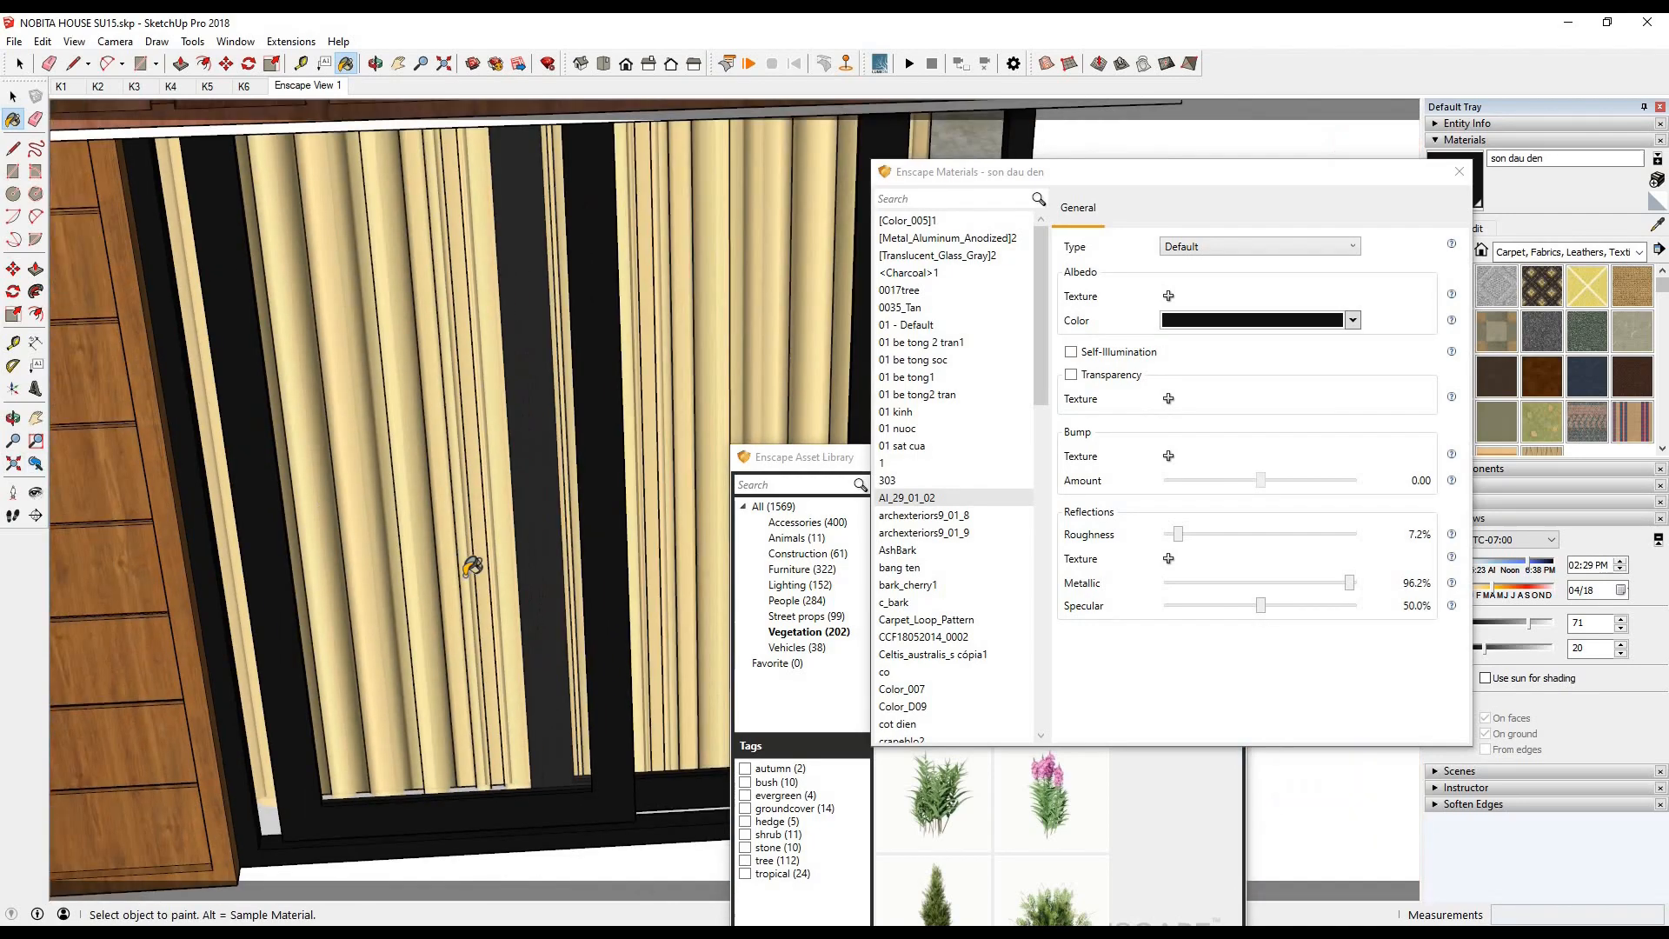
pyautogui.scroll(7, 586, 695)
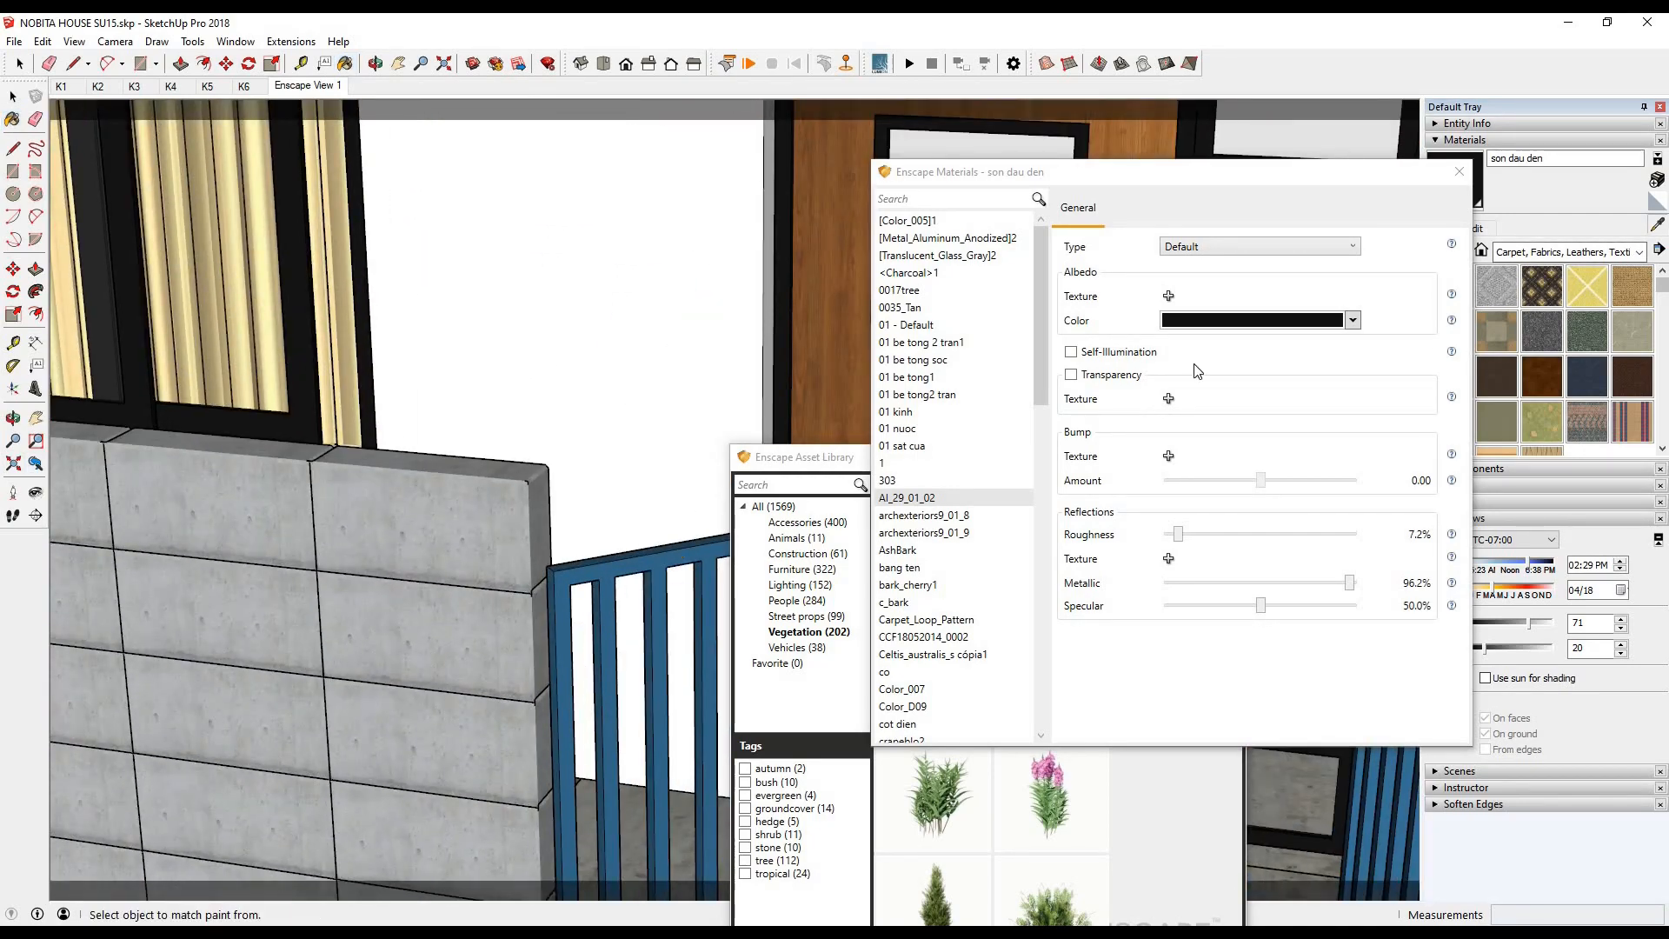
pyautogui.click(567, 593)
pyautogui.moveTo(1334, 535)
pyautogui.mouseDown()
pyautogui.moveTo(1205, 536)
pyautogui.moveTo(1189, 583)
pyautogui.mouseUp()
pyautogui.click(397, 933)
pyautogui.click(234, 857)
pyautogui.click(211, 881)
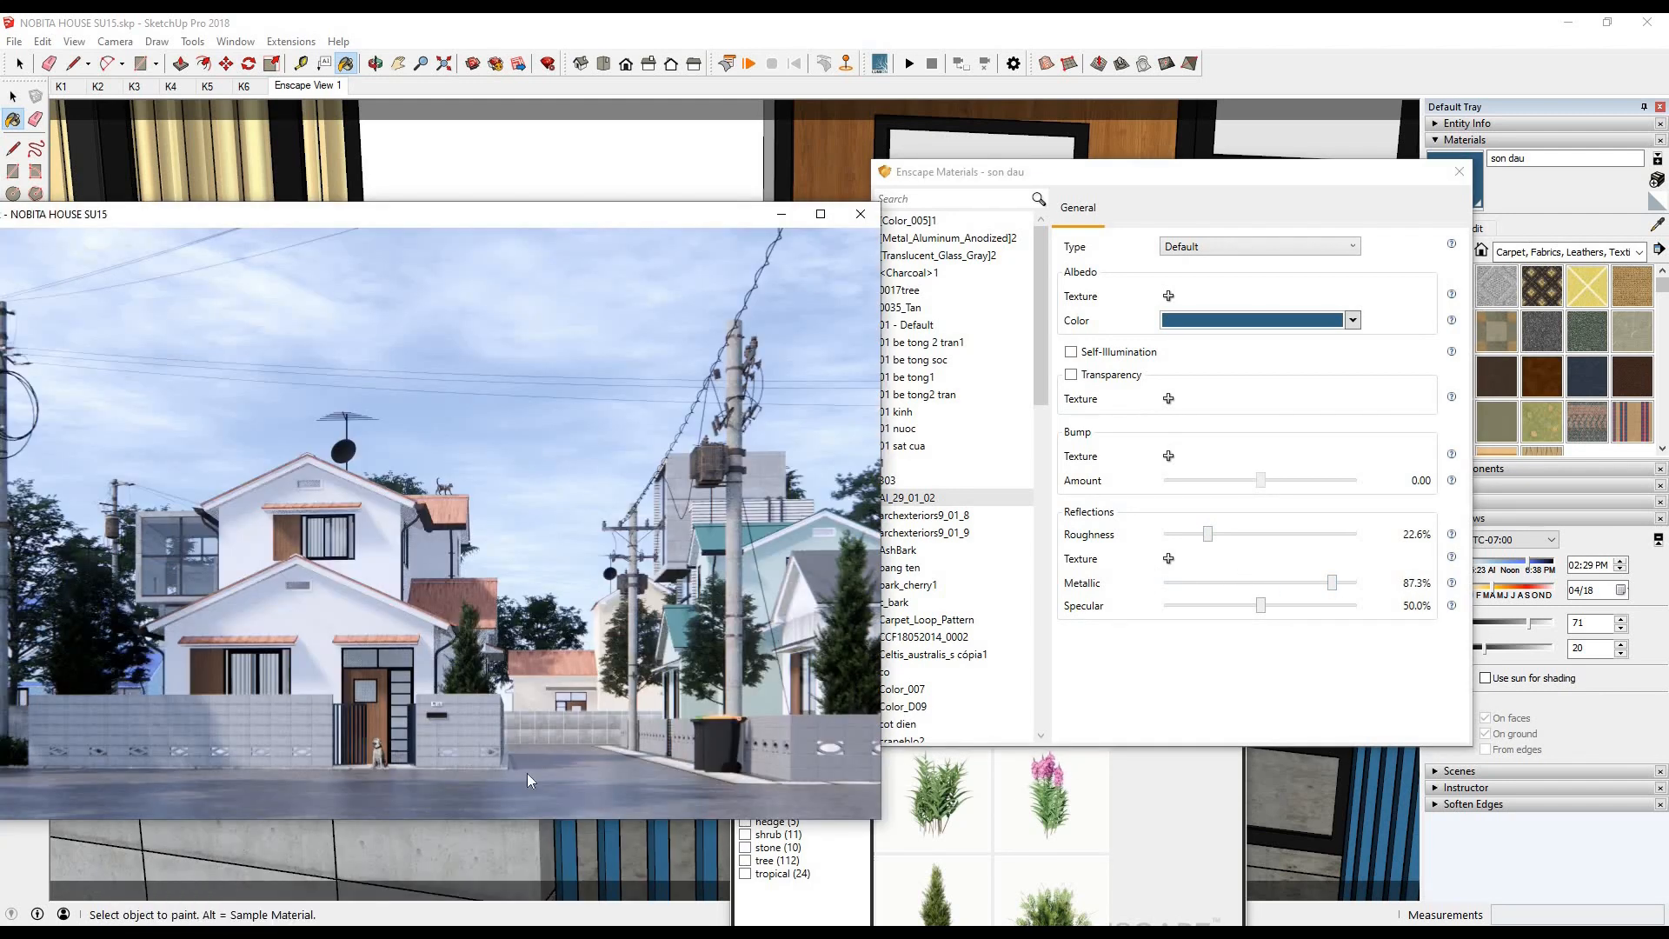
# - Close the material editor and show the Vehicles category of the asset library beside a wider view of the street
pyautogui.click(16, 100)
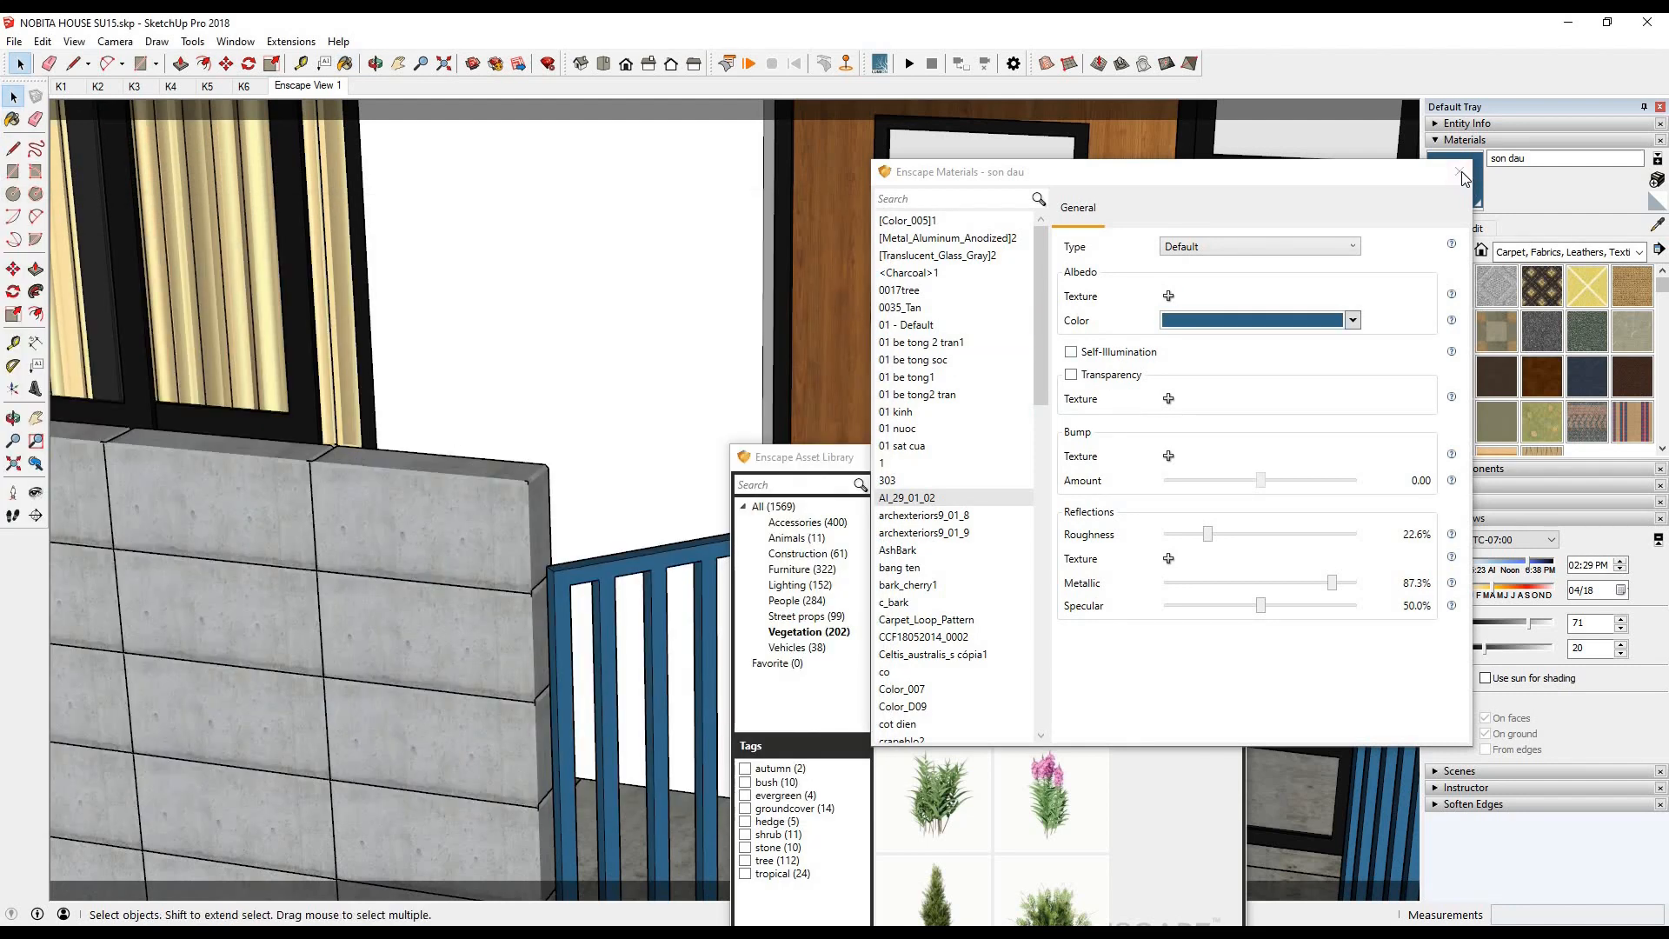
pyautogui.click(1460, 172)
pyautogui.moveTo(787, 456); pyautogui.dragTo(887, 214)
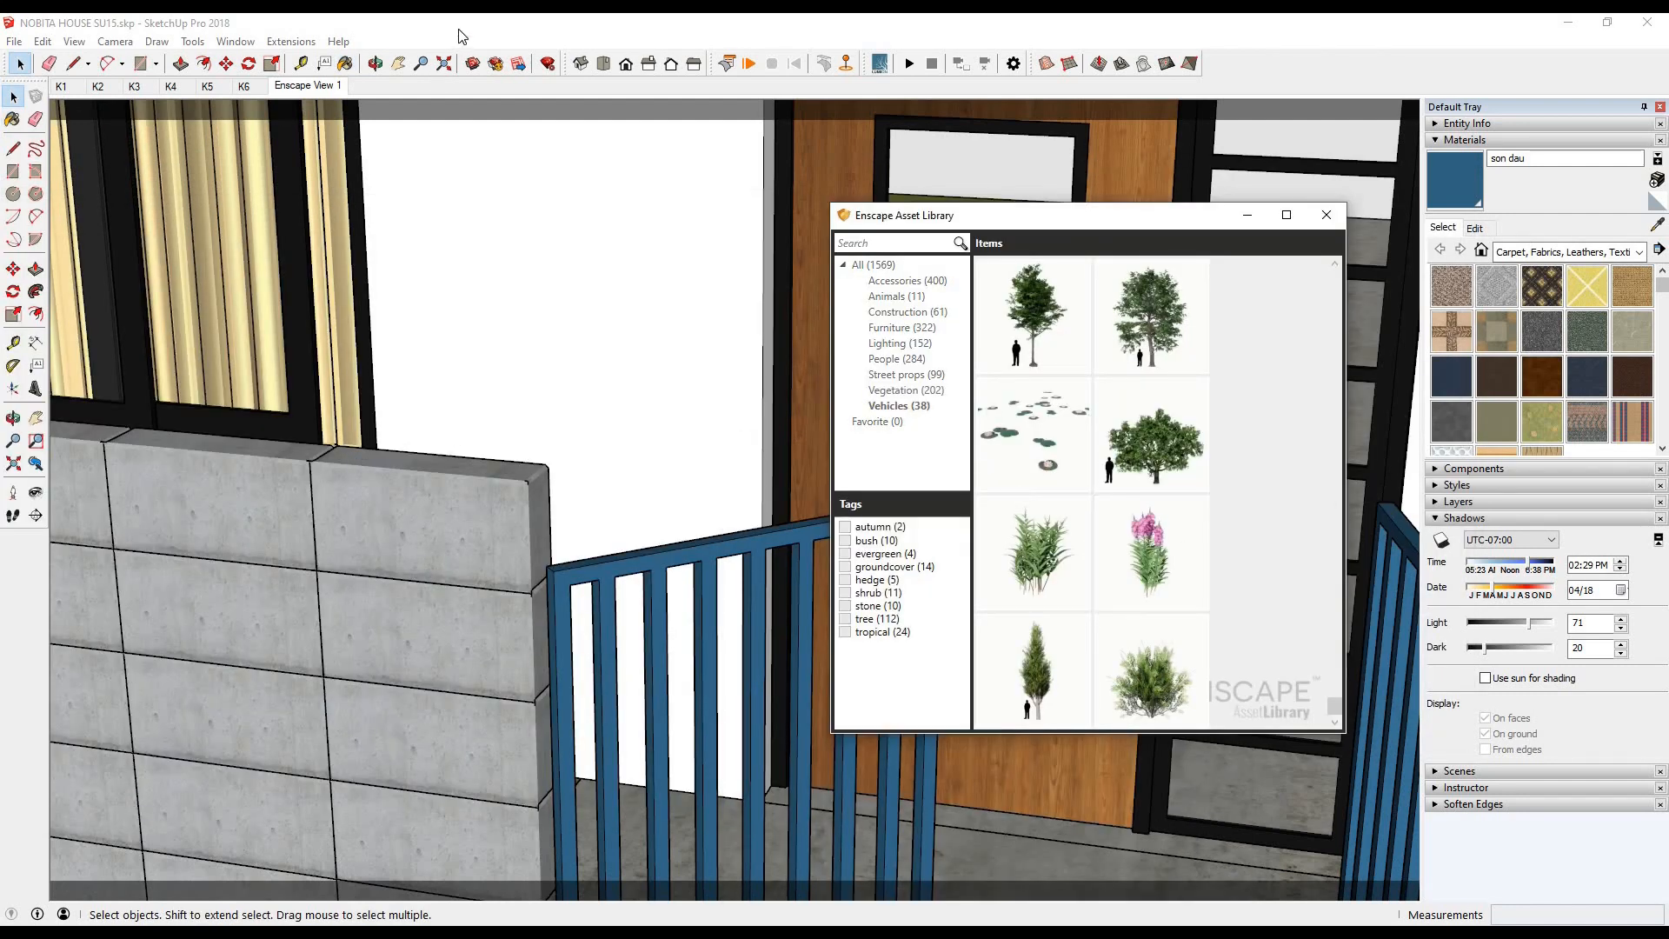
pyautogui.scroll(-6, 376, 527)
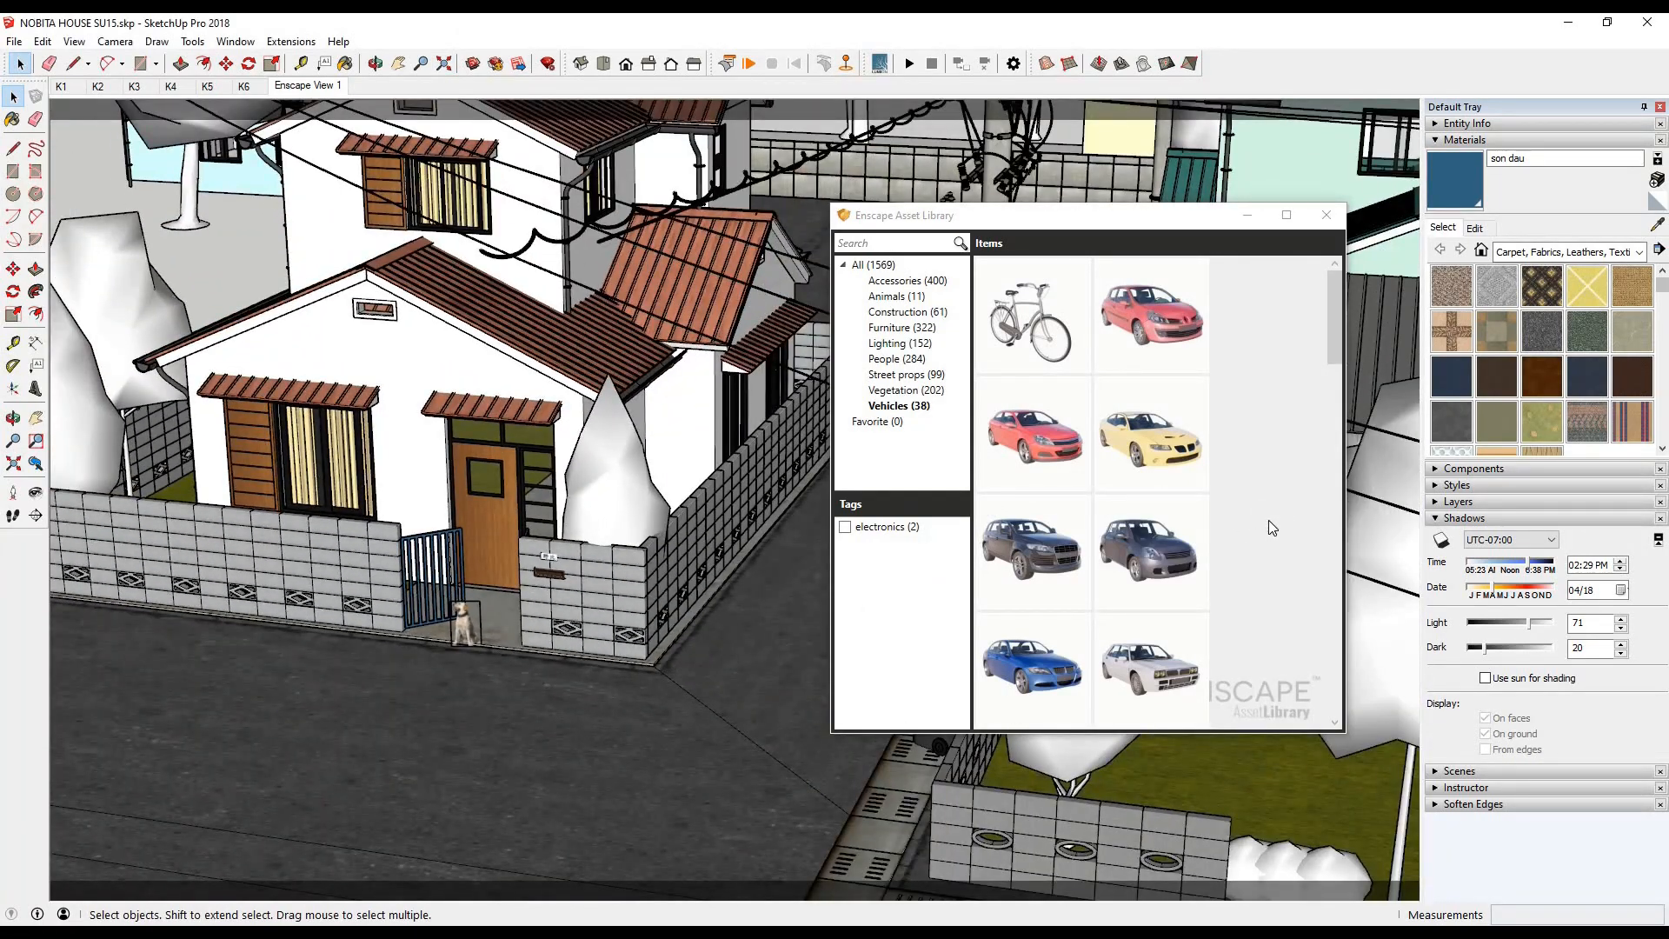
pyautogui.scroll(-3, 1270, 527)
pyautogui.moveTo(1044, 215); pyautogui.dragTo(407, 238)
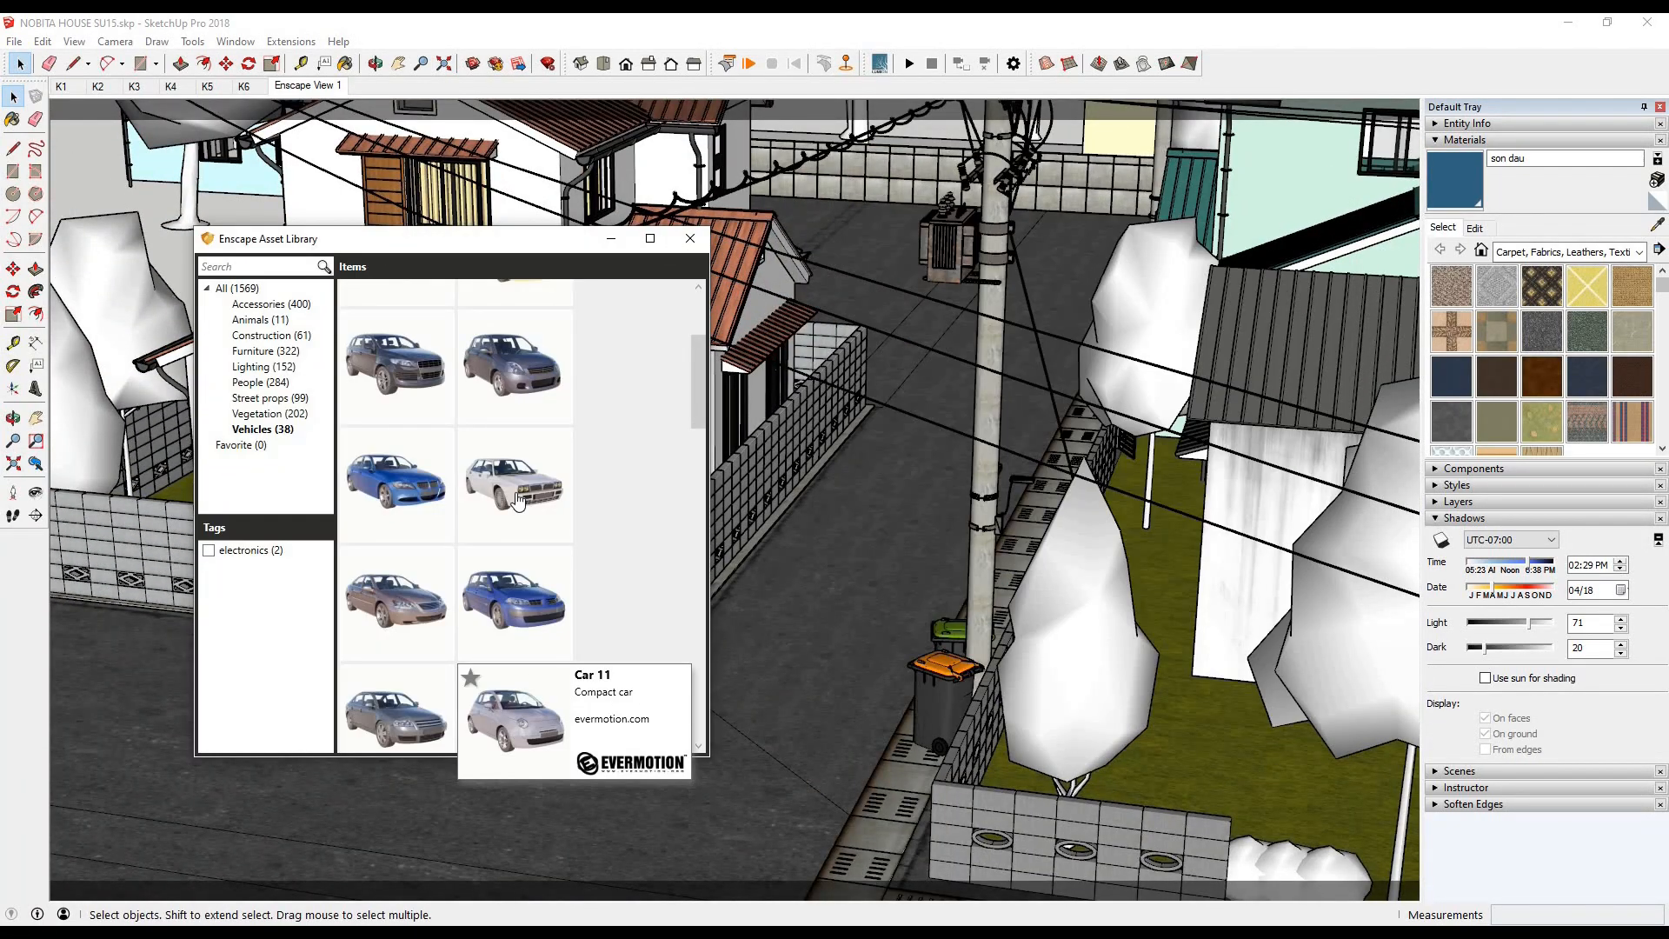
# - Pick a car from the vehicle assets, place it on the side street beside the main house, and check the render
pyautogui.scroll(-3, 520, 509)
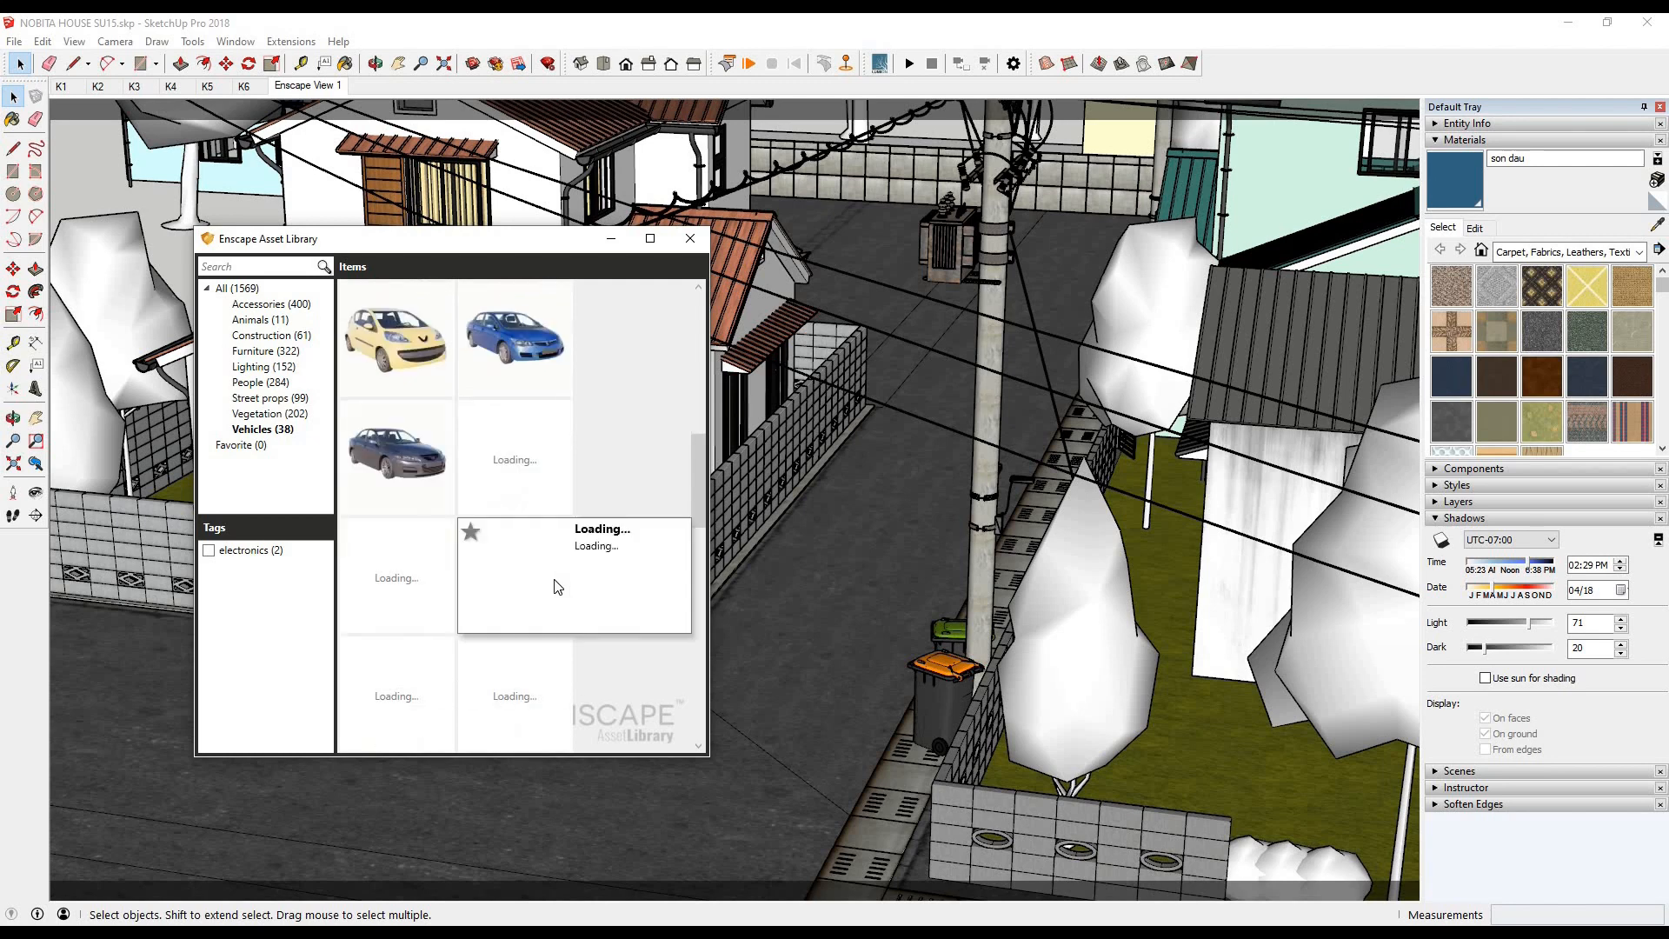
pyautogui.scroll(-2, 528, 658)
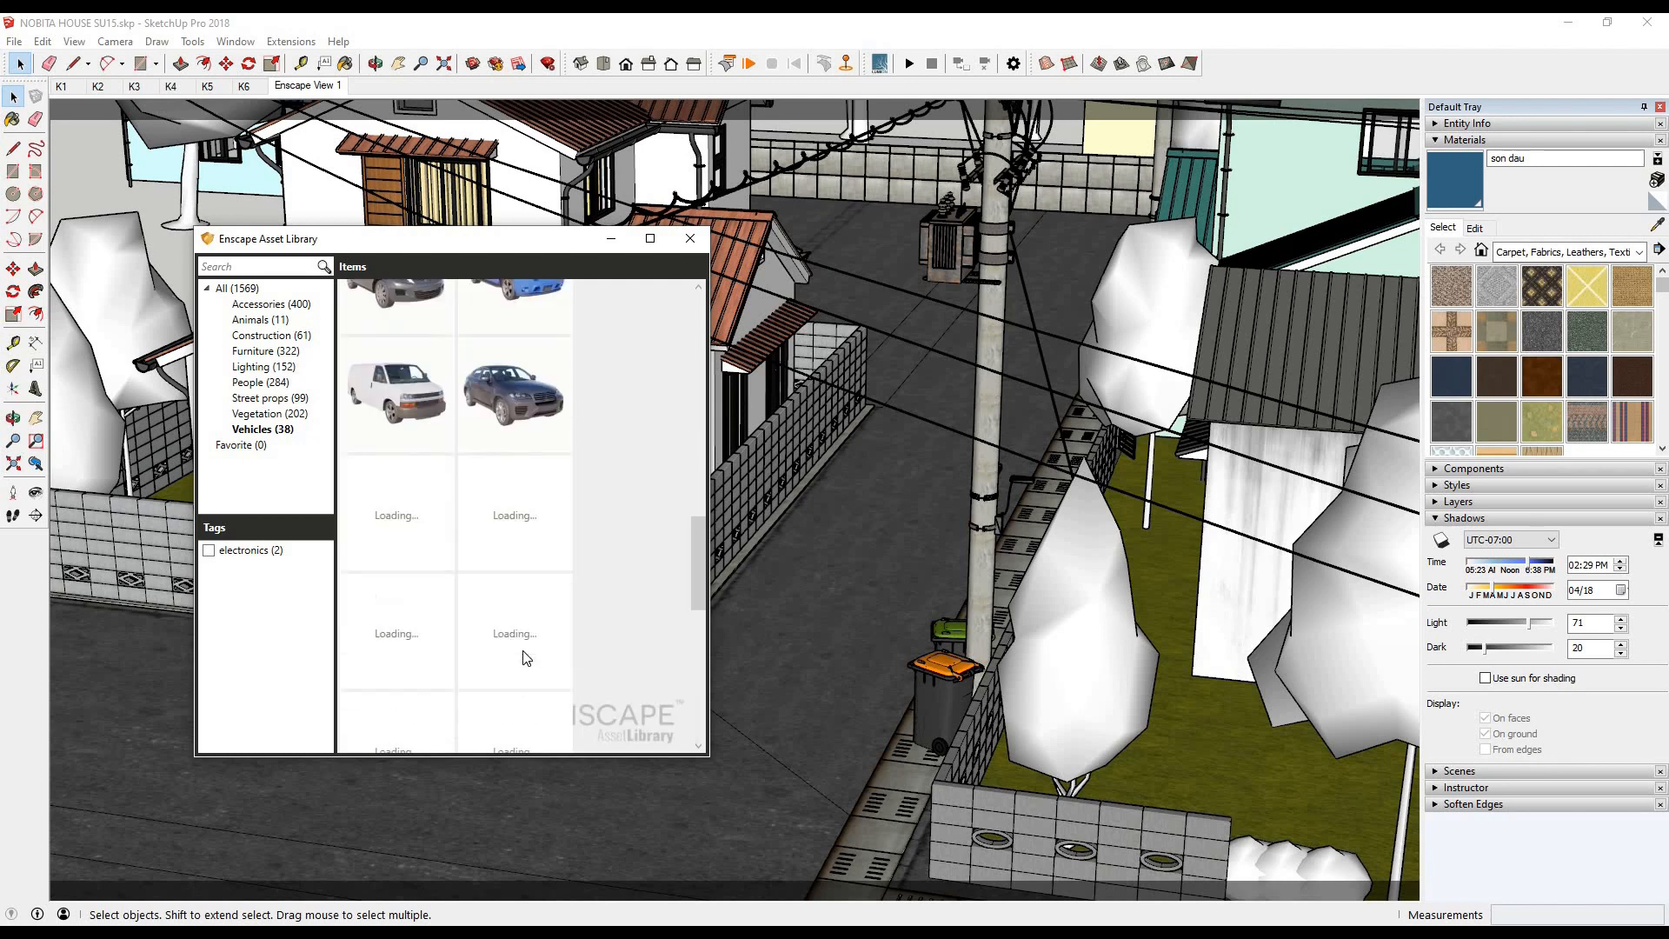
pyautogui.scroll(-4, 526, 658)
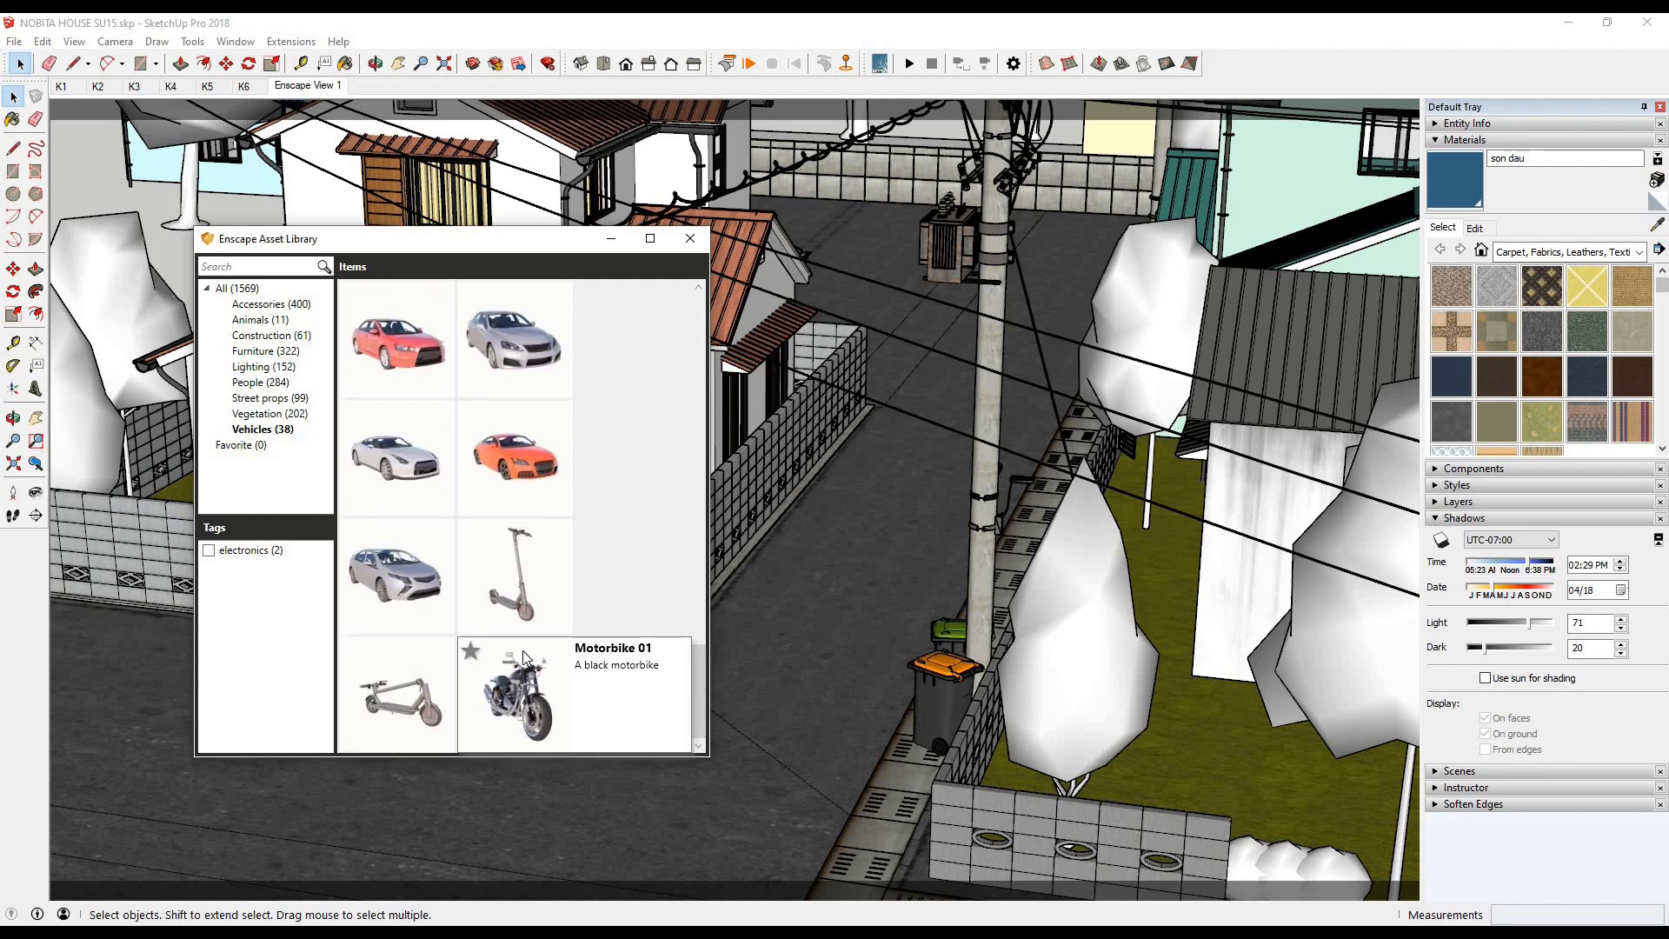
pyautogui.scroll(6, 523, 651)
pyautogui.click(535, 540)
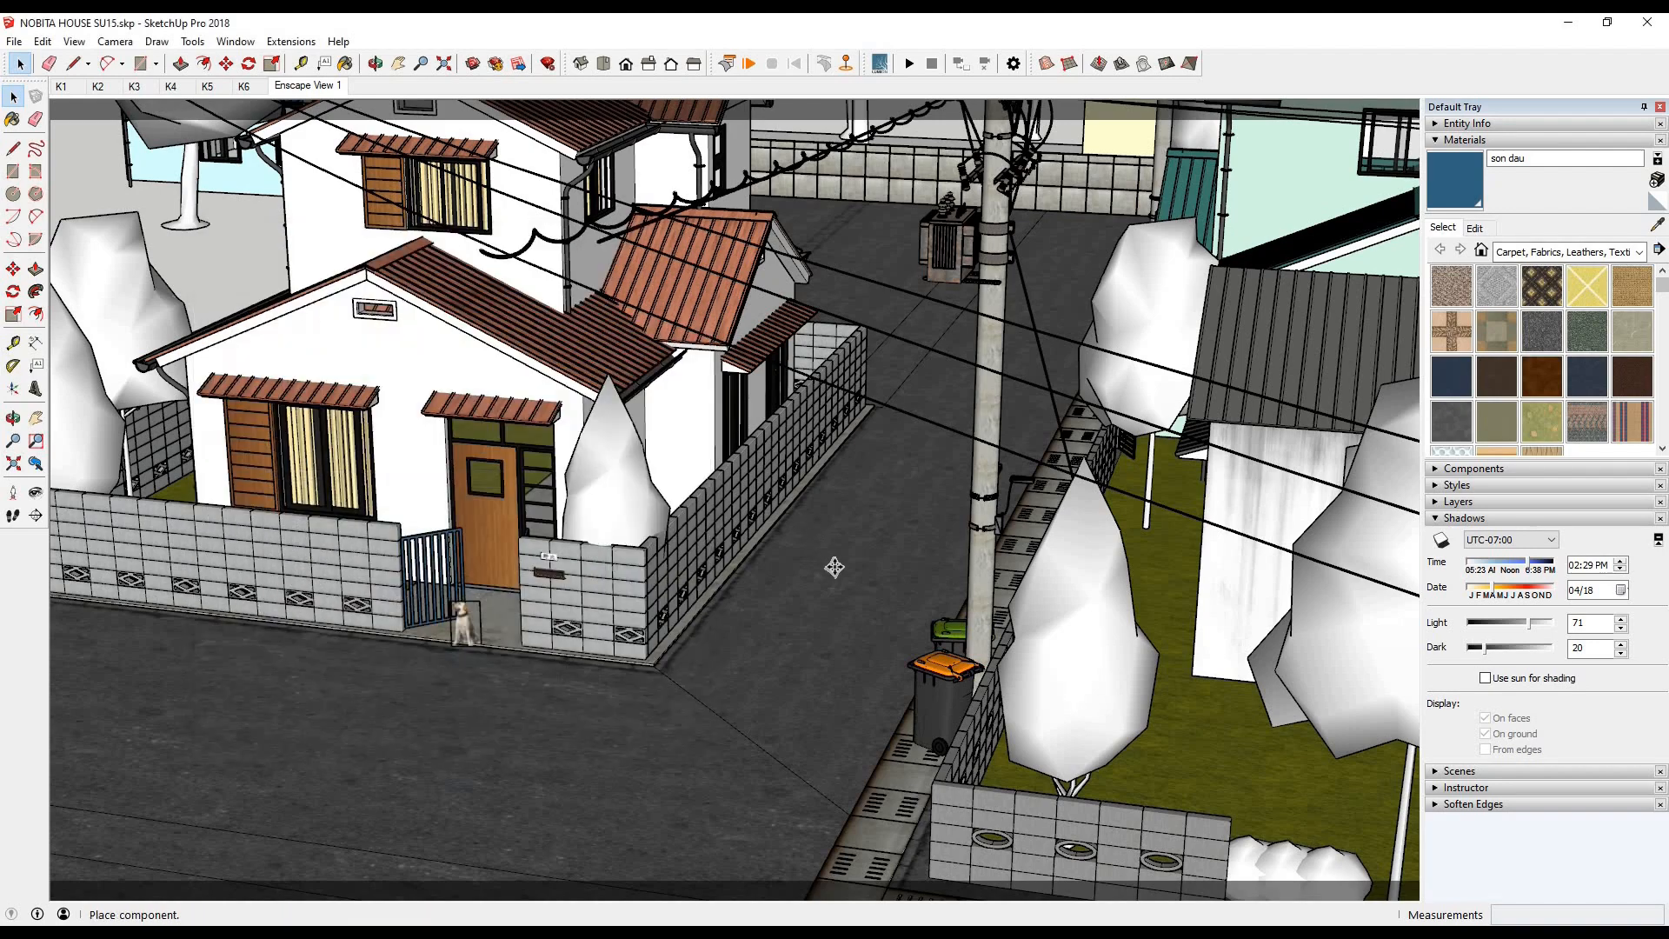
pyautogui.click(403, 934)
pyautogui.click(252, 872)
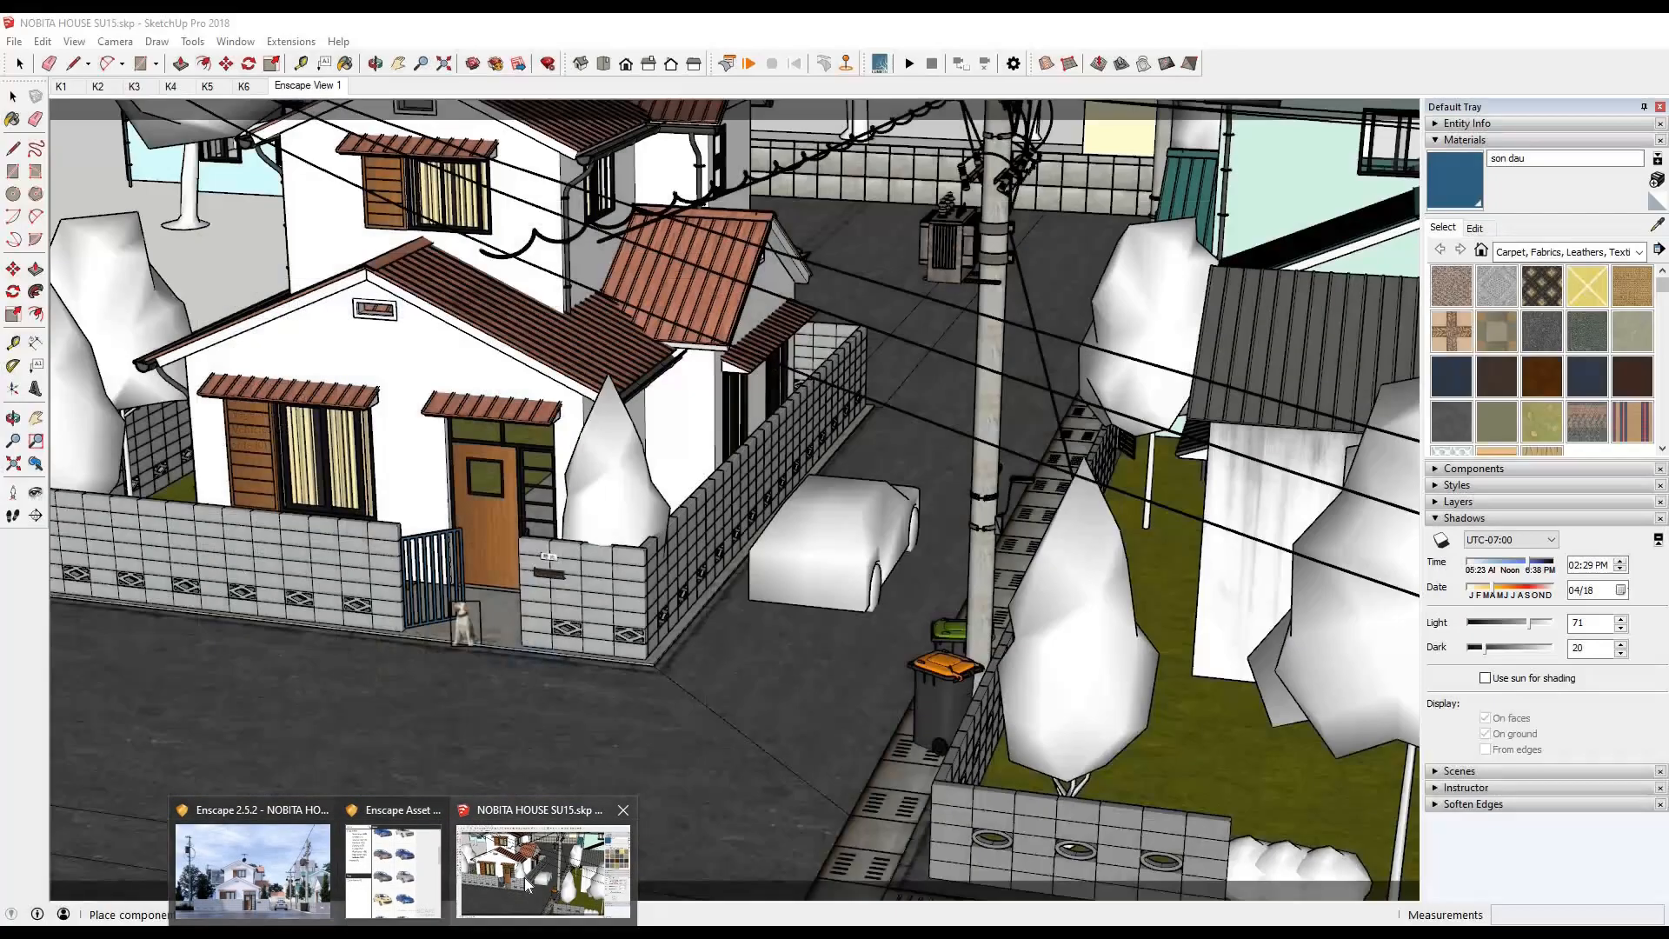
# - Bring the Enscape Asset Library to the front and move it clear of the house entrance in the model view
pyautogui.moveTo(445, 878)
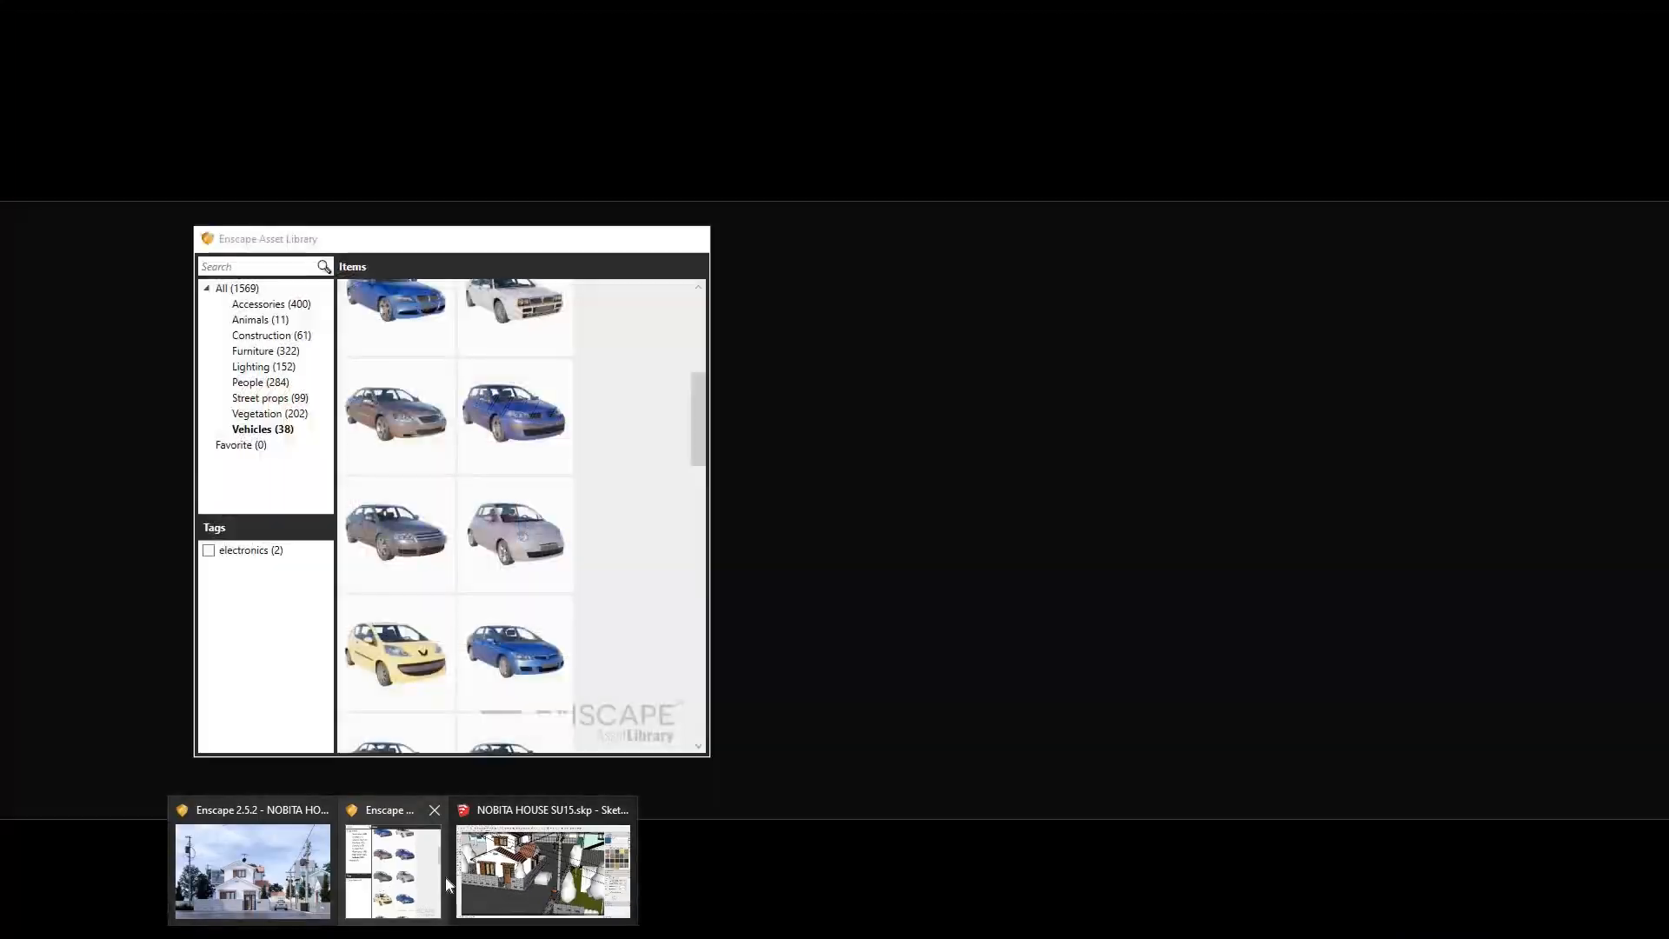
pyautogui.click(393, 871)
pyautogui.moveTo(332, 236); pyautogui.dragTo(1017, 210)
pyautogui.click(18, 98)
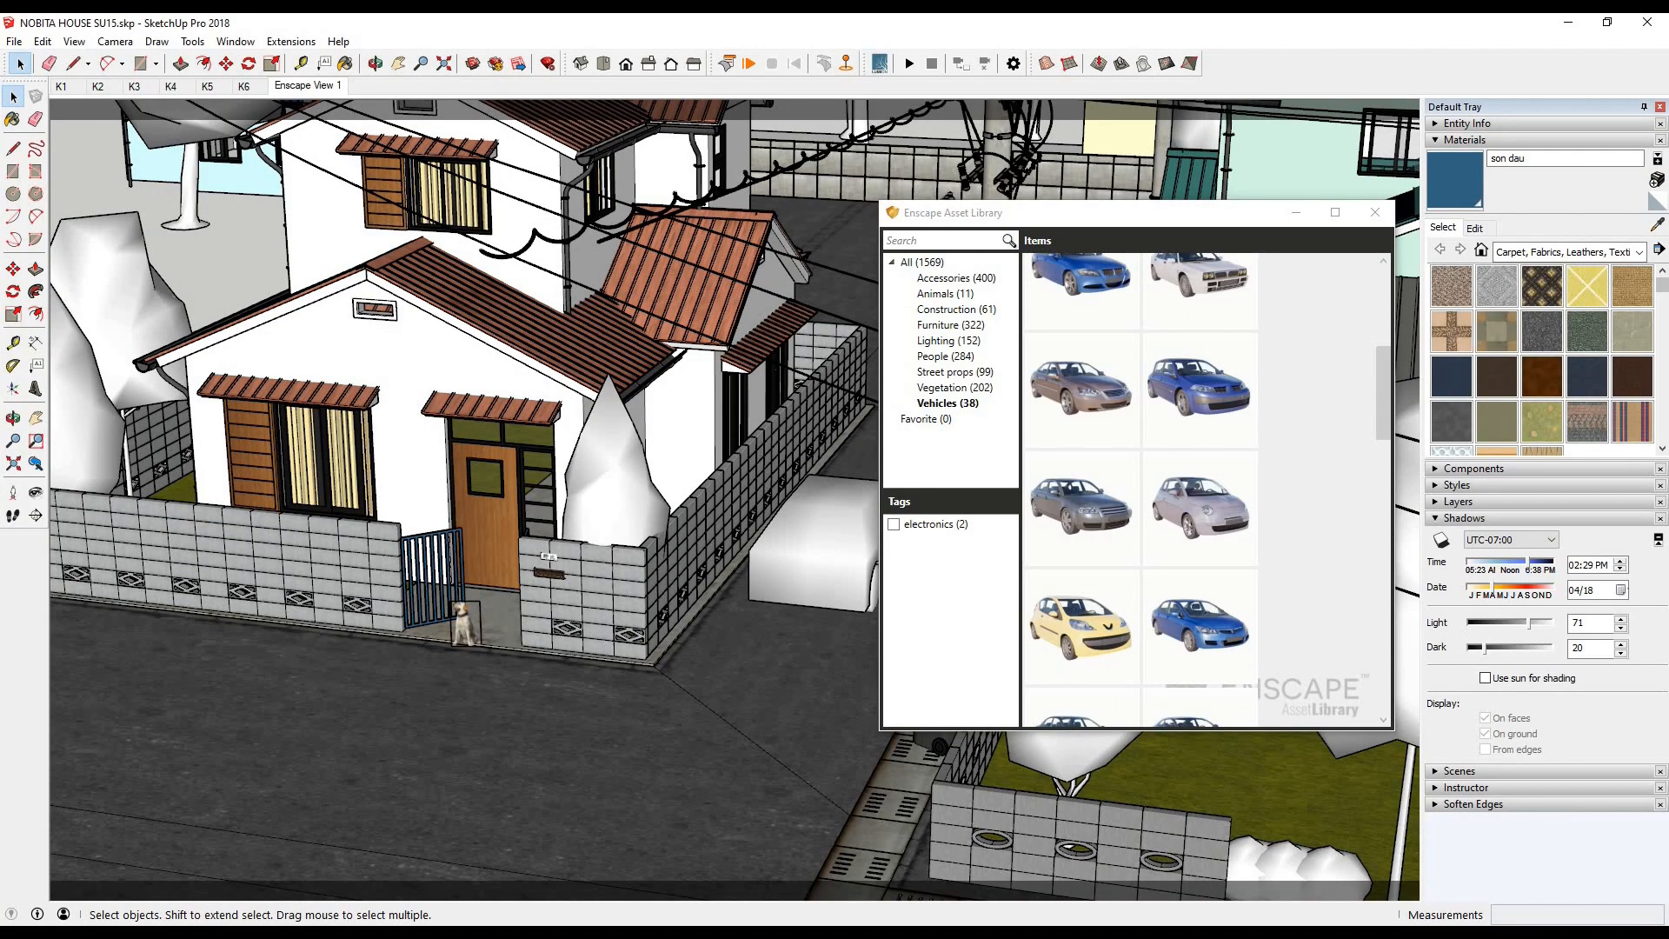
# - Switch to Firefox, show the downloaded Nobita and Doraemon model in its Downloads folder, and open it in SketchUp
pyautogui.moveTo(1174, 934)
pyautogui.click(1174, 870)
pyautogui.click(1532, 59)
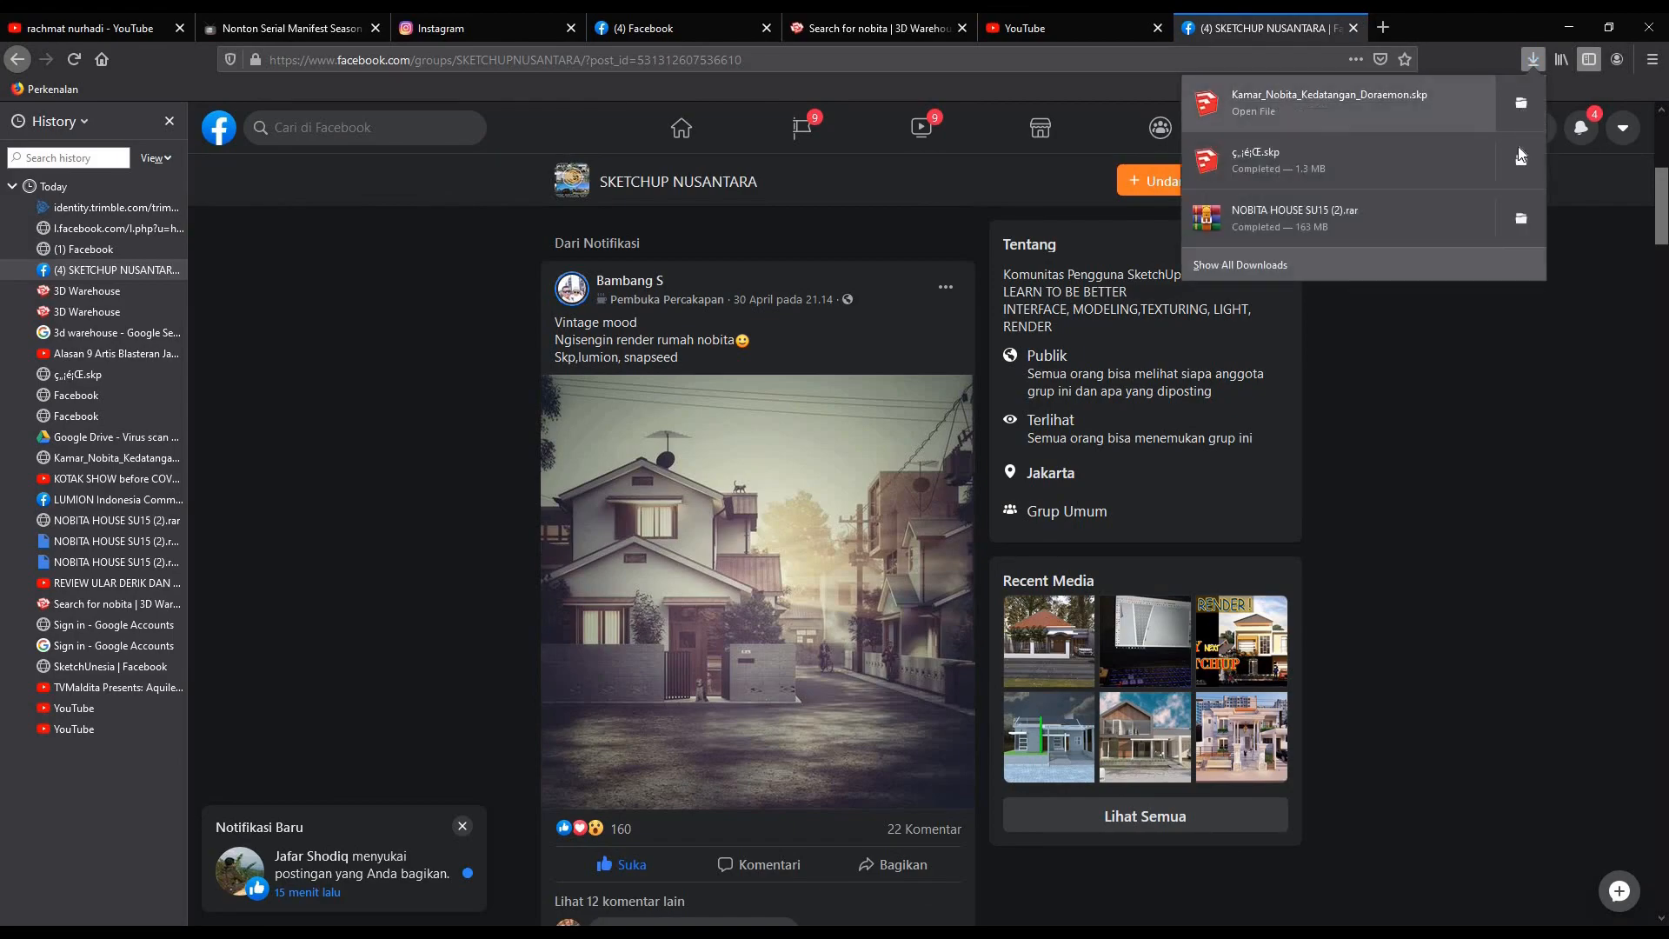
pyautogui.click(1519, 155)
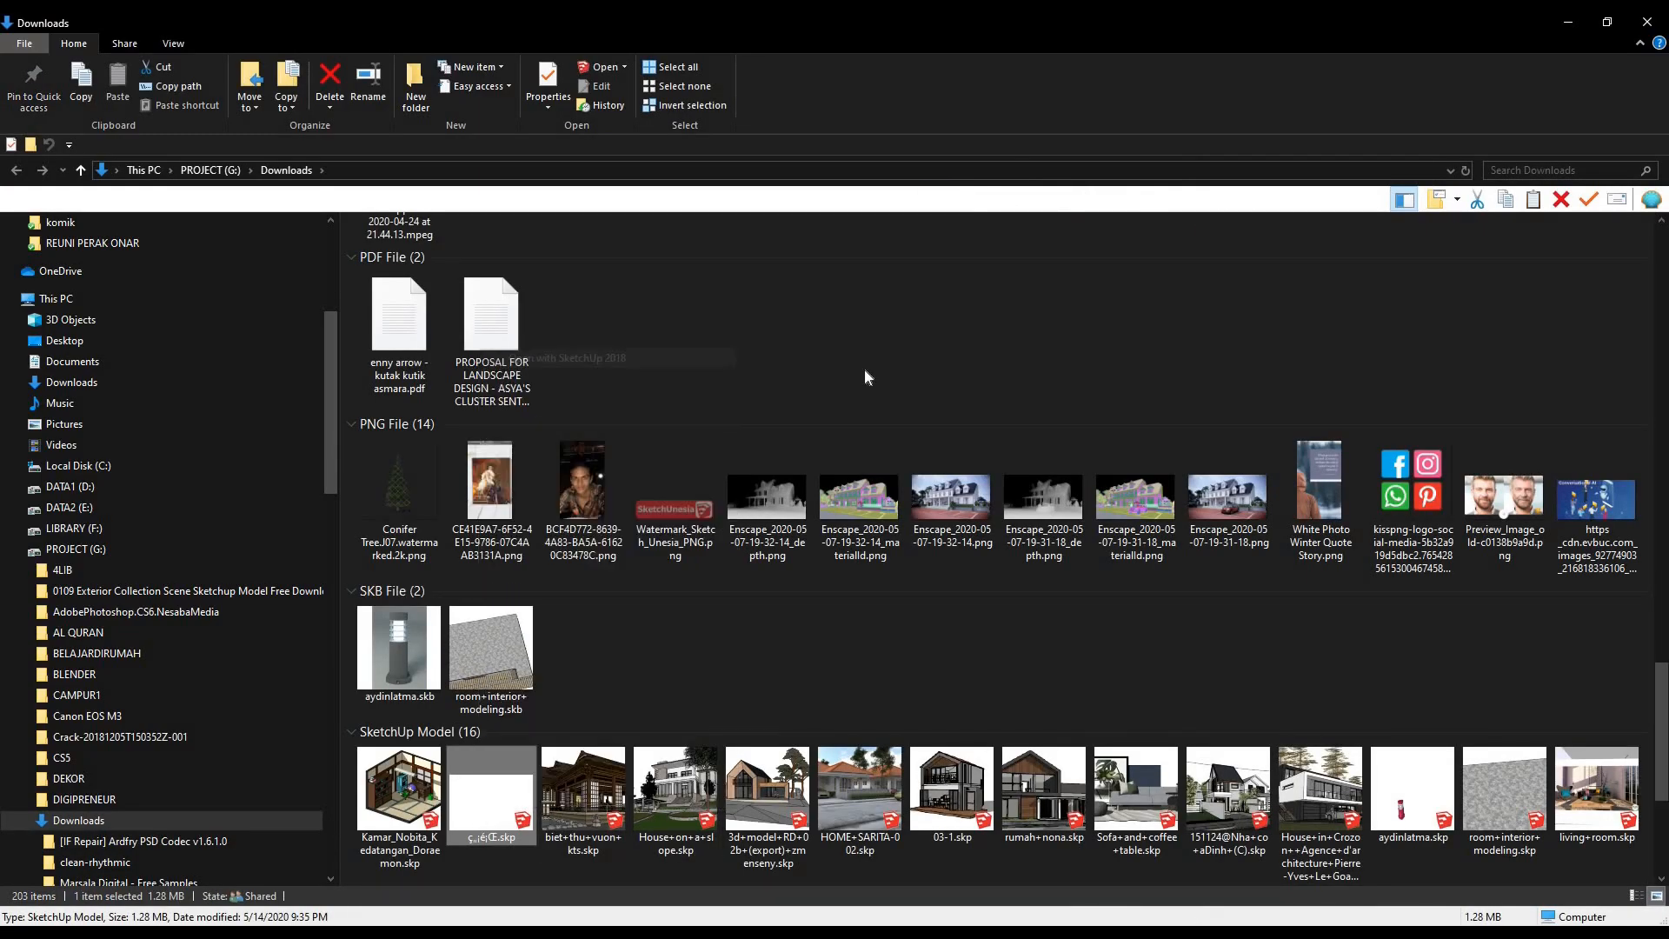
pyautogui.click(1567, 22)
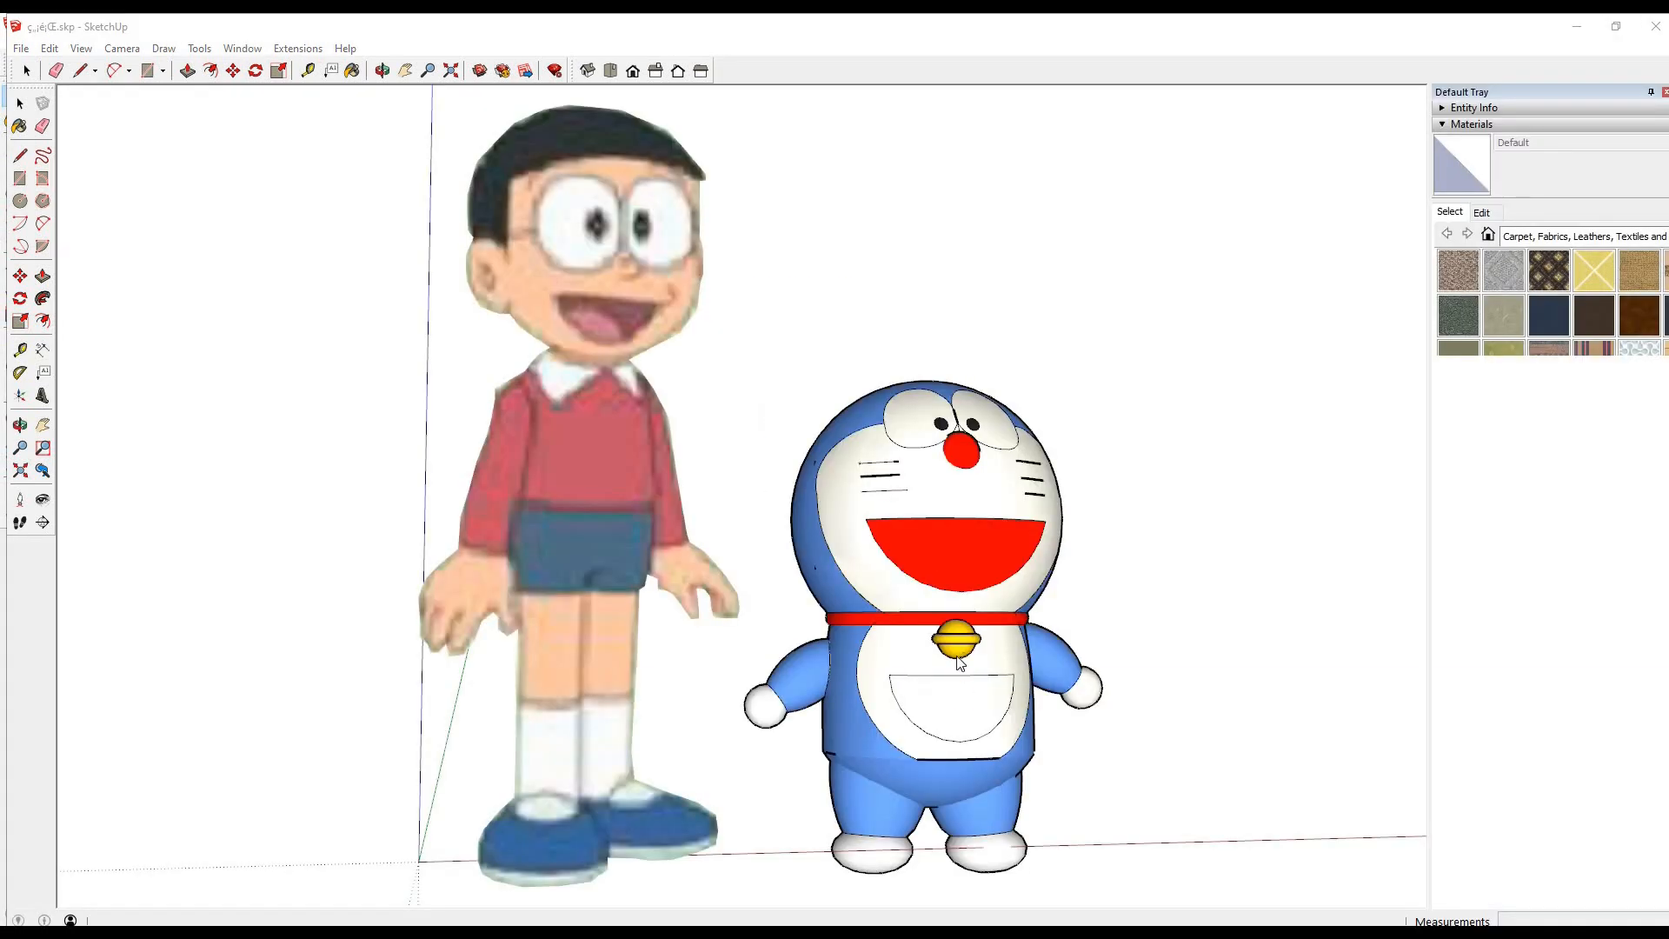
# - Enter the group holding the two characters and copy only the Doraemon figure
pyautogui.moveTo(901, 626)
pyautogui.mouseDown(button='middle')
pyautogui.moveTo(556, 548)
pyautogui.moveTo(513, 487)
pyautogui.moveTo(1170, 656)
pyautogui.moveTo(1170, 573)
pyautogui.moveTo(1106, 546)
pyautogui.mouseUp(button='middle')
pyautogui.scroll(-3, 513, 487)
pyautogui.doubleClick(768, 567)
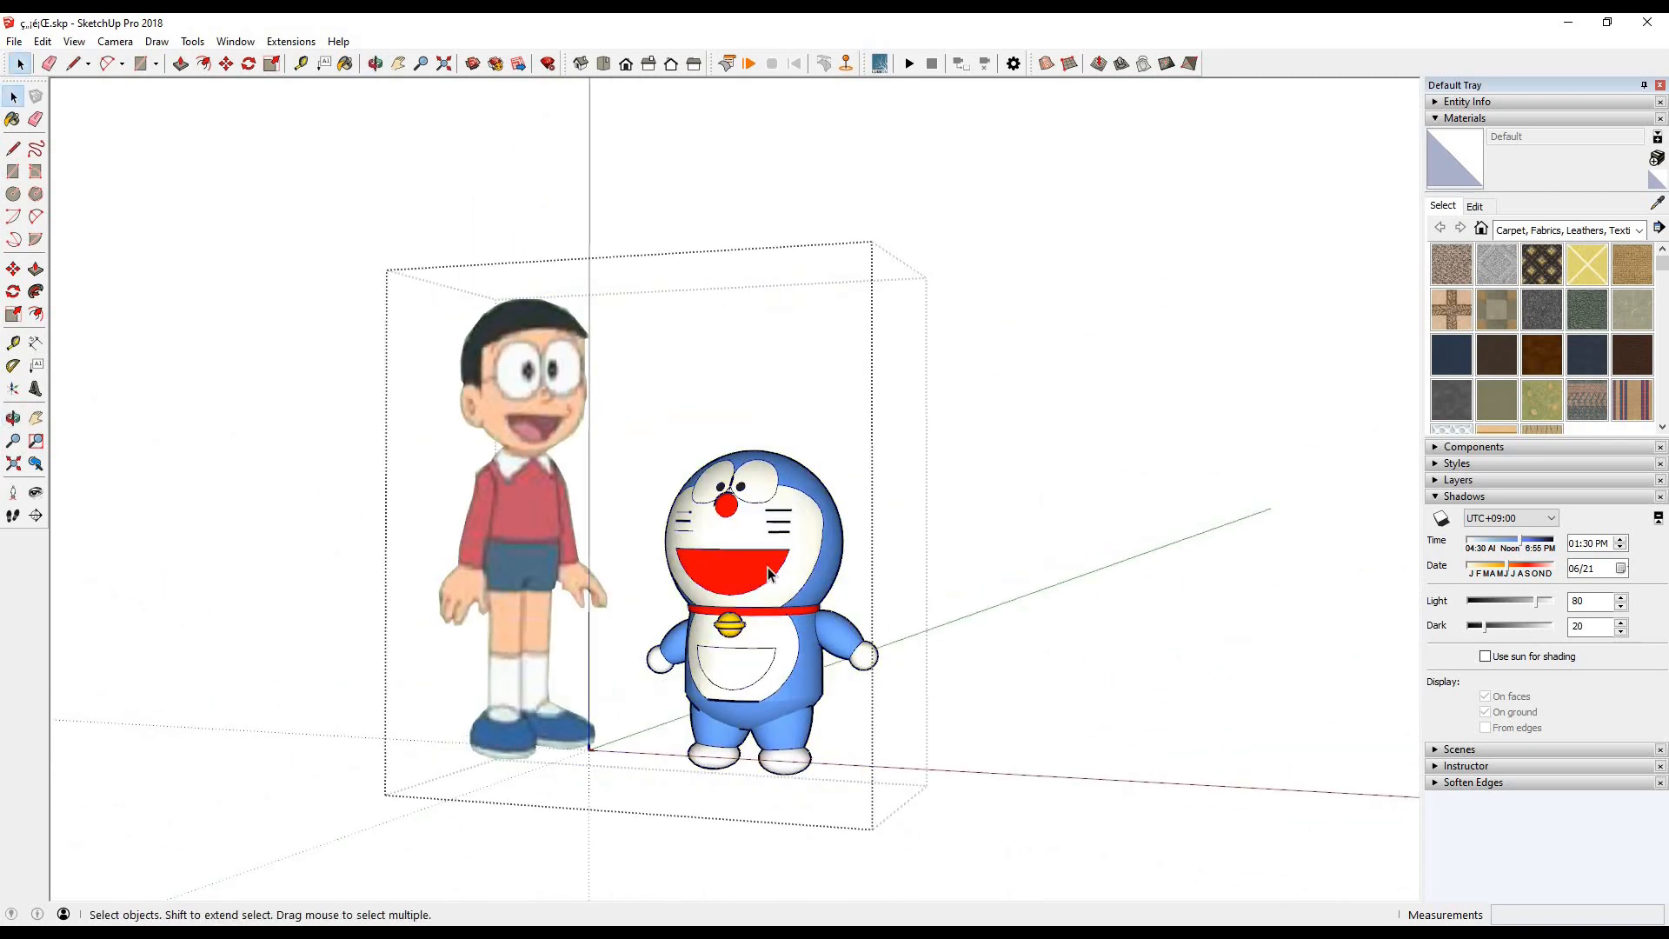
pyautogui.doubleClick(769, 567)
# - Switch back to the NOBITA HOUSE model, paste Doraemon in the gateway behind the dog, and check the render
pyautogui.moveTo(403, 932)
pyautogui.click(156, 877)
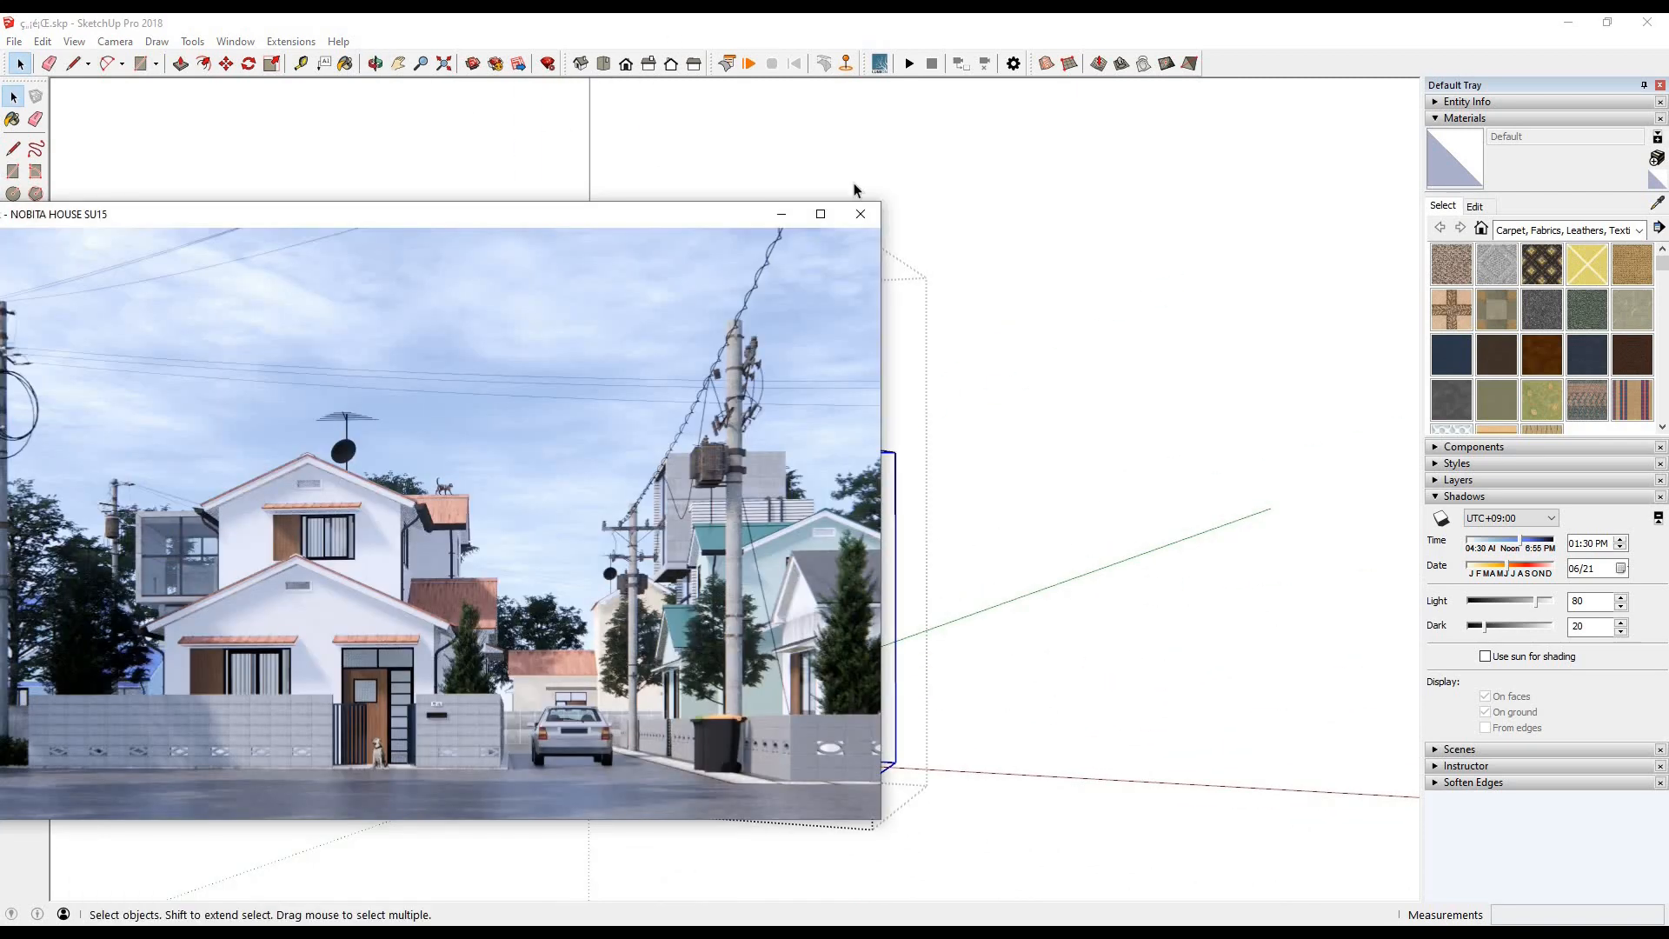
pyautogui.click(1474, 89)
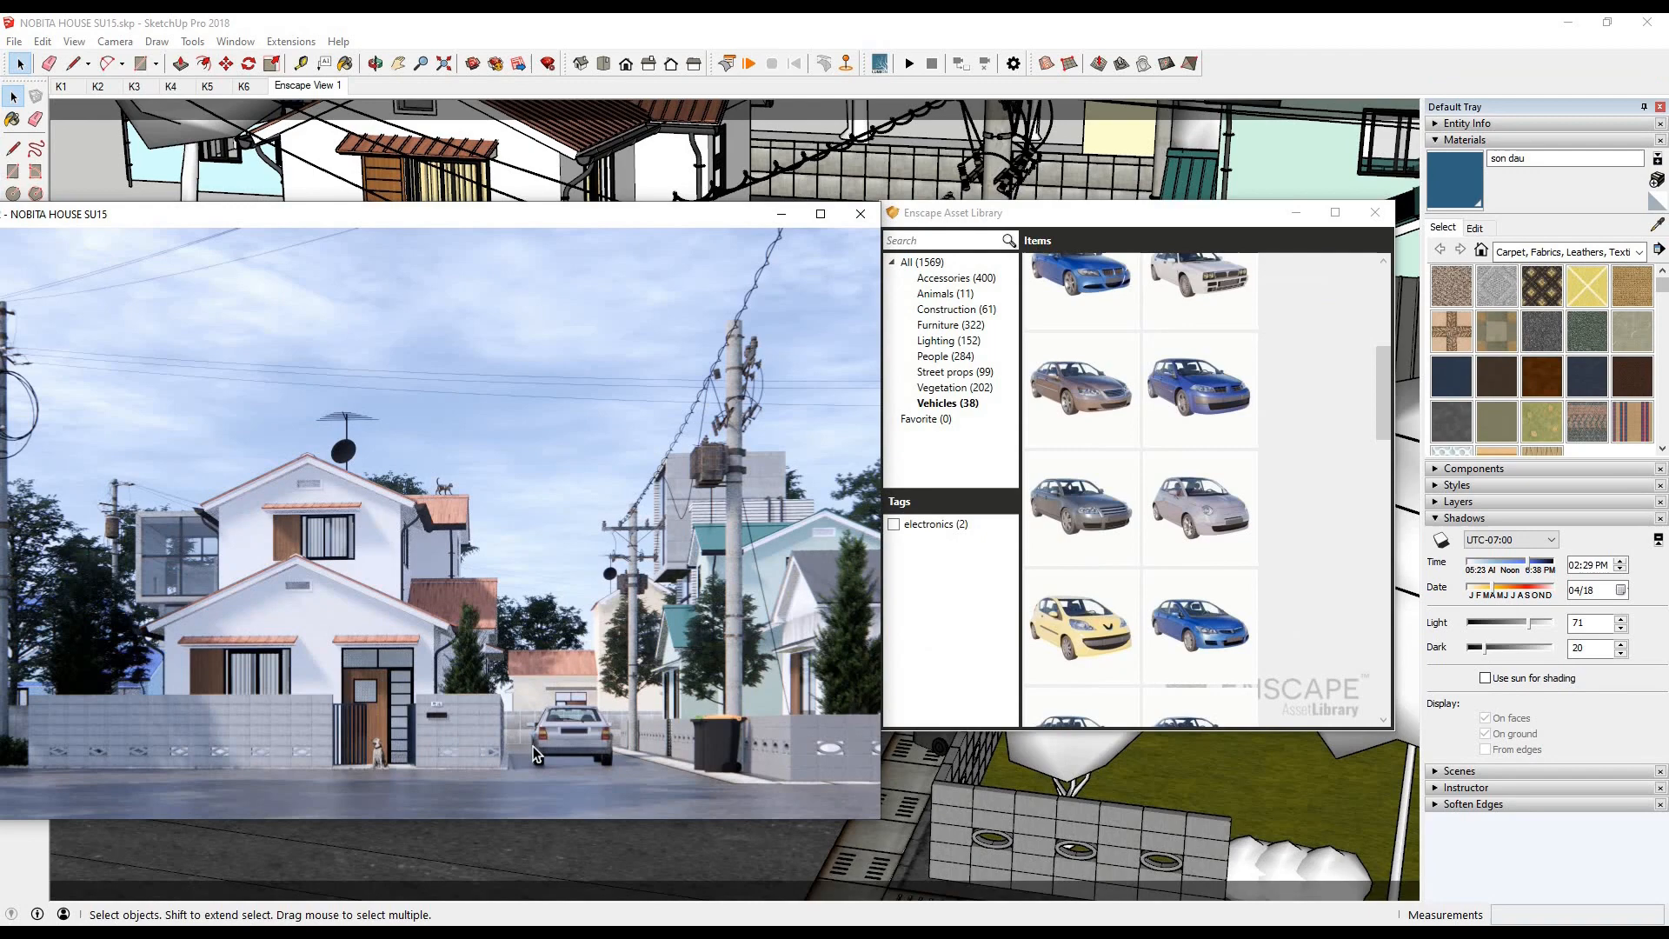
pyautogui.scroll(5, 656, 567)
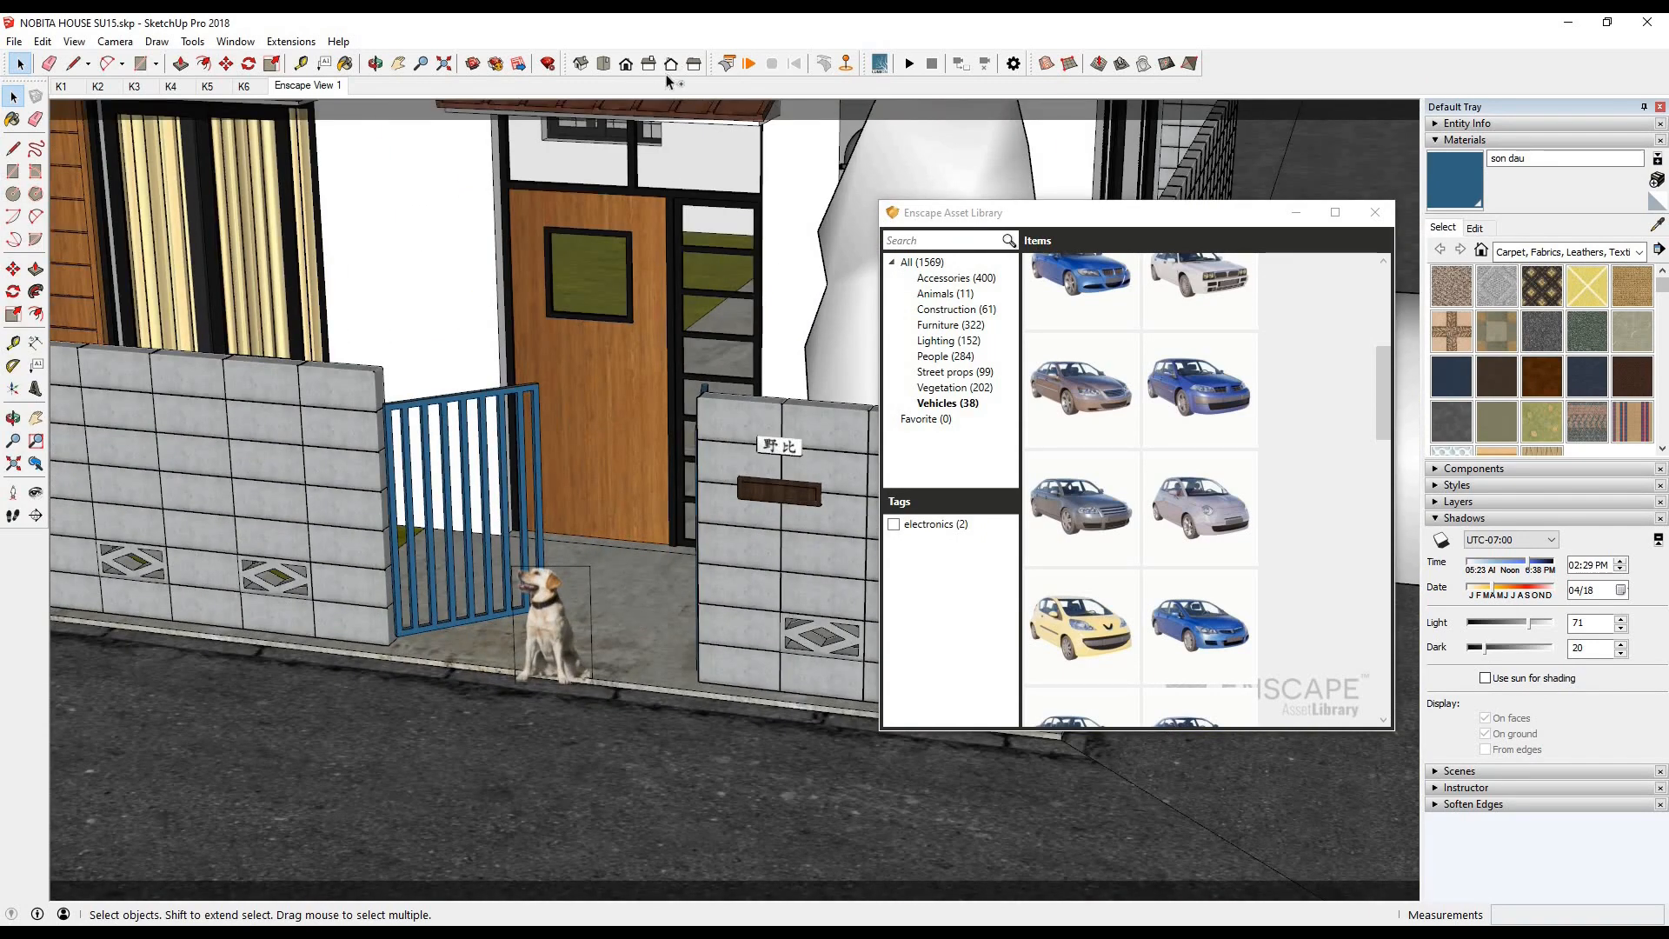
pyautogui.hotkey('ctrl', 'v')
pyautogui.click(605, 610)
pyautogui.moveTo(402, 932)
pyautogui.click(175, 878)
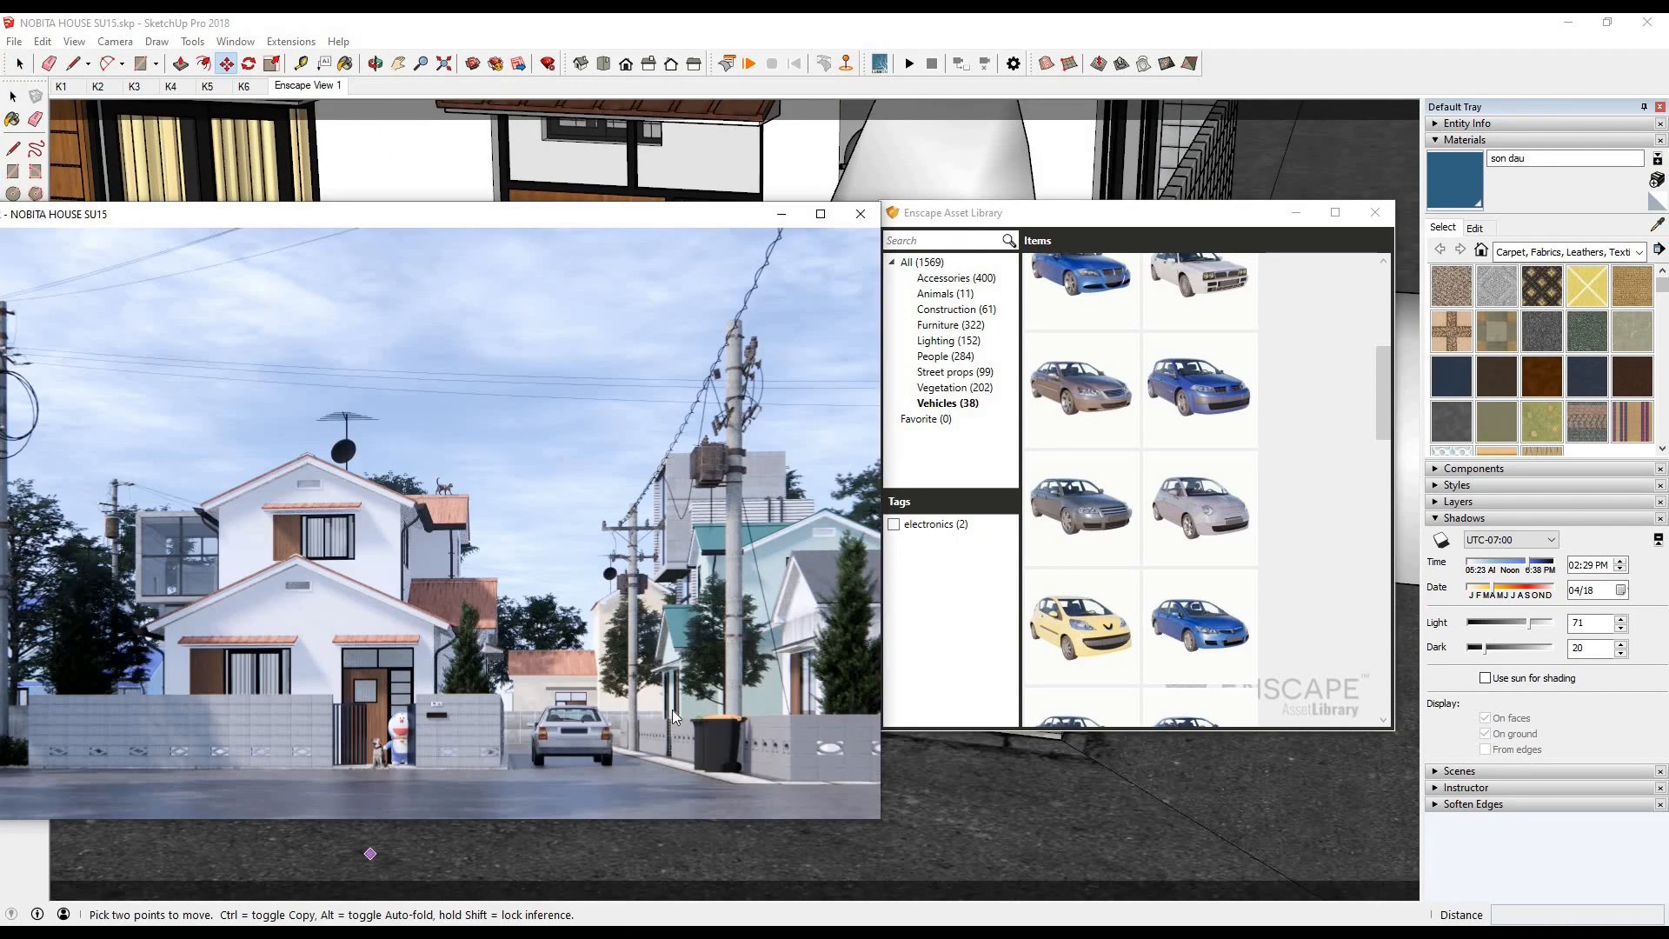
# - Sample Doraemon's CornflowerBlue material, darken it, and check the result in the render window moved fully into view
pyautogui.click(2, 165)
pyautogui.click(13, 96)
pyautogui.scroll(1, 756, 395)
pyautogui.press('b')
pyautogui.scroll(1, 754, 400)
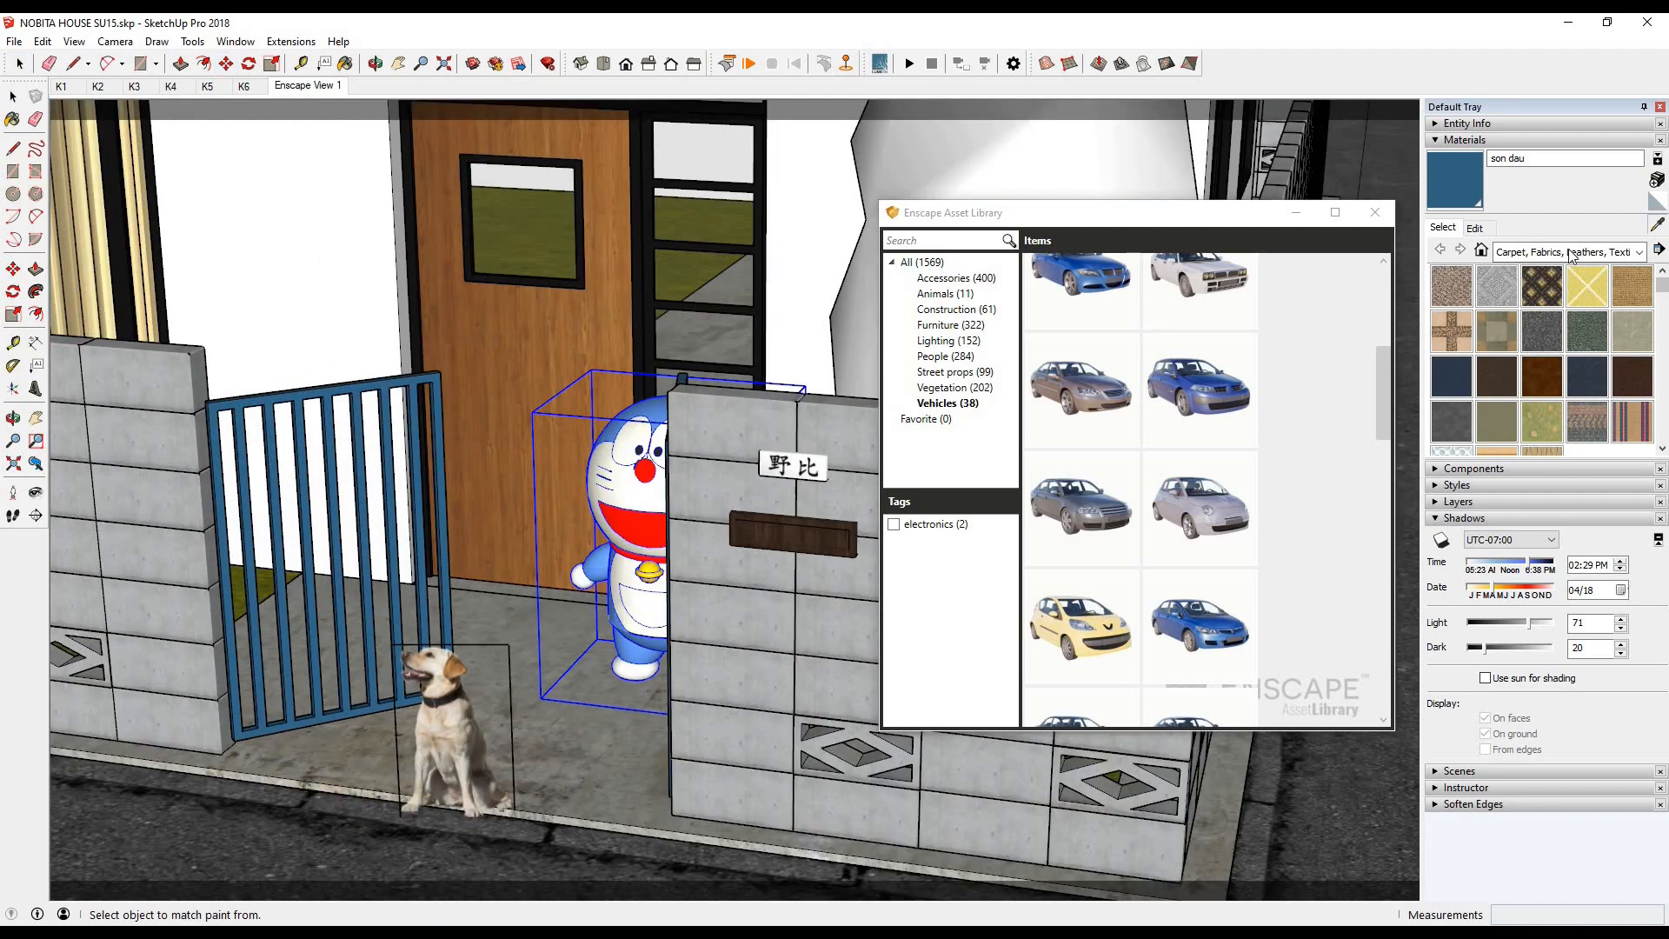
pyautogui.keyDown('alt'); pyautogui.click(754, 413); pyautogui.keyUp('alt')
pyautogui.click(1476, 229)
pyautogui.moveTo(402, 932)
pyautogui.click(175, 878)
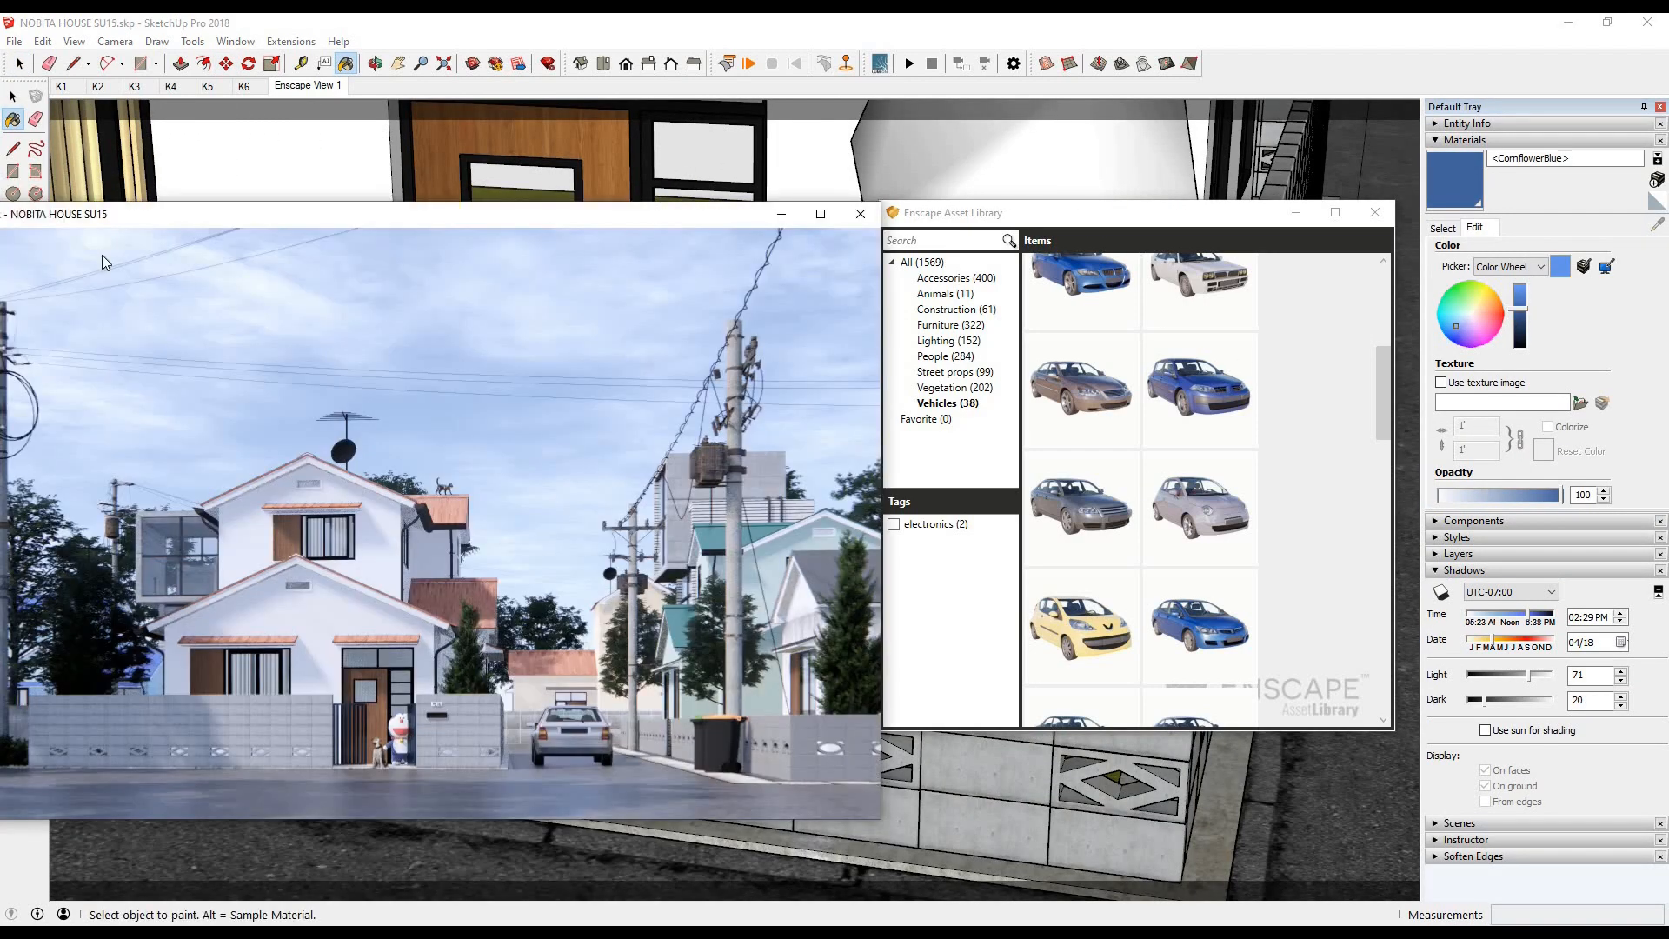
pyautogui.moveTo(634, 215); pyautogui.dragTo(779, 219)
pyautogui.click(698, 18)
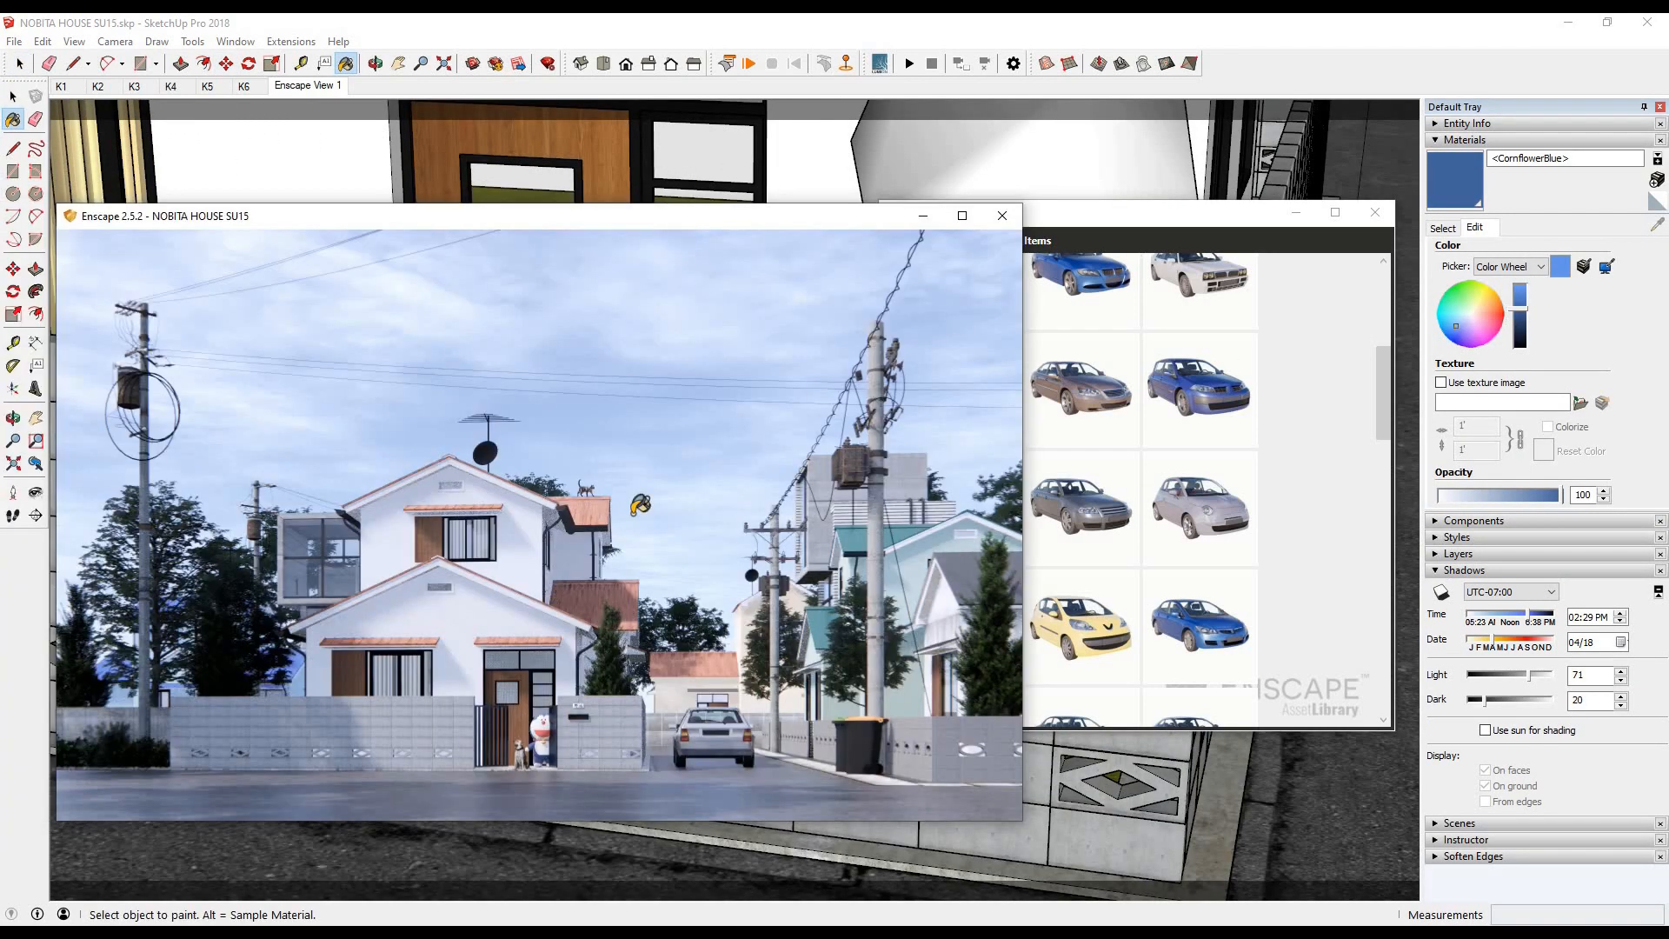
# - Fine-tune the CornflowerBlue shade on the color wheel with a close view of Doraemon
pyautogui.scroll(3, 641, 503)
pyautogui.click(13, 97)
pyautogui.scroll(-2, 615, 620)
pyautogui.scroll(3, 615, 626)
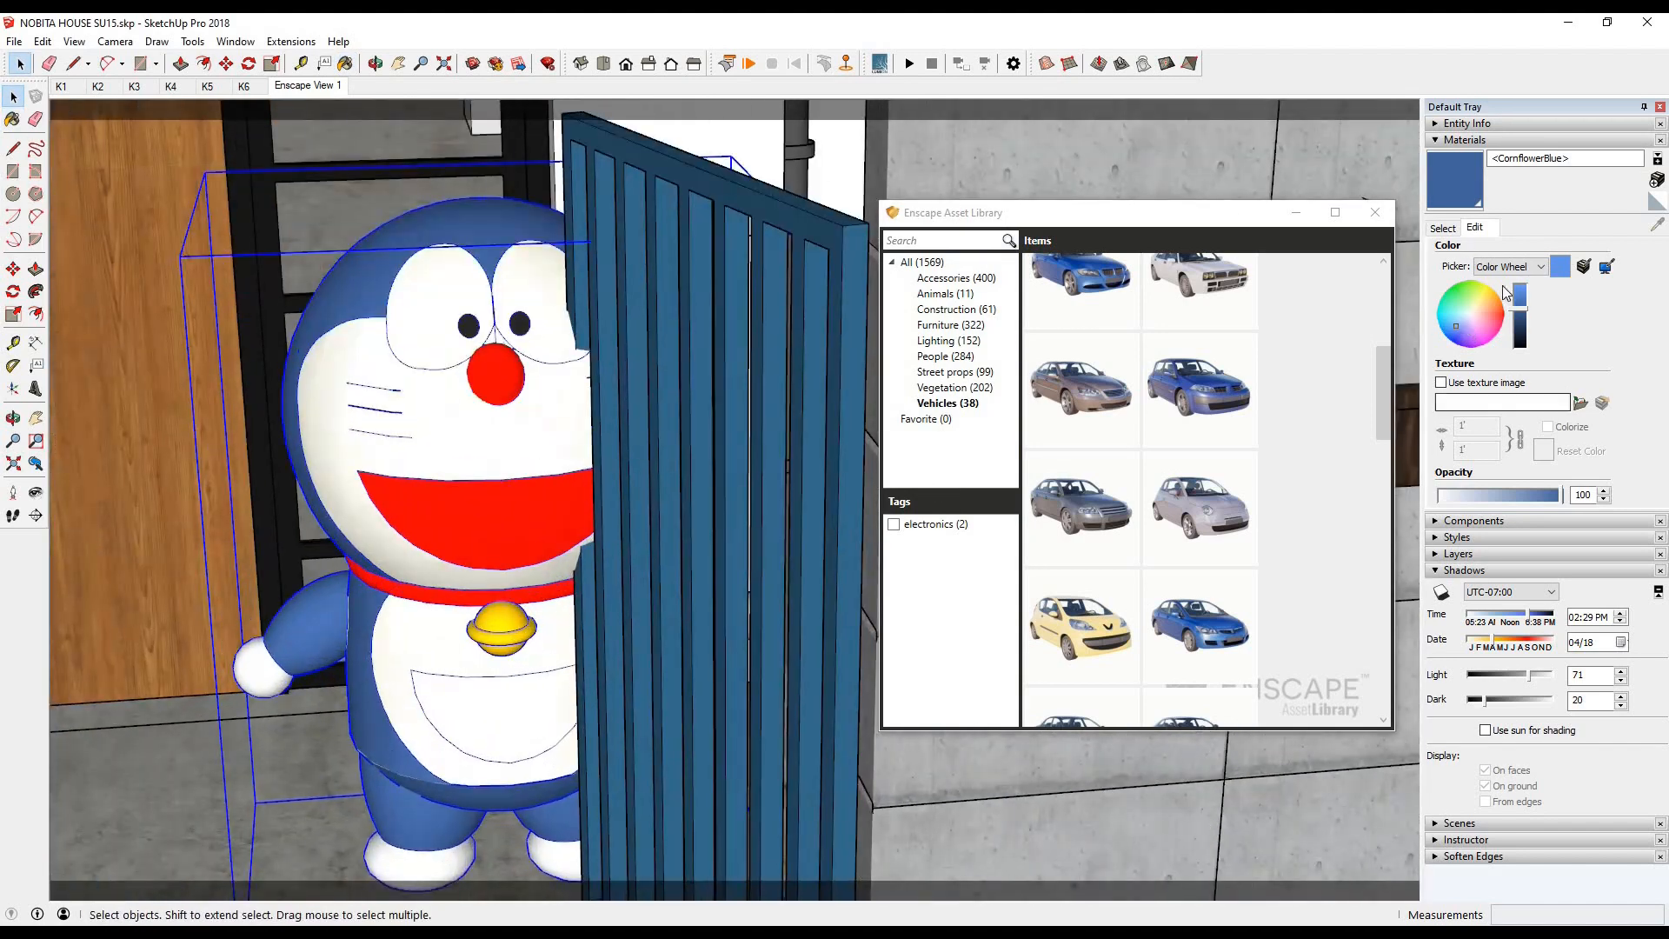
pyautogui.click(1458, 324)
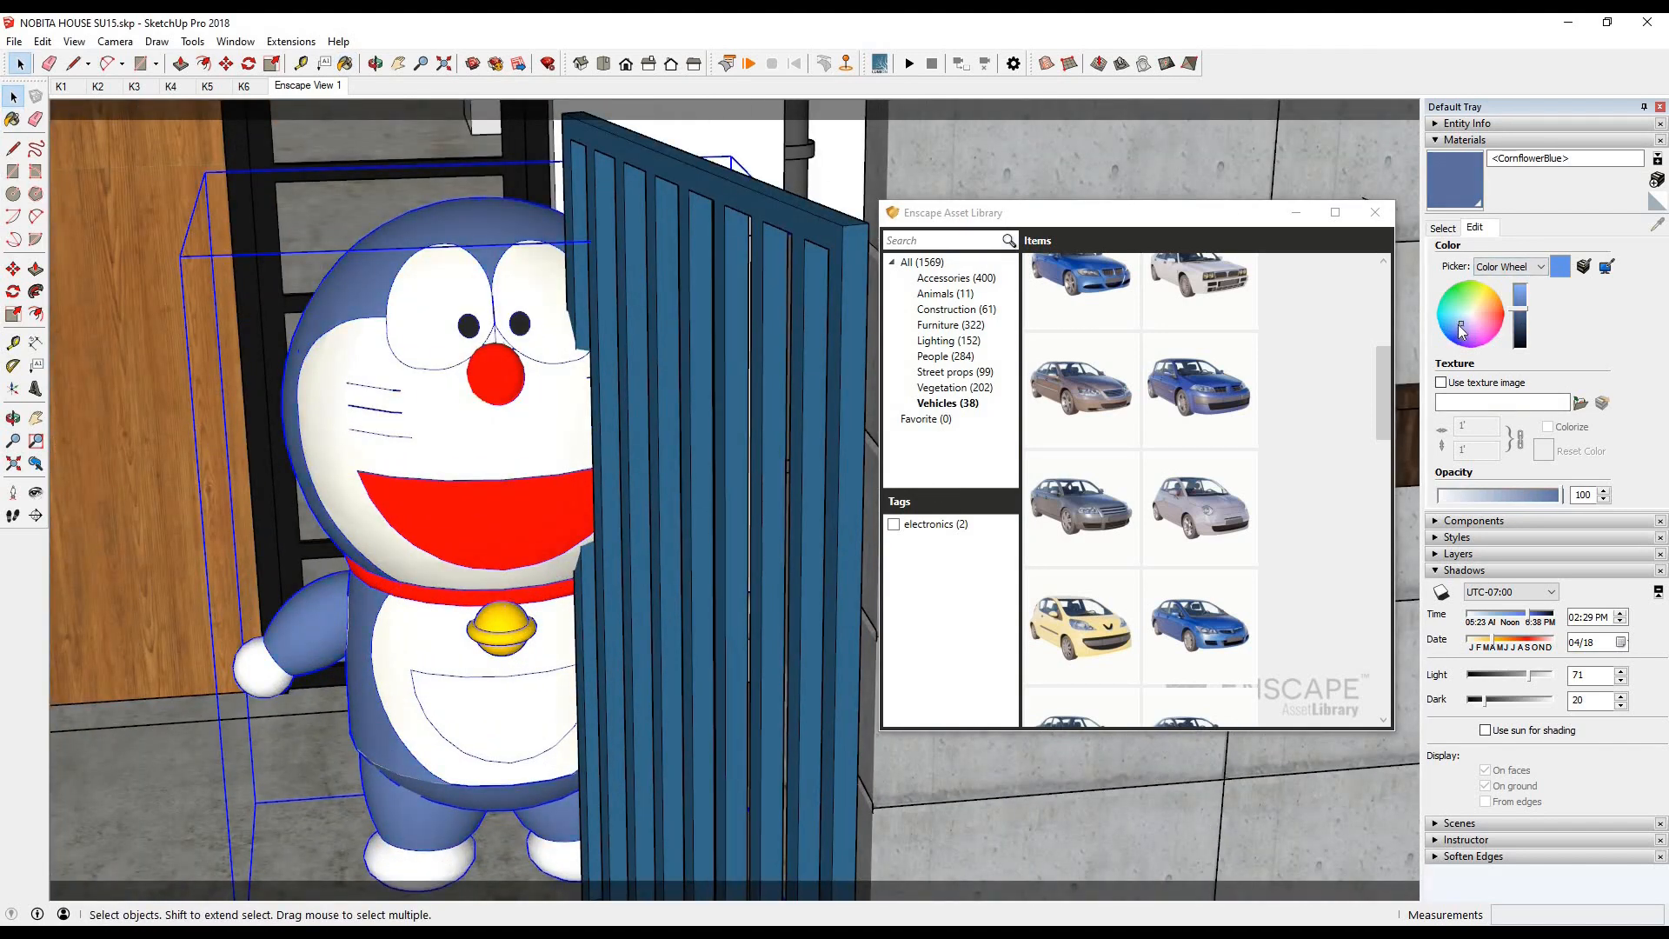
# - Sample the Red material from Doraemon's mouth, darken it, and check the render
pyautogui.click(1657, 225)
pyautogui.click(522, 518)
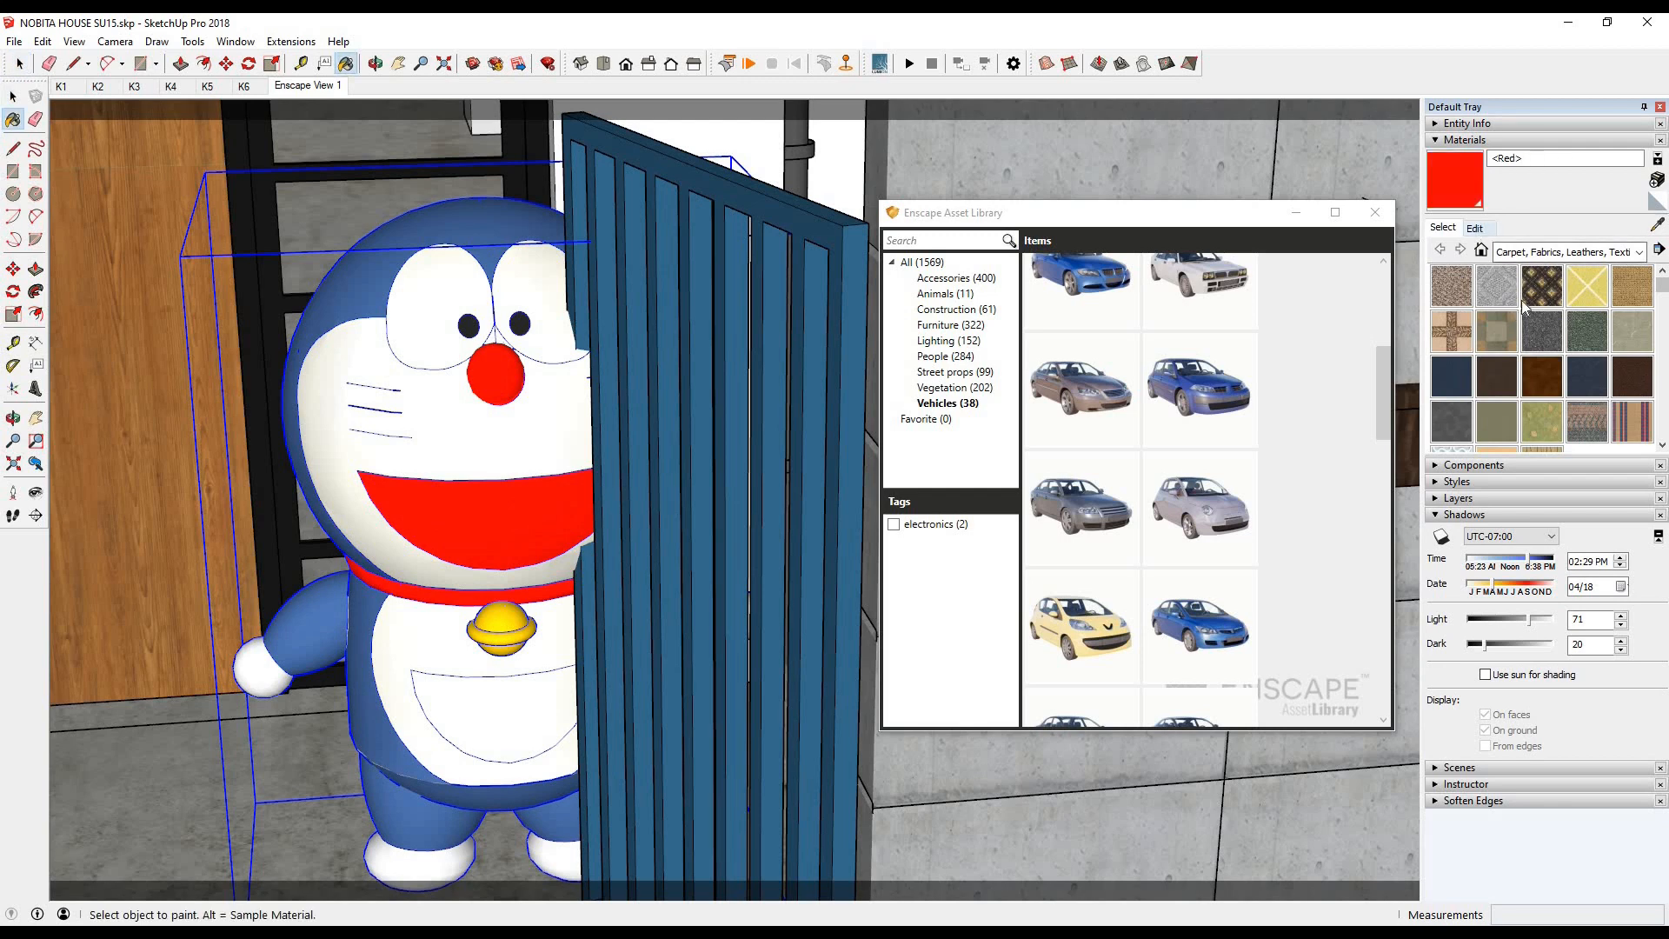
pyautogui.click(1475, 228)
pyautogui.moveTo(1520, 285); pyautogui.dragTo(1520, 304)
pyautogui.click(400, 931)
pyautogui.click(595, 856)
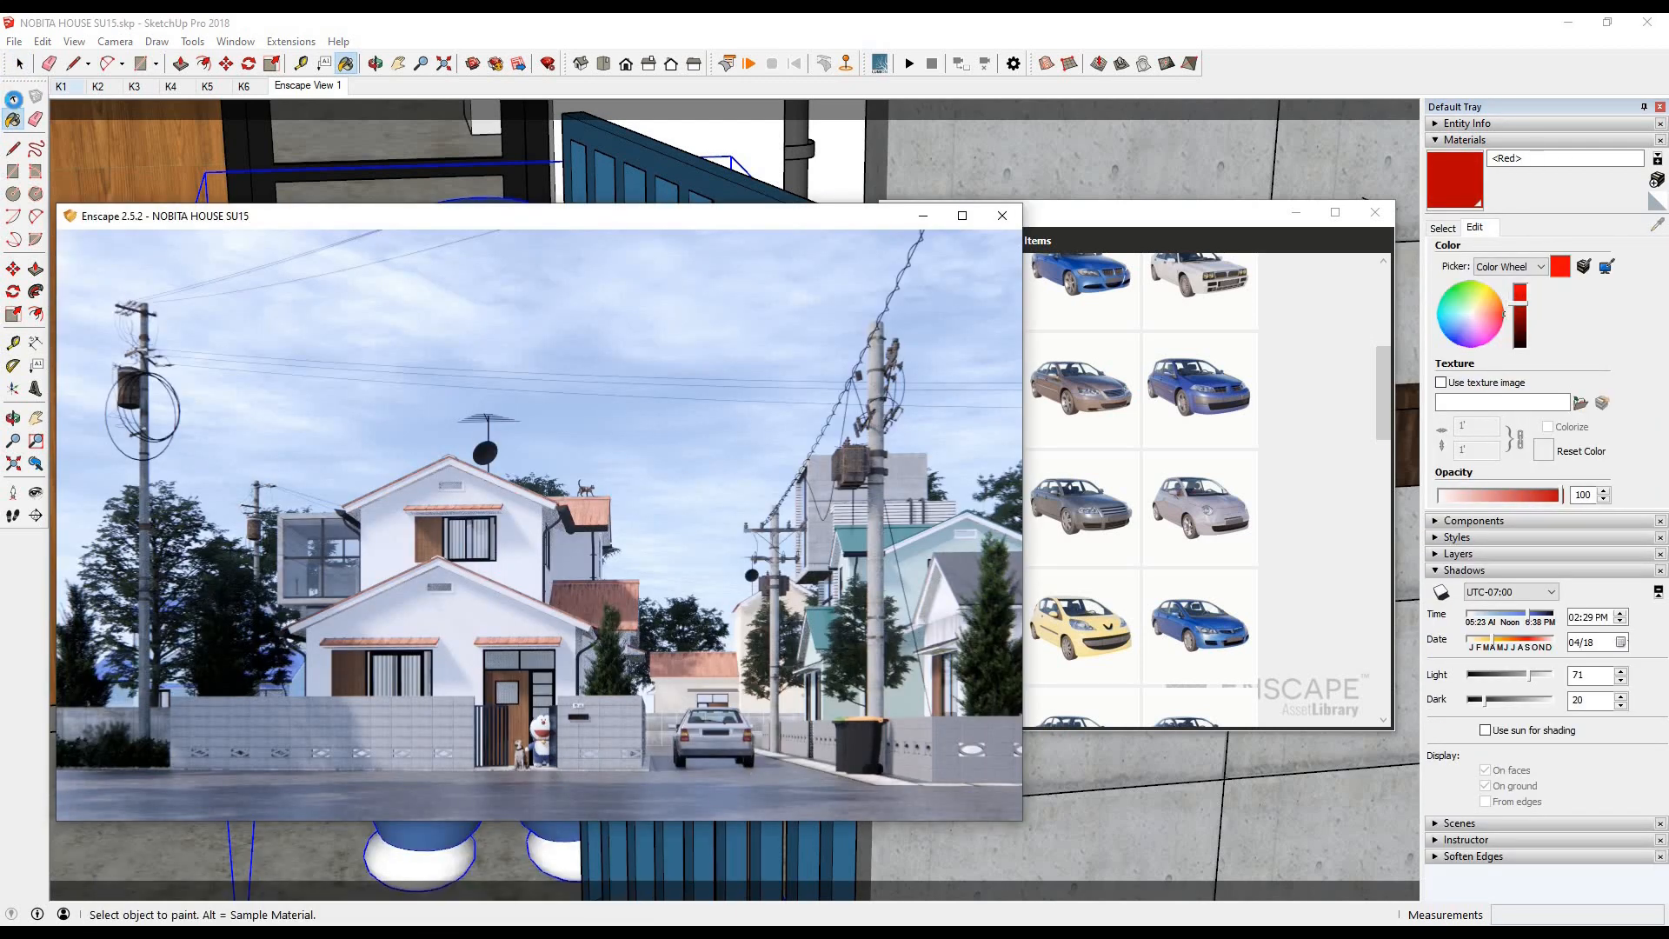
# - Pick the bicycle from the Vehicles assets and place it on the road in front of the wall beside the gate
pyautogui.click(13, 99)
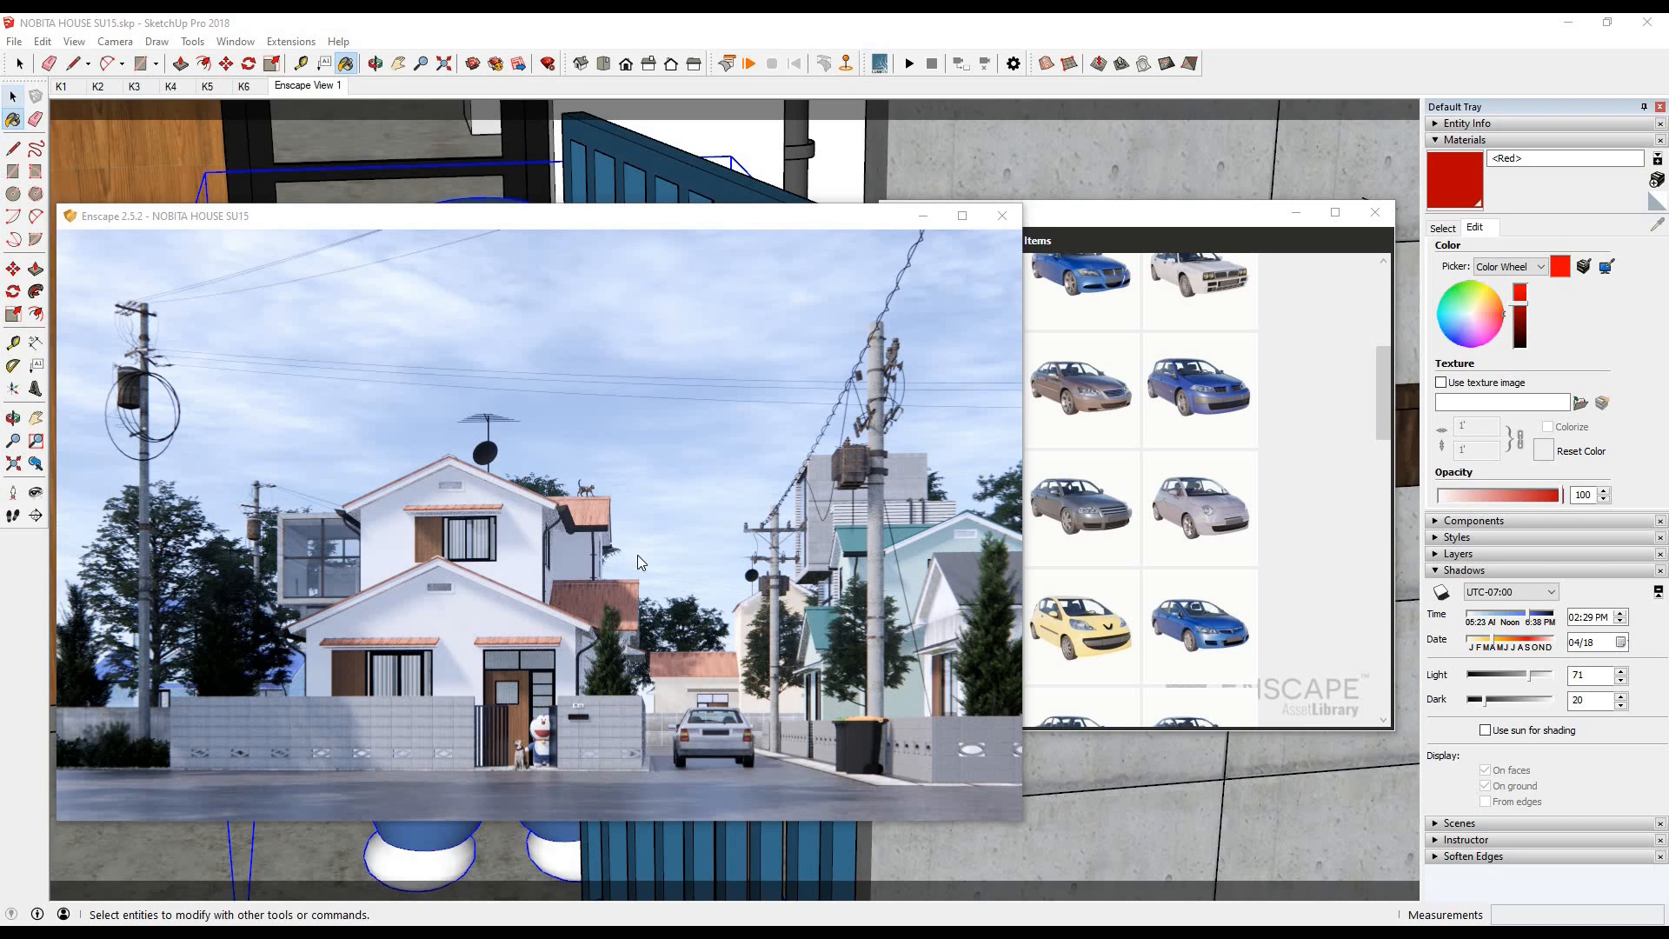
pyautogui.click(1097, 587)
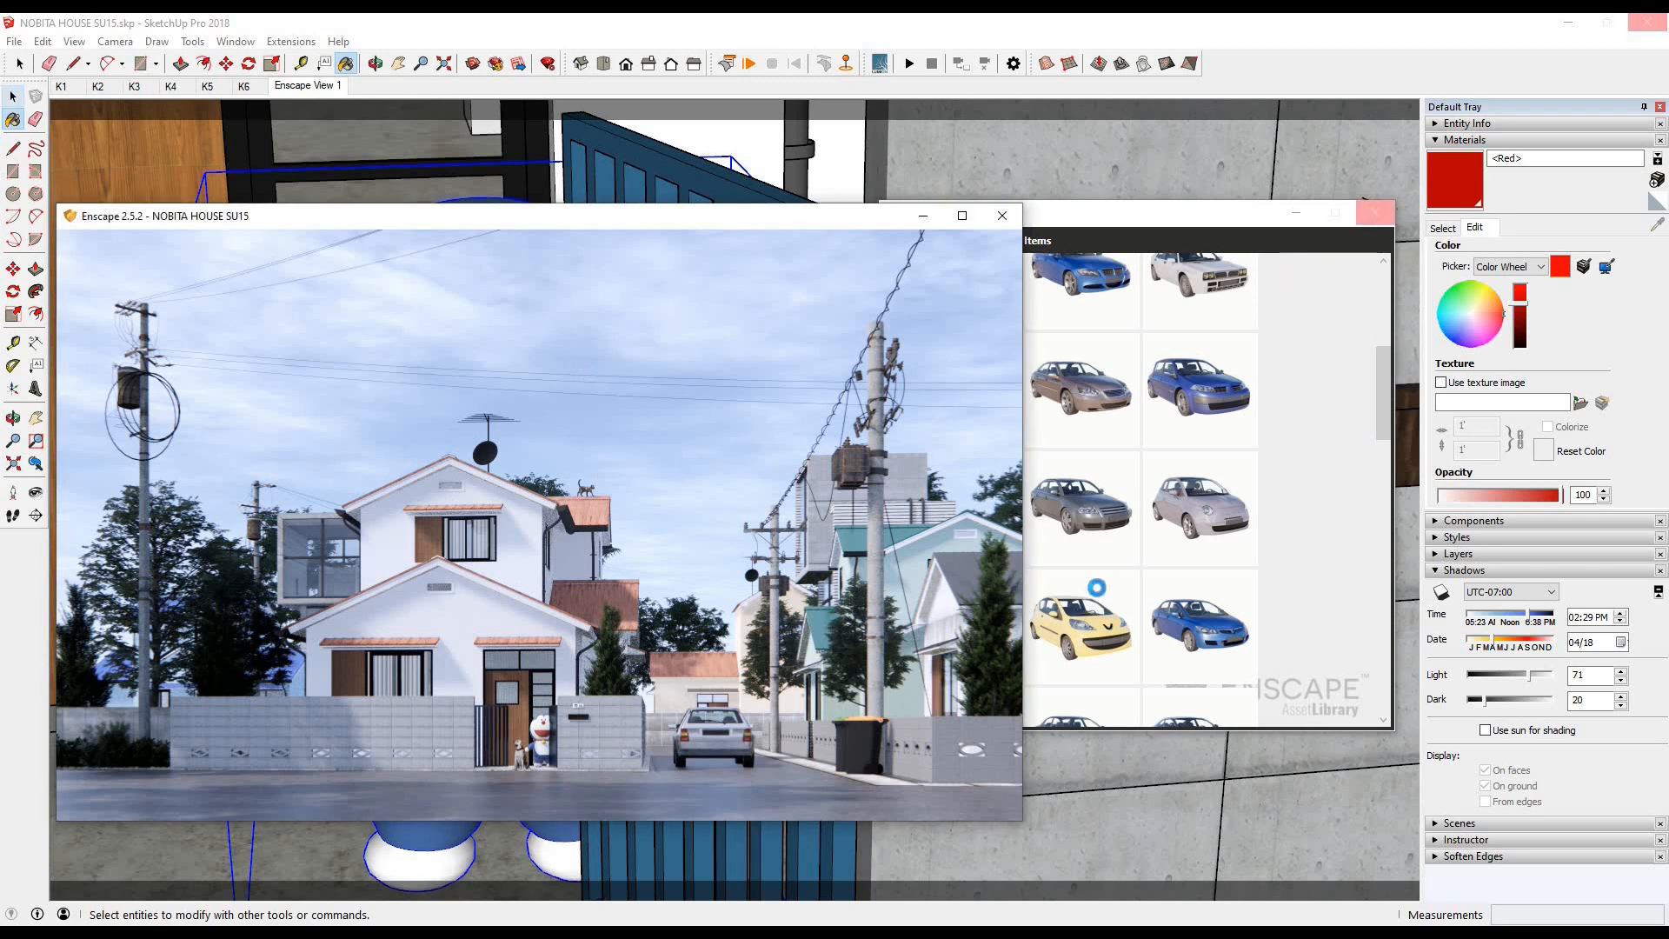
pyautogui.moveTo(1243, 217); pyautogui.dragTo(1330, 187)
pyautogui.scroll(5, 1218, 391)
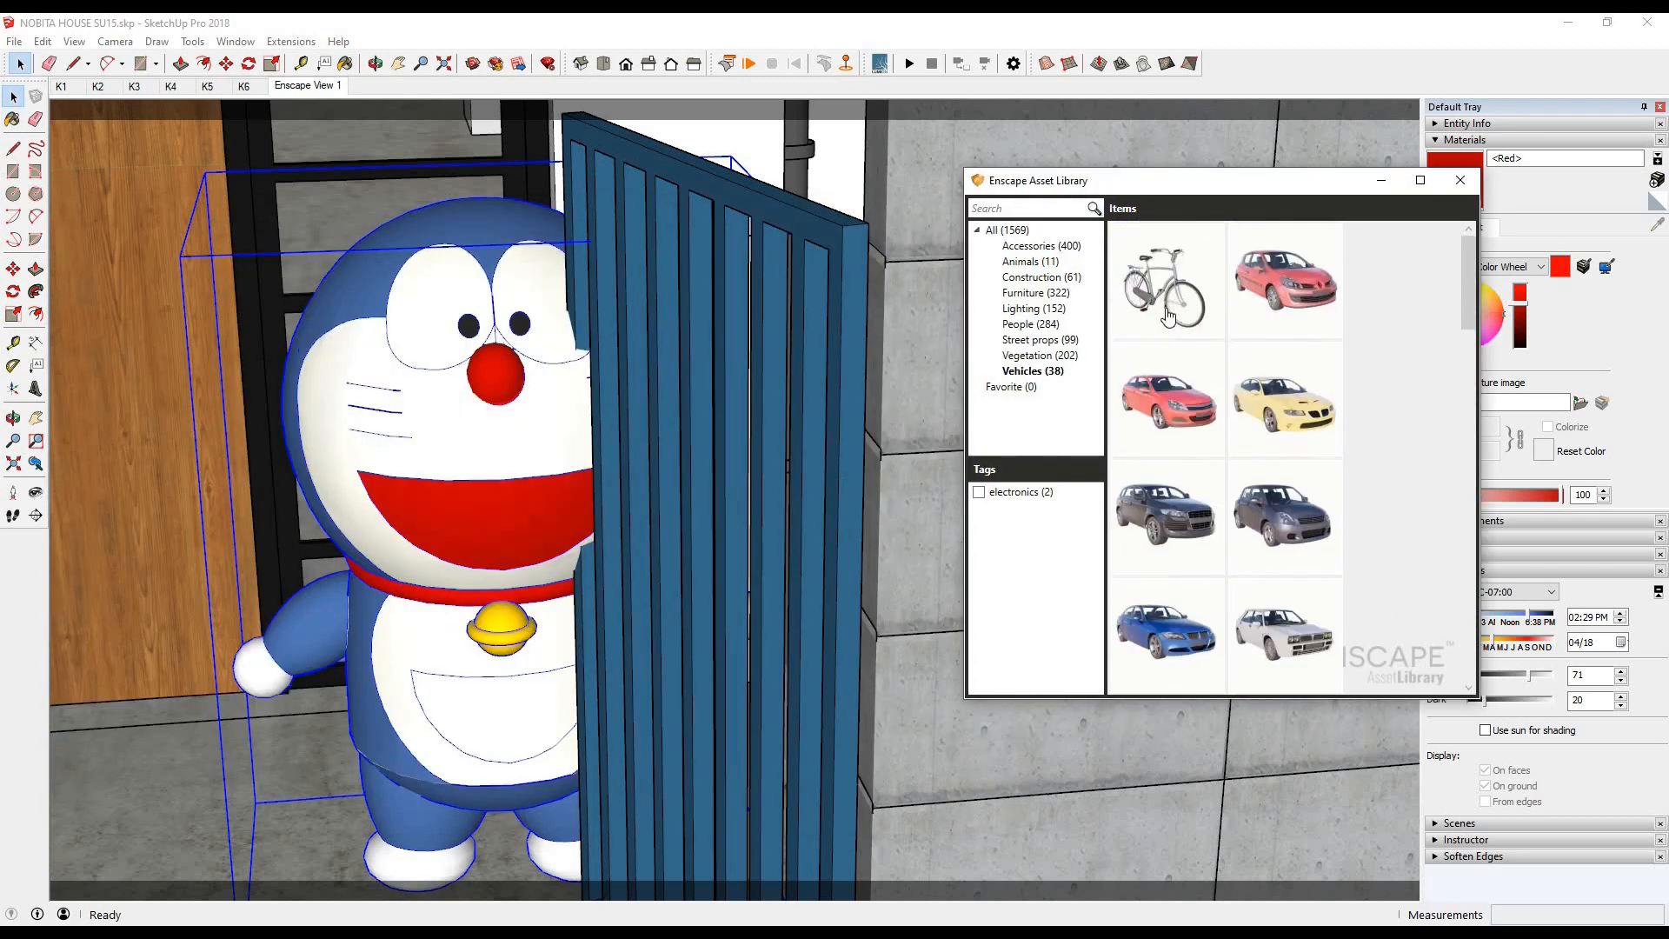
pyautogui.click(1165, 393)
pyautogui.scroll(-10, 758, 474)
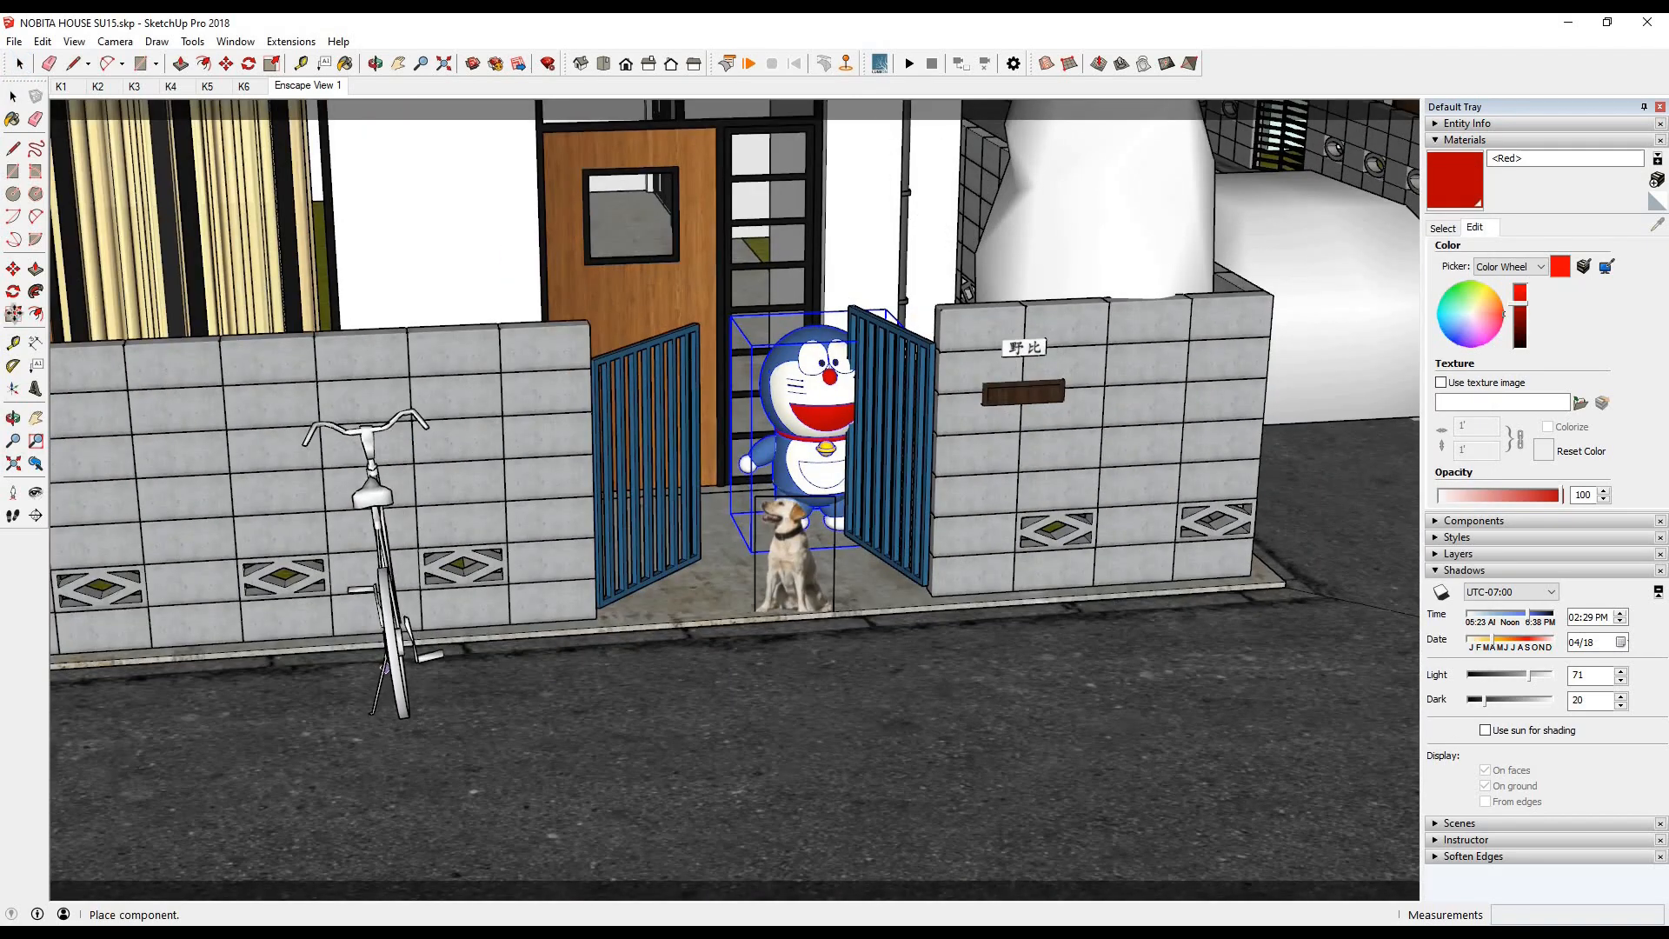
pyautogui.click(446, 681)
# - Rotate the bicycle parallel to the front wall, move it about 428 mm, and check the render
pyautogui.click(430, 298)
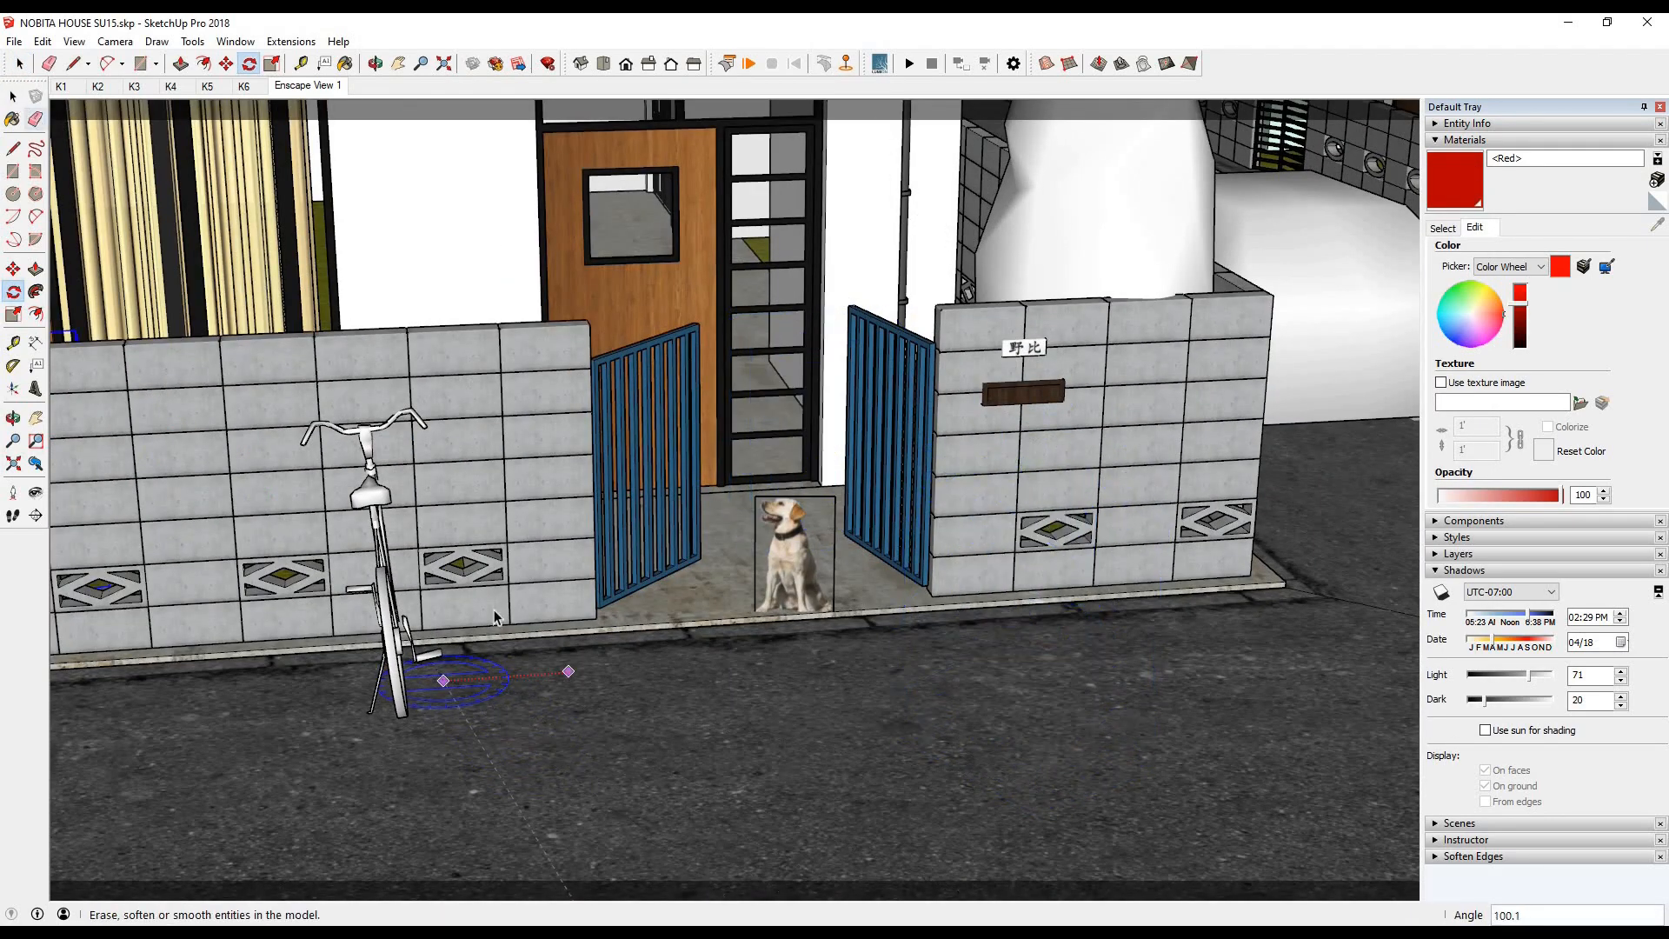
pyautogui.click(13, 96)
pyautogui.click(371, 497)
pyautogui.click(13, 292)
pyautogui.click(456, 663)
pyautogui.click(570, 660)
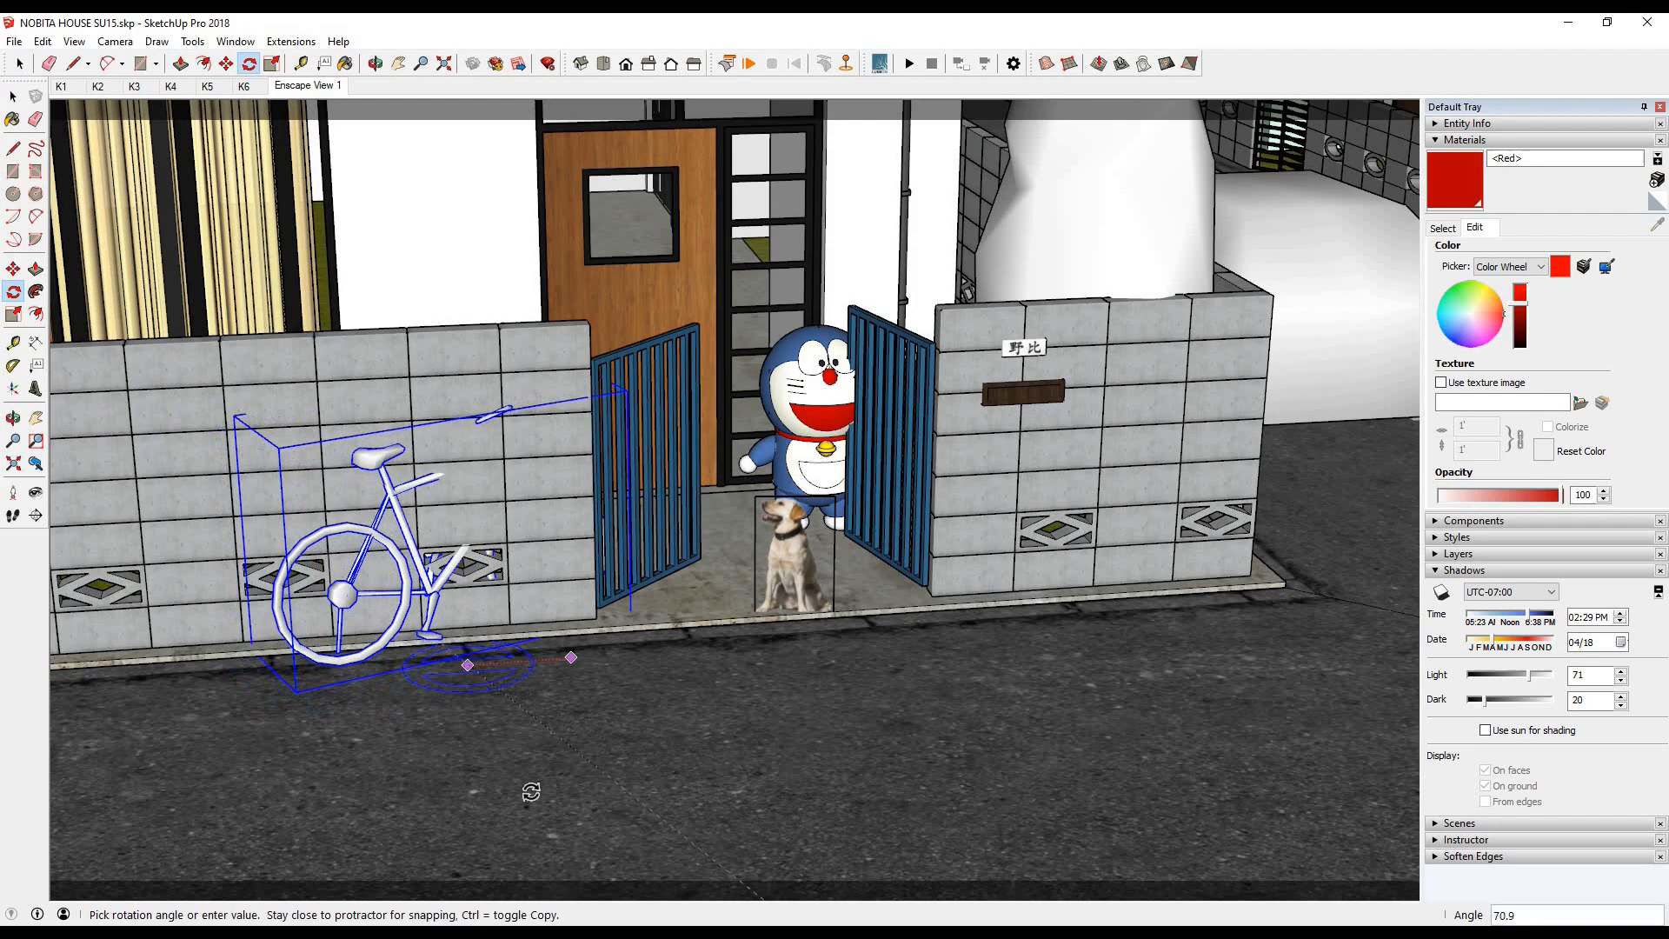
pyautogui.click(475, 800)
pyautogui.click(13, 268)
pyautogui.click(611, 719)
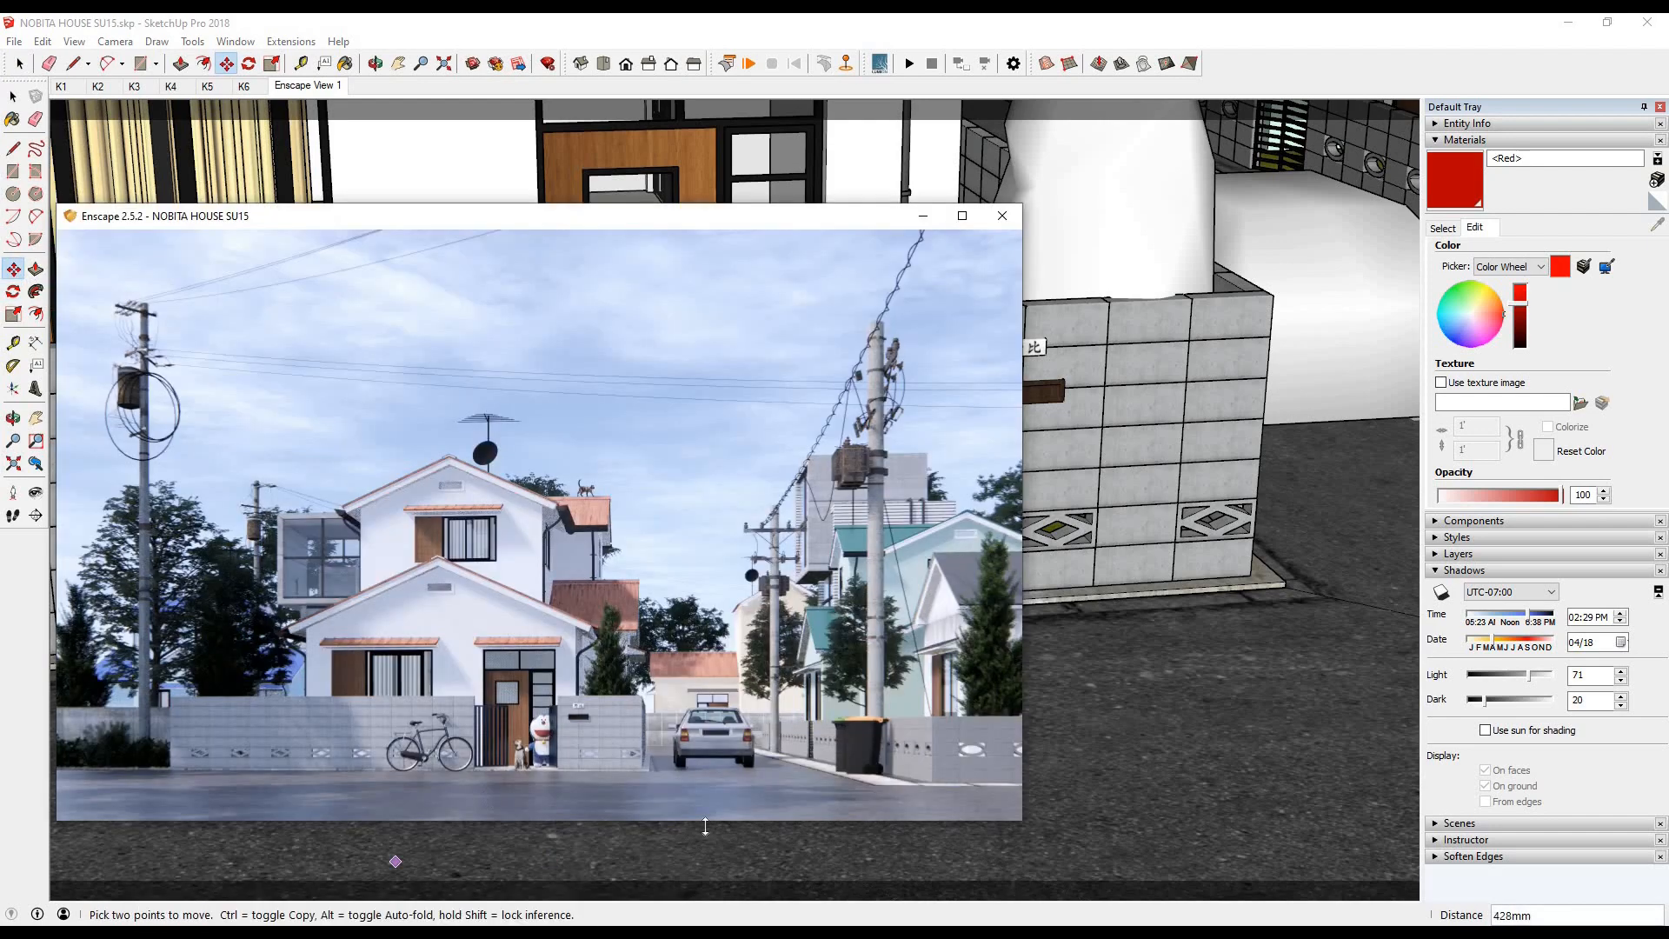
# - Reopen the Enscape Asset Library, pick a small hatchback from Vehicles, and place it by the far end of the front wall
pyautogui.click(11, 97)
pyautogui.scroll(-5, 708, 460)
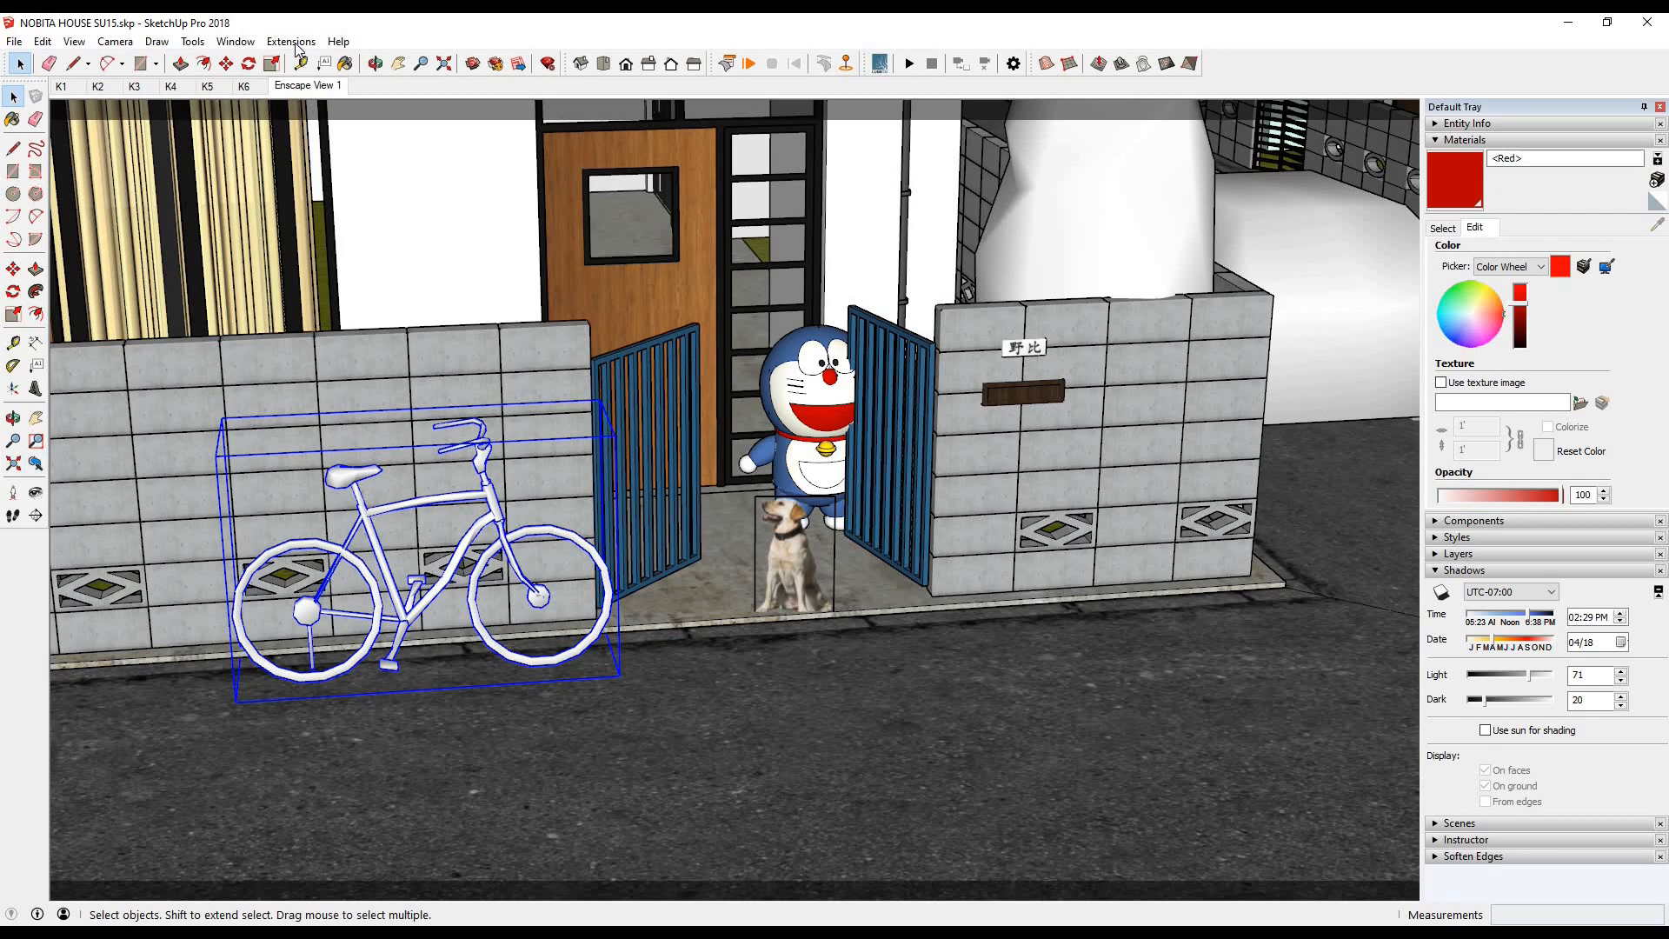
pyautogui.click(290, 41)
pyautogui.moveTo(313, 103)
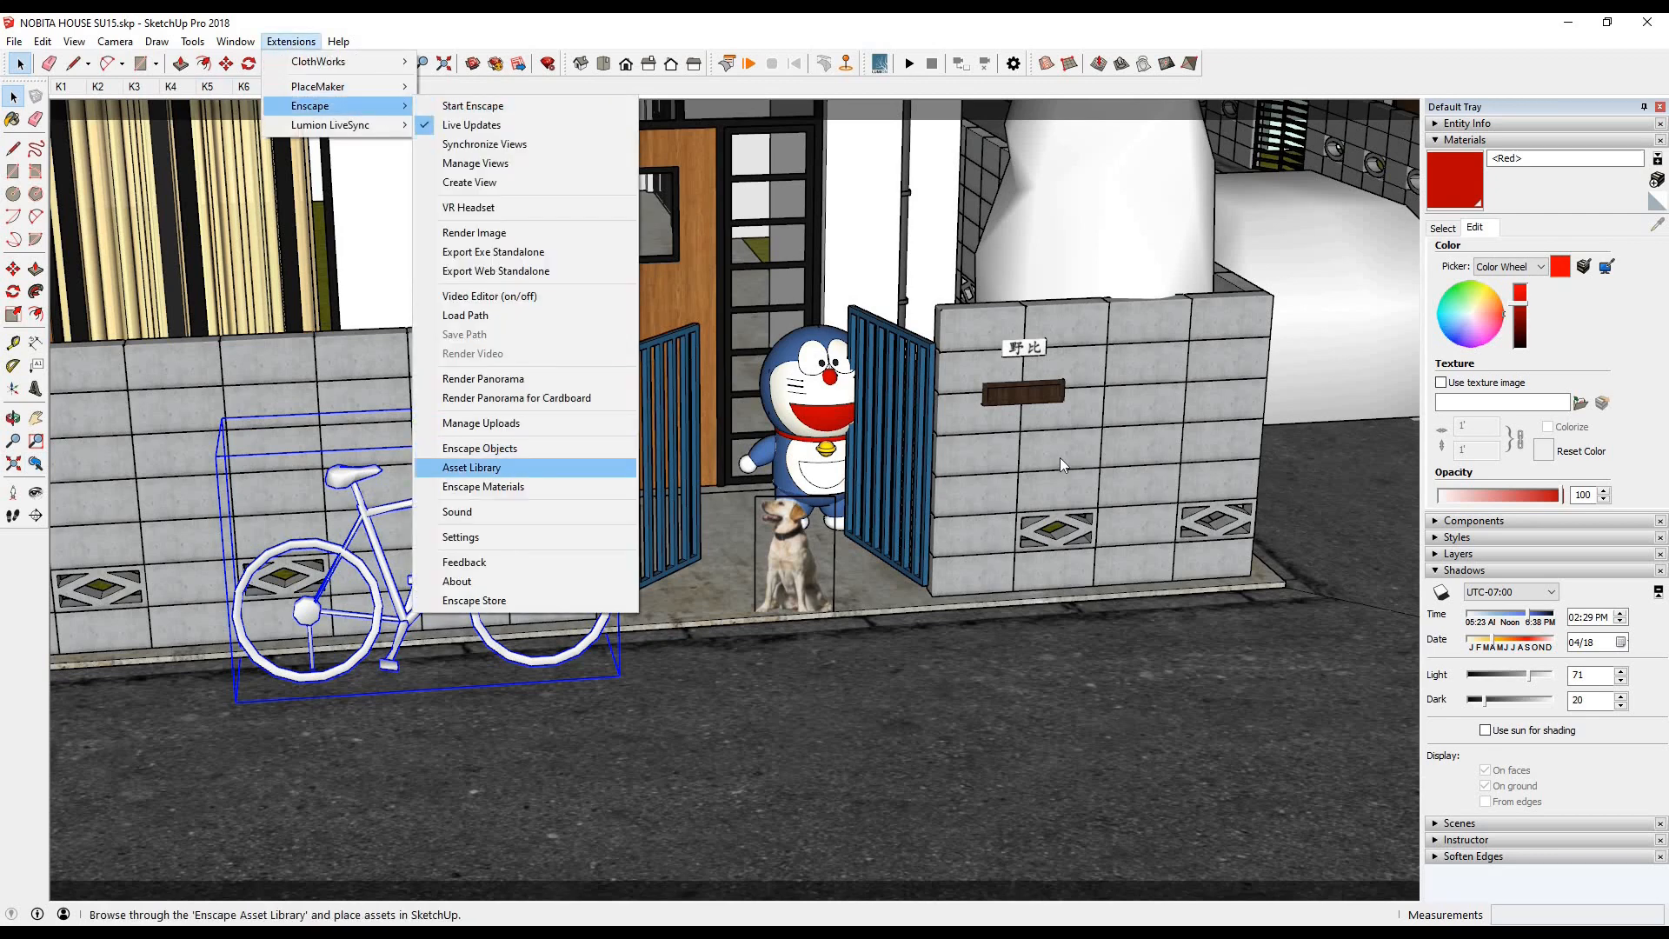
pyautogui.click(504, 470)
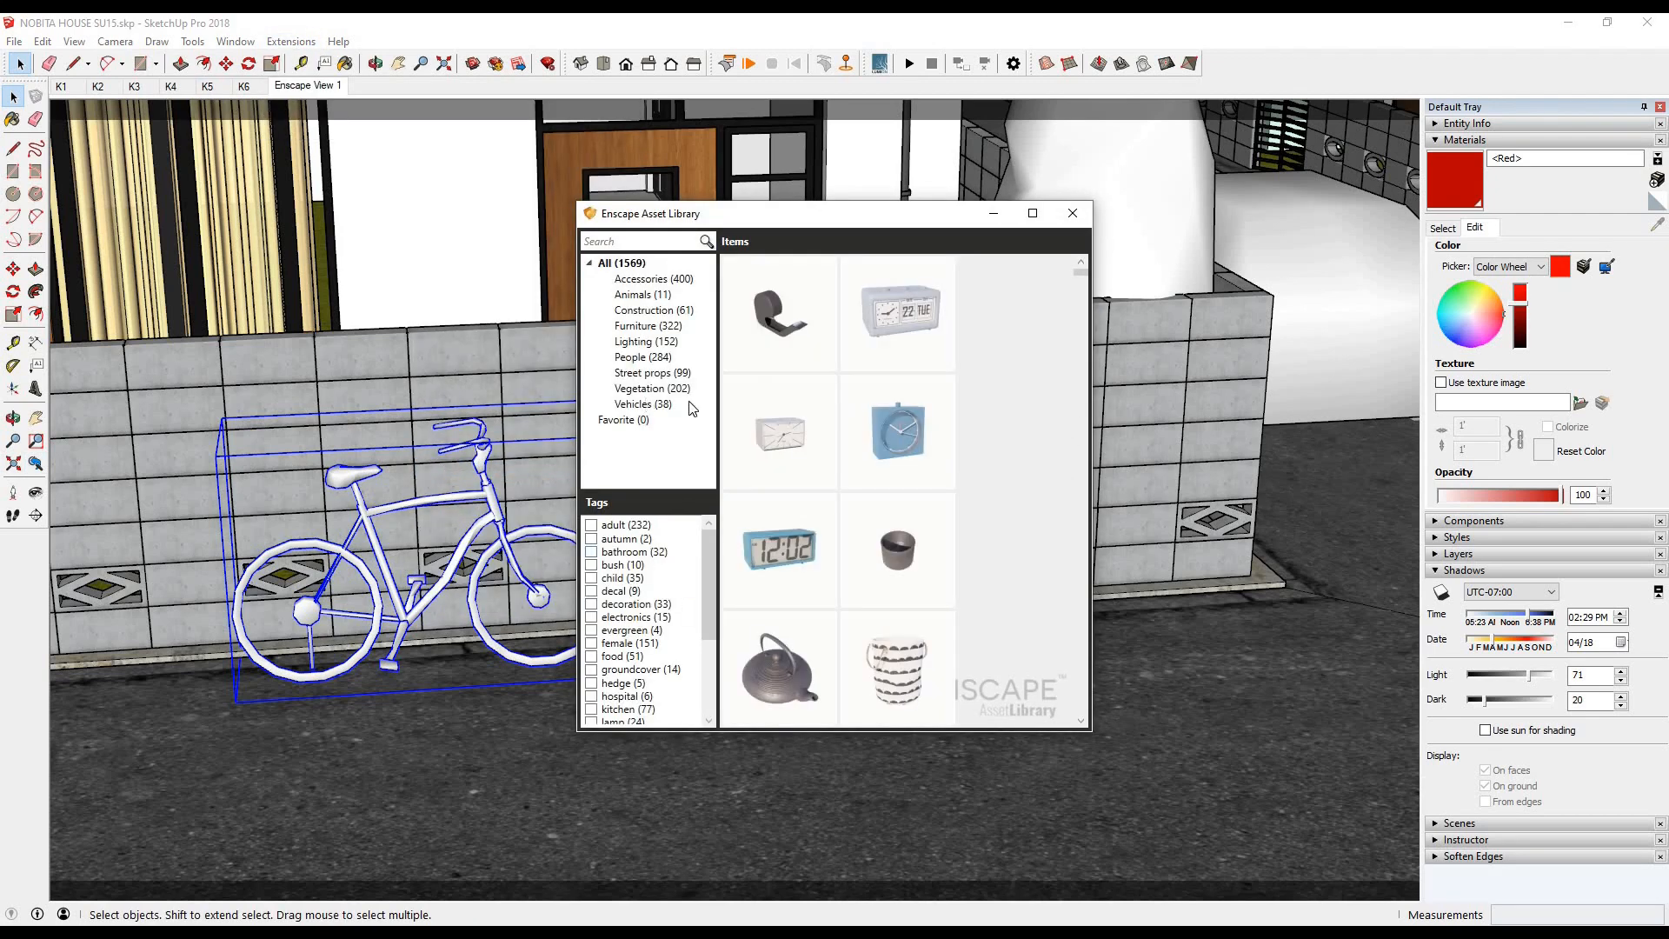
pyautogui.click(691, 409)
pyautogui.scroll(-5, 995, 485)
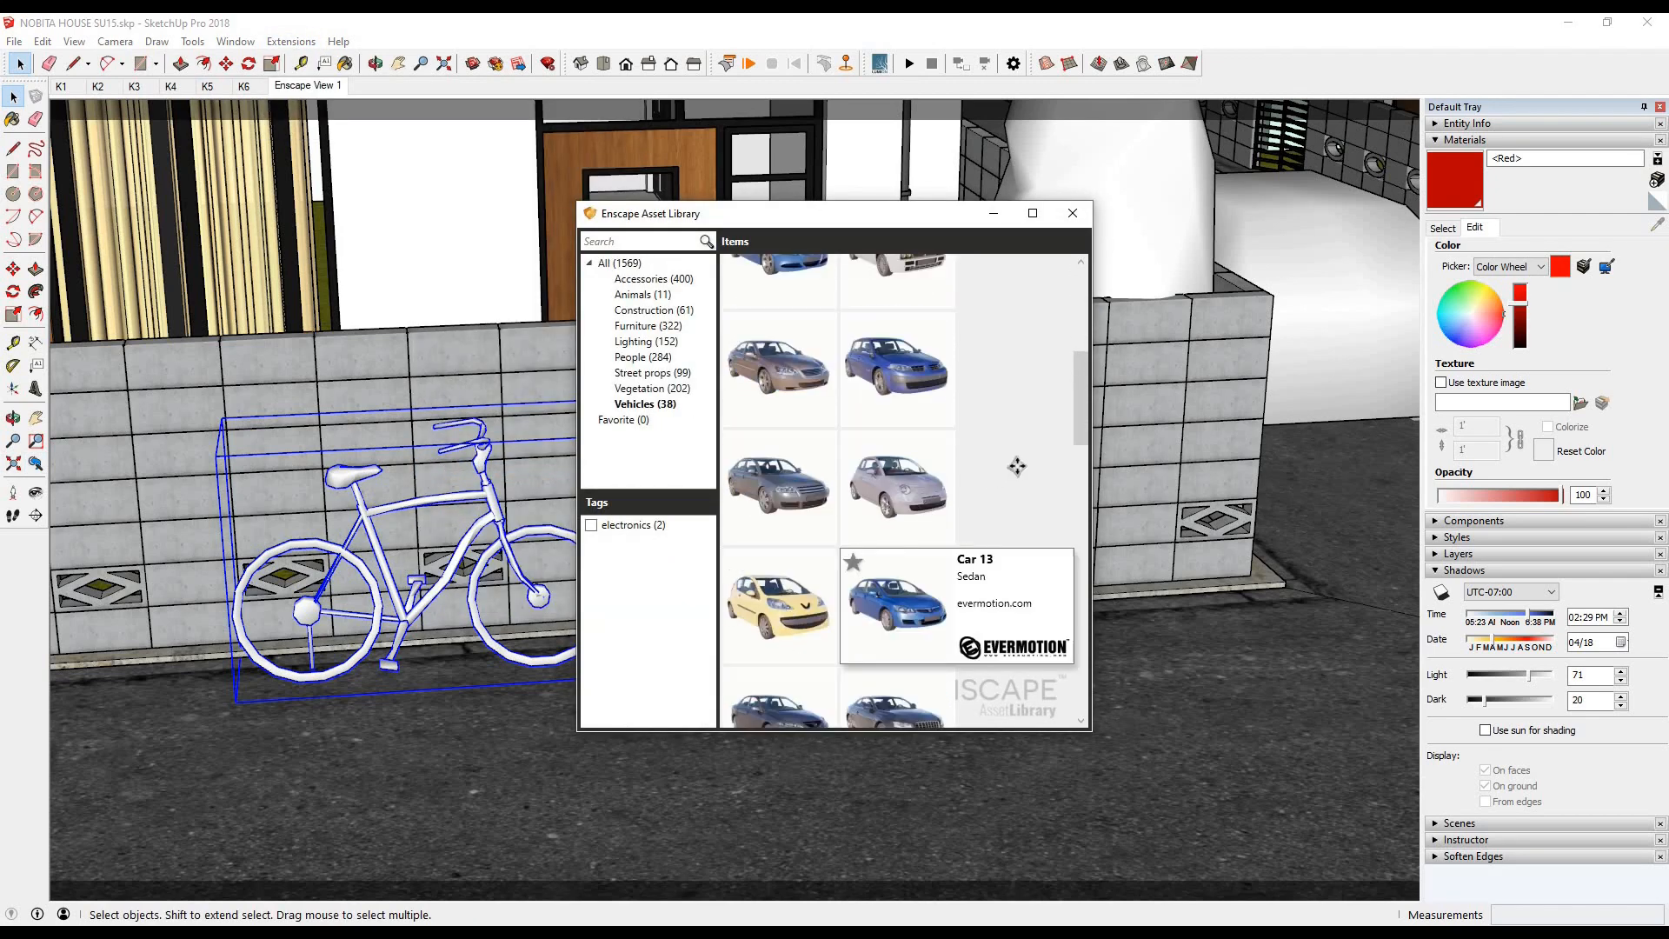
pyautogui.scroll(-4, 1017, 466)
pyautogui.click(211, 637)
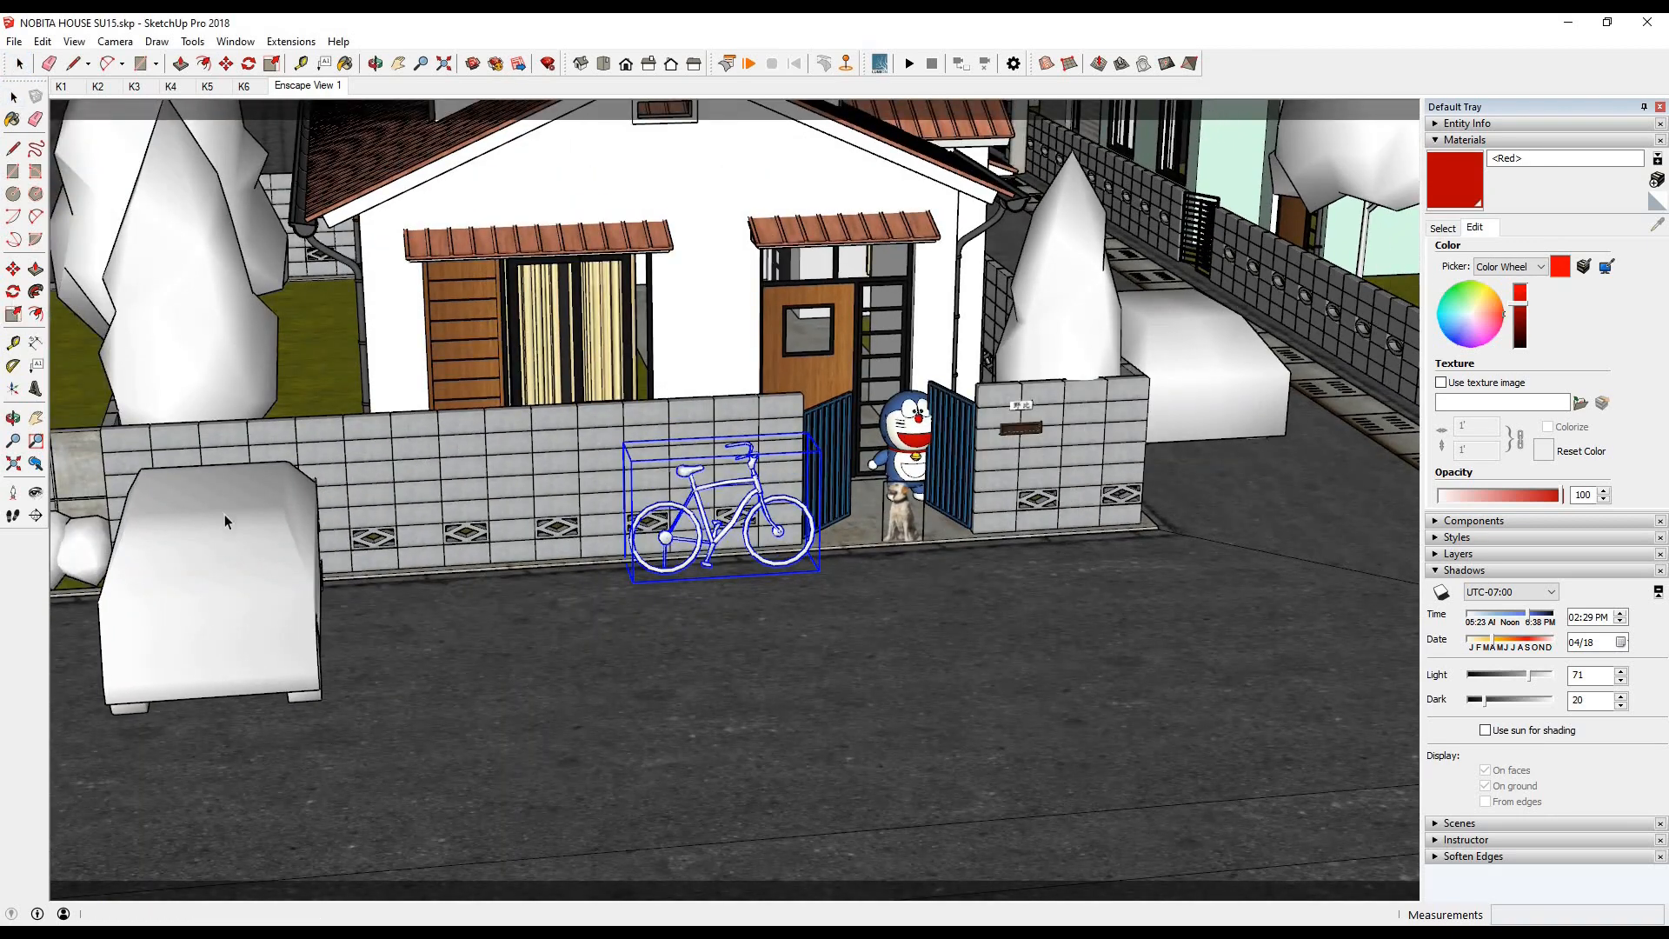
# - Rotate the new car parallel to the front wall, move it about 835 mm, and check the render
pyautogui.click(374, 662)
pyautogui.click(377, 718)
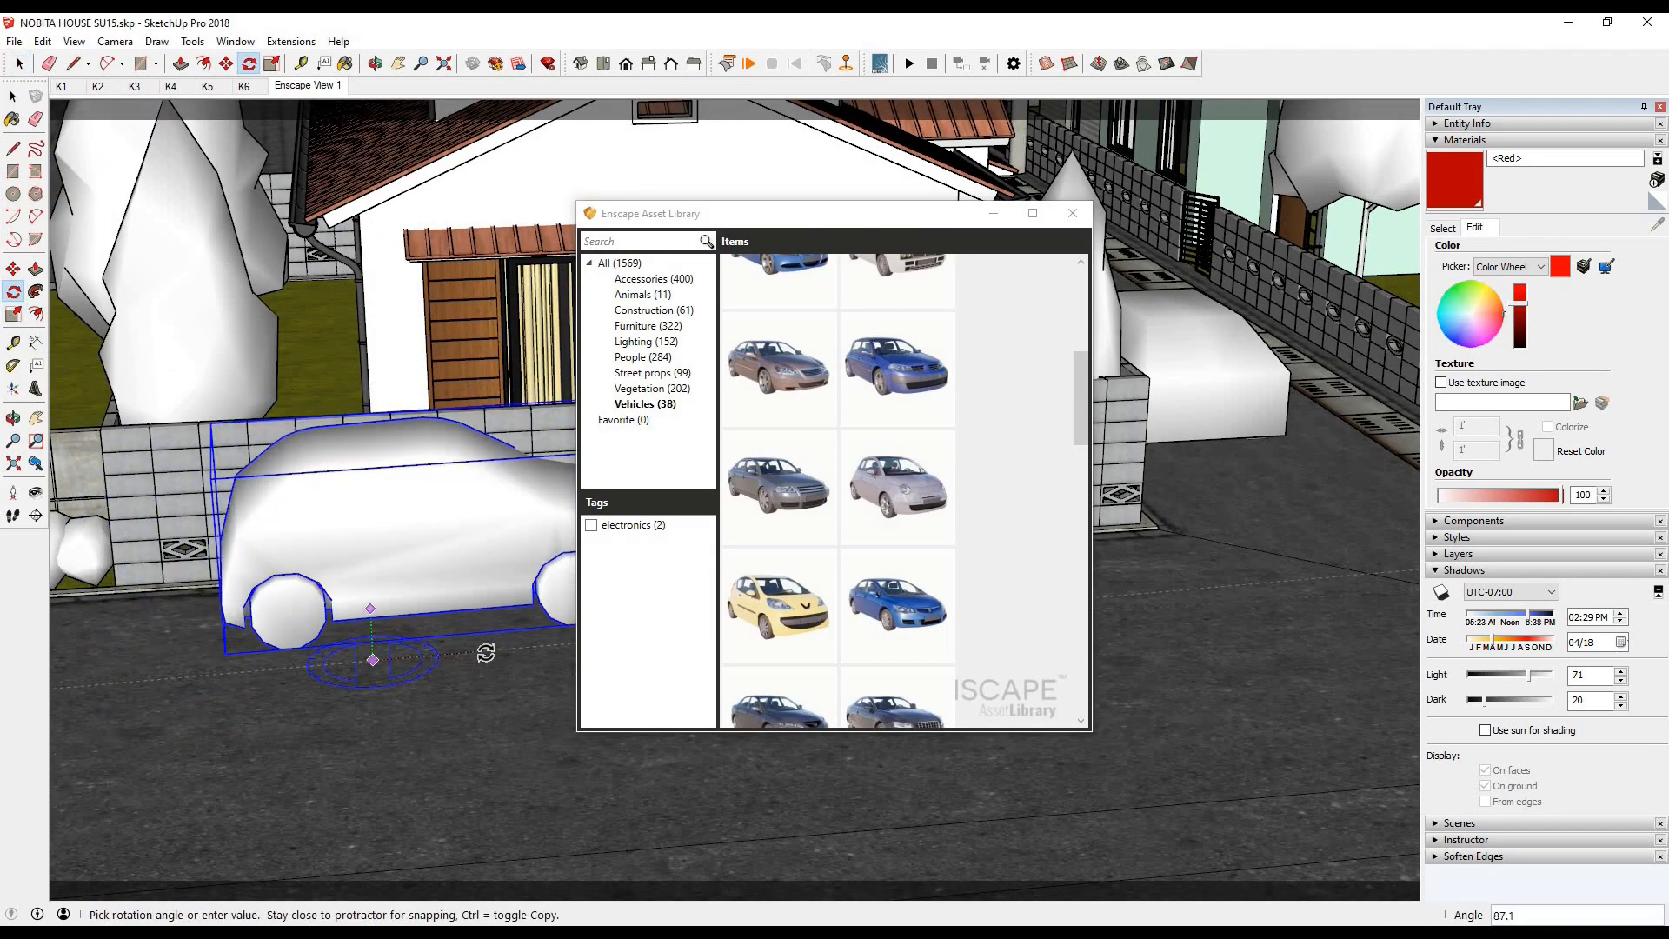
pyautogui.click(484, 653)
pyautogui.click(13, 269)
pyautogui.click(332, 736)
pyautogui.click(243, 766)
pyautogui.moveTo(402, 932)
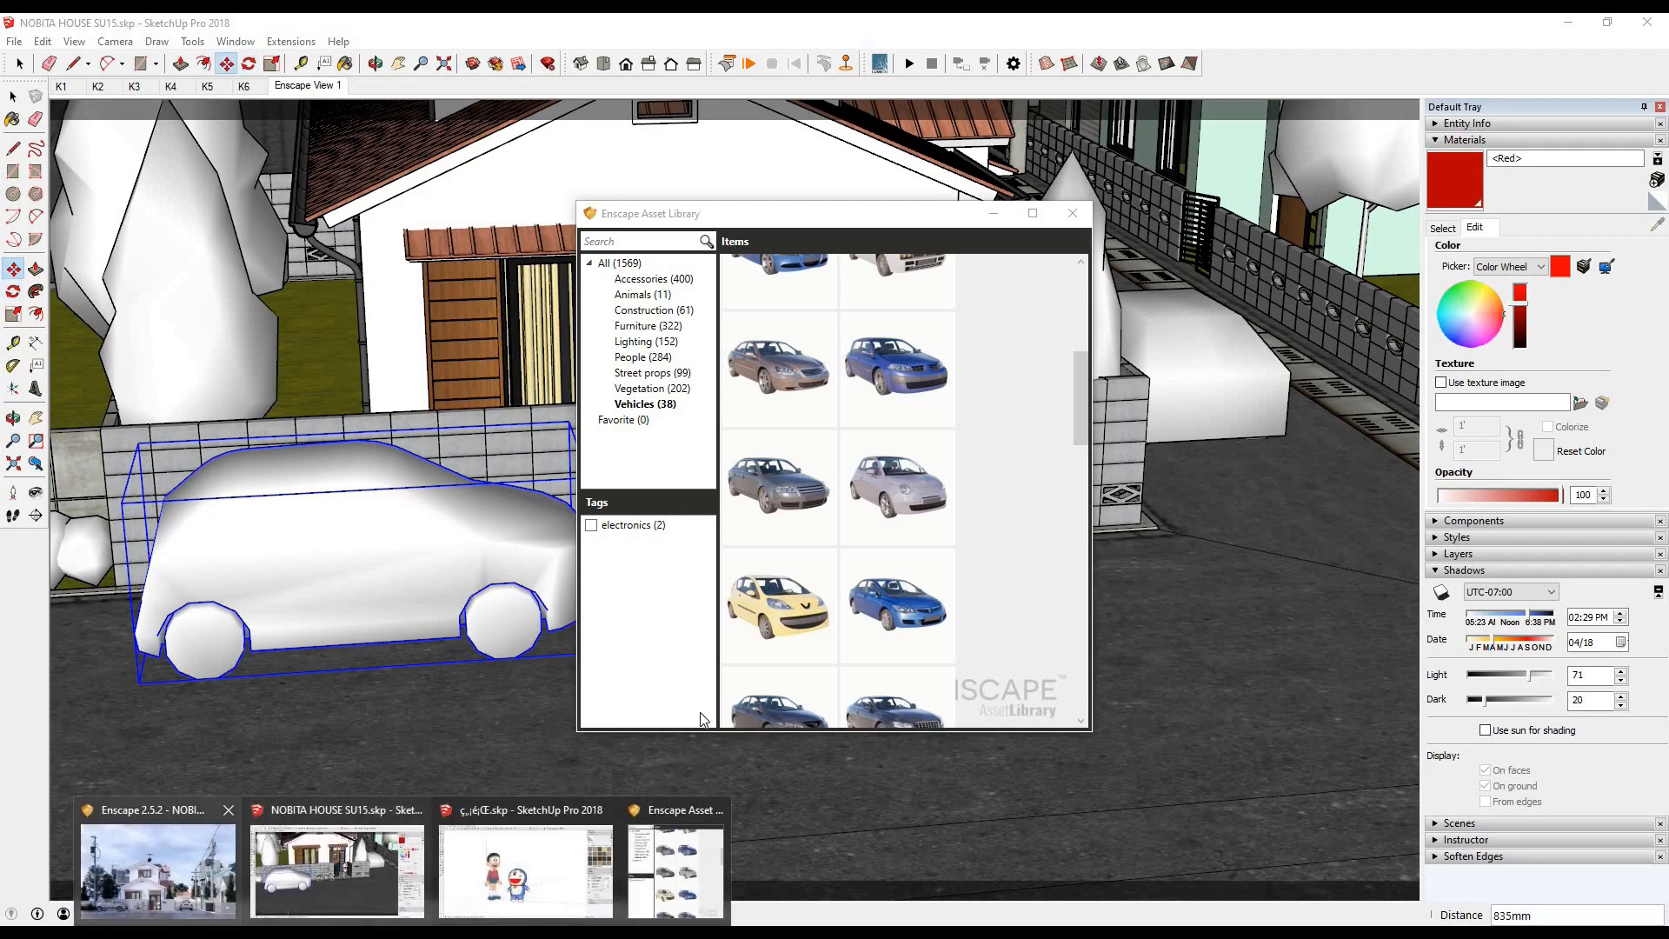
pyautogui.click(174, 868)
# - Refine the car's position along the front wall in moves of about 580 mm and 596 mm, and check the render
pyautogui.click(14, 97)
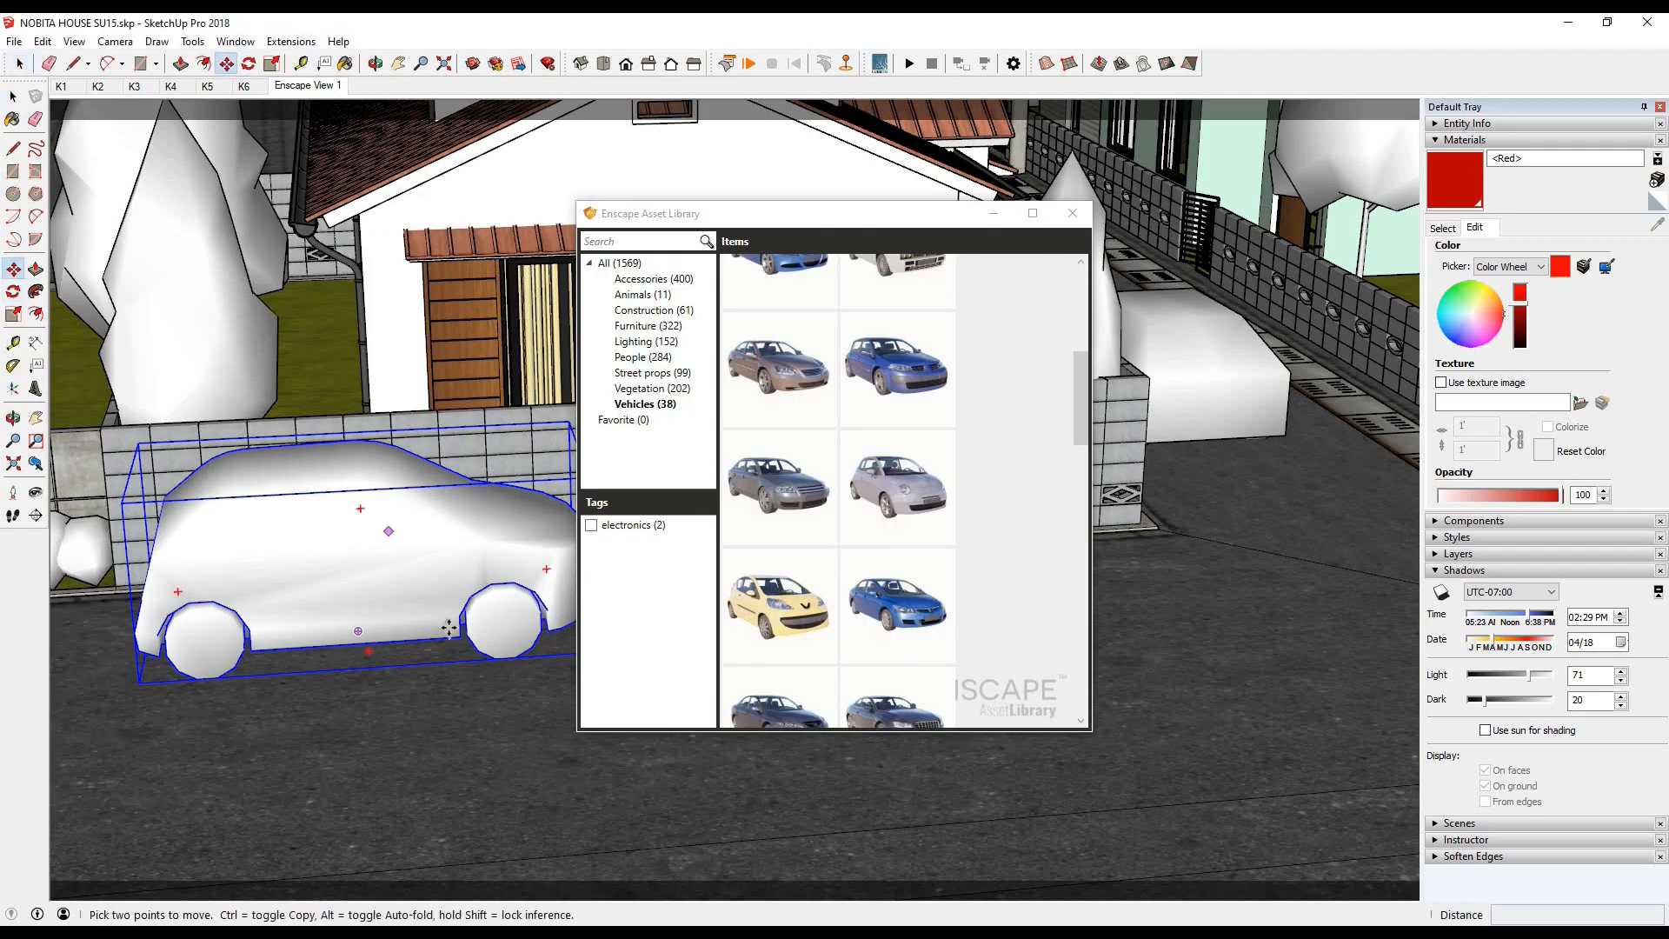
pyautogui.moveTo(448, 628); pyautogui.dragTo(365, 461, button='middle')
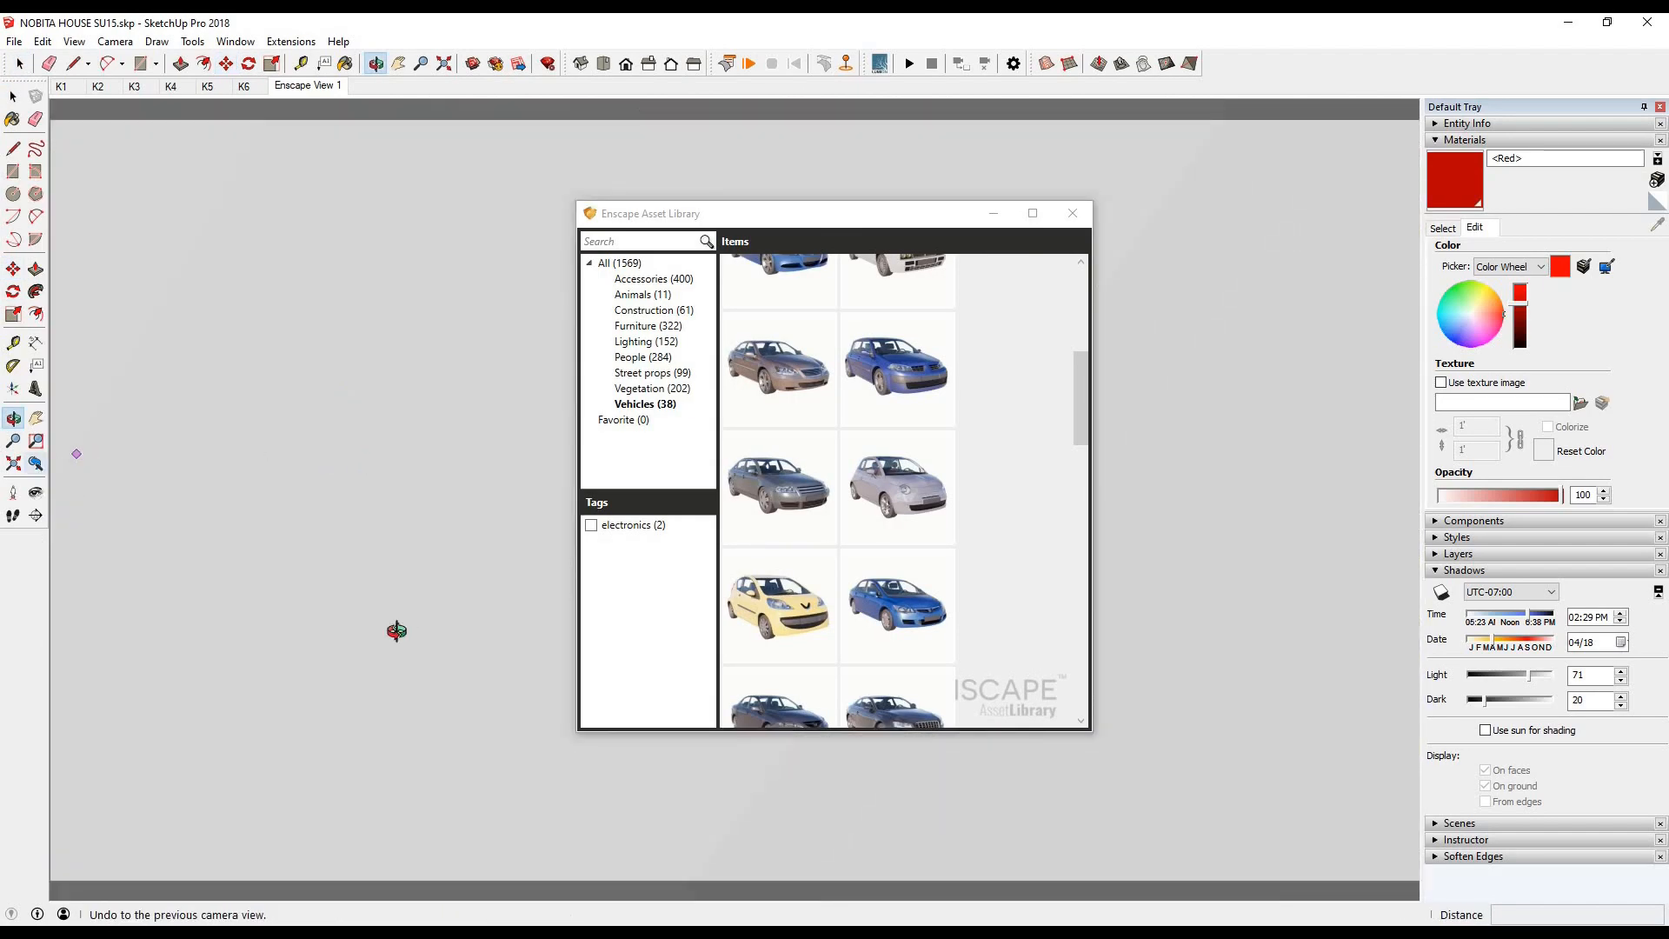
pyautogui.moveTo(396, 630); pyautogui.dragTo(402, 619, button='middle')
pyautogui.scroll(-7, 401, 613)
pyautogui.click(442, 688)
pyautogui.click(410, 717)
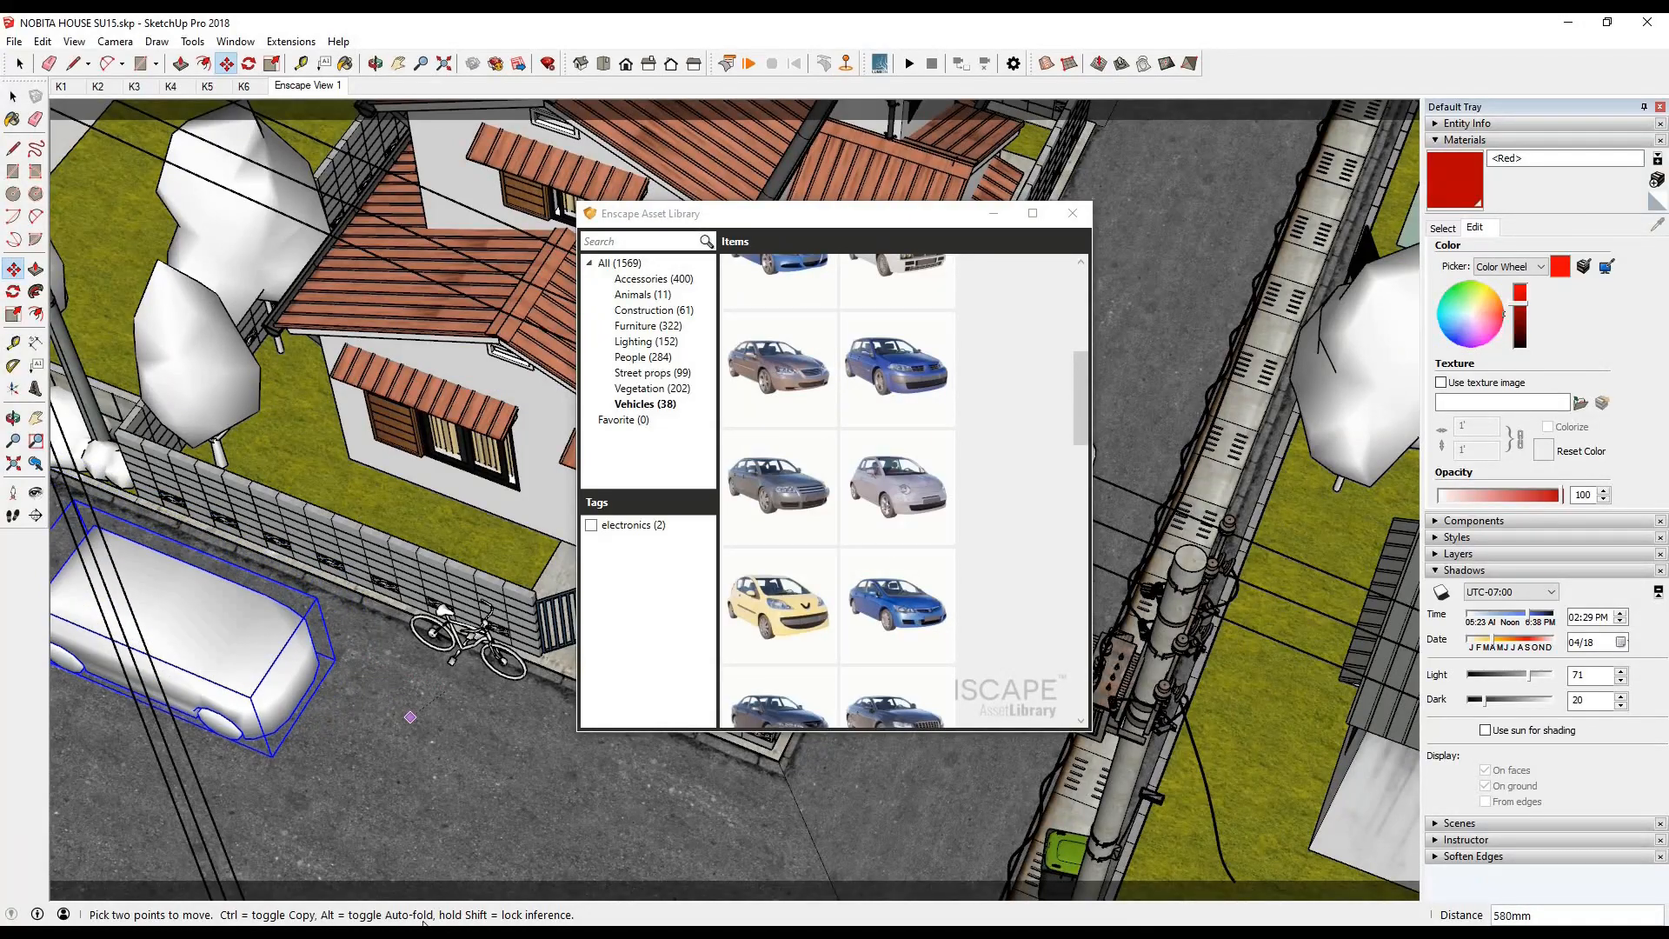
pyautogui.click(407, 936)
pyautogui.click(190, 887)
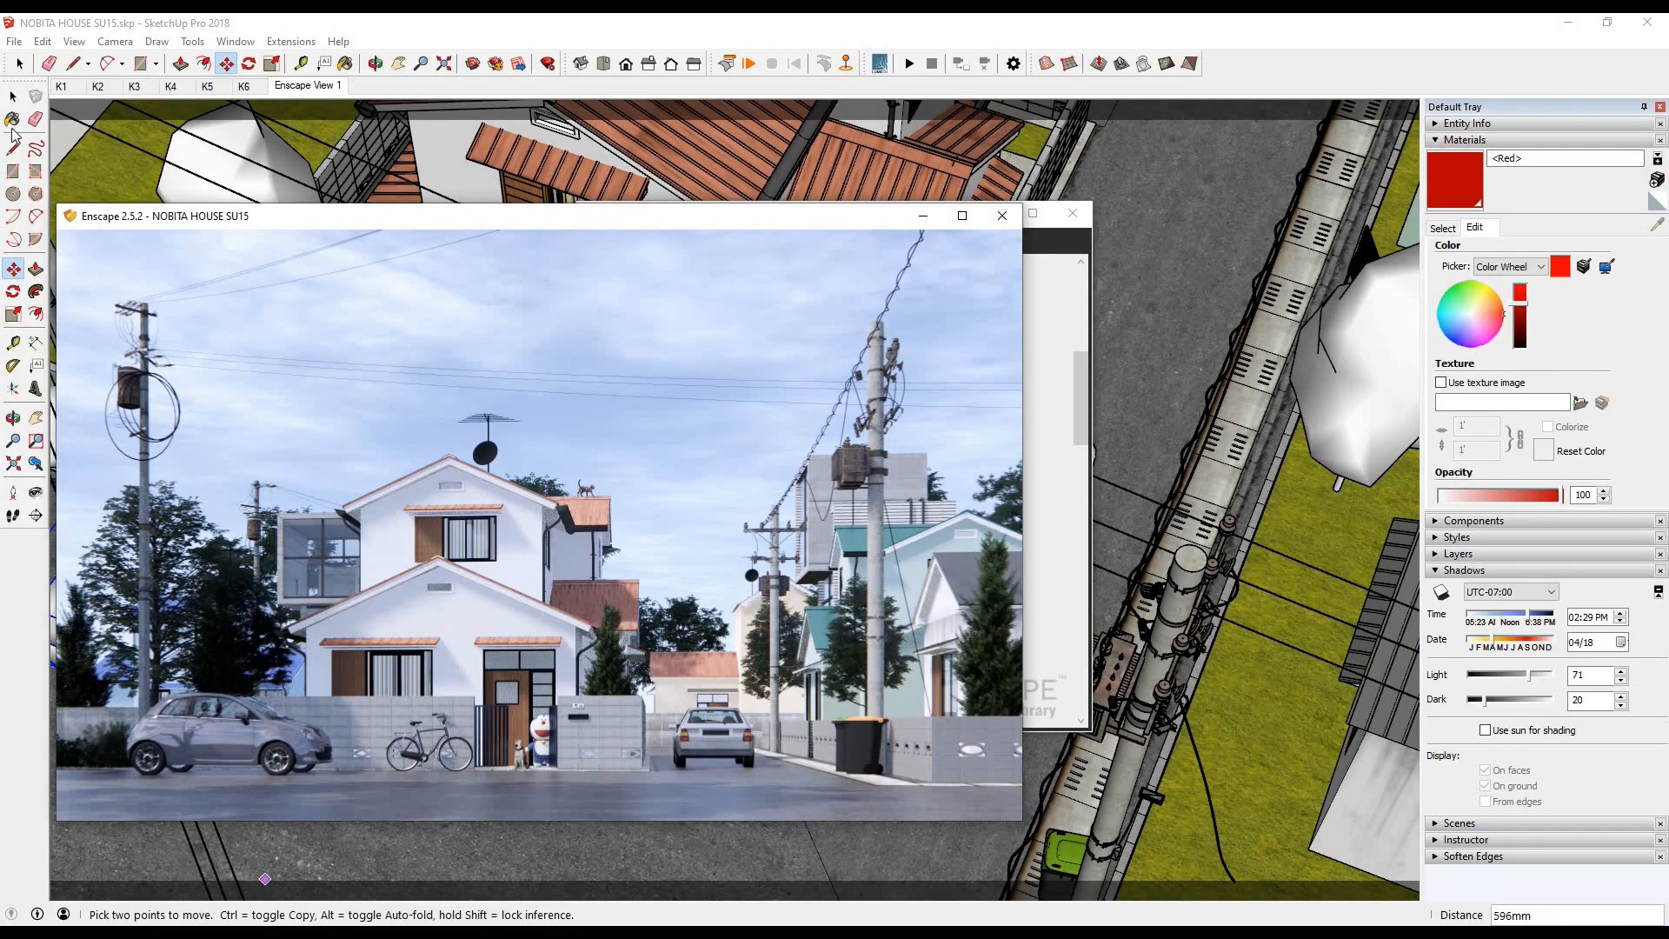
pyautogui.scroll(-6, 239, 677)
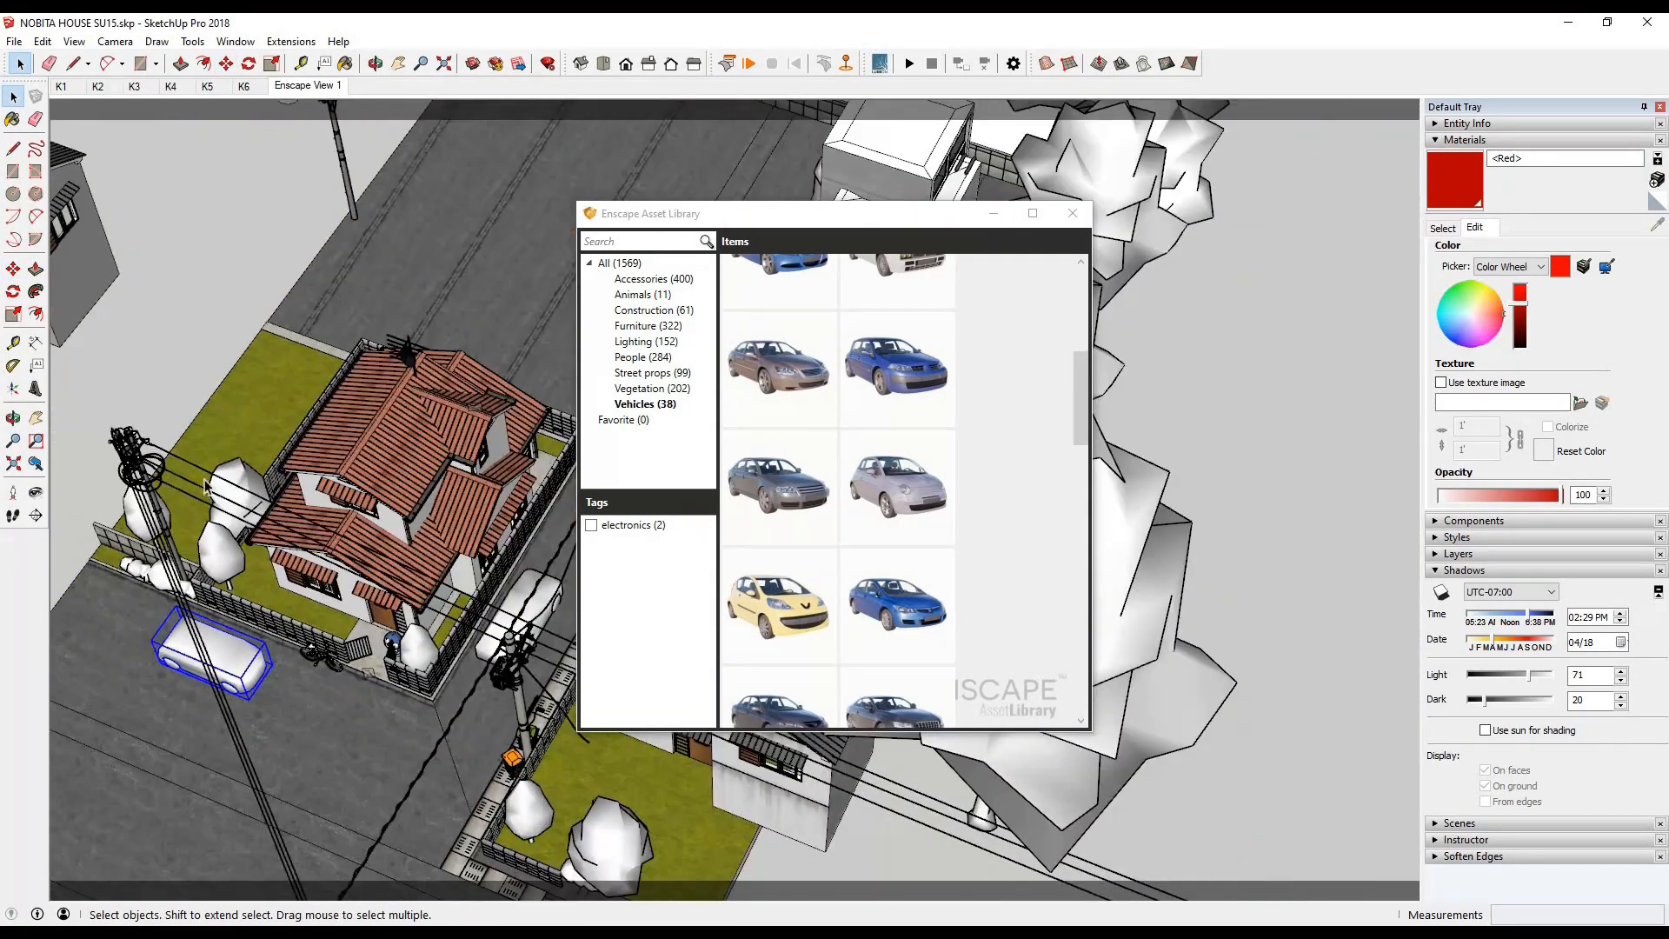
# - Try moving the side-street car about 10565 mm to the hatchback beside the front wall
pyautogui.moveTo(240, 674); pyautogui.dragTo(186, 674, button='middle')
pyautogui.click(525, 600)
pyautogui.click(478, 675)
pyautogui.click(102, 779)
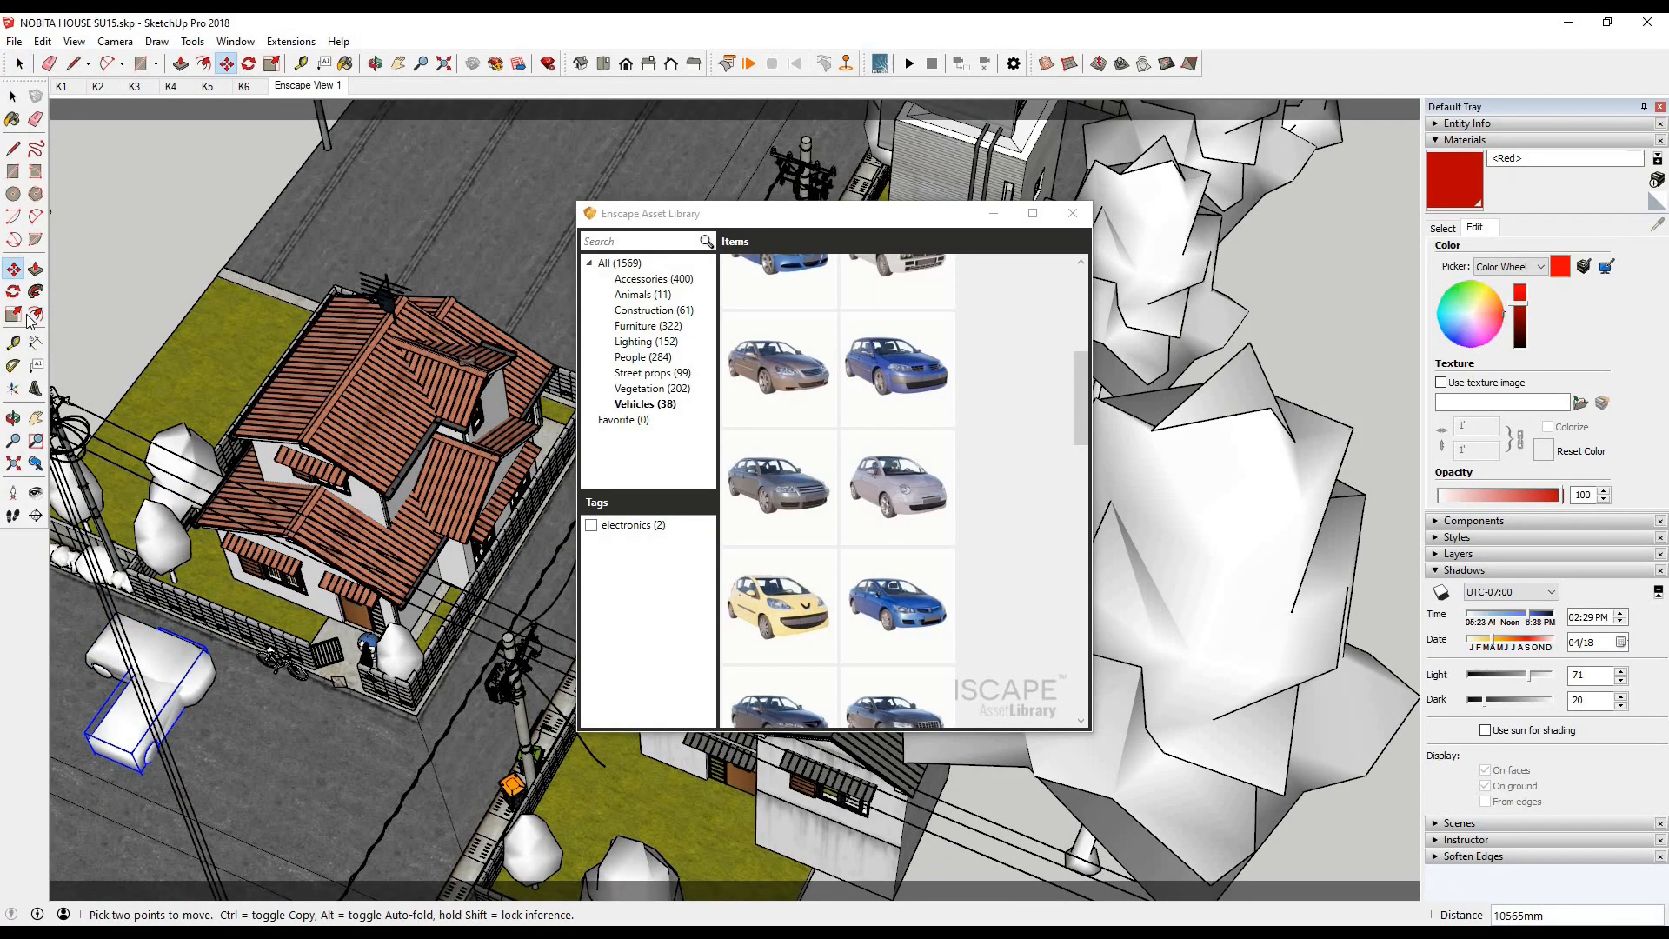
# - Rotate the relocated car 90° parallel to the front wall and move it about 2190 mm along the wall
pyautogui.press('q')
pyautogui.click(205, 731)
pyautogui.click(230, 695)
pyautogui.press('Return')
pyautogui.press('space')
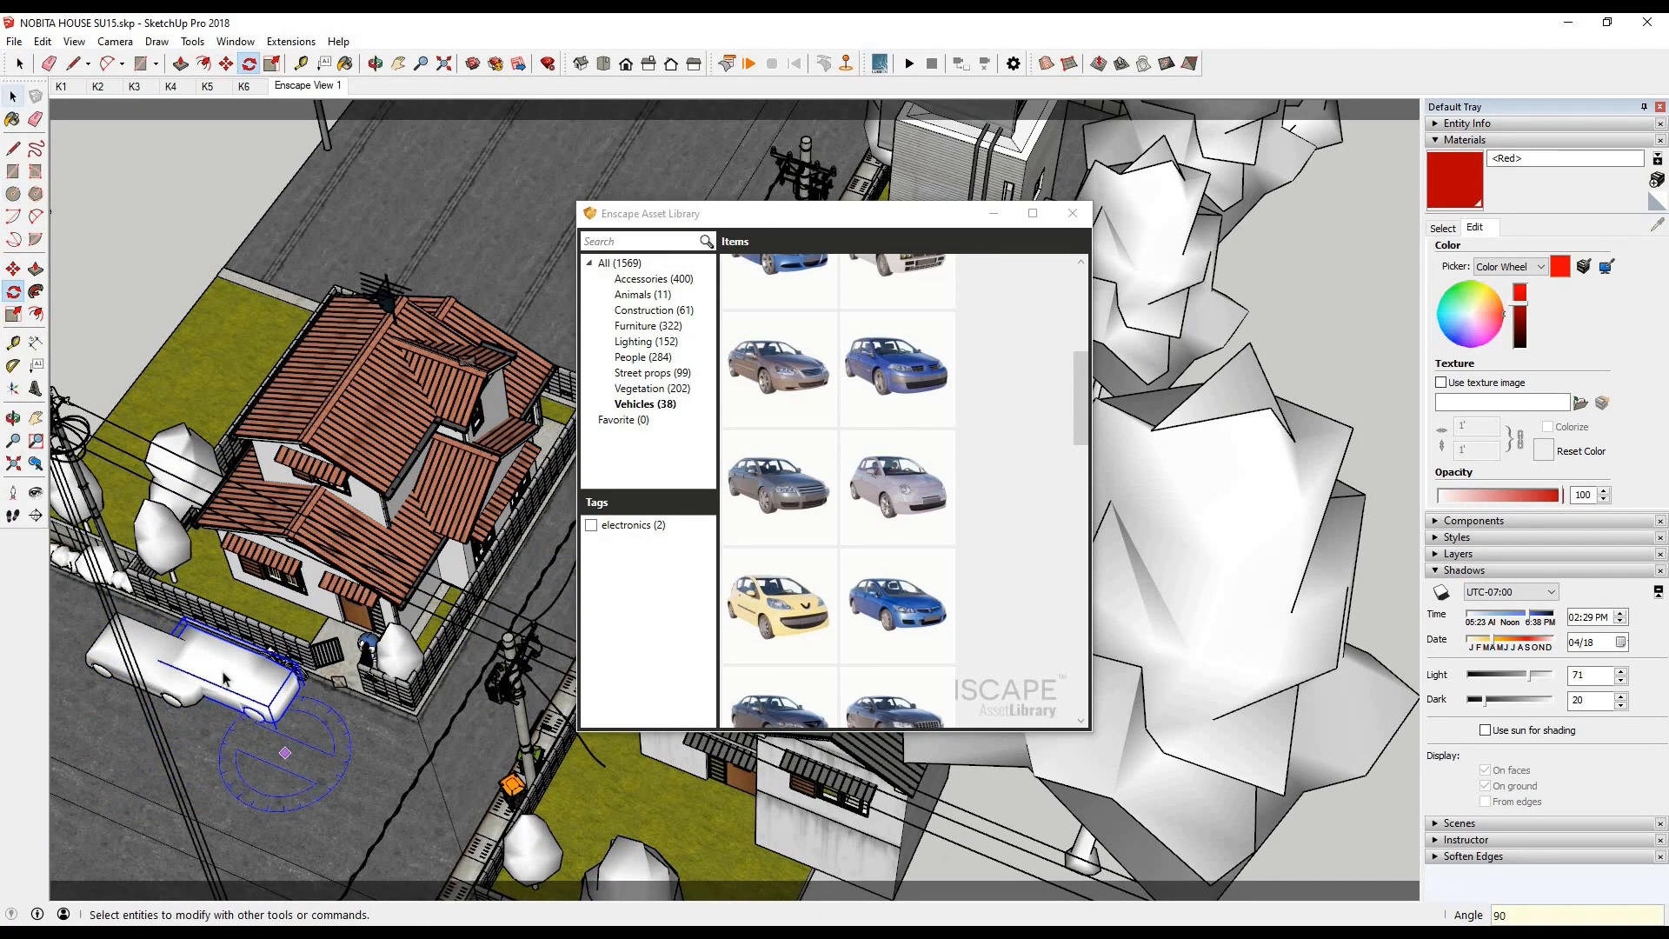
pyautogui.press('m')
pyautogui.click(264, 739)
pyautogui.click(248, 736)
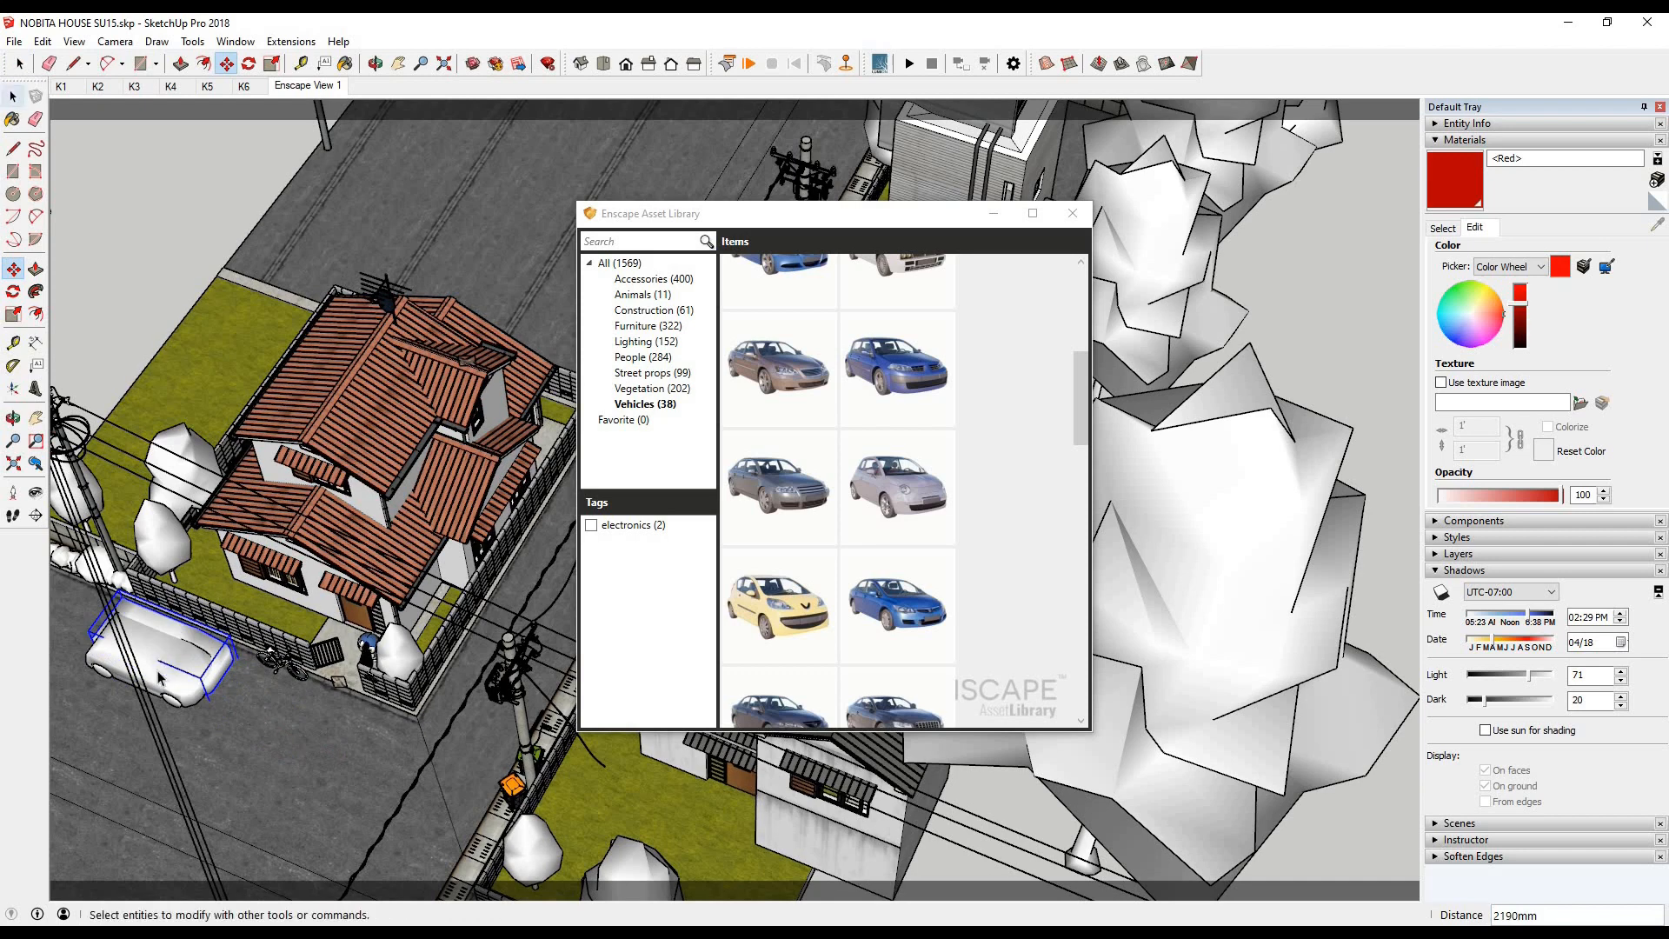
# - Try moving the hatchback from the front wall to the side street and rotating it 90°
pyautogui.click(13, 97)
pyautogui.click(13, 291)
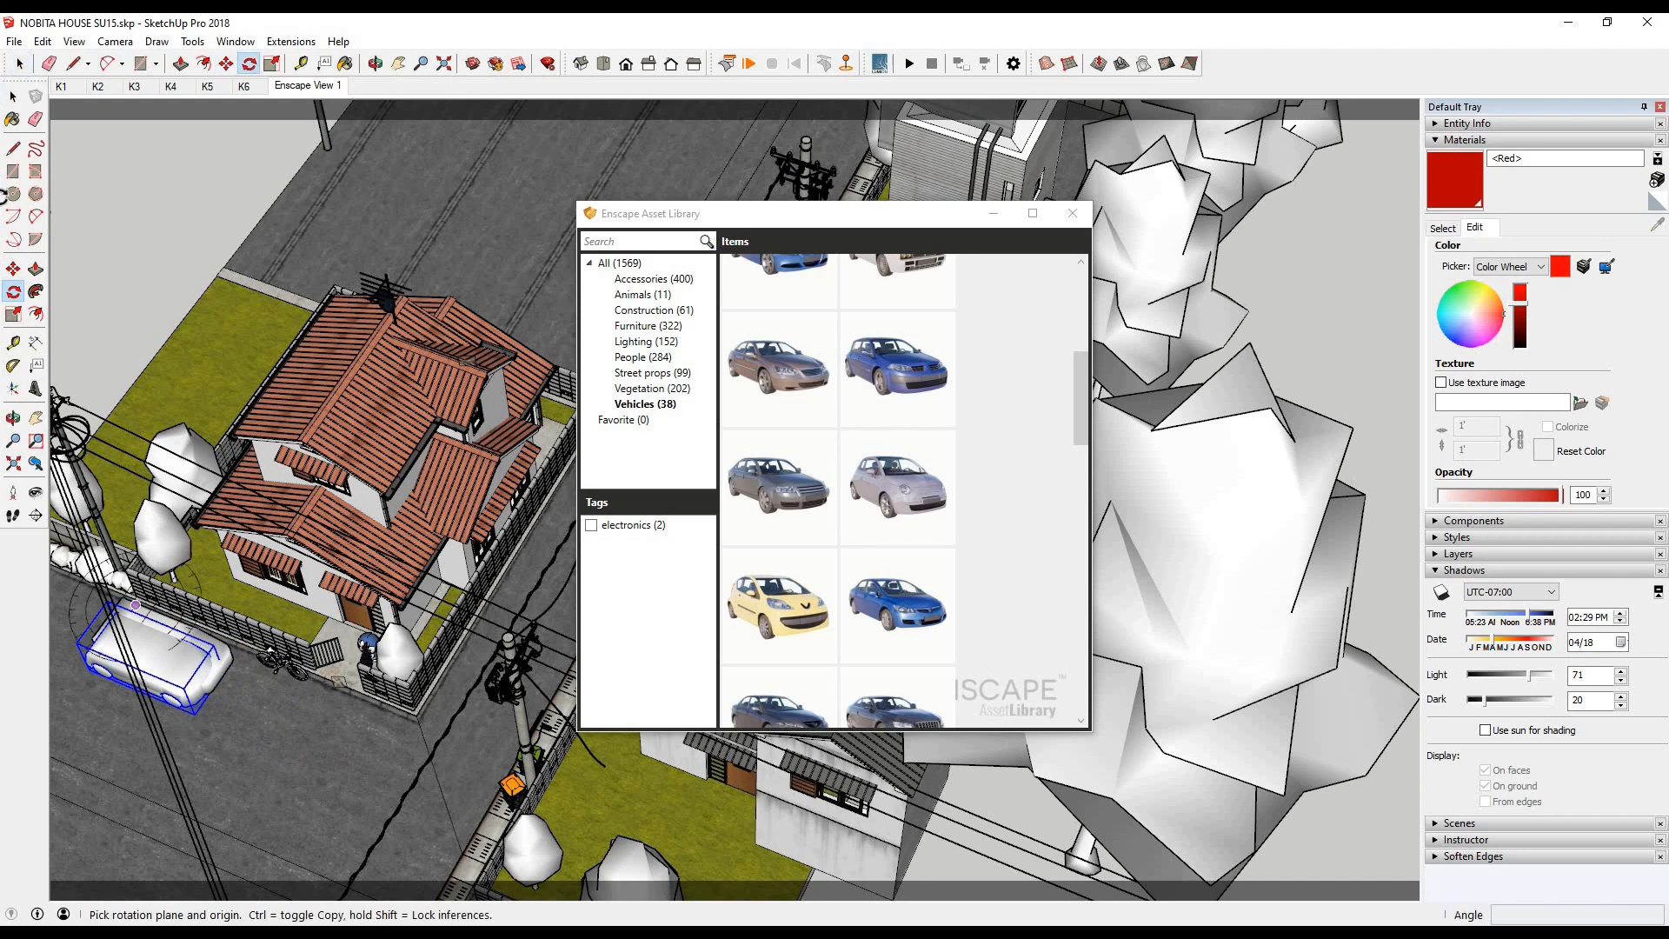
pyautogui.click(470, 743)
pyautogui.press('q')
pyautogui.click(474, 736)
pyautogui.click(501, 746)
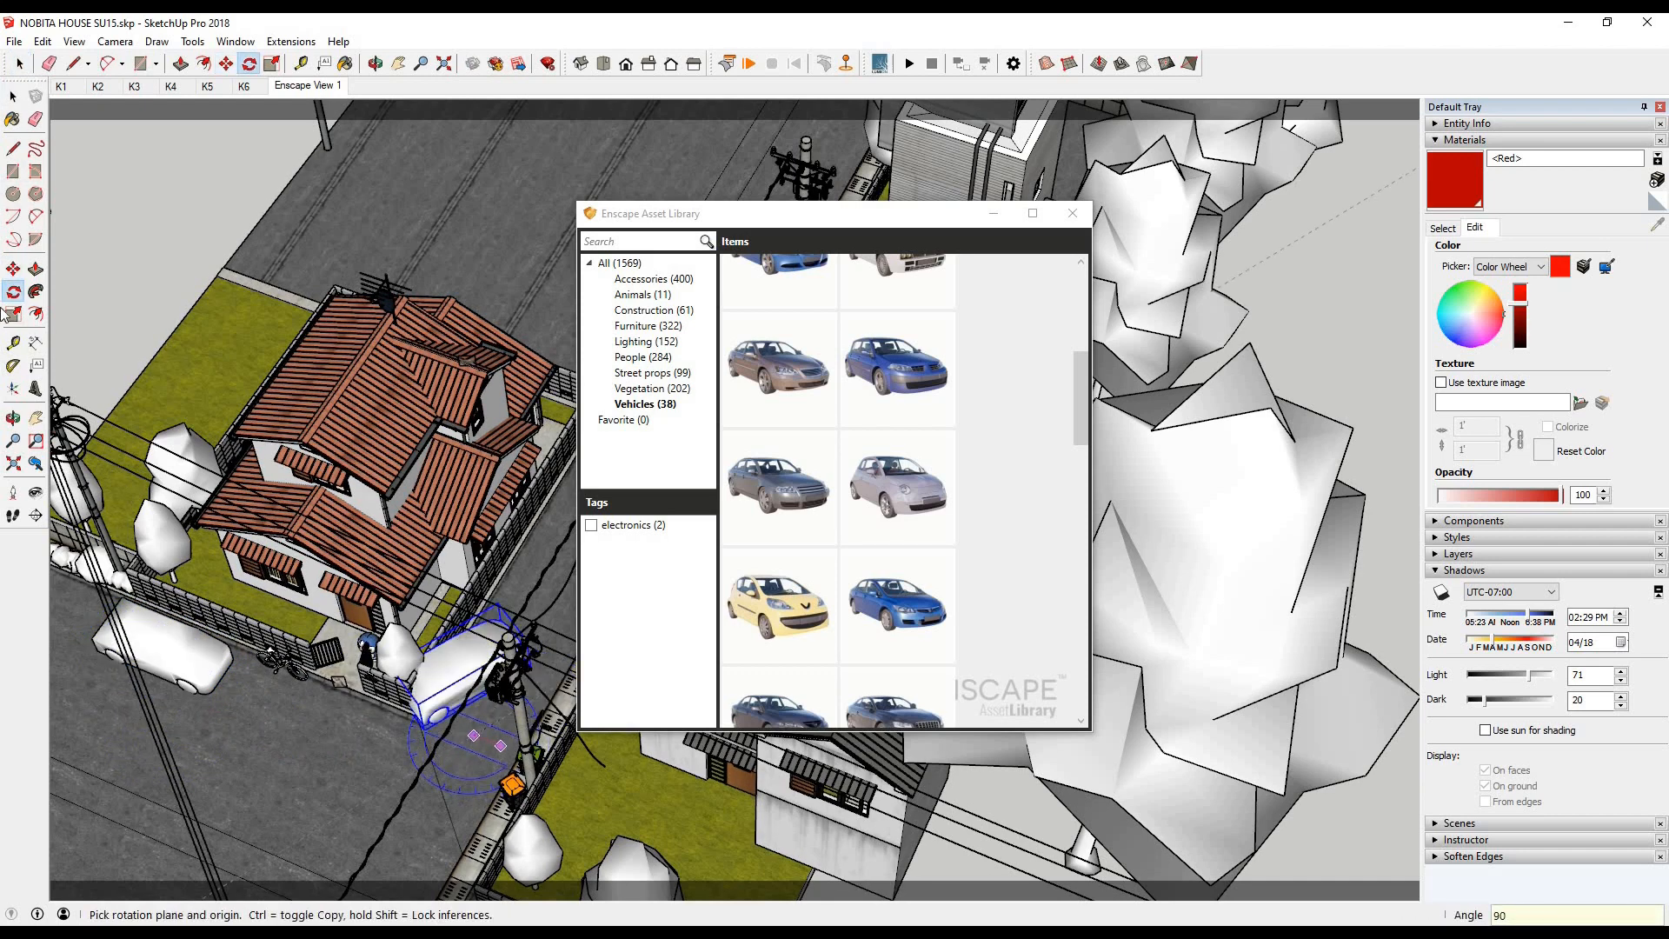
pyautogui.press('Return')
# - Shift the hatchback along the side street in moves of about 2948 mm and 2907 mm, and check the render
pyautogui.click(13, 269)
pyautogui.click(256, 777)
pyautogui.click(356, 728)
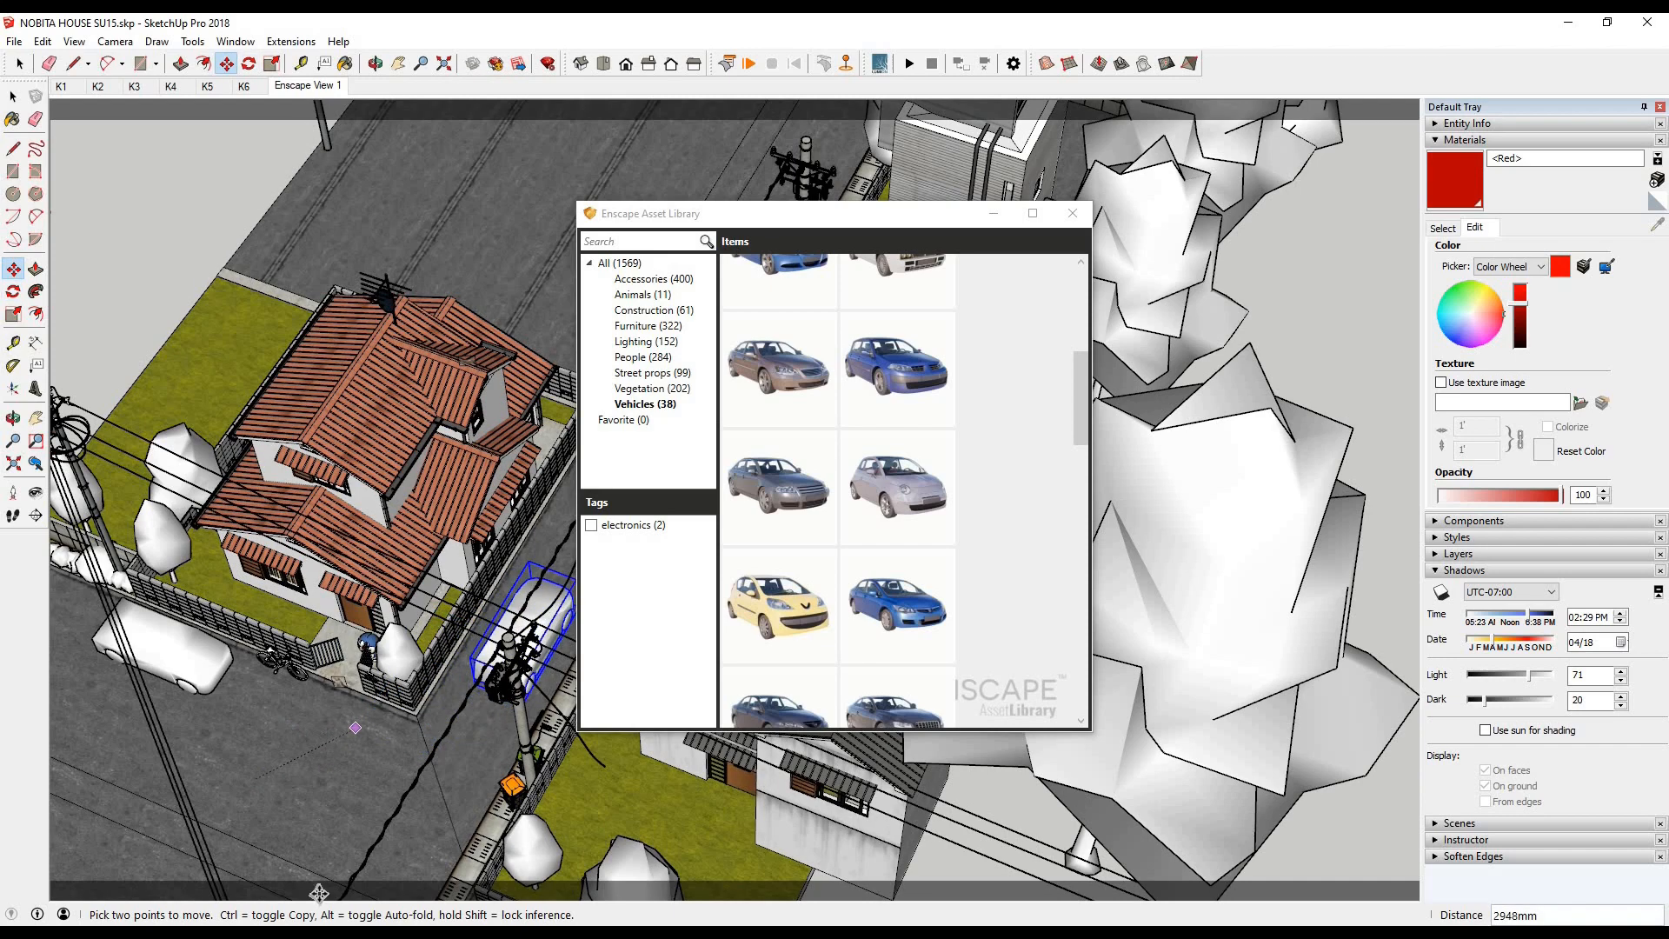
pyautogui.click(396, 933)
pyautogui.click(409, 861)
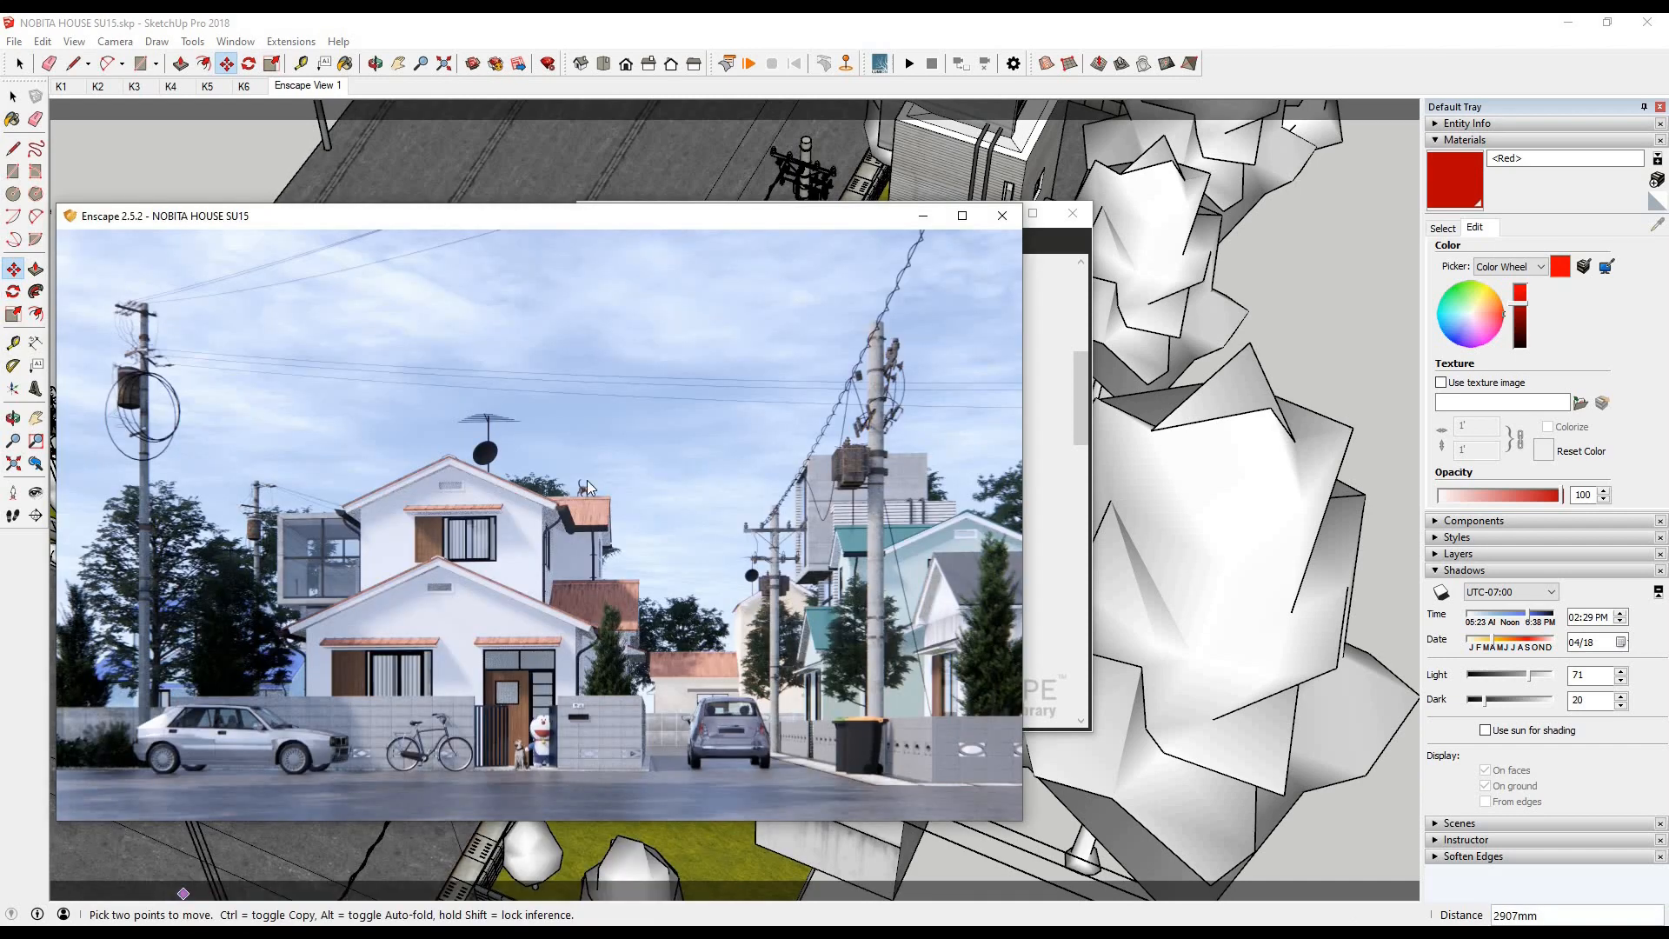
# - Delete the car parked along the front wall
pyautogui.click(15, 98)
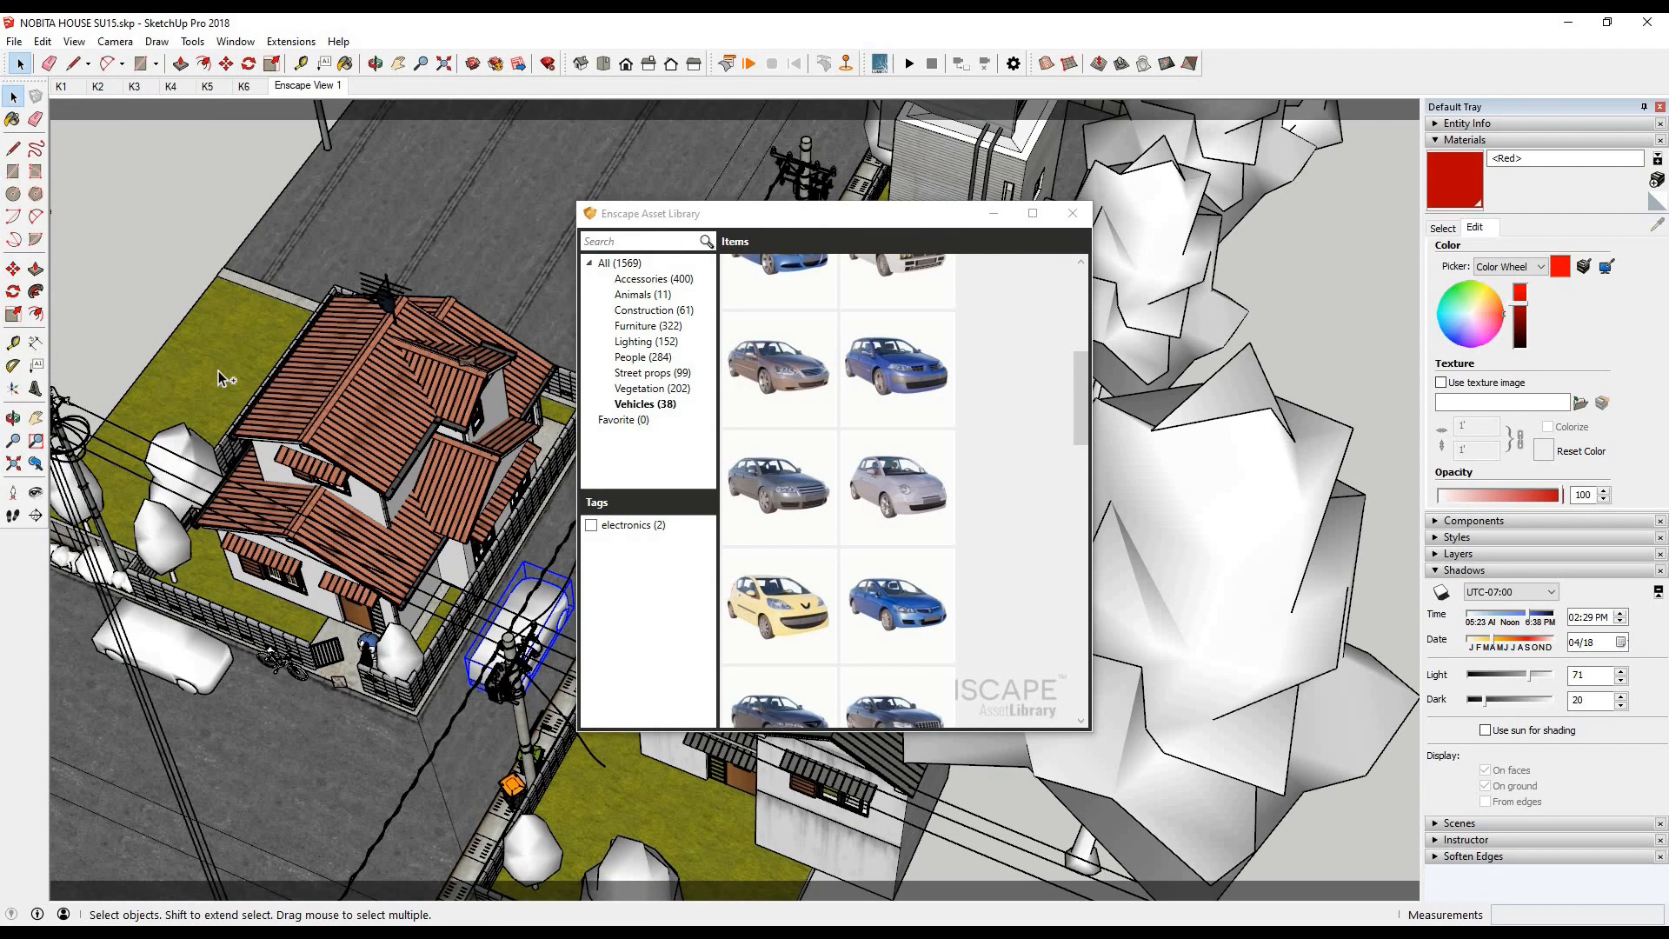
pyautogui.click(162, 648)
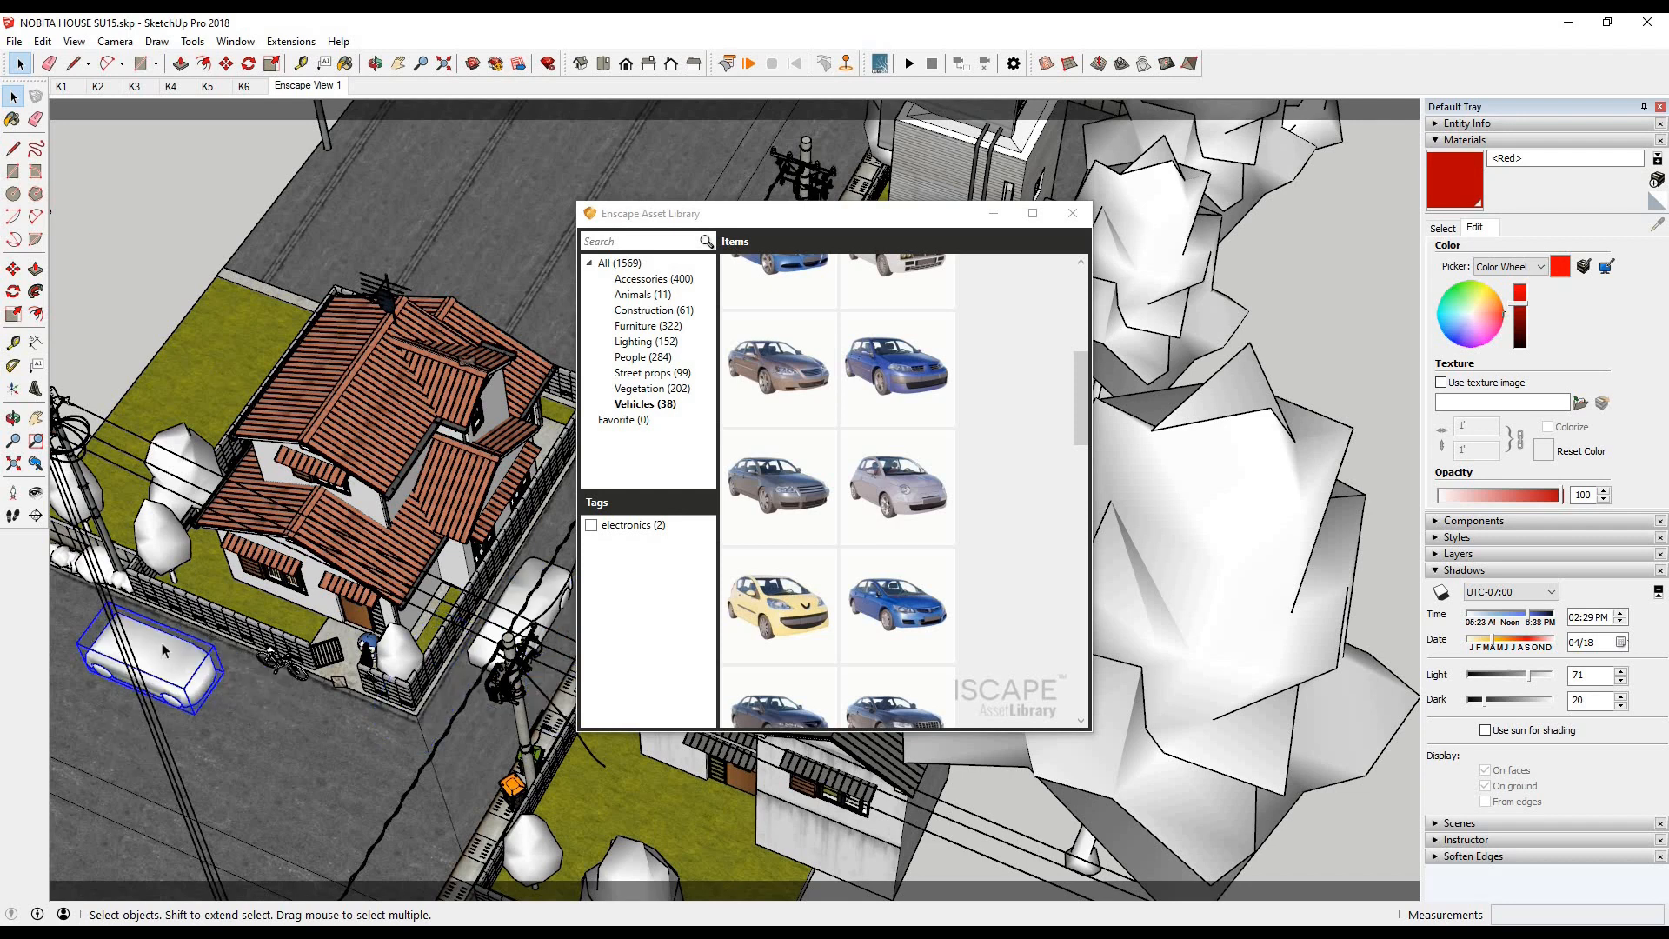
pyautogui.press('Delete')
# - Pick a scattered-leaves asset from the library's Vegetation category, place patches on the road before the house, and check the render
pyautogui.scroll(-2, 783, 434)
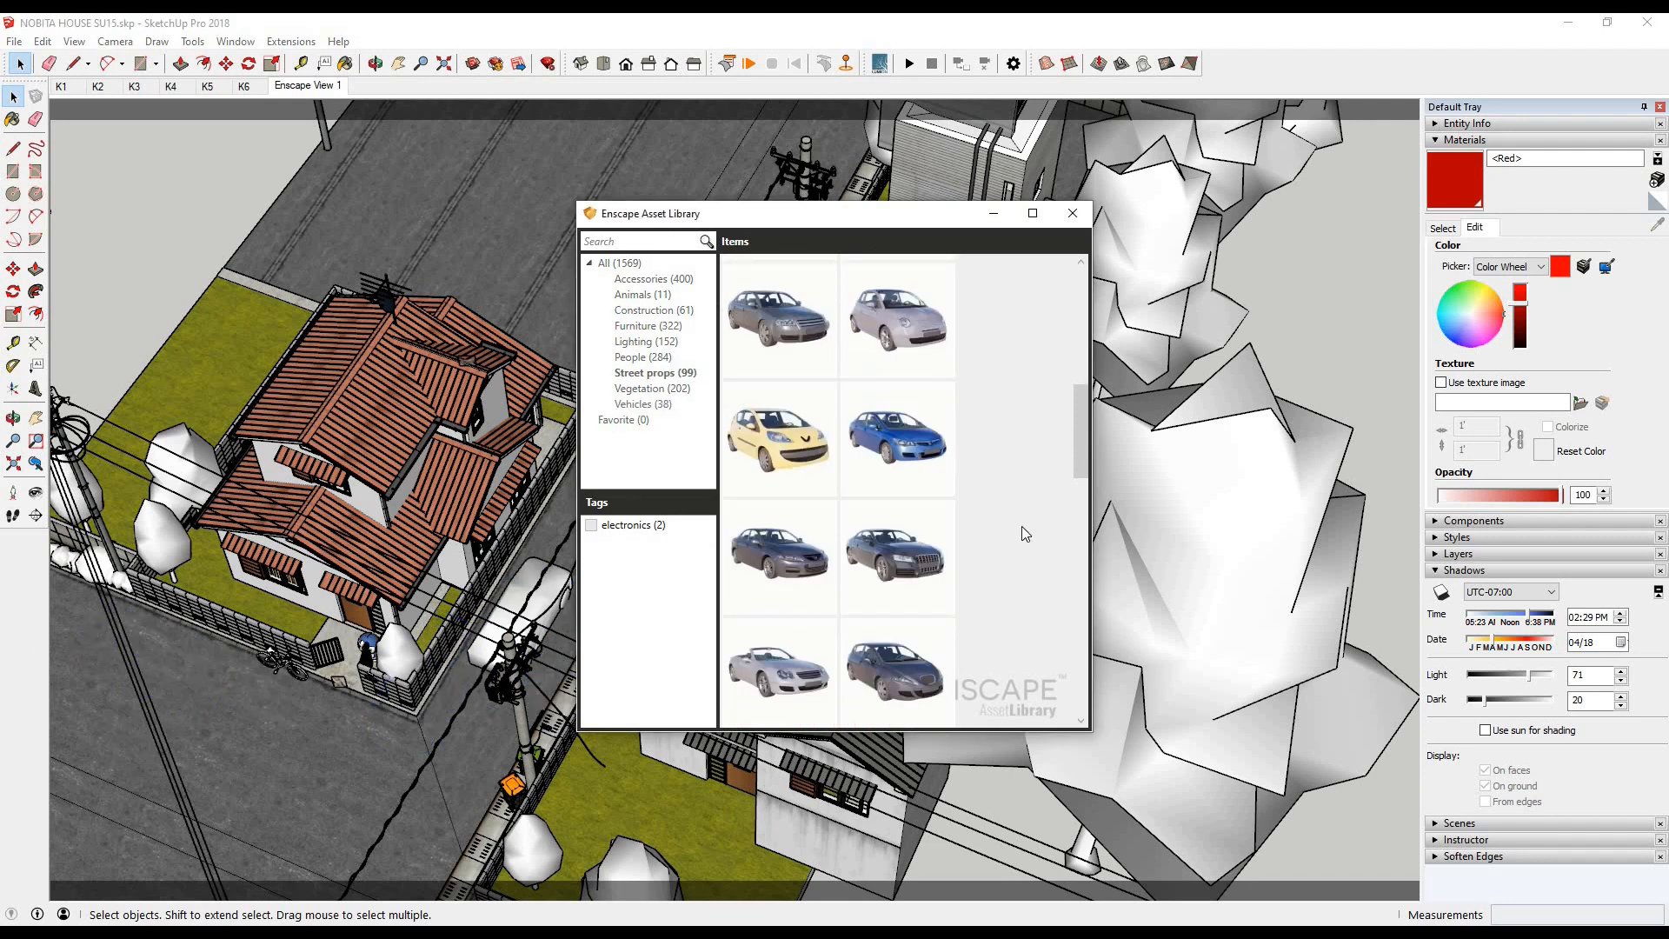
pyautogui.click(640, 392)
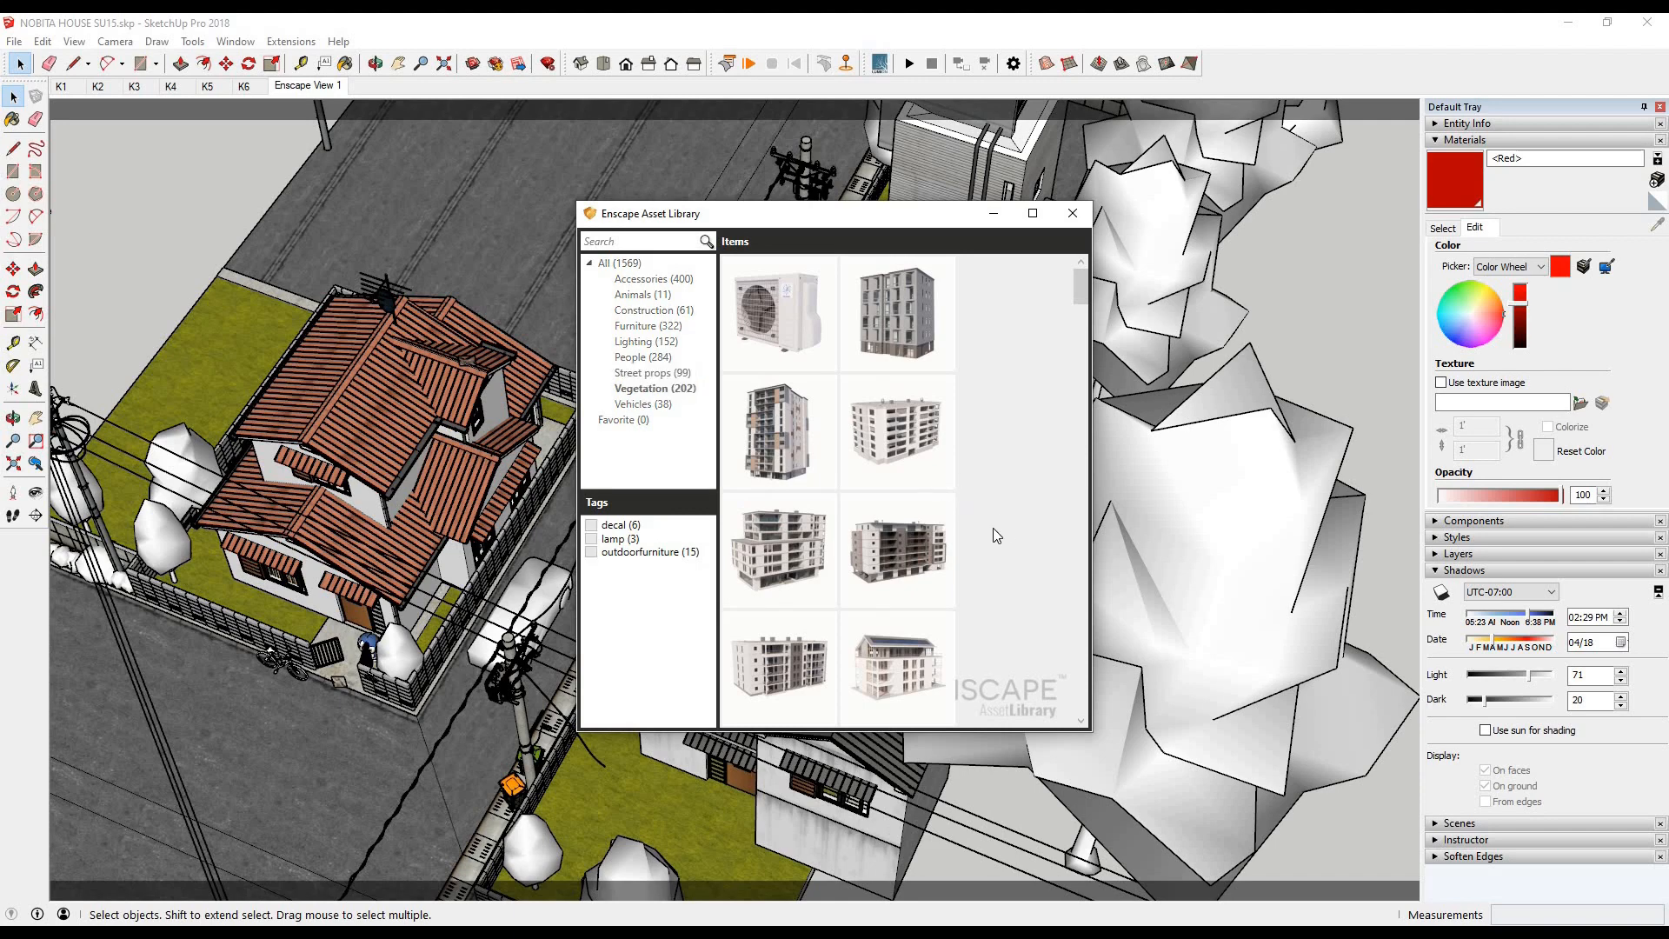
pyautogui.moveTo(1078, 280); pyautogui.dragTo(1043, 332)
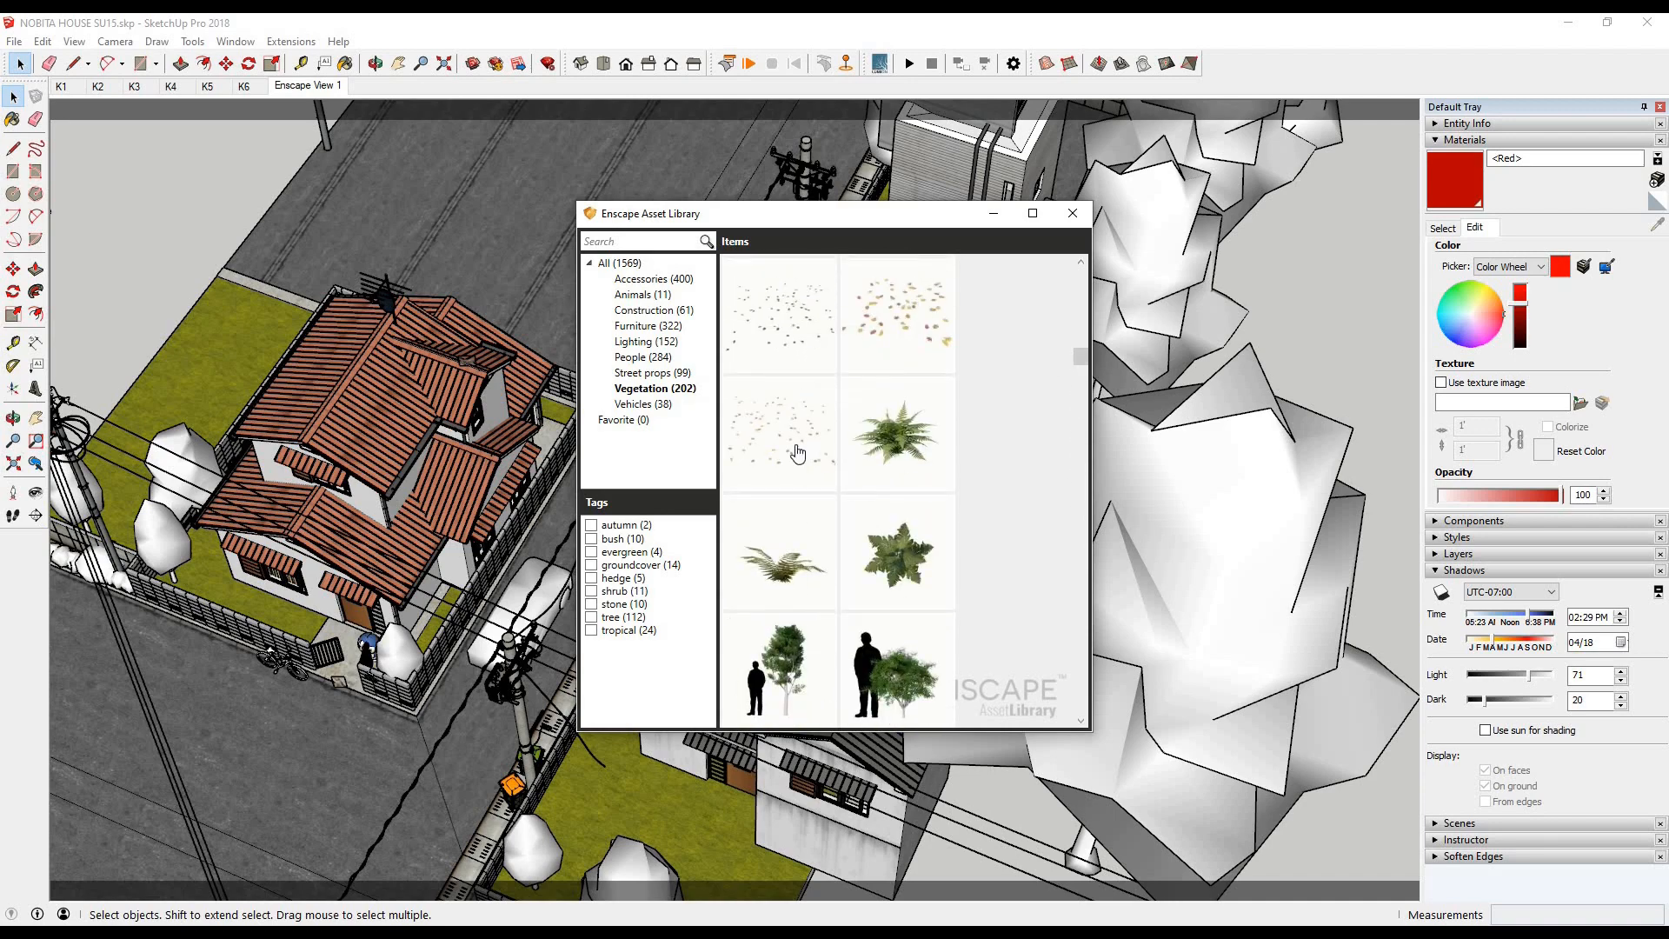
pyautogui.click(797, 444)
pyautogui.click(402, 932)
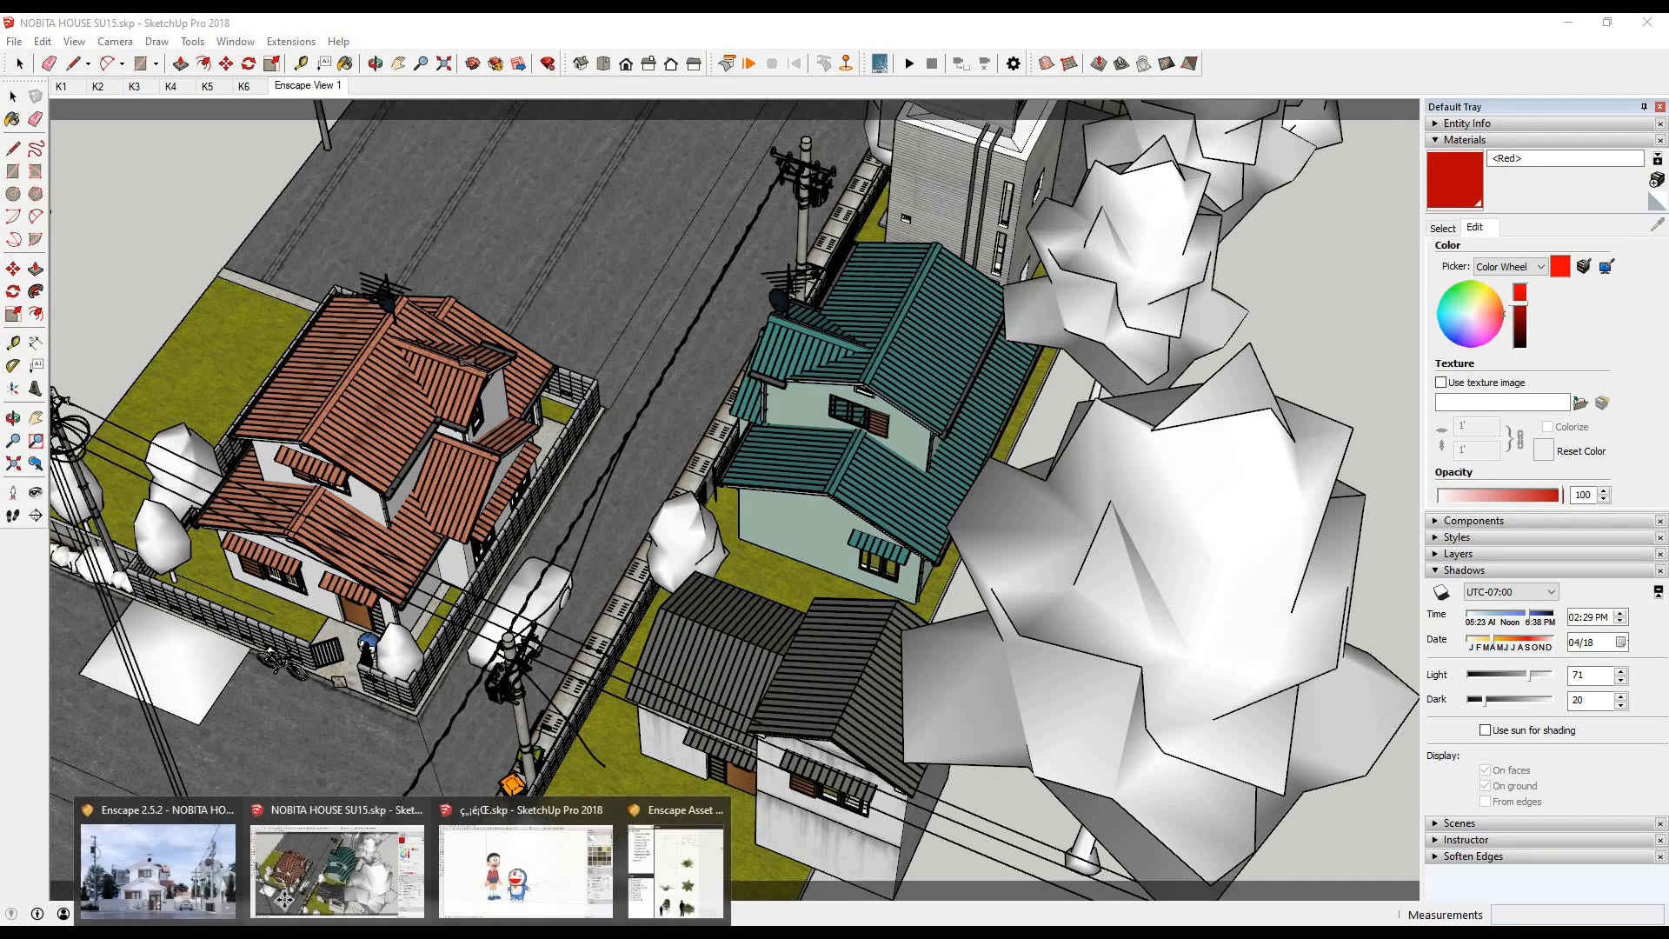
pyautogui.click(172, 869)
pyautogui.click(278, 26)
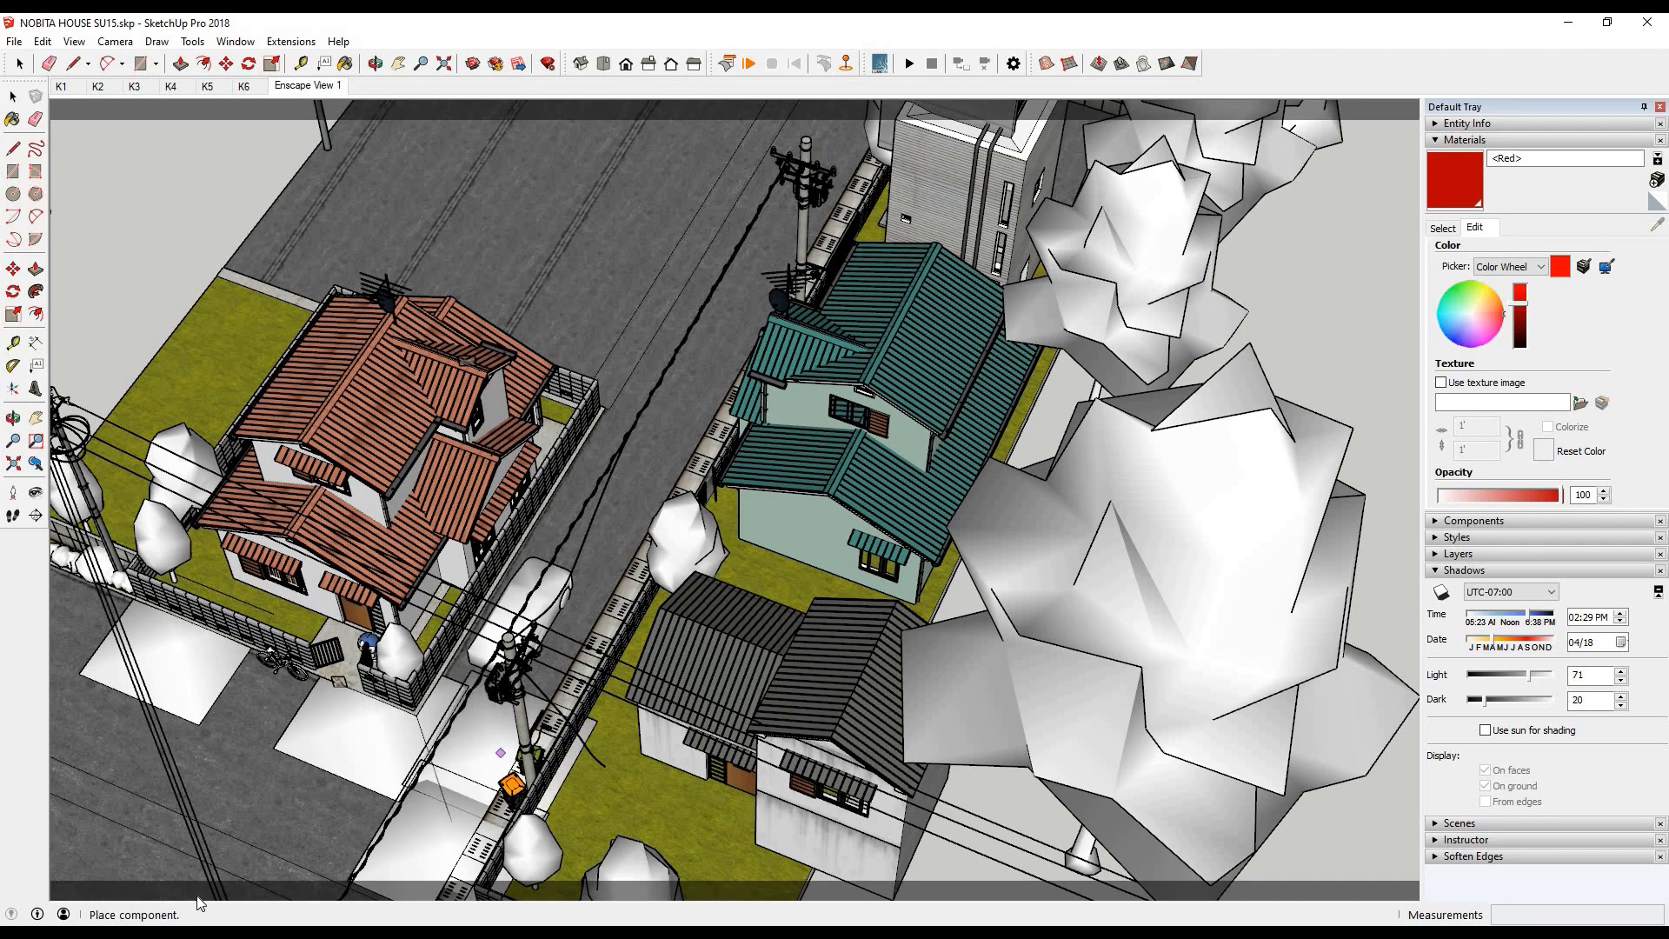
# - Place more leaf patches along the road in front of the houses, check the render, and close the Asset Library
pyautogui.click(402, 932)
pyautogui.click(183, 869)
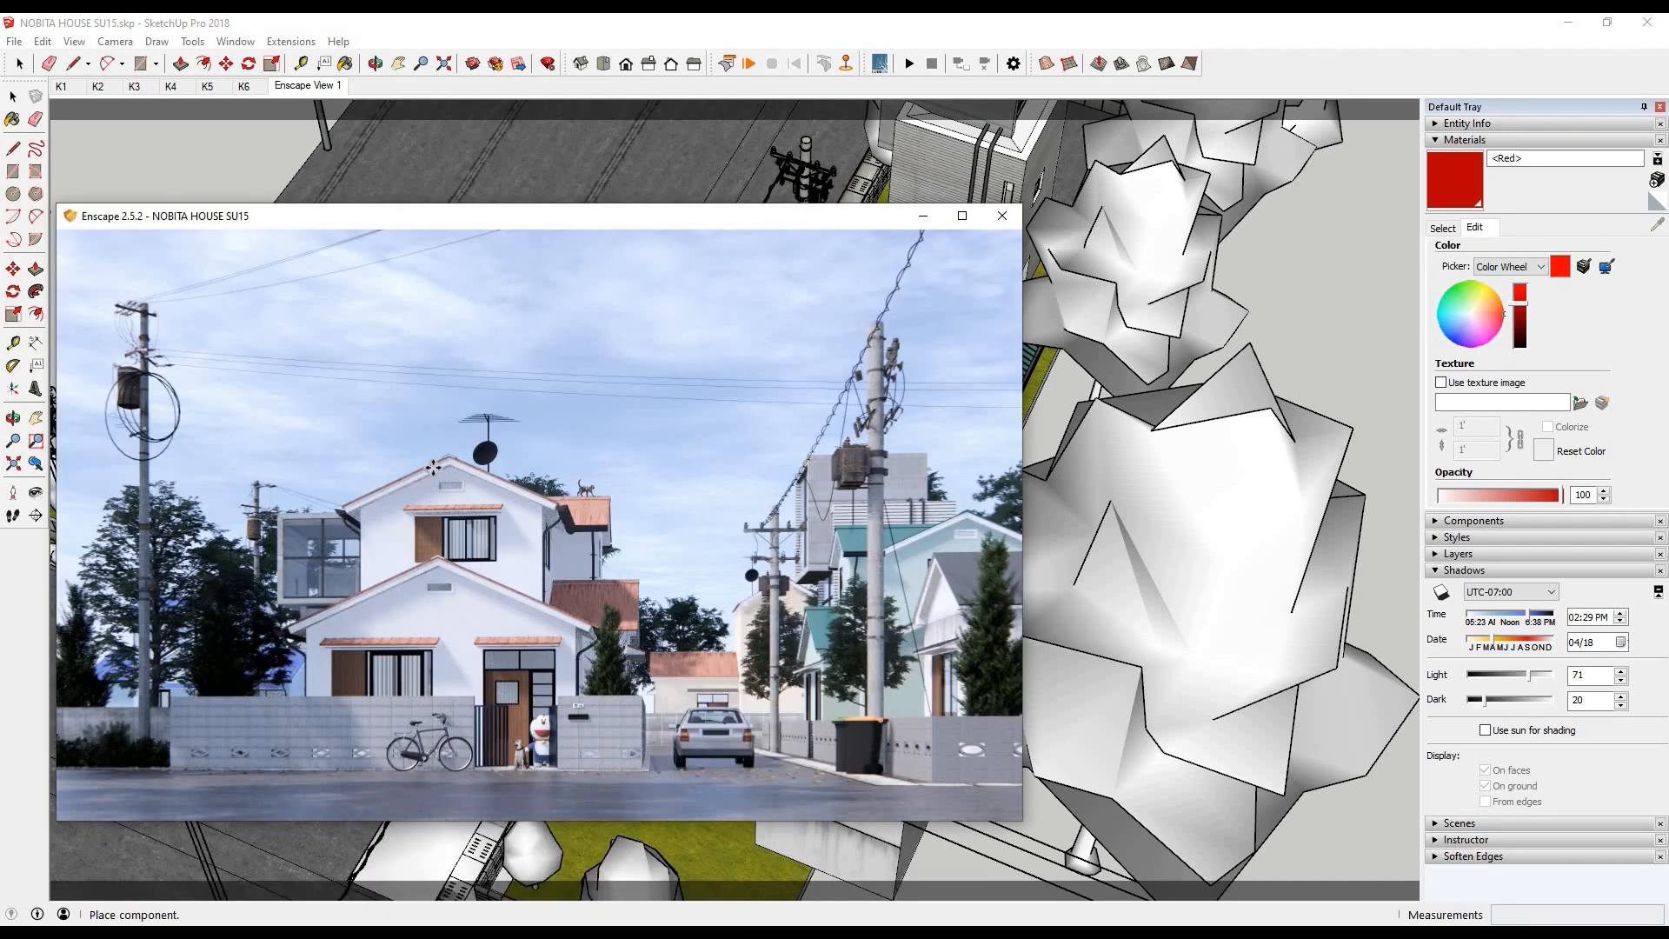
pyautogui.click(443, 26)
pyautogui.scroll(-3, 427, 435)
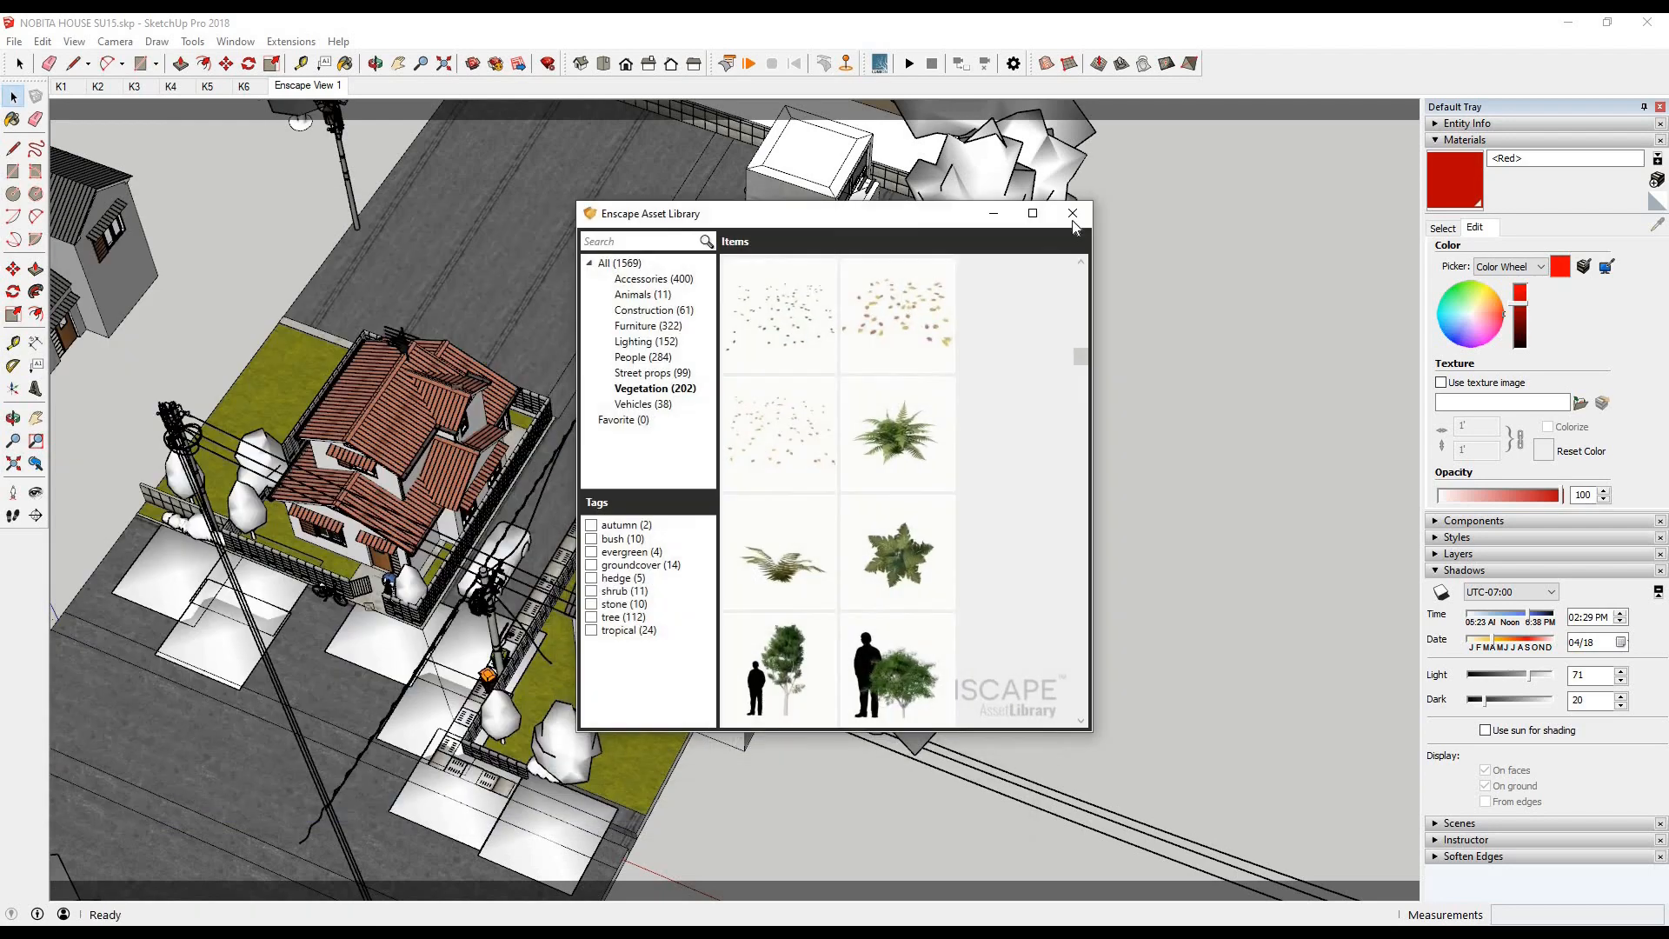
pyautogui.click(1073, 213)
# - Open the Enscape Settings and review the General, Image, Atmosphere and Input options
pyautogui.click(291, 40)
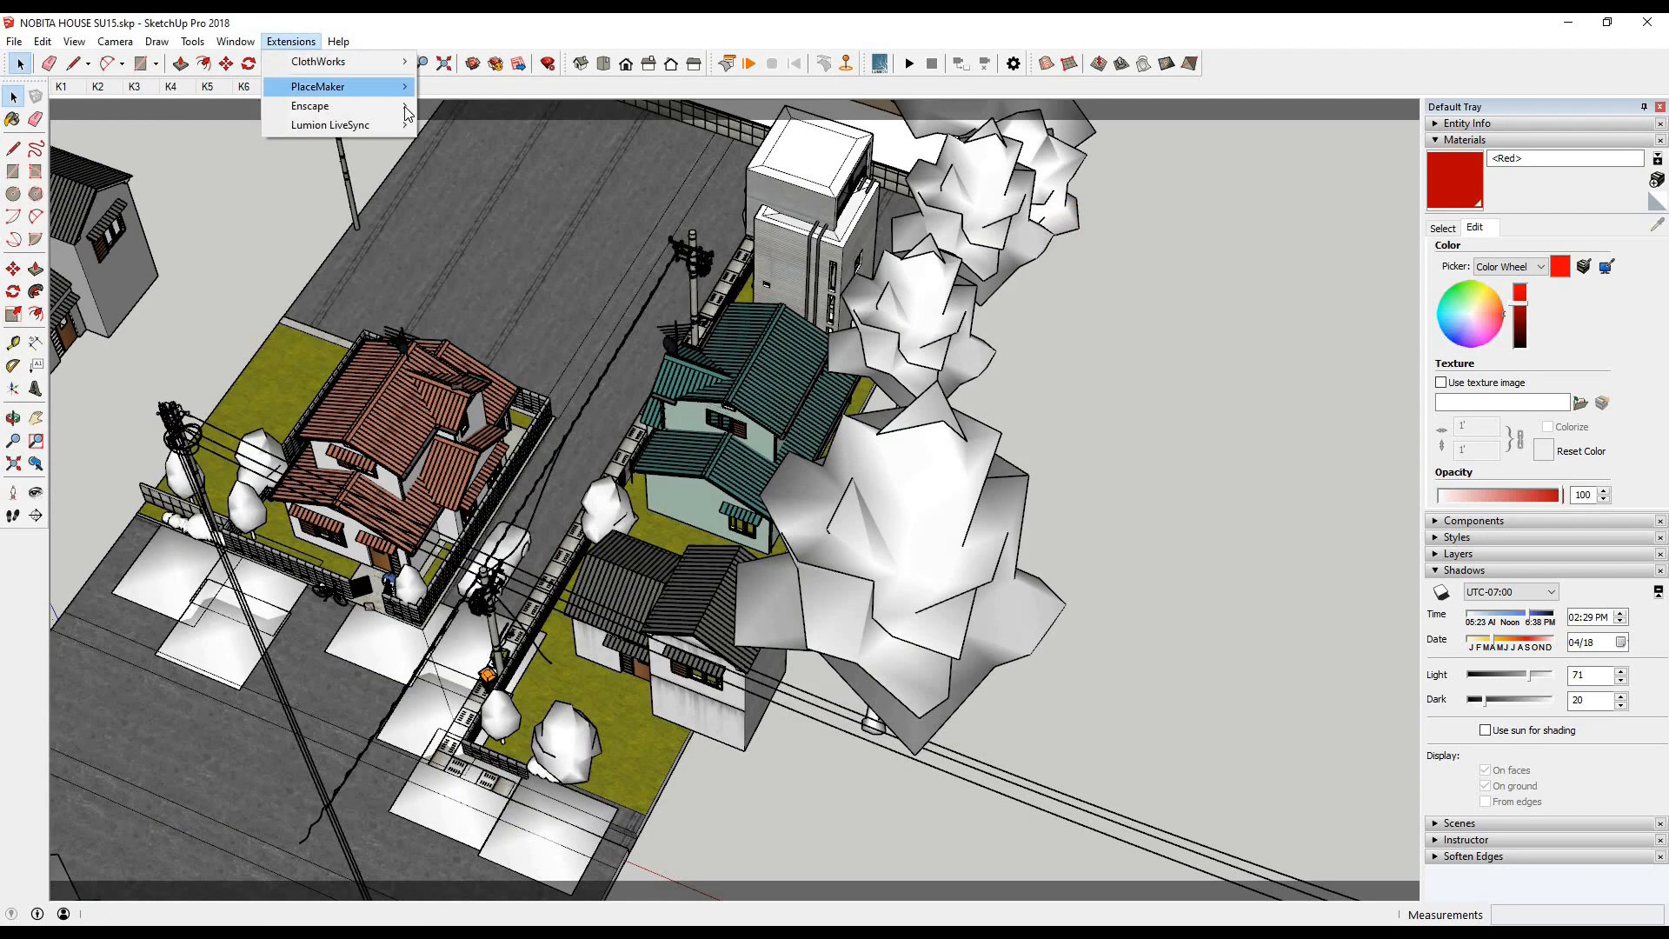
pyautogui.moveTo(405, 106)
pyautogui.click(470, 540)
pyautogui.moveTo(224, 880)
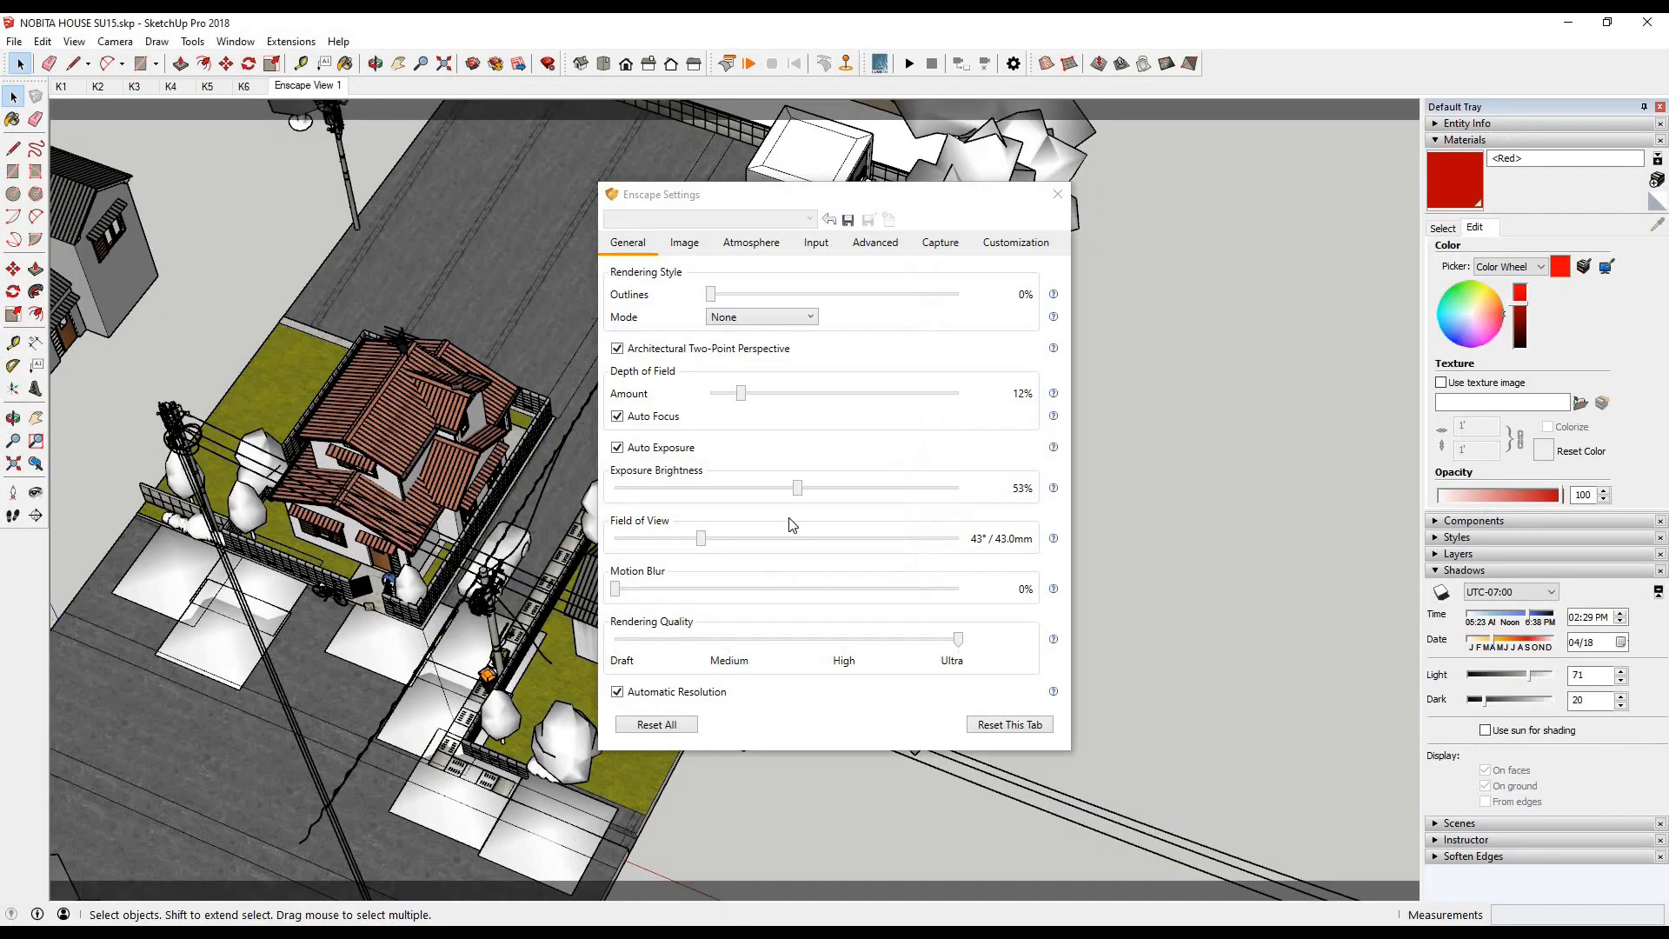
pyautogui.click(639, 250)
pyautogui.click(689, 248)
pyautogui.click(640, 249)
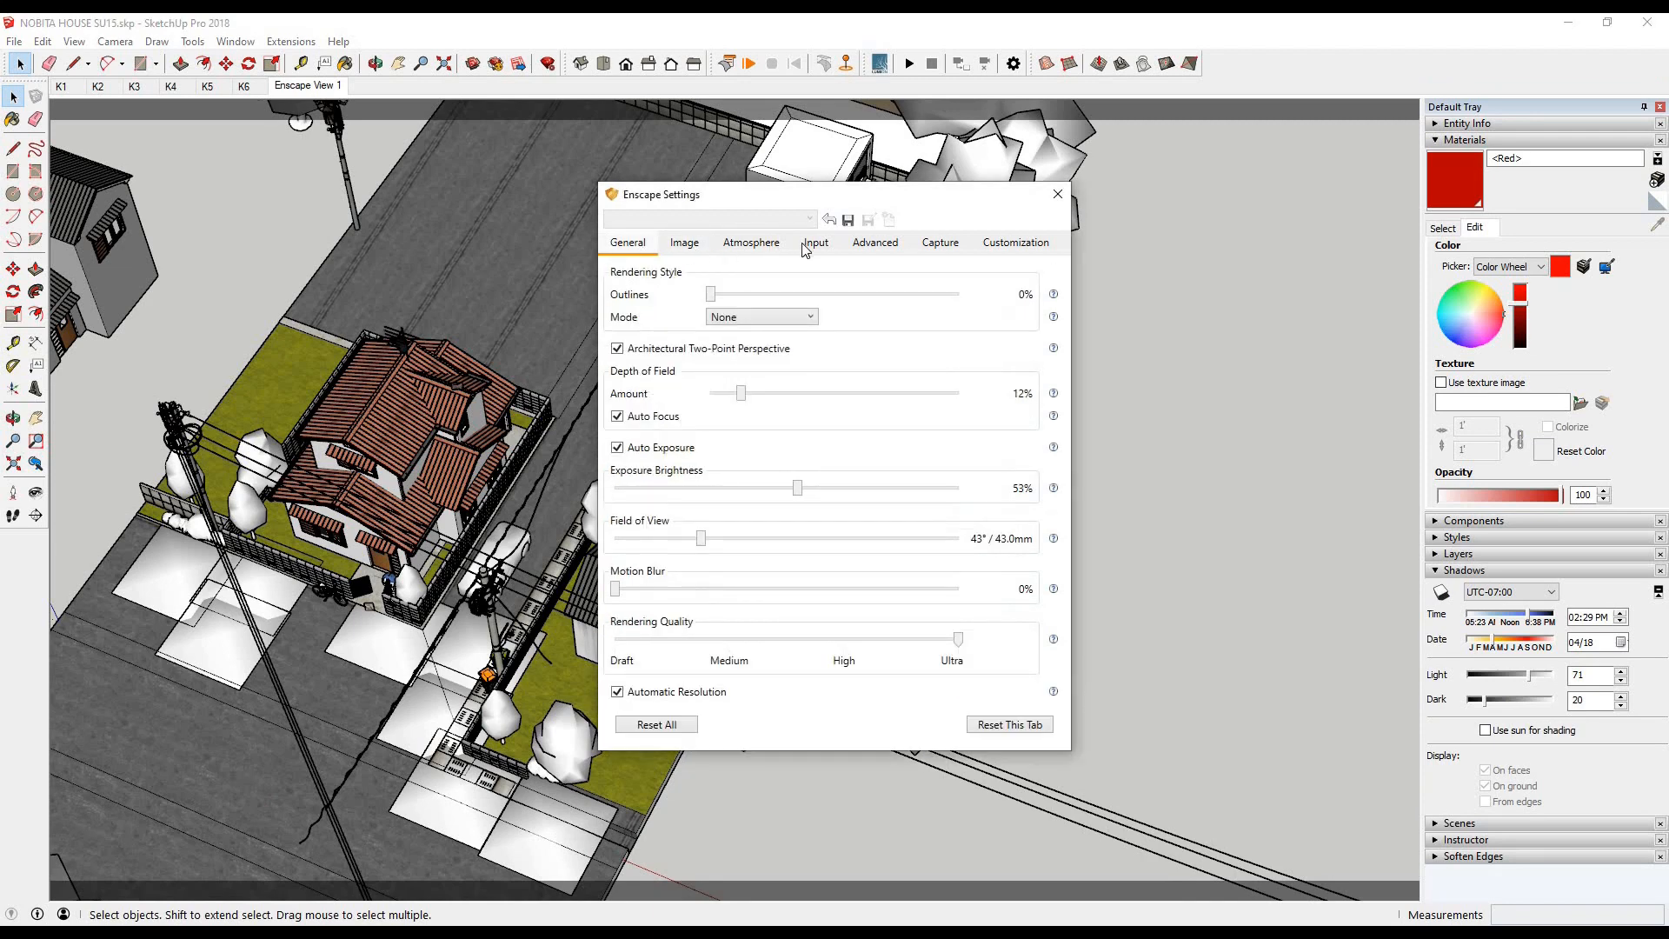
pyautogui.click(753, 250)
pyautogui.click(816, 244)
pyautogui.click(684, 243)
pyautogui.click(628, 243)
# - Place the Enscape Settings beside the render view and set Outlines to 27%
pyautogui.moveTo(818, 293); pyautogui.dragTo(819, 294)
pyautogui.hotkey('alt', 'Tab')
pyautogui.moveTo(759, 201); pyautogui.dragTo(1252, 224)
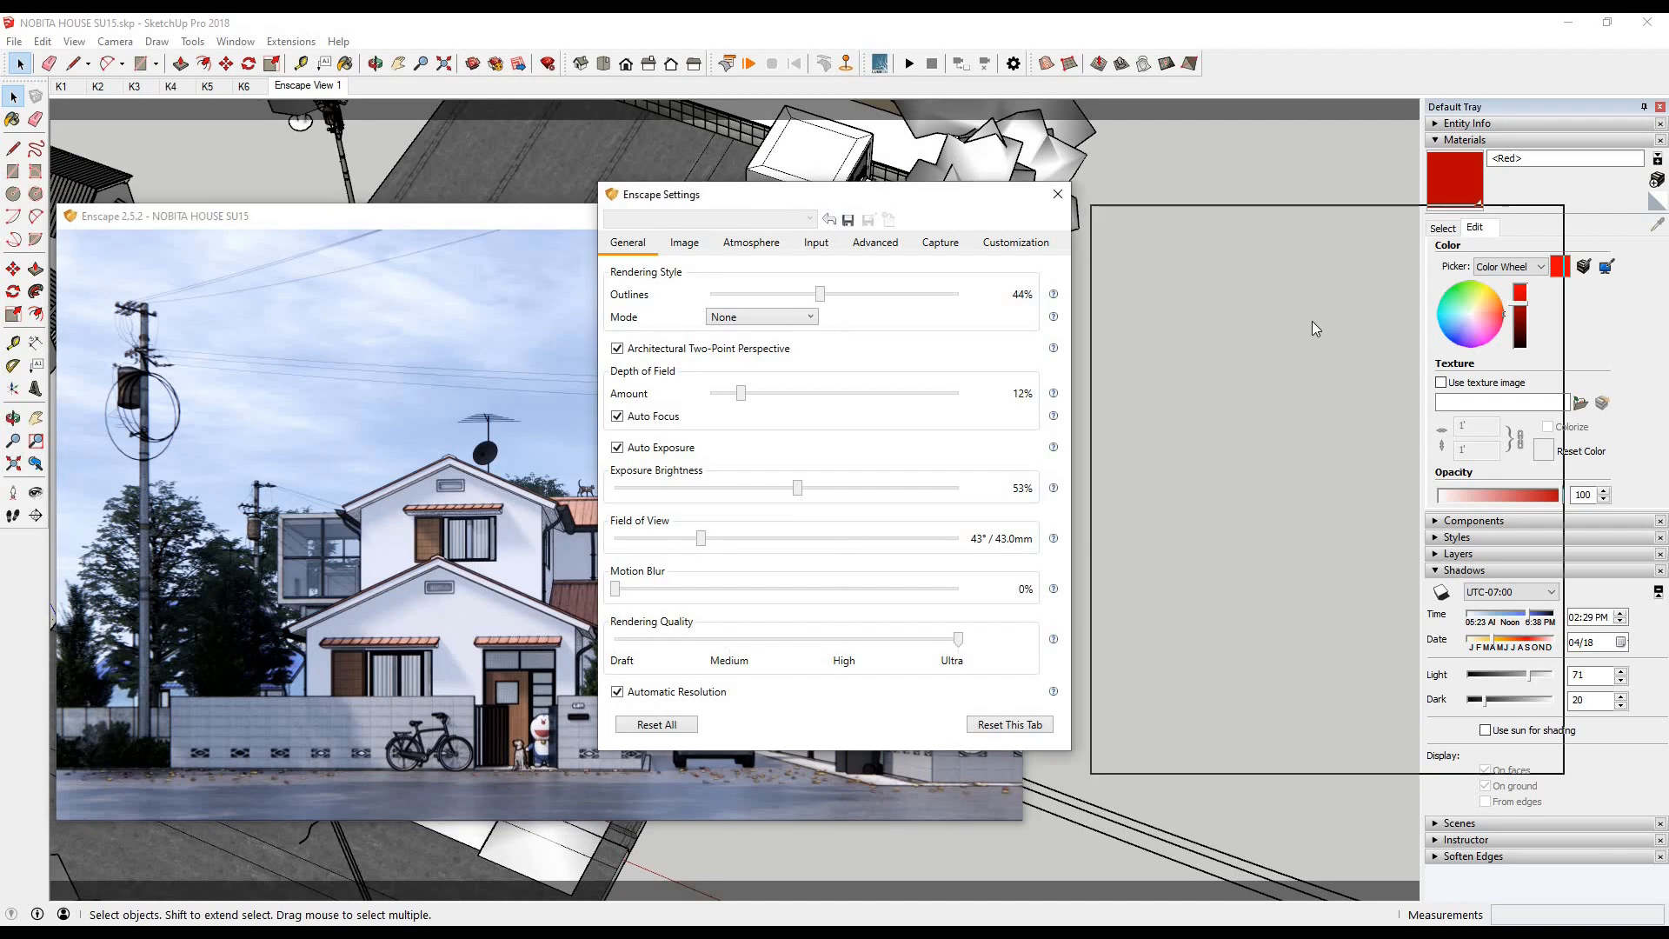
pyautogui.moveTo(1312, 318); pyautogui.dragTo(1272, 328)
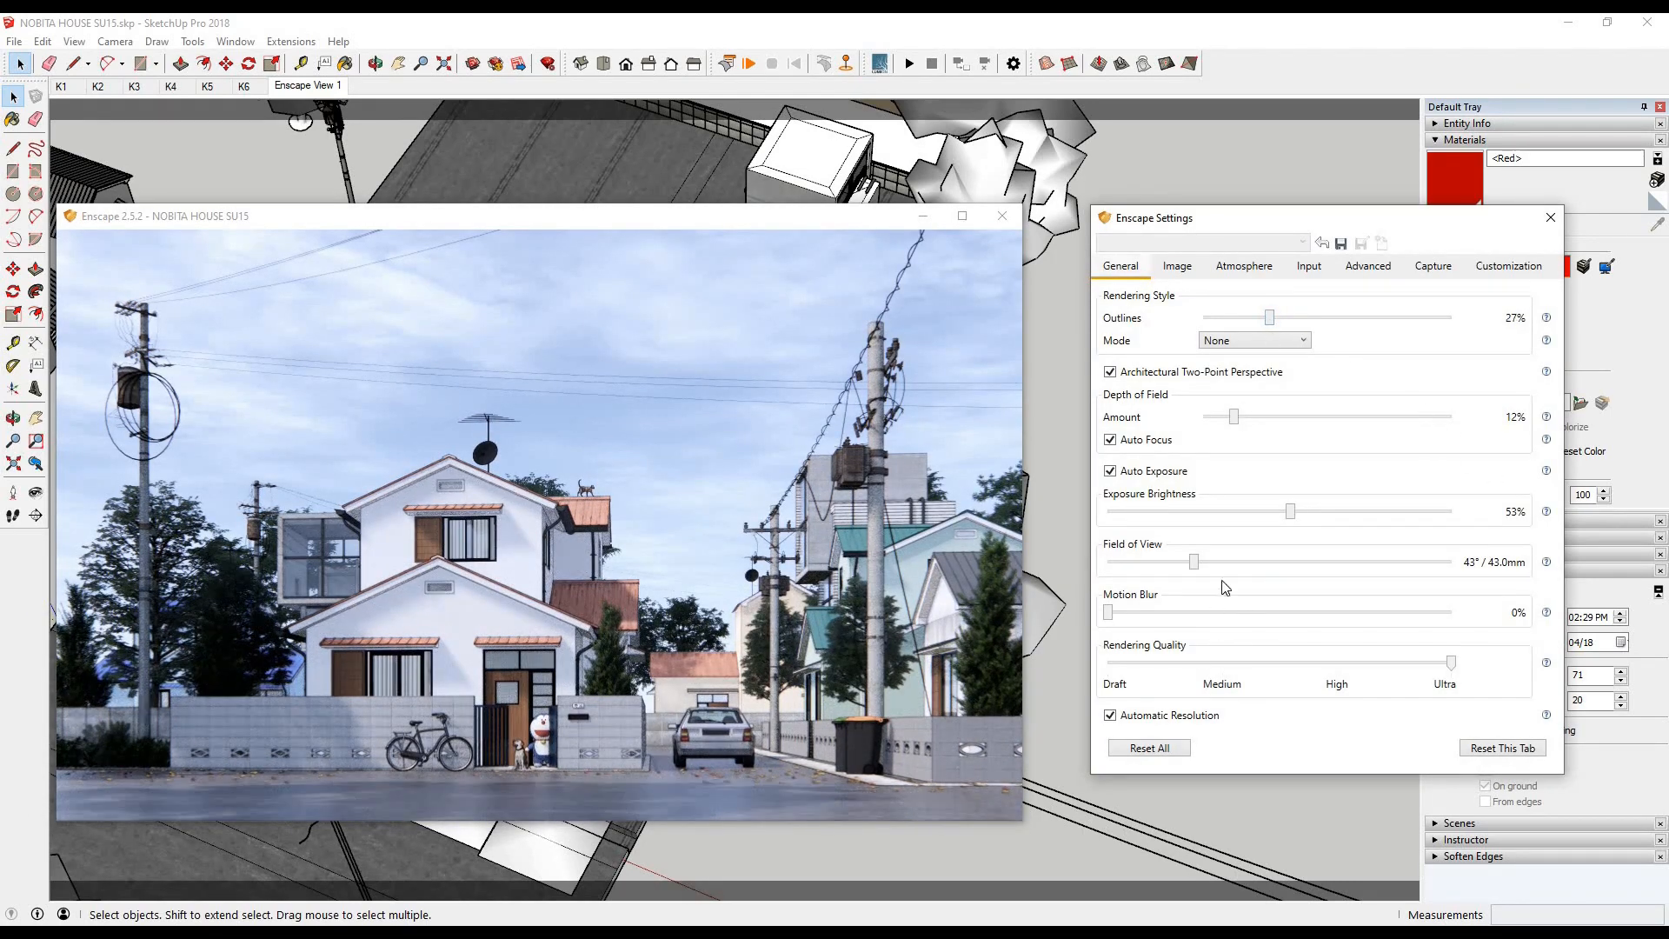
# - Set Sun Brightness to 63%, Fog to 15% and Exposure Brightness to 60%
pyautogui.click(1244, 265)
pyautogui.moveTo(1218, 658); pyautogui.dragTo(1234, 658)
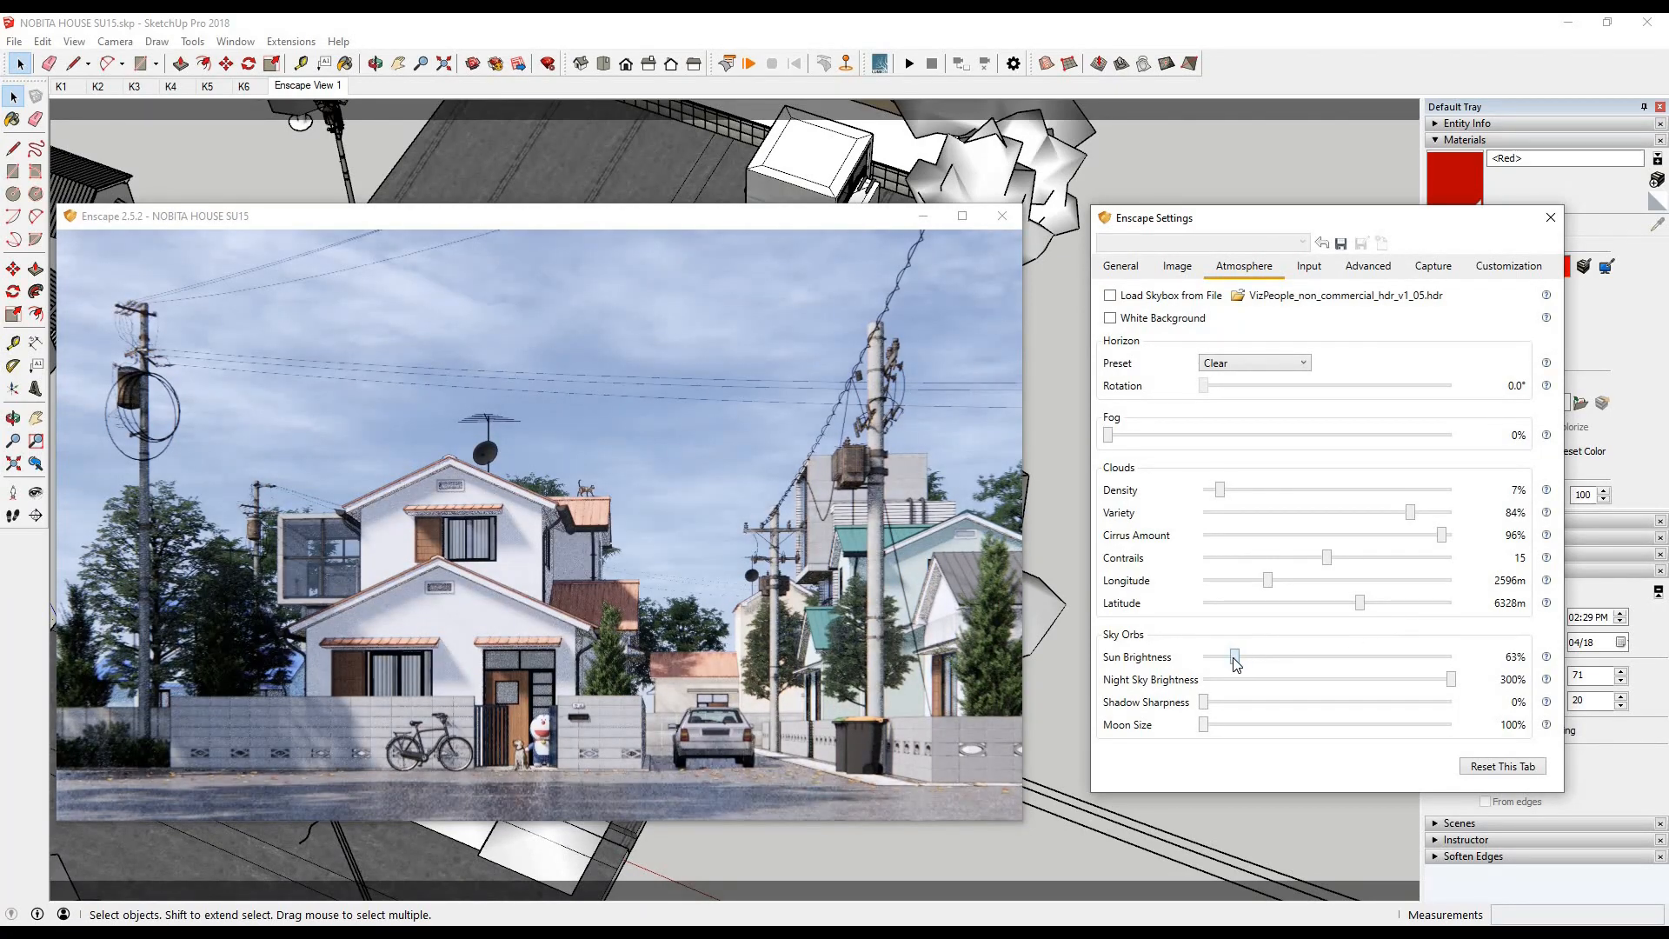
pyautogui.moveTo(1110, 435); pyautogui.dragTo(1173, 435)
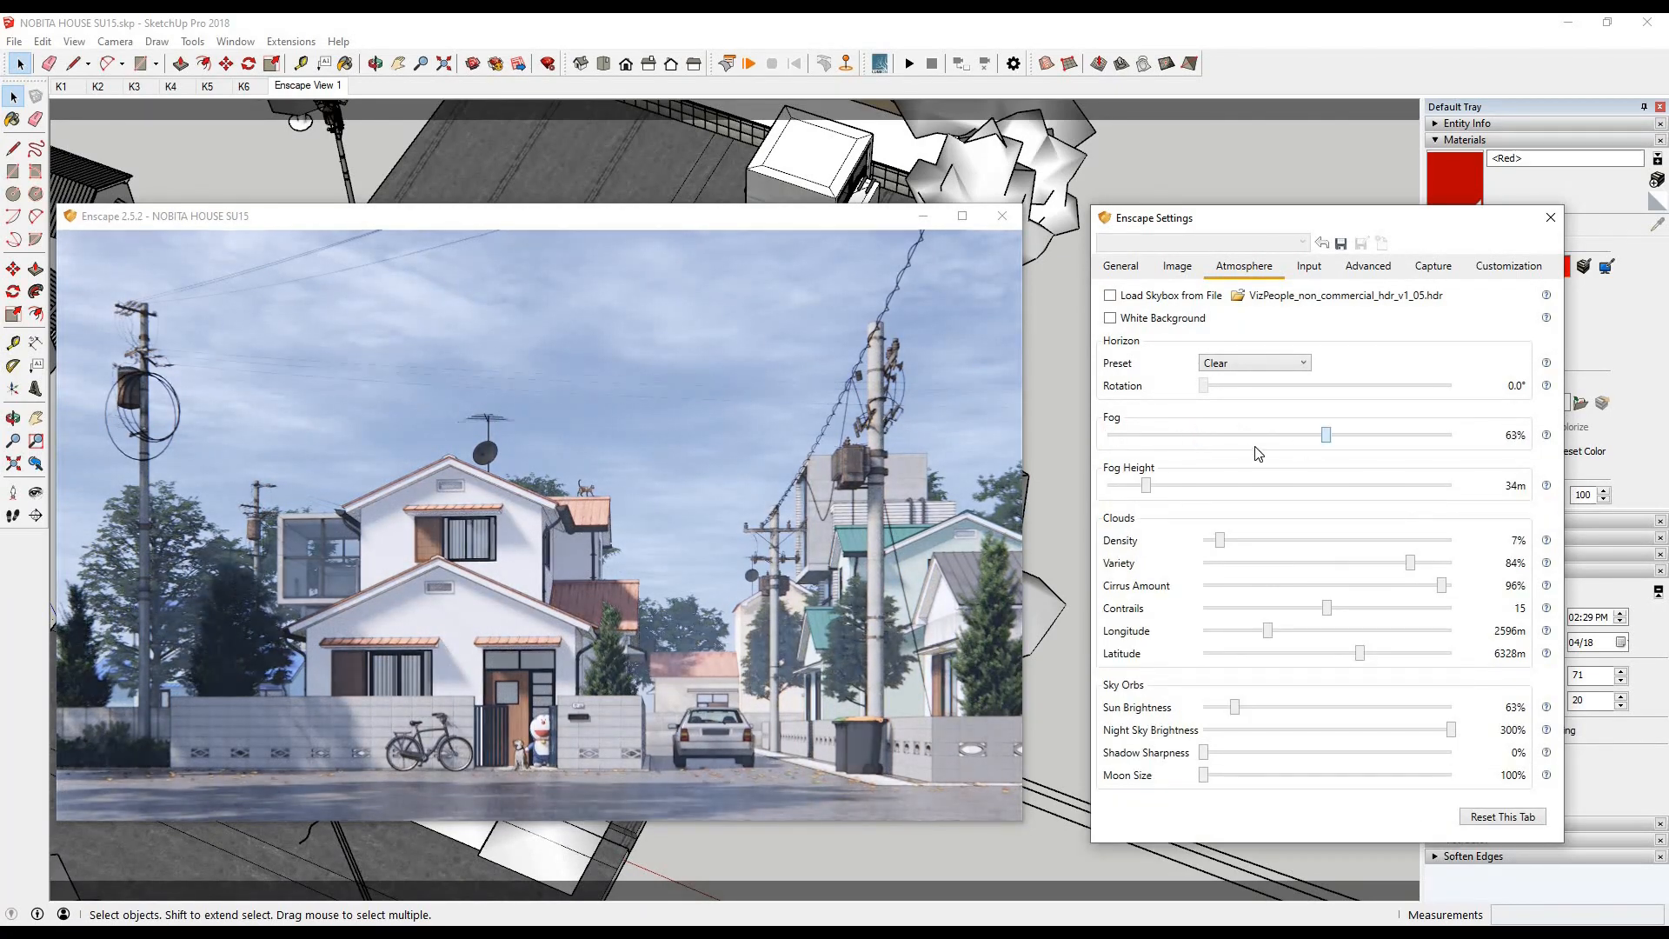
pyautogui.moveTo(1175, 436); pyautogui.dragTo(1160, 438)
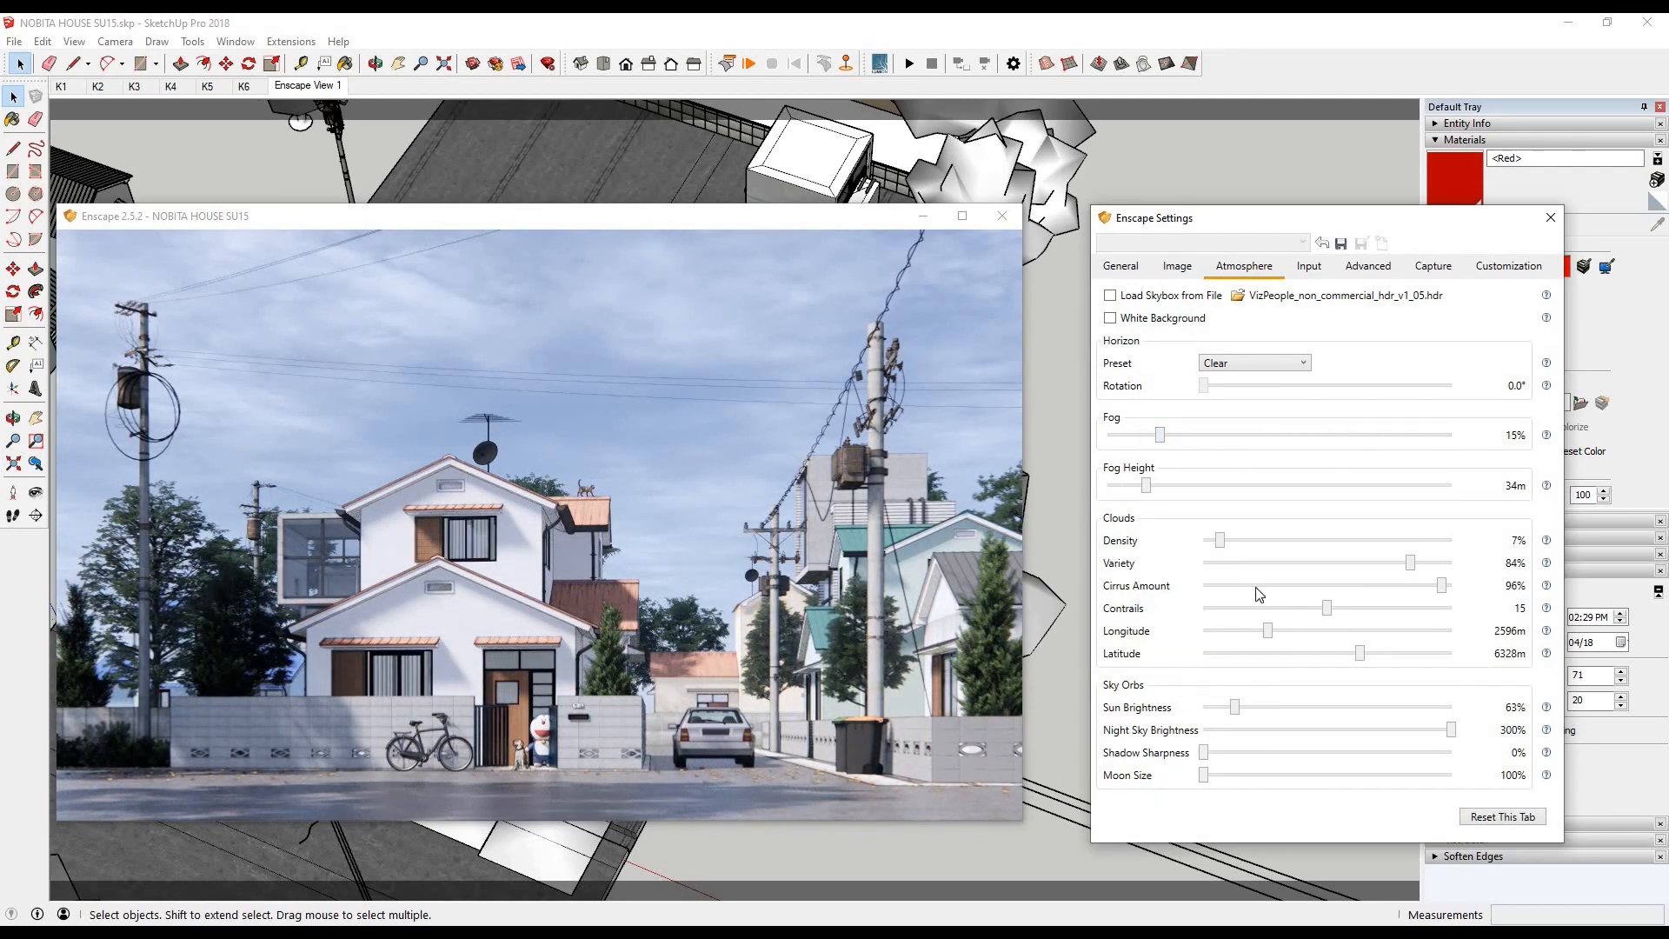
pyautogui.click(1121, 267)
pyautogui.click(1326, 518)
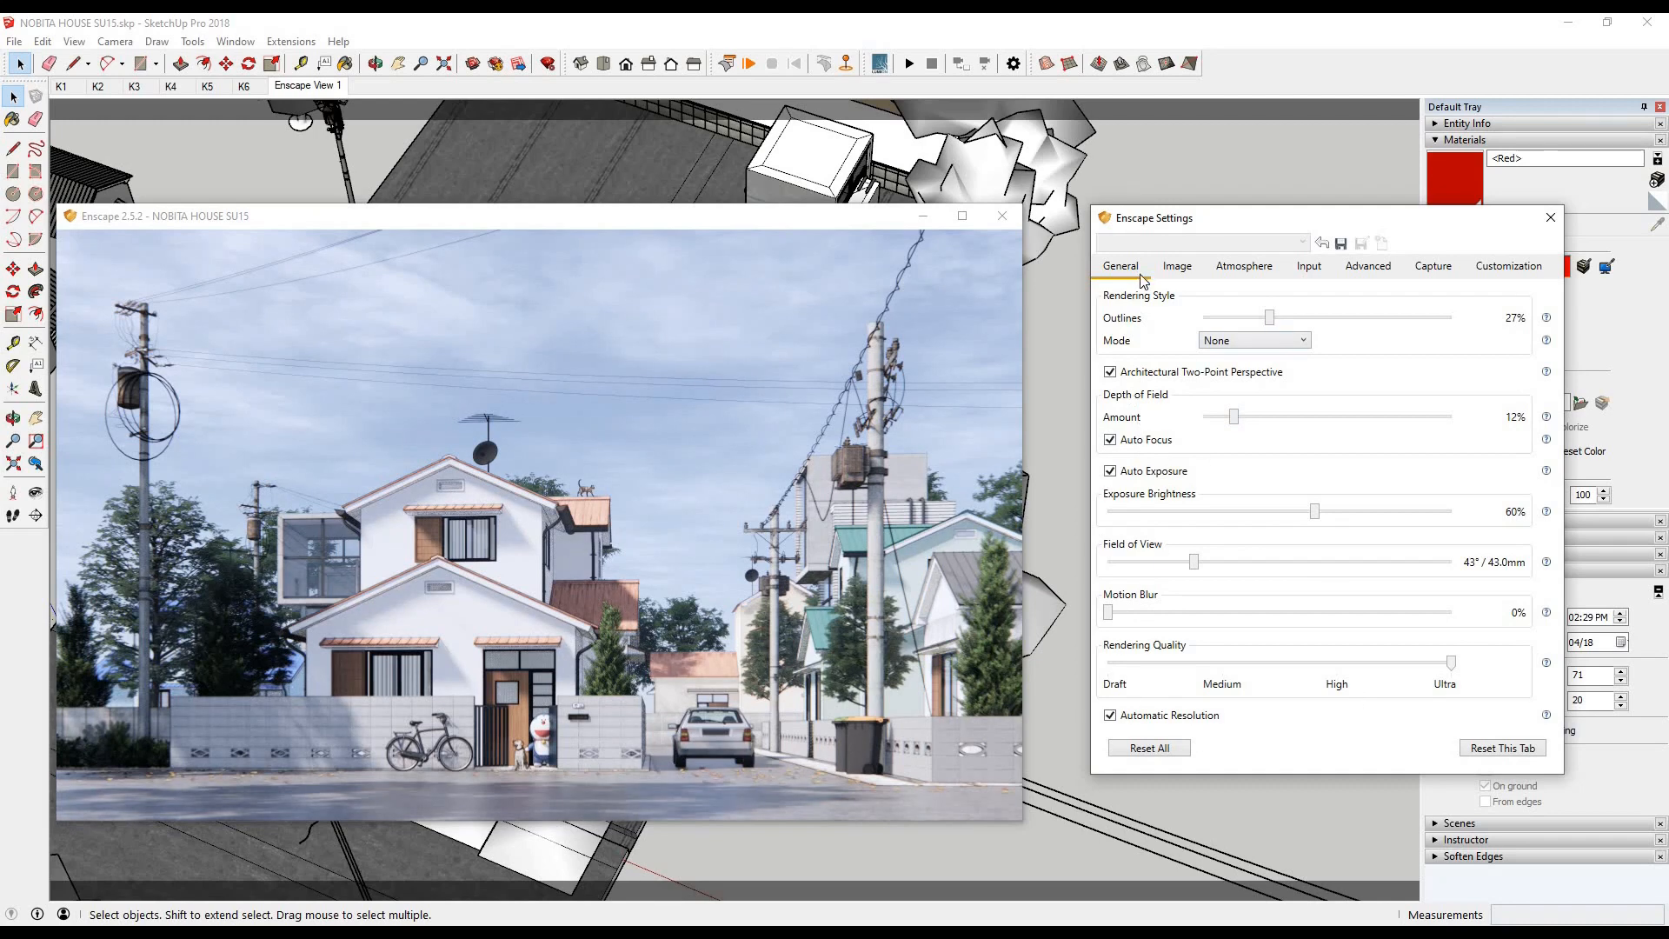
# - Set the image's Color Temperature to 8472K, Saturation to 88% and Bloom to 20%
pyautogui.click(1177, 266)
pyautogui.moveTo(1230, 387); pyautogui.dragTo(1472, 387)
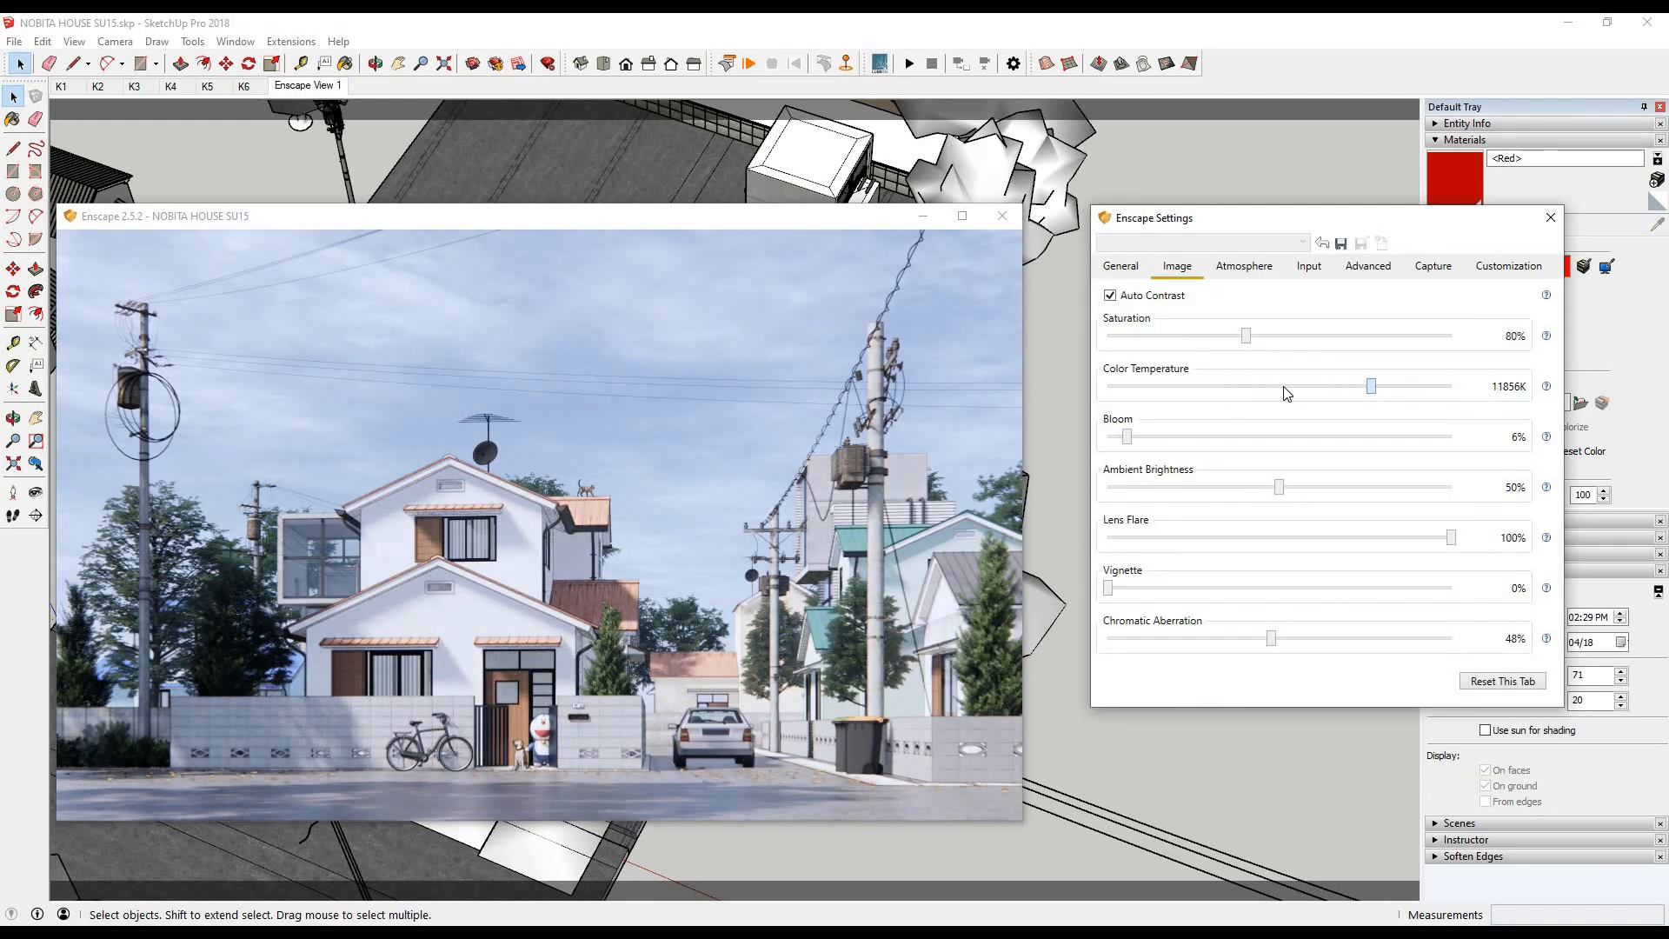
pyautogui.moveTo(1249, 337); pyautogui.dragTo(1264, 339)
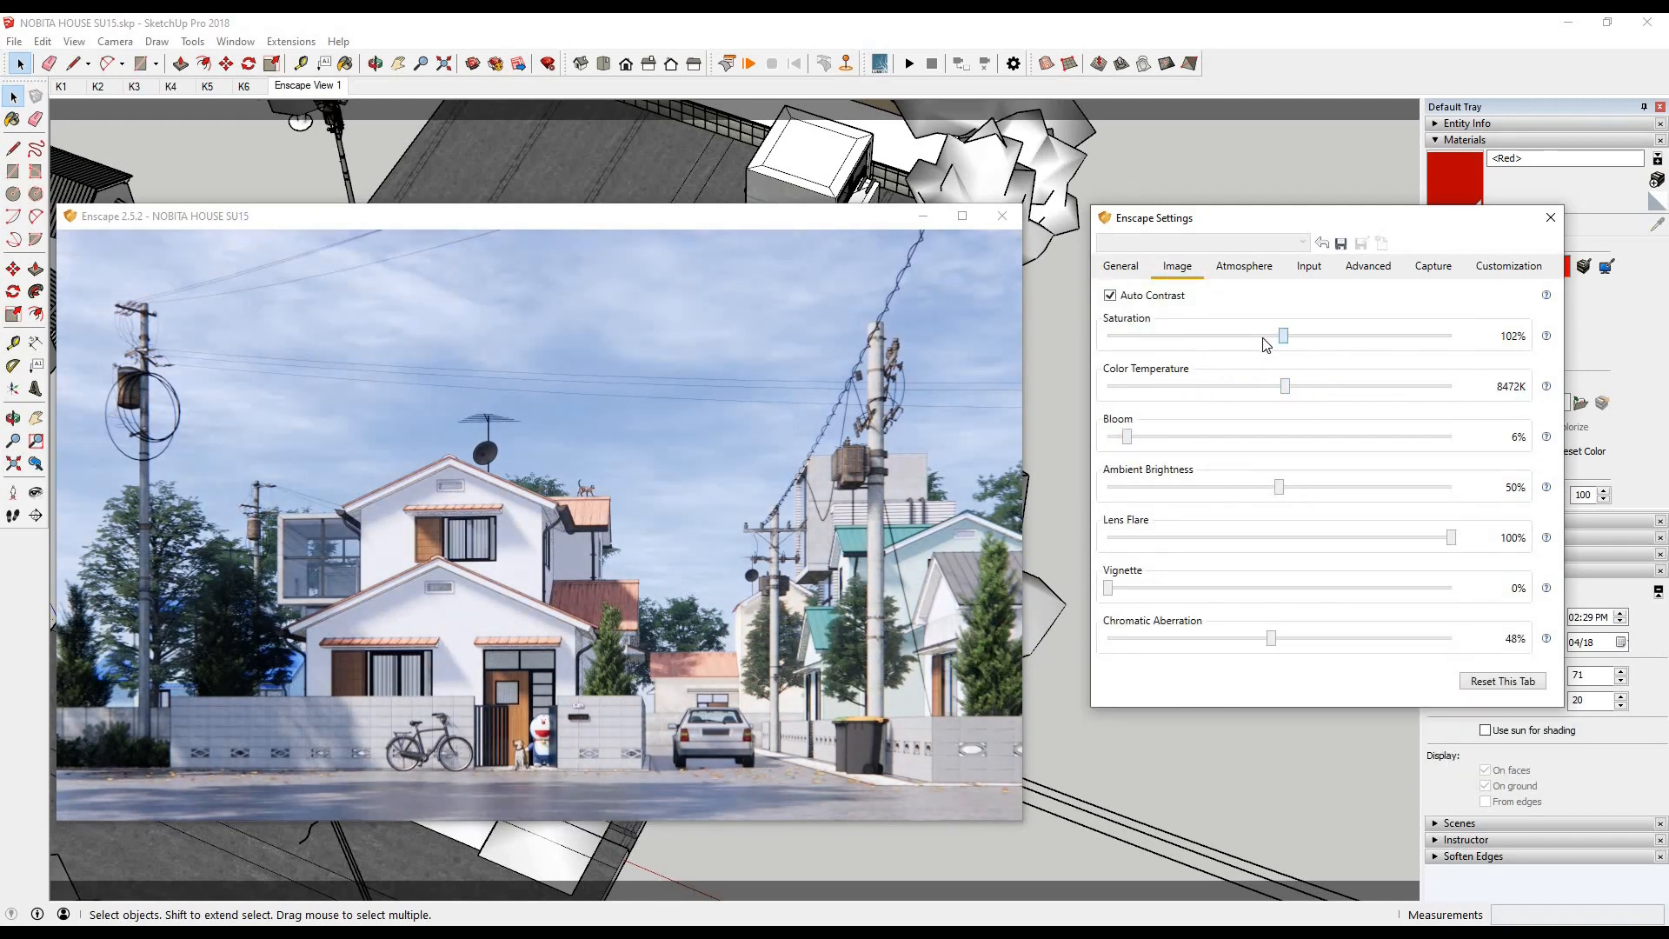
pyautogui.moveTo(1194, 443)
pyautogui.mouseDown()
pyautogui.moveTo(1338, 439)
pyautogui.moveTo(1134, 450)
pyautogui.moveTo(1176, 450)
pyautogui.mouseUp()
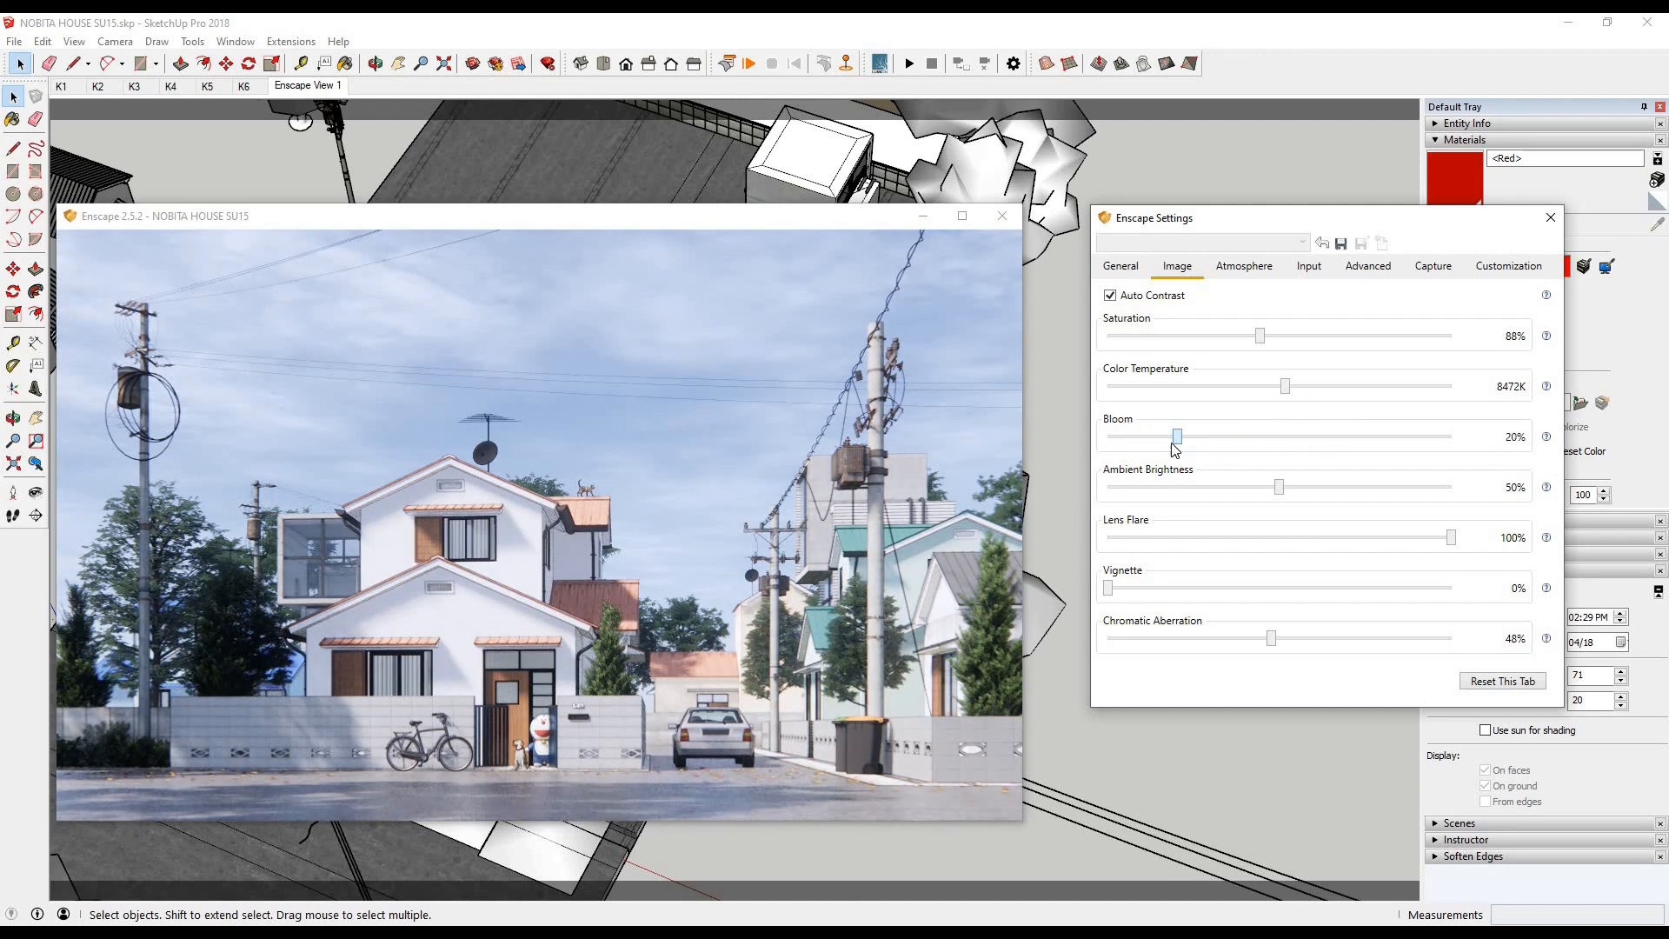
# - Review the capture settings, then render the current view and save it as a JPEG in the LATIHAN folder
pyautogui.click(1368, 267)
pyautogui.click(1432, 266)
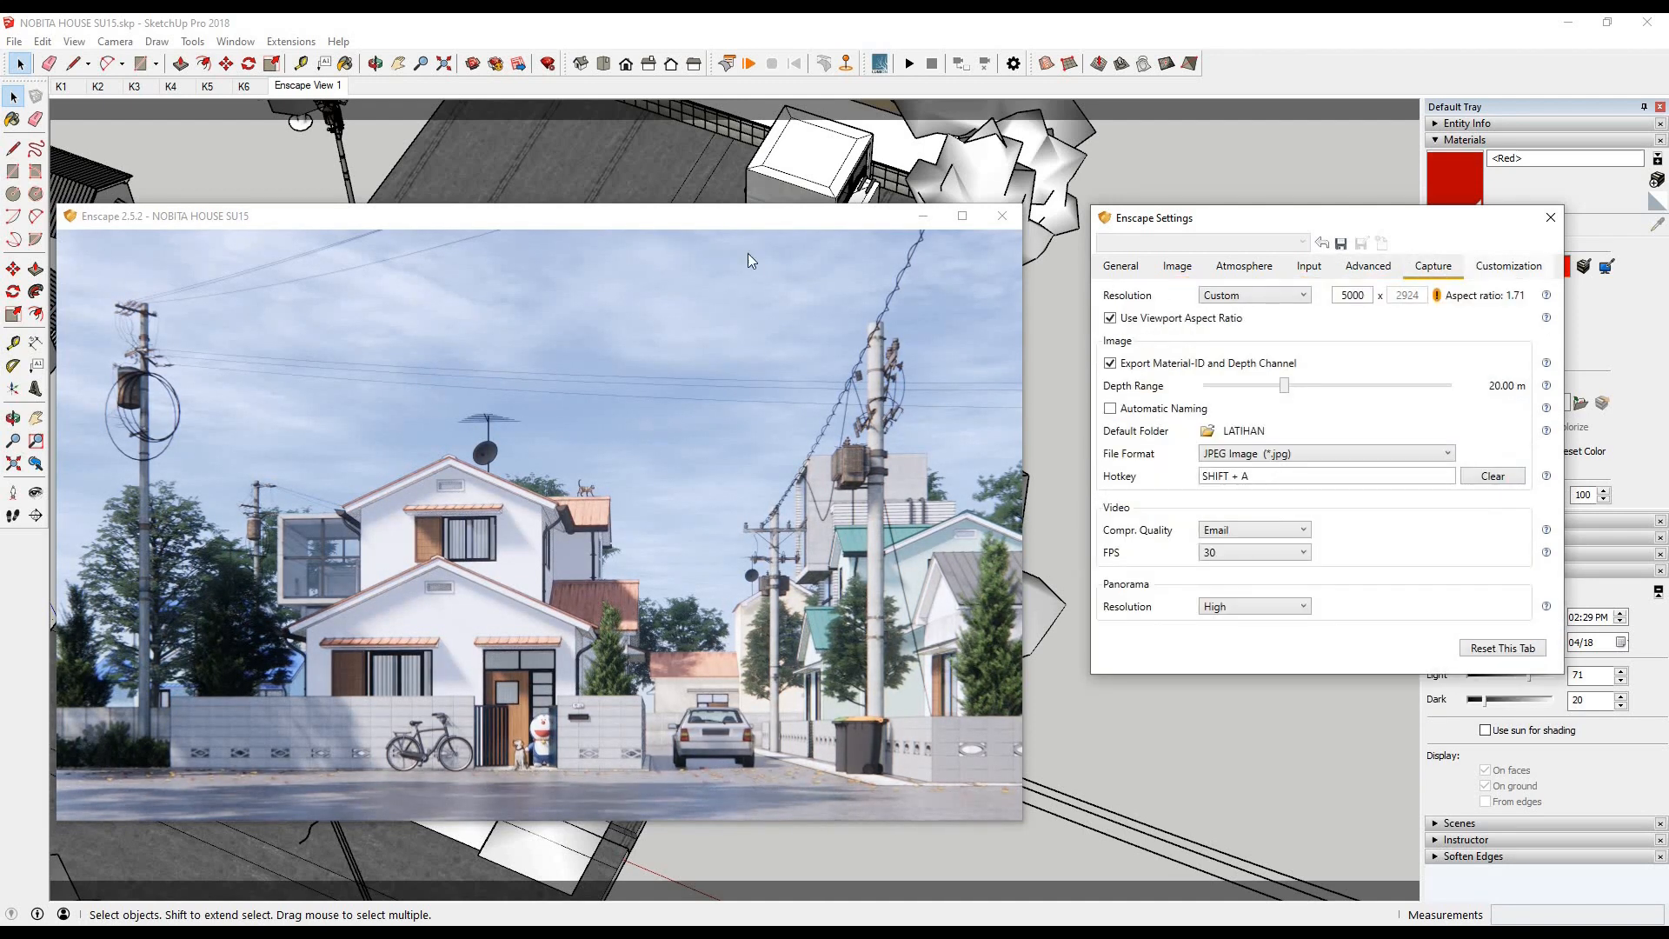
pyautogui.click(1508, 266)
pyautogui.press('F11')
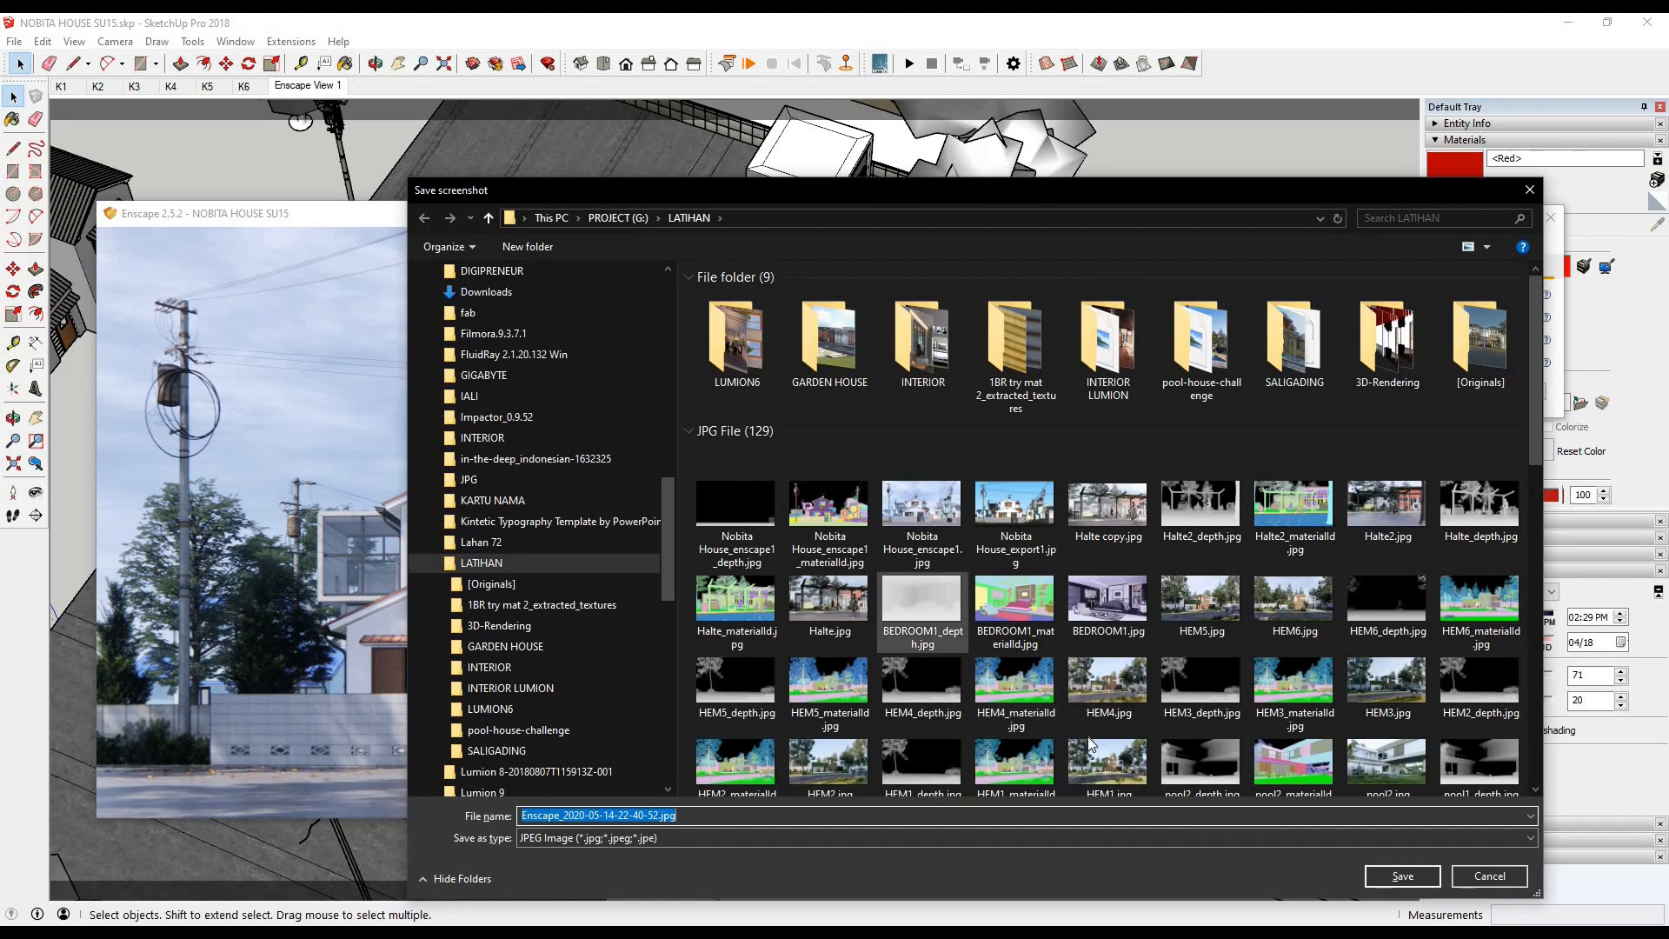
pyautogui.press('Return')
pyautogui.press('Return')
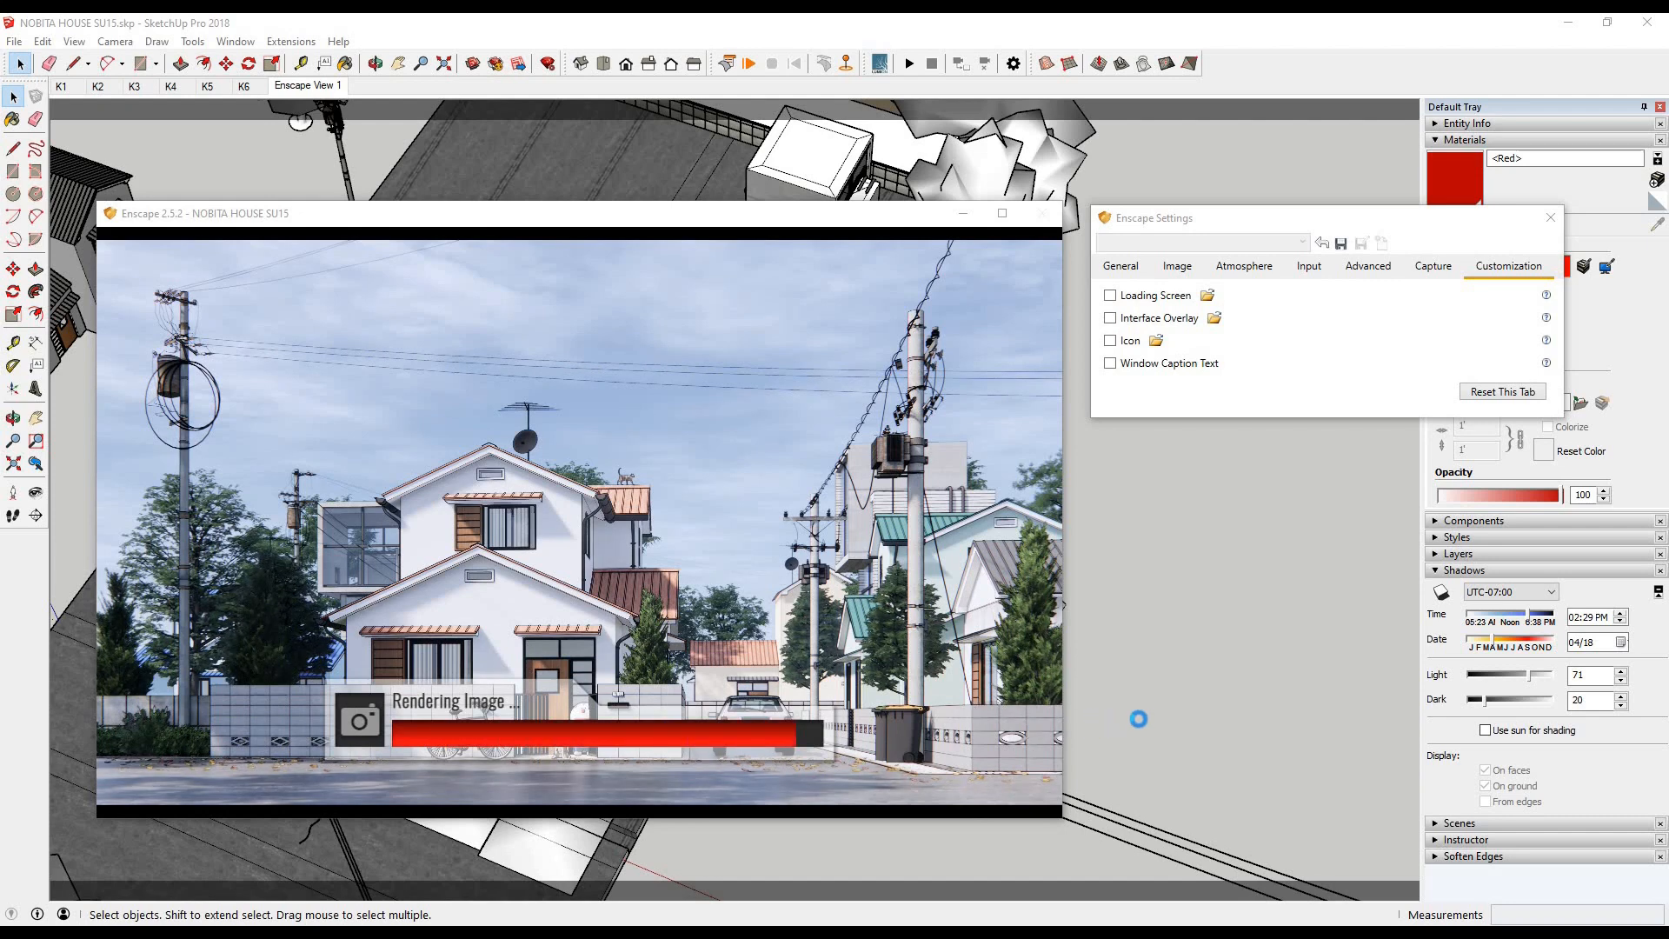
# - Return to the SketchUp model and save it
pyautogui.click(11, 42)
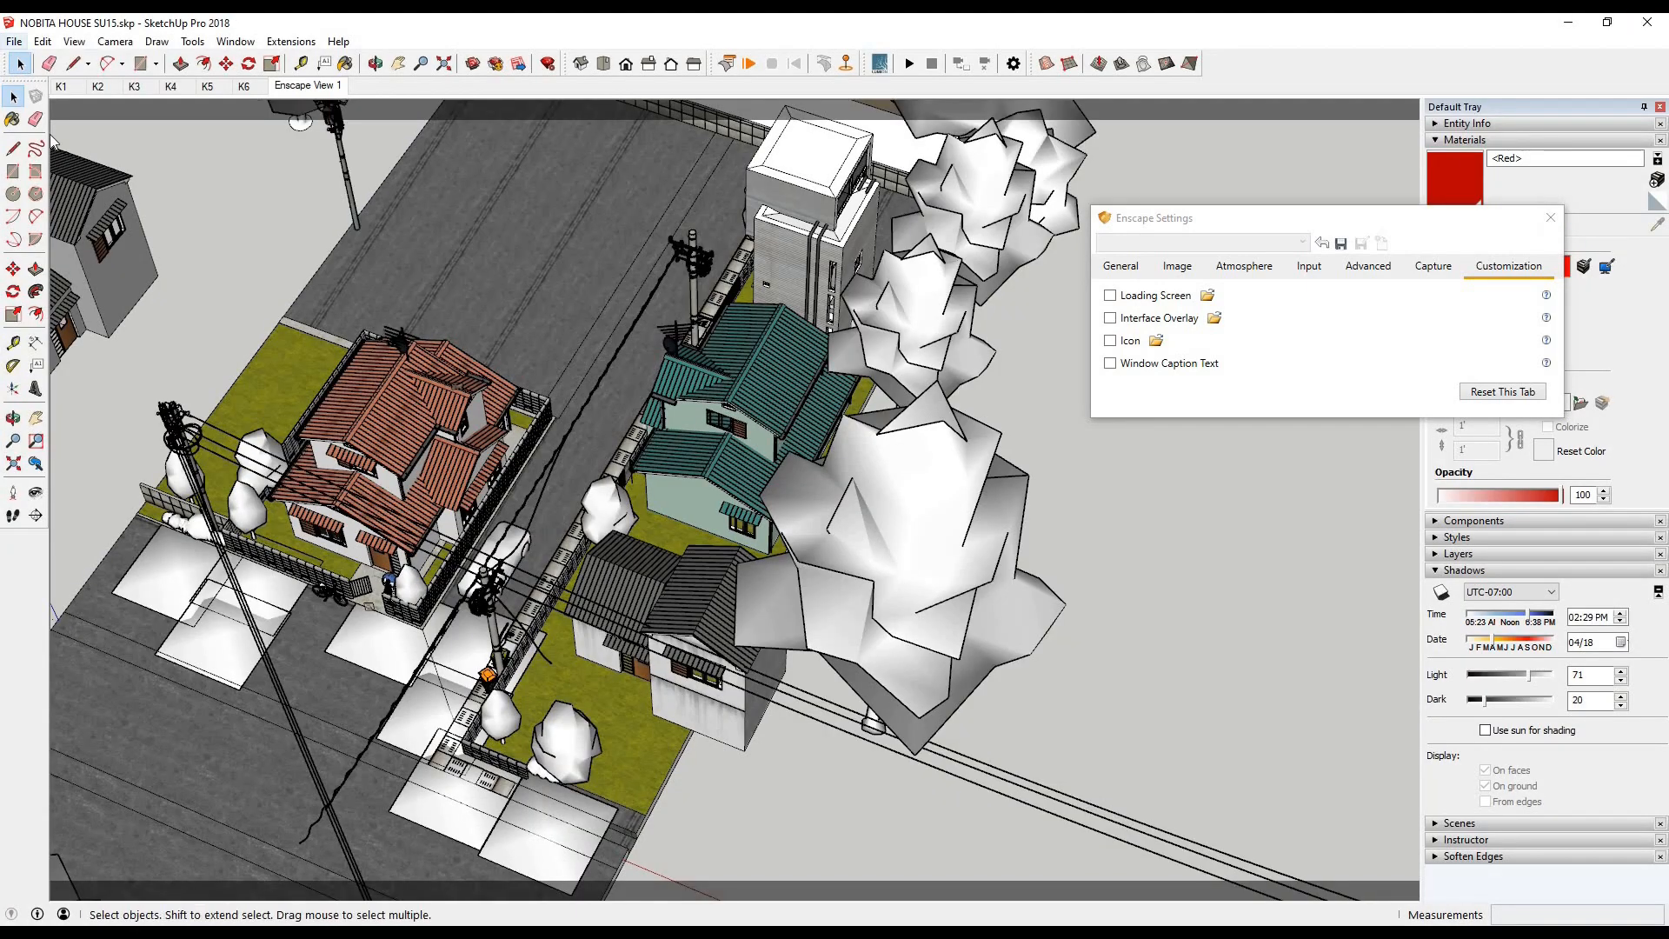
pyautogui.click(13, 42)
pyautogui.click(46, 105)
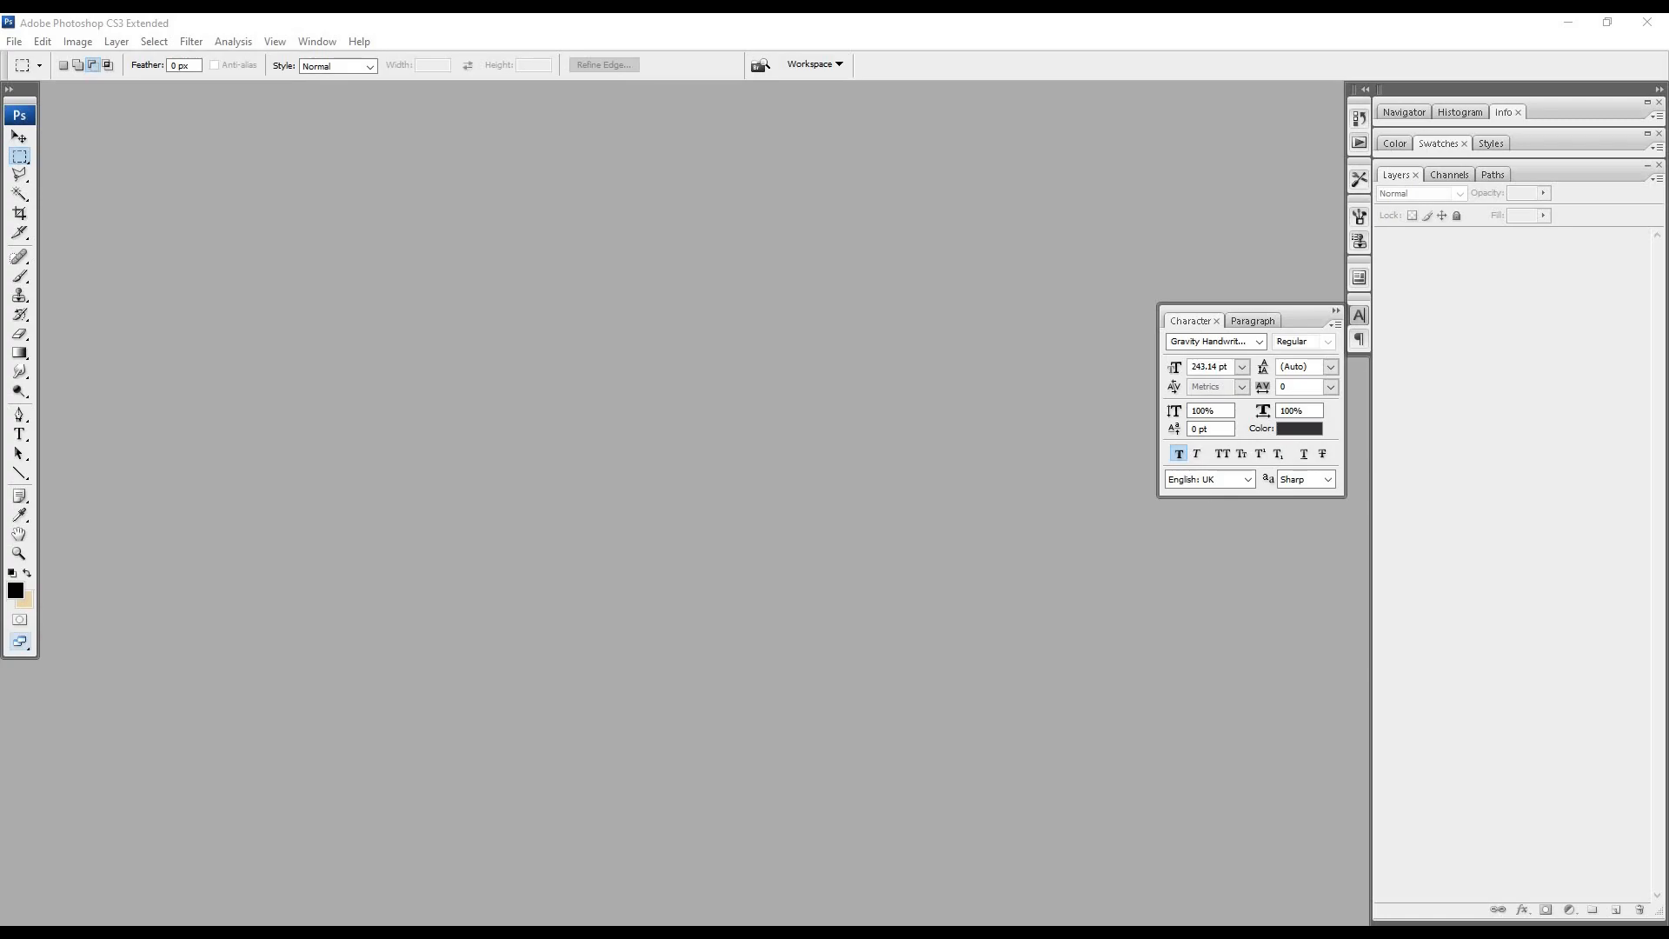
# - Switch to Photoshop and open Nobita House_enscape1.jpg from the LATIHAN folder
pyautogui.moveTo(1668, 133); pyautogui.dragTo(790, 145)
pyautogui.scroll(10, 733, 578)
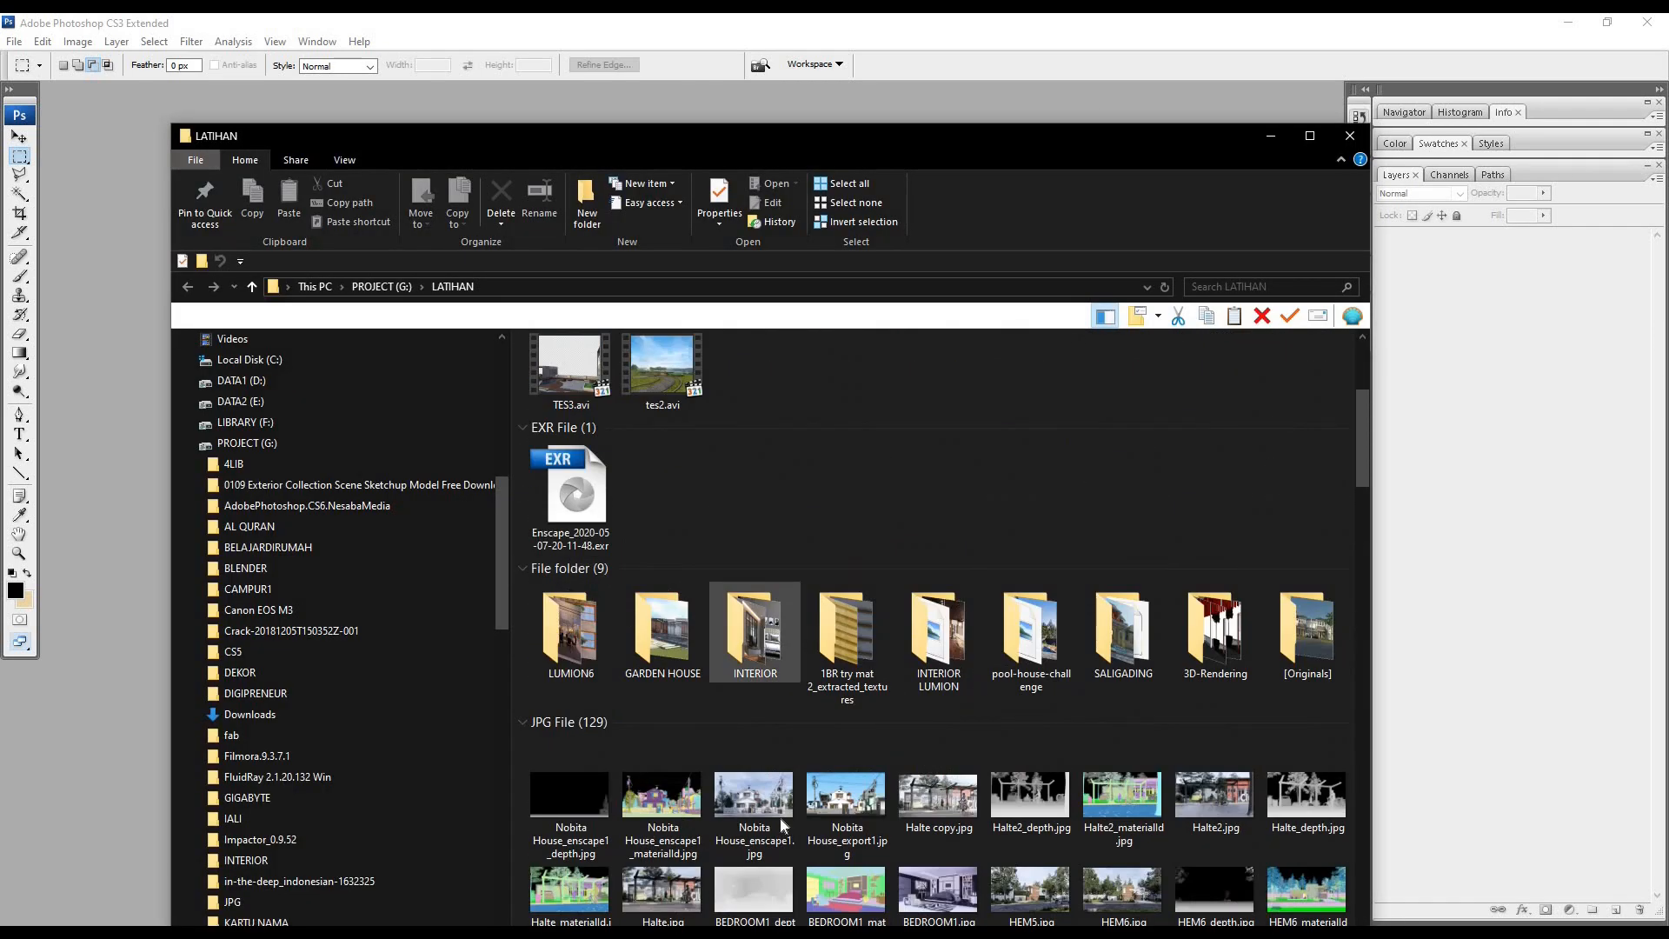
pyautogui.doubleClick(764, 806)
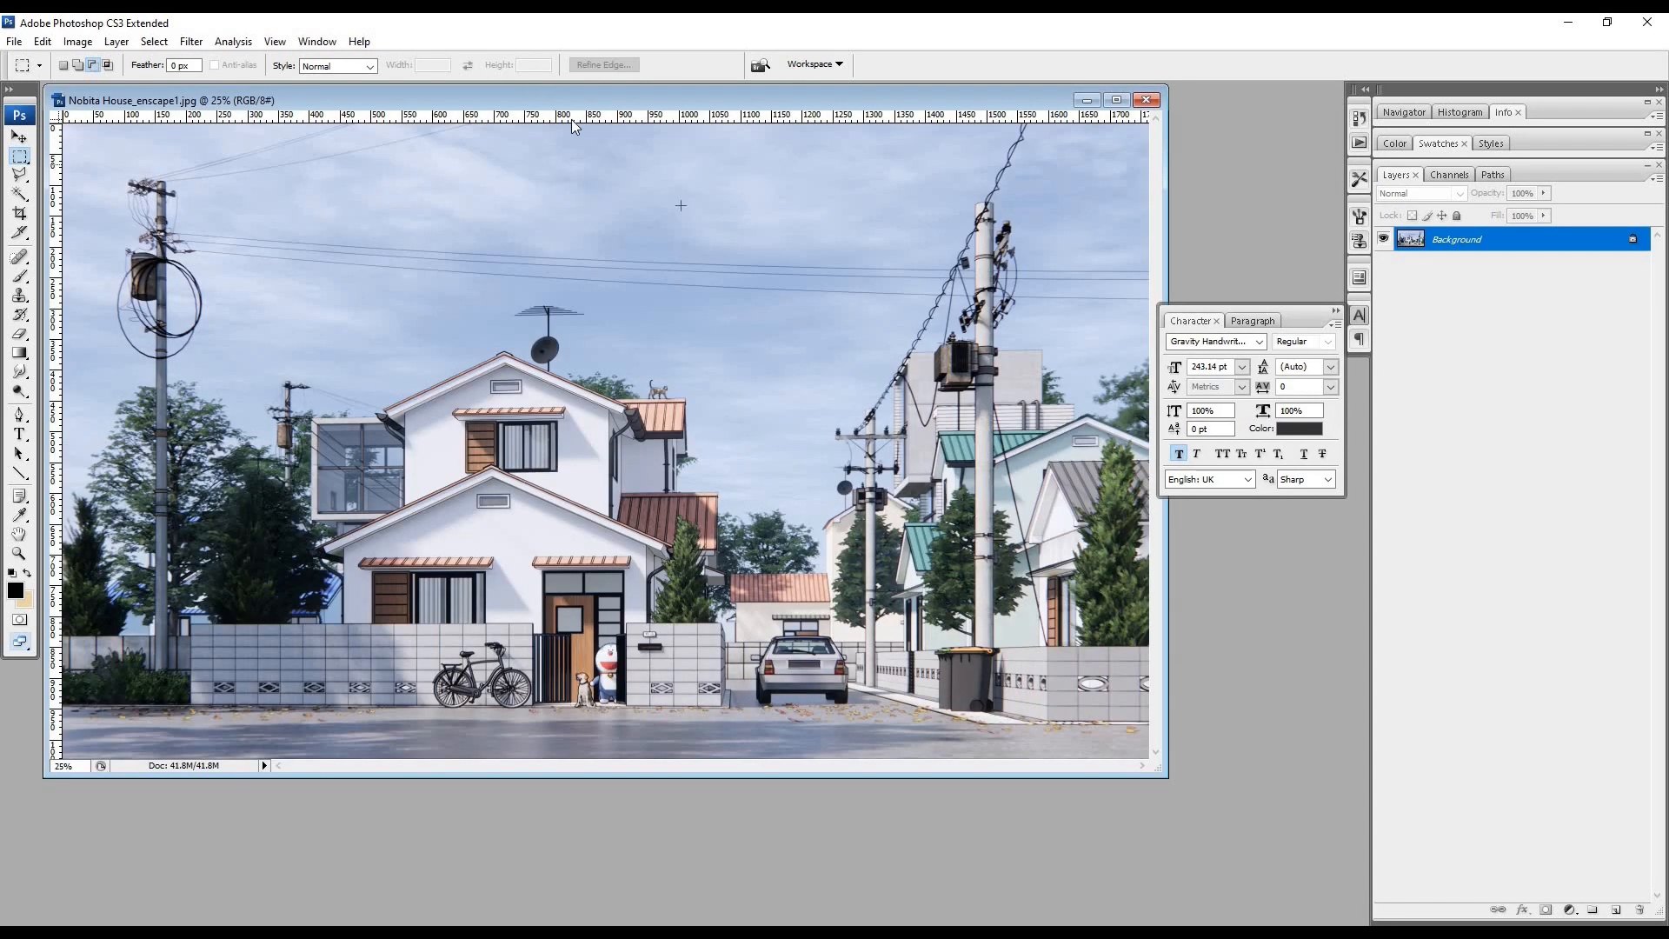
# - Duplicate the Background layer of the opened render
pyautogui.moveTo(534, 89); pyautogui.dragTo(571, 117)
pyautogui.click(16, 137)
pyautogui.moveTo(1469, 243); pyautogui.dragTo(1614, 910)
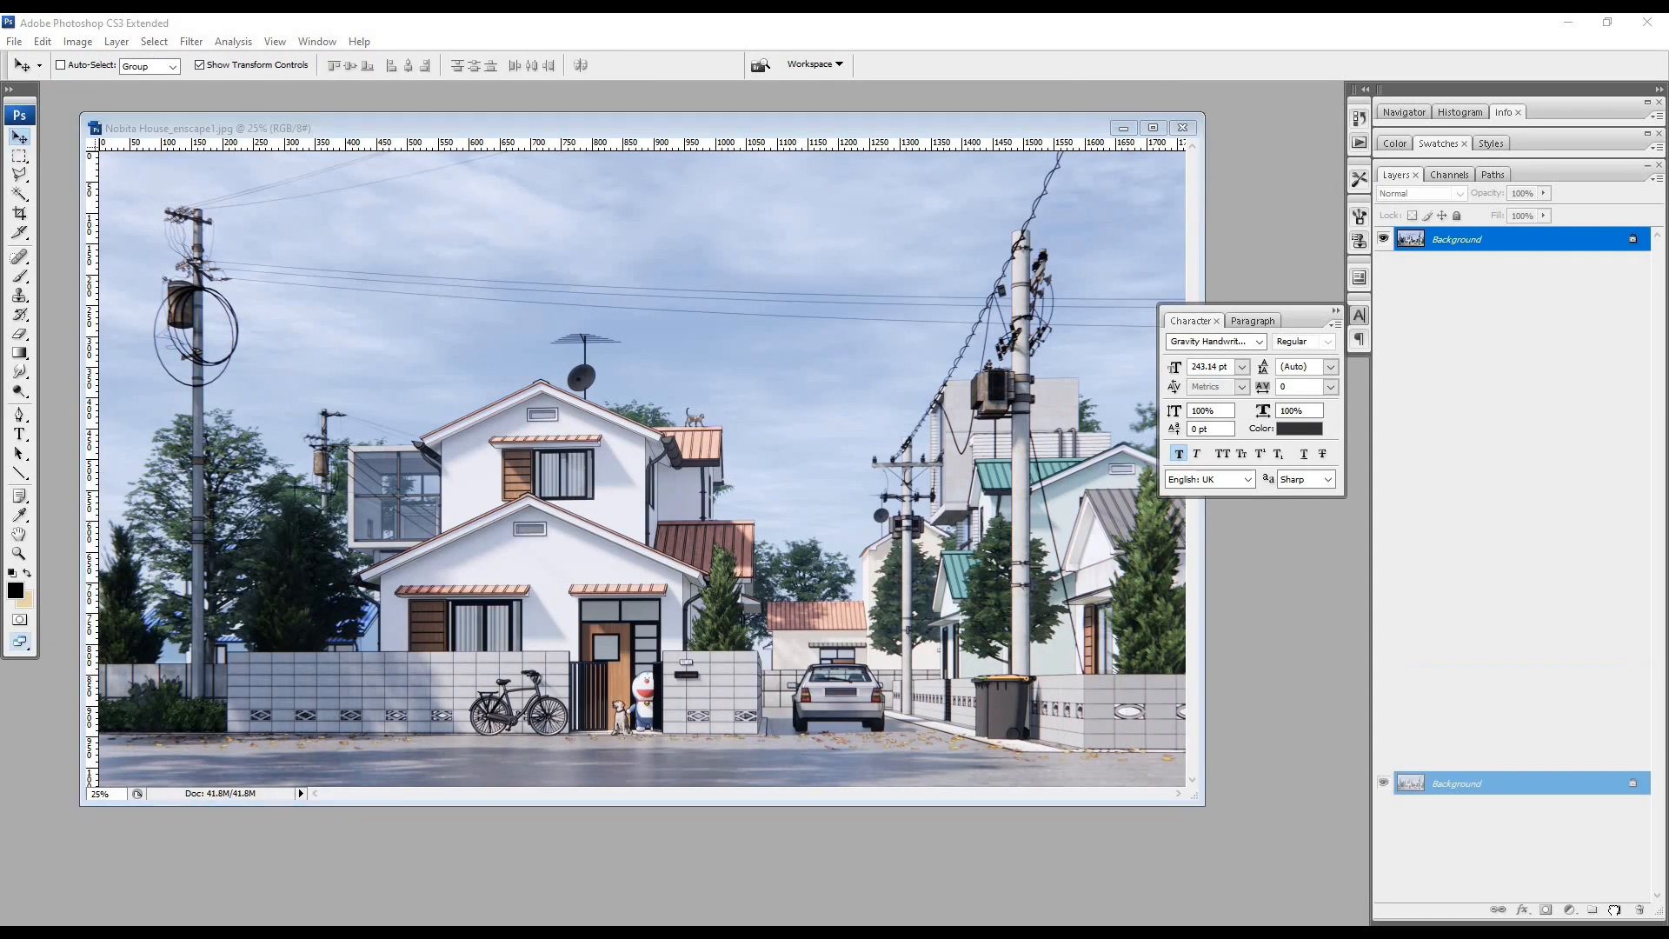
# - Apply Shadows/Highlights to the copy with shadow amount 59%, tonal width 46% and radius 27 px, highlight radius 39 px, and adjusted color correction and midtone contrast
pyautogui.click(77, 41)
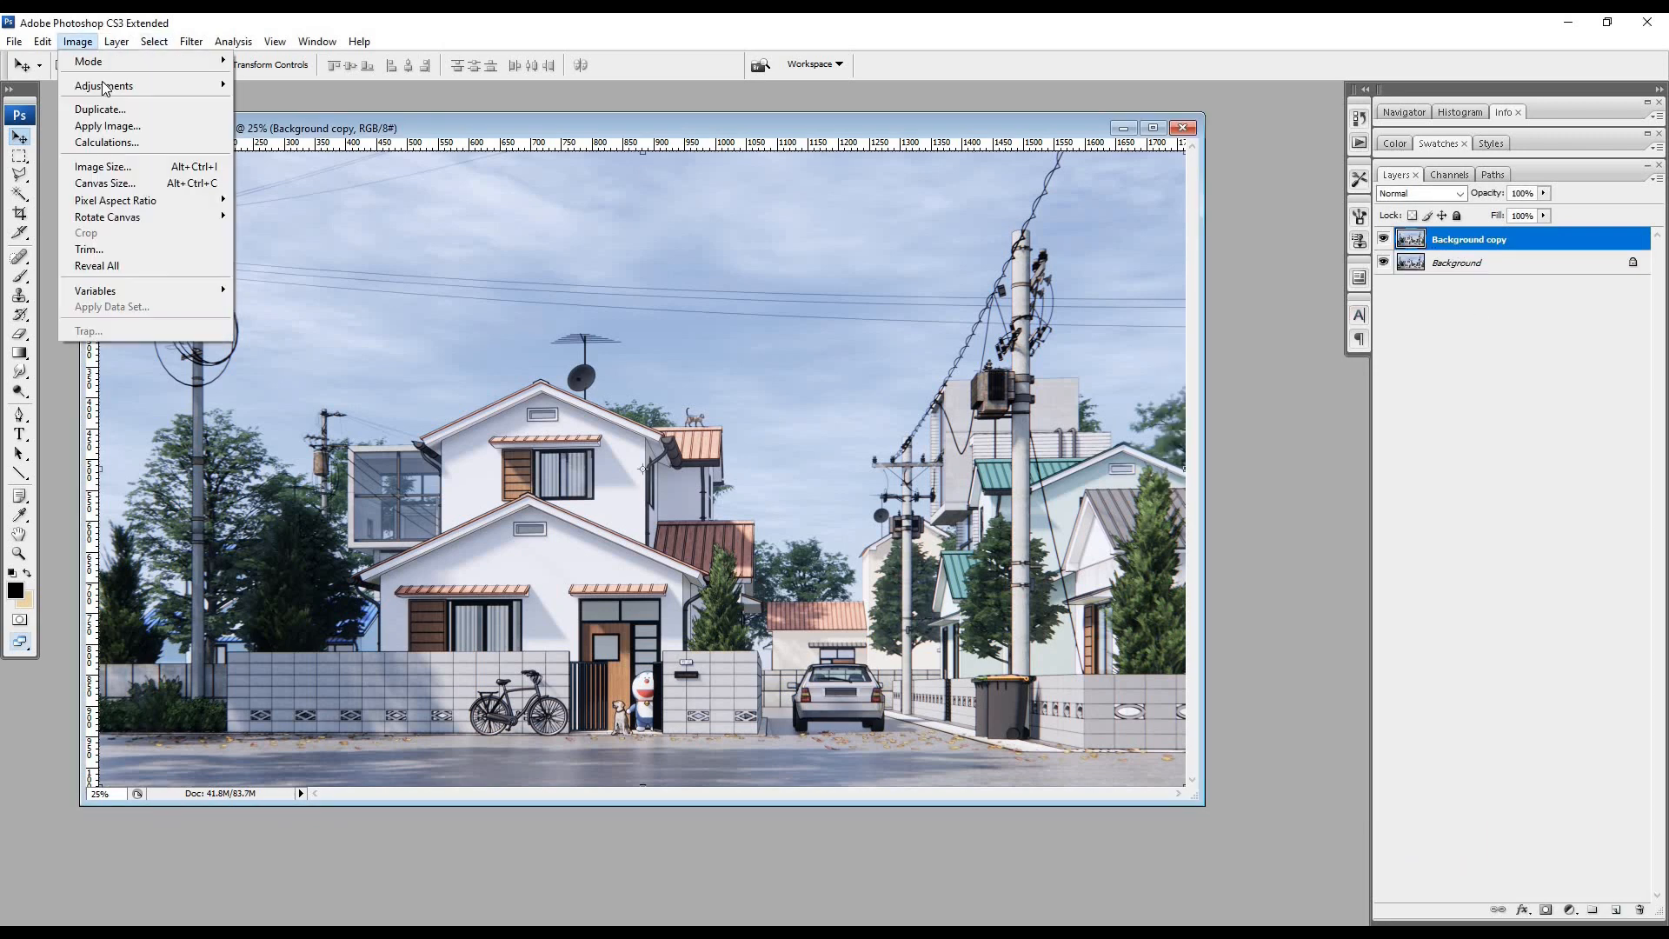
pyautogui.moveTo(105, 87)
pyautogui.click(291, 357)
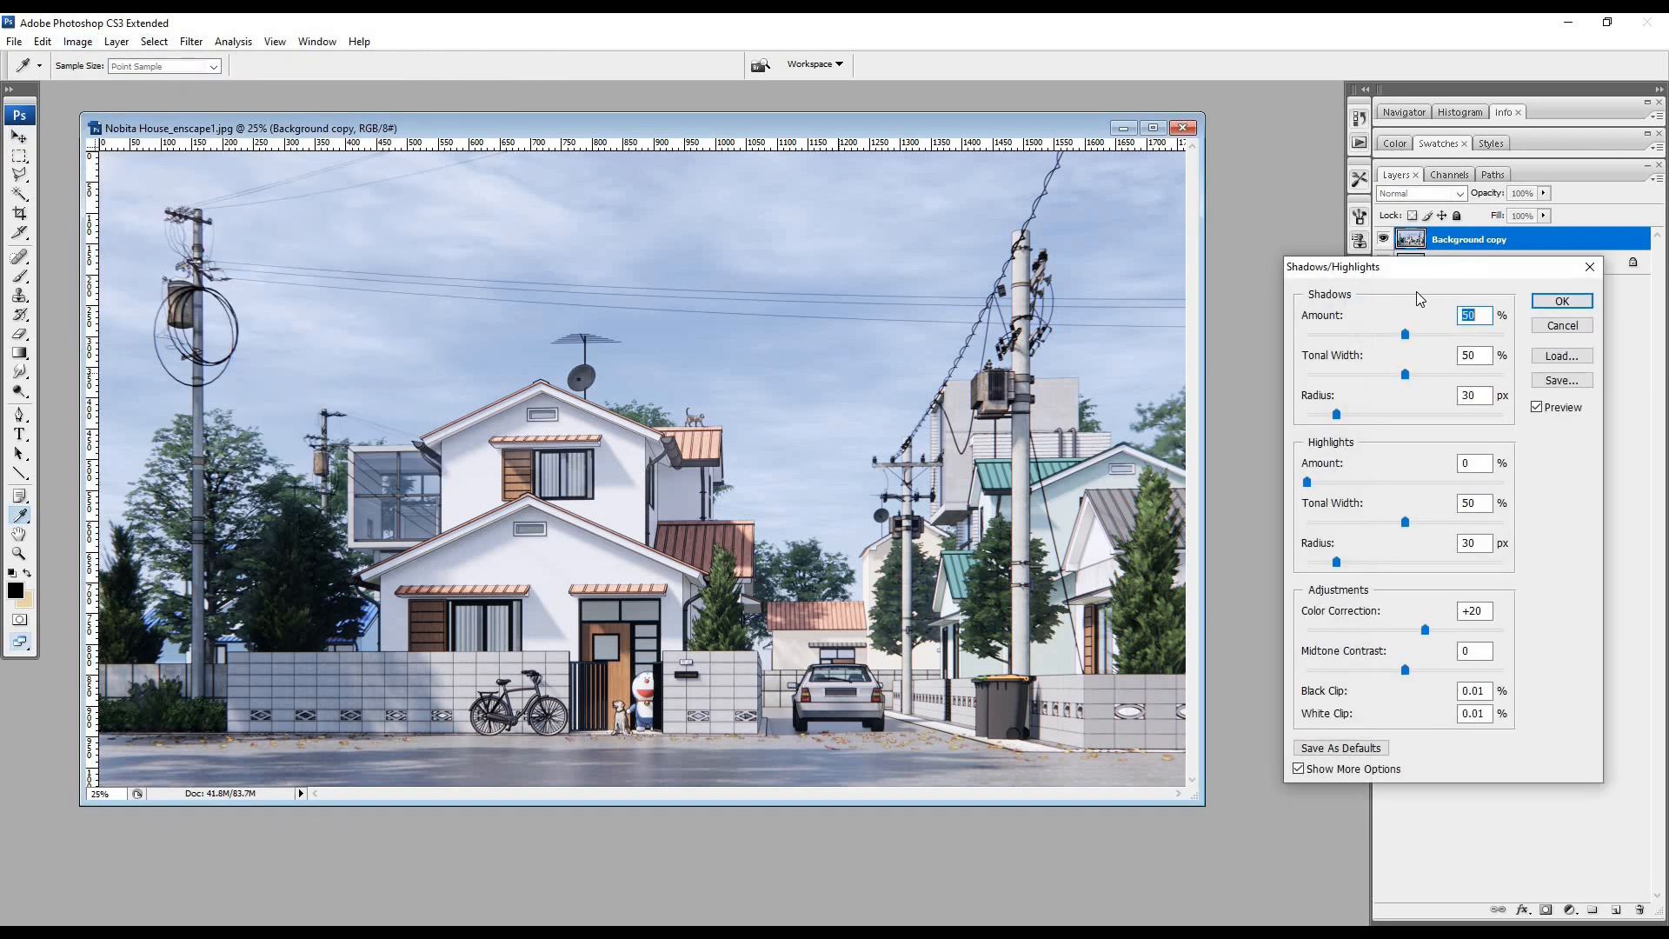
pyautogui.moveTo(1469, 267); pyautogui.dragTo(1085, 267)
pyautogui.moveTo(1049, 421); pyautogui.dragTo(1112, 392)
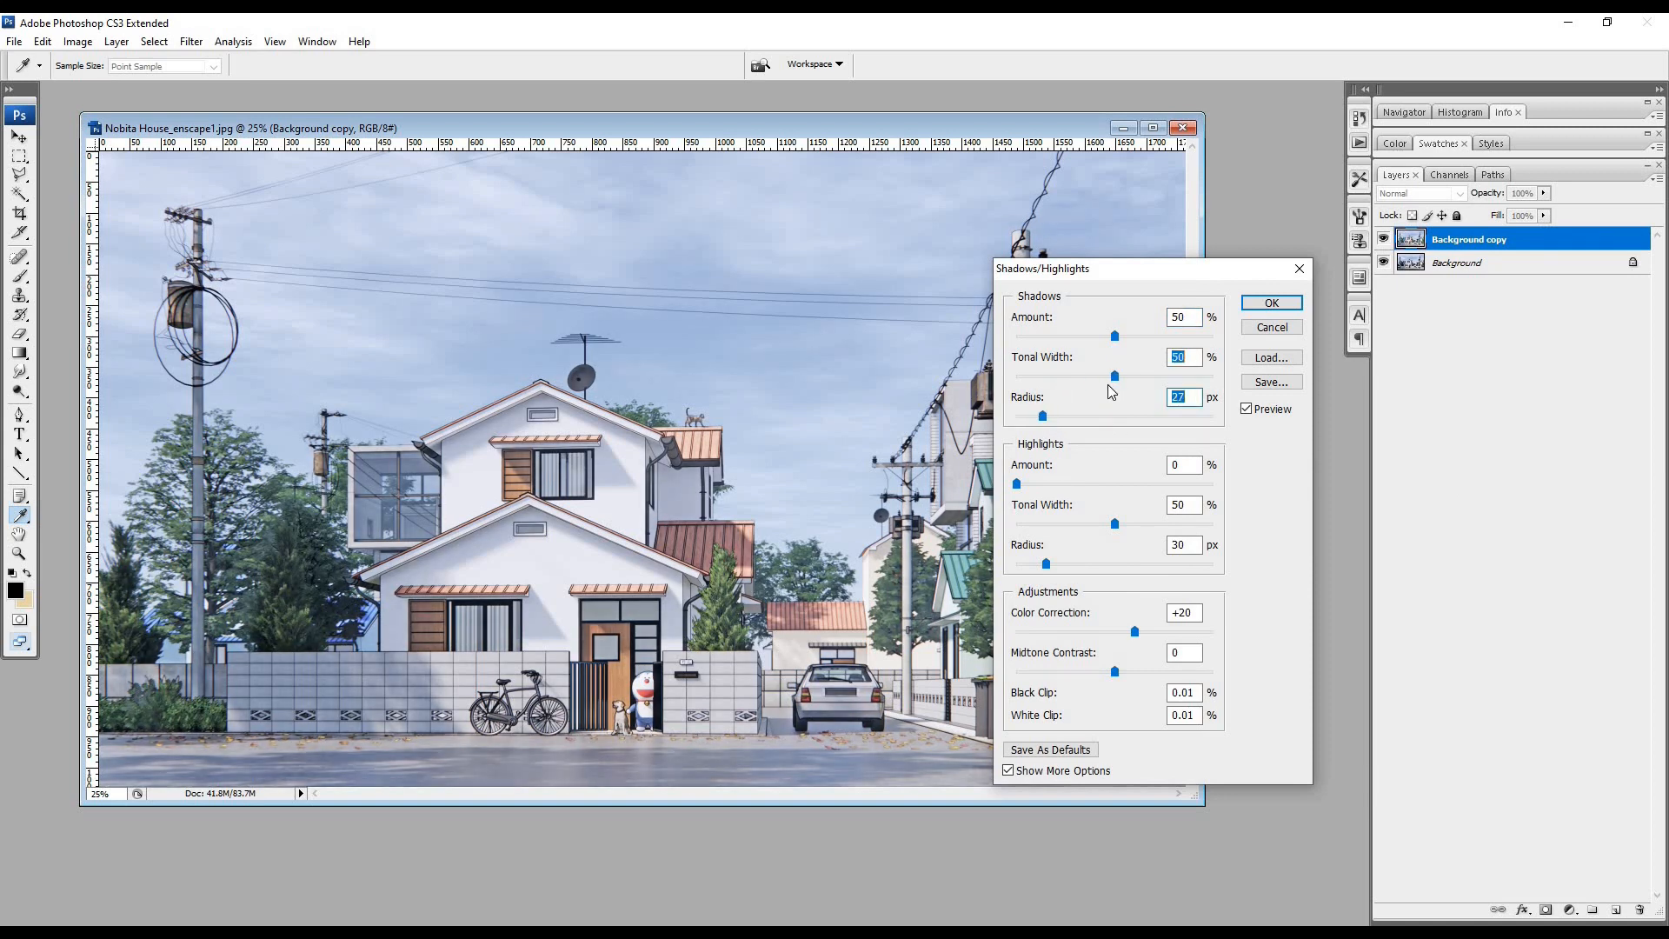
pyautogui.moveTo(1115, 335); pyautogui.dragTo(1133, 336)
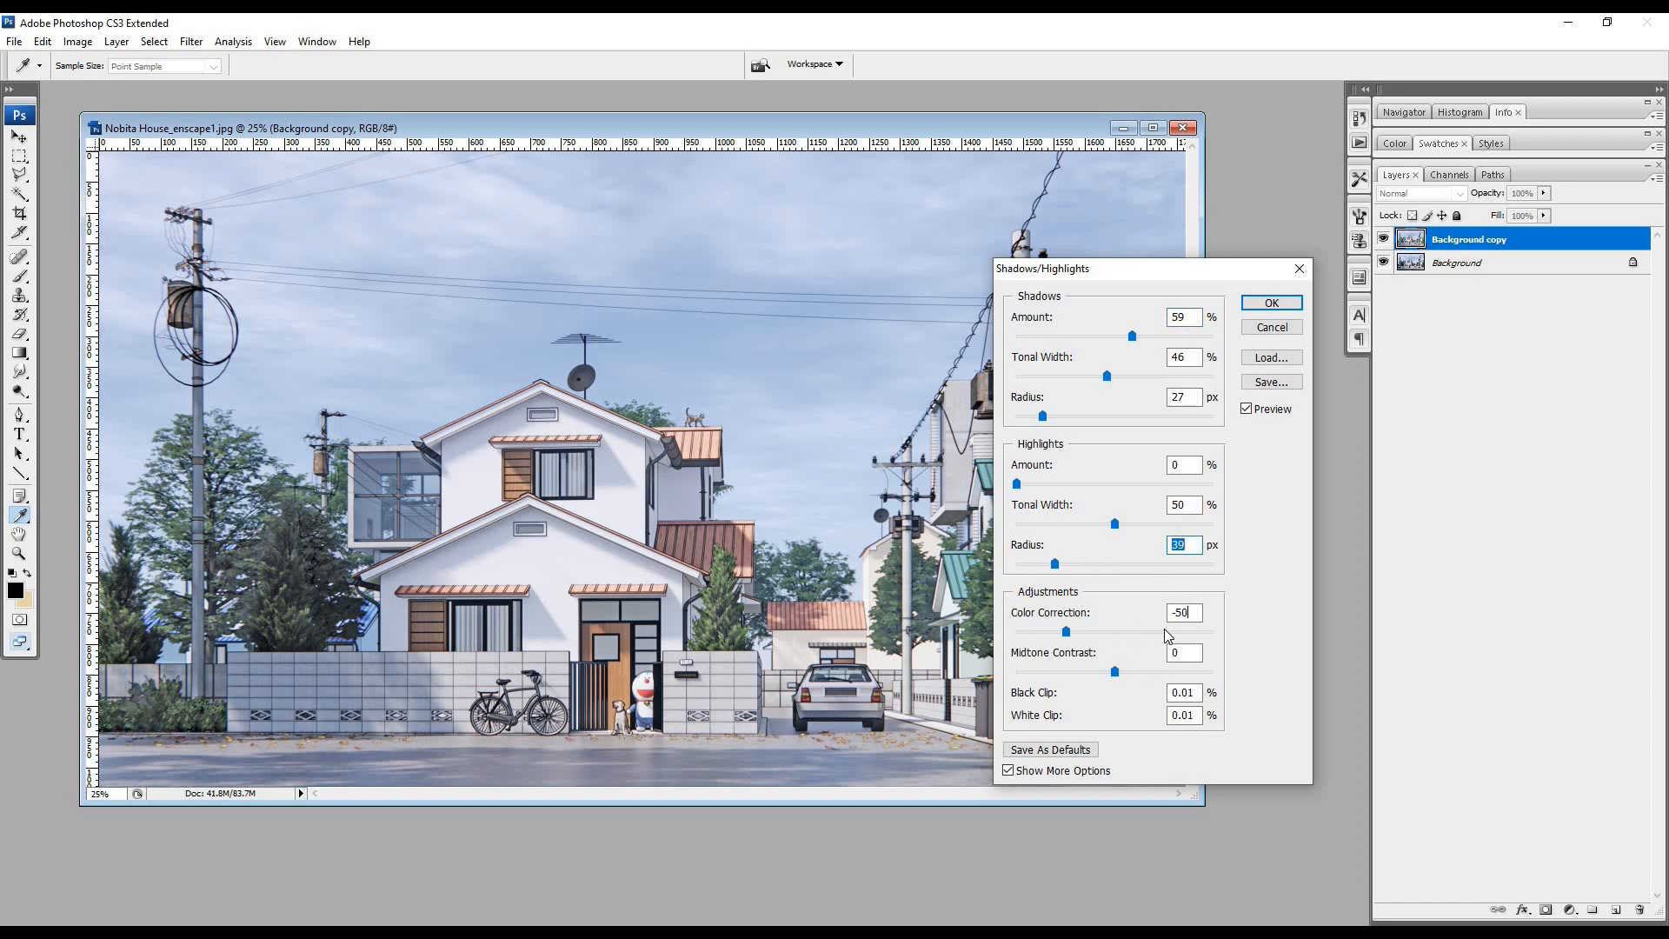
pyautogui.moveTo(1117, 679)
pyautogui.mouseDown()
pyautogui.moveTo(1078, 679)
pyautogui.moveTo(1139, 678)
pyautogui.moveTo(1122, 687)
pyautogui.mouseUp()
pyautogui.press('Return')
pyautogui.press('v')
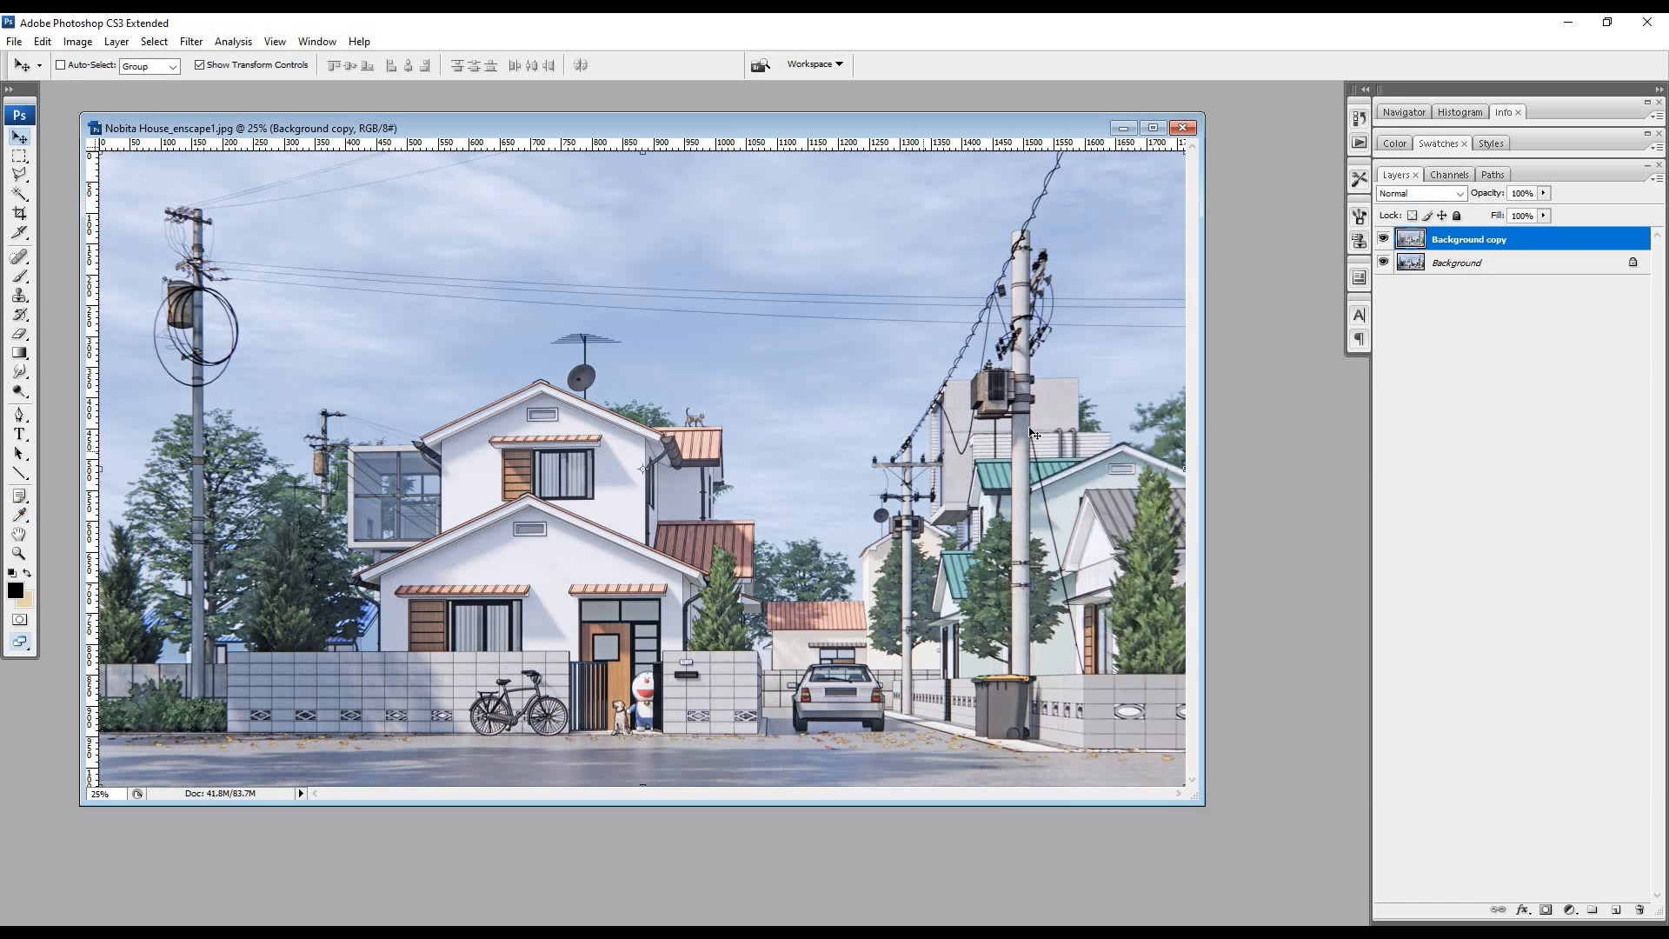
# - Add a Levels adjustment layer above the copy and set its RGB black input level to 10
pyautogui.click(117, 41)
pyautogui.click(365, 189)
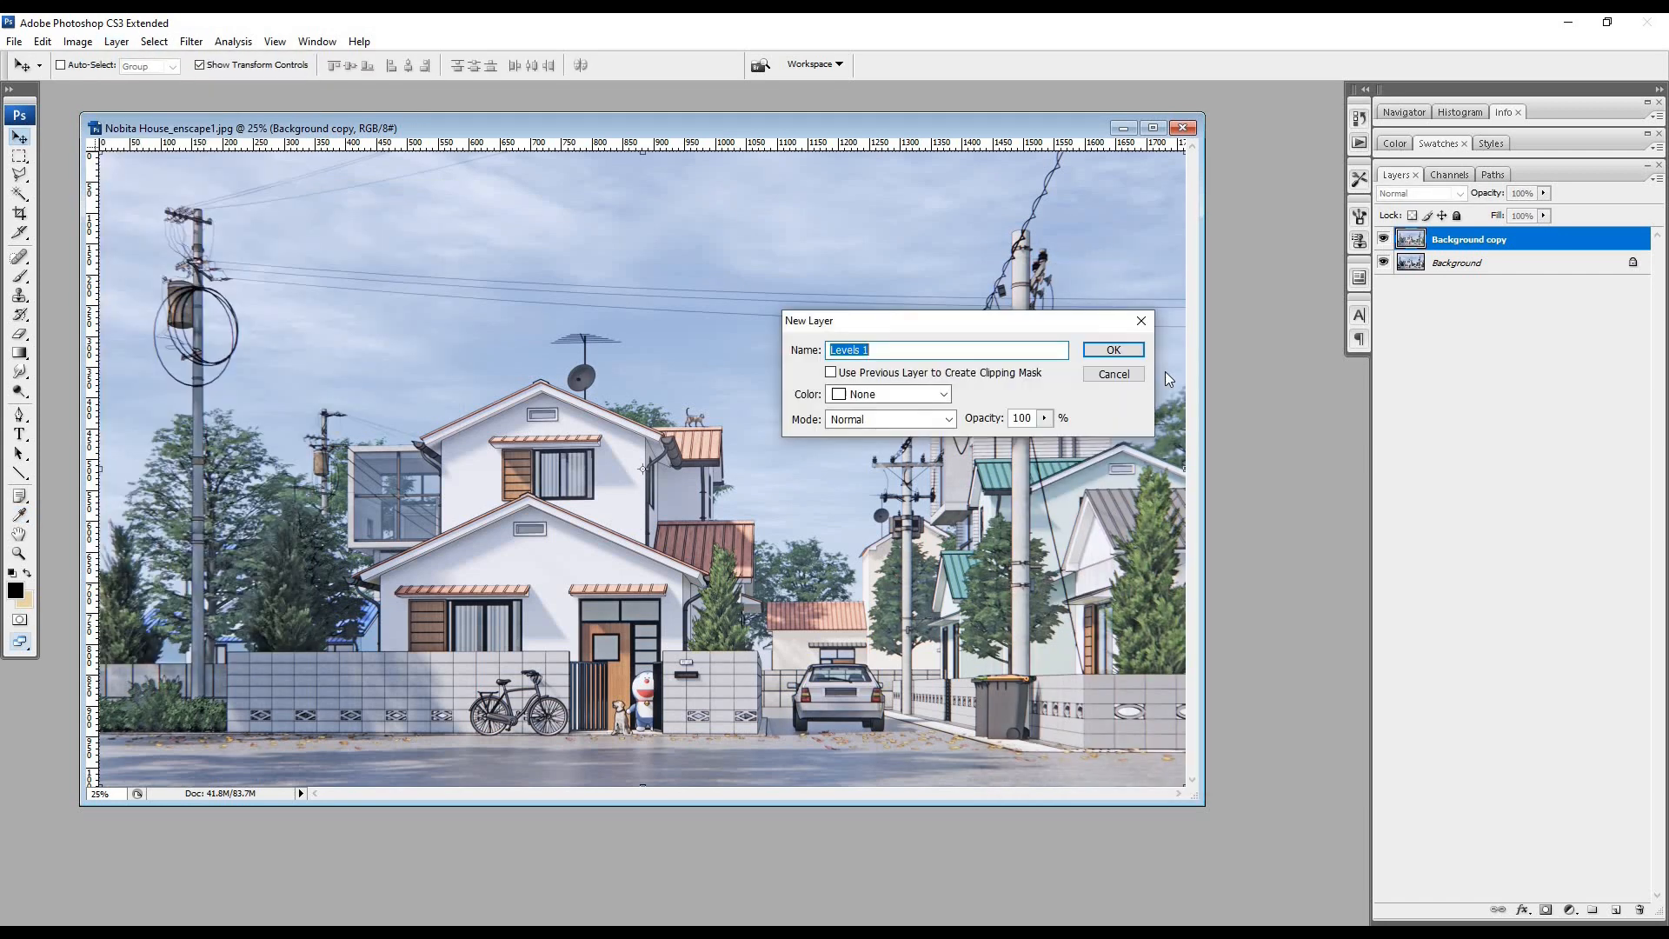
pyautogui.press('Return')
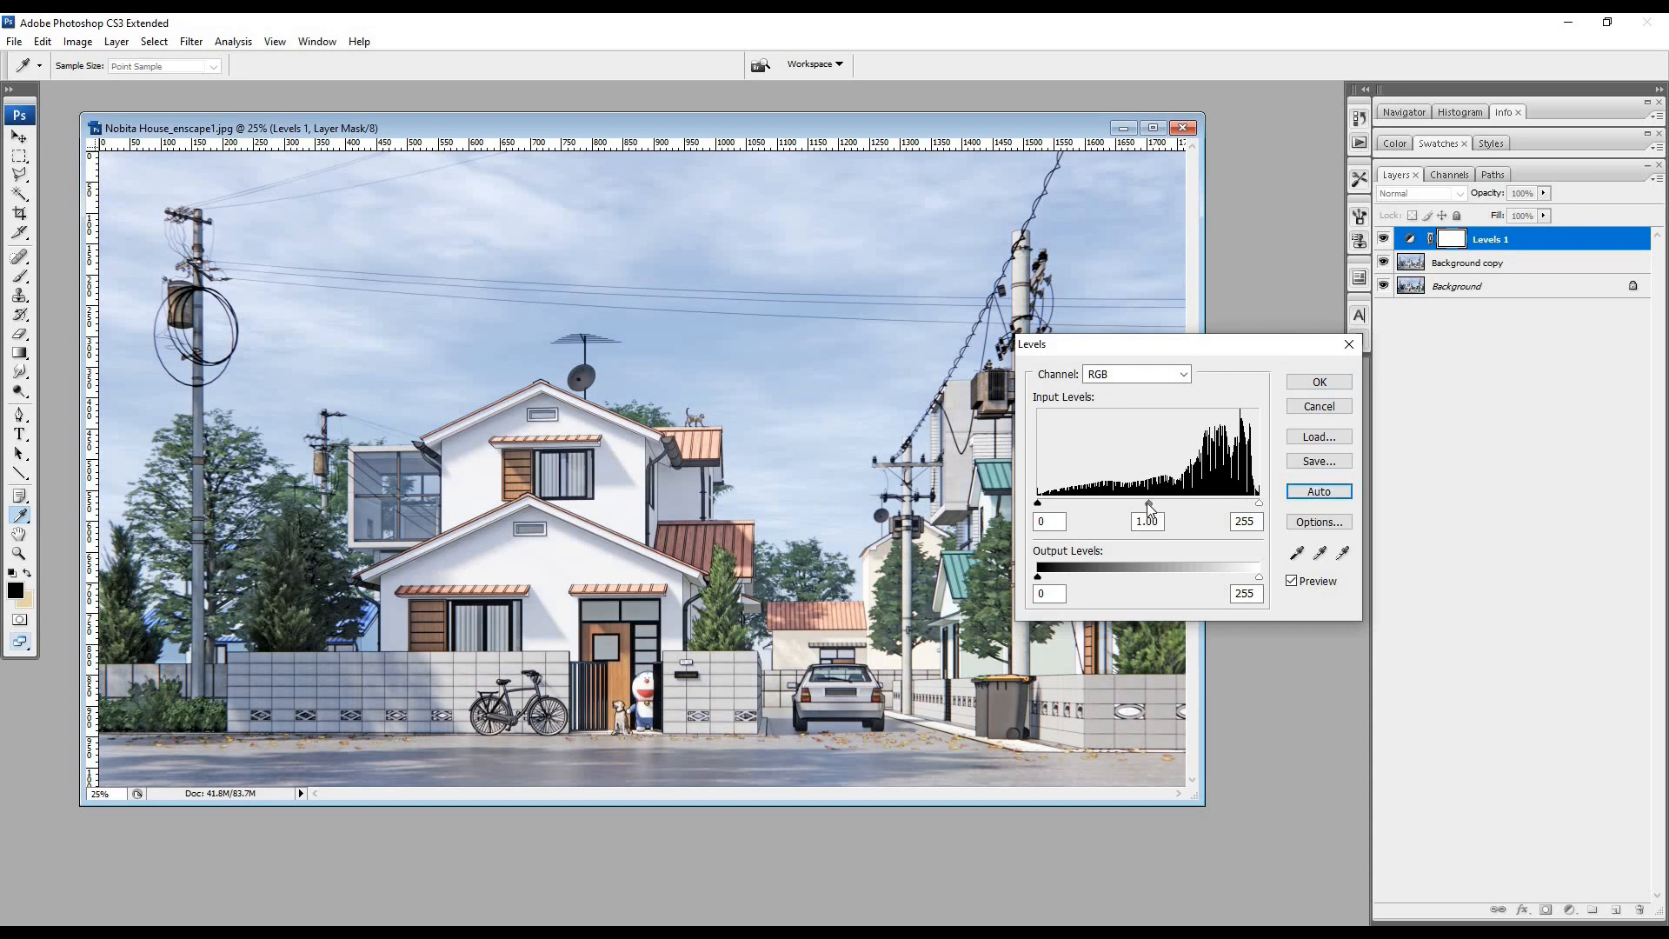
pyautogui.click(1149, 505)
pyautogui.click(1047, 504)
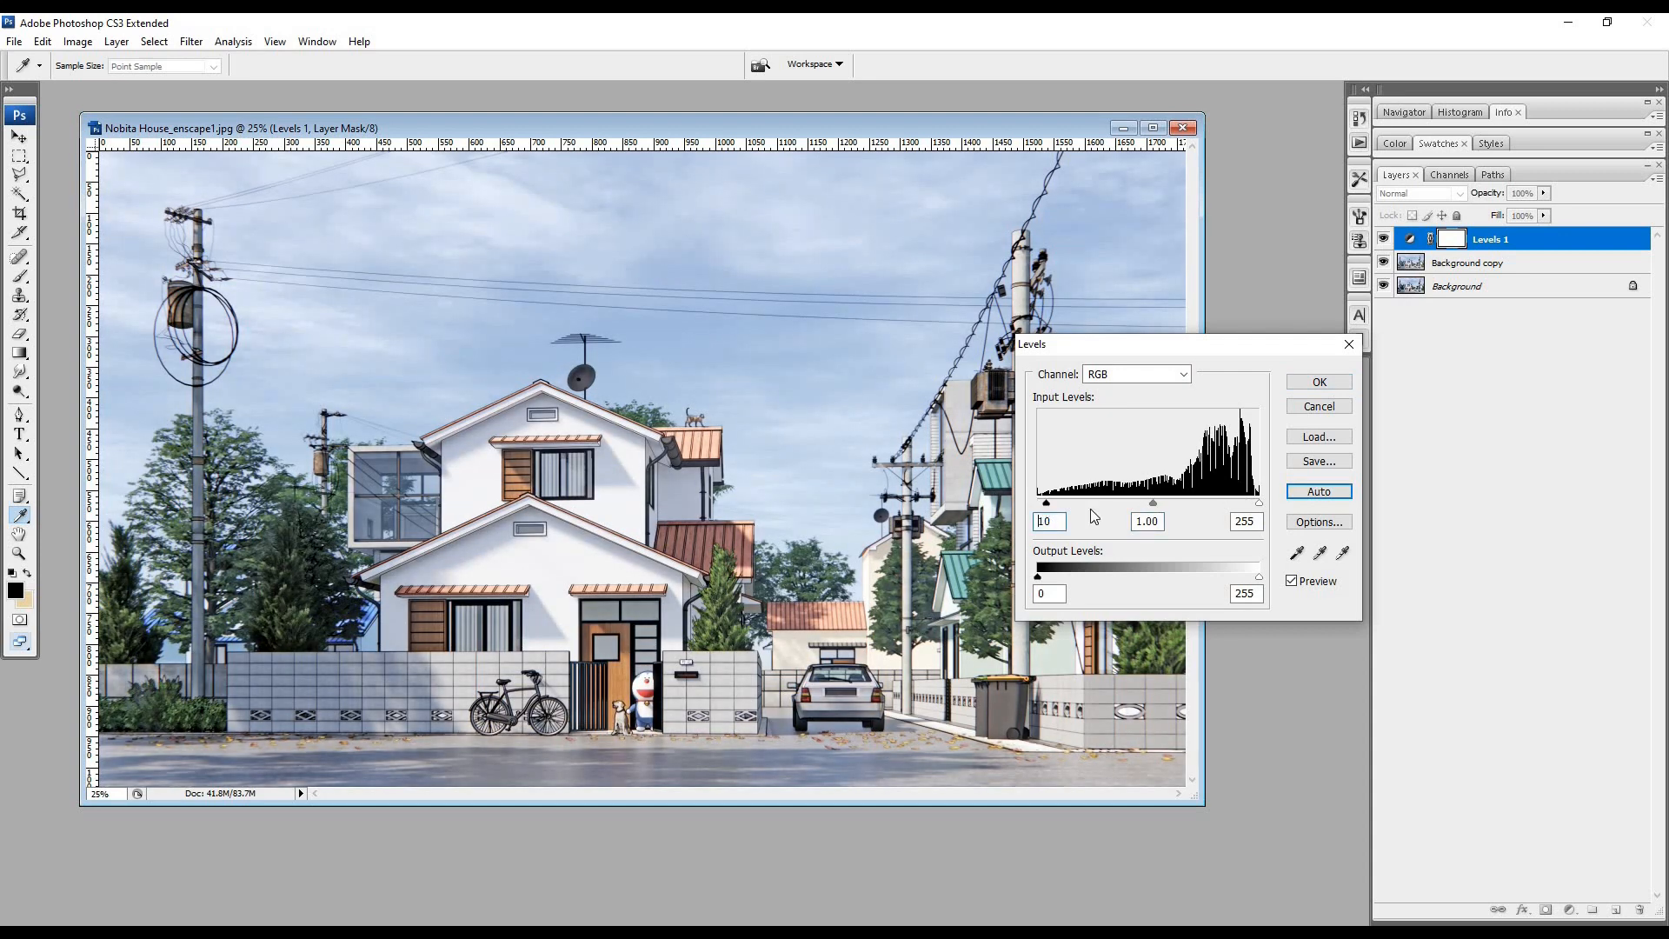
pyautogui.press('Return')
# - Add a Brightness/Contrast adjustment layer with contrast -37 and slightly raised brightness
pyautogui.click(116, 41)
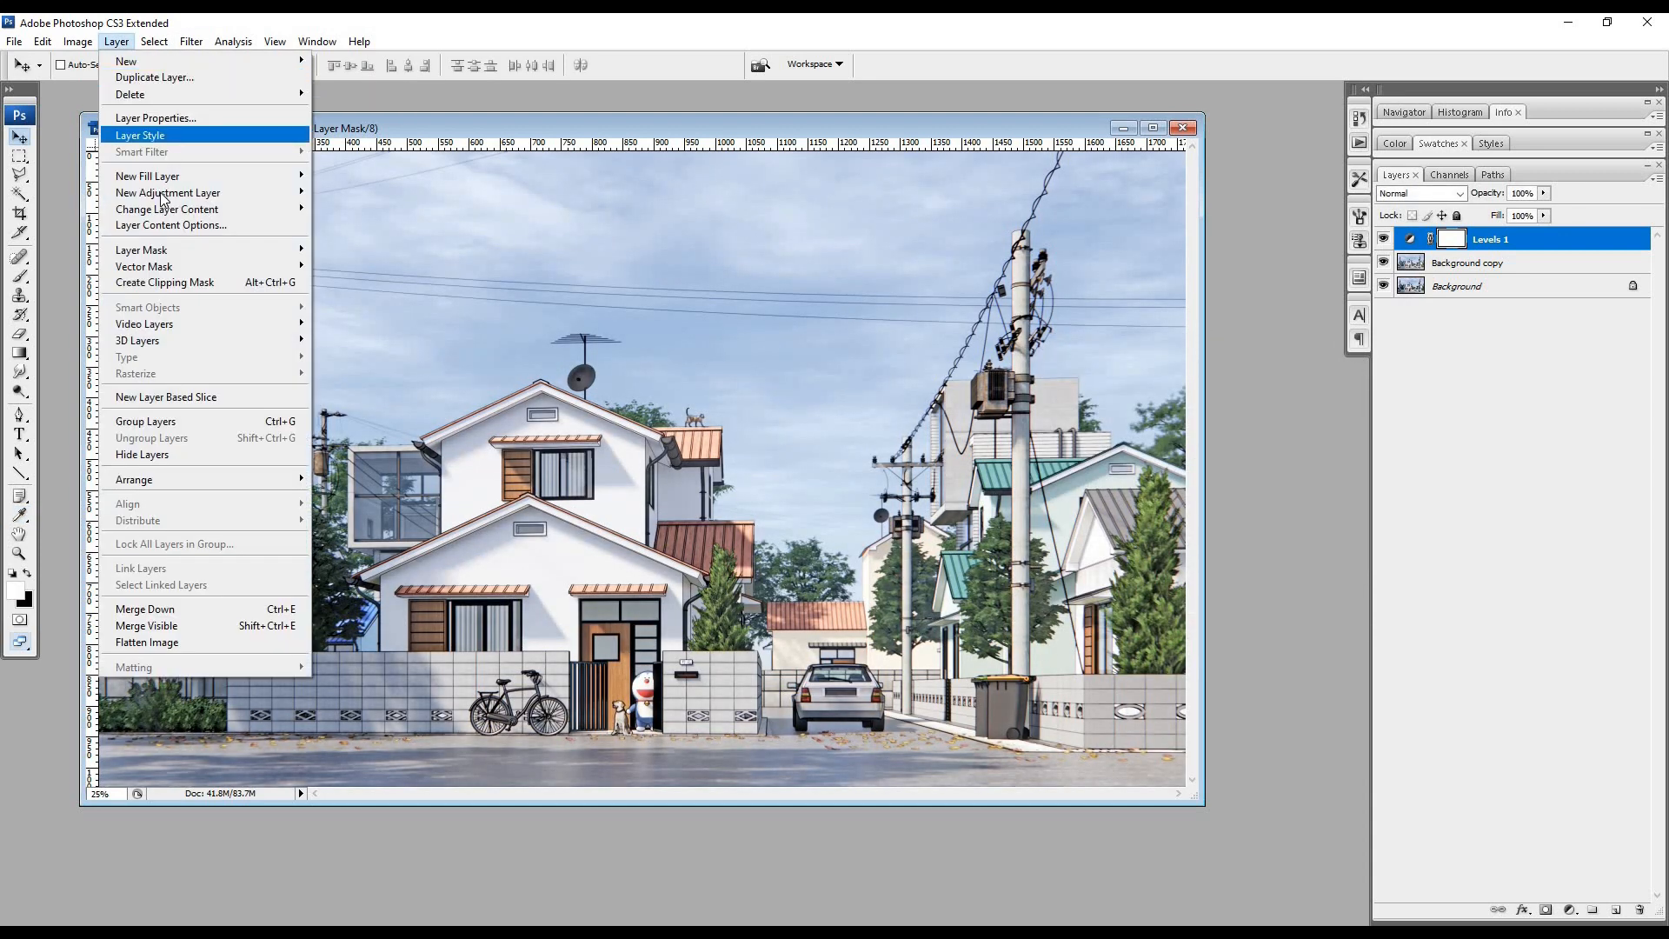
pyautogui.moveTo(172, 197)
pyautogui.click(374, 241)
pyautogui.click(1130, 347)
pyautogui.moveTo(1116, 446); pyautogui.dragTo(1040, 446)
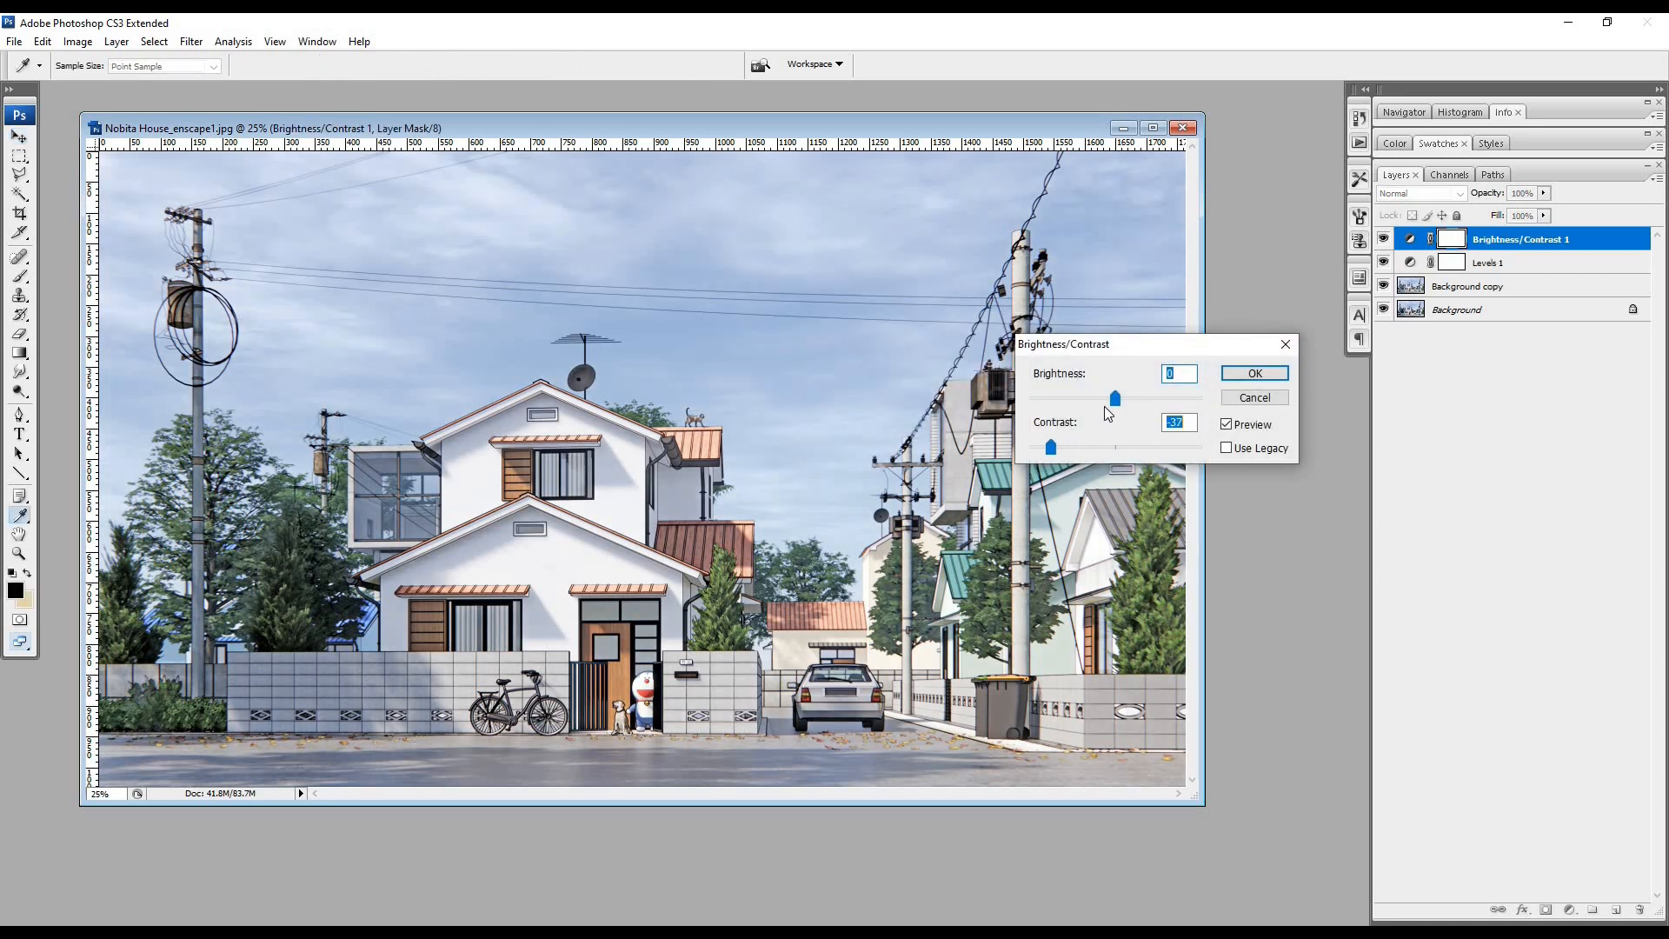
pyautogui.moveTo(1117, 401); pyautogui.dragTo(1124, 400)
pyautogui.click(1253, 373)
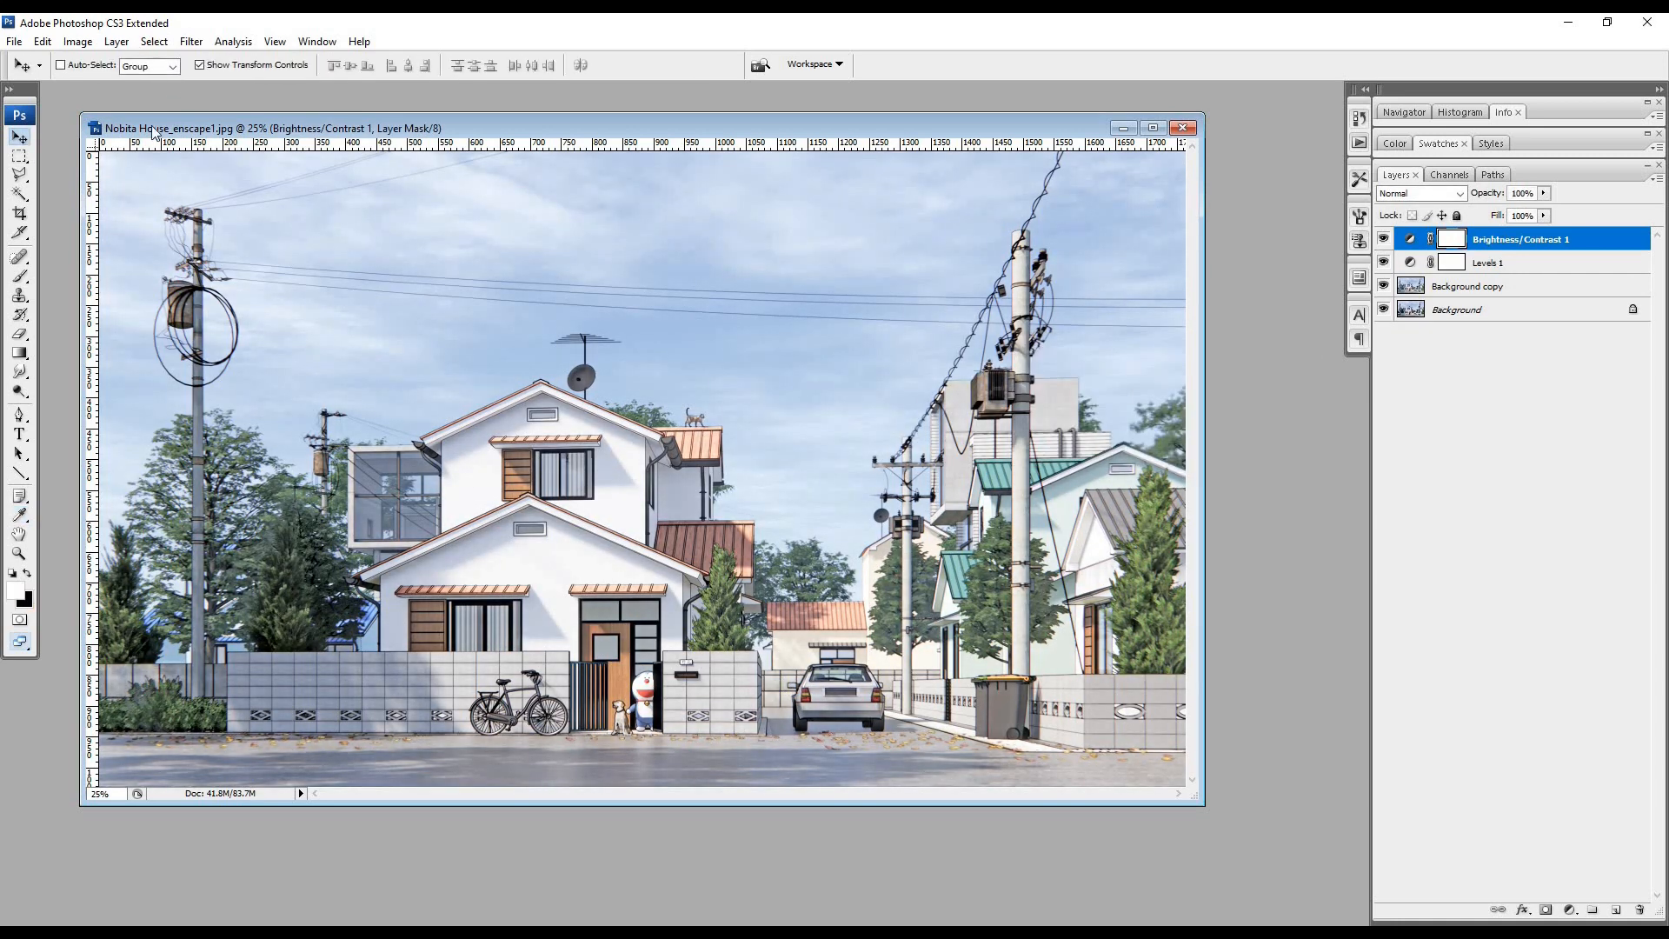
# - Add a Color Balance adjustment layer with midtone color levels of +3, +5 and +15
pyautogui.click(117, 41)
pyautogui.moveTo(217, 193)
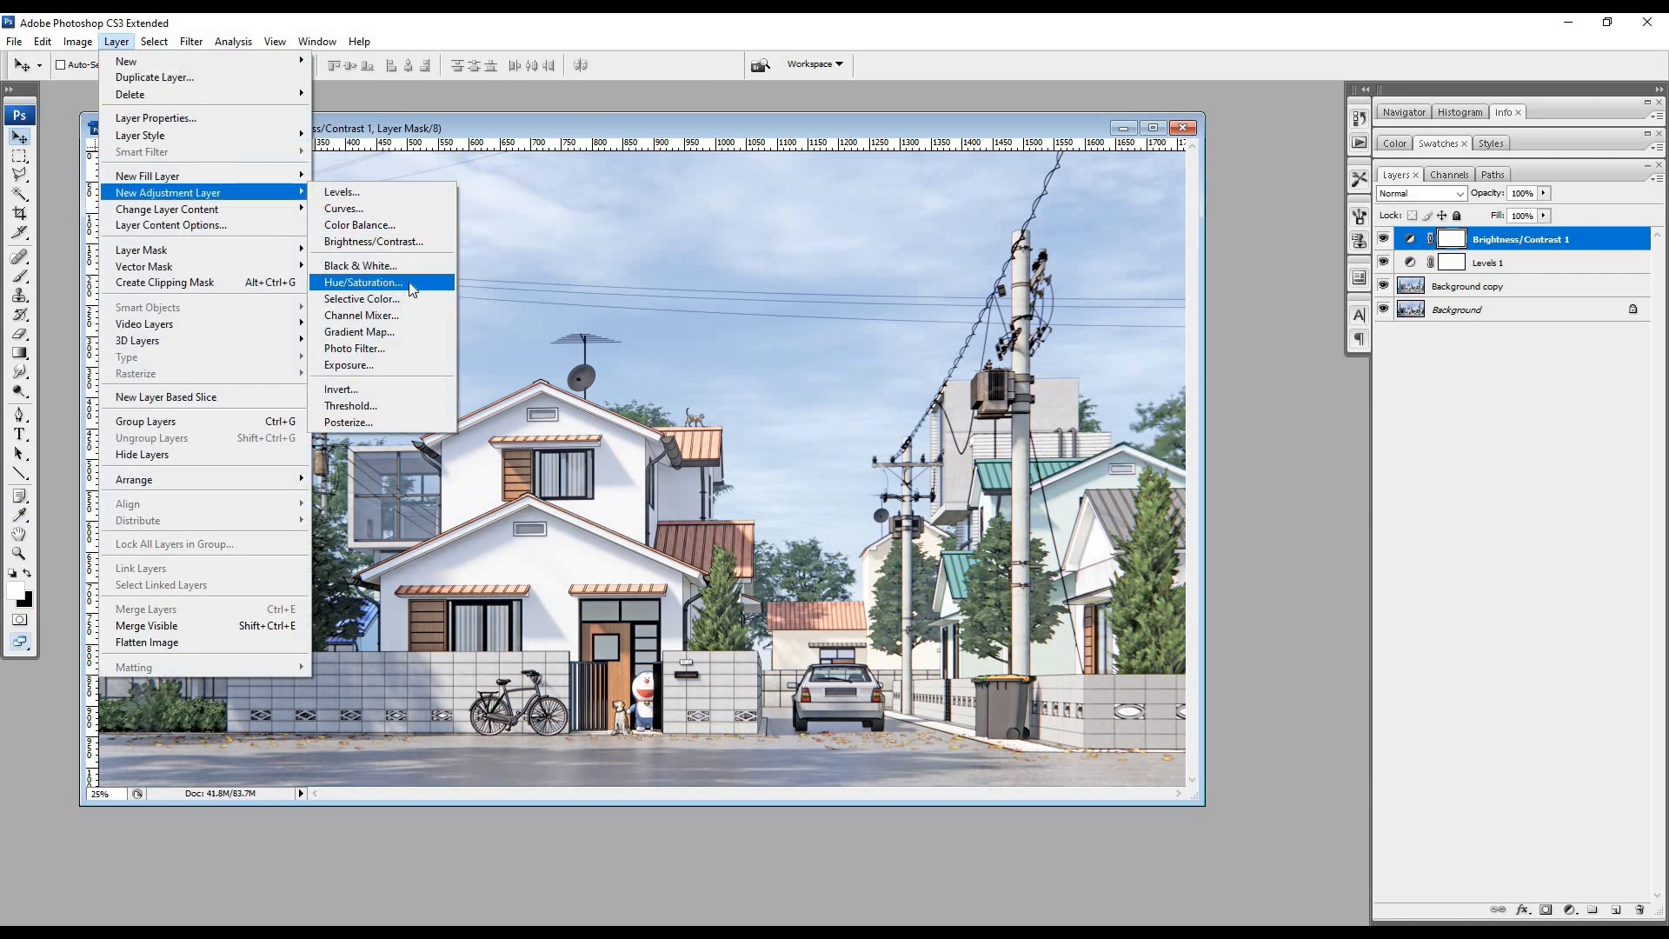
pyautogui.click(360, 225)
pyautogui.click(1130, 347)
pyautogui.moveTo(1175, 419); pyautogui.dragTo(1168, 419)
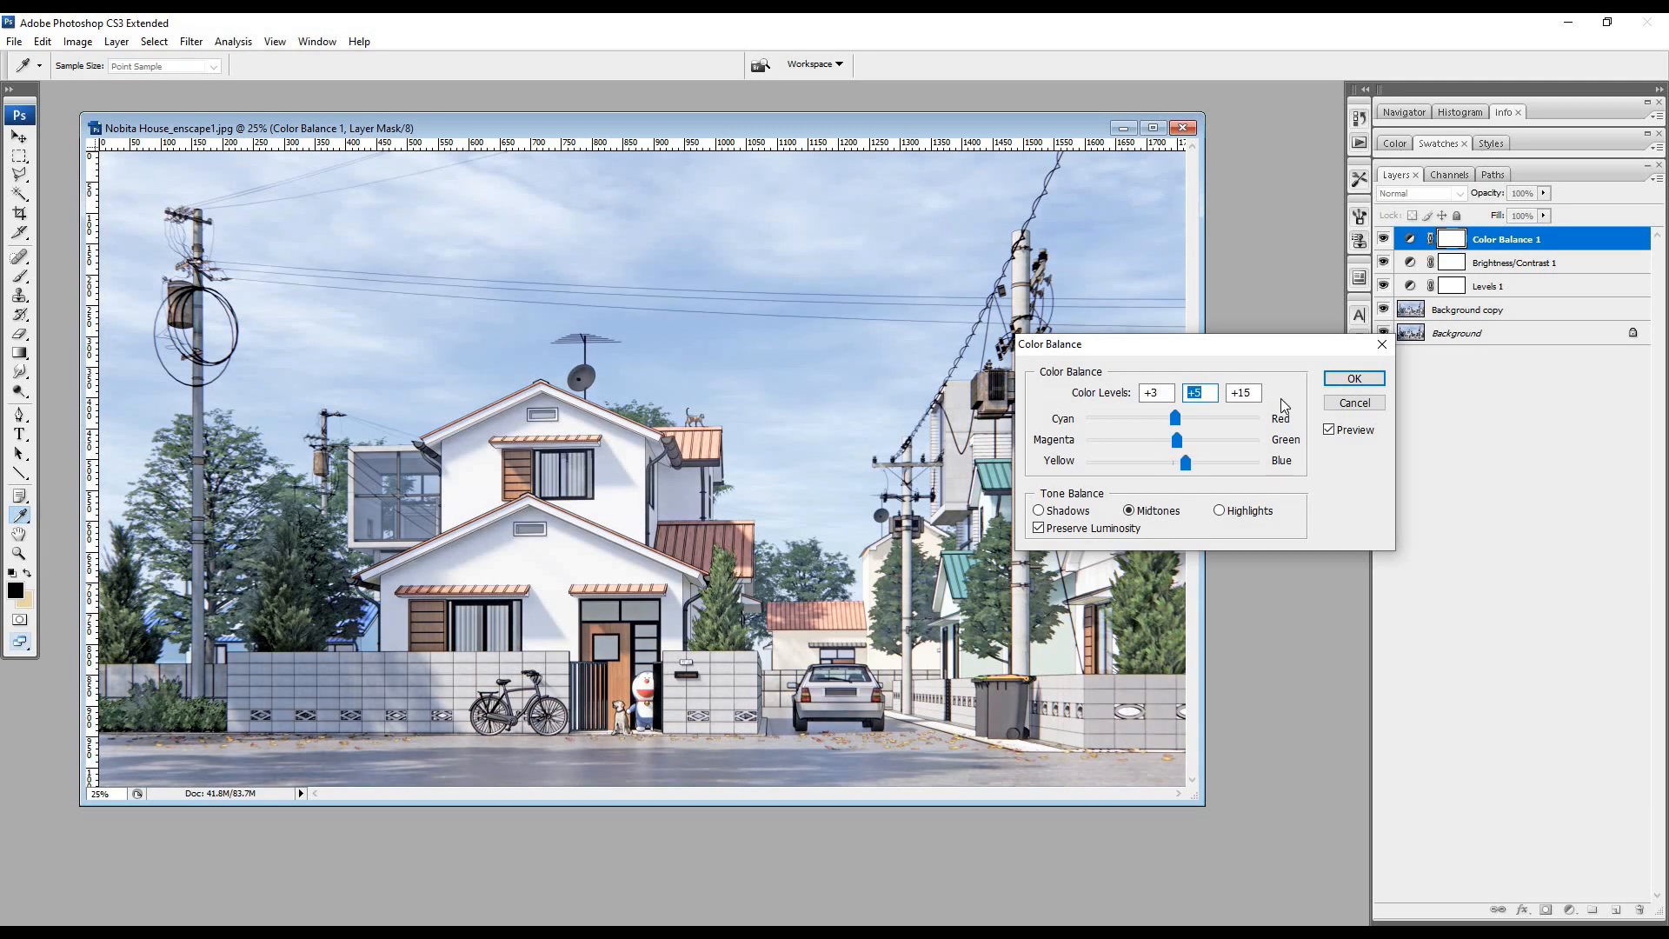
pyautogui.click(1353, 378)
# - Add a Hue/Saturation adjustment layer with Saturation -5 and a slightly negative Hue
pyautogui.click(117, 41)
pyautogui.moveTo(217, 191)
pyautogui.click(374, 282)
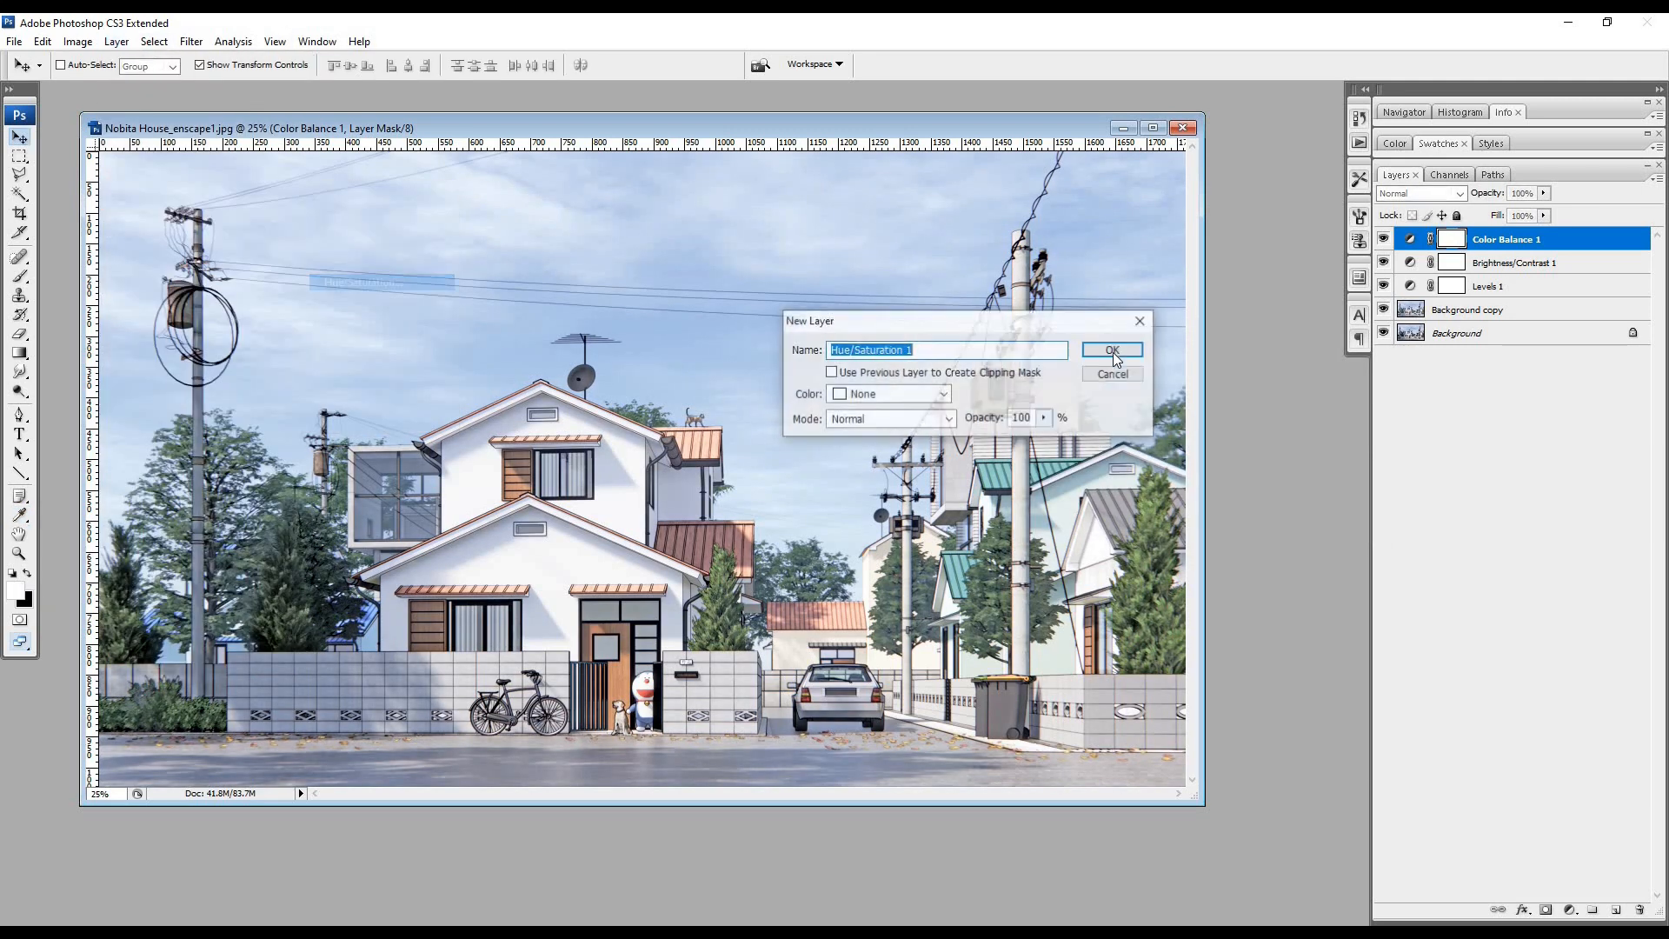
pyautogui.click(1114, 351)
pyautogui.moveTo(1161, 422); pyautogui.dragTo(1149, 423)
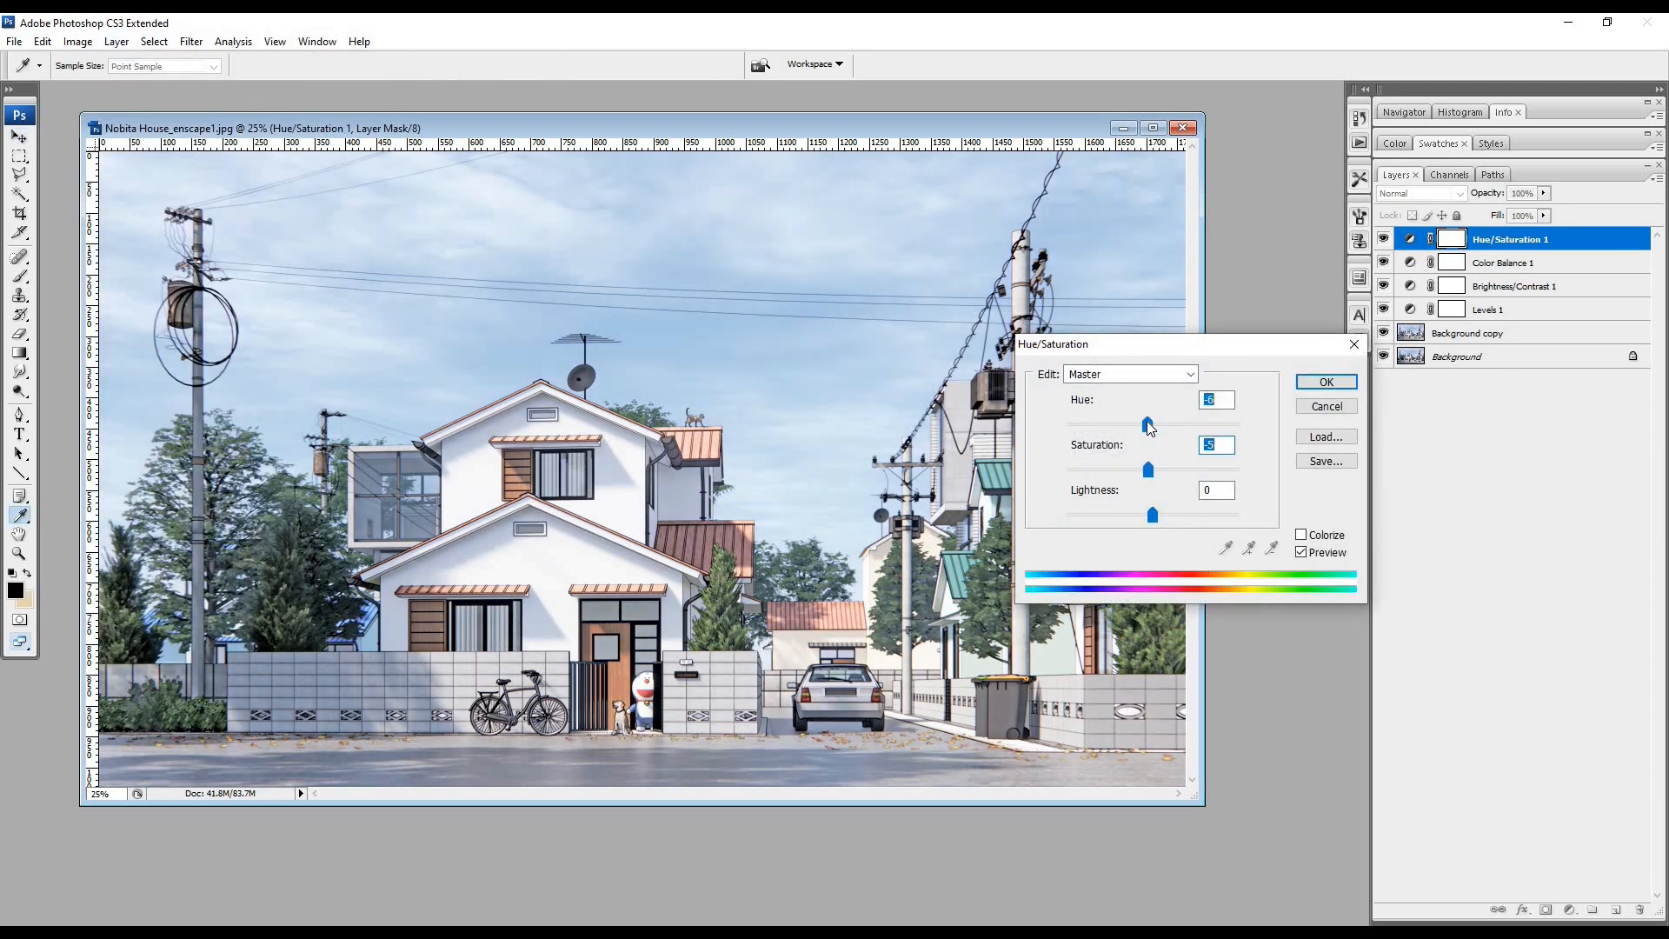
pyautogui.click(1310, 387)
# - Create a new empty layer above Background copy, choose the Brush tool and set the layer's blending mode to Overlay
pyautogui.click(1467, 334)
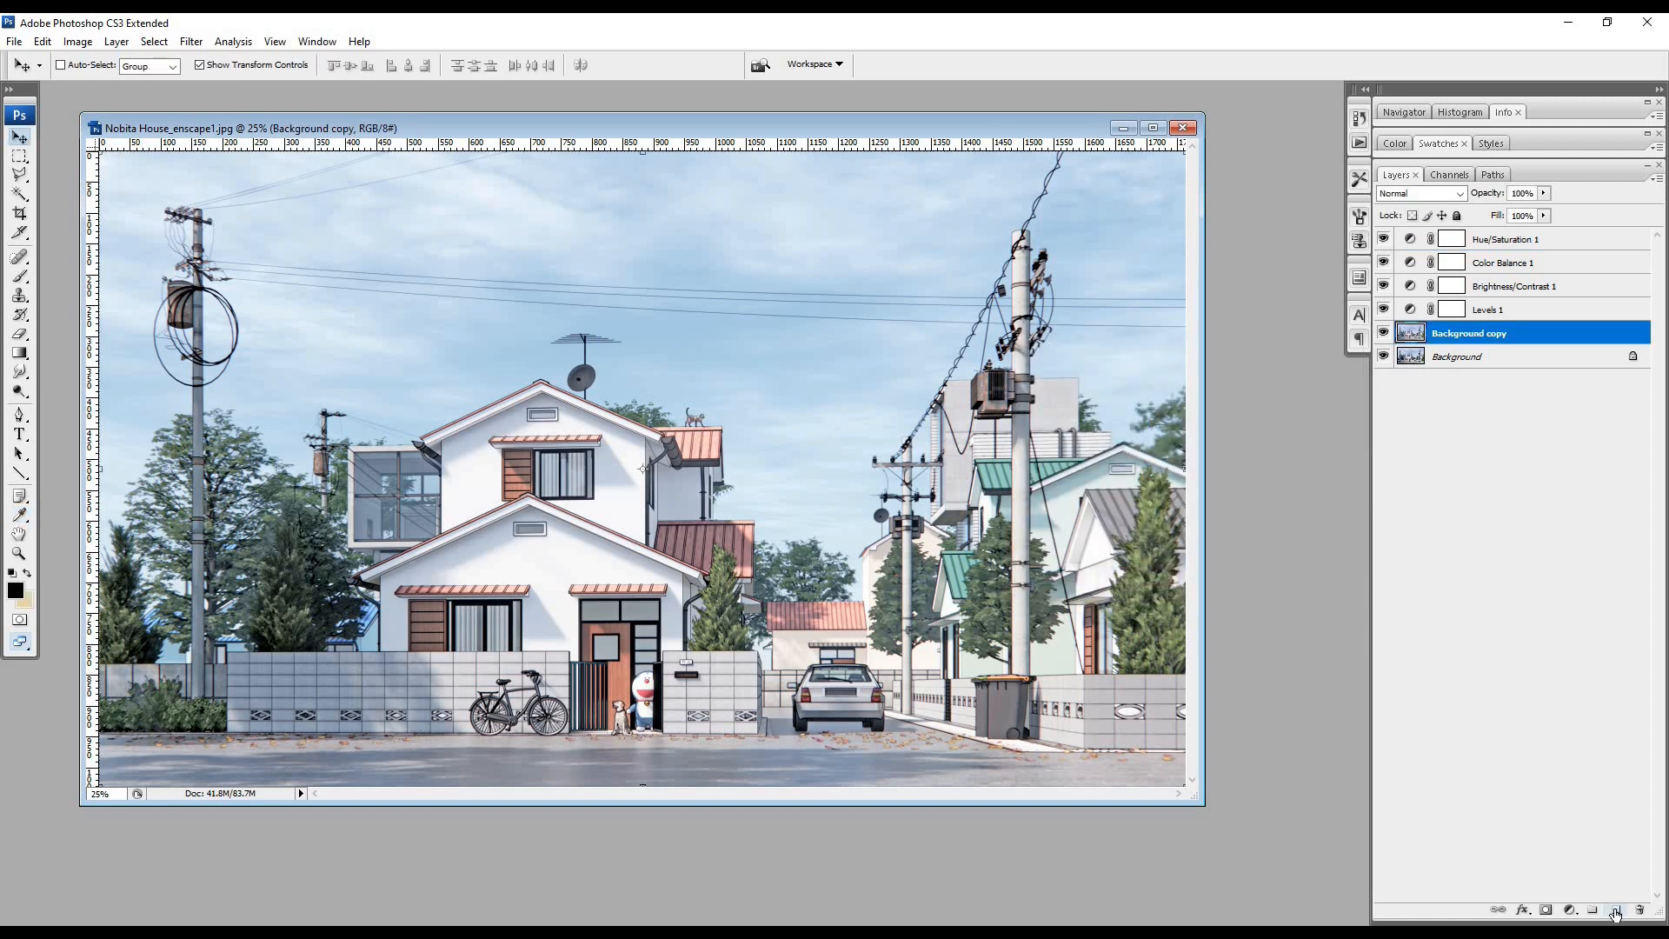
pyautogui.click(1616, 911)
pyautogui.click(20, 276)
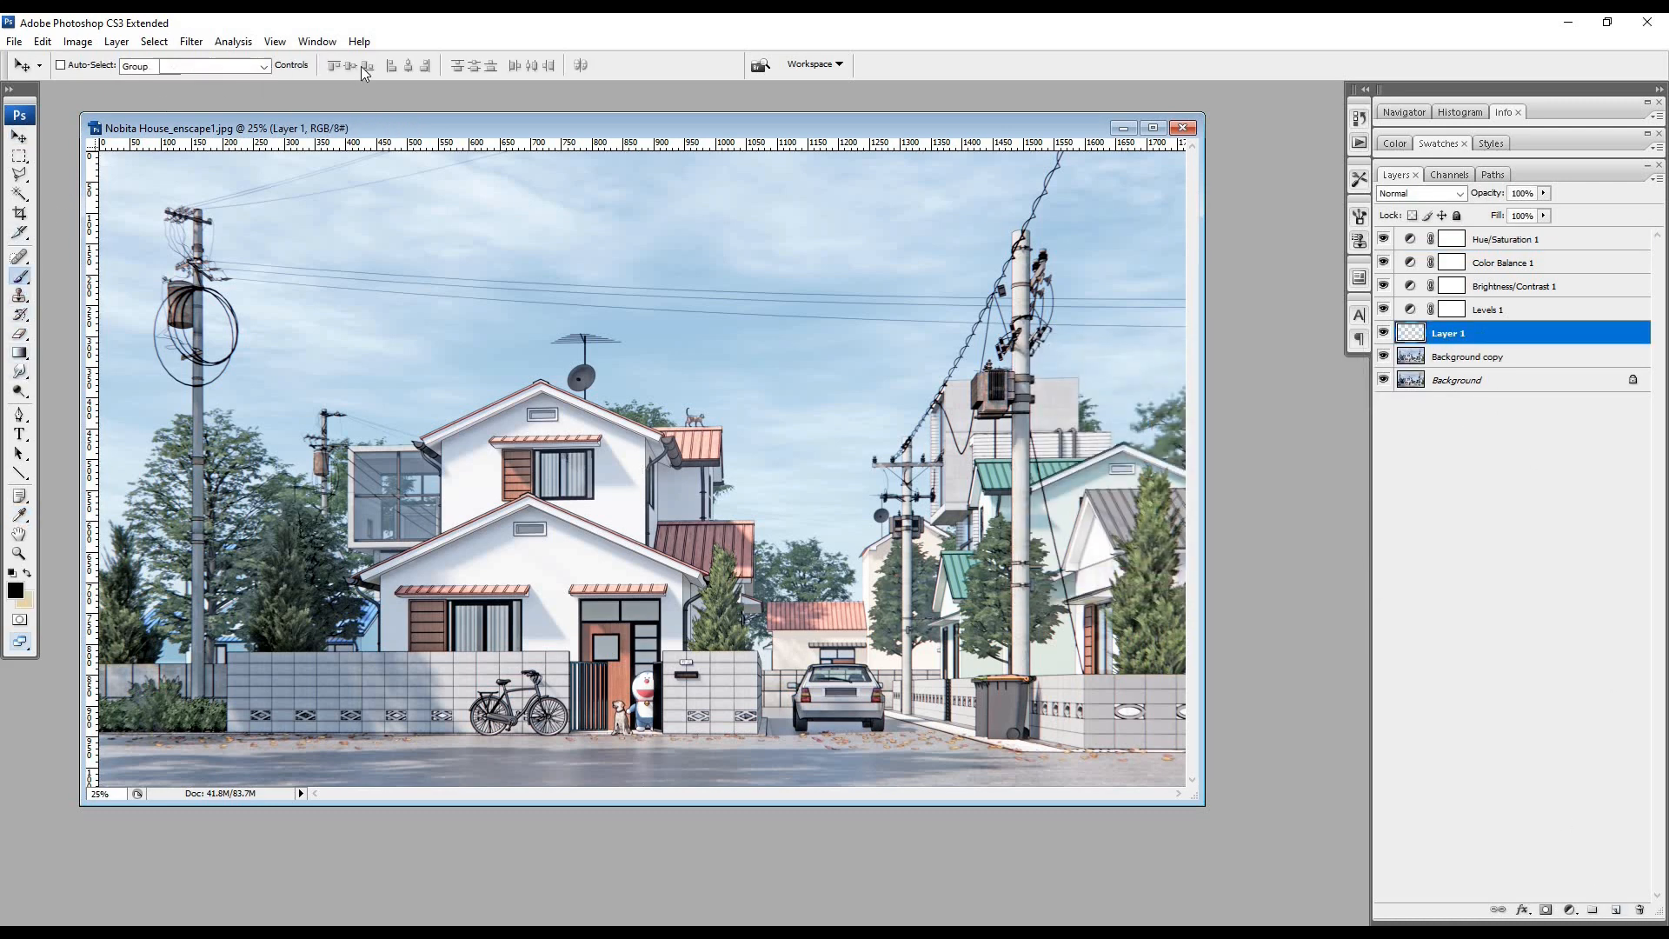
pyautogui.click(1440, 195)
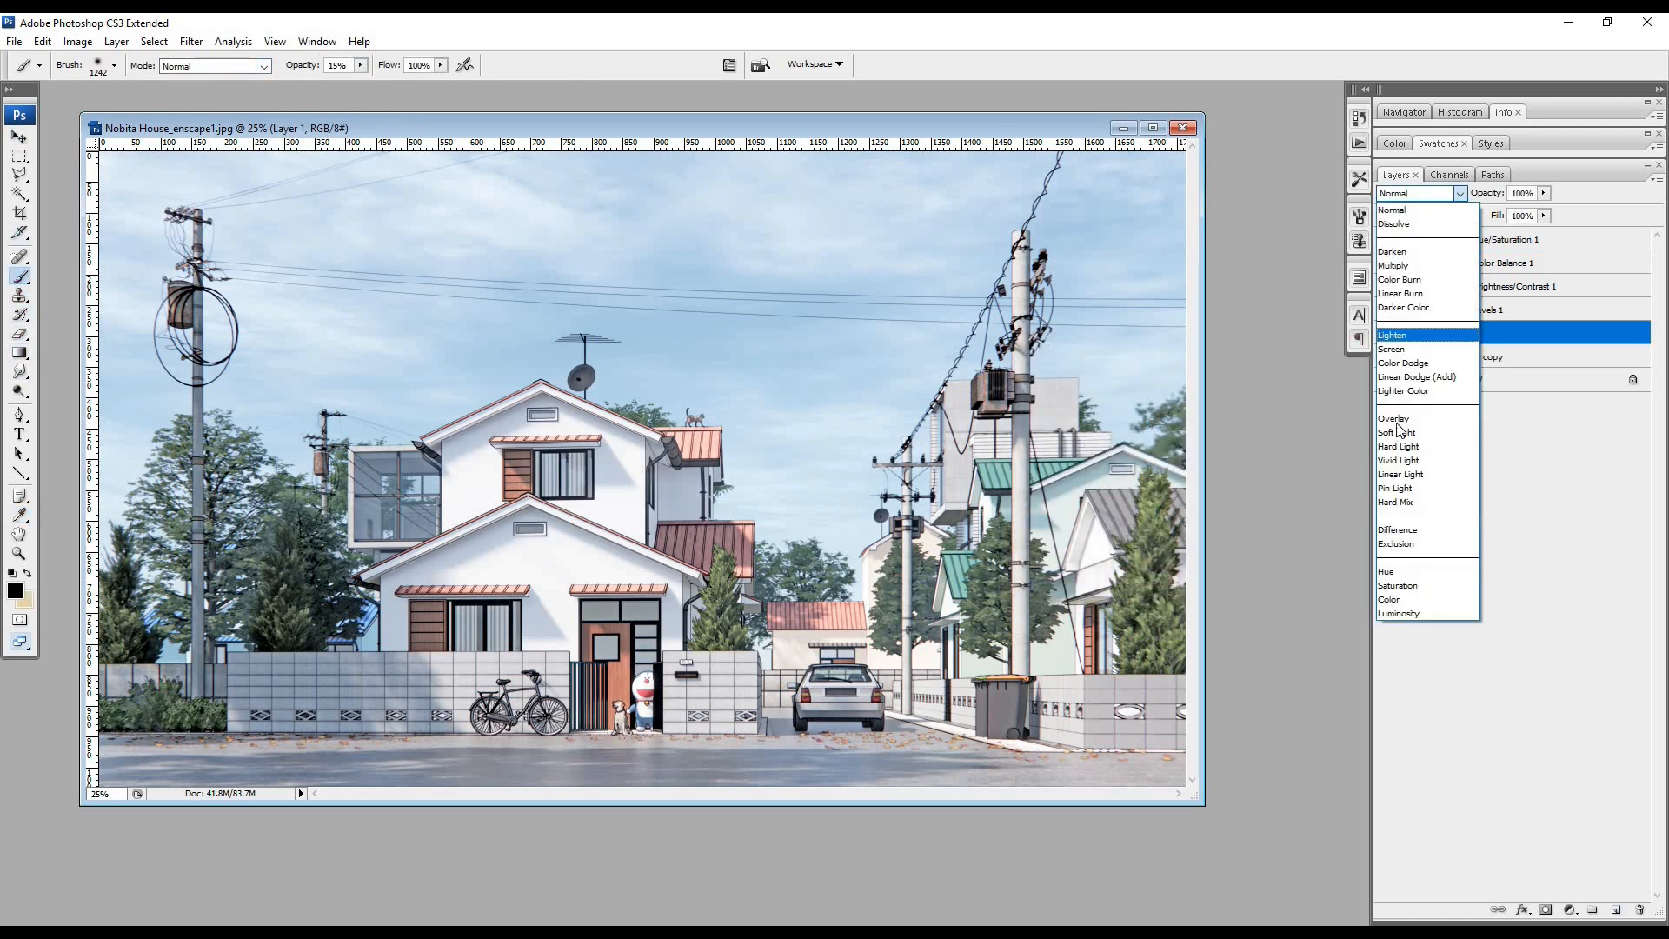
pyautogui.click(1417, 432)
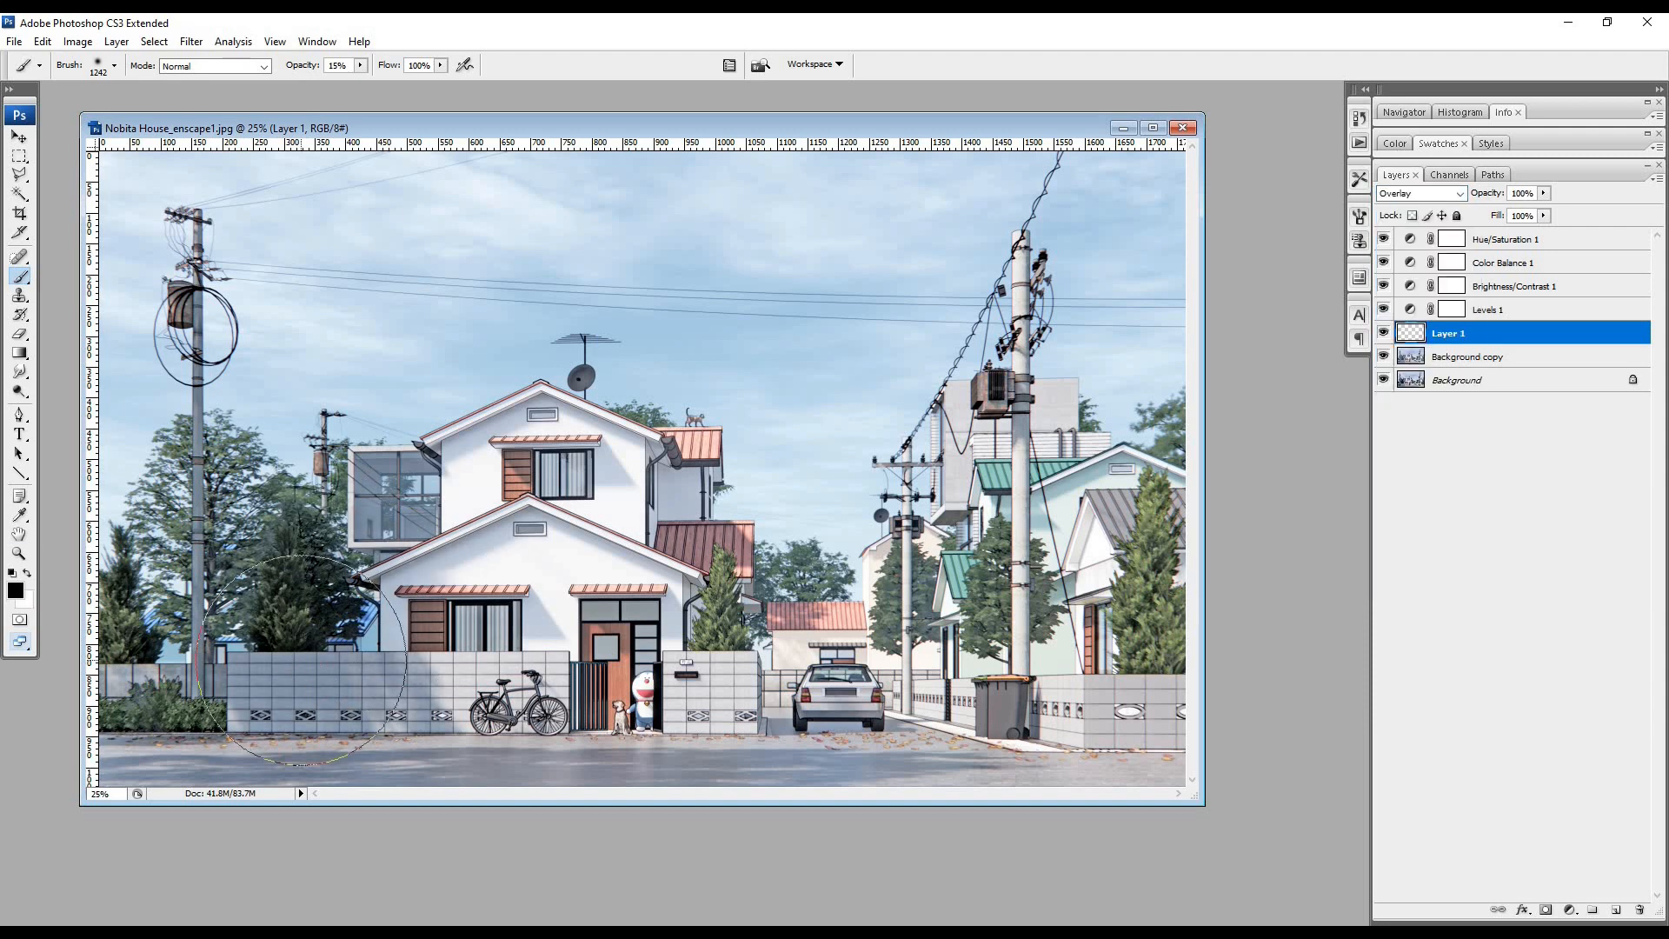
# - With the large 15% opacity brush, darken the street and image edges in black, then brighten the trees and houses in white
pyautogui.hotkey('ctrl', '0')
pyautogui.hotkey('ctrl', '-')
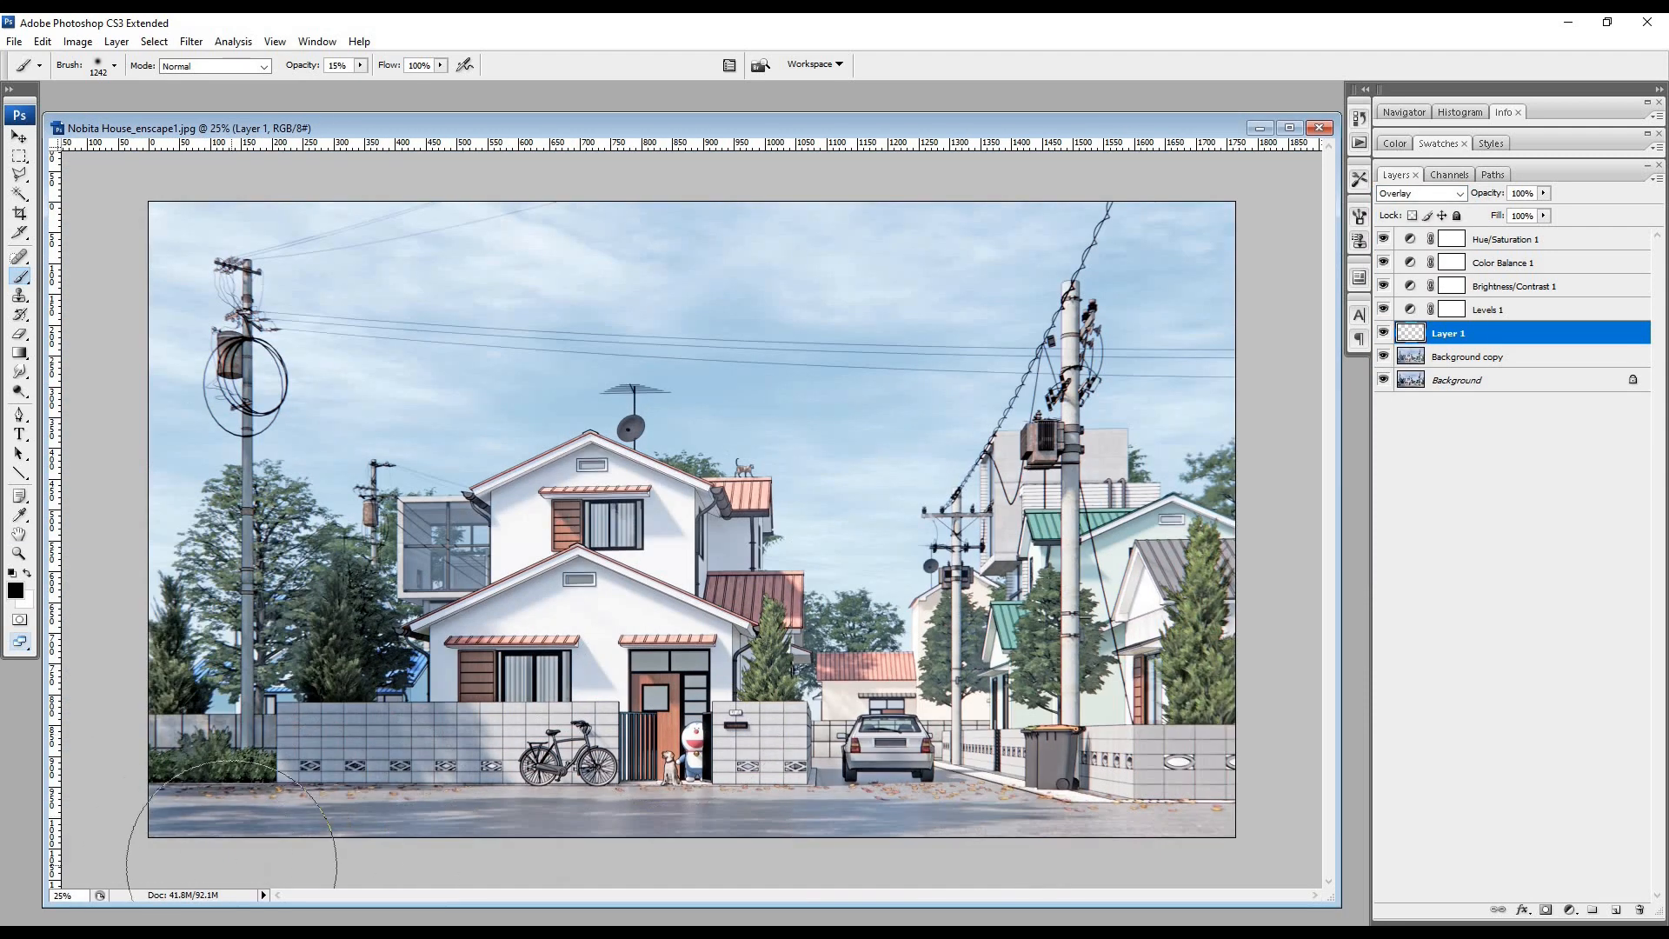
pyautogui.moveTo(231, 846)
pyautogui.mouseDown()
pyautogui.moveTo(969, 895)
pyautogui.moveTo(1217, 872)
pyautogui.mouseUp()
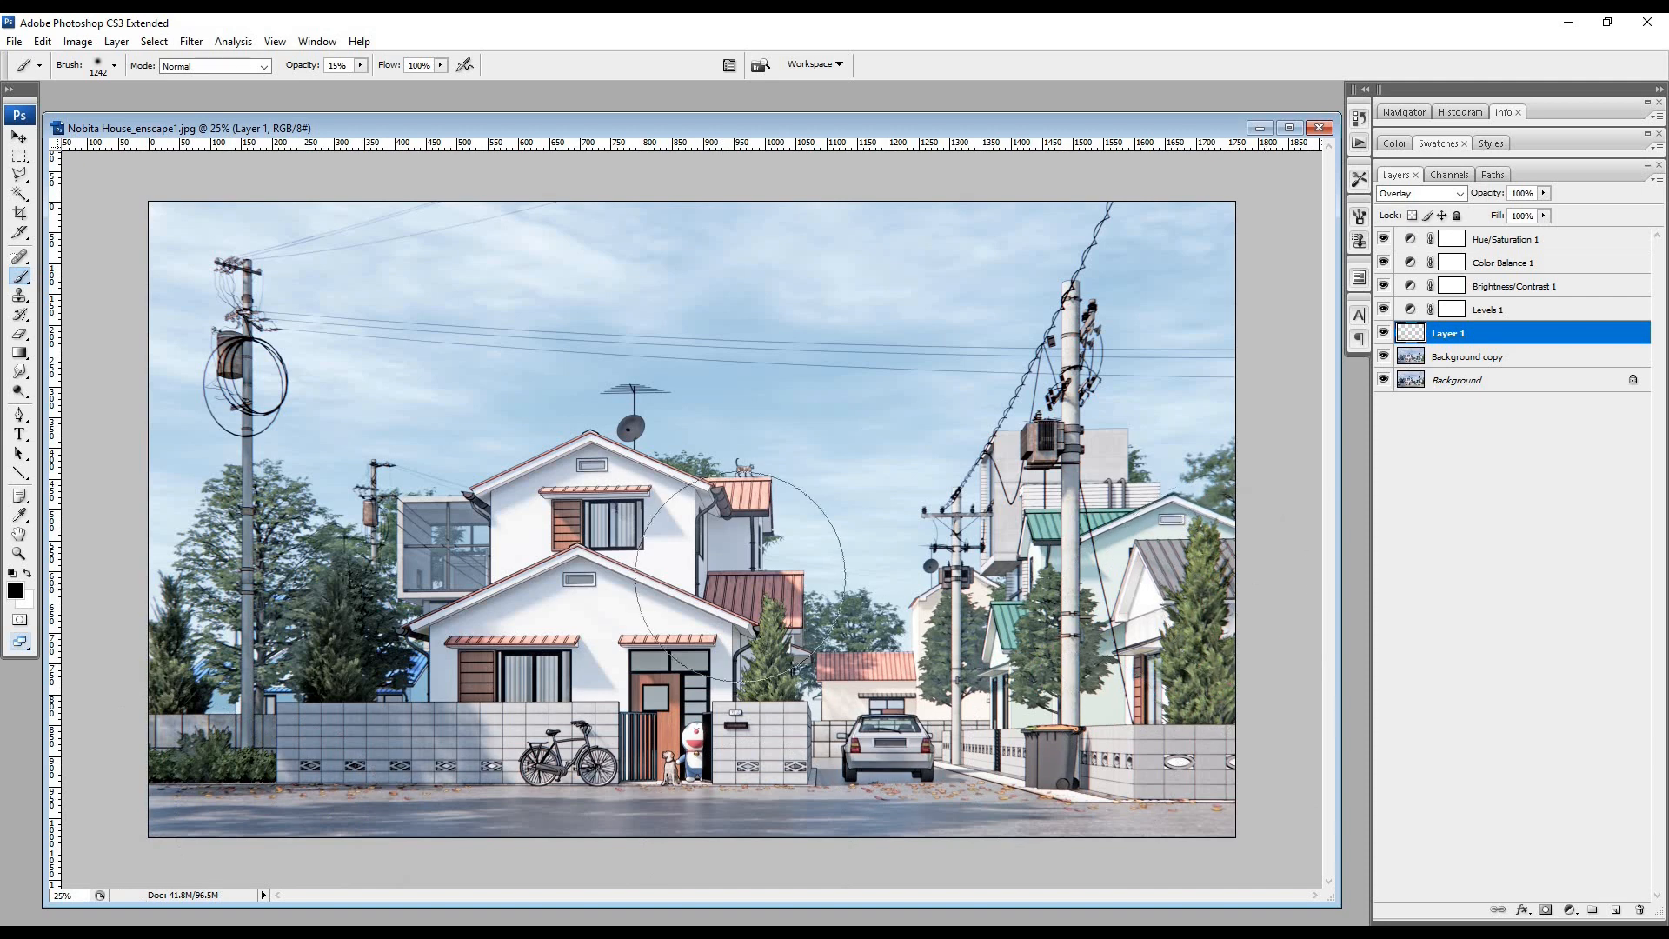
pyautogui.moveTo(832, 667)
pyautogui.mouseDown()
pyautogui.moveTo(1215, 496)
pyautogui.moveTo(198, 211)
pyautogui.moveTo(909, 183)
pyautogui.moveTo(467, 158)
pyautogui.mouseUp()
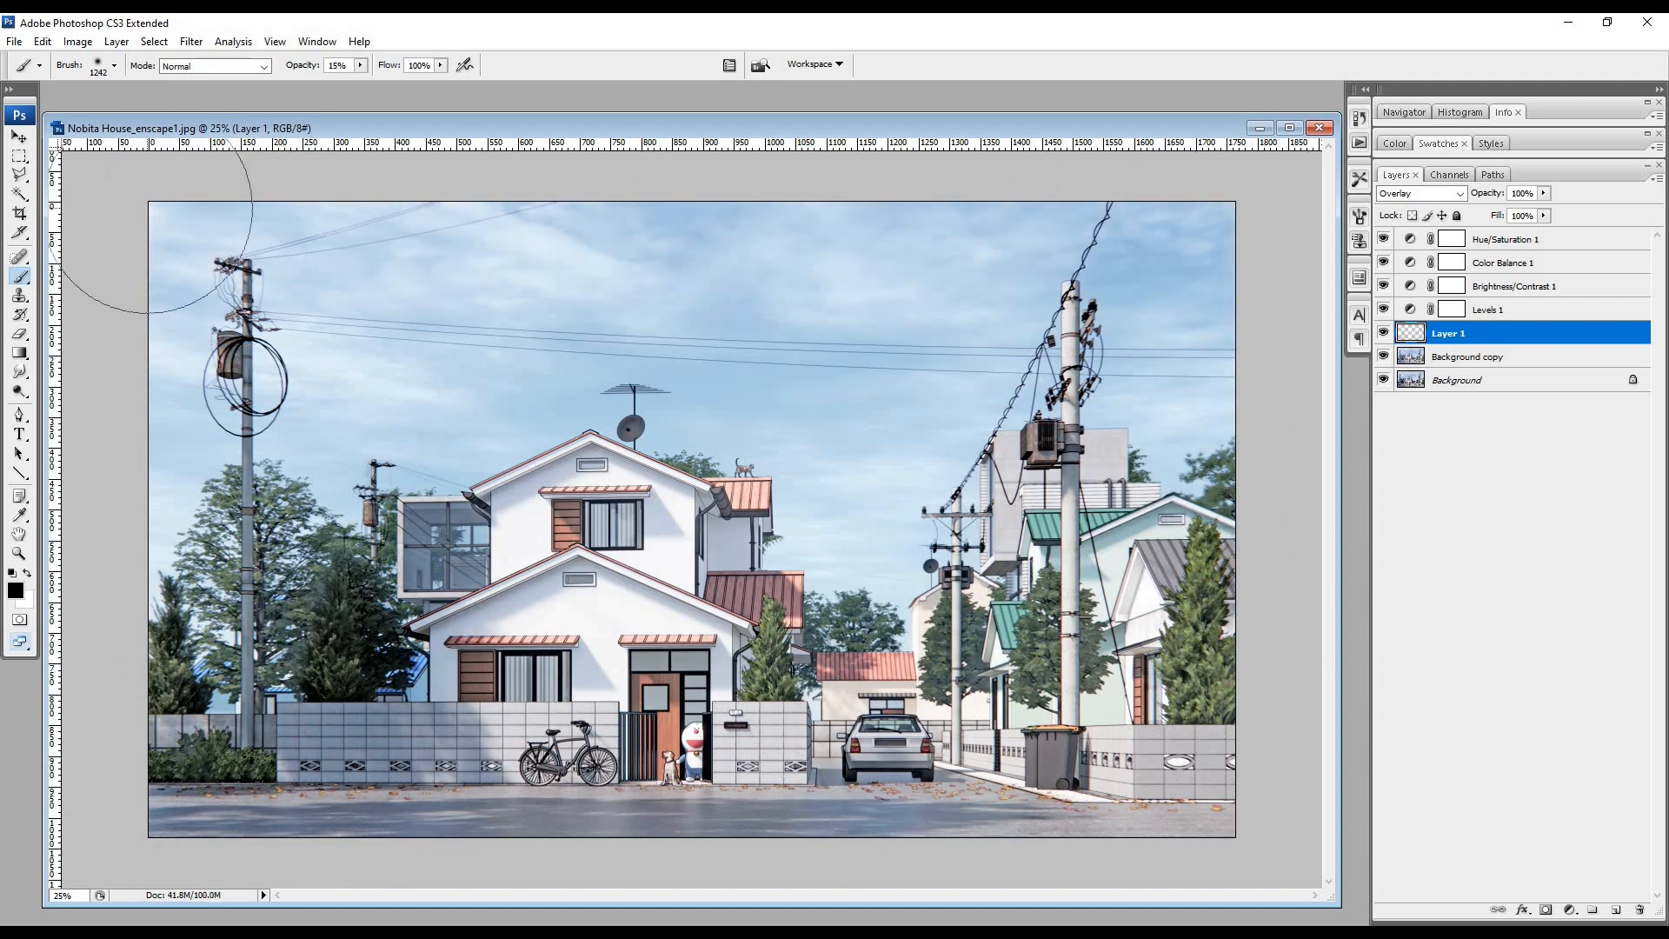
pyautogui.moveTo(148, 209)
pyautogui.mouseDown()
pyautogui.moveTo(997, 181)
pyautogui.moveTo(1279, 828)
pyautogui.mouseUp()
pyautogui.click(27, 573)
pyautogui.moveTo(85, 604)
pyautogui.mouseDown()
pyautogui.moveTo(472, 577)
pyautogui.moveTo(480, 608)
pyautogui.moveTo(939, 675)
pyautogui.moveTo(1000, 374)
pyautogui.moveTo(1008, 628)
pyautogui.moveTo(447, 504)
pyautogui.moveTo(429, 447)
pyautogui.moveTo(299, 261)
pyautogui.moveTo(924, 397)
pyautogui.mouseUp()
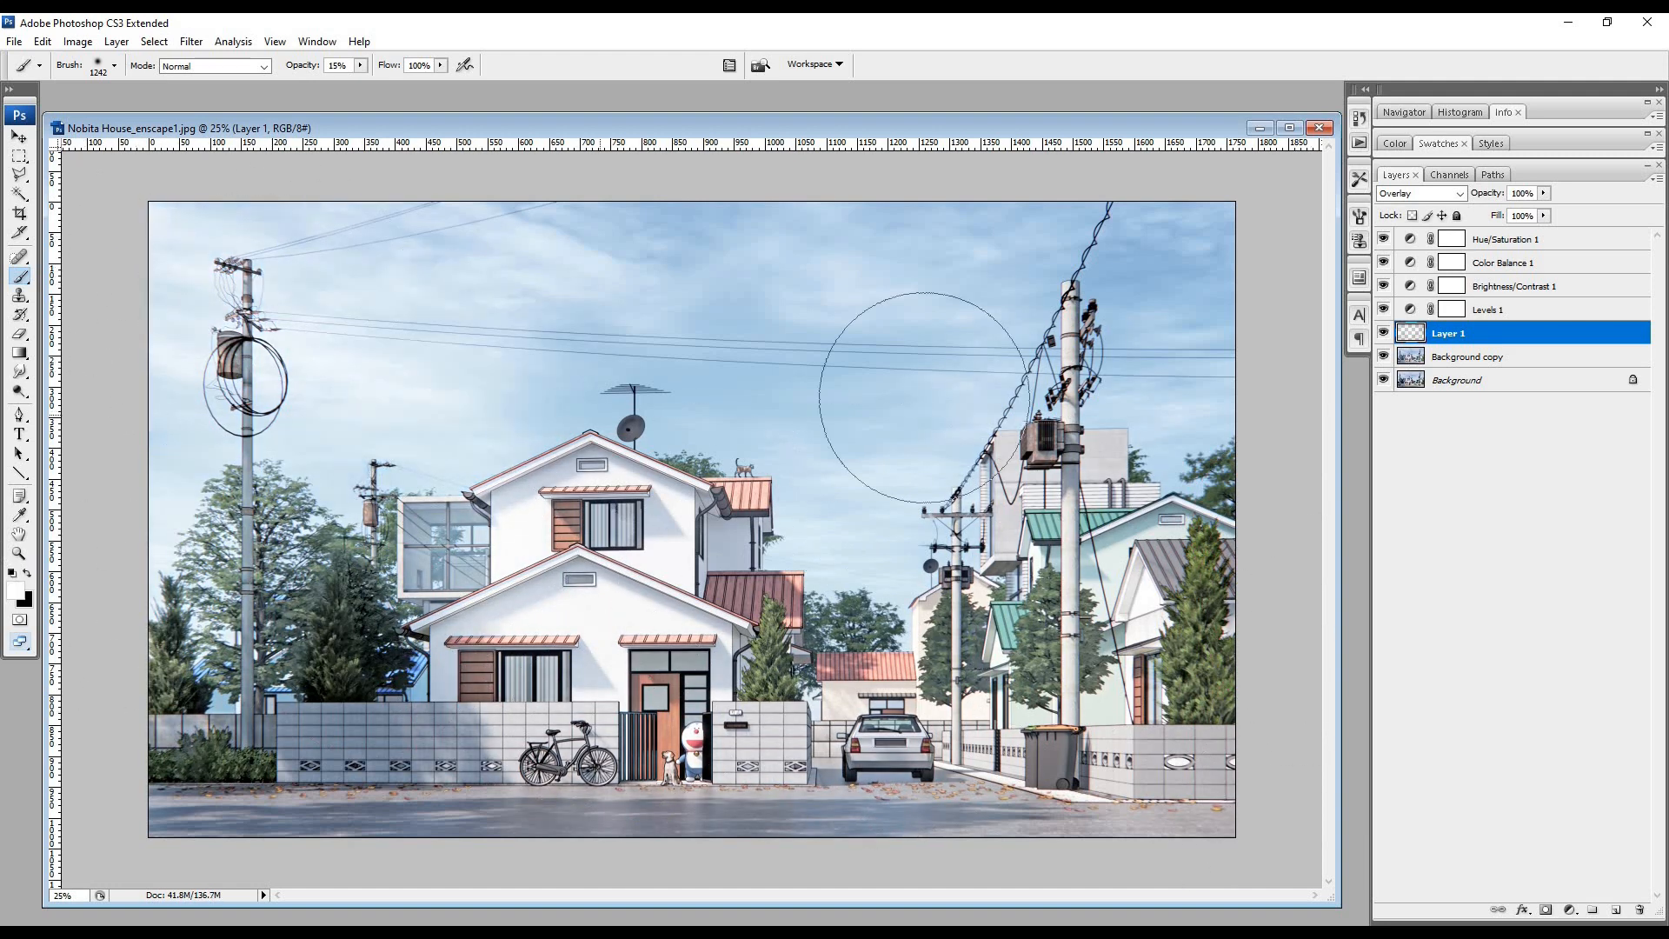
# - Set the foreground color to yellow f7d208 and brush a warm tint over the trees and house
pyautogui.click(20, 592)
pyautogui.click(835, 545)
pyautogui.click(806, 361)
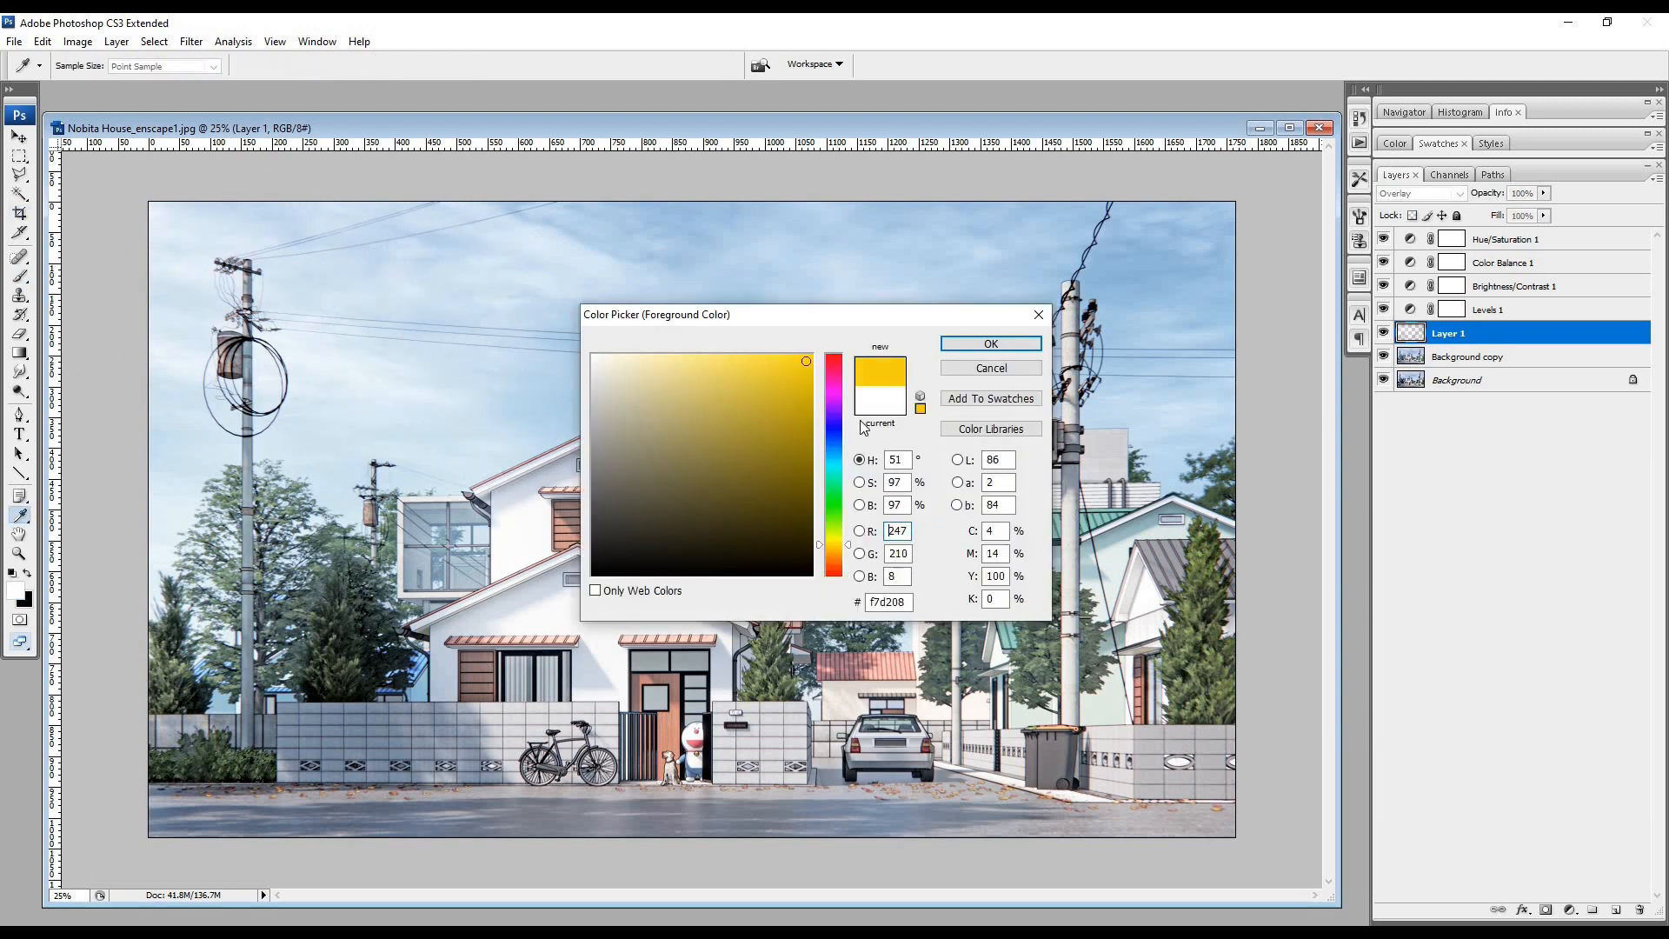
pyautogui.click(991, 343)
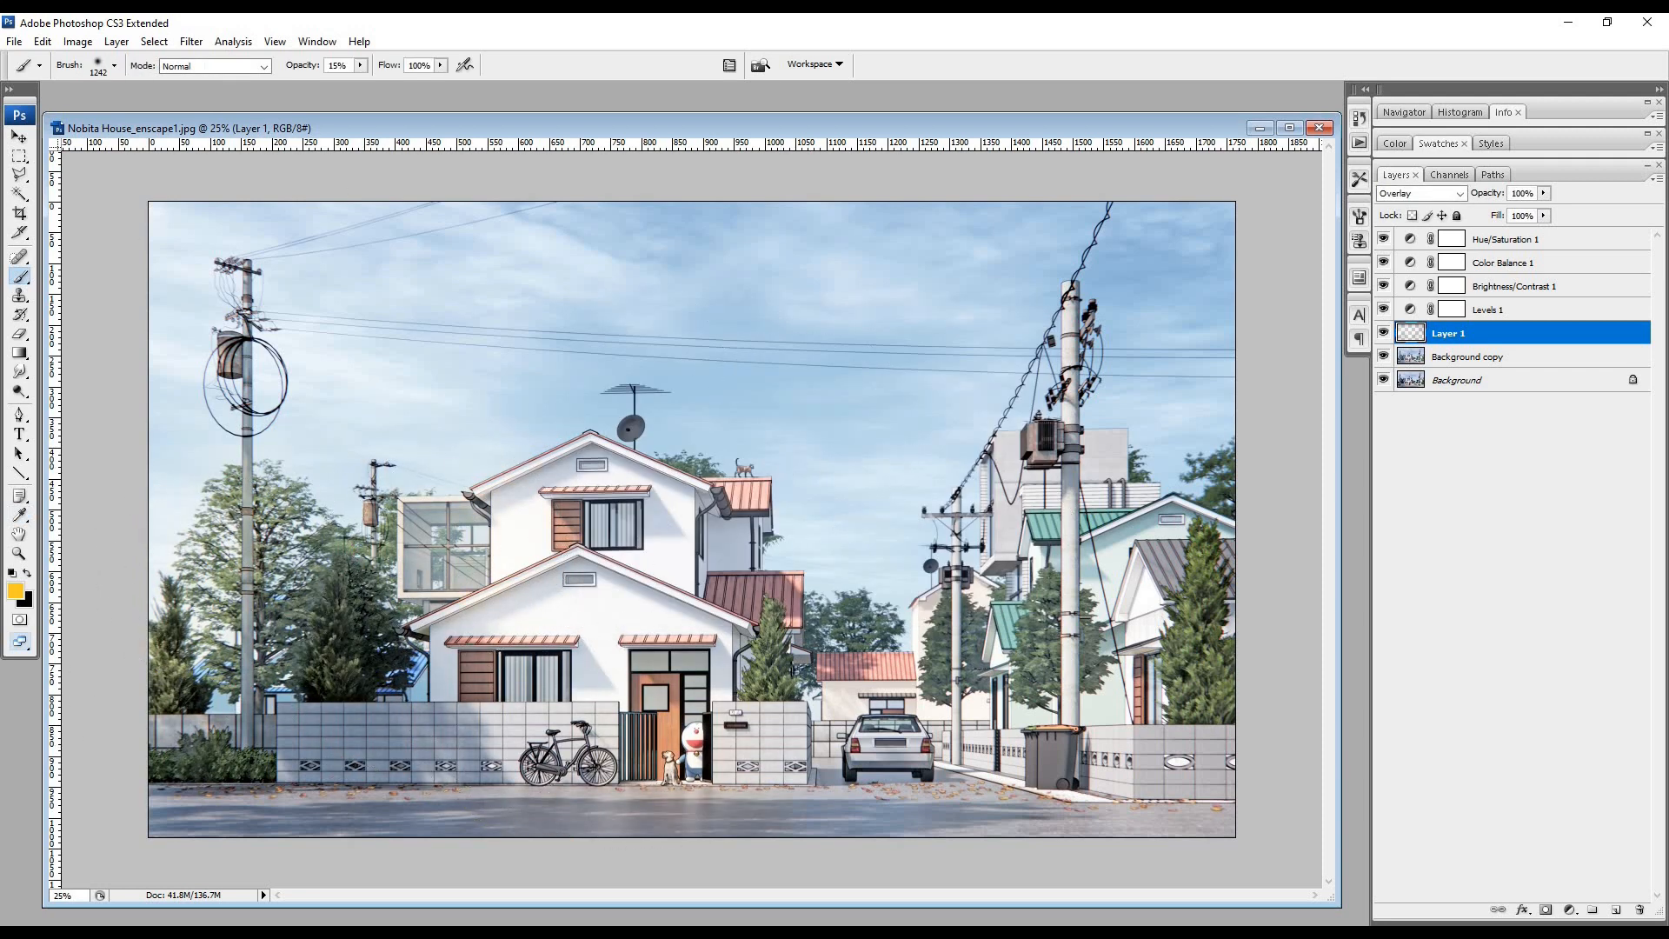
pyautogui.press('v')
# - Fine-tune the midtones of the Levels 1 layer and revise the Brightness/Contrast 1 settings
pyautogui.doubleClick(1452, 310)
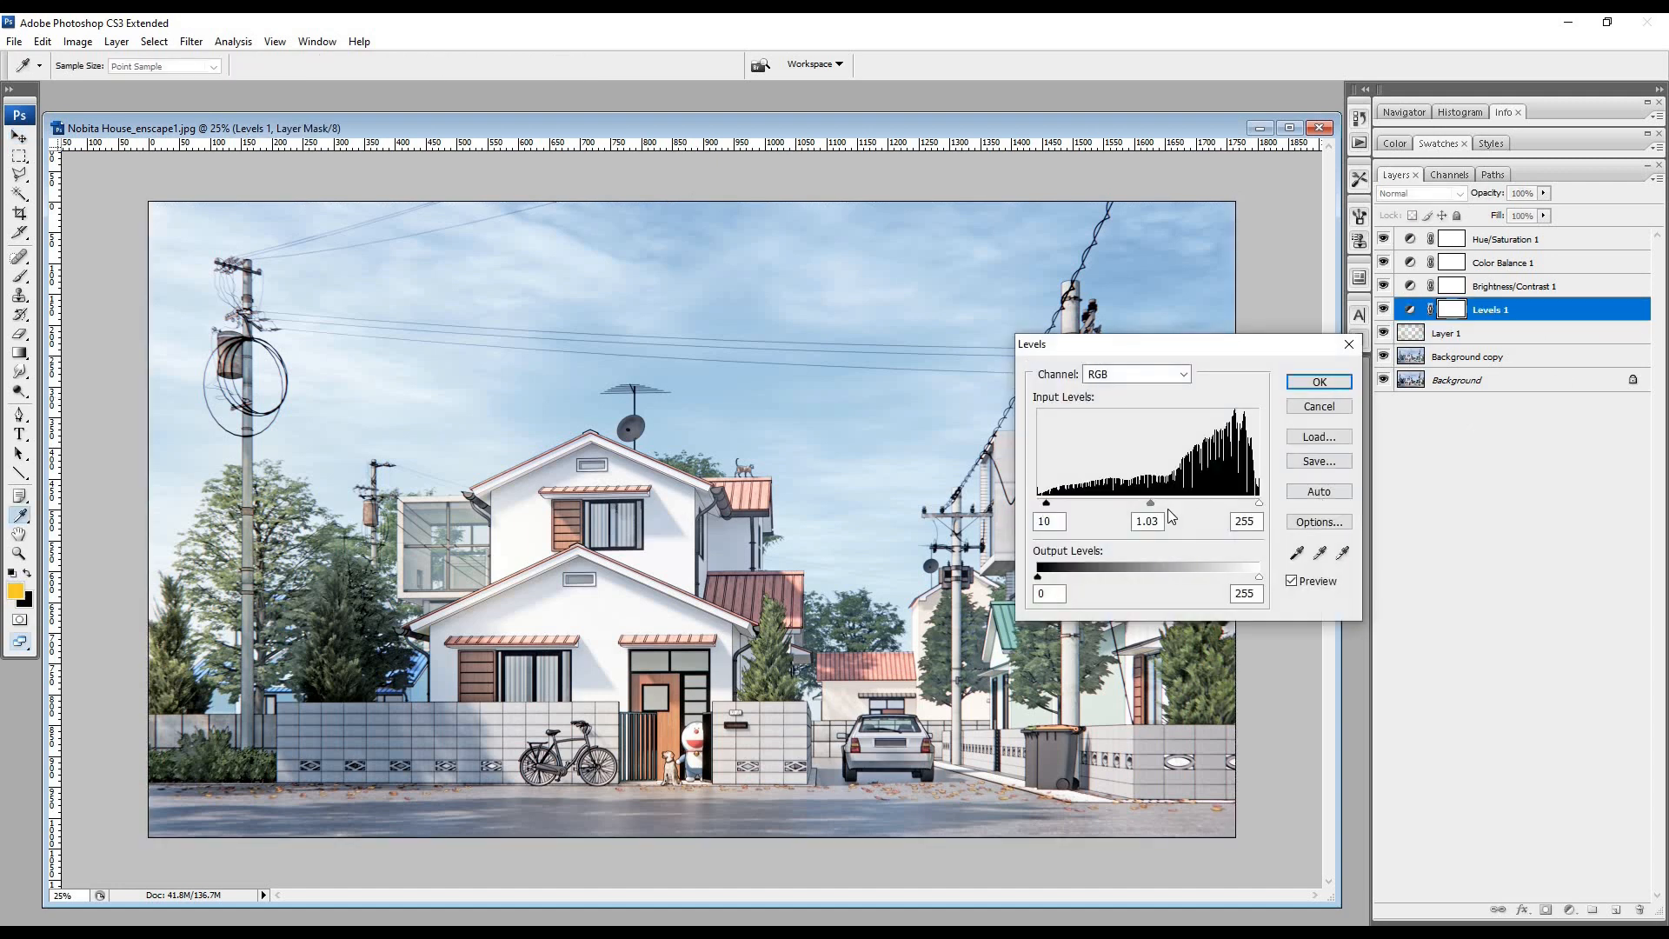
pyautogui.click(1296, 388)
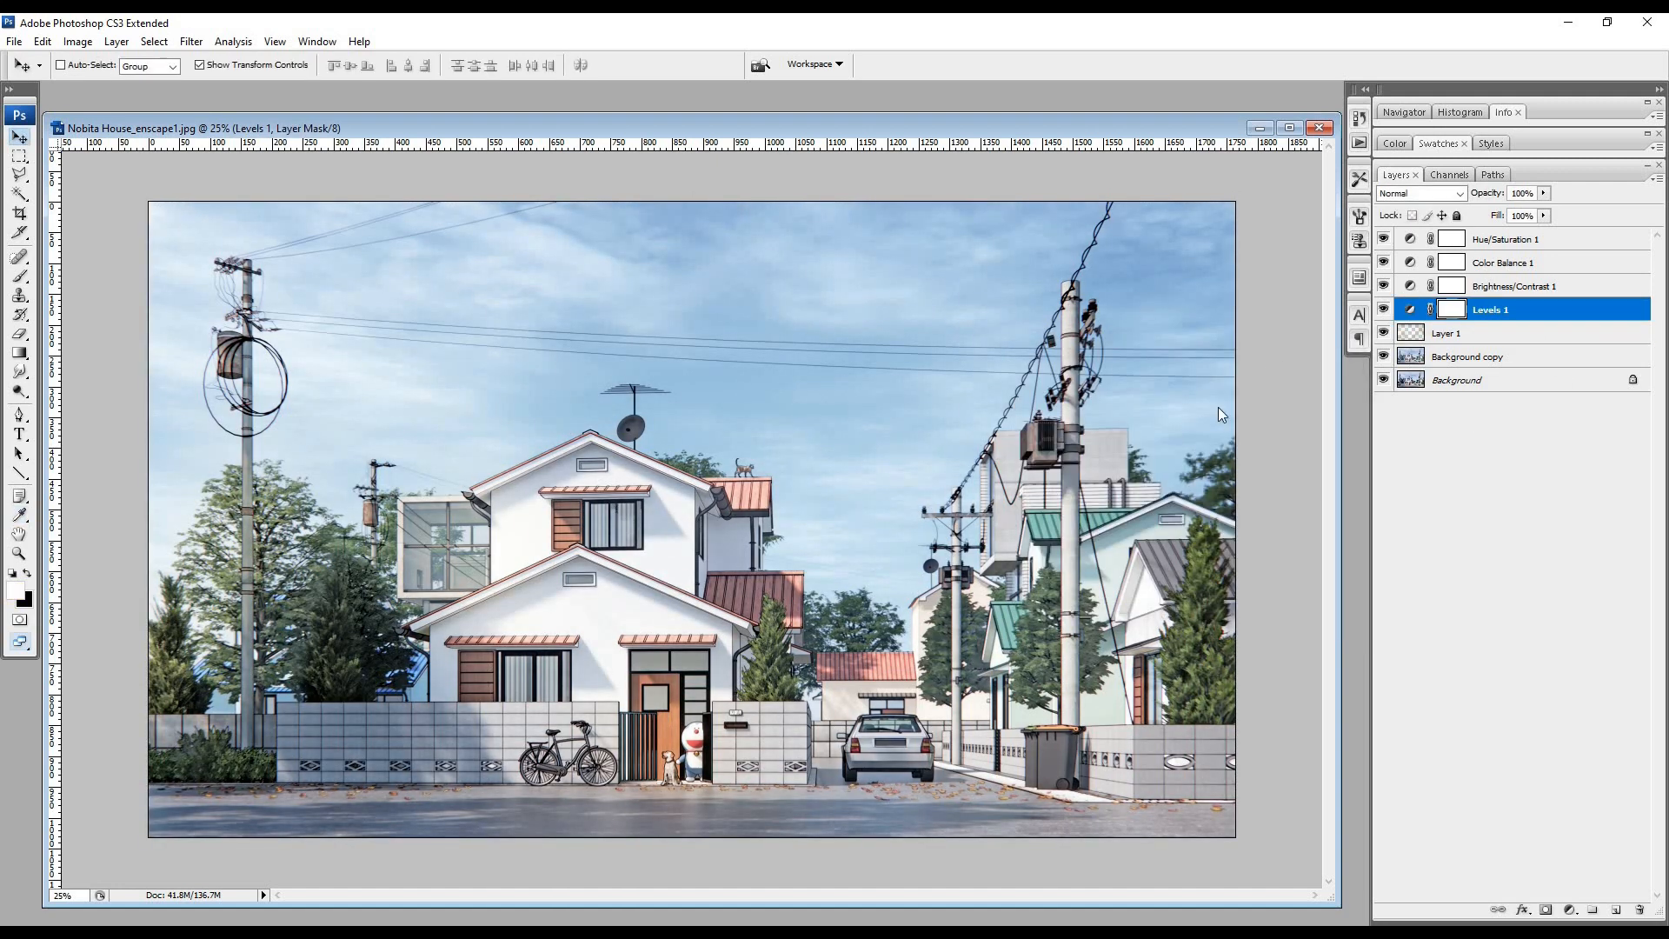
pyautogui.doubleClick(1452, 286)
pyautogui.click(1254, 373)
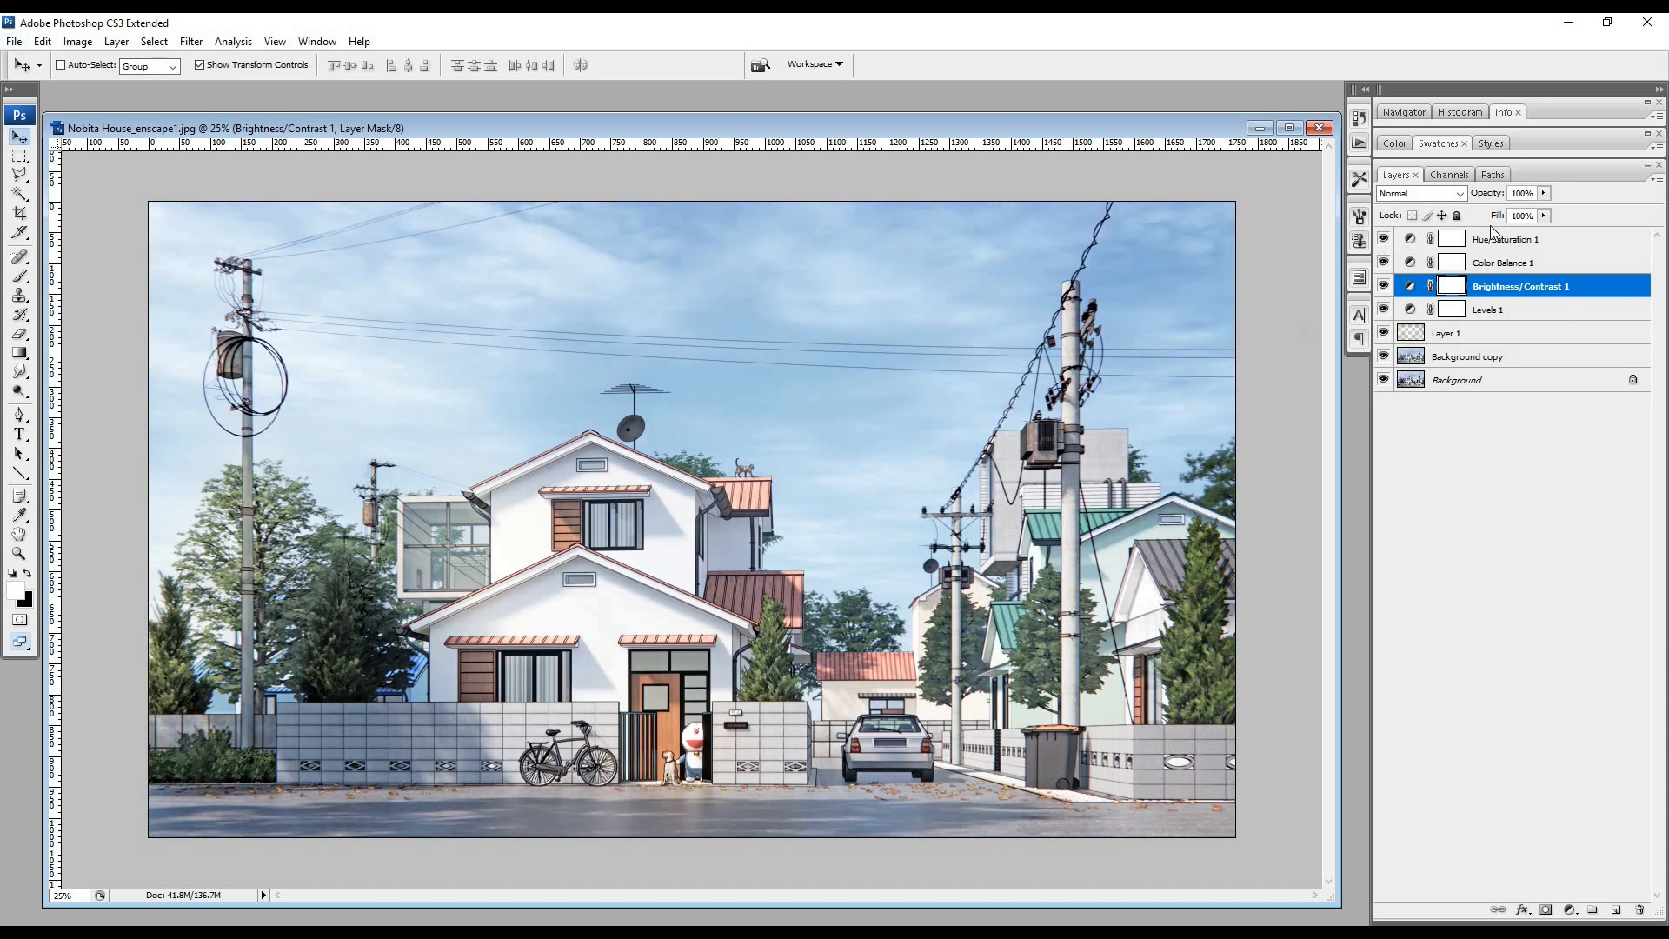
# - Select the whole canvas, copy it merged and paste it as a new layer above Hue/Saturation 1
pyautogui.click(154, 41)
pyautogui.click(170, 60)
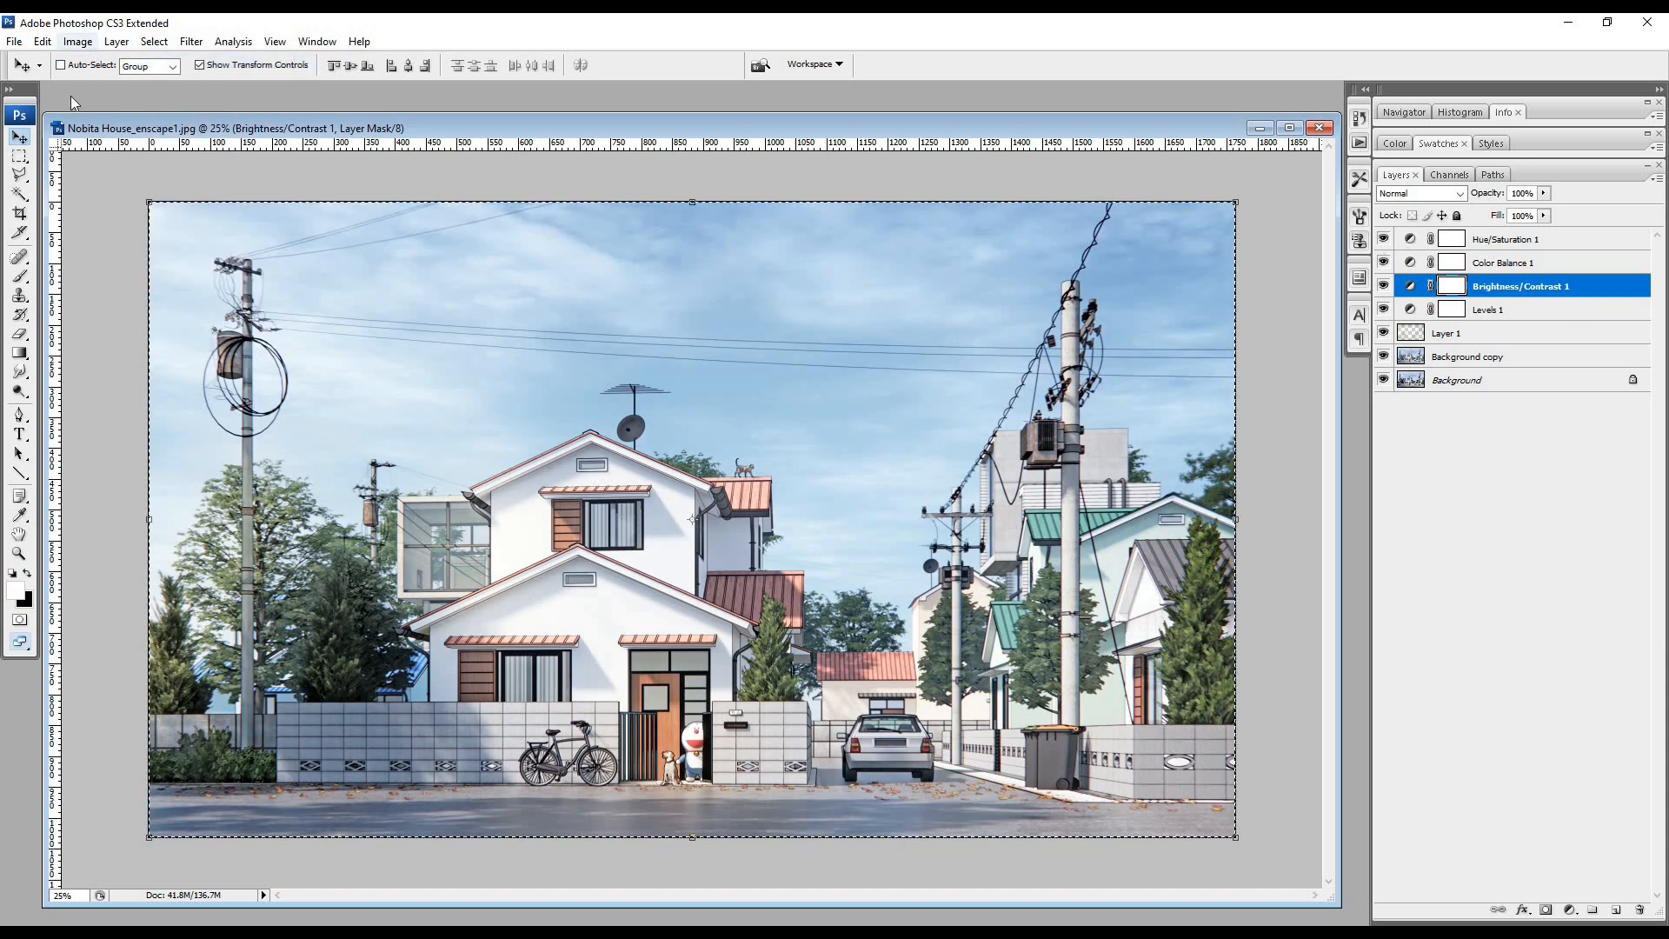
pyautogui.click(41, 42)
pyautogui.click(82, 173)
pyautogui.hotkey('alt', 'shift', ']')
pyautogui.click(42, 42)
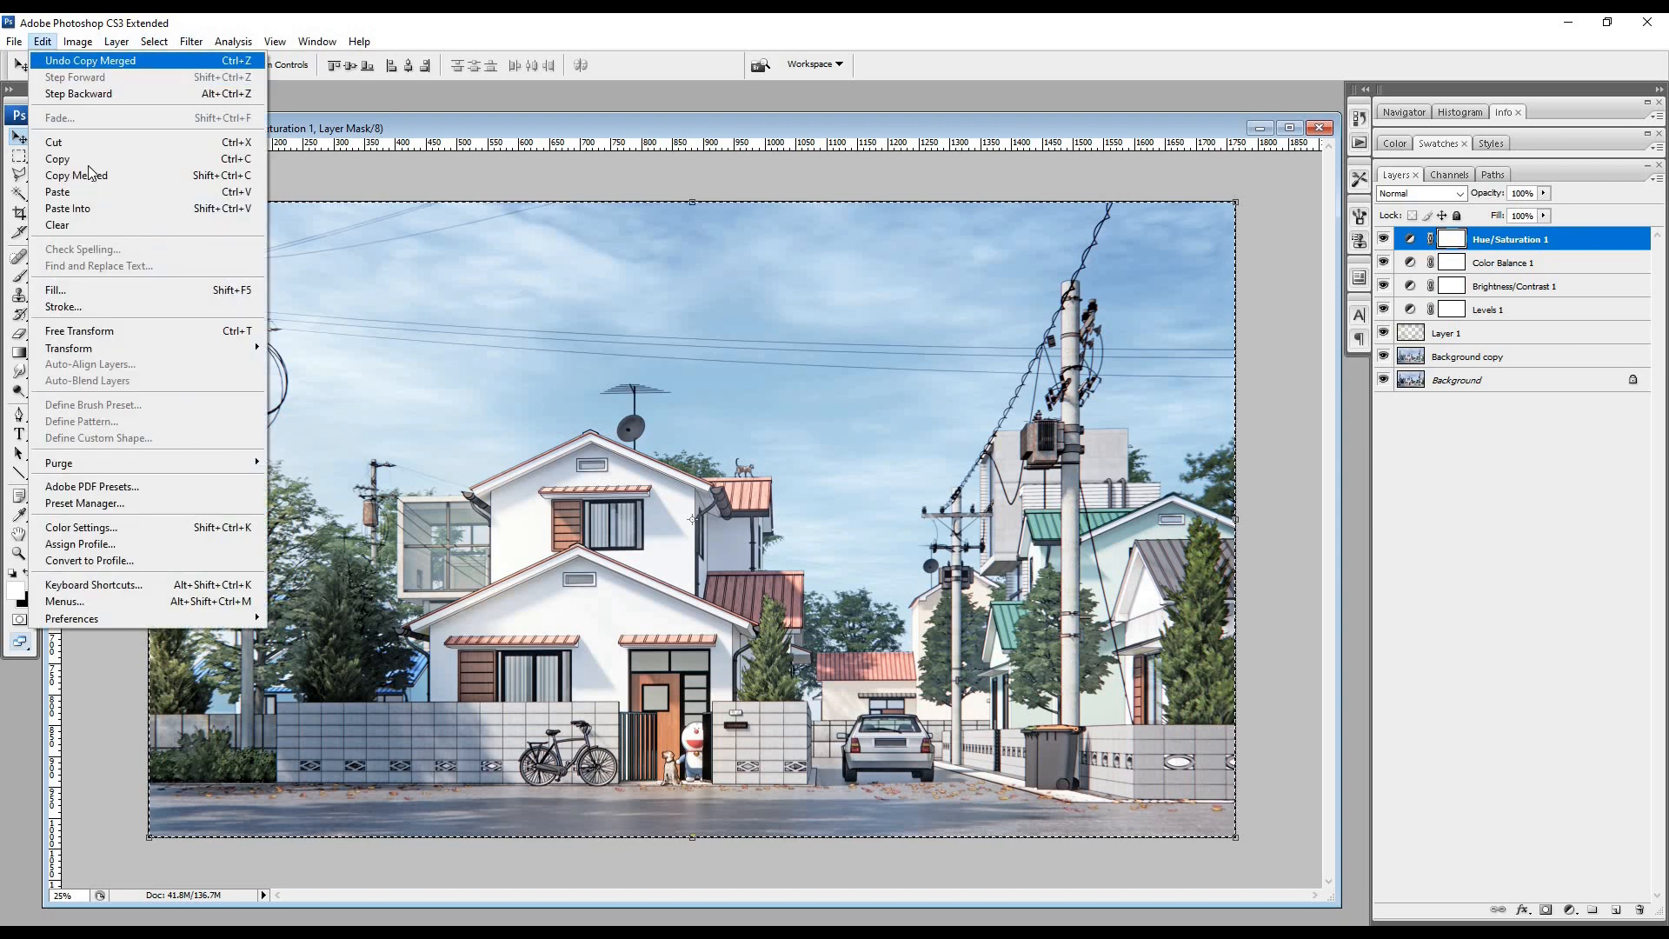
pyautogui.click(82, 193)
# - Apply the Sharpen filter to the pasted merged layer
pyautogui.click(191, 42)
pyautogui.moveTo(355, 319)
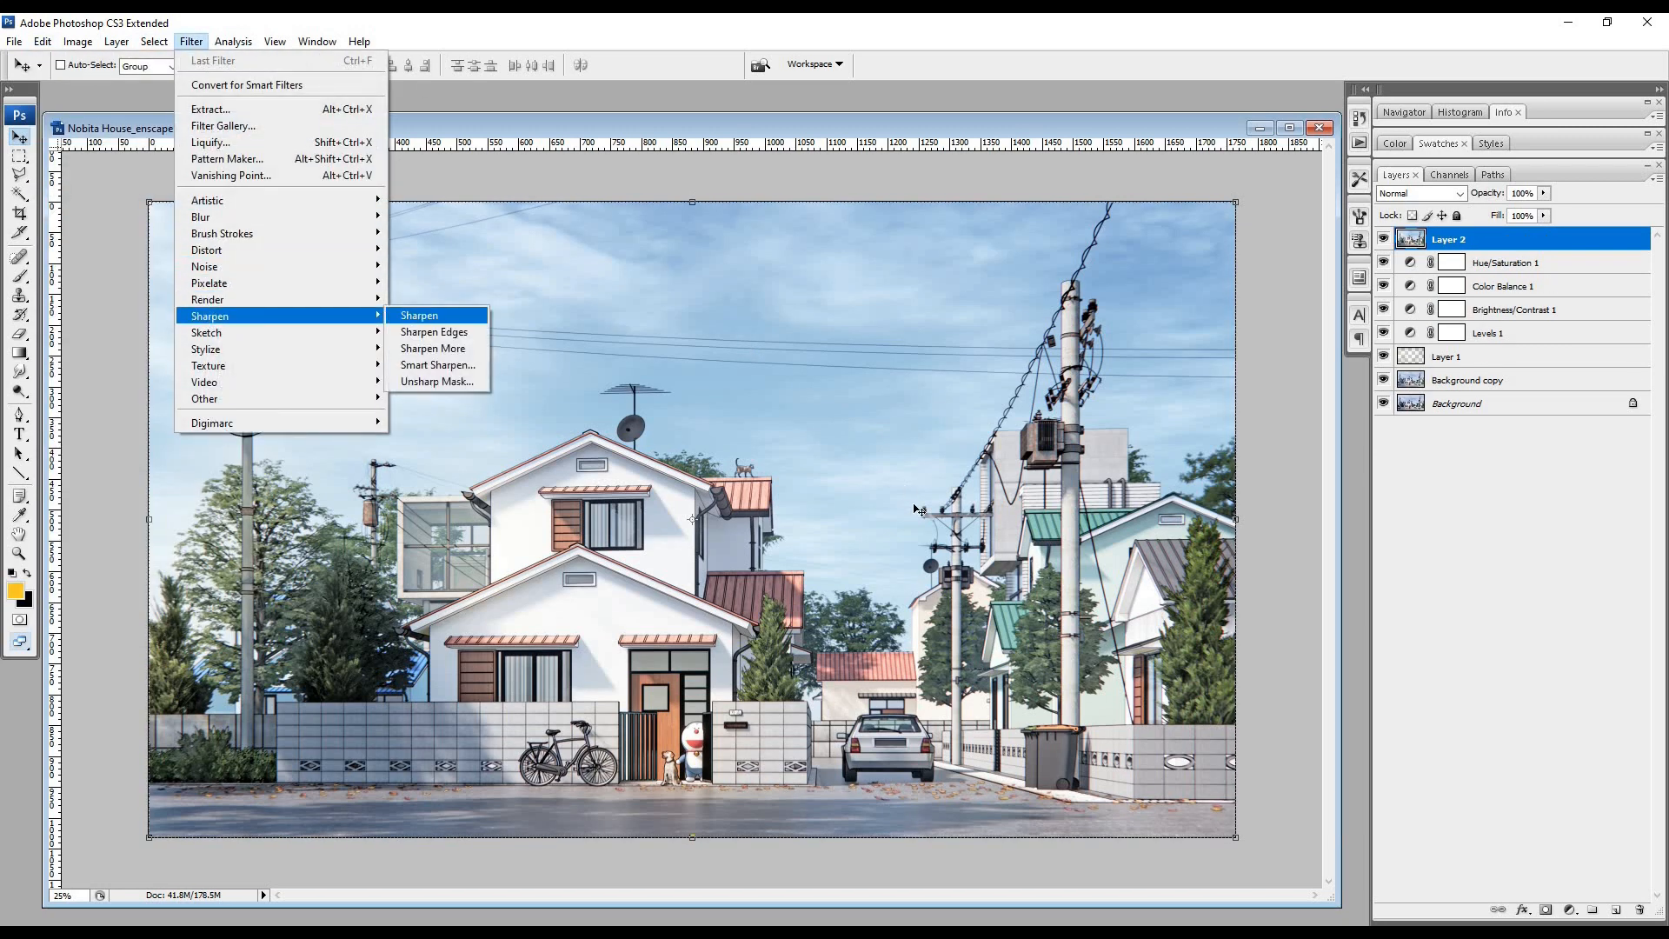
pyautogui.click(436, 314)
# - Save the image in the LATIHAN folder as the JPEG file Nobita House_enscape1 copy.jpg
pyautogui.hotkey('ctrl', 'shift', 's')
pyautogui.click(939, 578)
pyautogui.click(921, 673)
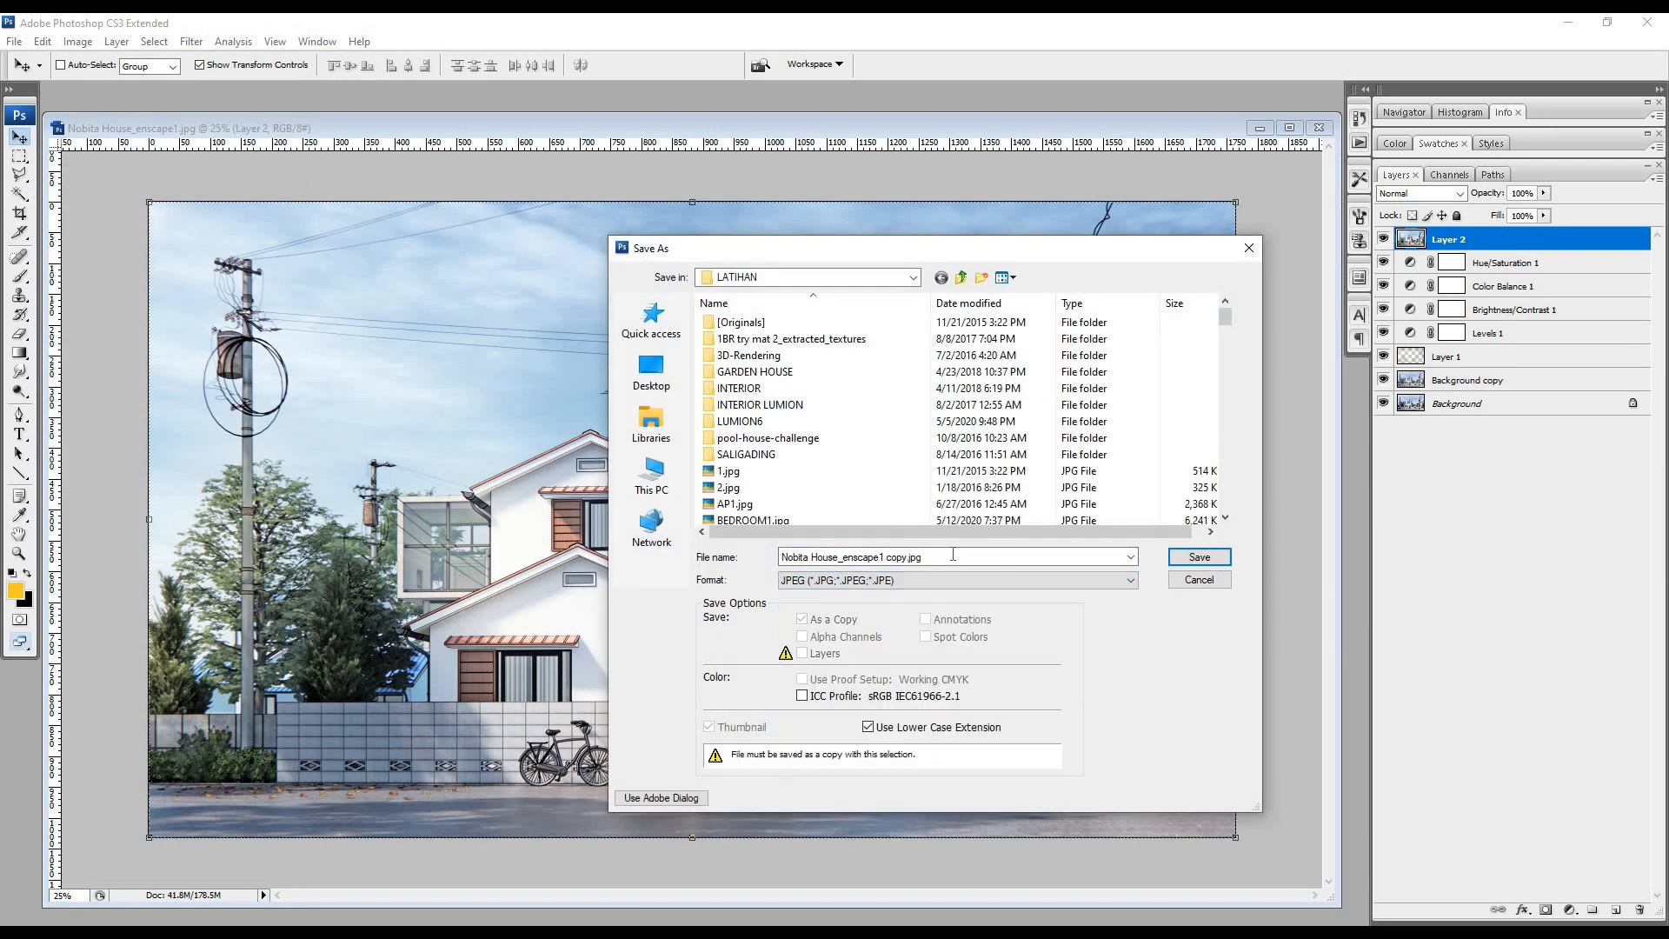
pyautogui.click(1198, 560)
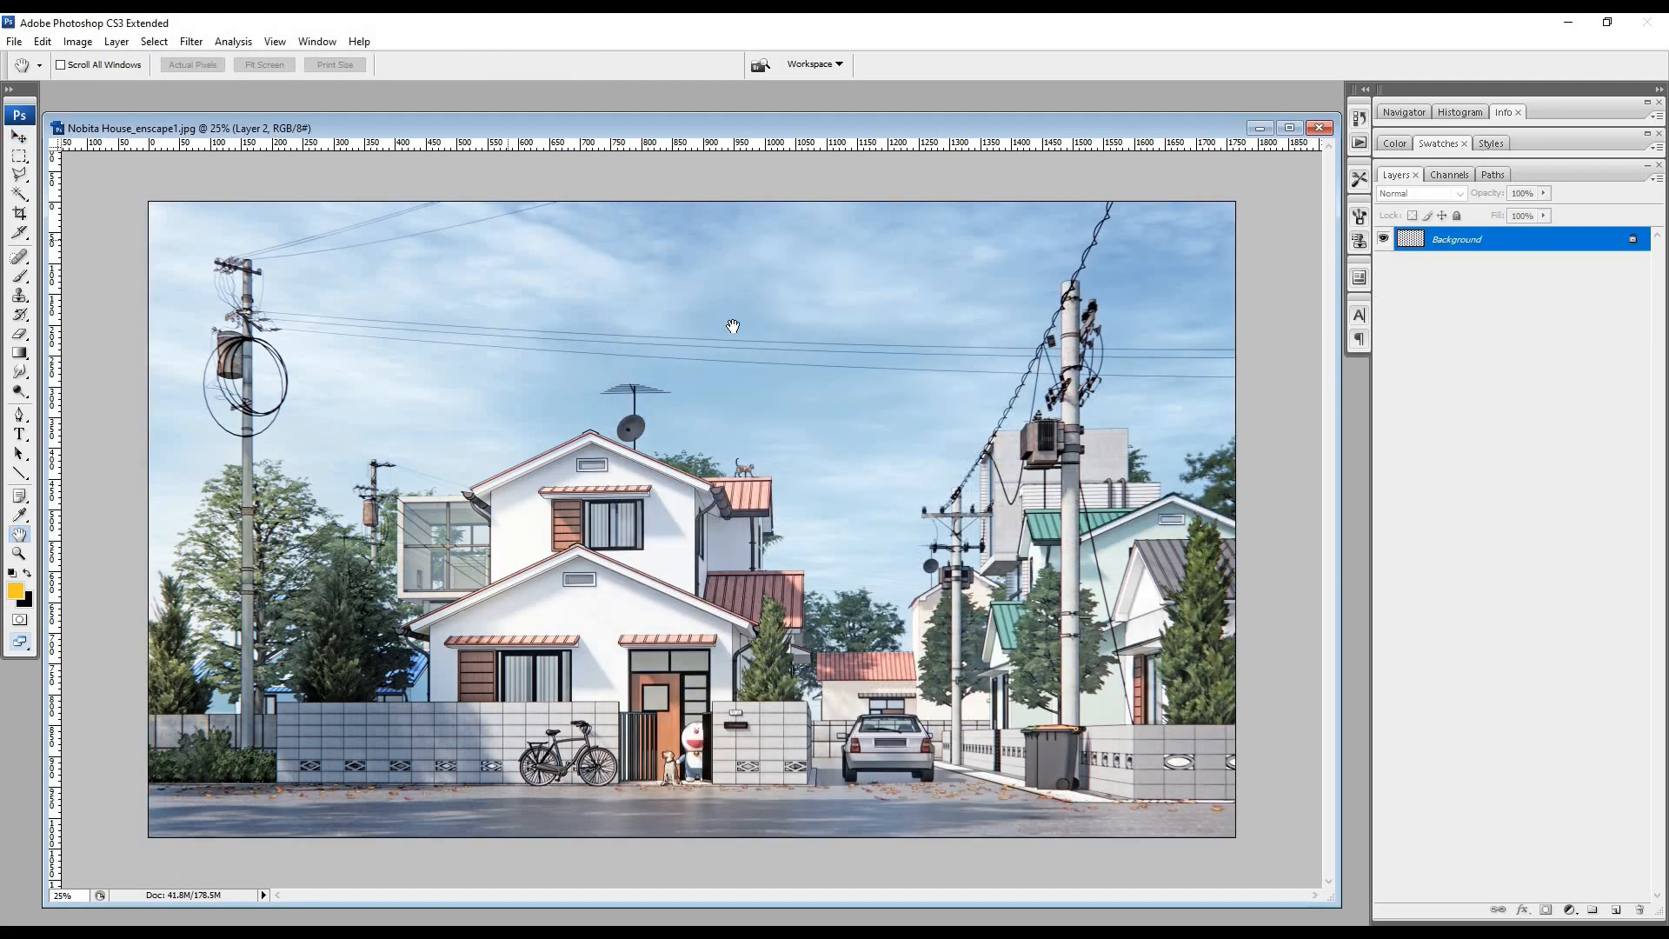
pyautogui.click(800, 347)
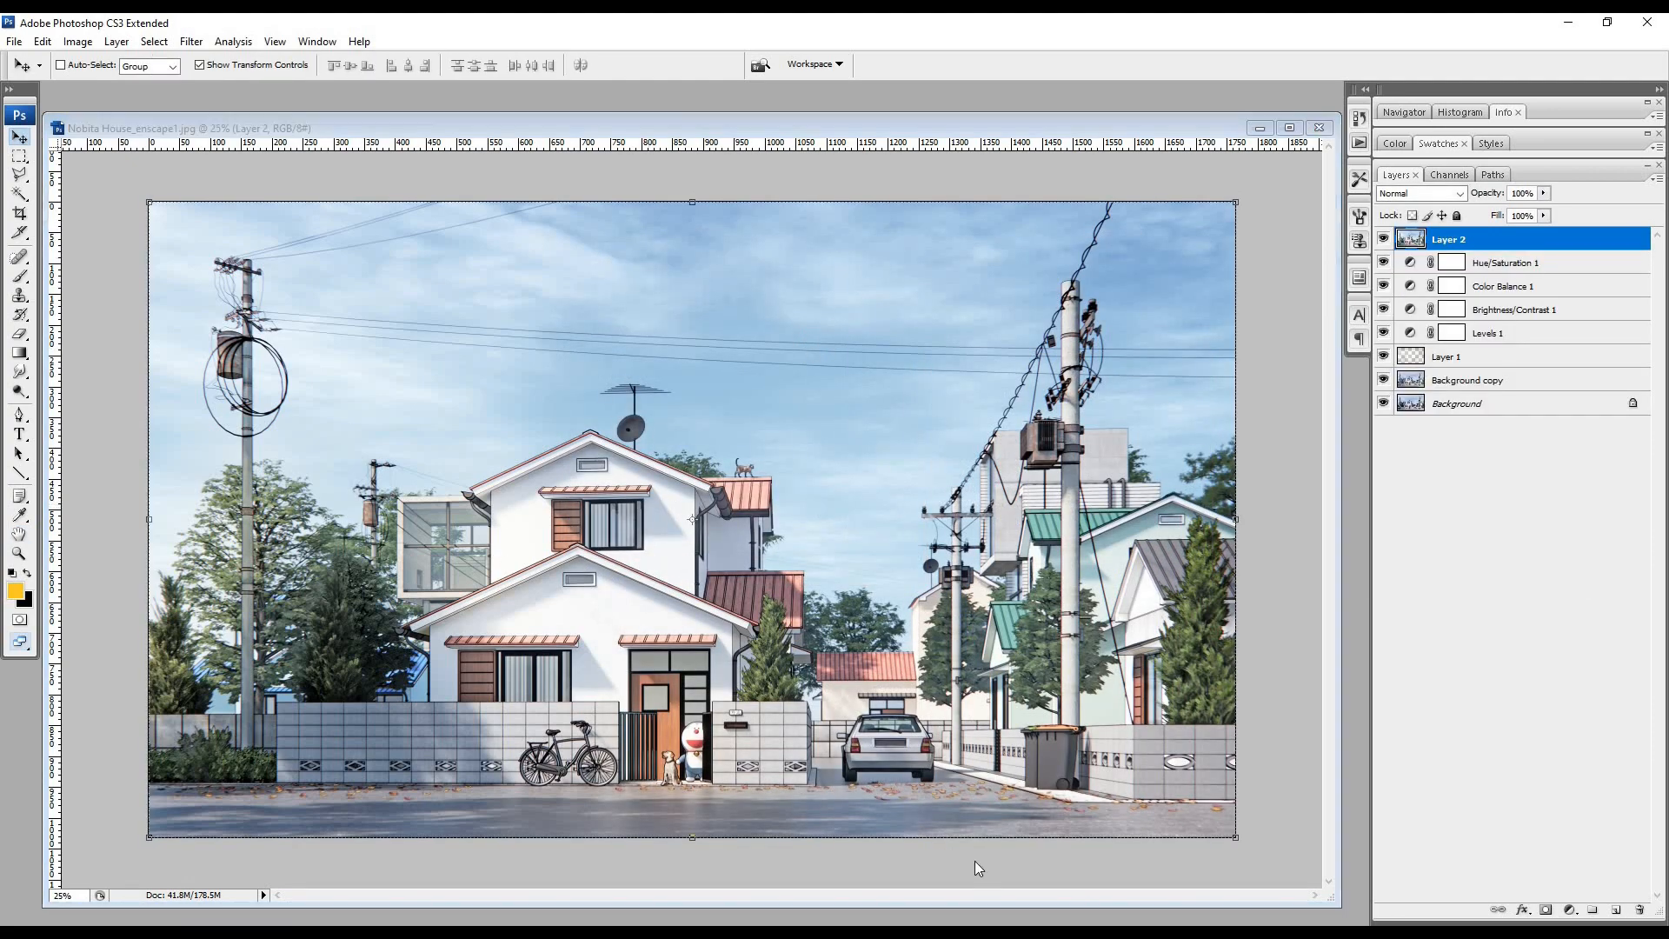
# - Switch to the file folder and open the exported JPEG in Picasa Photo Viewer to examine the finished image
pyautogui.moveTo(348, 932)
pyautogui.click(639, 869)
pyautogui.doubleClick(570, 809)
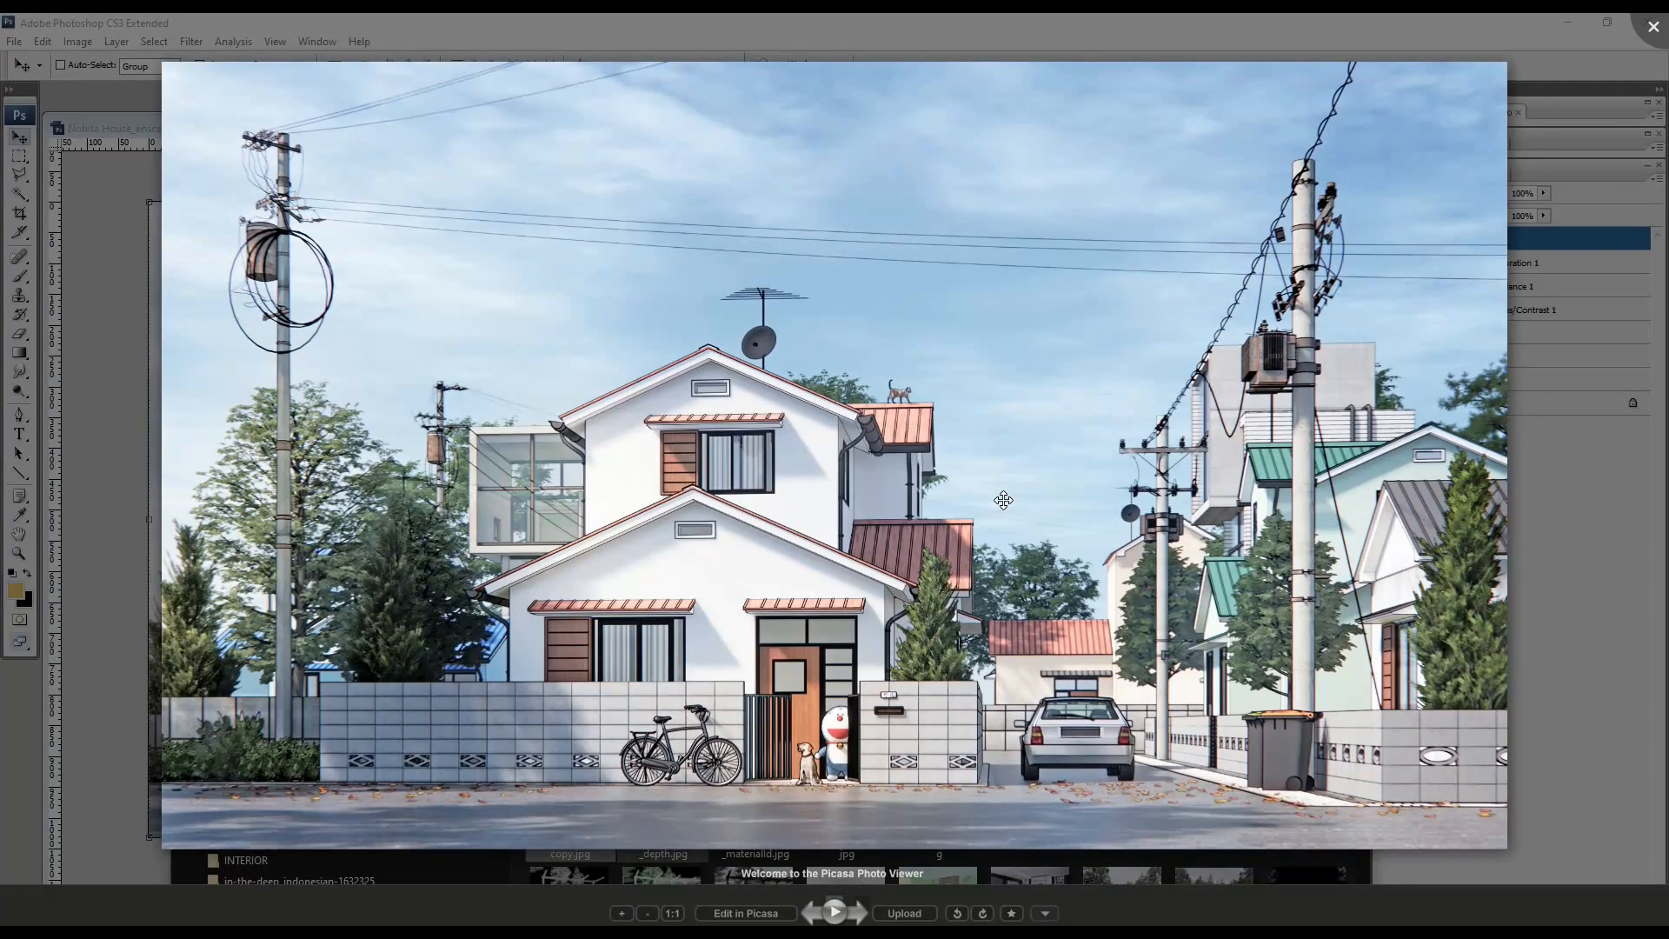